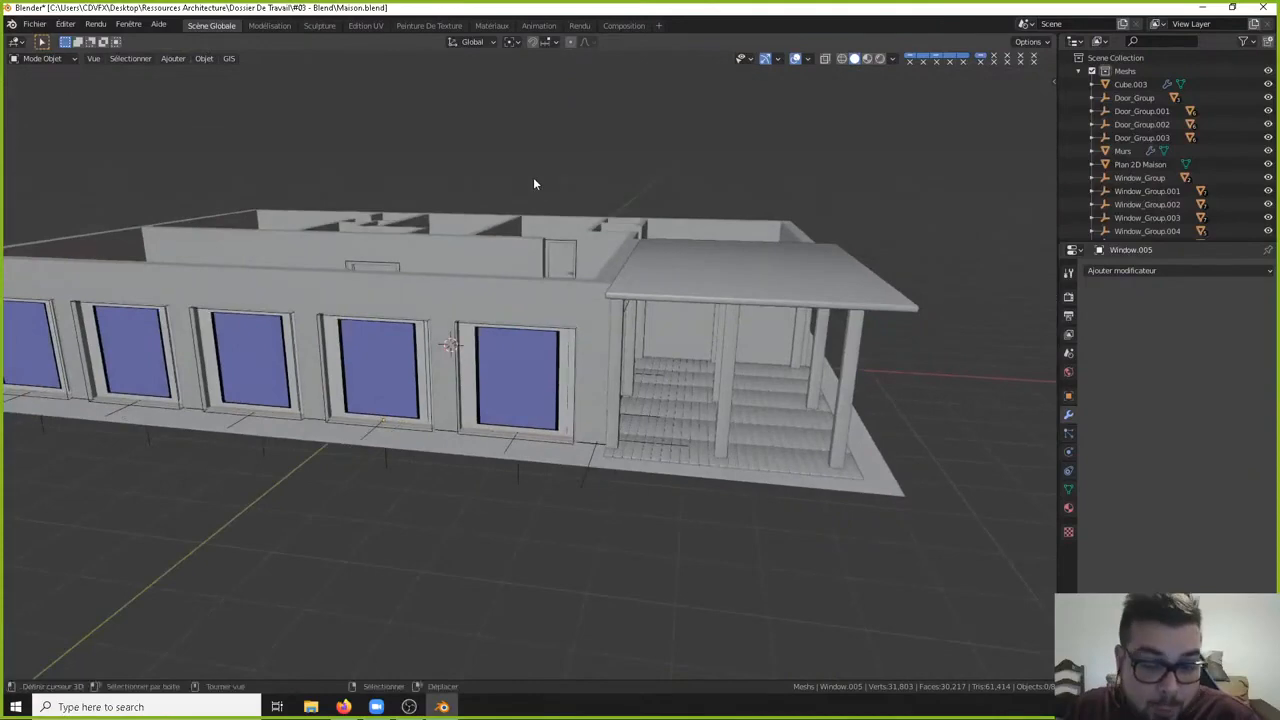
- Rename the Cube.003 object in the Meshs collection as Toit_Terasse
middle_drag(708, 309, 642, 347)
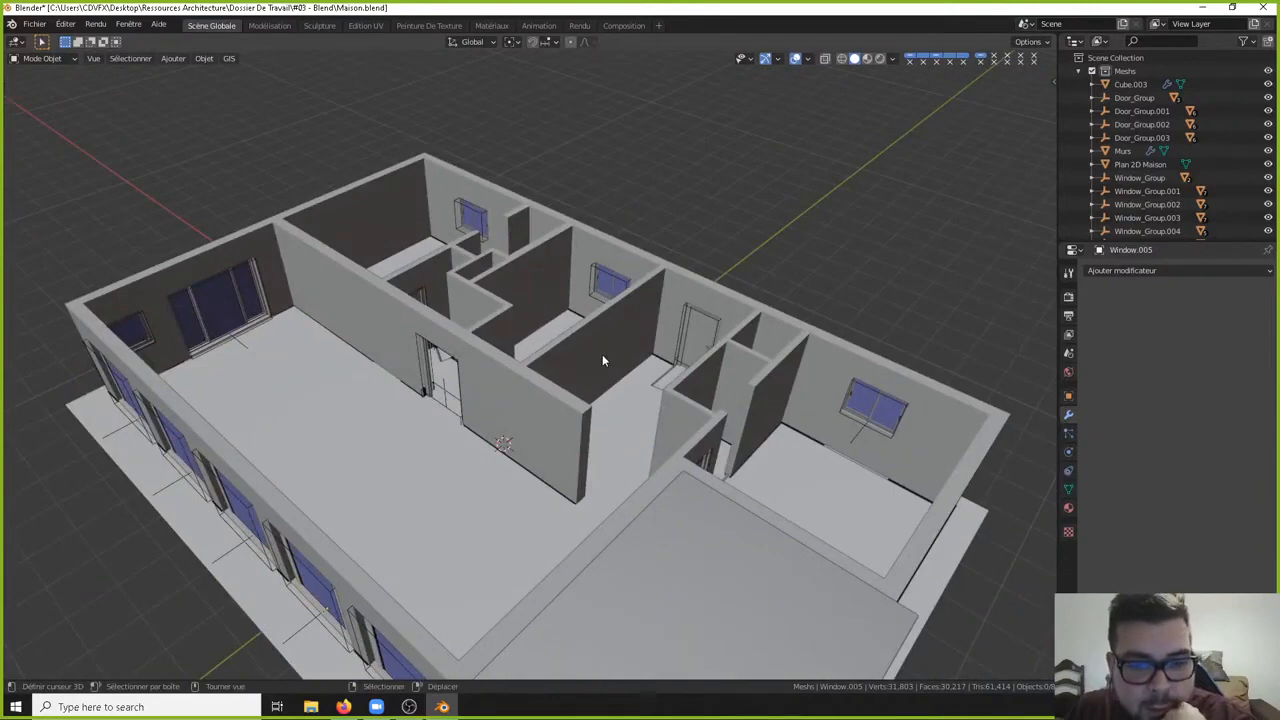
middle_drag(602, 361, 658, 358)
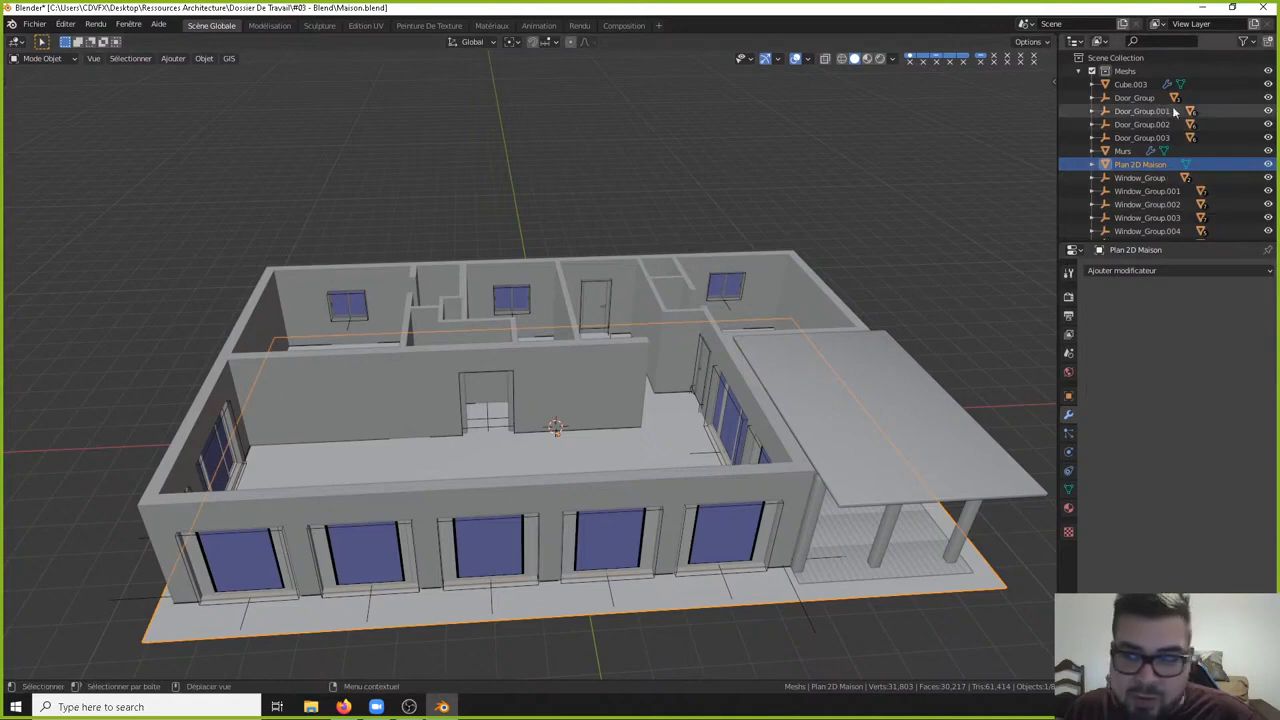
scroll(1177, 180, down, 5)
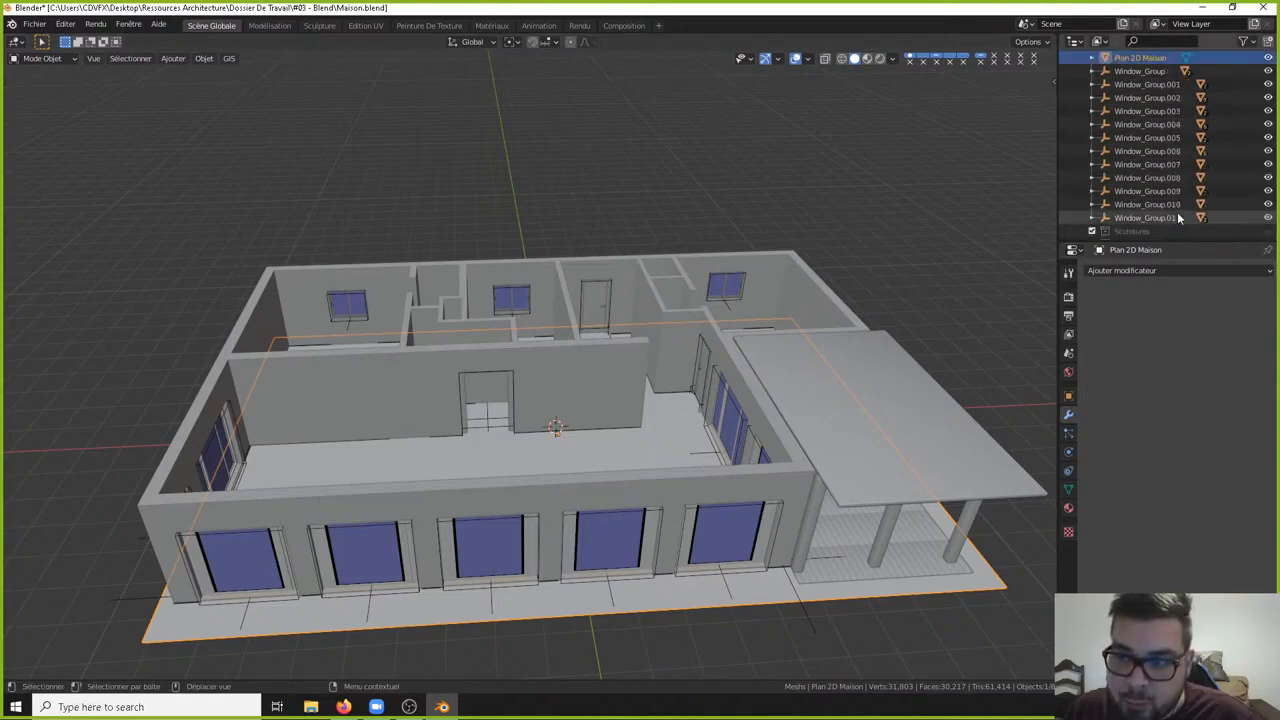
scroll(1178, 218, down, 4)
scroll(1160, 183, up, 5)
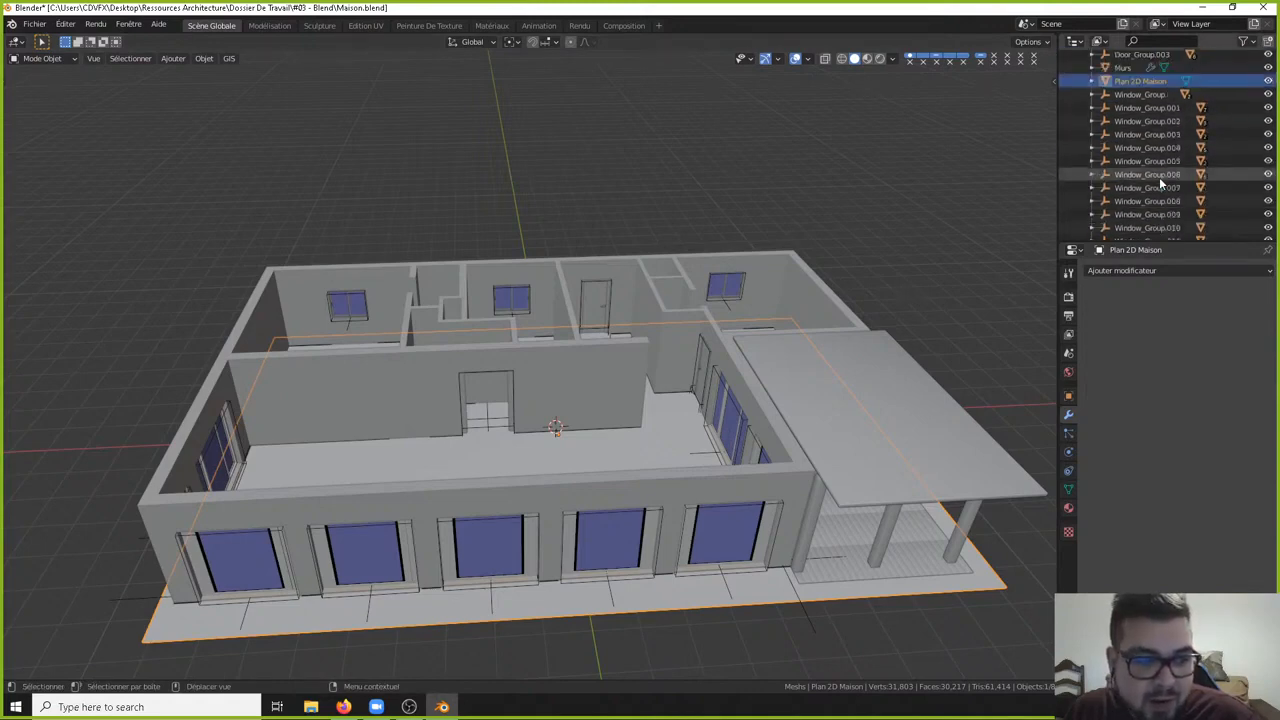
scroll(1159, 177, up, 4)
click(1131, 84)
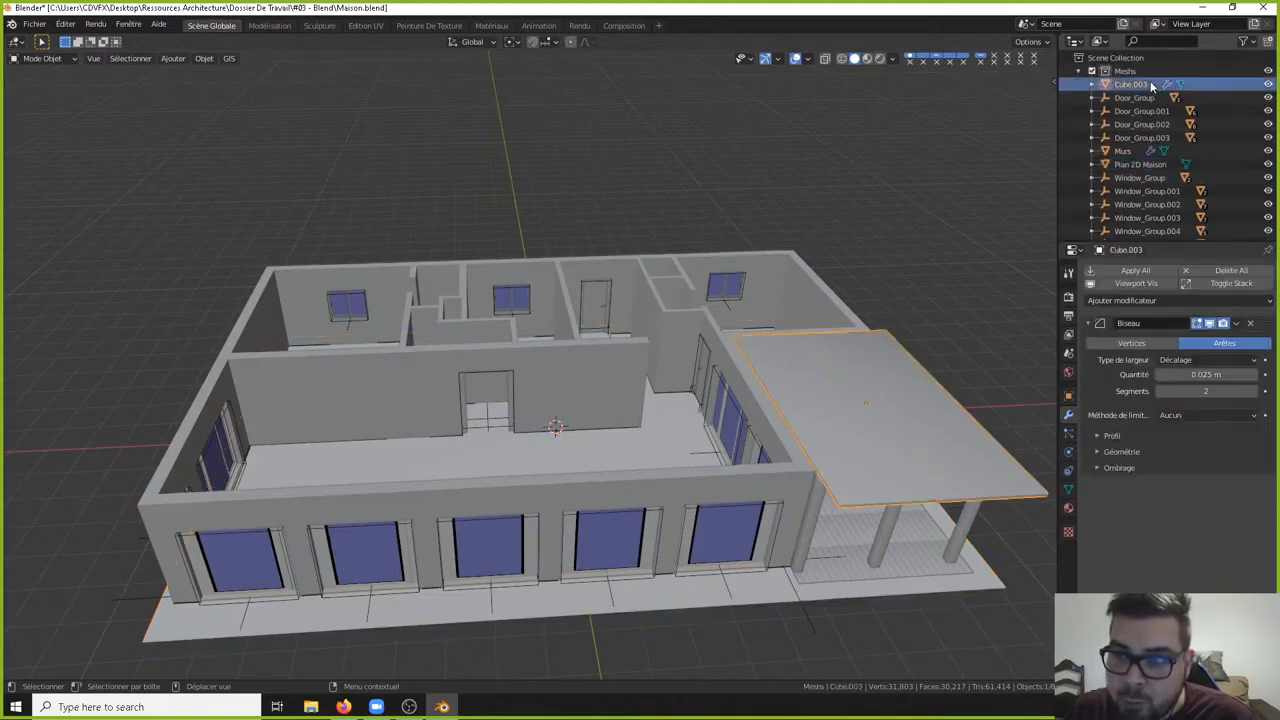
double_click(1146, 84)
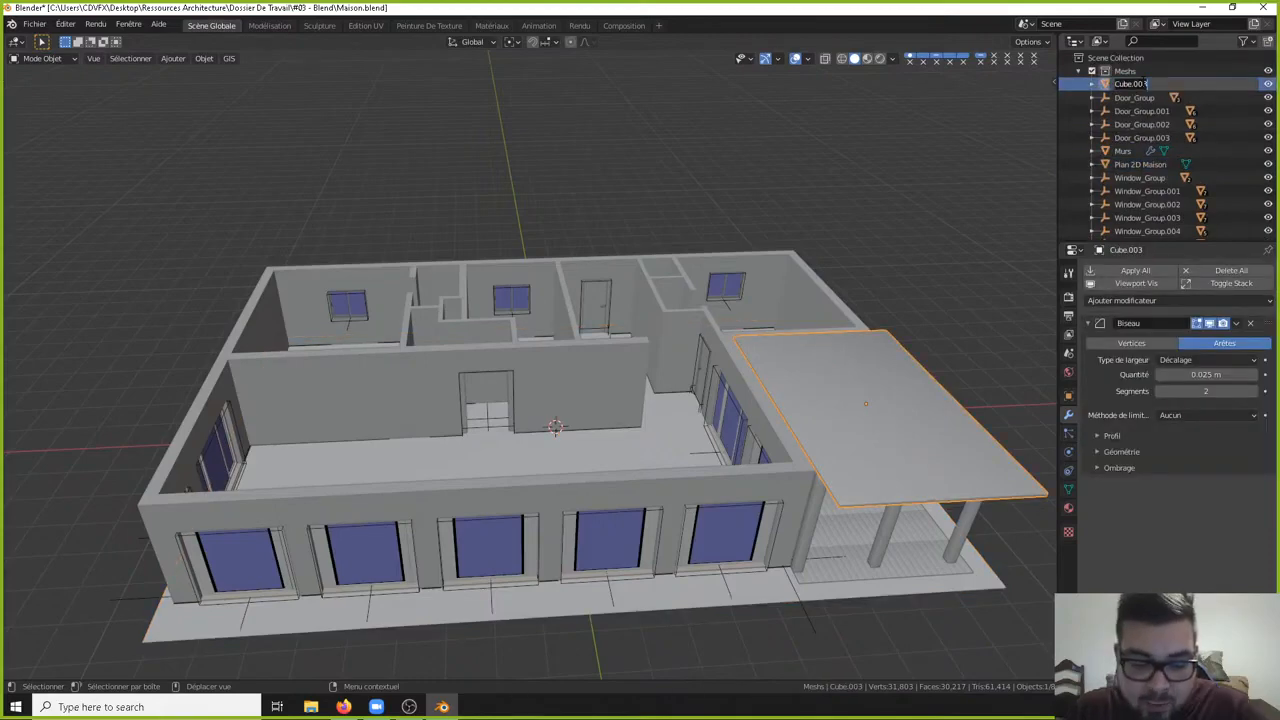
text(Toit_Terrasse)
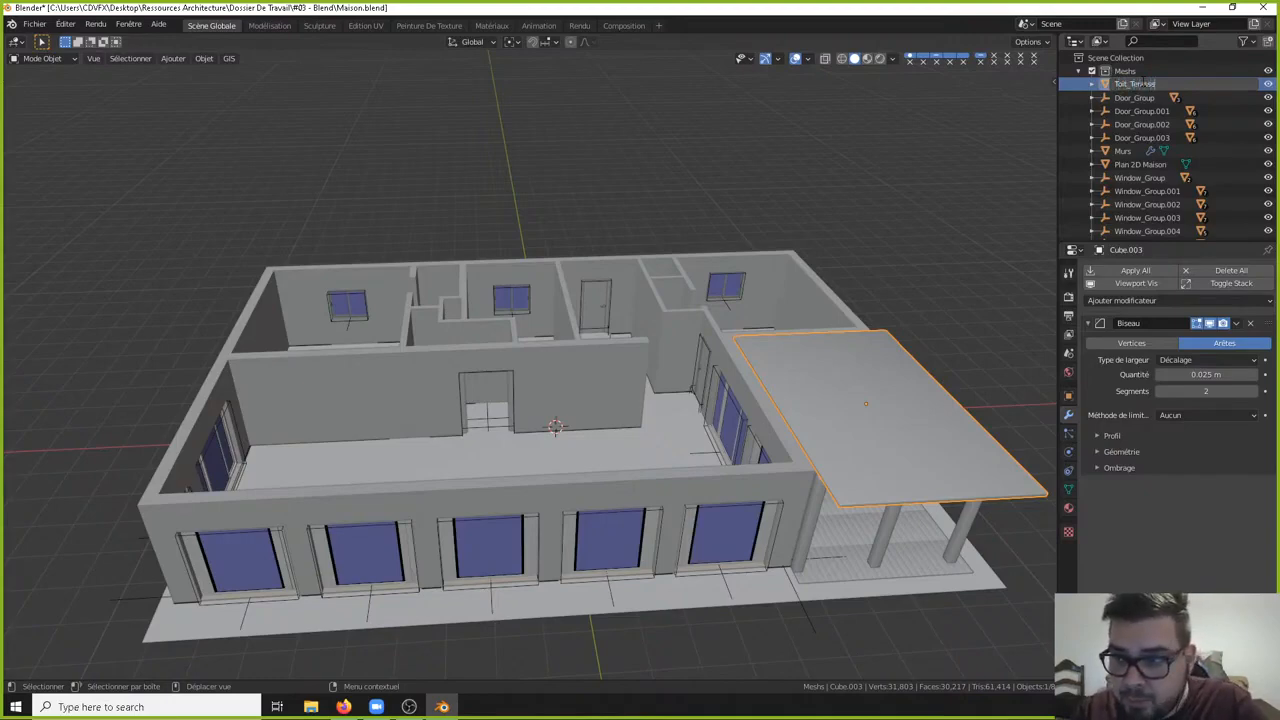
key(Return)
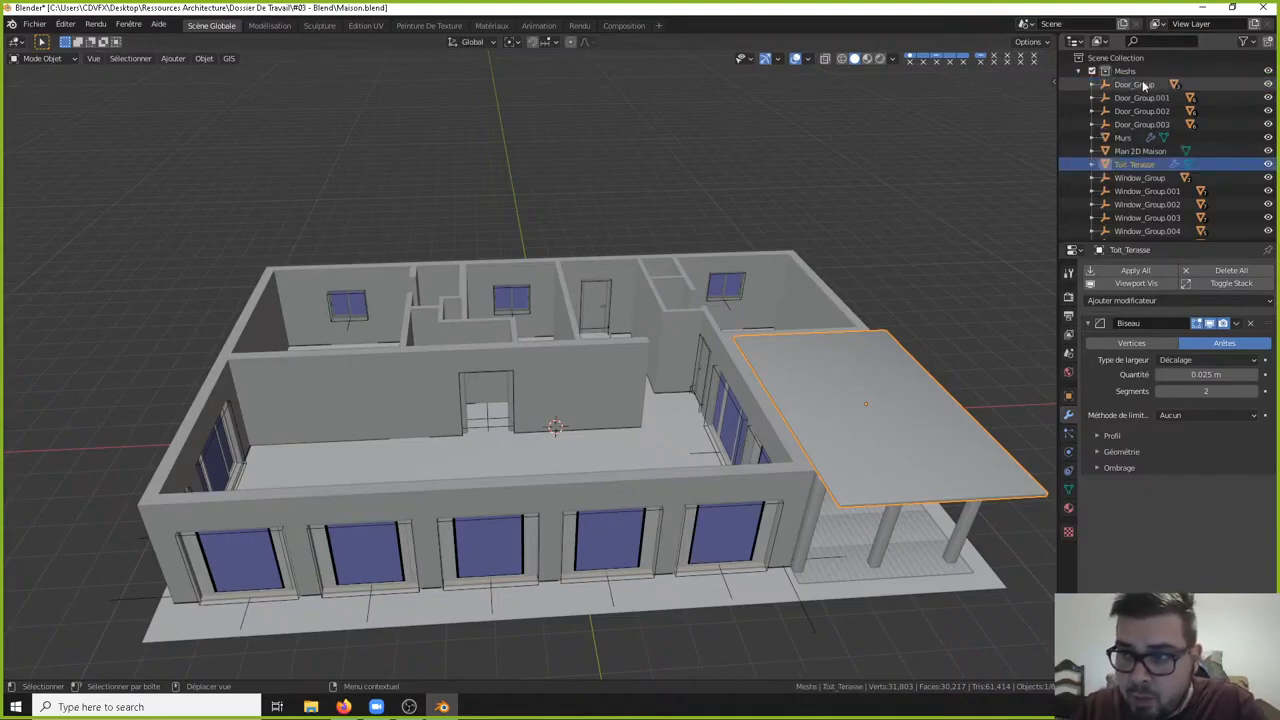
- Create a new collection inside the Meshs collection and name it Portes
click(1138, 85)
right_click(1125, 73)
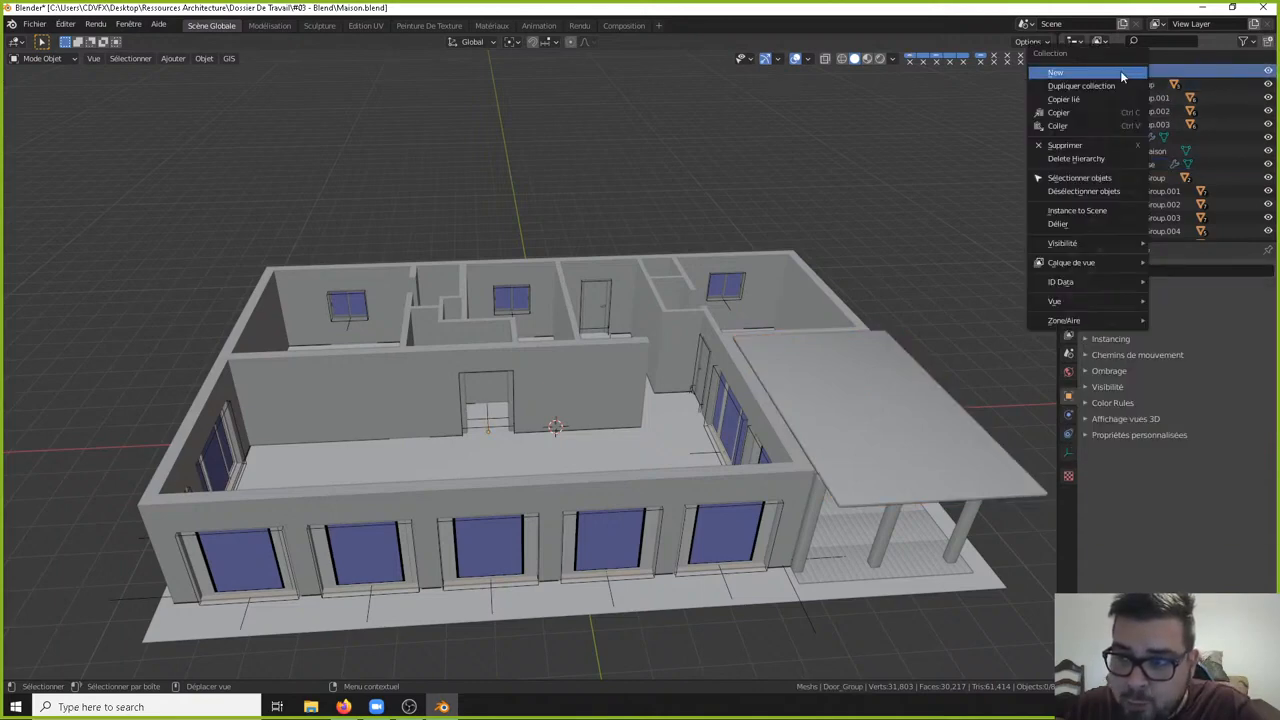
click(1118, 73)
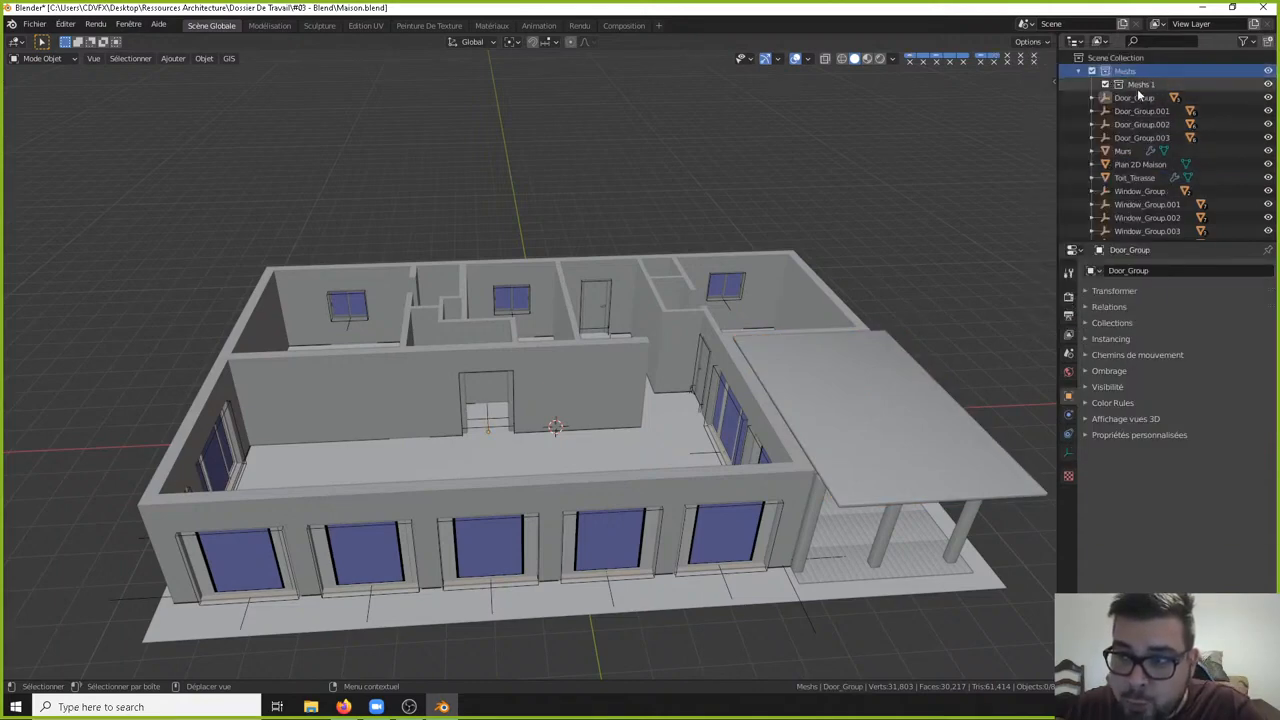
click(1140, 85)
double_click(1140, 85)
text(Pl)
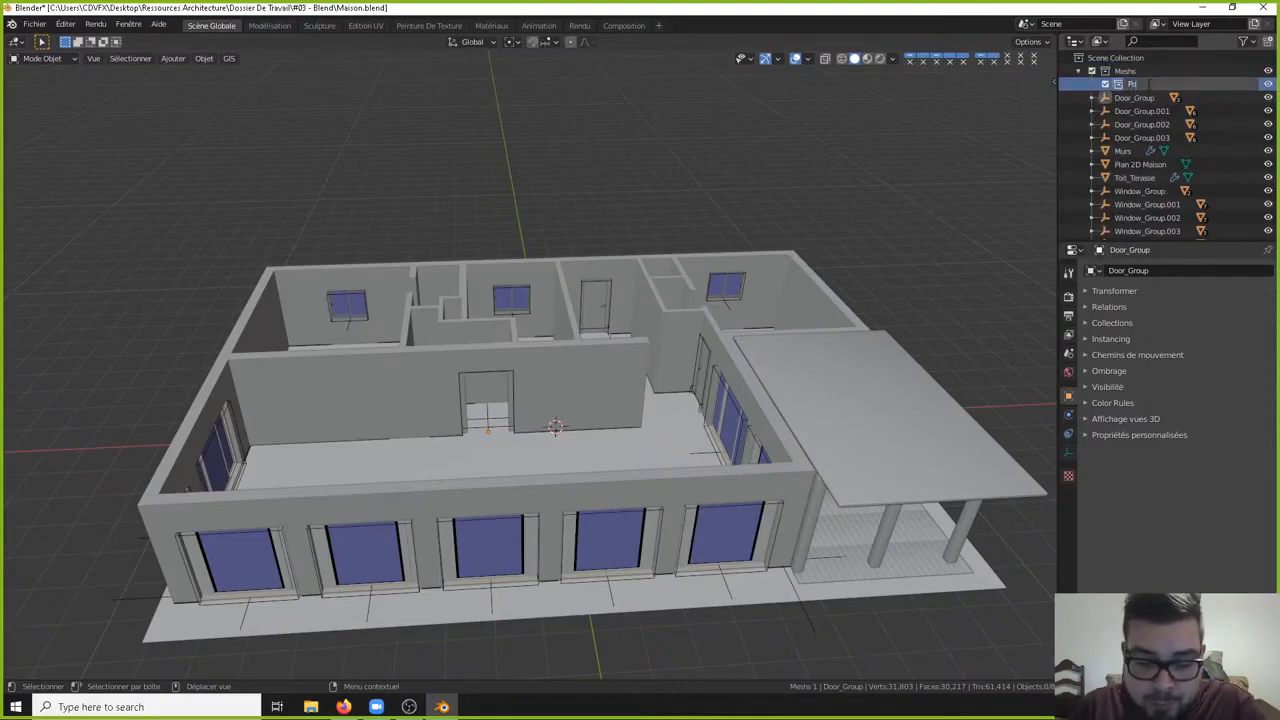
text(rtes)
key(Return)
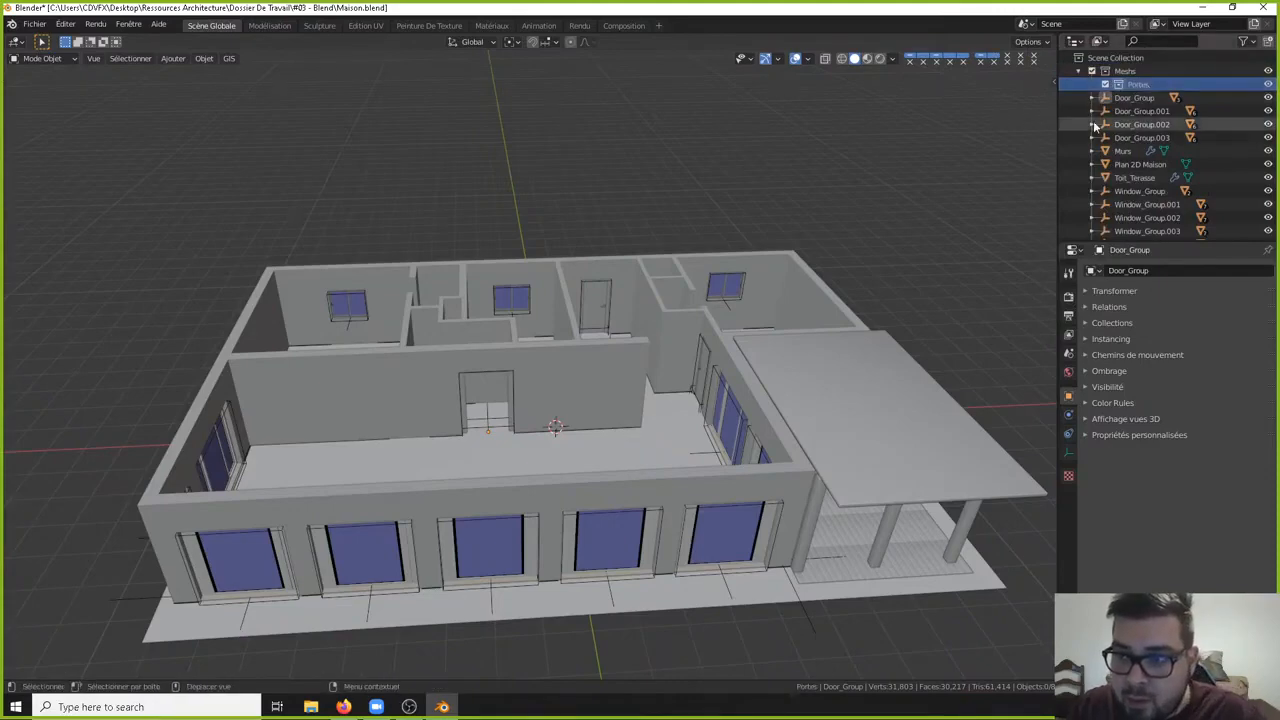
- Move the door empties Door_Group through Door_Group.003 into the Portes collection
click(1132, 100)
shift+click(1143, 137)
drag(1160, 112, 1136, 86)
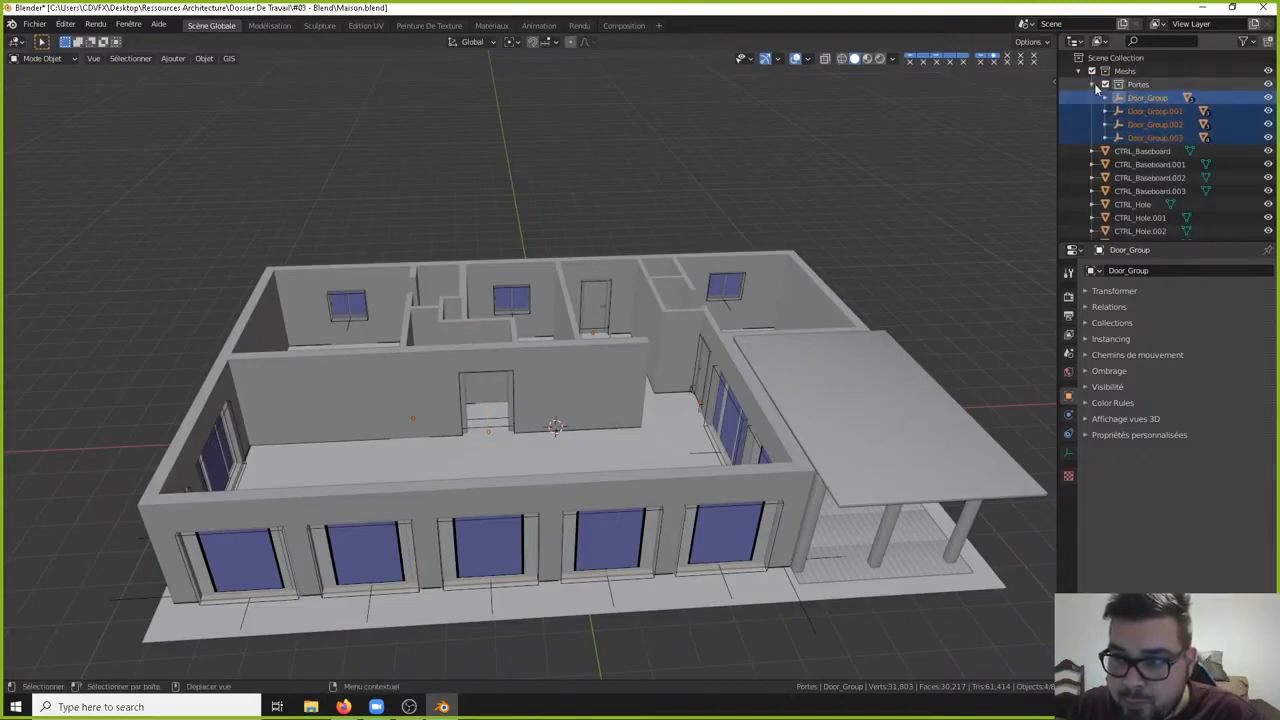
- Move the CTRL_Baseboard objects and the door holes CTRL_Hole, .001, .002 and .015 into the Portes collection
click(1142, 151)
scroll(1148, 168, down, 2)
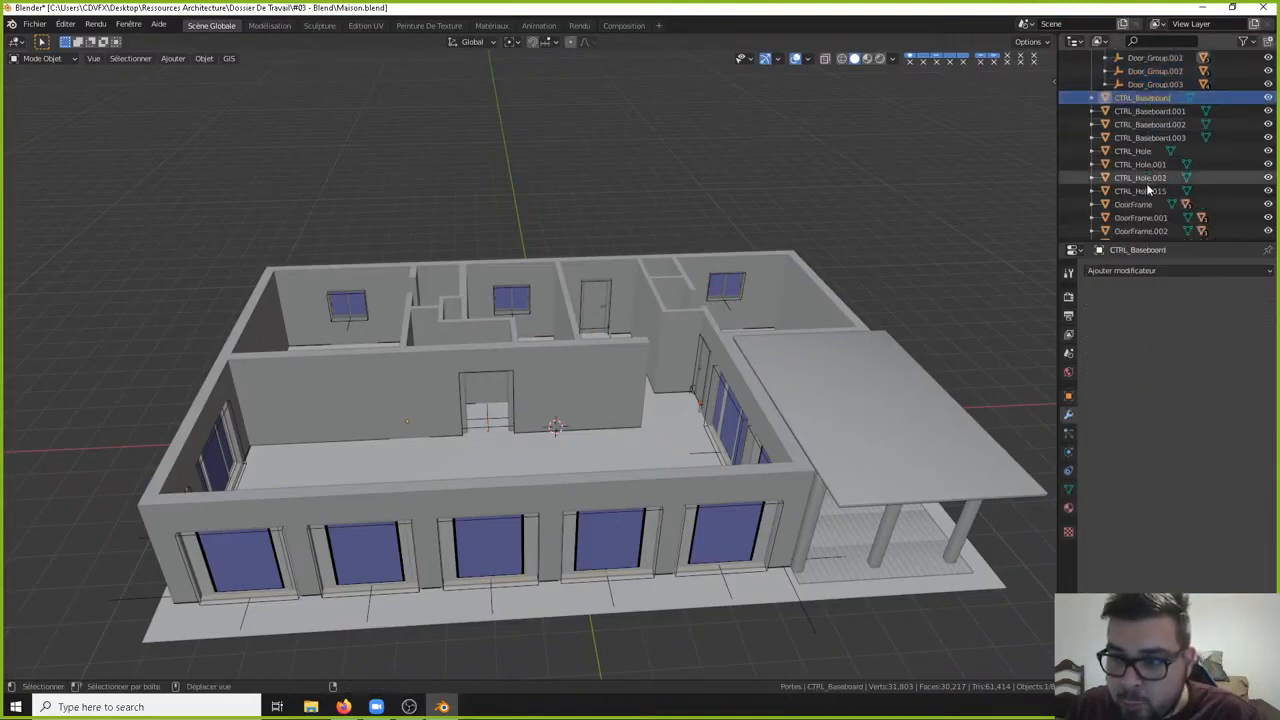
shift+click(1148, 190)
scroll(1148, 185, up, 2)
mouse_move(1146, 160)
mouse_down()
mouse_move(1150, 120)
mouse_move(1148, 137)
mouse_up()
click(1145, 138)
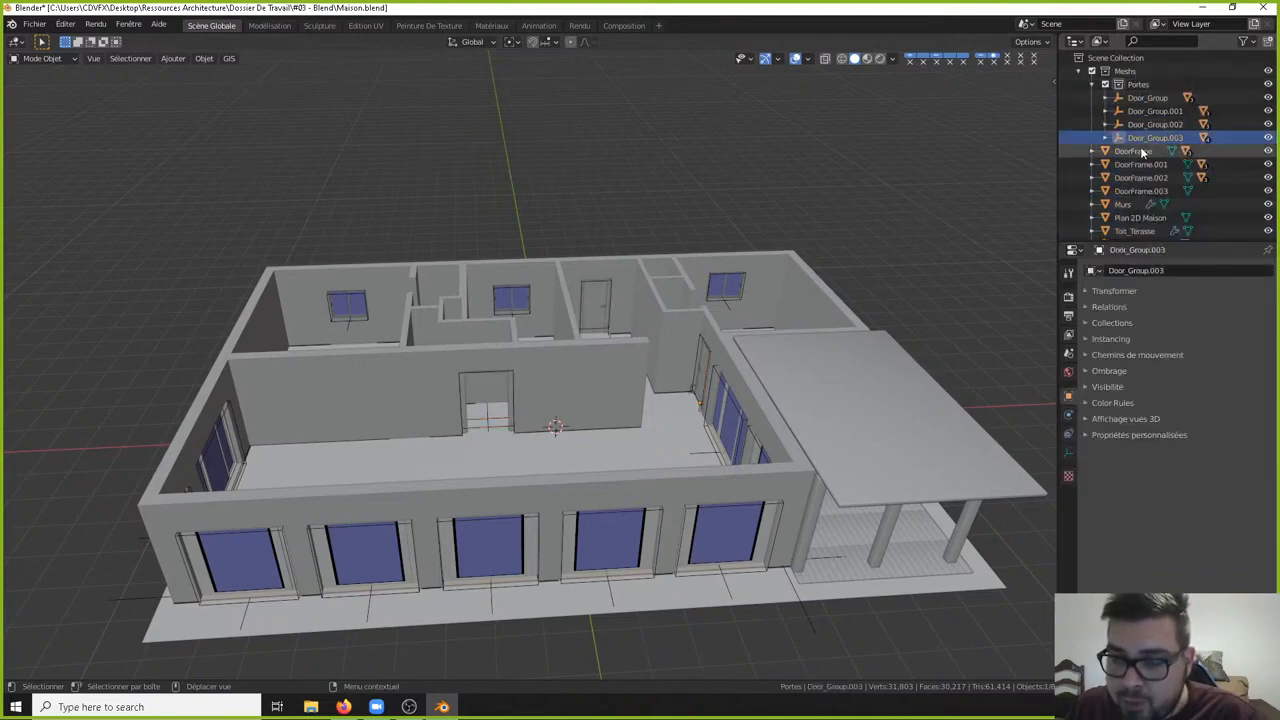
- Move the objects DoorFrame through DoorFrame.003 and Door through Door.002 into the Portes collection
click(1143, 151)
shift+click(1144, 191)
drag(1143, 163, 1130, 97)
click(1140, 151)
shift+click(1132, 177)
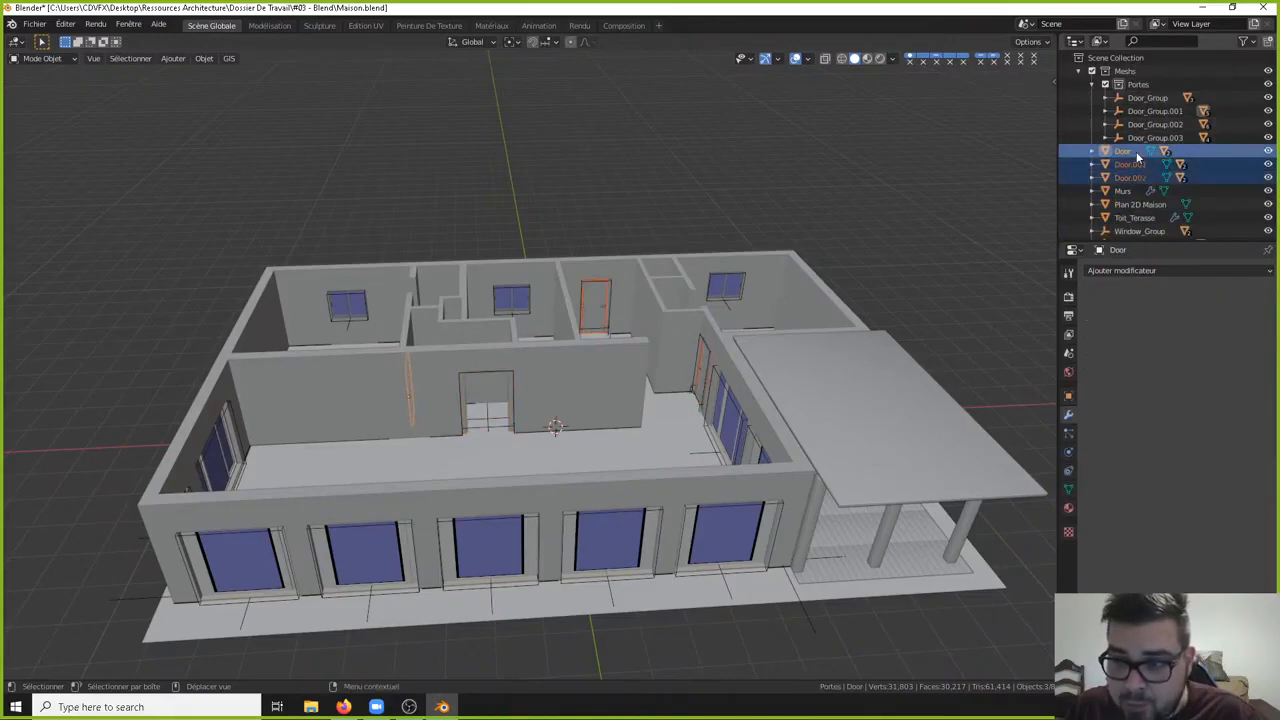
drag(1131, 152, 1135, 98)
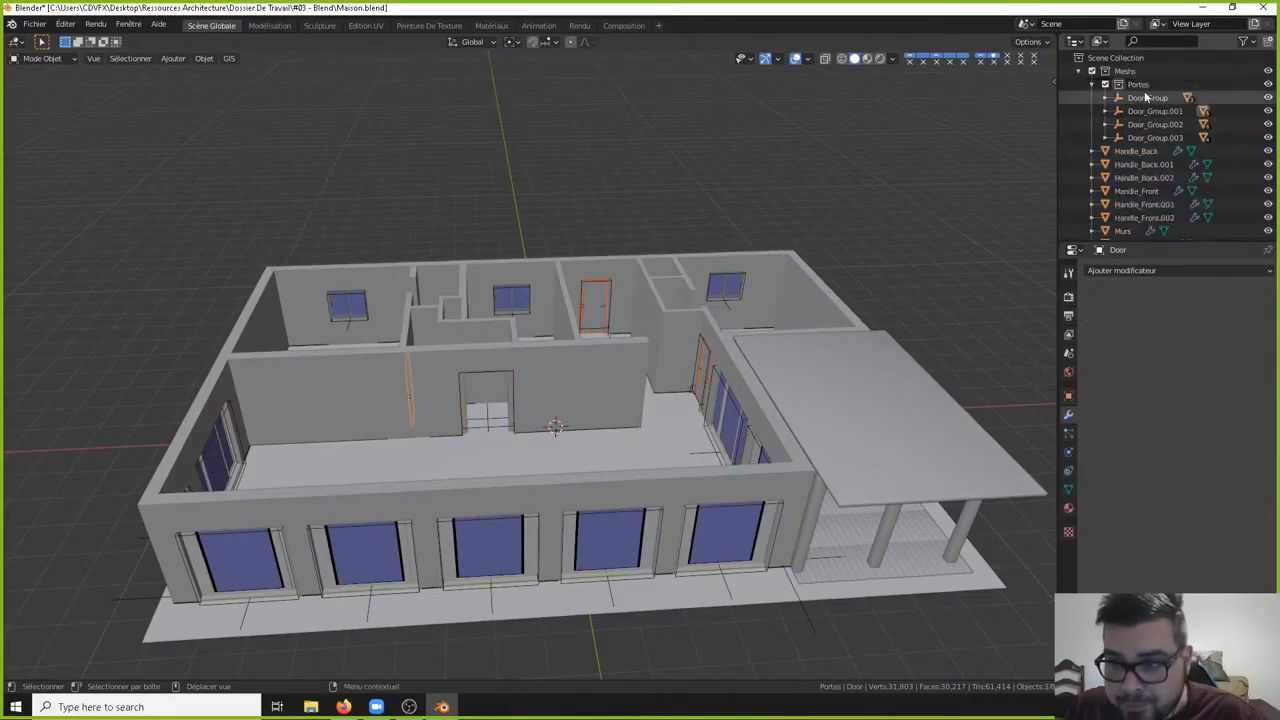
- Move all Handle_Back and Handle_Front objects into the Portes collection and collapse that collection
click(1138, 151)
shift+click(1145, 217)
drag(1138, 160, 1135, 97)
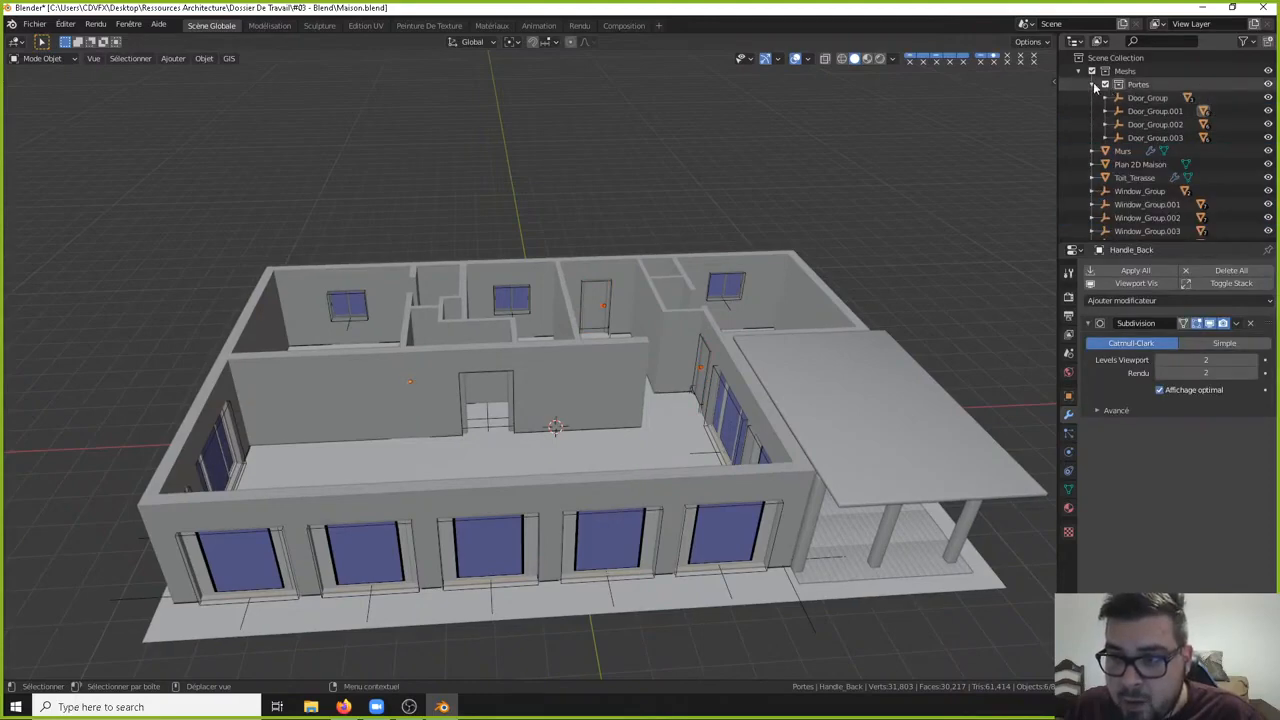
click(1092, 84)
- Create a collection named Murs inside Meshs and move the Murs object into it
right_click(1113, 71)
click(1110, 68)
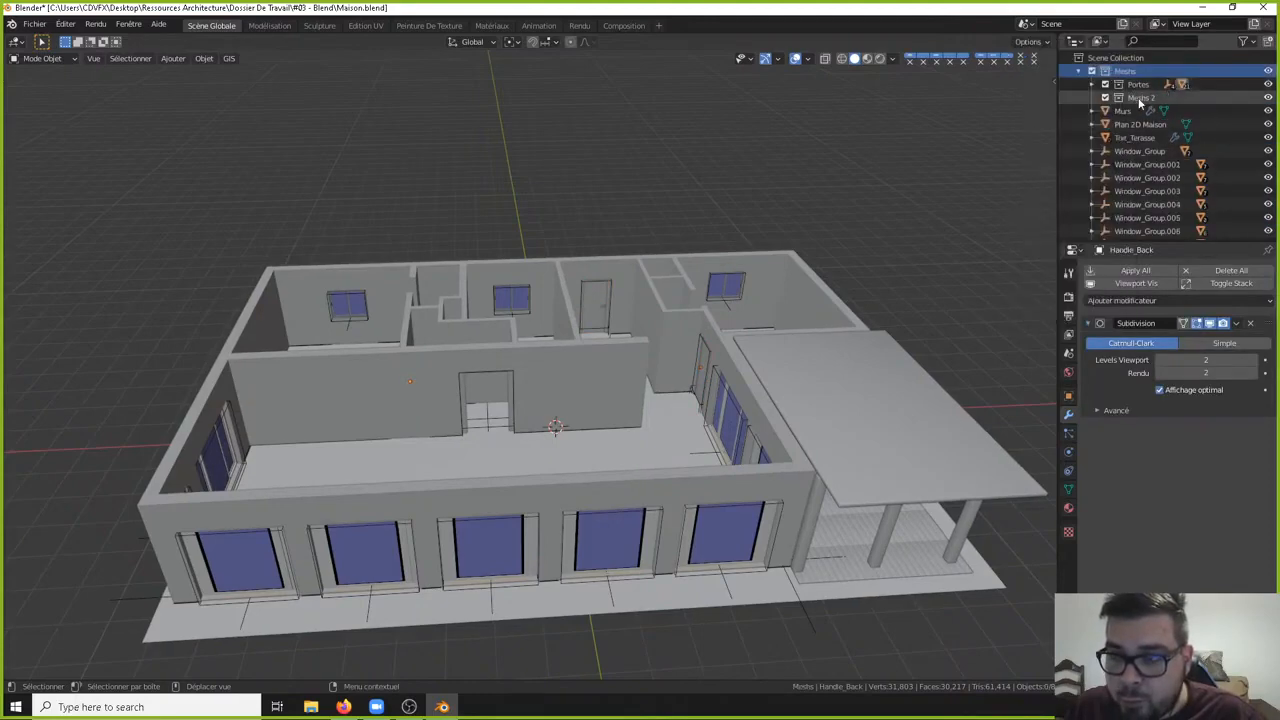
double_click(1140, 97)
text(Murs)
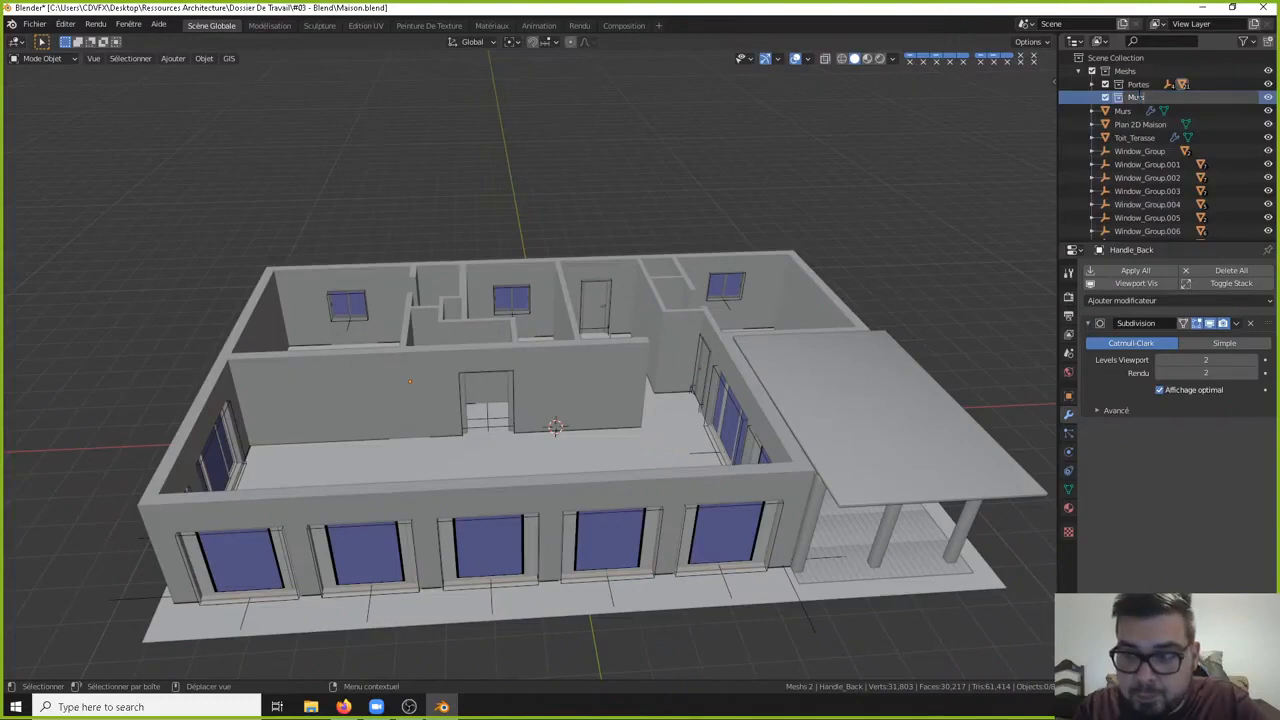
key(Return)
drag(1122, 111, 1136, 97)
click(1092, 98)
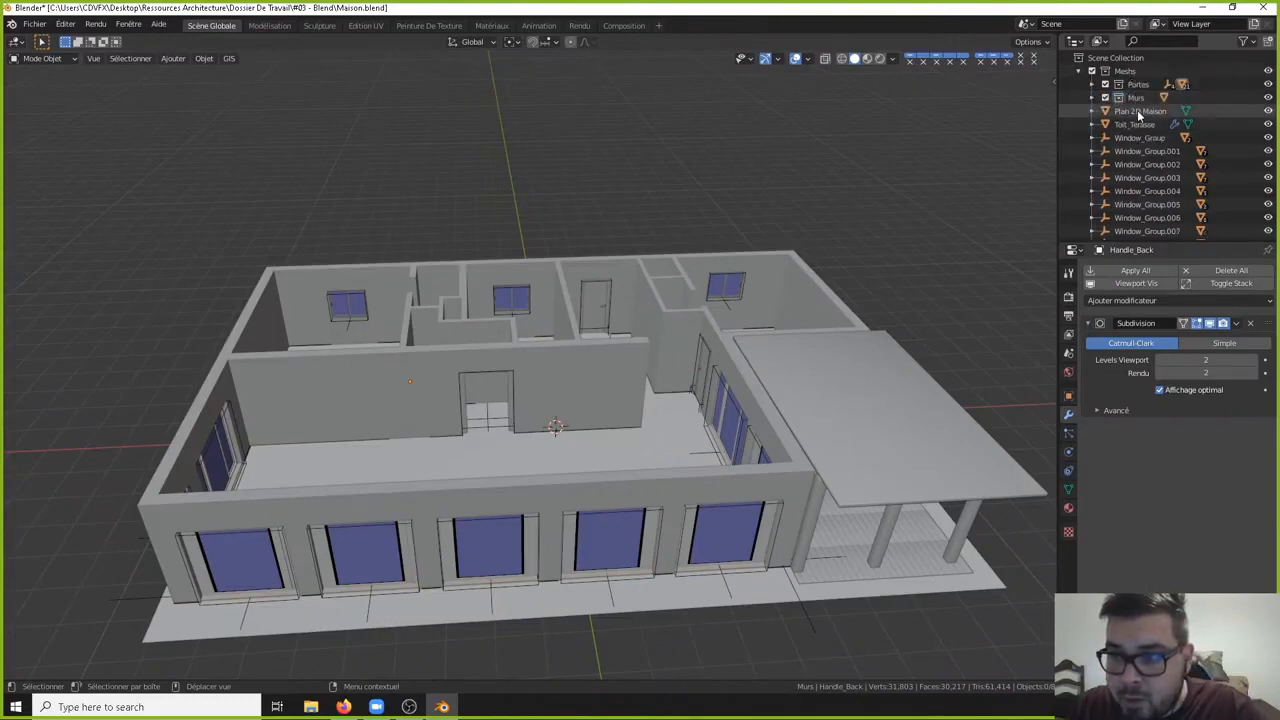
- Create another collection inside Meshs and name it Terasse
click(1135, 111)
click(1138, 125)
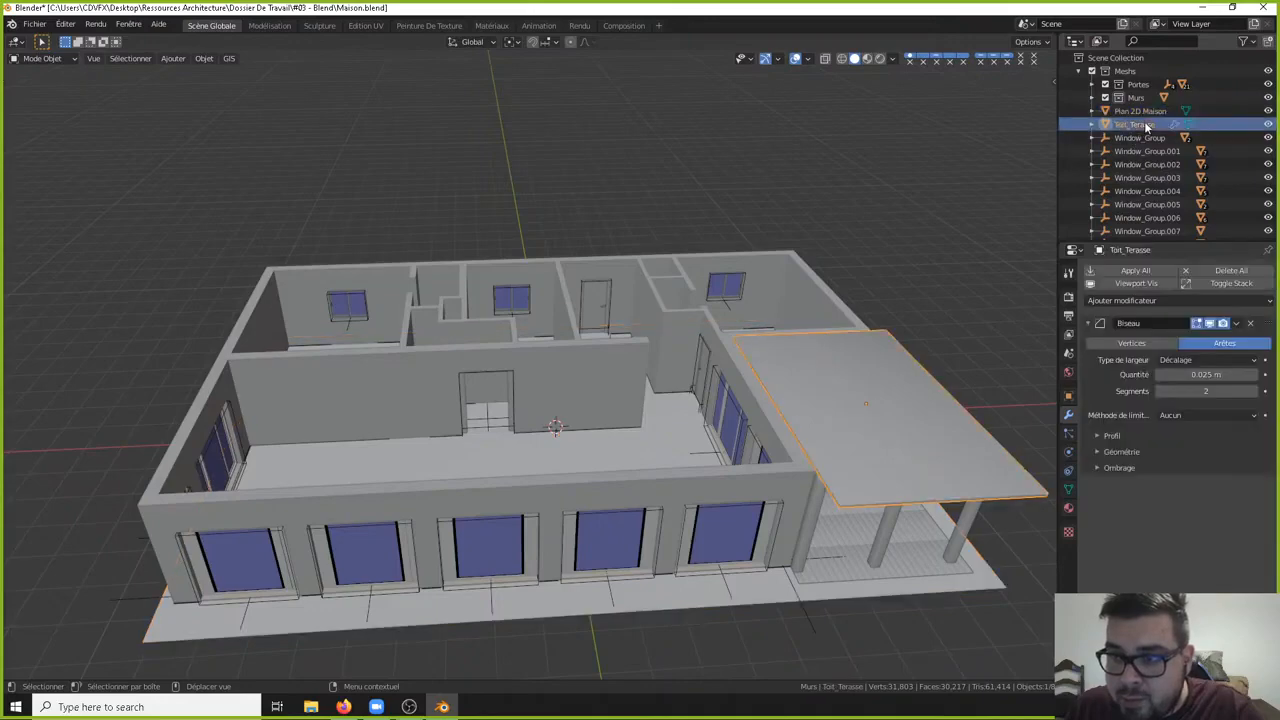
click(1125, 71)
right_click(1128, 72)
click(1135, 85)
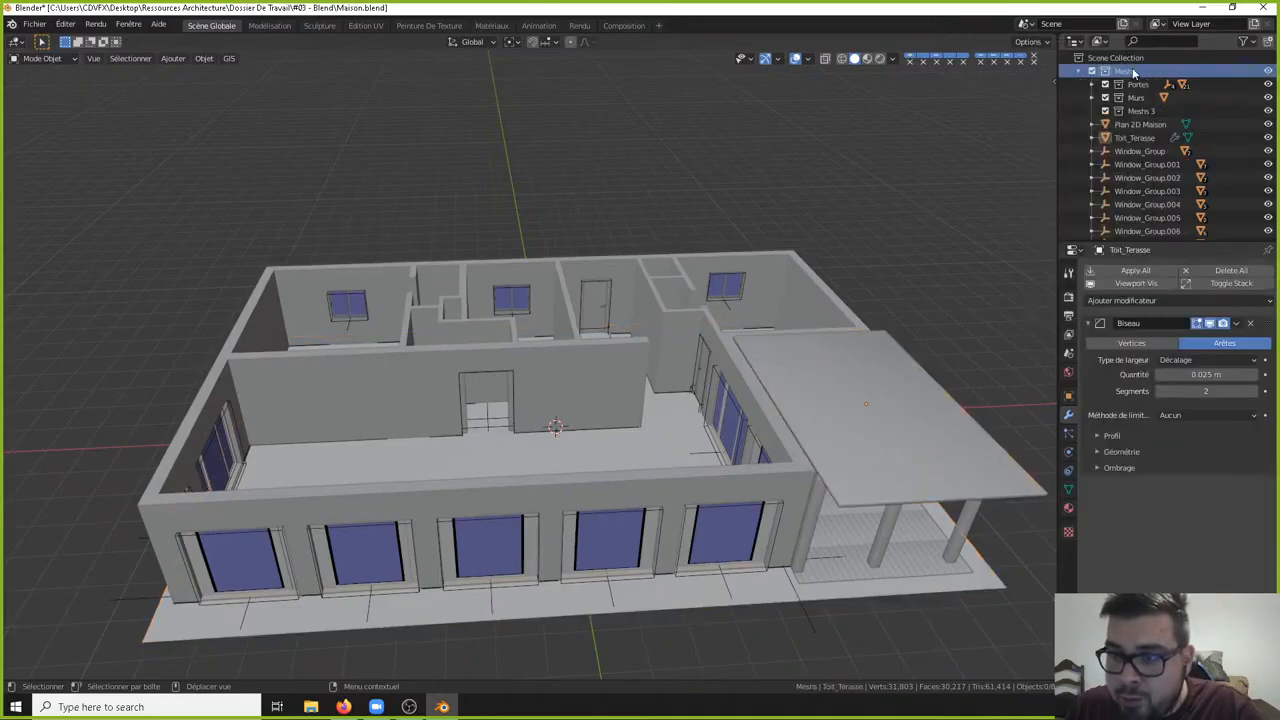
double_click(1138, 111)
text(Toit_Te)
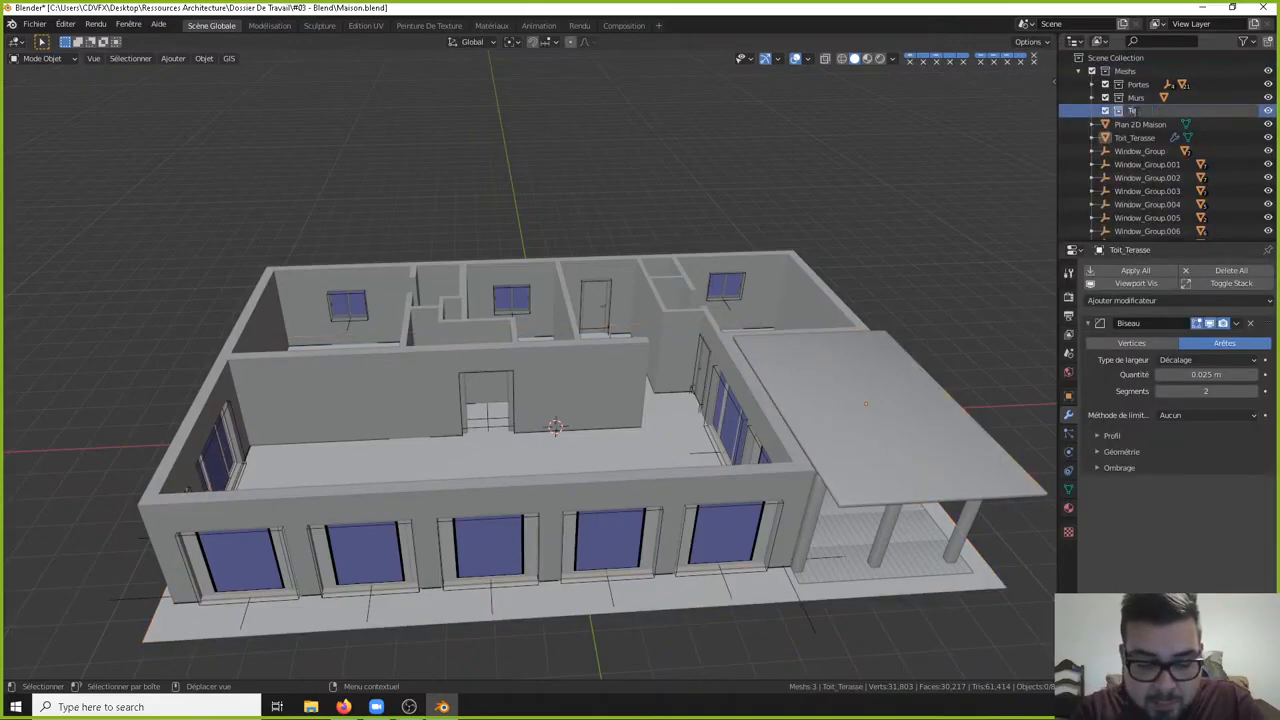
text(rasse)
key(Return)
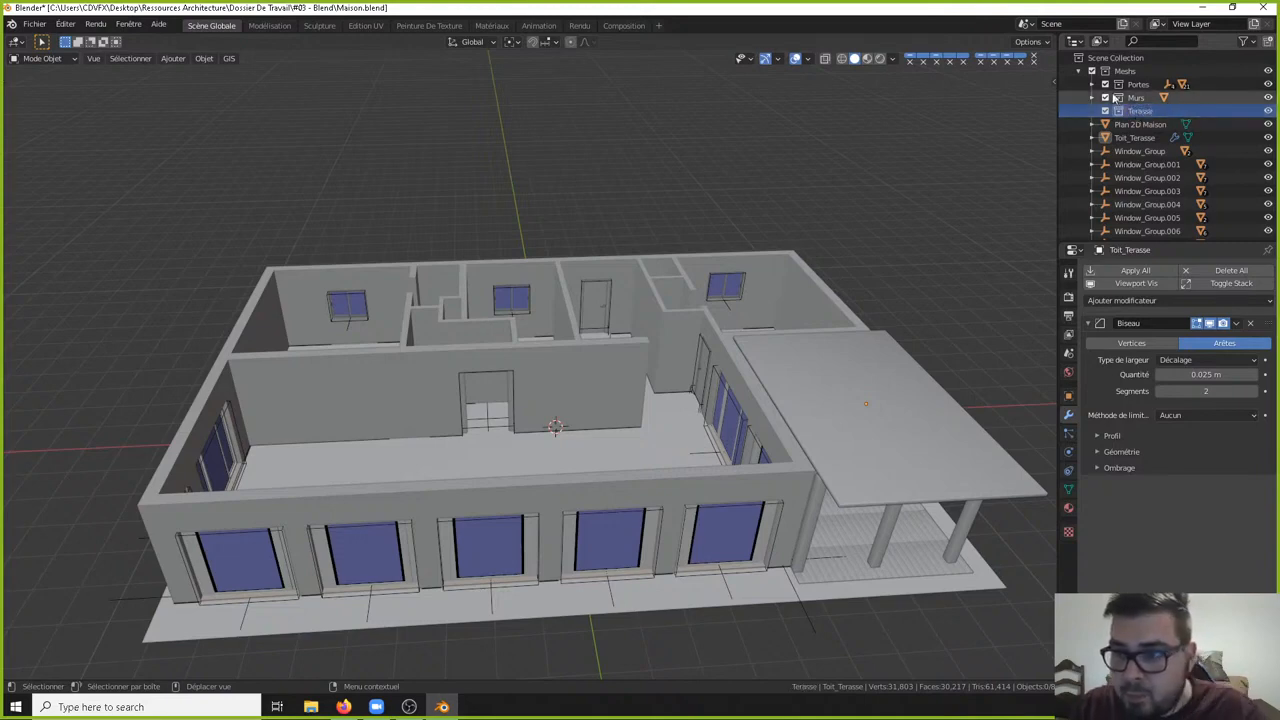
- Move the Toit_Terasse object into the Terasse collection and collapse that collection
click(1141, 138)
drag(1141, 143, 1126, 116)
click(1093, 112)
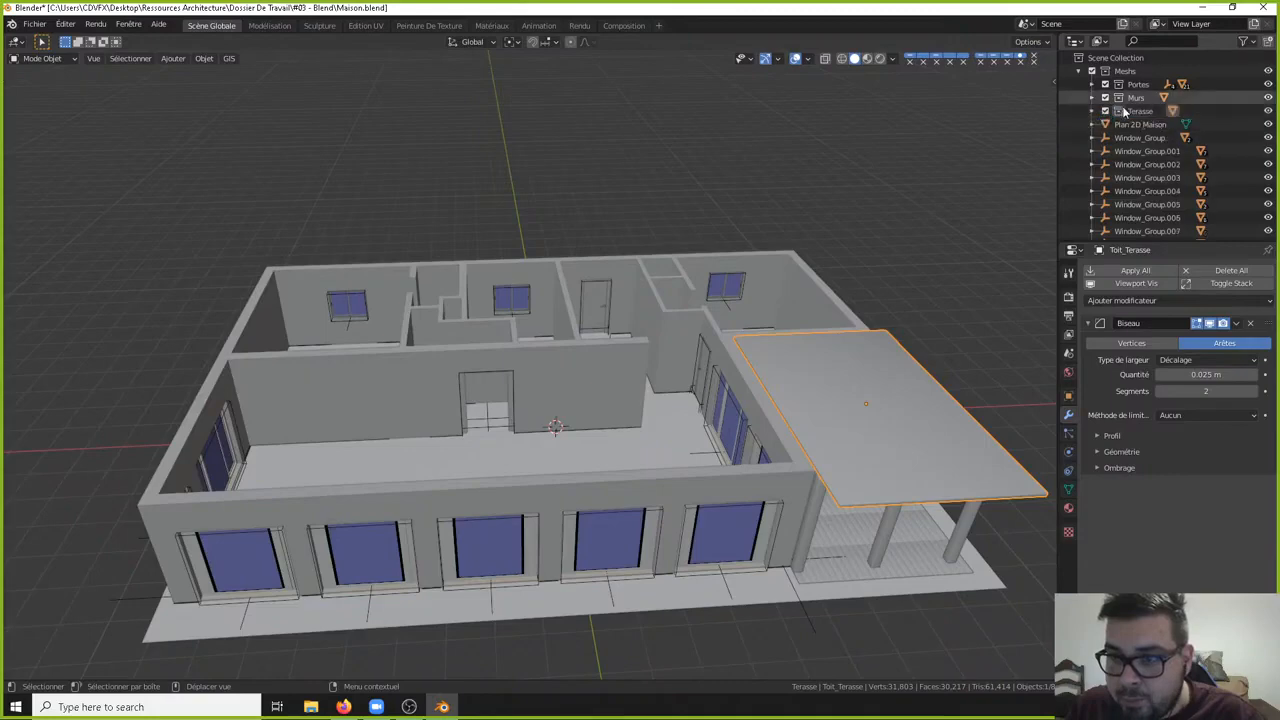
- Create another collection inside Meshs and name it Fenetres
click(1151, 140)
right_click(1125, 71)
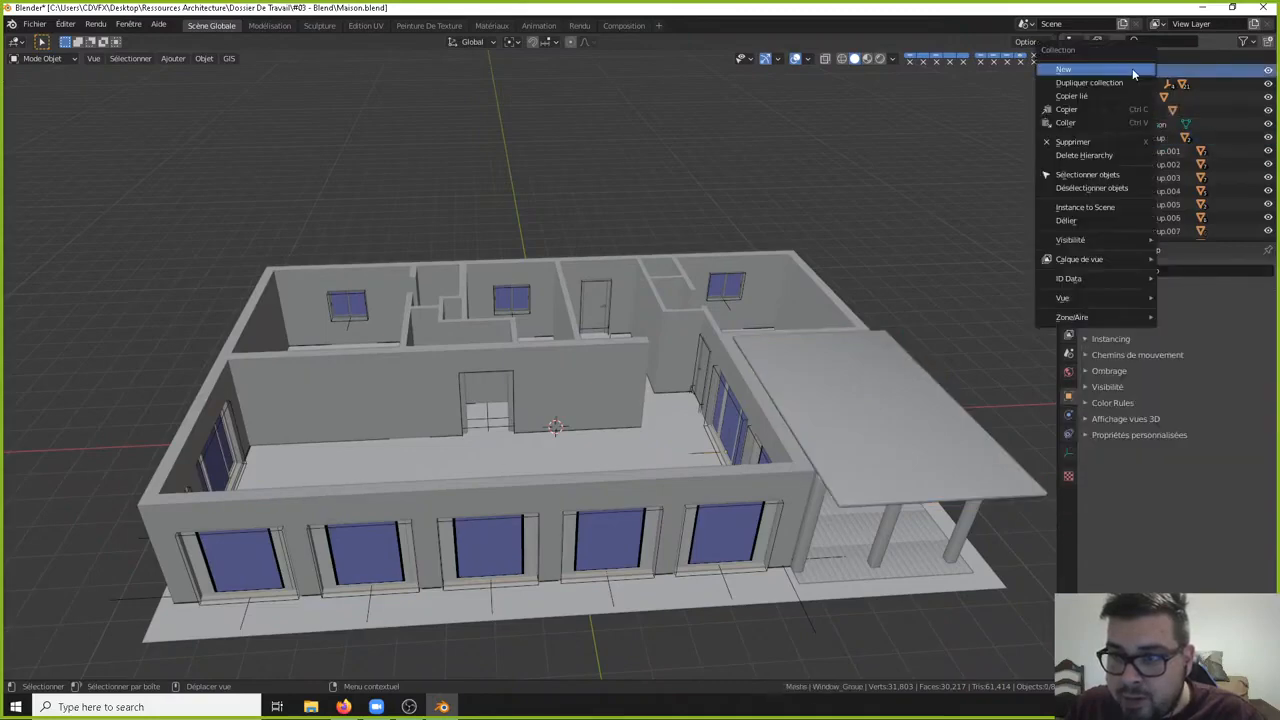
click(1128, 75)
double_click(1149, 125)
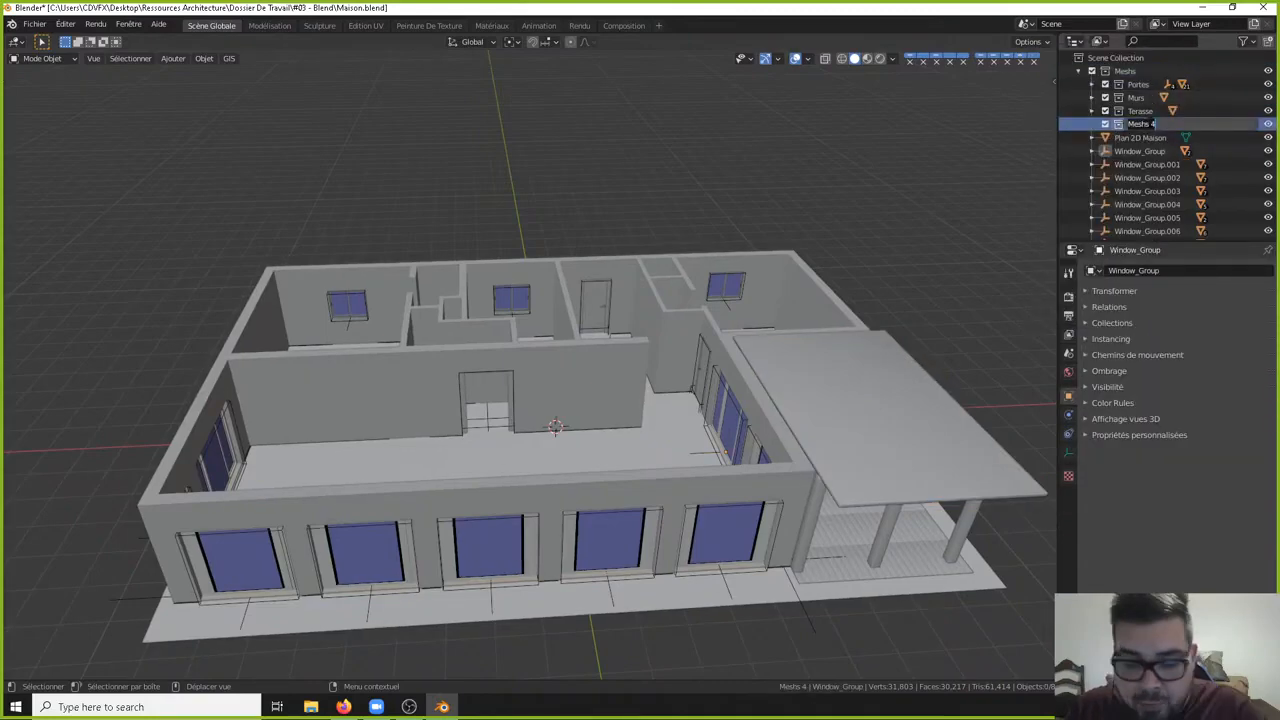
text(F)
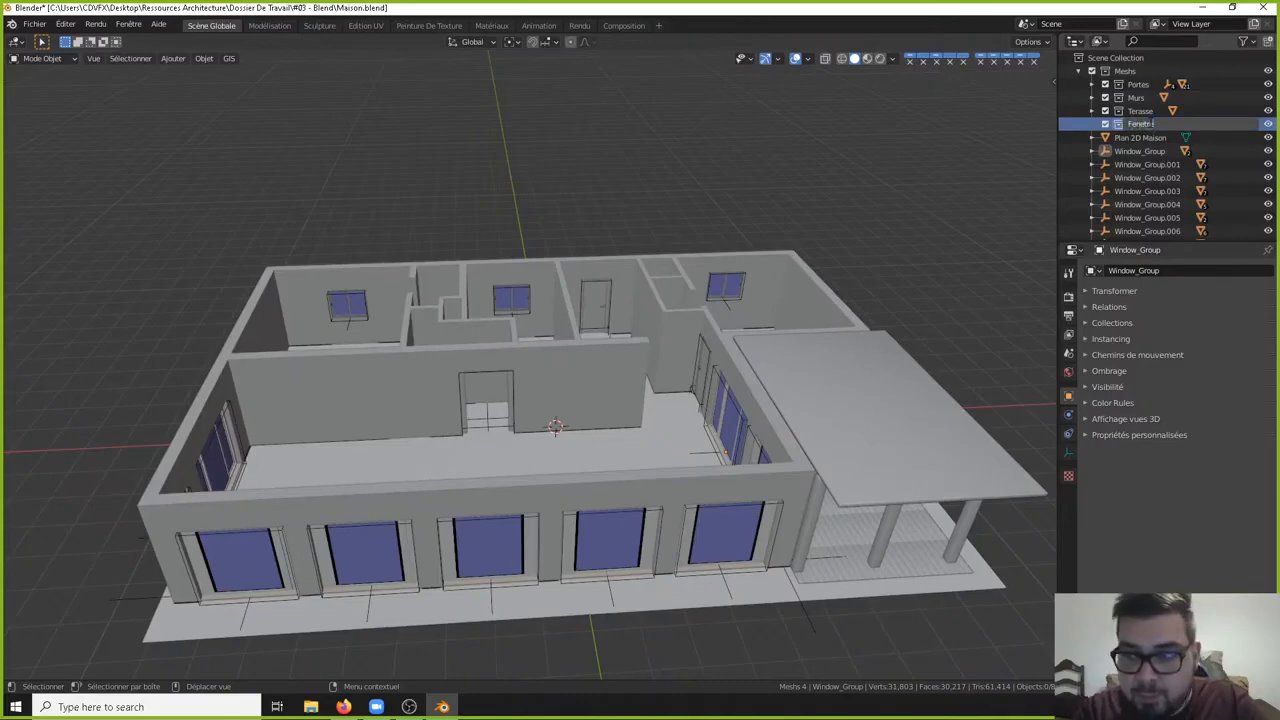
text(enetres)
key(Return)
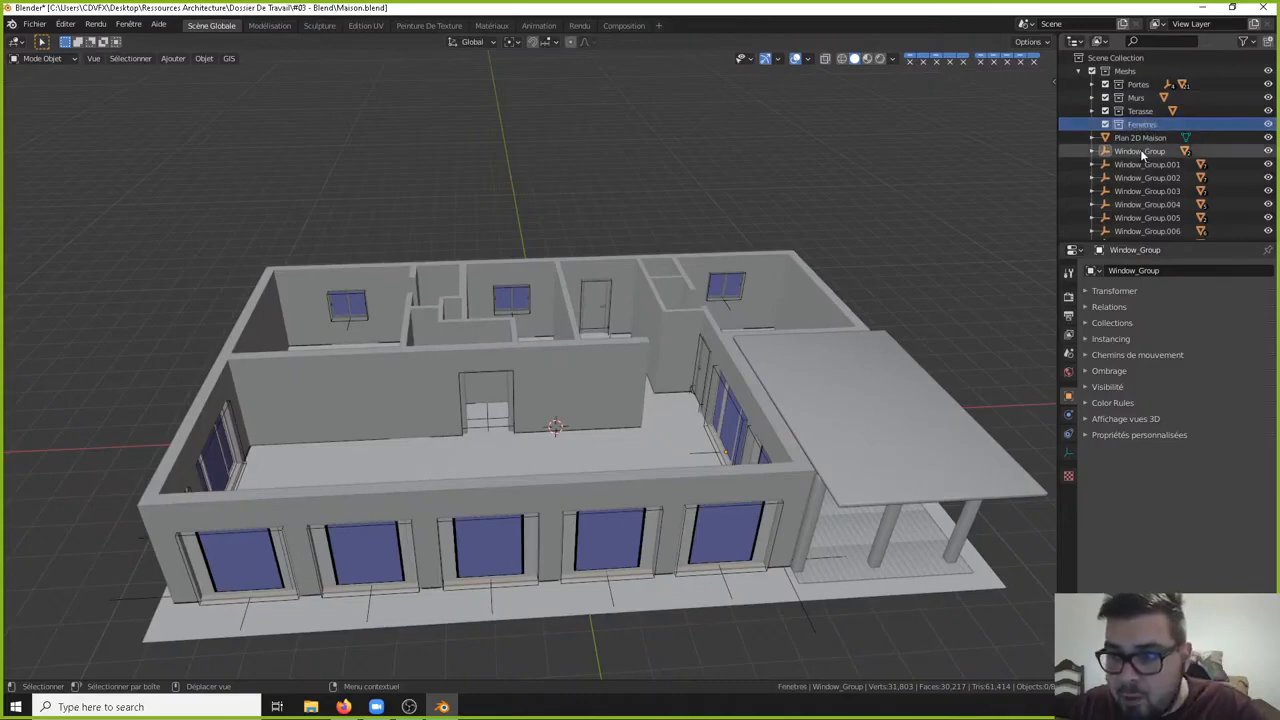
- Move the window empties Window_Group through Window_Group.011 into the Fenetres collection
click(1147, 151)
scroll(1150, 160, down, 4)
ctrl+click(1165, 172)
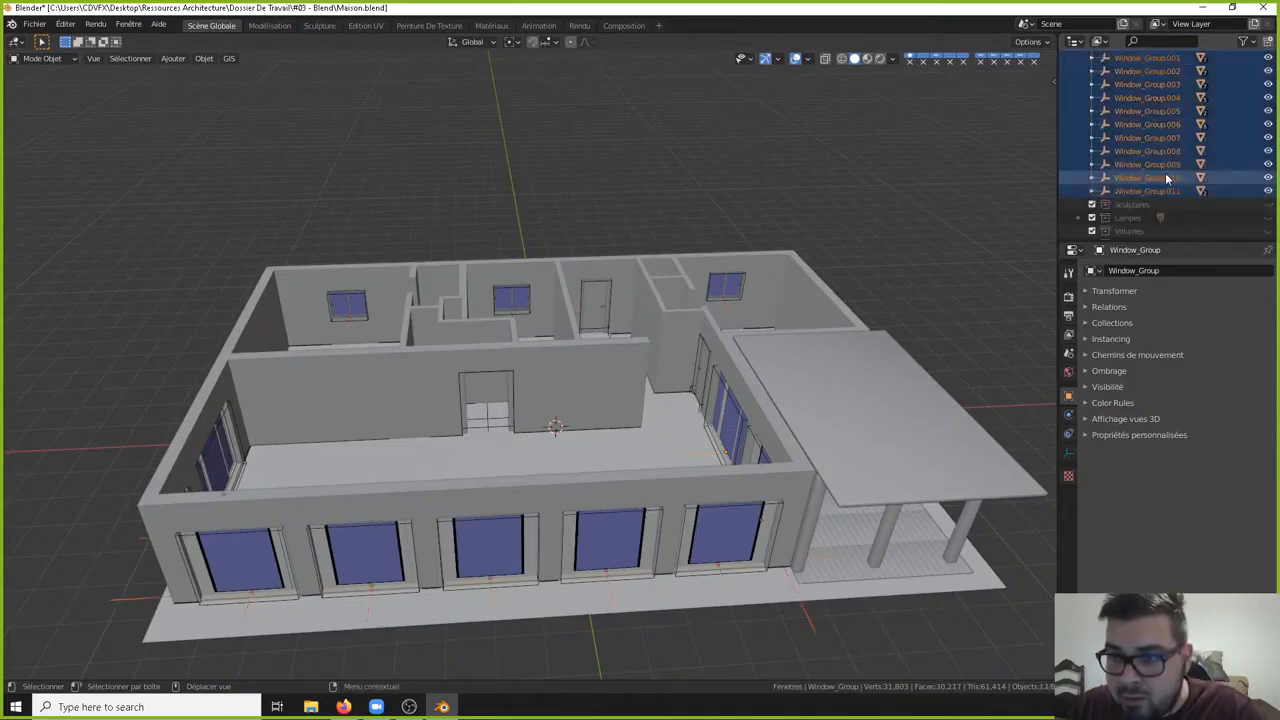
scroll(1165, 172, up, 4)
drag(1165, 172, 1145, 126)
click(1160, 140)
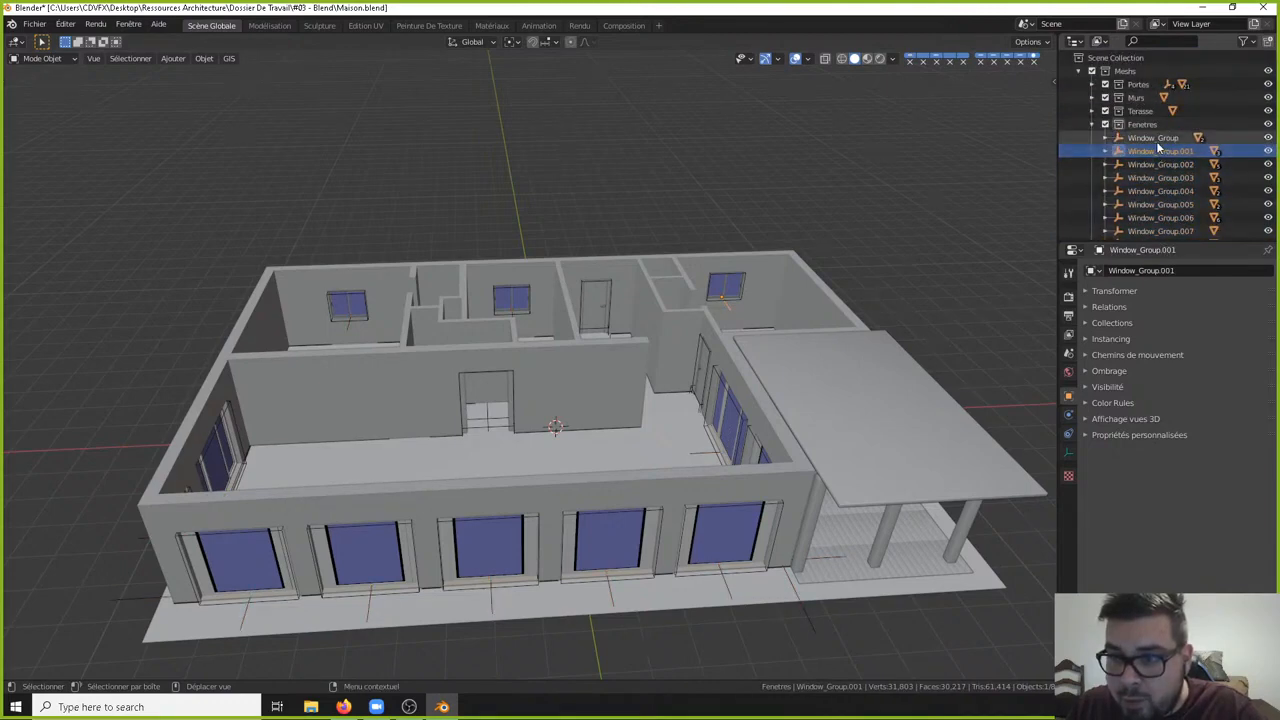
- Move the loose objects from CTRL_Hole.003 through the Window and WindowFrame meshes, including Plan 2D Maison, into the Fenetres collection
scroll(1162, 140, down, 4)
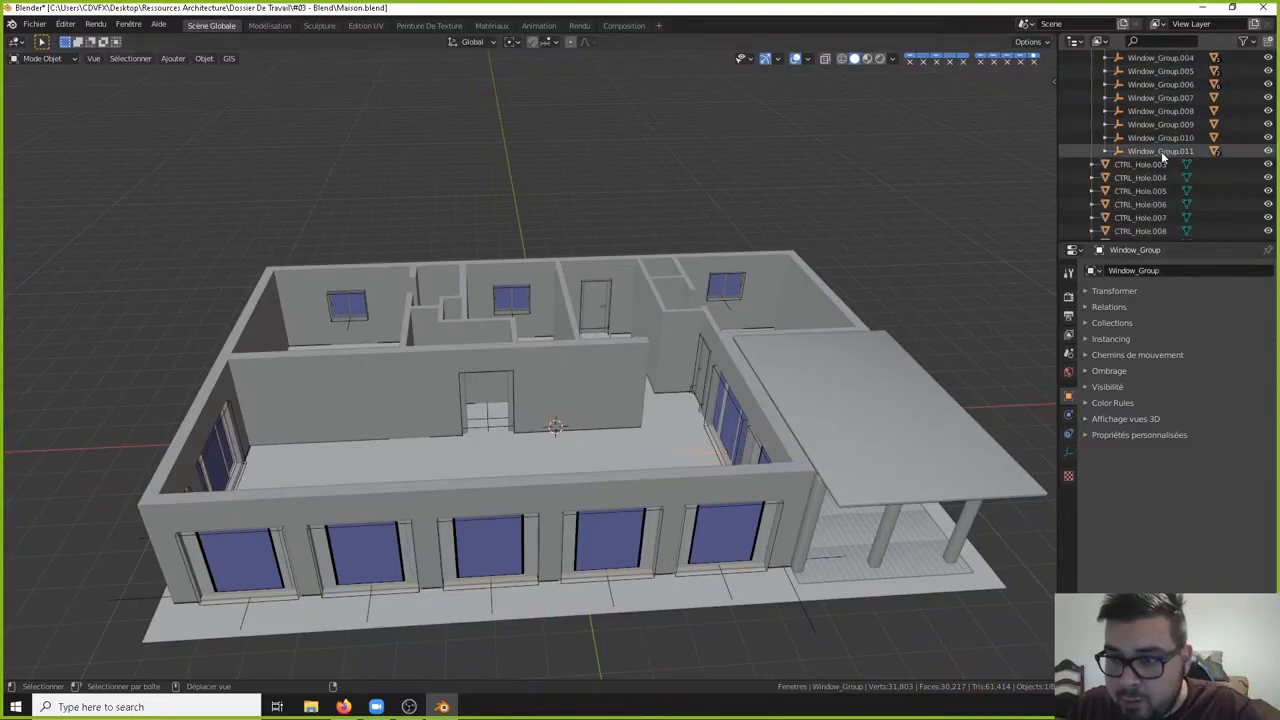
click(1157, 164)
scroll(1150, 195, down, 8)
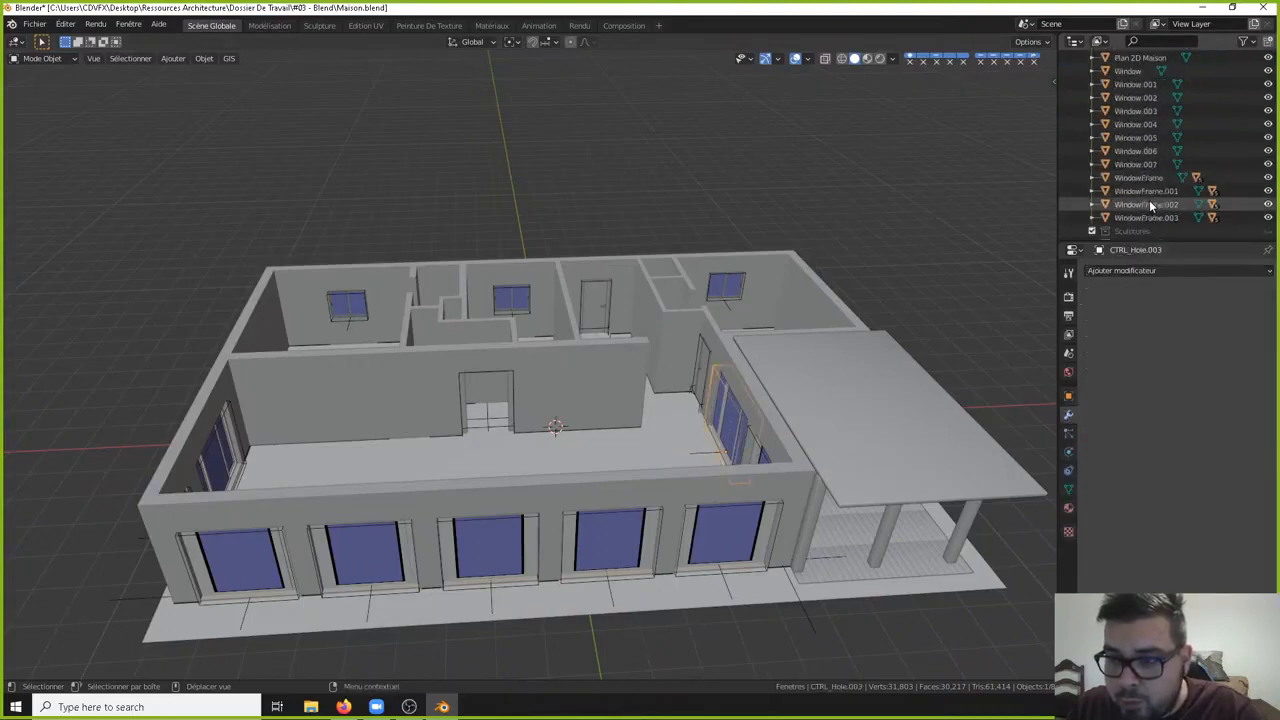
shift+click(1150, 191)
scroll(1153, 166, up, 8)
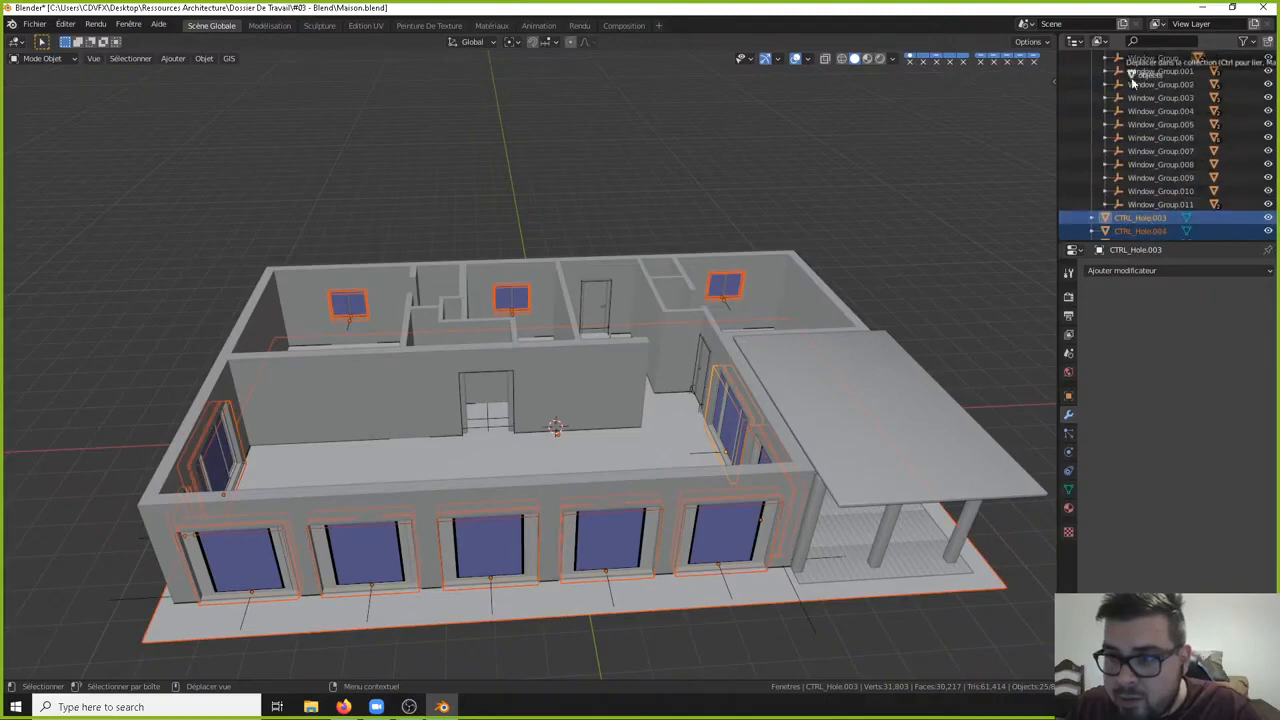
scroll(1143, 105, up, 2)
scroll(1142, 120, up, 2)
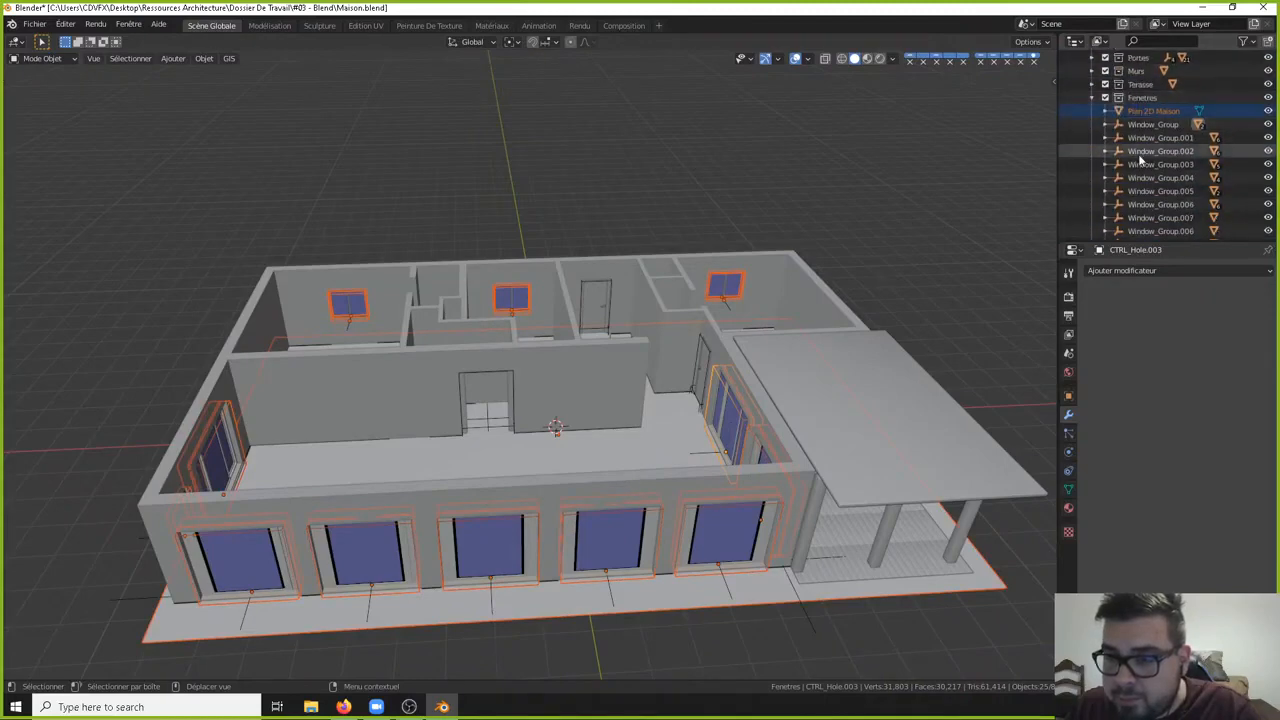
- Move the remaining window meshes from Window.L through the last Windows_Sill object into the Fenetres collection inside Meshs
scroll(1139, 160, down, 5)
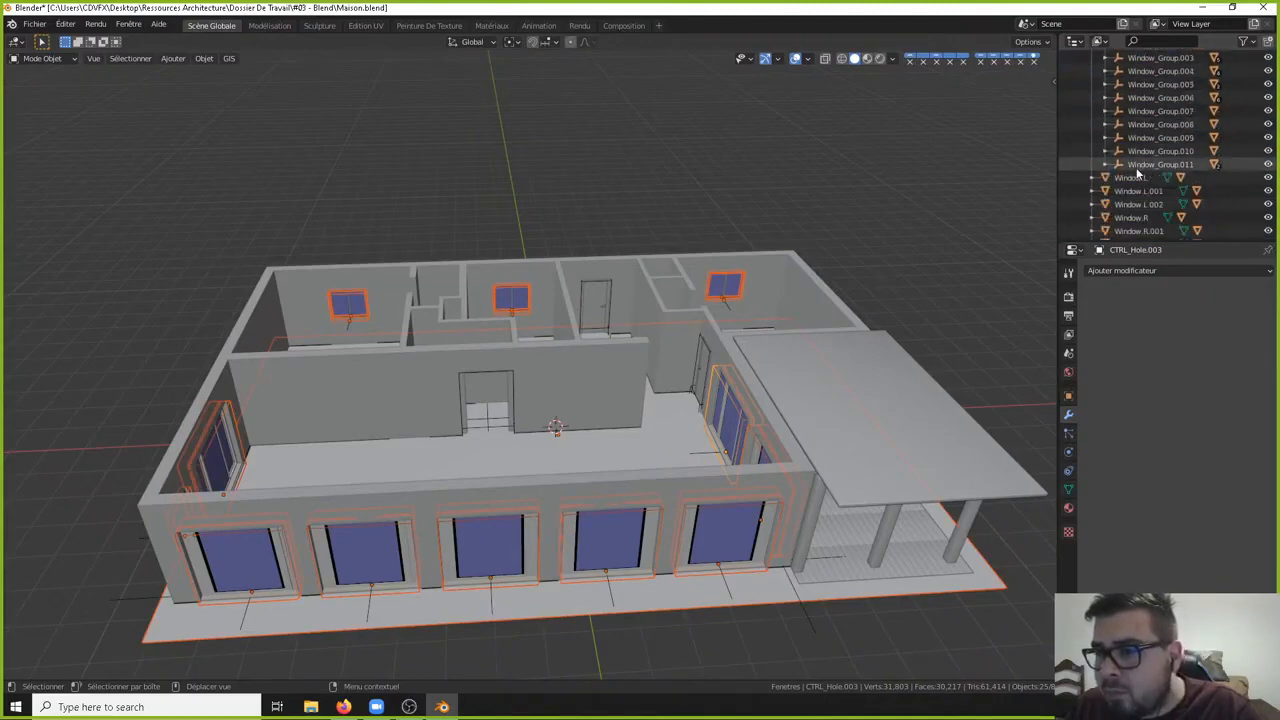
click(1135, 151)
scroll(1140, 168, down, 6)
shift+click(1159, 123)
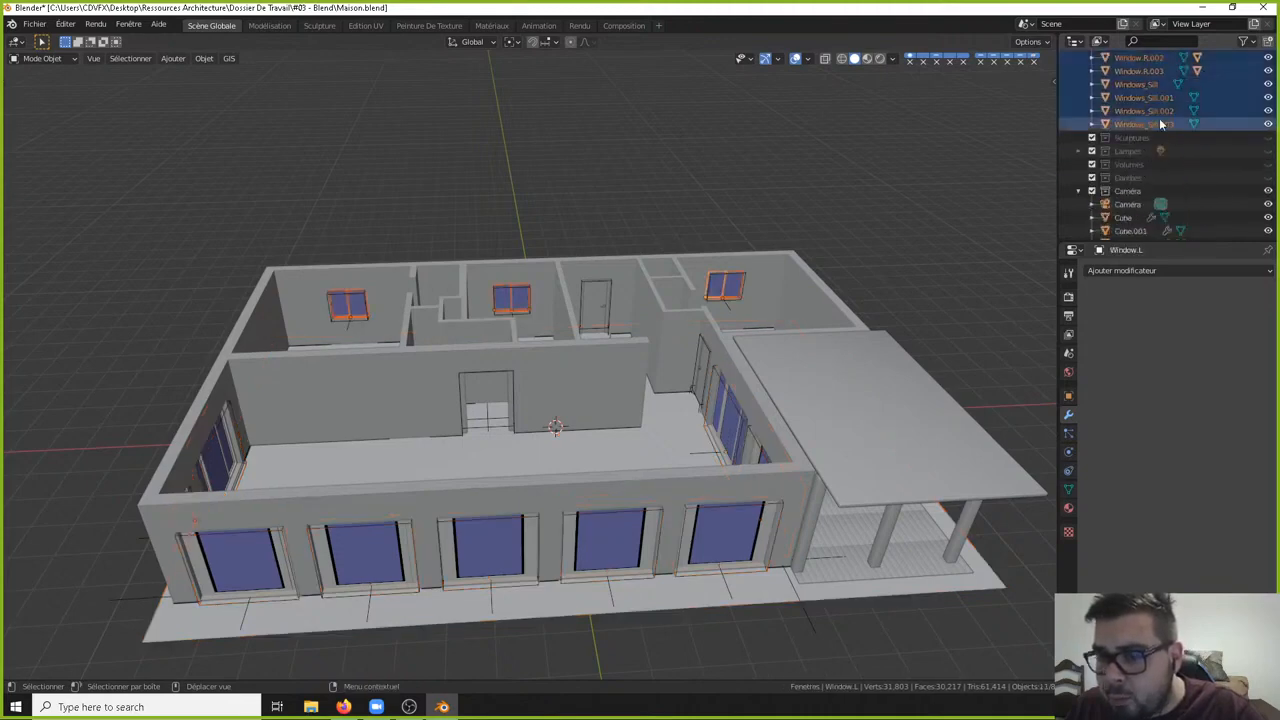
scroll(1160, 122, up, 3)
key(m)
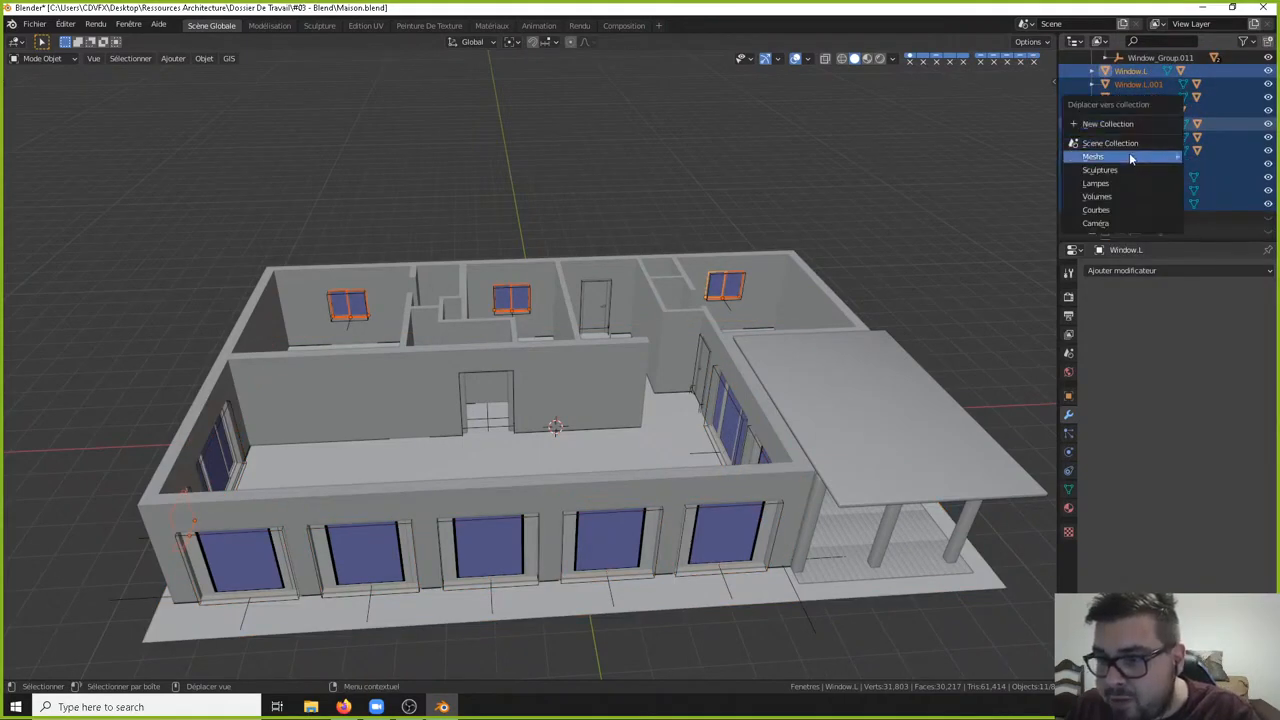
mouse_move(1129, 160)
click(995, 229)
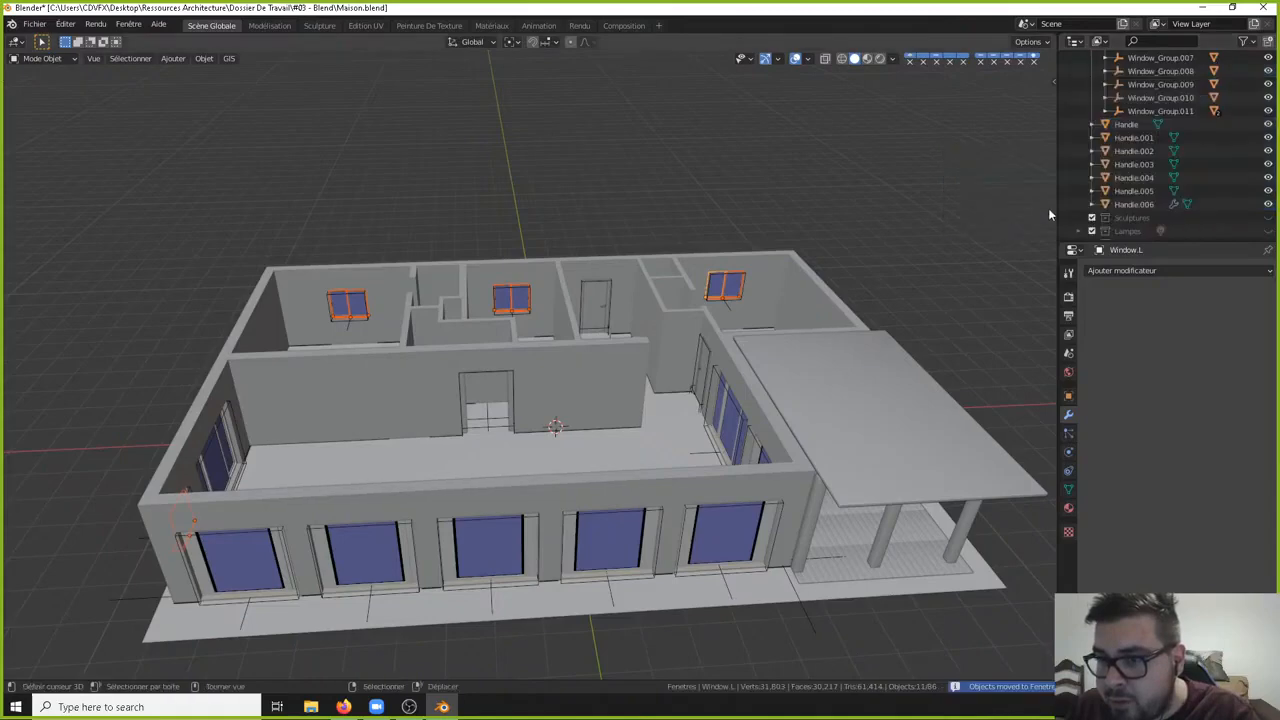
- Move Handle through Handle.006 into the Fenetres collection and collapse that collection
click(1127, 124)
shift+click(1140, 204)
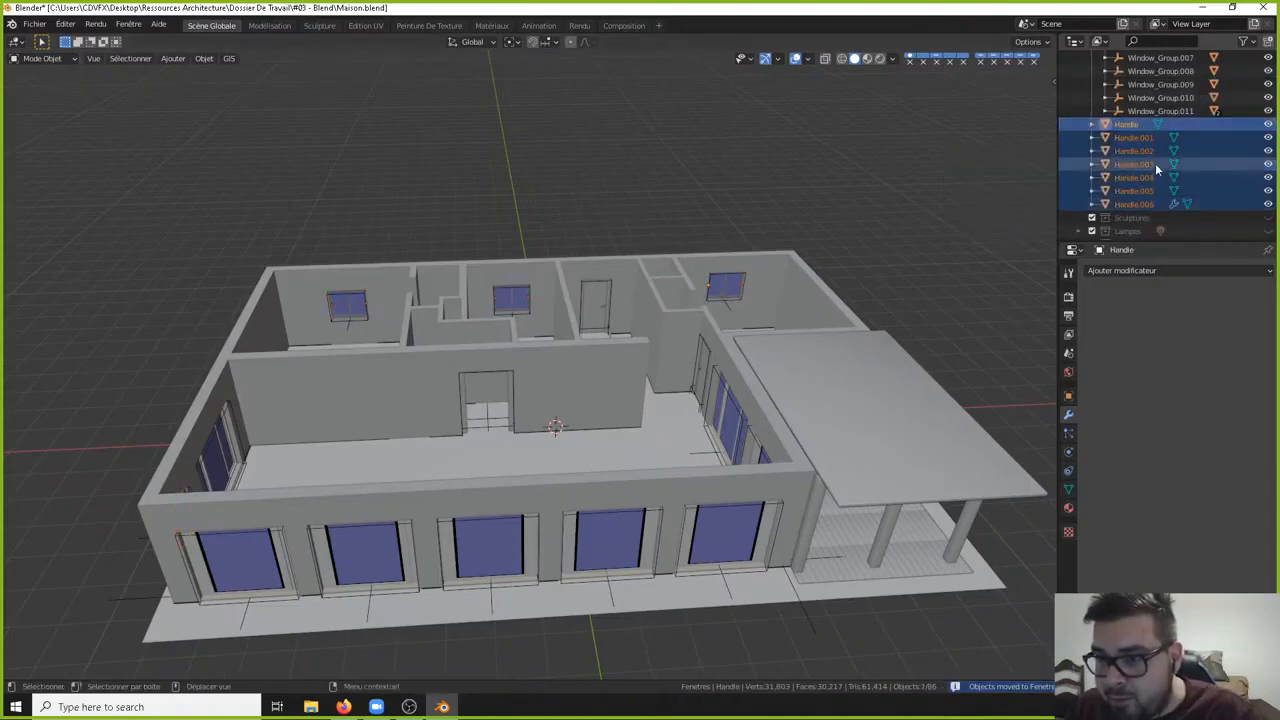
key(m)
mouse_move(1156, 161)
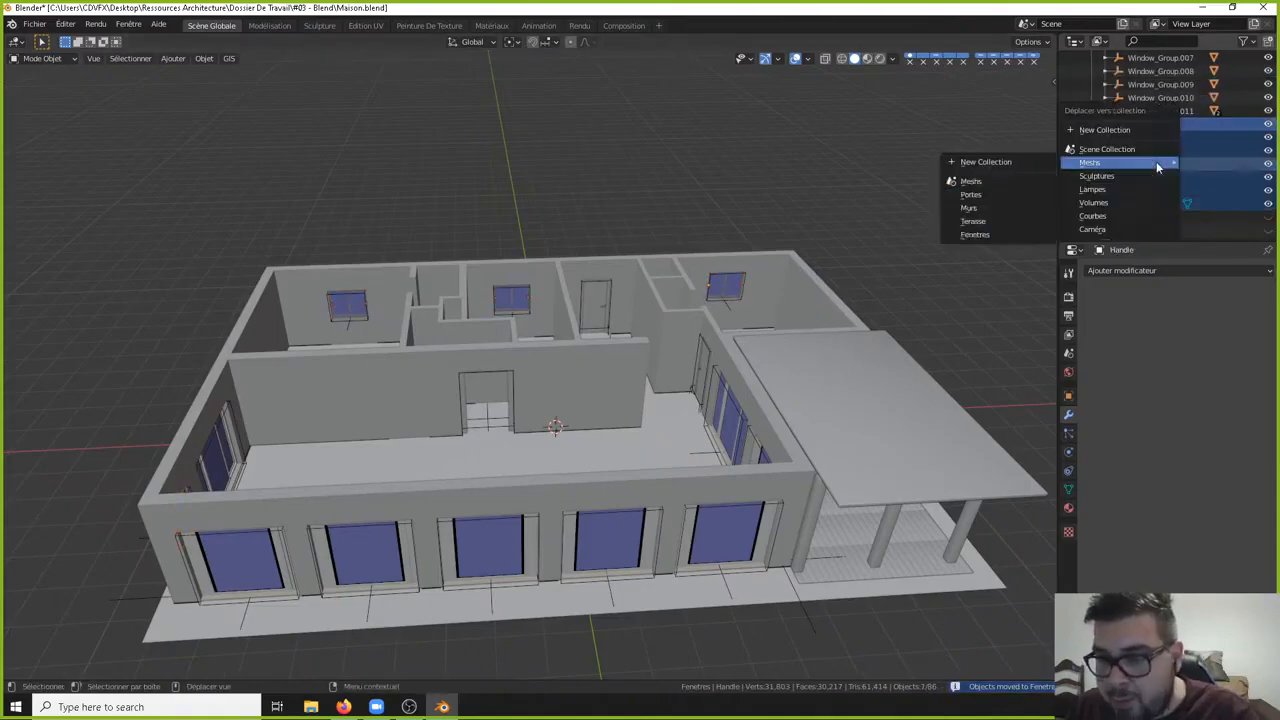
click(1001, 229)
scroll(1120, 150, up, 3)
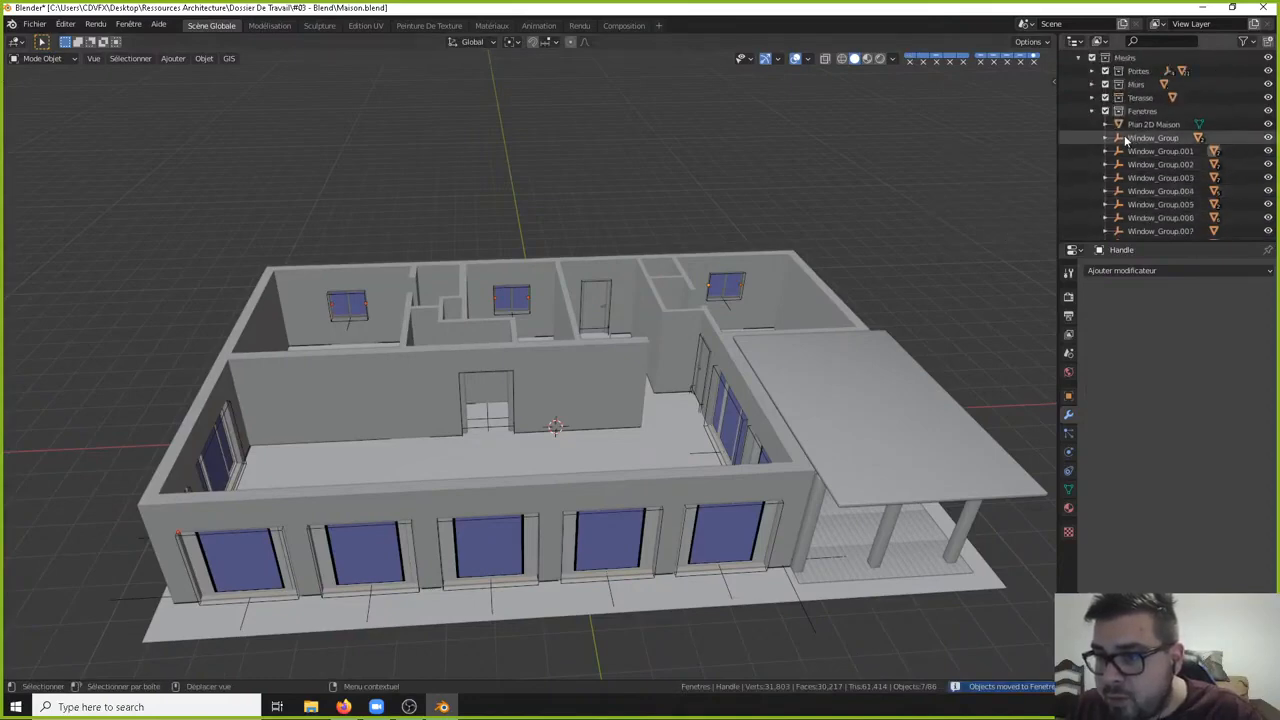
click(1092, 111)
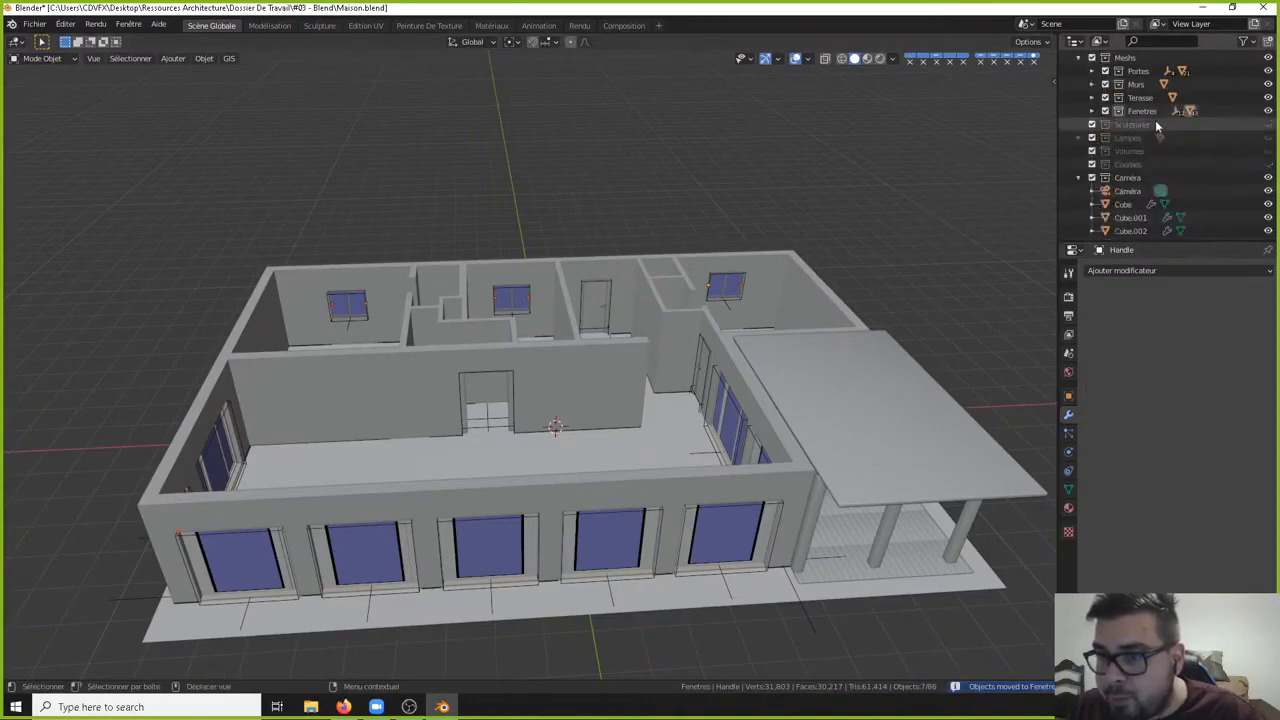
- Rename the Cube object in the Caméra collection, the terrace planks, as Planches_Terasse
click(1125, 201)
shift+middle_drag(918, 270, 808, 141)
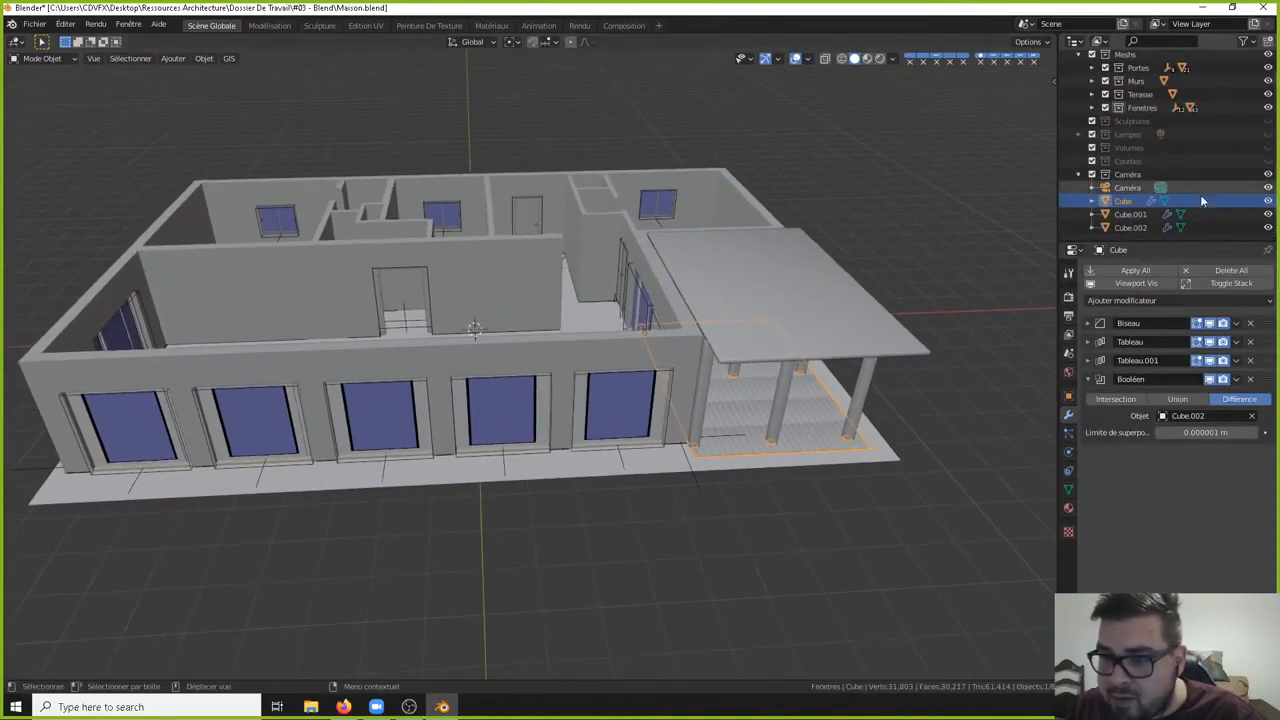
double_click(1125, 202)
text(p)
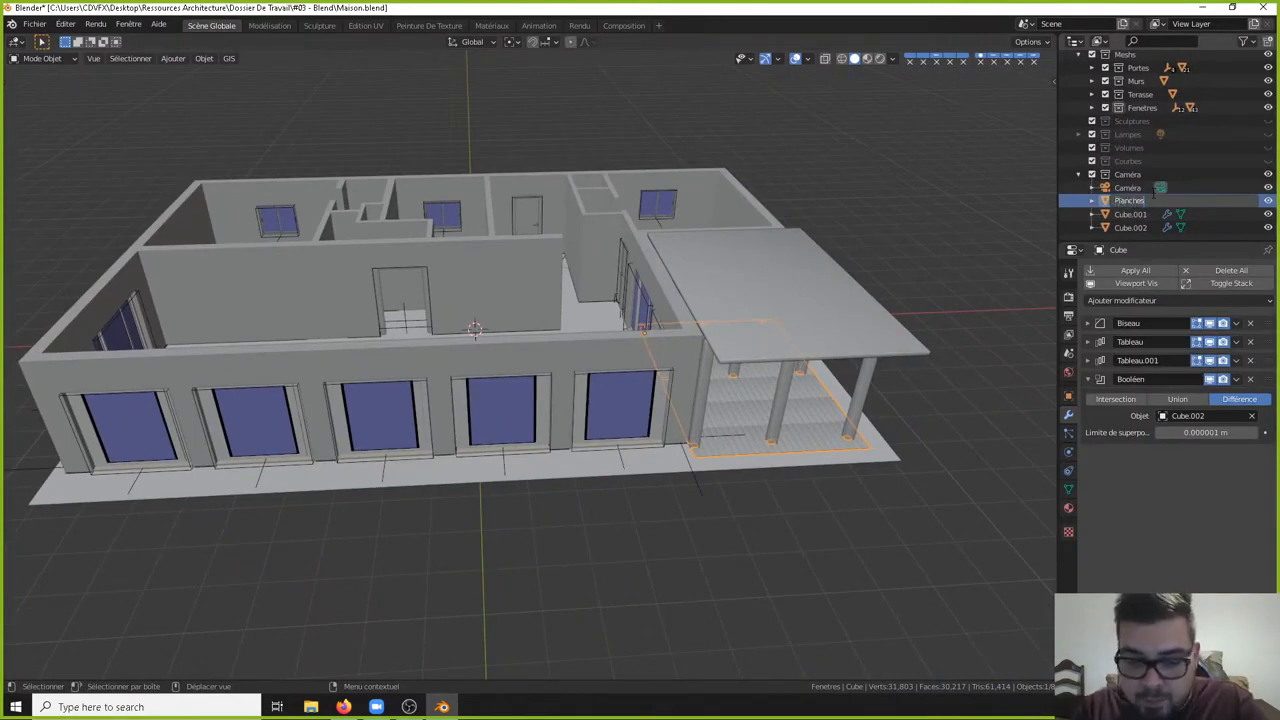
text(lanches_Terasse)
key(Return)
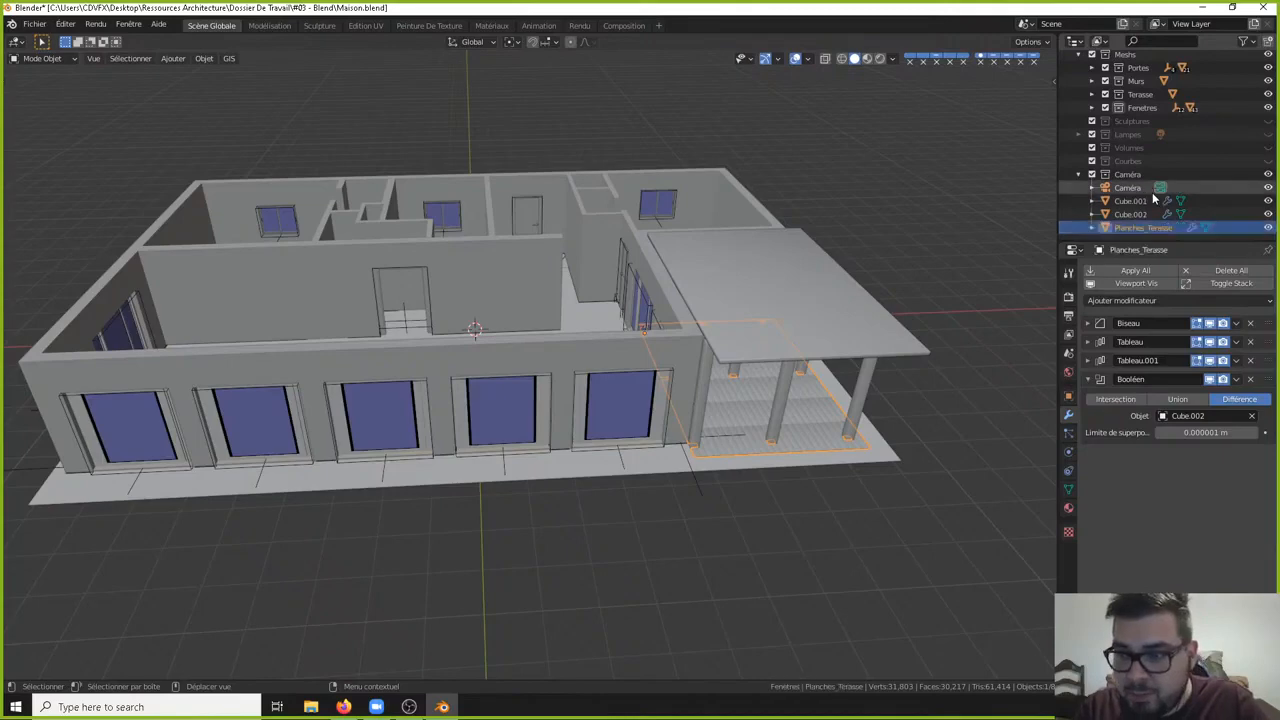
- Rename the Cube.001 object, the beams under the terrace planks, as Structures_Terasse
click(1137, 201)
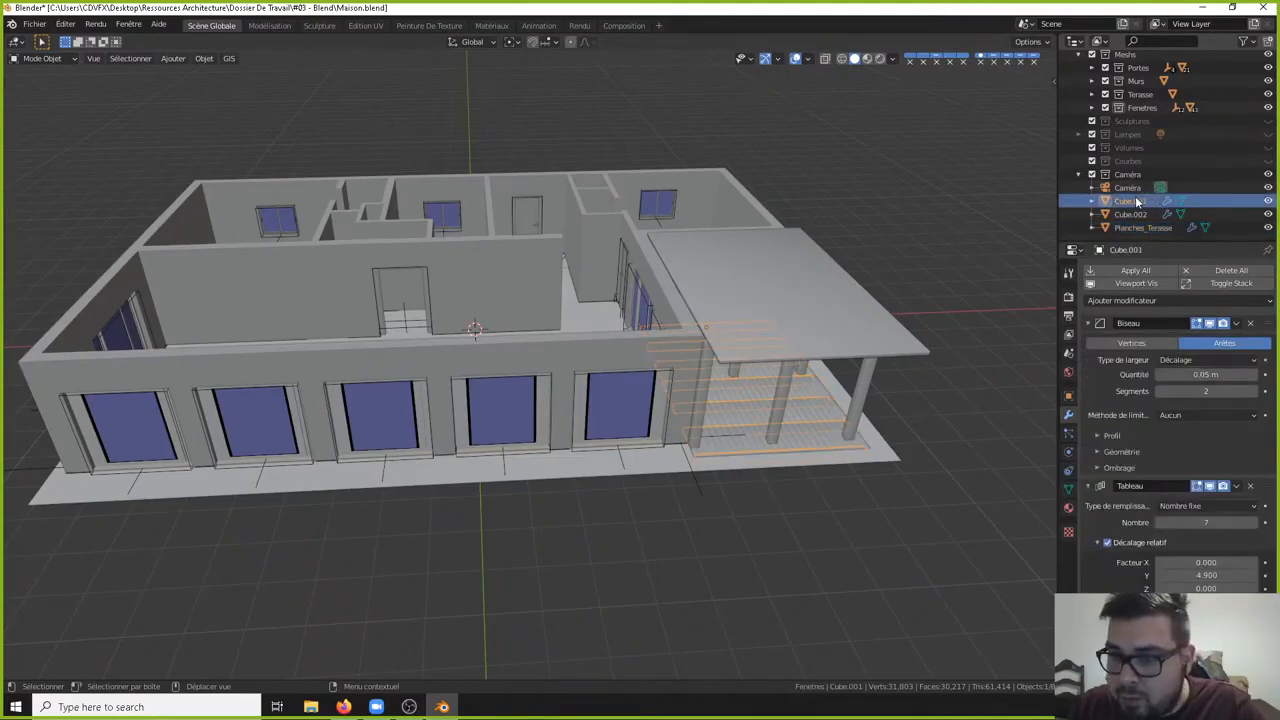
double_click(1137, 201)
text(Structures_Te)
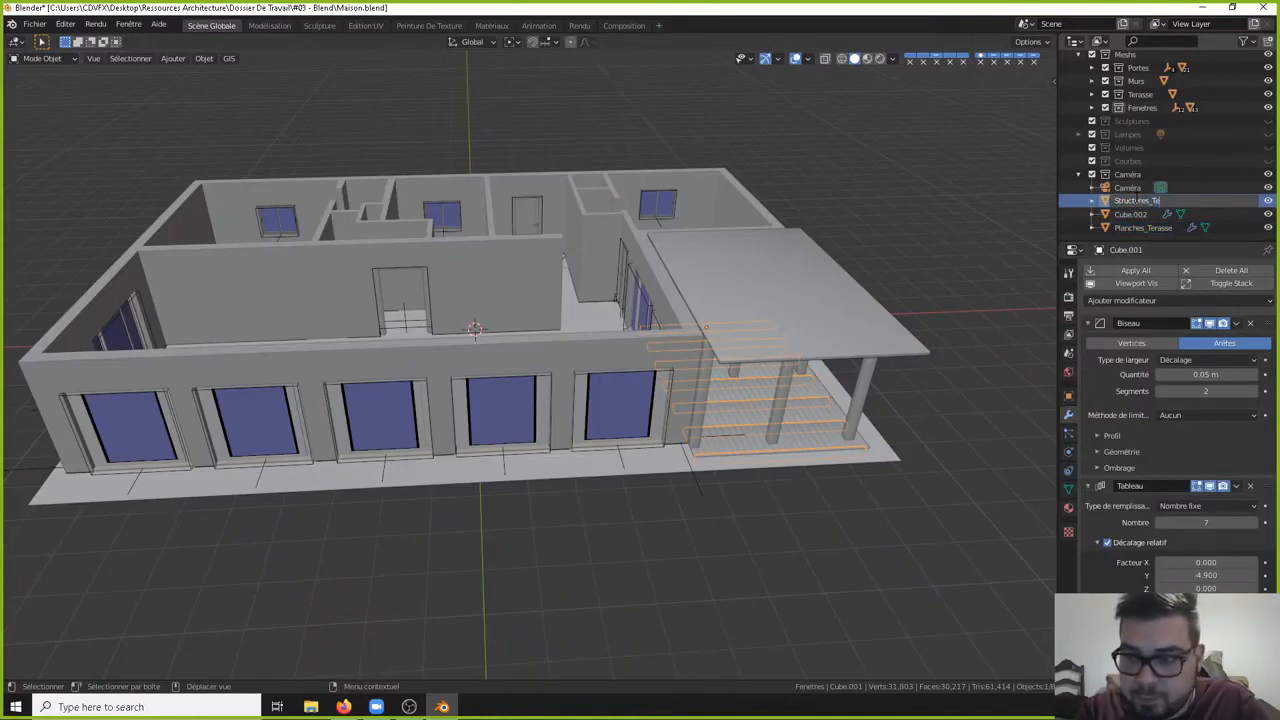
text(rasse)
key(Return)
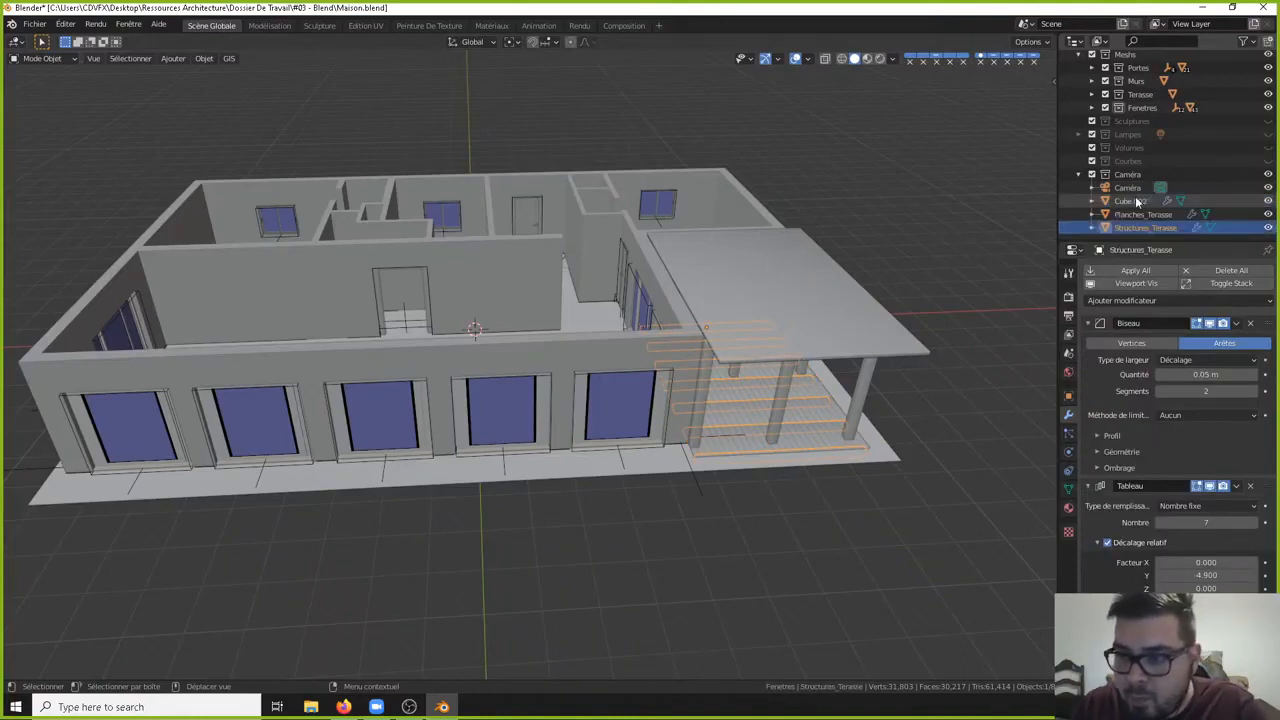
- Rename the Cube.002 pillars as Piliers_Terasse and move the pillars, planks and structure objects into the Terasse collection
click(1137, 201)
double_click(1137, 201)
text(Piliers_)
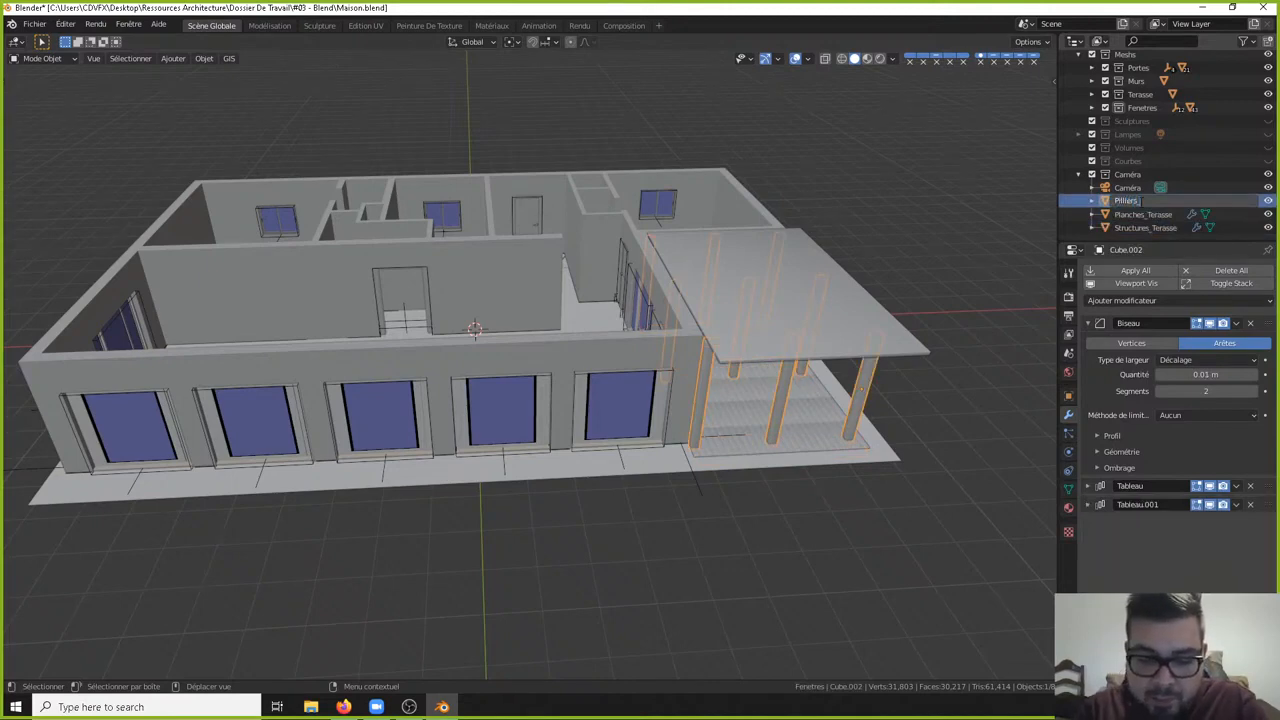
text(illiers_Terasse)
key(Return)
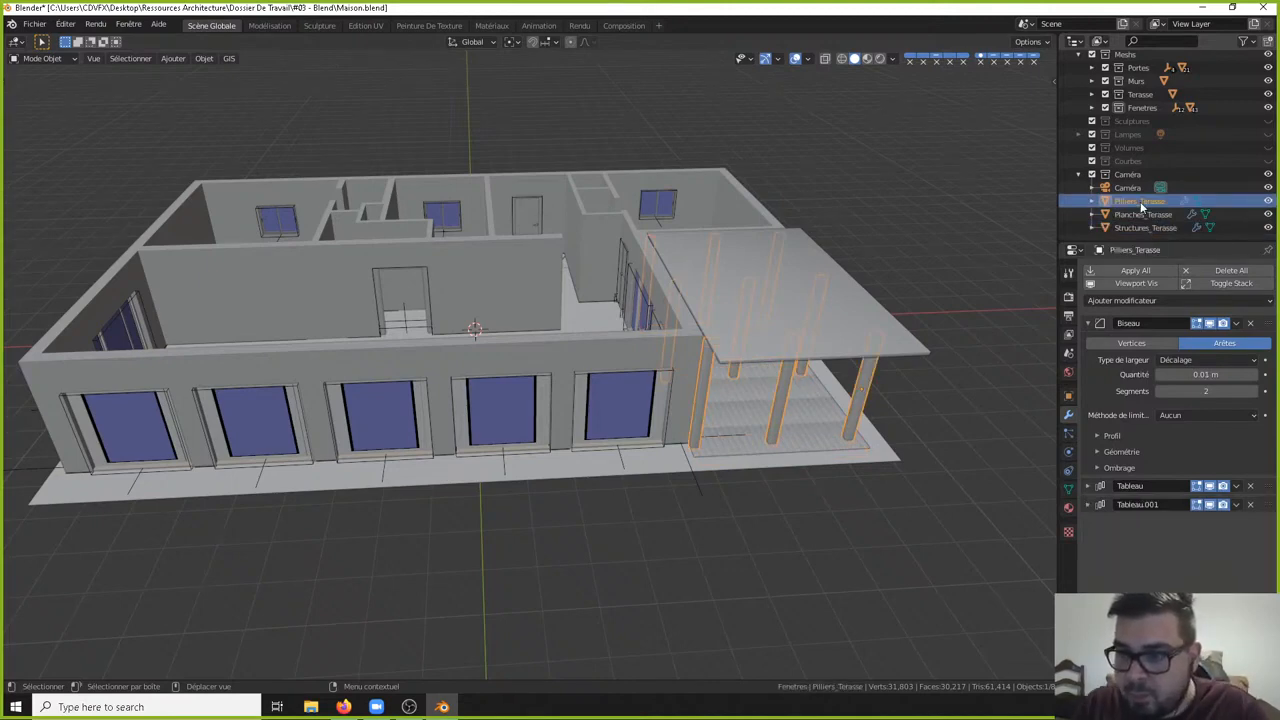
shift+click(1145, 227)
drag(1132, 201, 1141, 95)
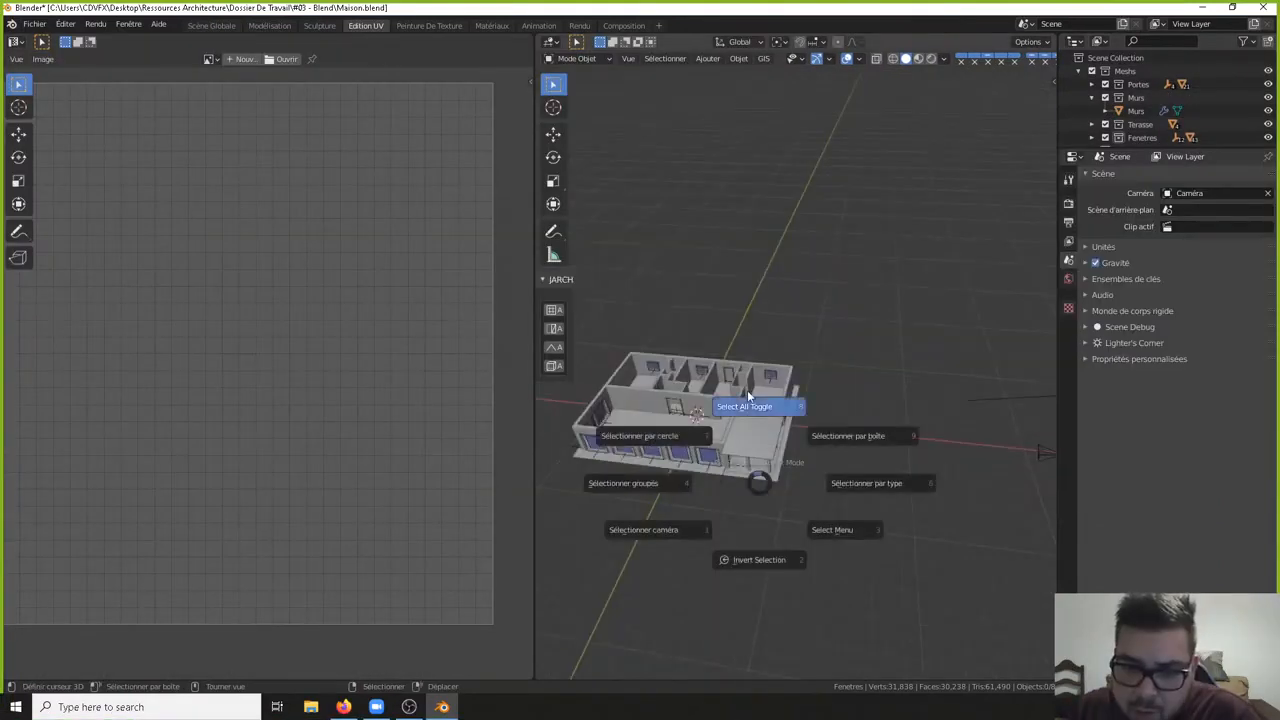
- Select the Planches_Terasse object, view it in isolation, and return to the full scene
click(747, 398)
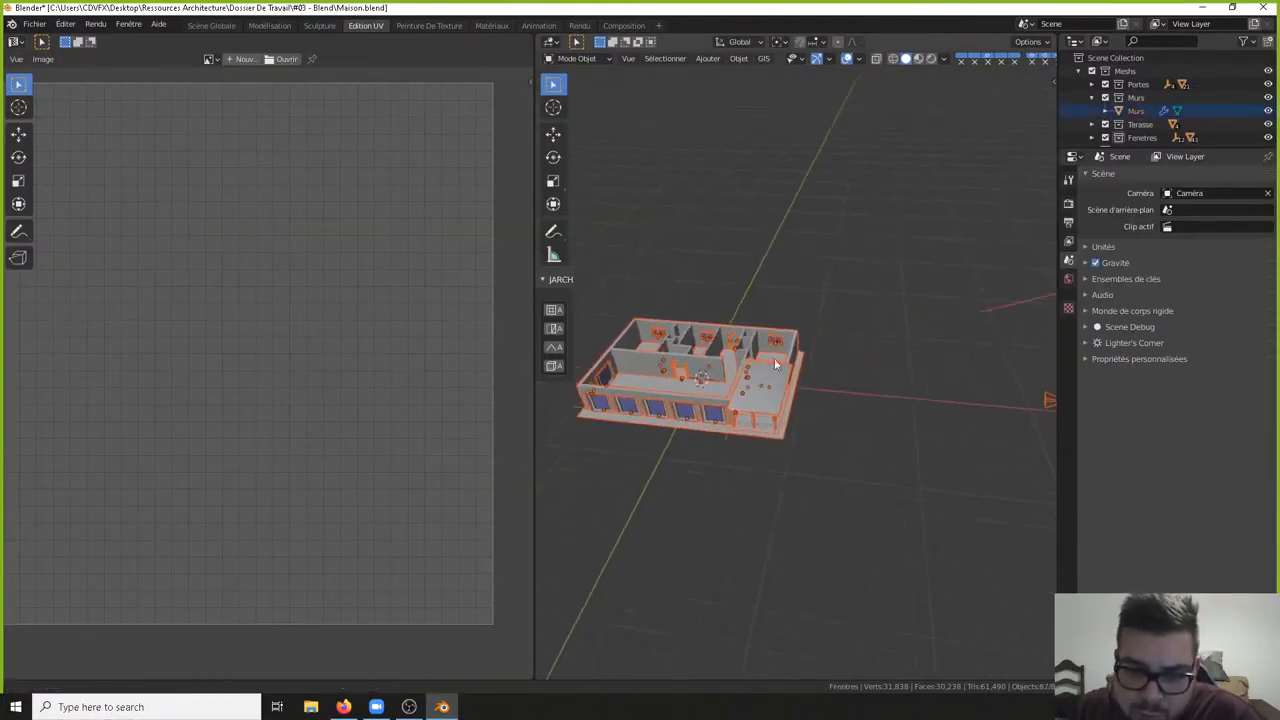
click(780, 393)
scroll(776, 410, up, 5)
click(750, 379)
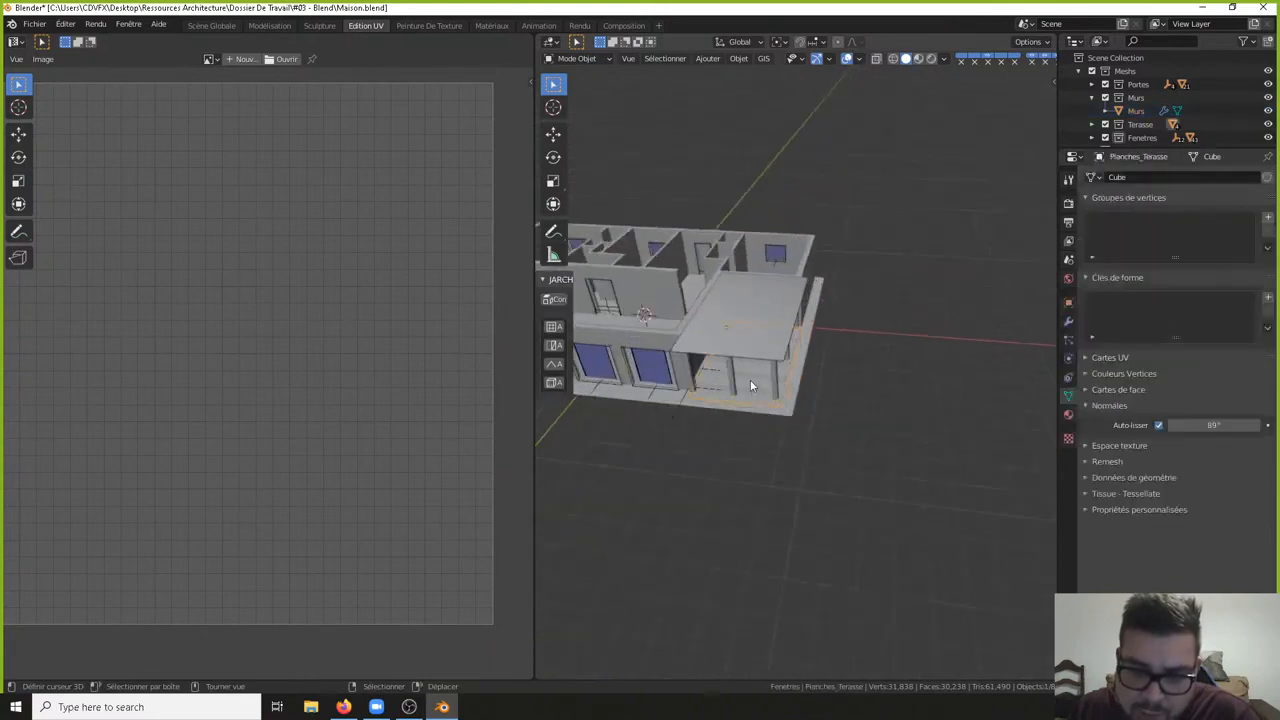
scroll(790, 345, up, 3)
key(KP_Divide)
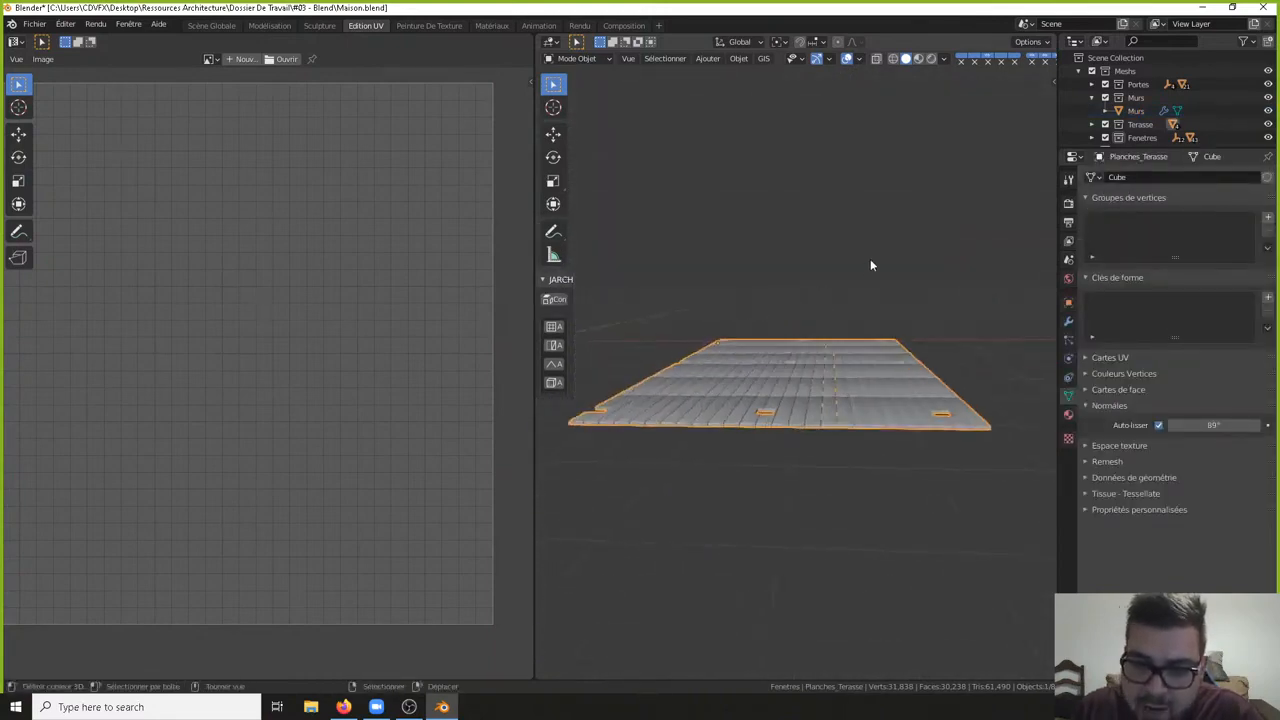
key(KP_Divide)
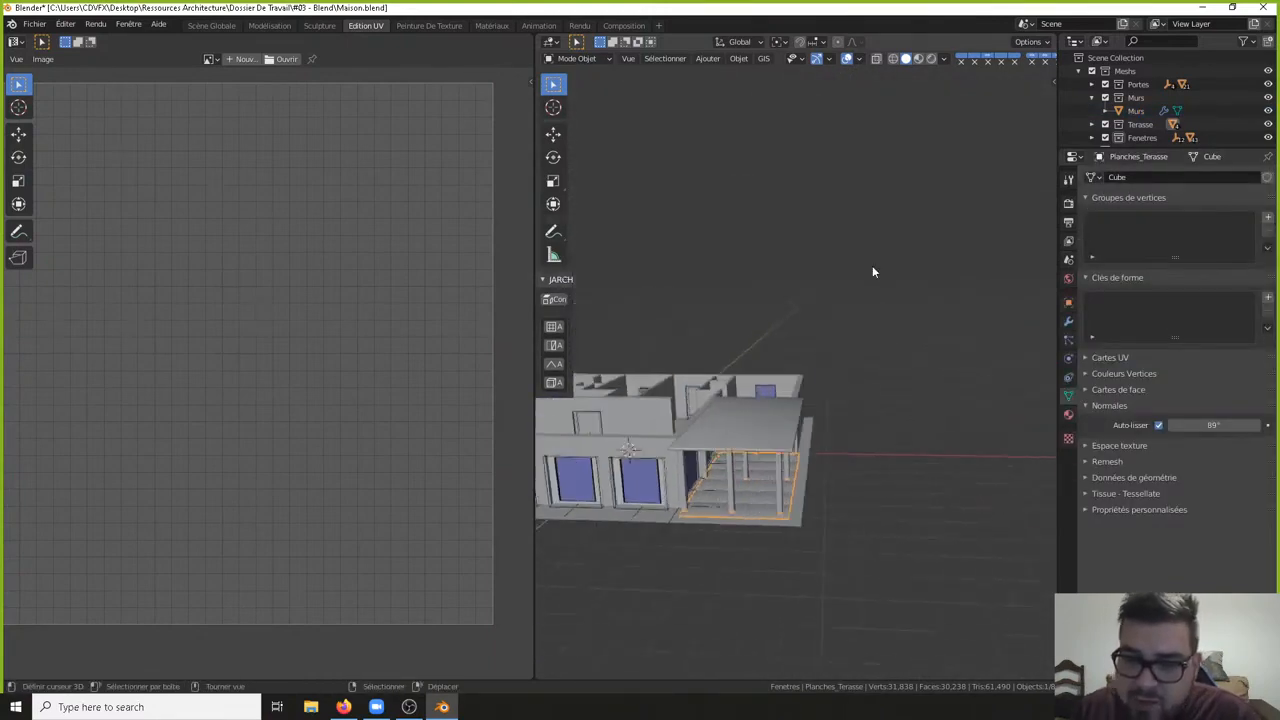
- Turn on the face orientation overlay in the 3D view and look at the terrace side of the house
click(862, 61)
click(782, 304)
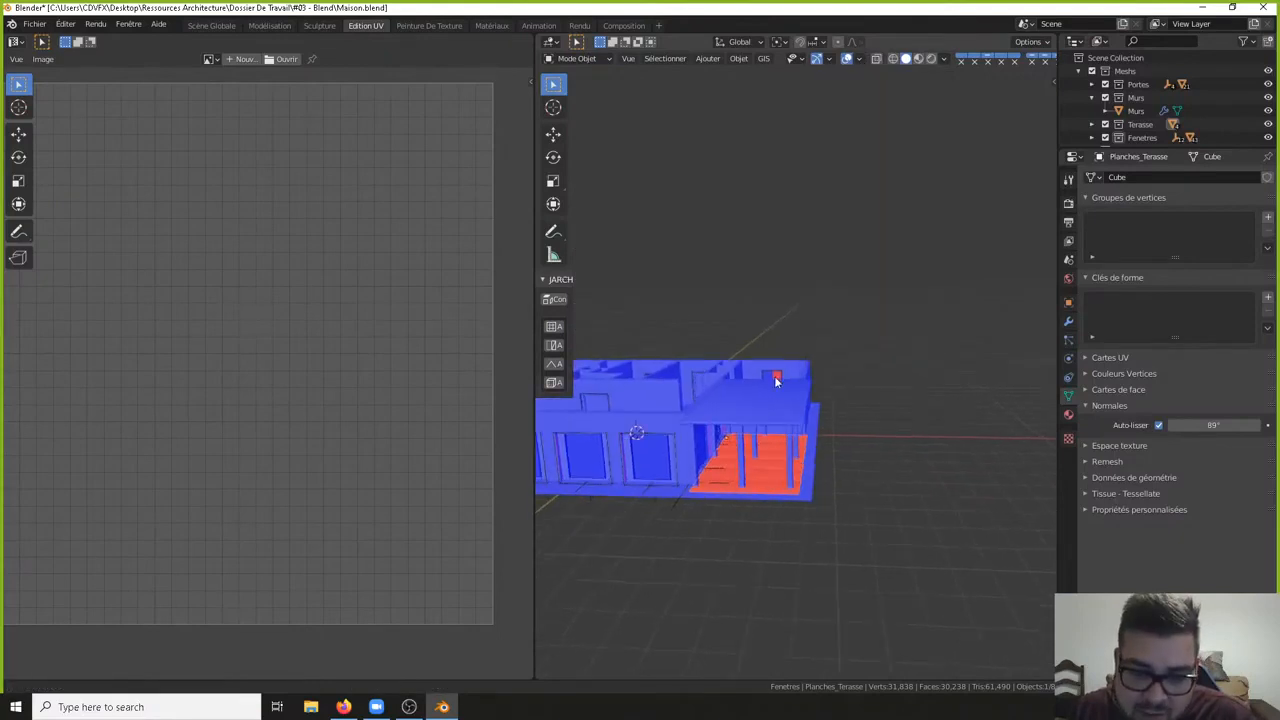
middle_drag(776, 381, 828, 452)
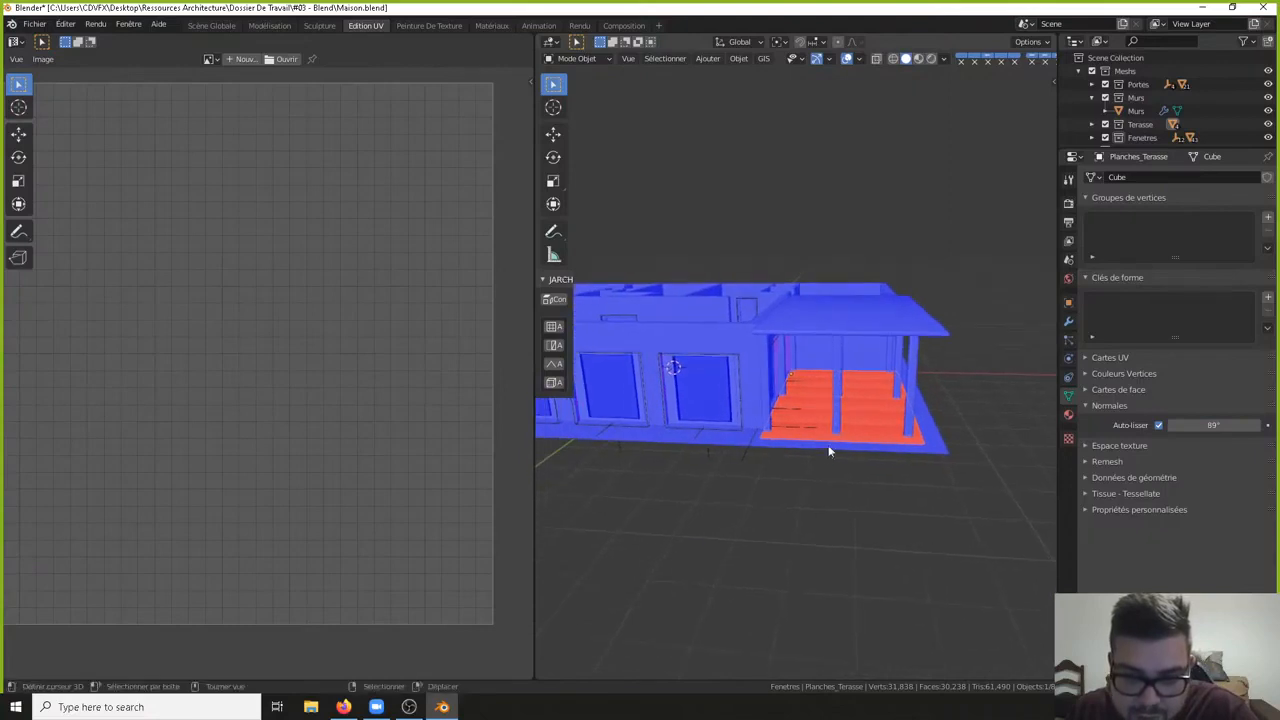
- Recalculate the normals of all faces of Planches_Terasse in Edit Mode and return to Object Mode
key(Tab)
key(u)
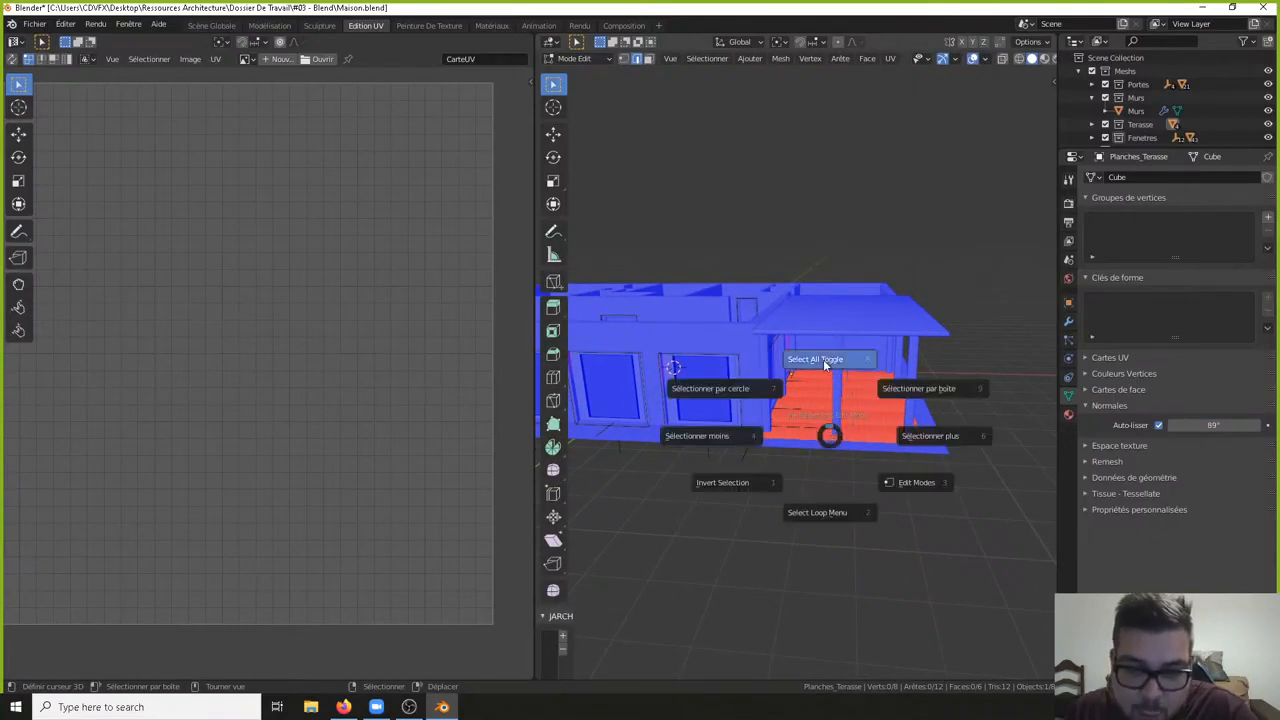
click(790, 358)
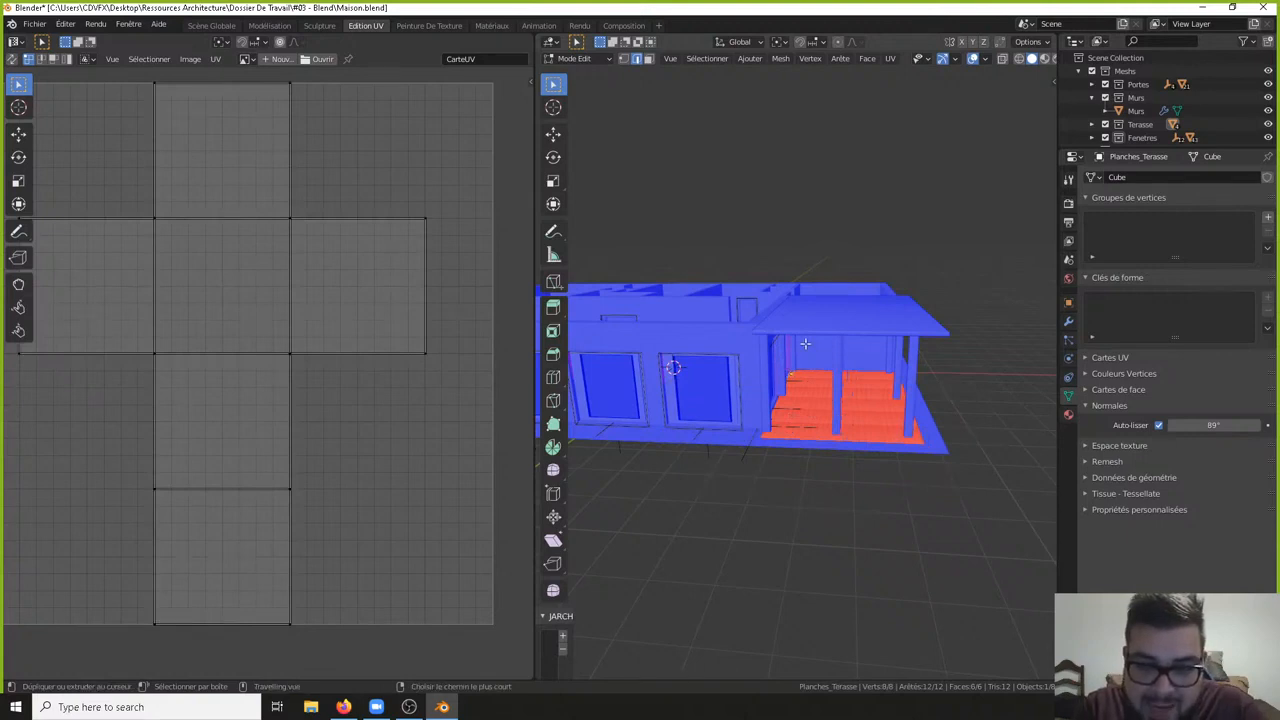
key(shift+n)
key(alt+a)
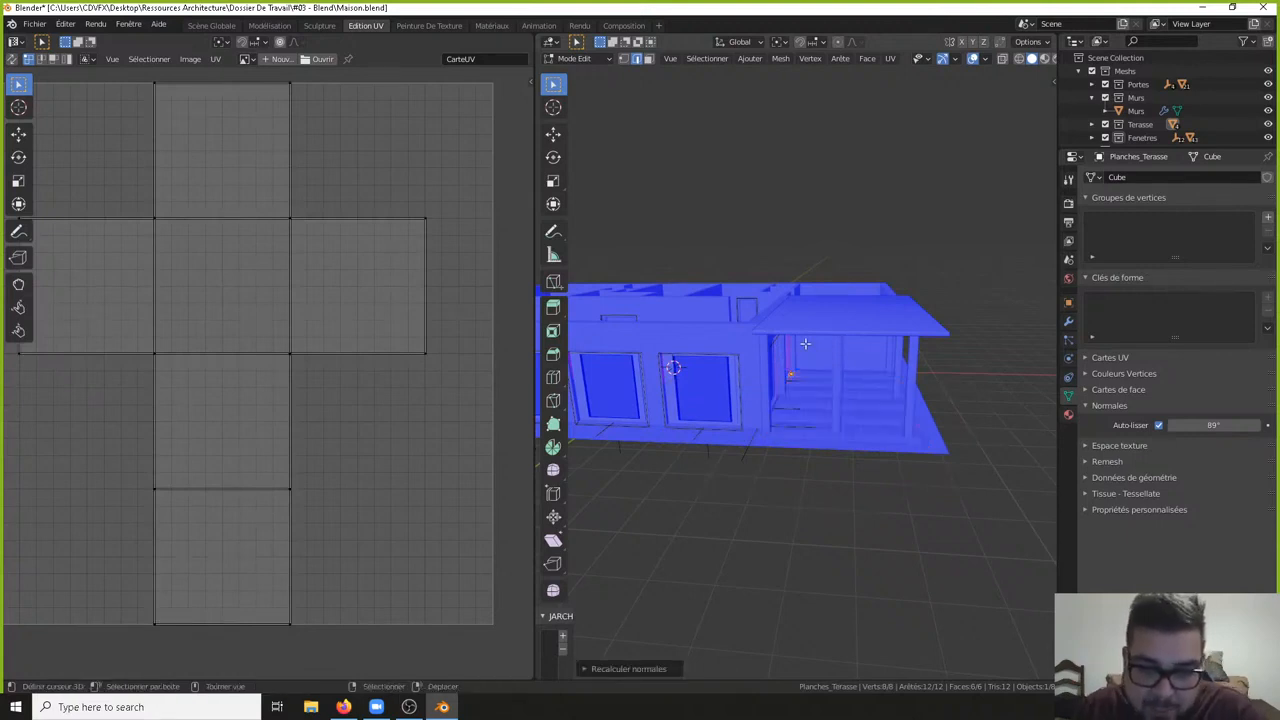
key(Tab)
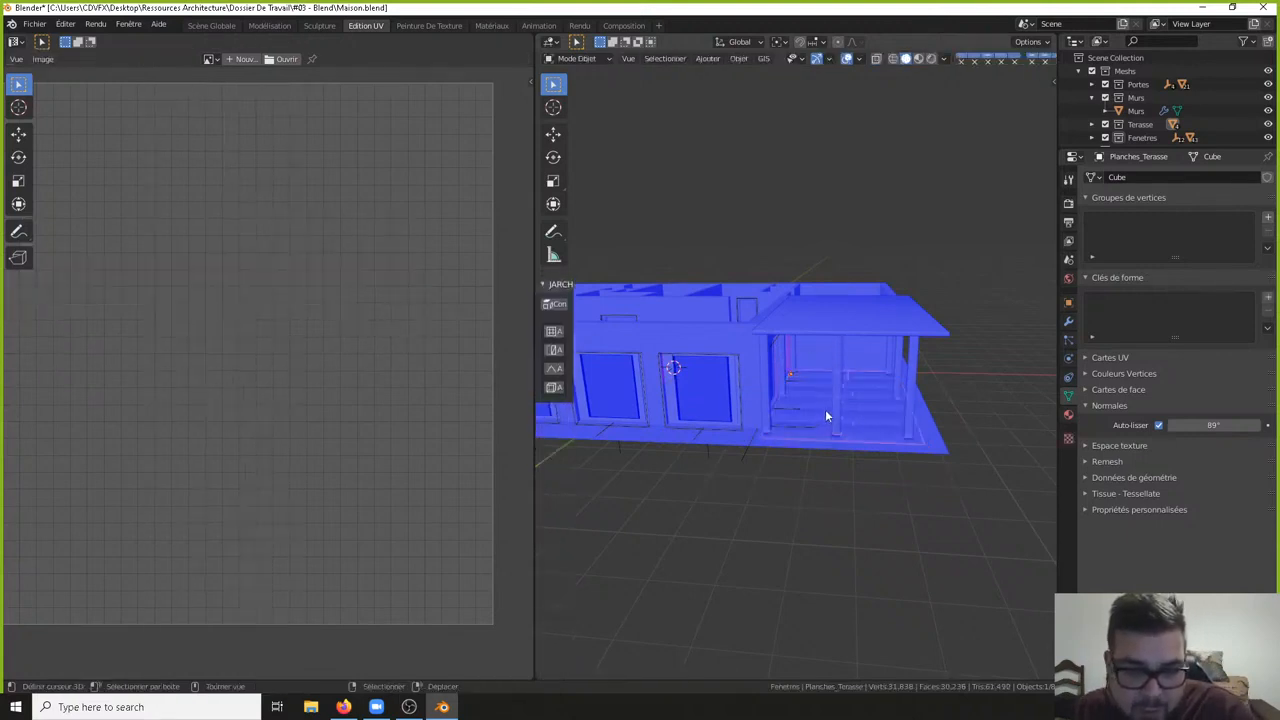
- Examine the face orientation of the sliding window's glass panes from both sides of the exterior wall
key(ctrl+Tab)
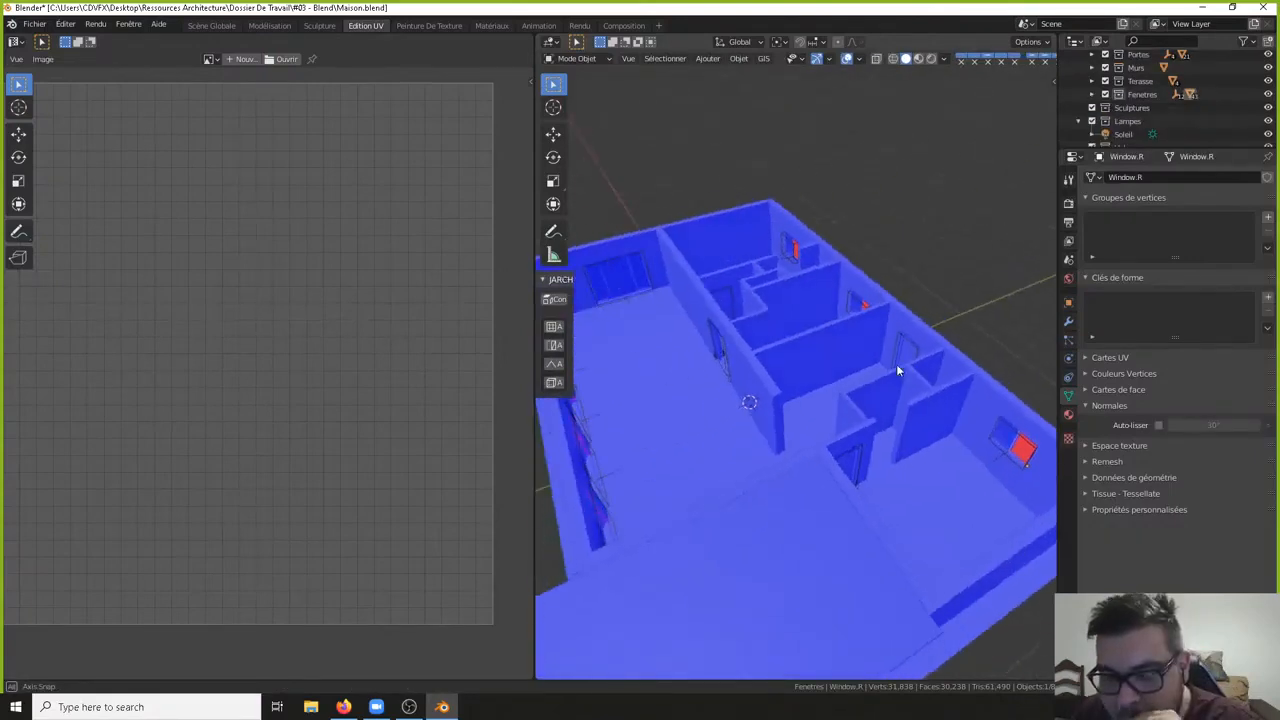
shift+middle_drag(896, 364, 864, 375)
middle_drag(945, 433, 1034, 438)
scroll(945, 433, up, 10)
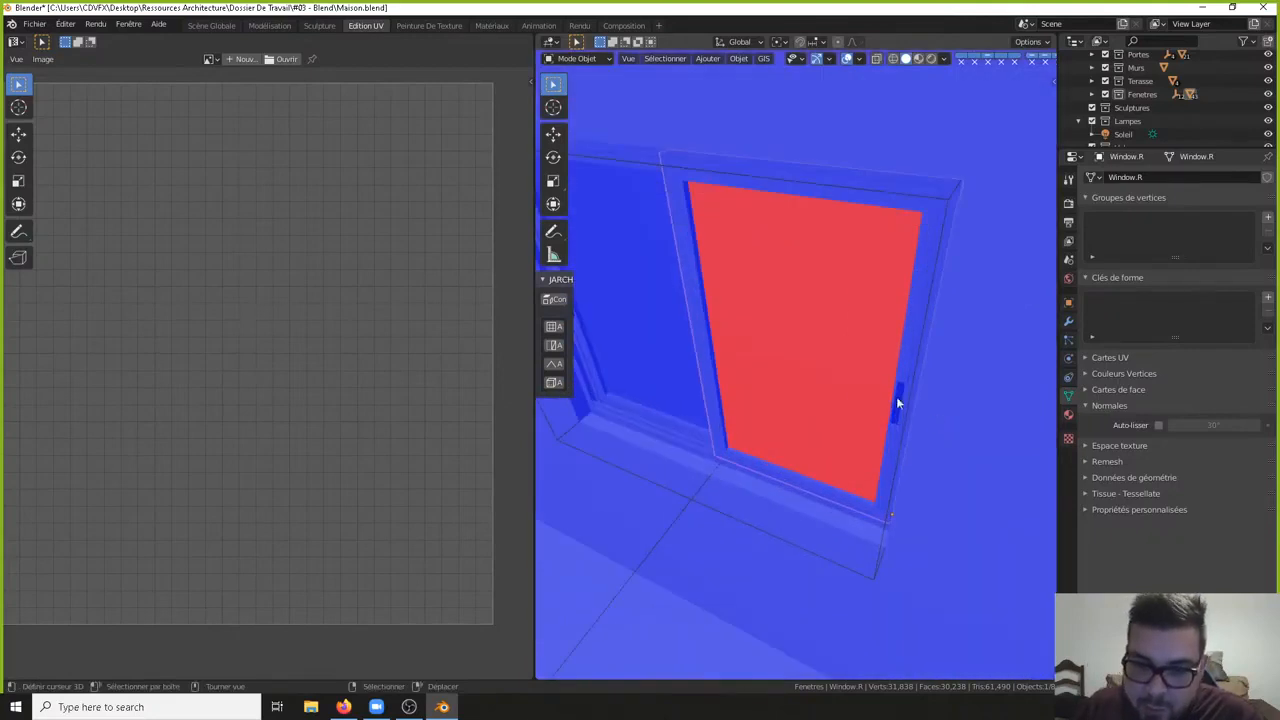
scroll(896, 400, down, 3)
middle_drag(851, 364, 621, 323)
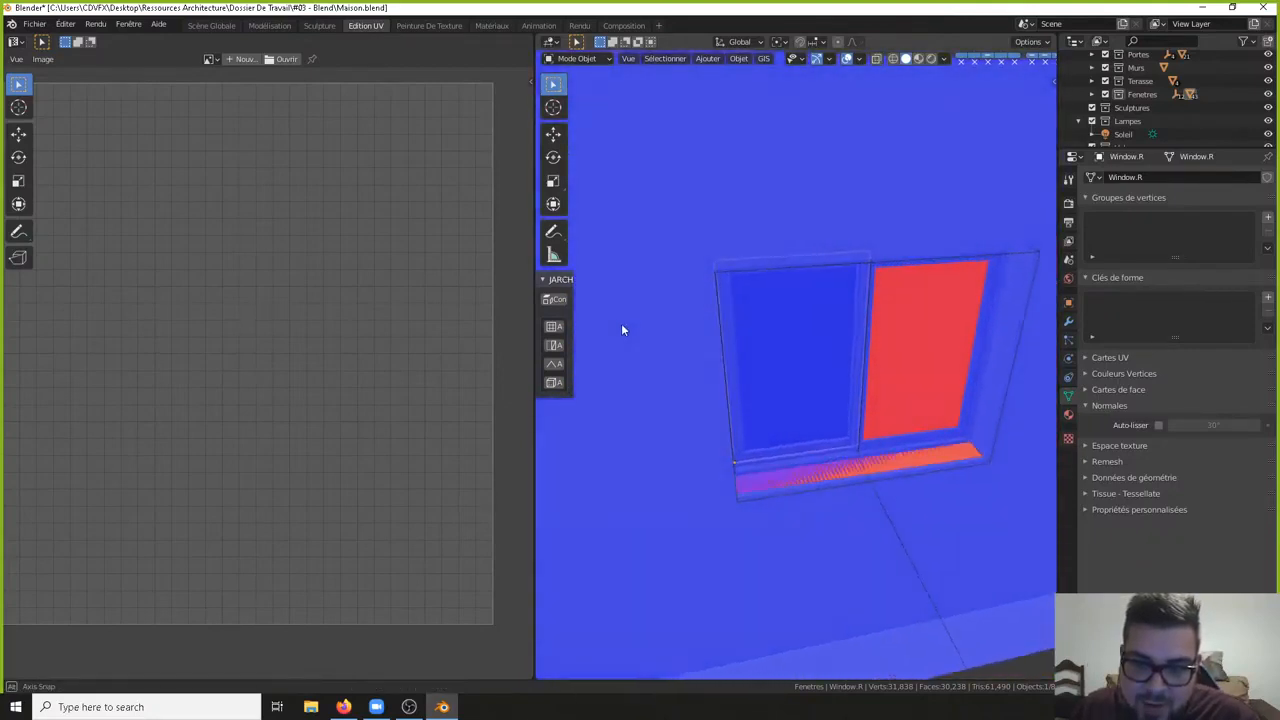
scroll(621, 323, up, 2)
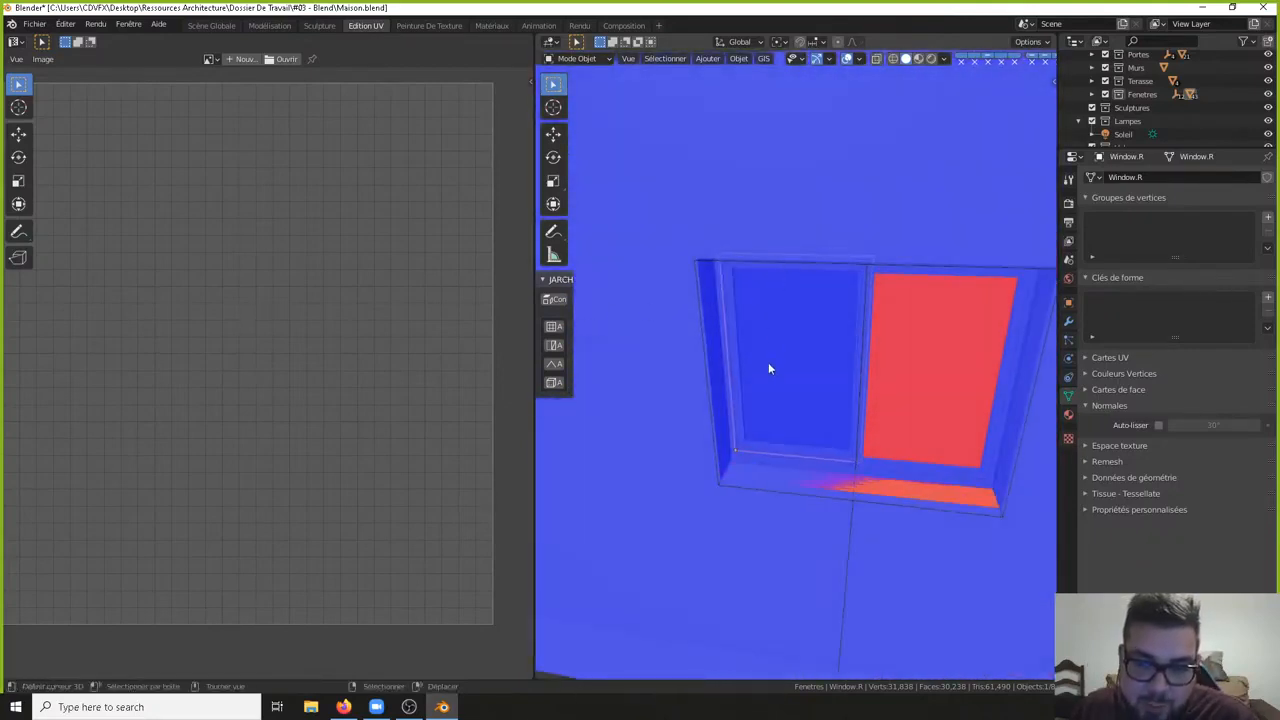
middle_drag(768, 369, 781, 292)
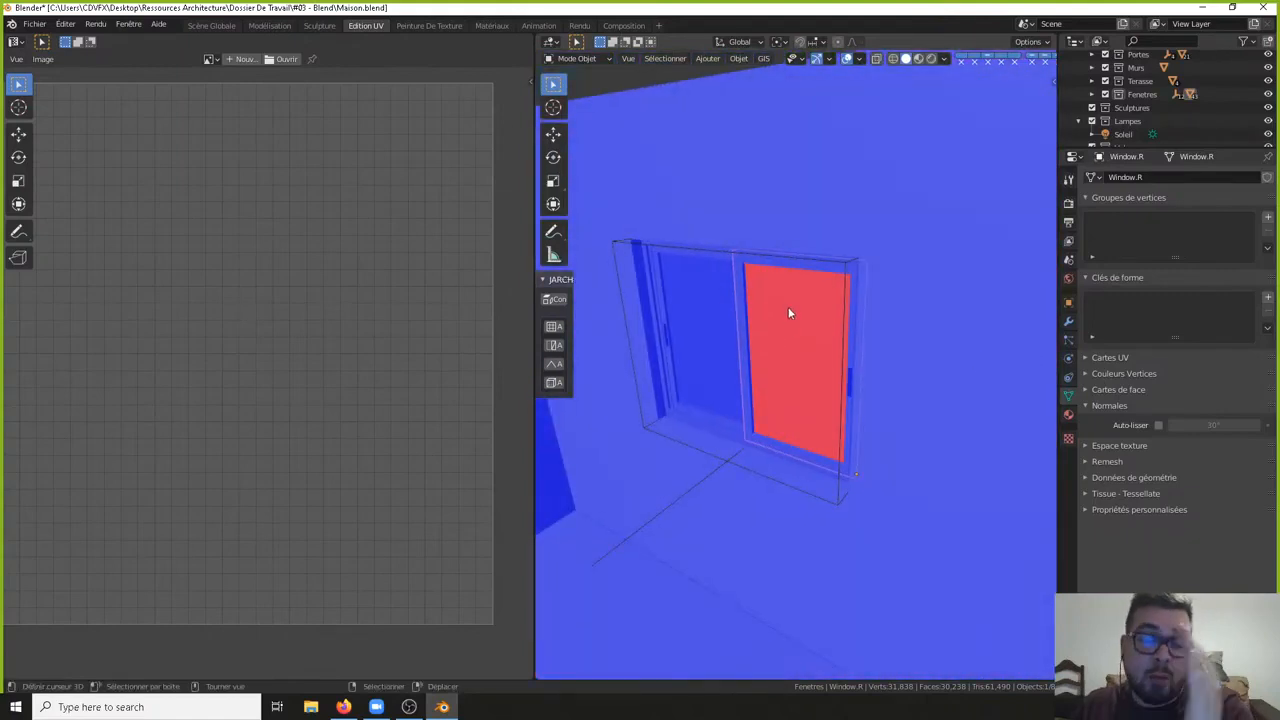
middle_drag(788, 313, 744, 198)
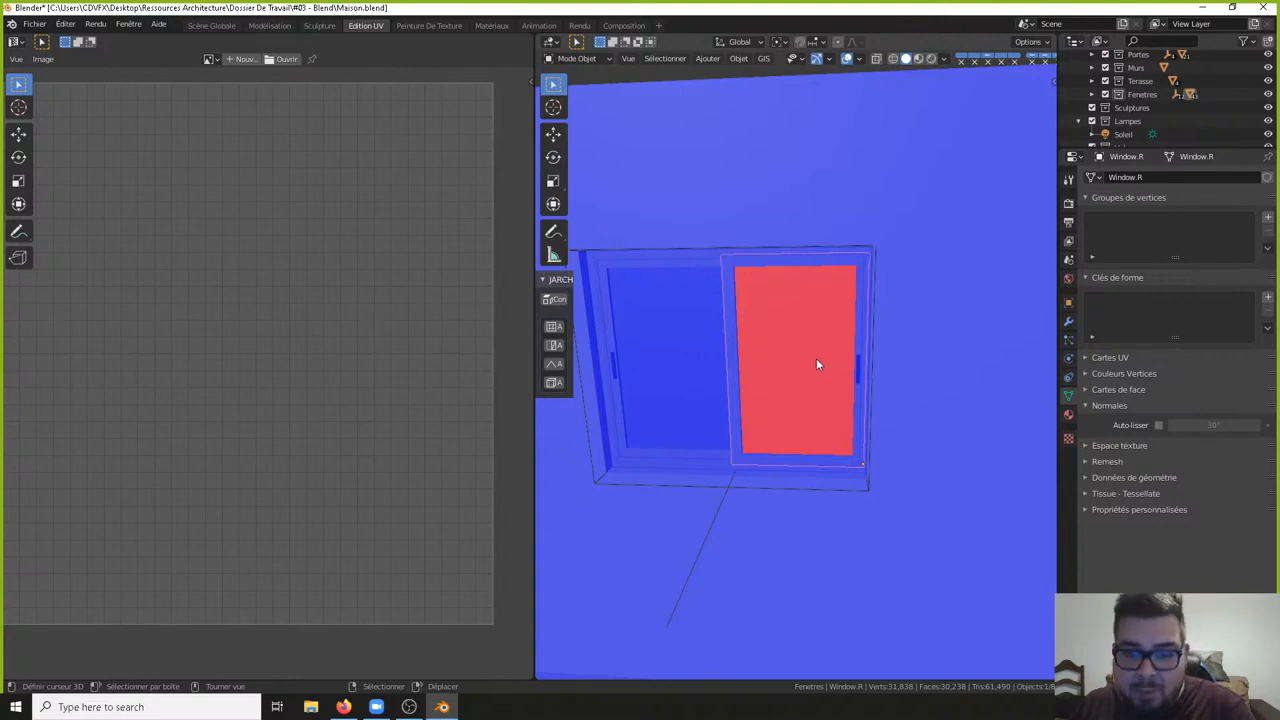
middle_drag(809, 340, 820, 344)
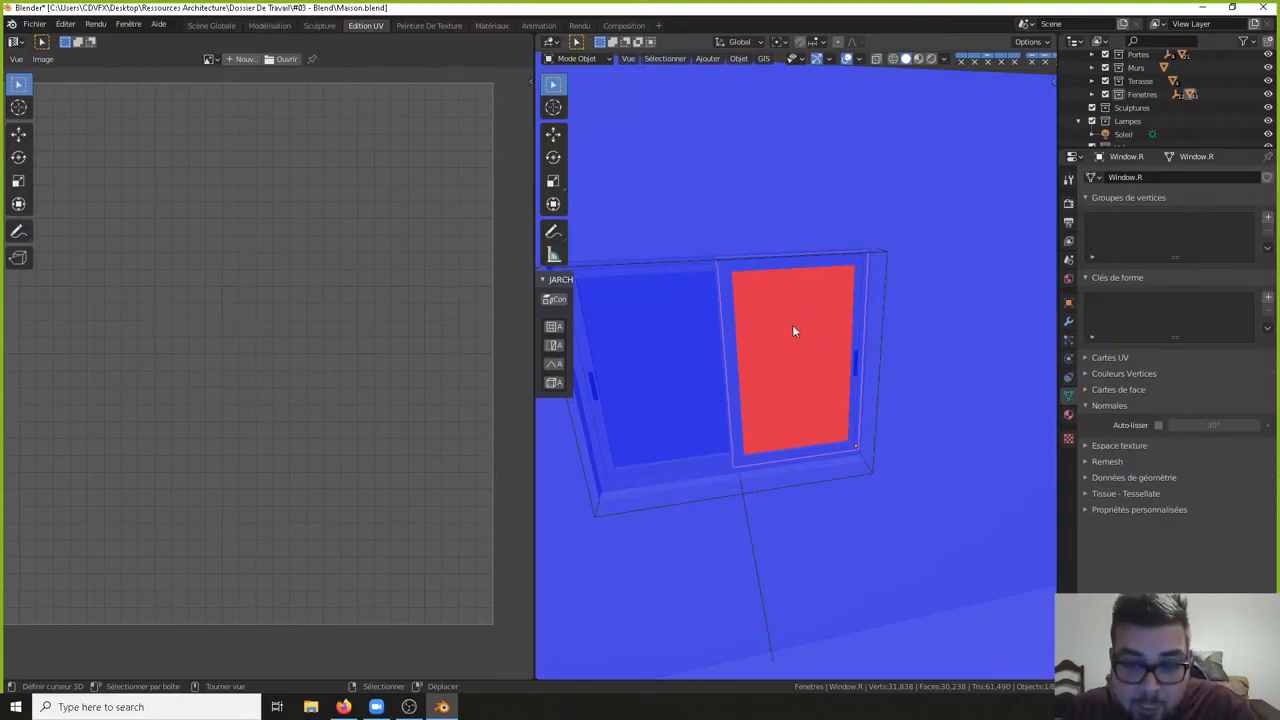
- Duplicate the glass pane face of Window.R in Edit Mode and move the copy -0.01 m along the global Y axis
key(Tab)
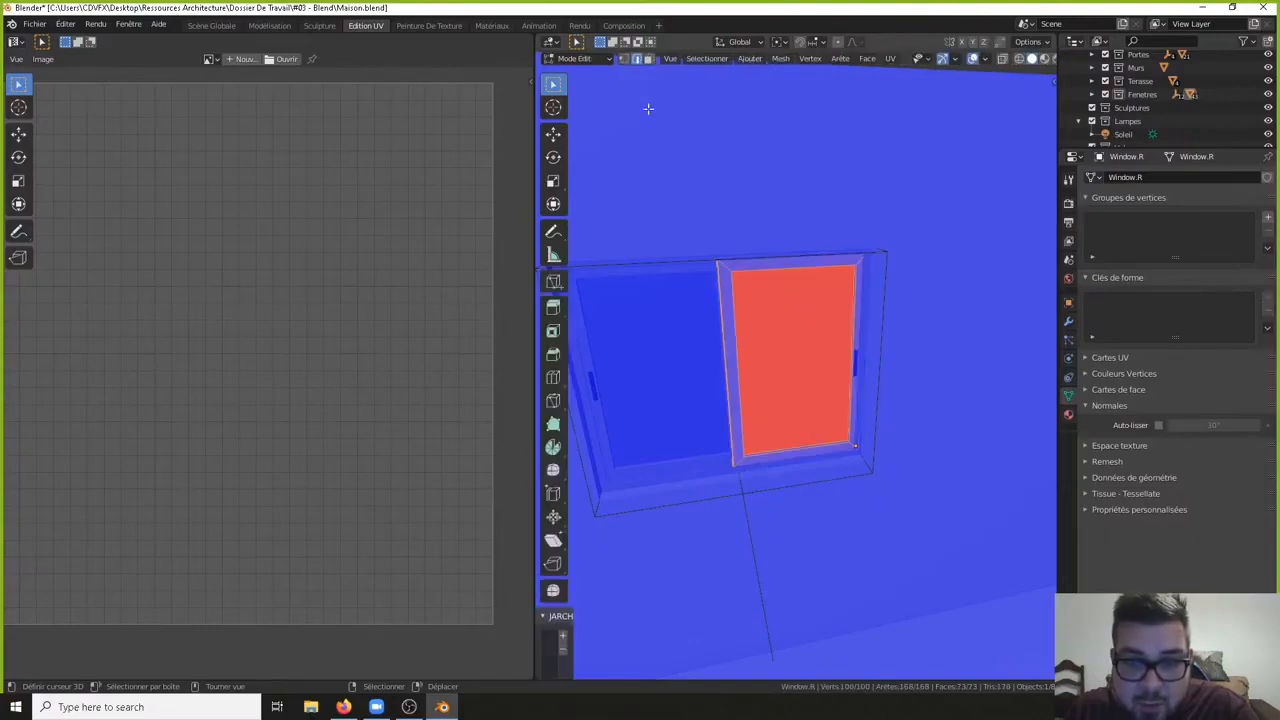
click(648, 58)
click(806, 287)
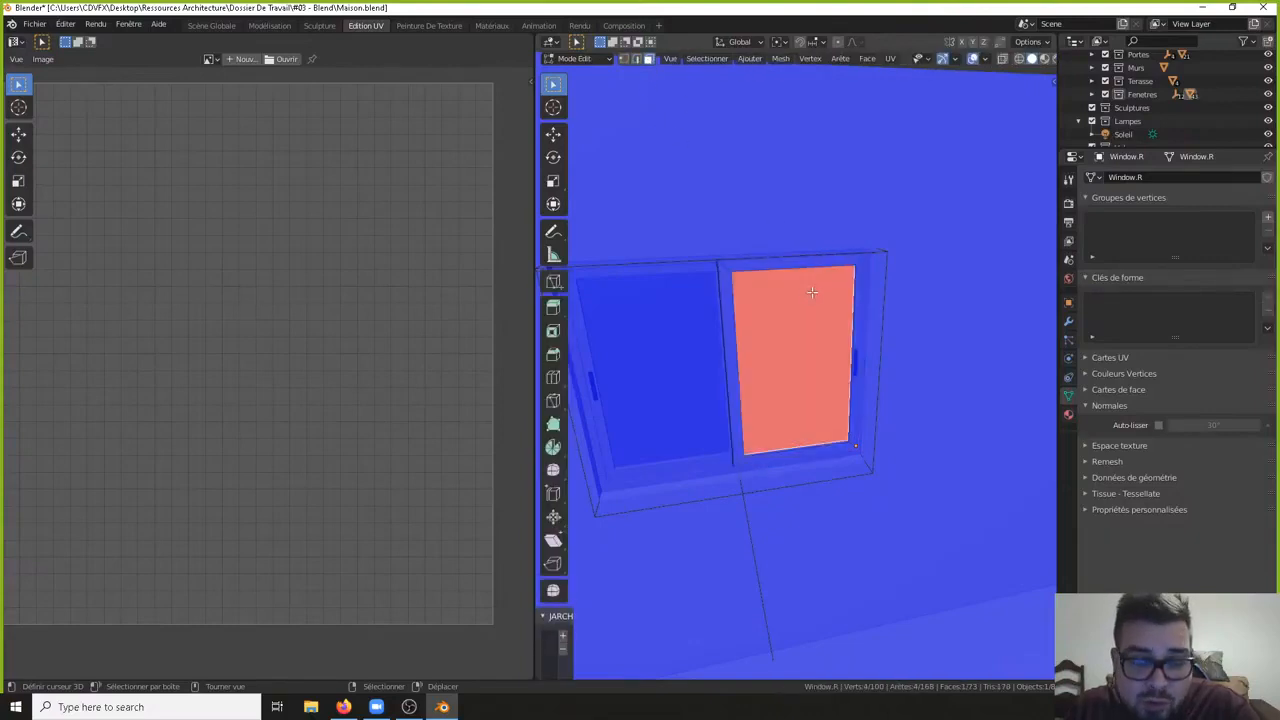
key(shift+d)
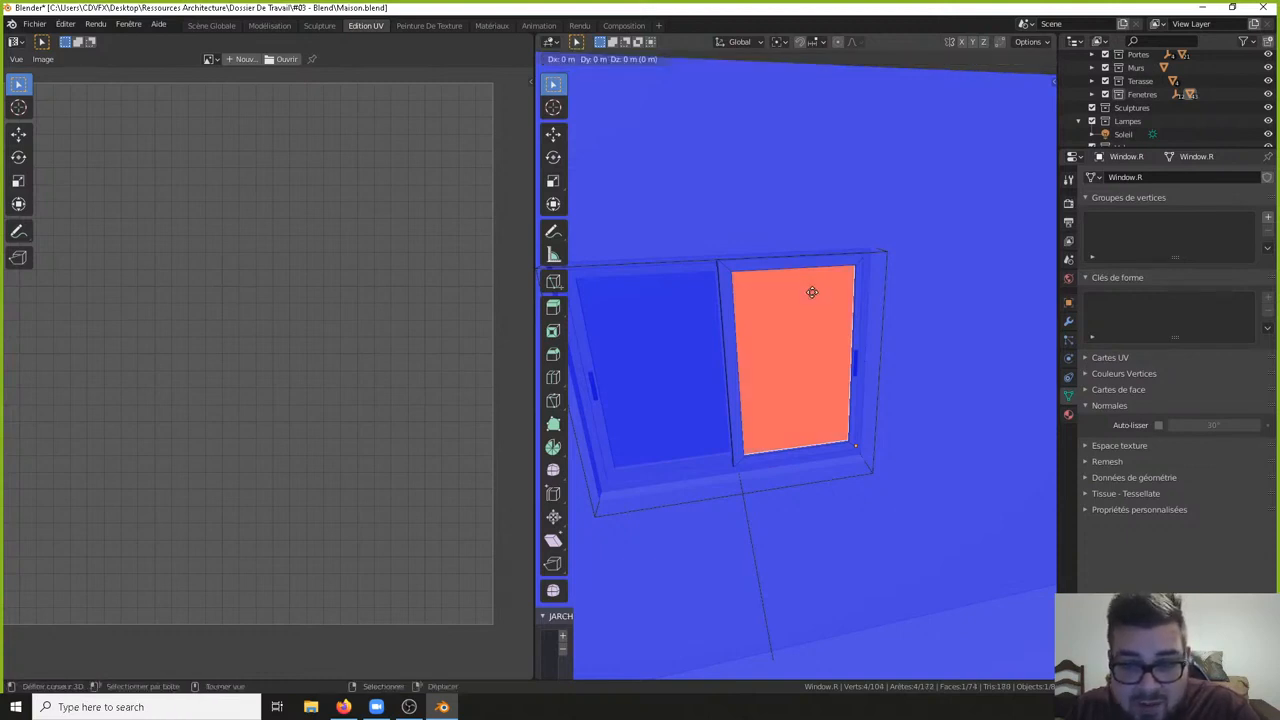
right_click(812, 292)
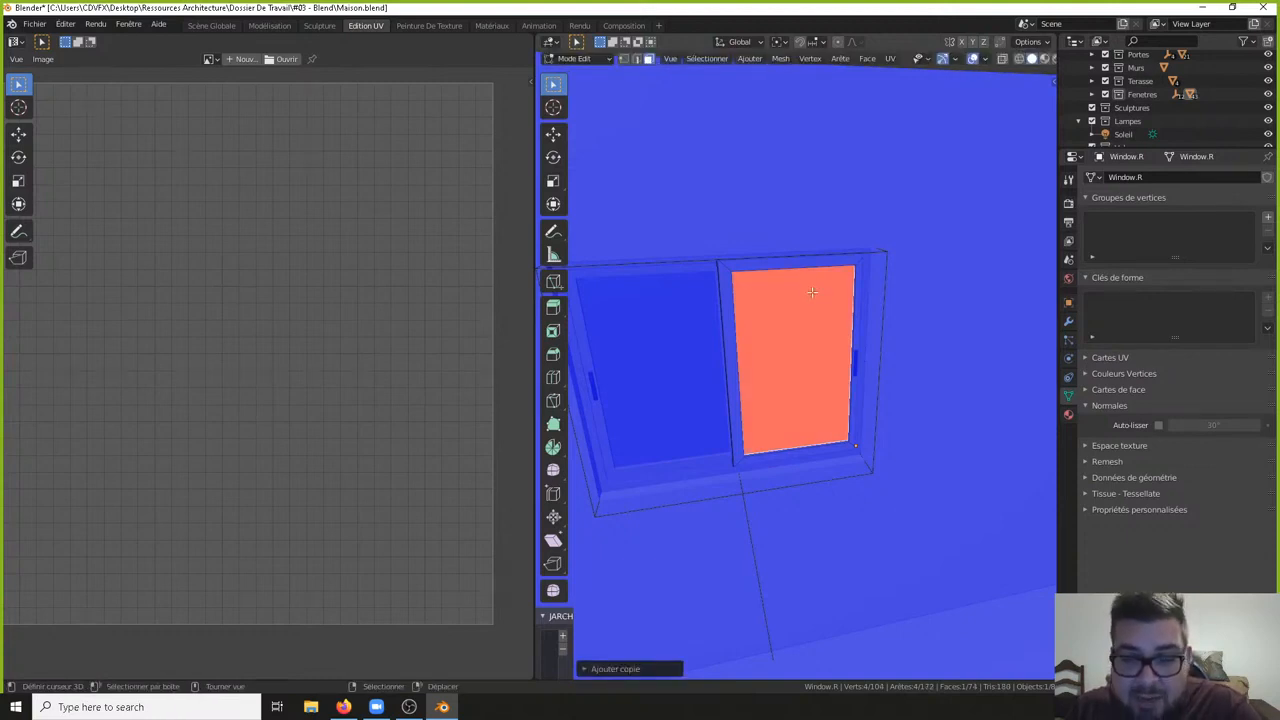
key(g)
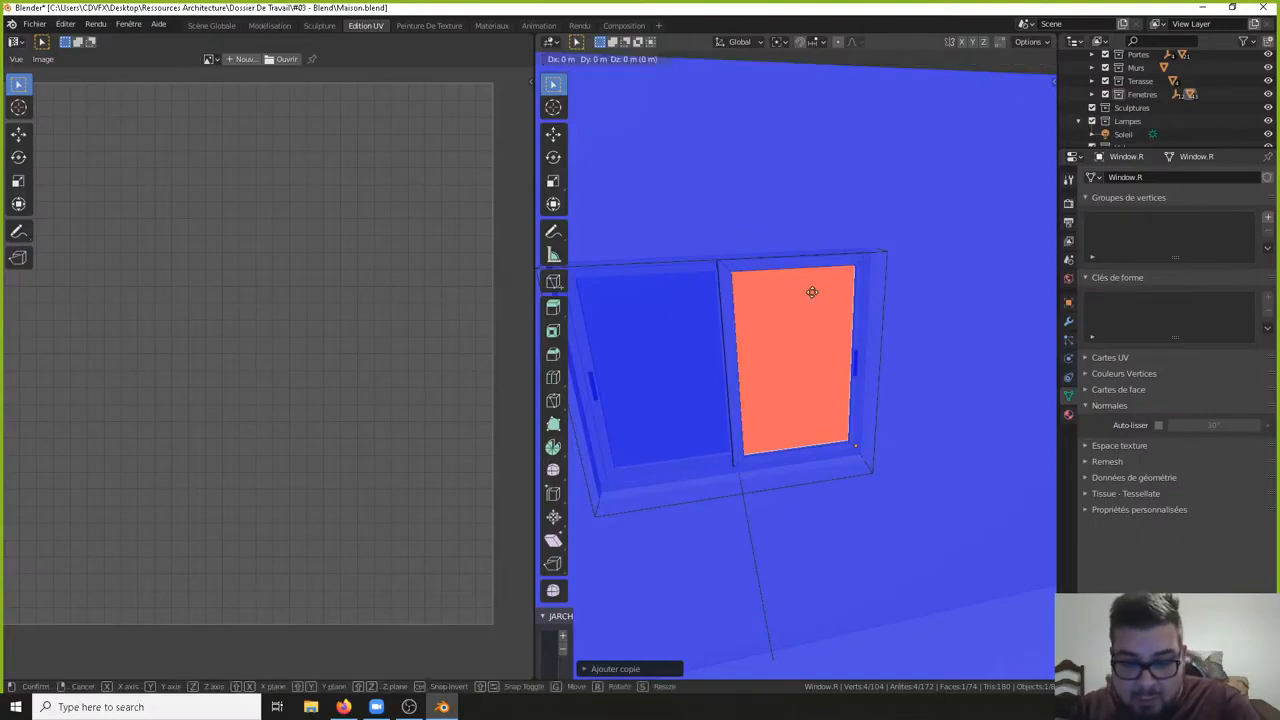
text(y0.01)
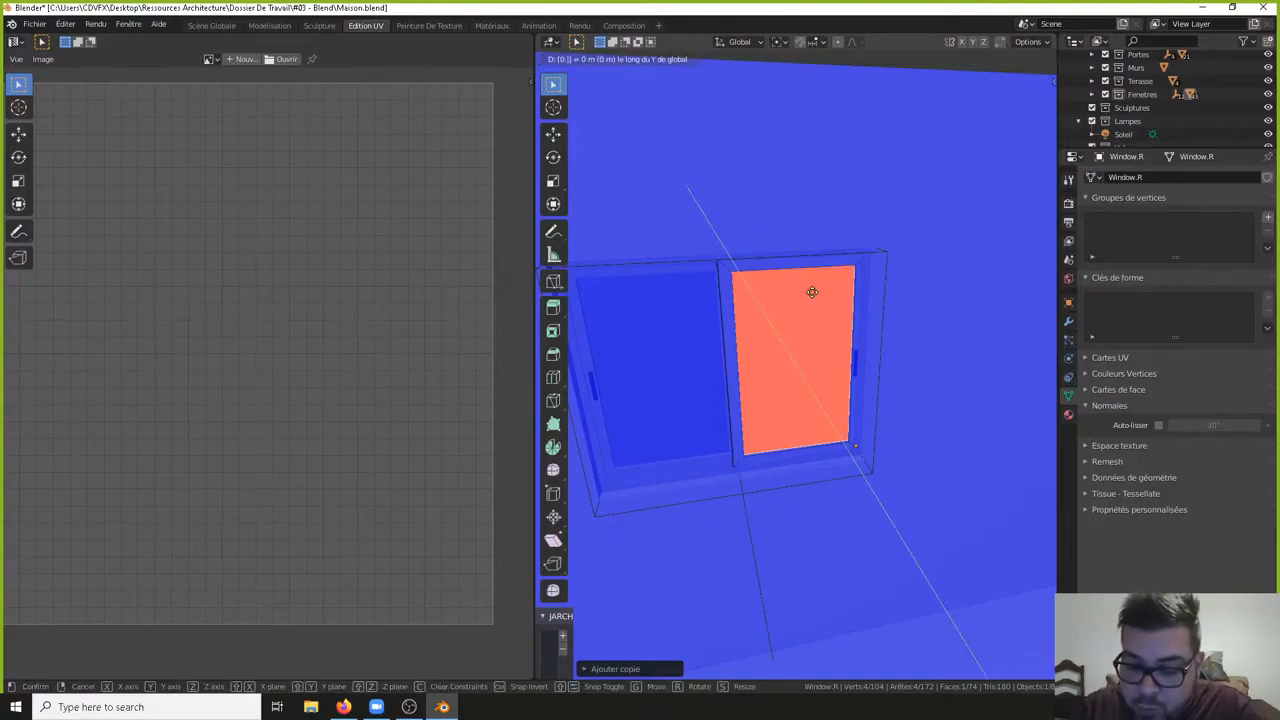
key(minus)
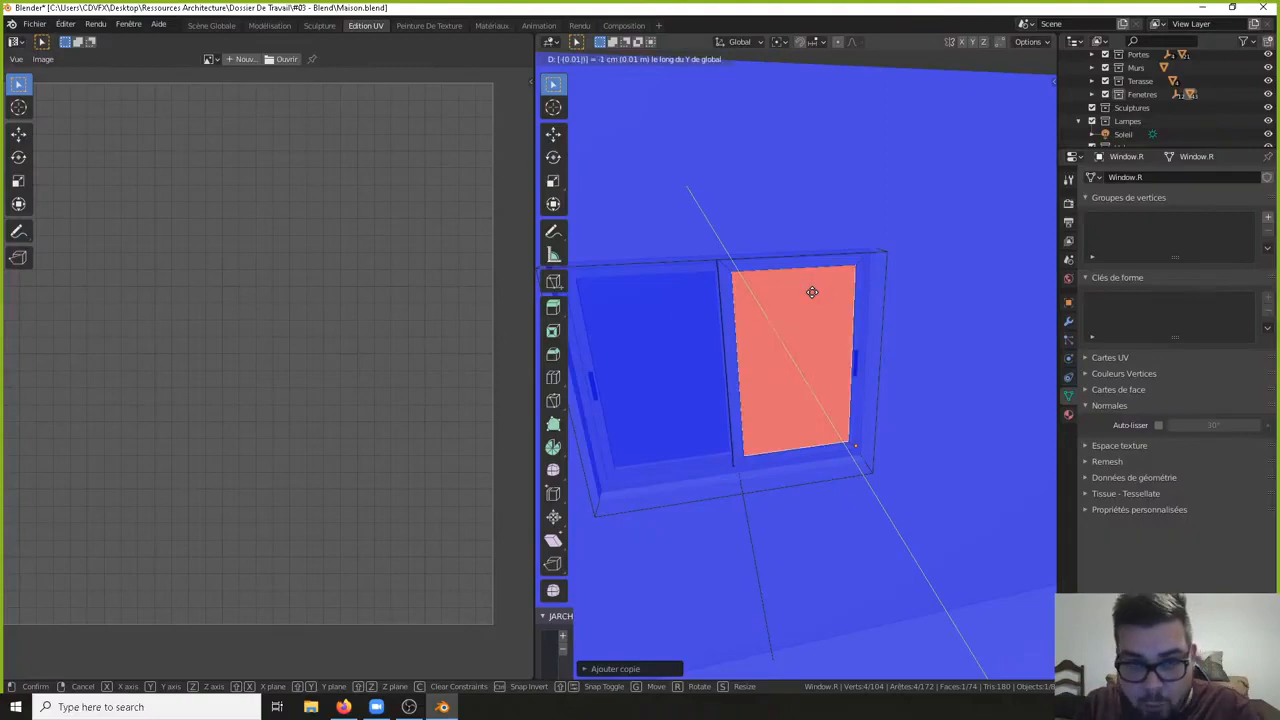
key(Return)
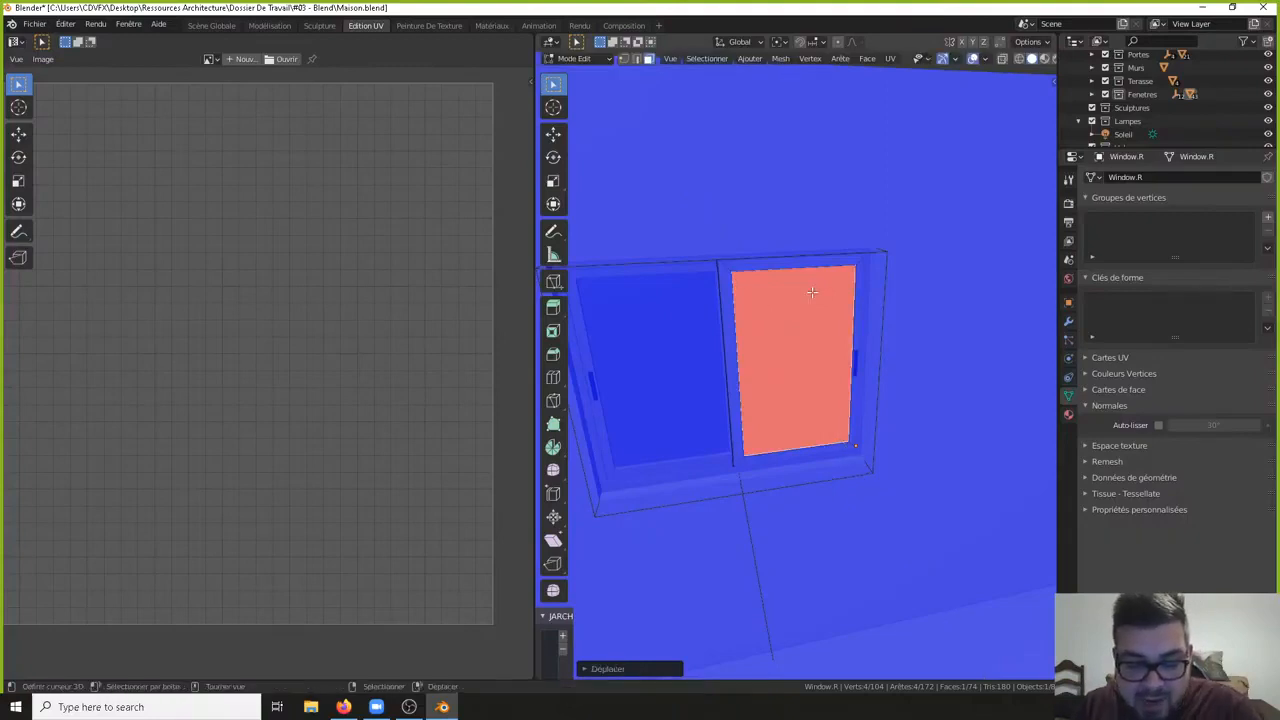
- Recalculate the normals of Window.R's duplicated pane face and return to Object Mode
key(shift+n)
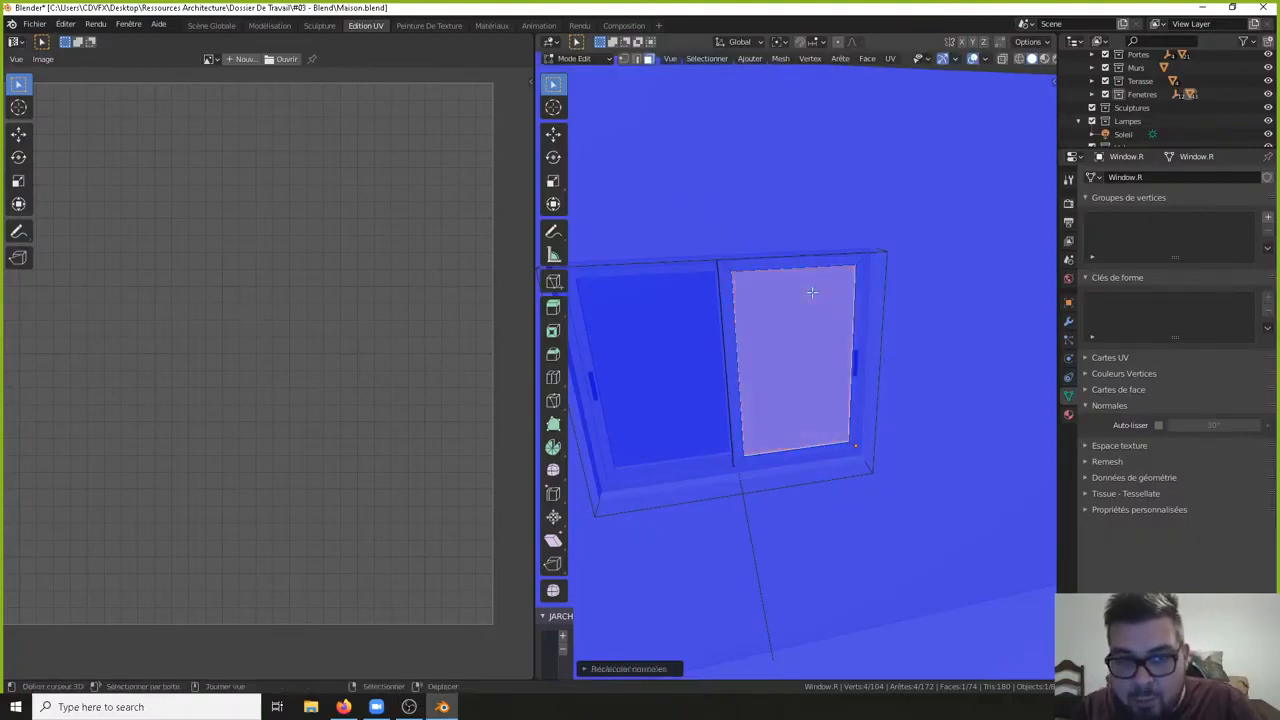
key(Tab)
key(a)
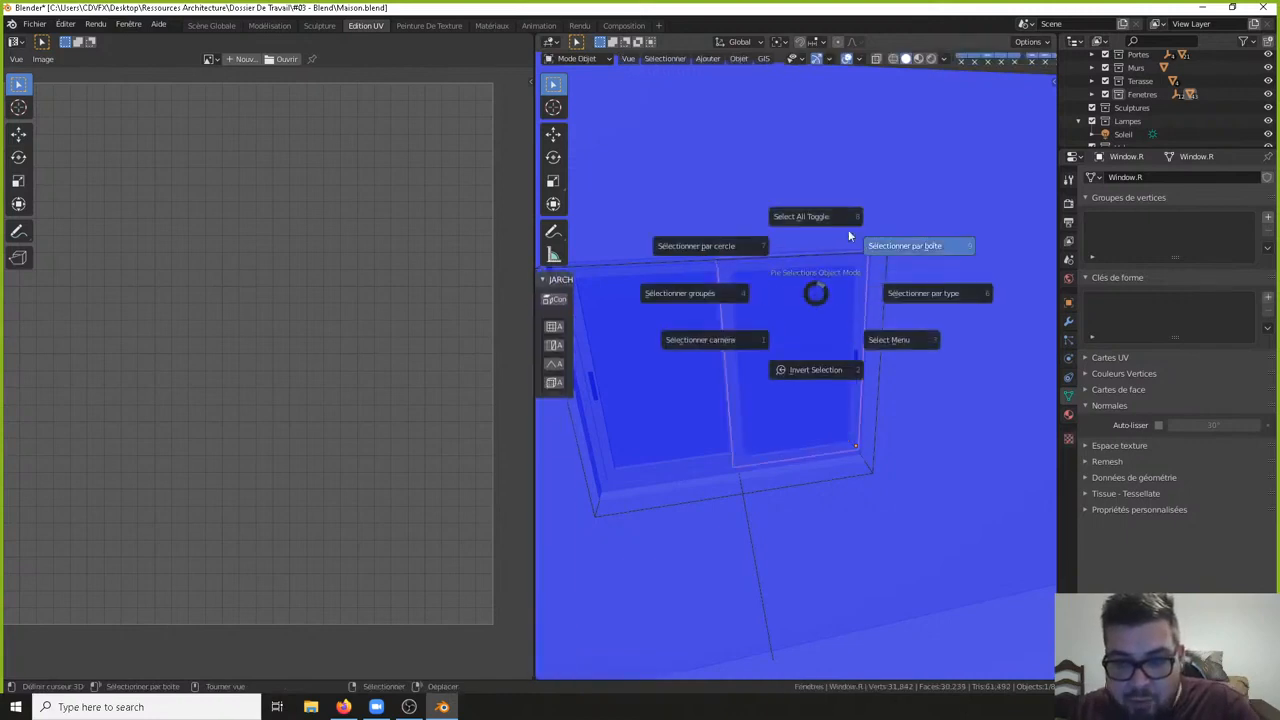
click(849, 236)
key(Escape)
- Duplicate the glass pane face of Window.L in Edit Mode and move the copy 0.01 m along the global Y axis
middle_drag(809, 292, 874, 277)
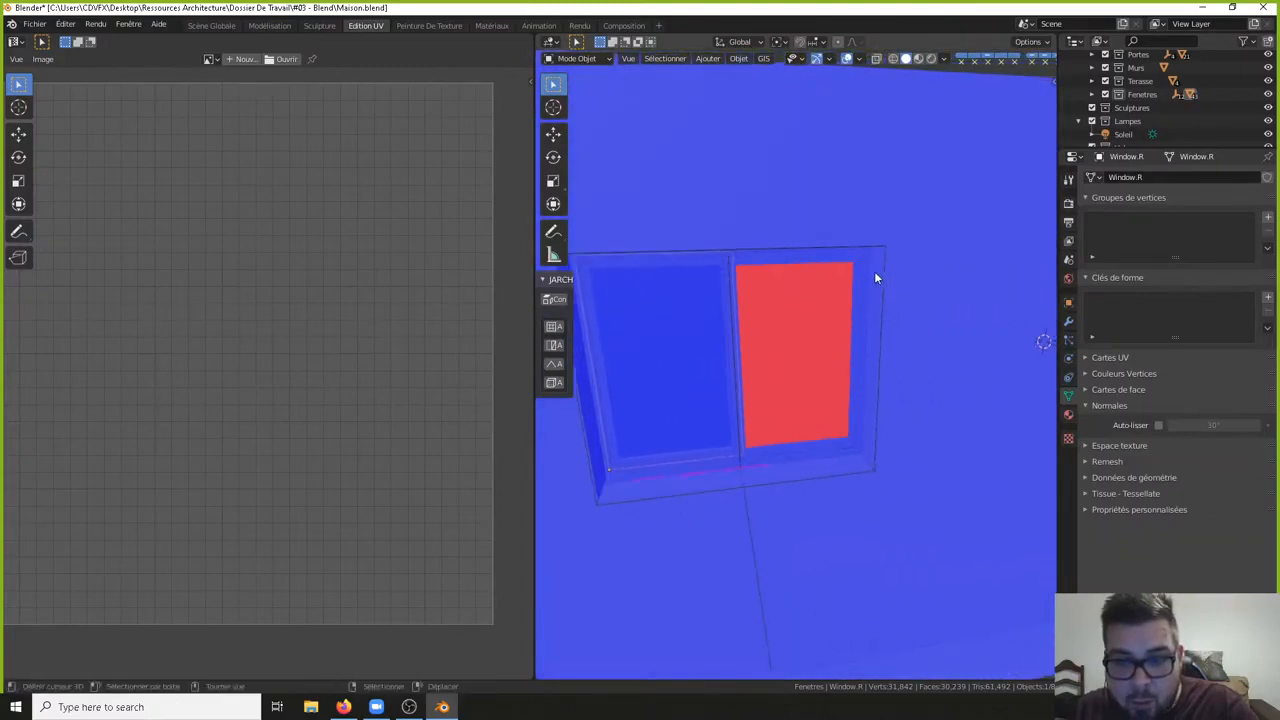
click(817, 324)
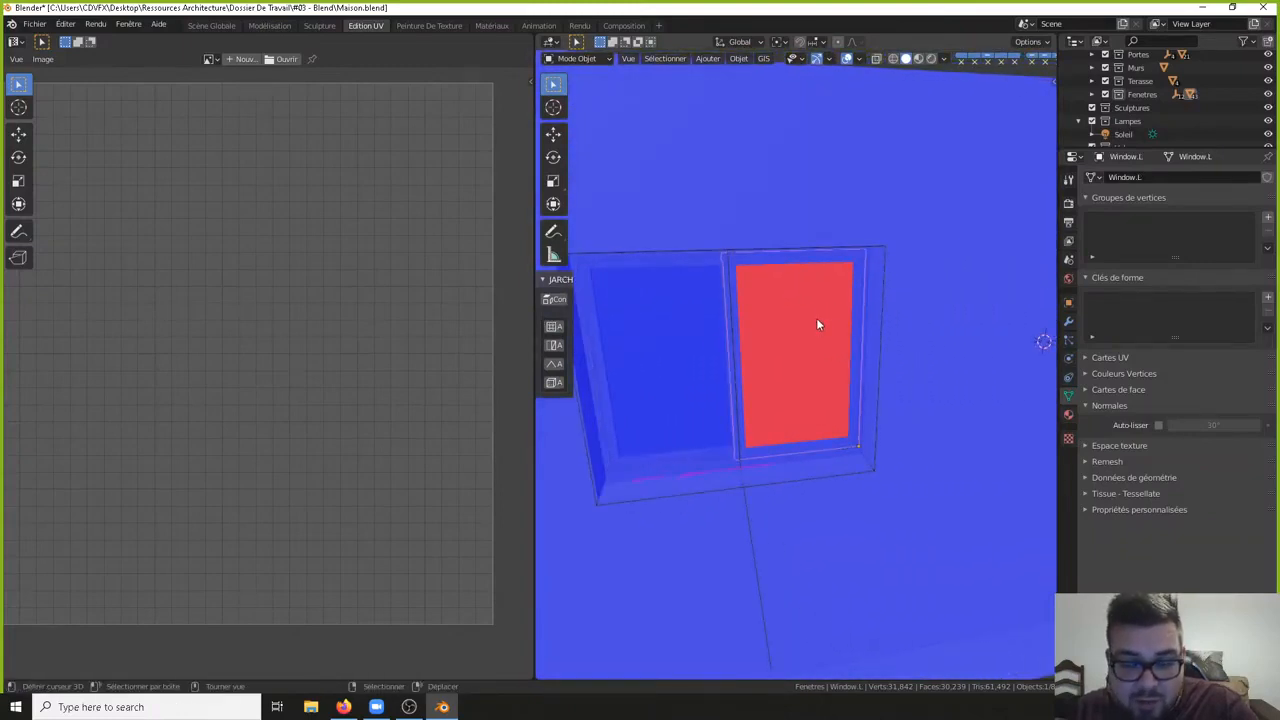
key(Tab)
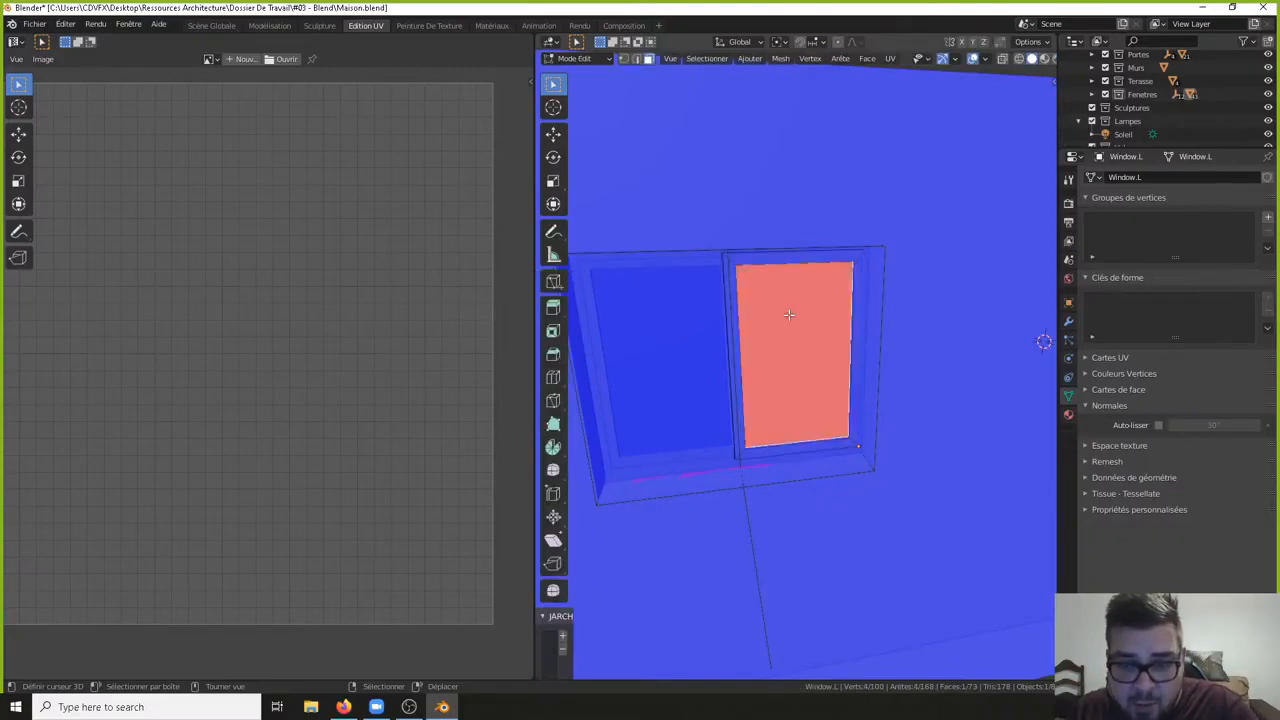
key(g)
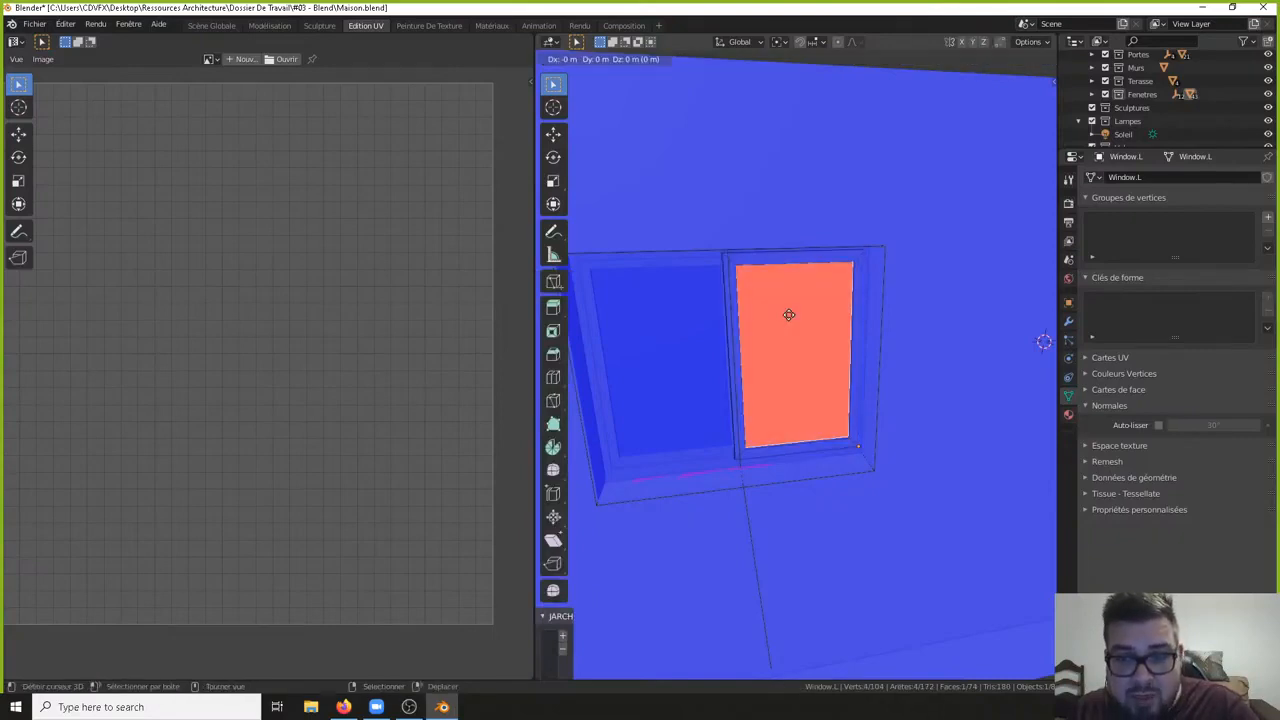
click(777, 298)
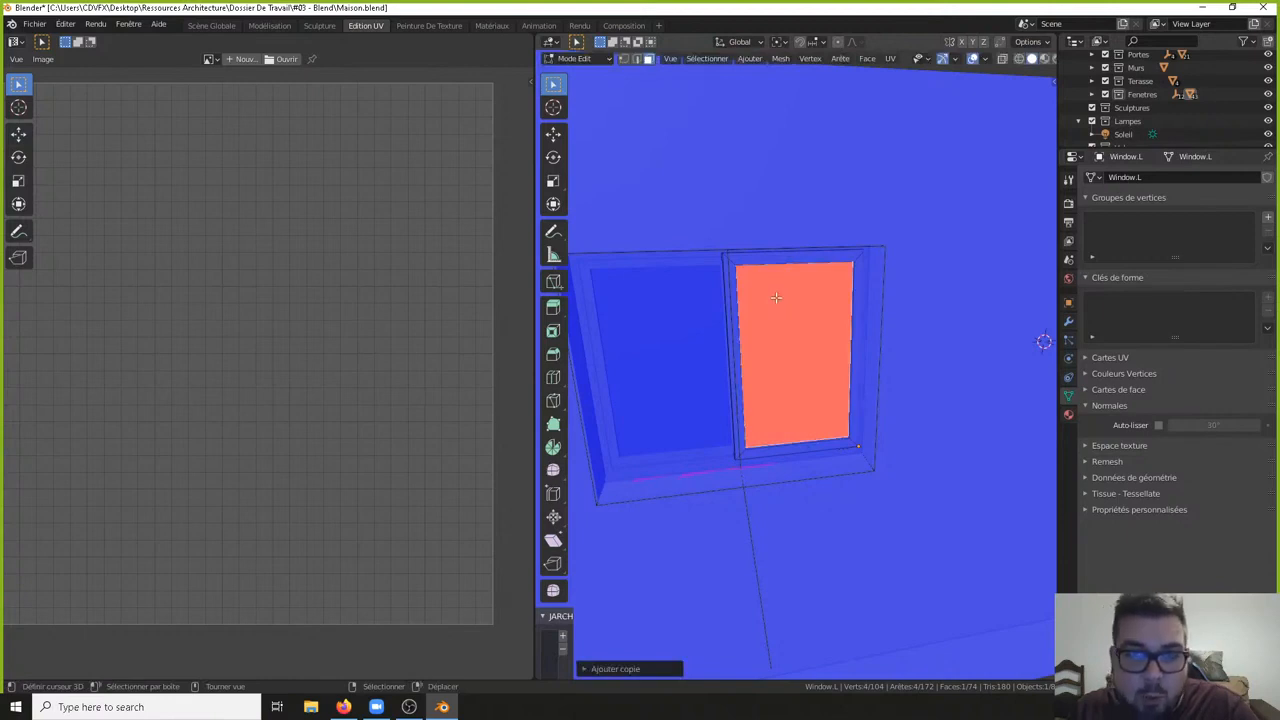
key(g)
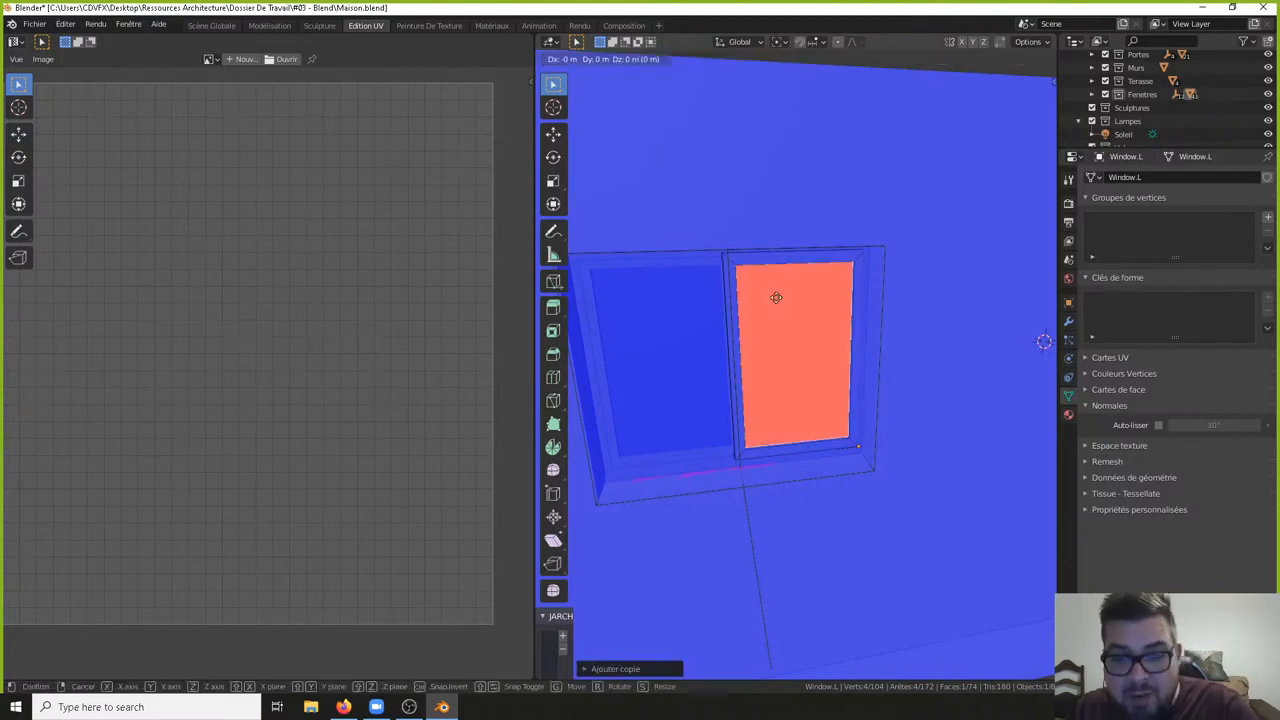
key(y)
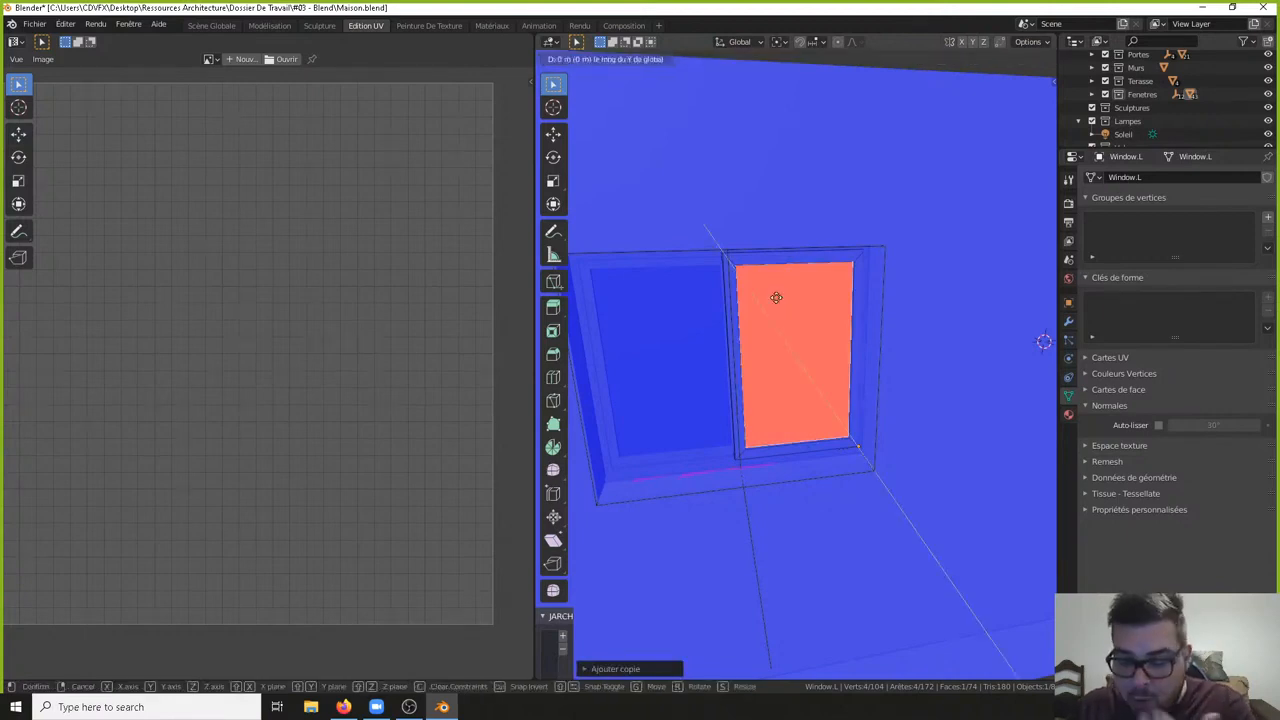
text(0.01)
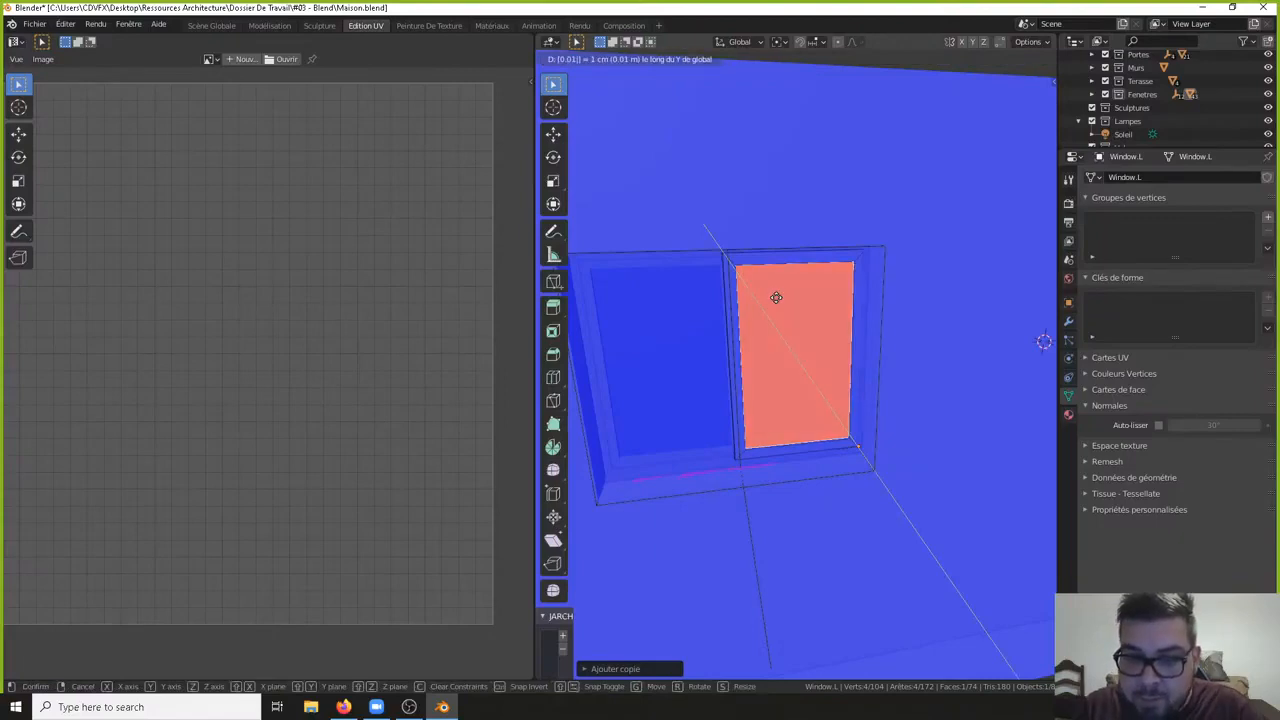
key(Return)
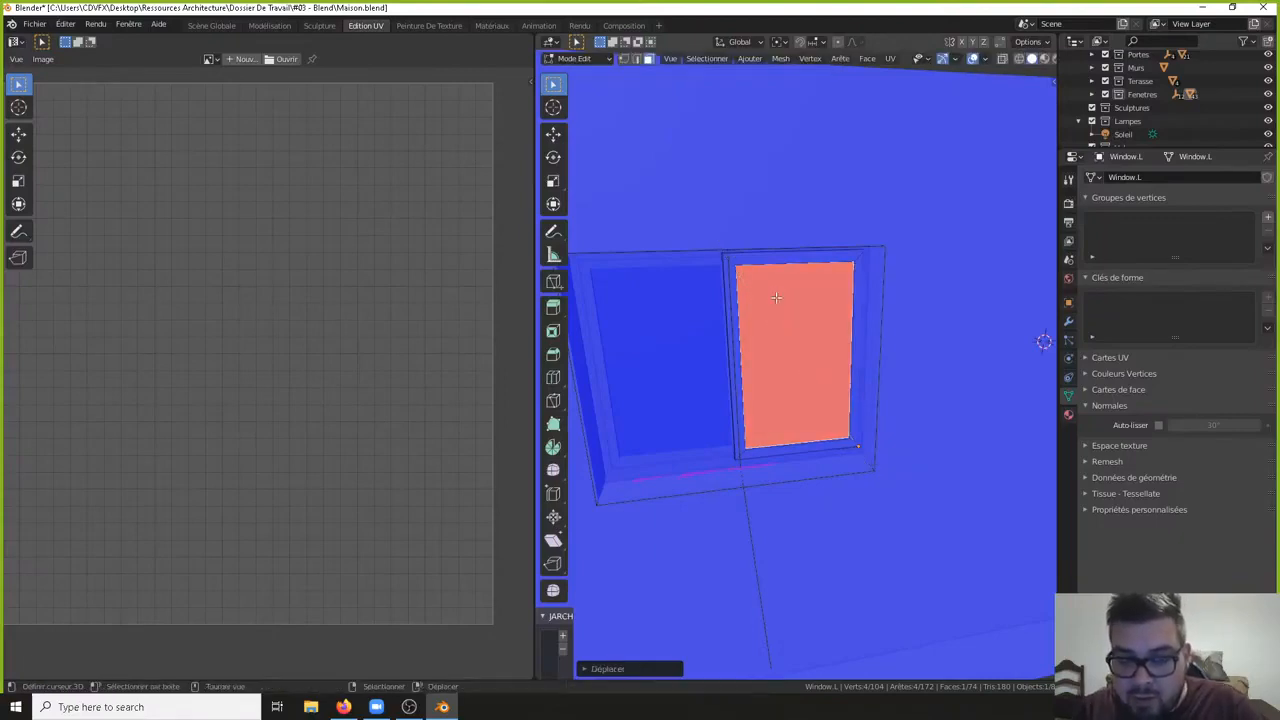
- Recalculate the normals of Window.L's duplicated pane face and return to Object Mode
key(shift+n)
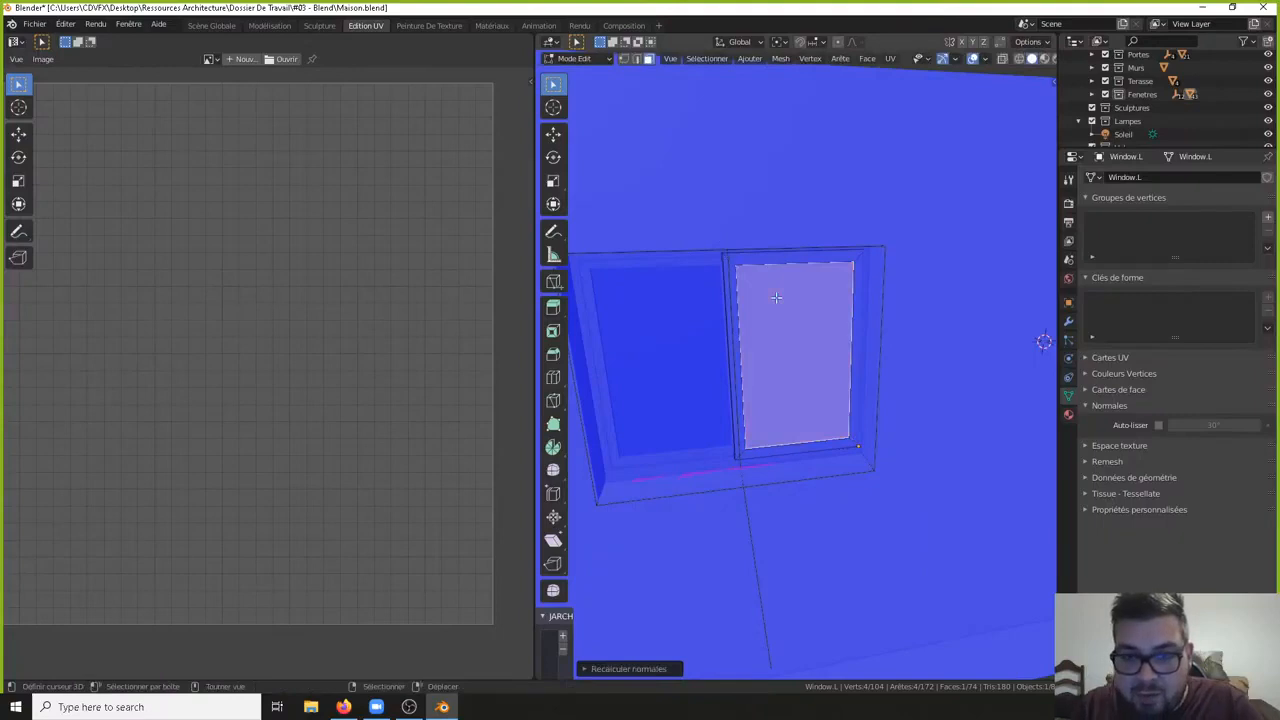
key(Tab)
middle_drag(776, 297, 1052, 272)
scroll(794, 304, down, 5)
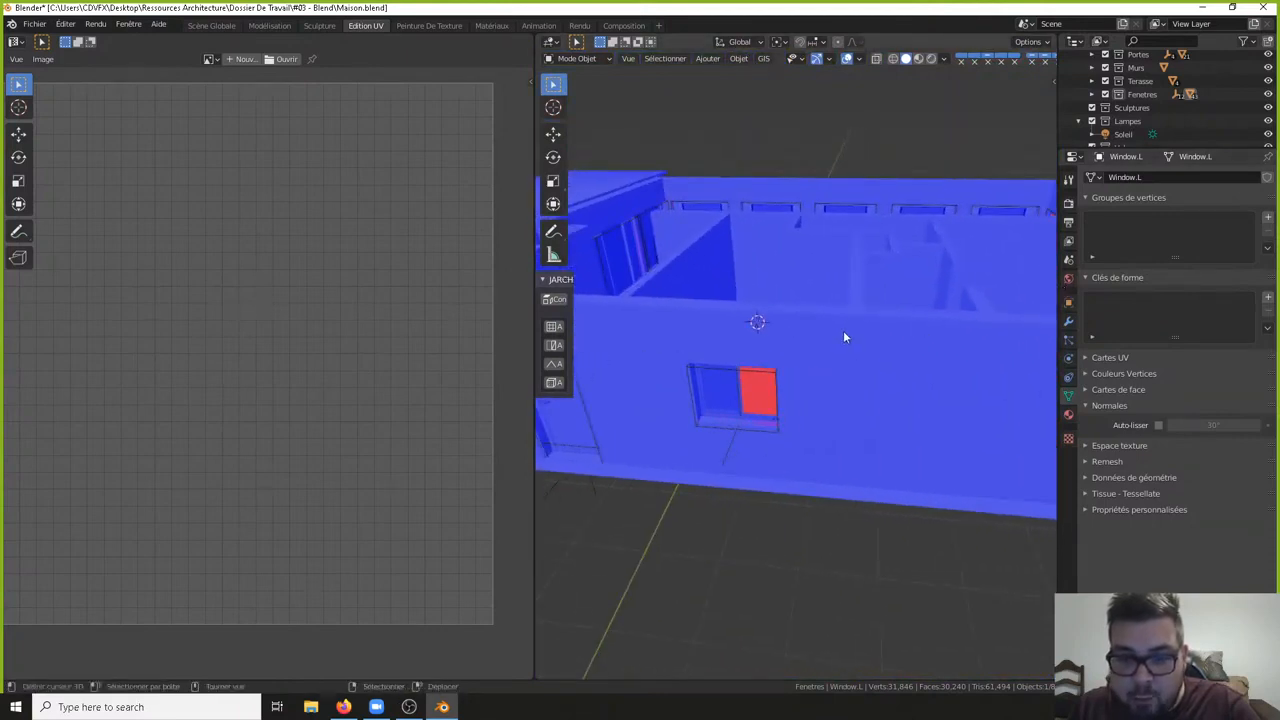
- Duplicate the glass pane face of Window.L.001 in Edit Mode and move the copy 0.02 m along the global Y axis
middle_drag(843, 337, 868, 331)
scroll(868, 331, up, 4)
shift+middle_drag(774, 446, 813, 301)
scroll(880, 250, up, 3)
click(837, 285)
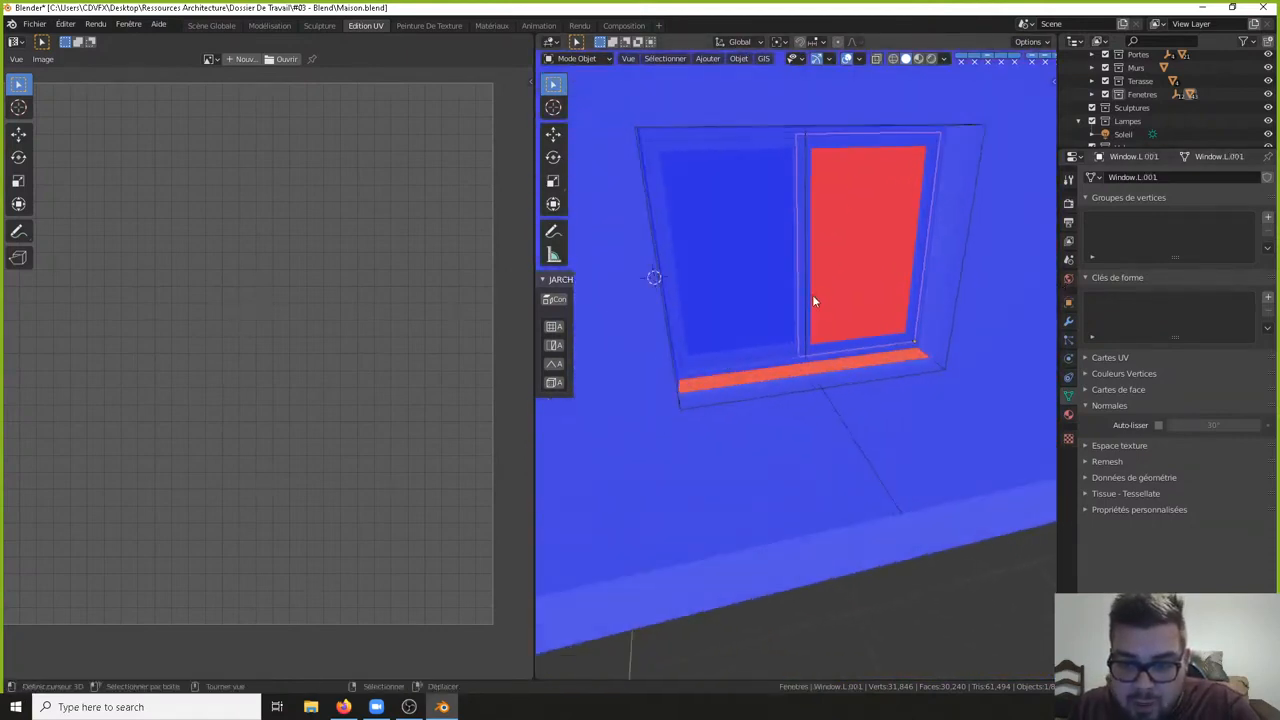
key(Tab)
click(857, 251)
key(g)
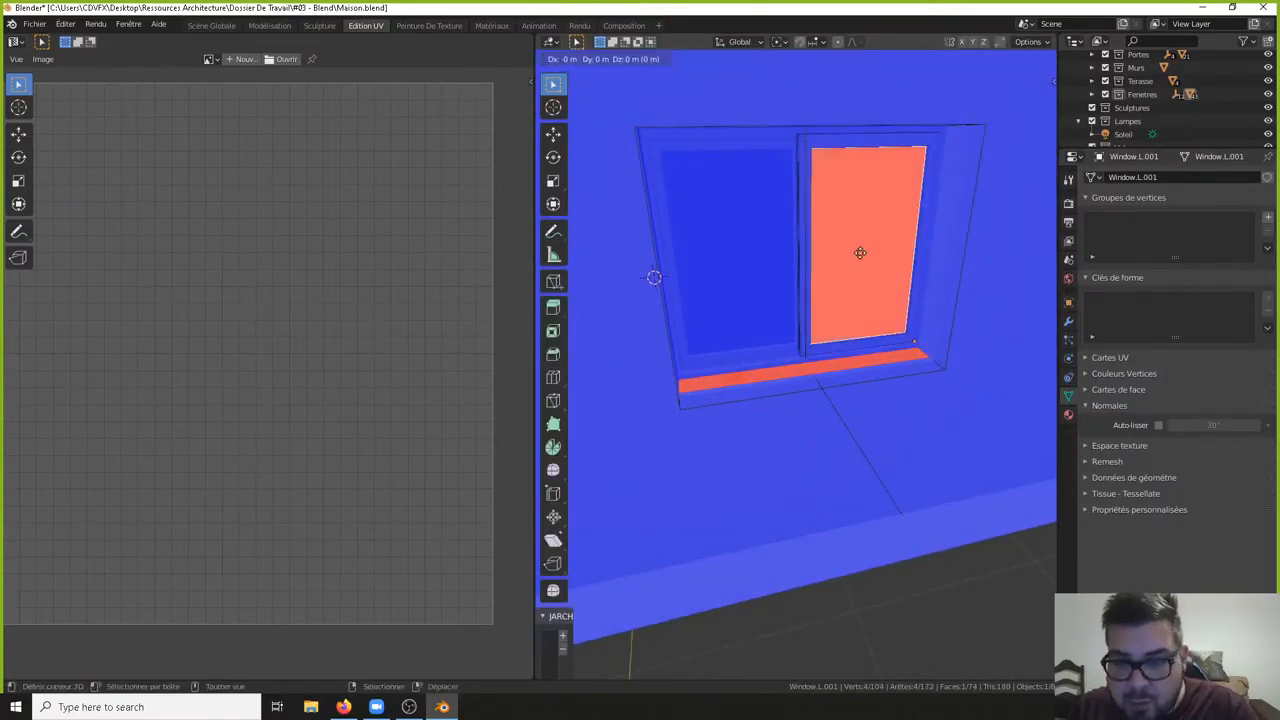
right_click(860, 253)
text(gy)
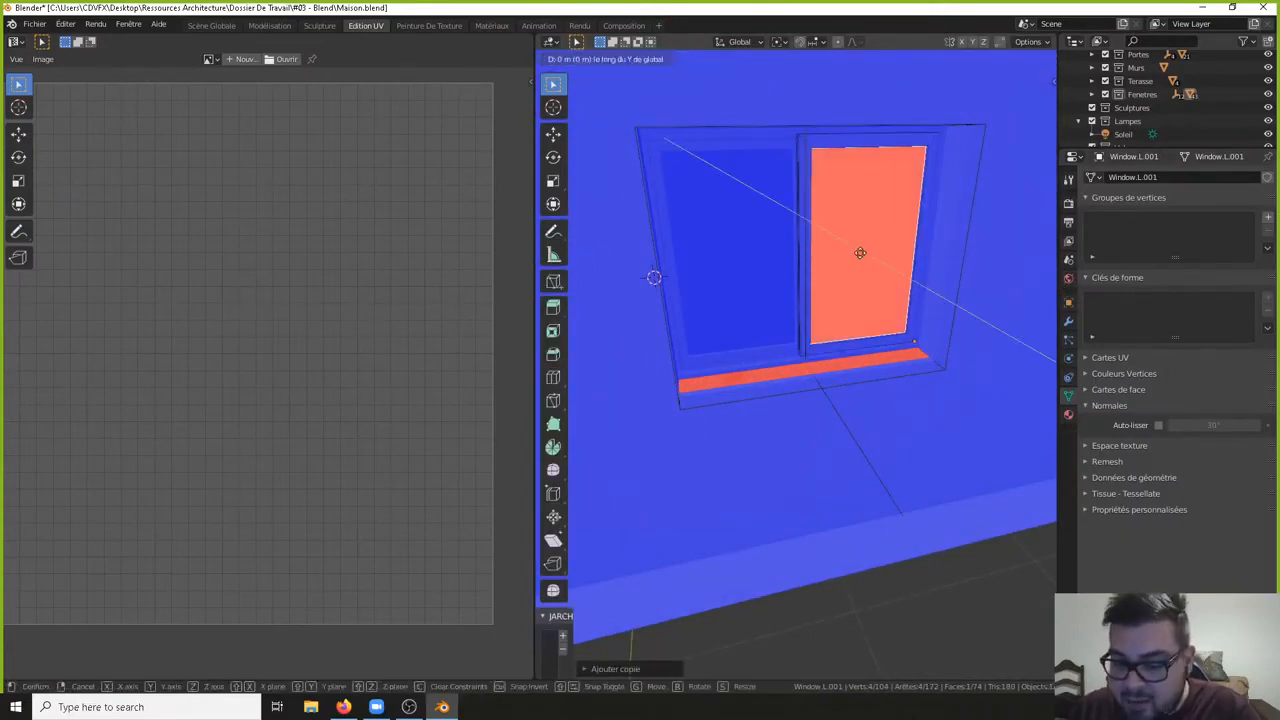
text(0.02)
key(Return)
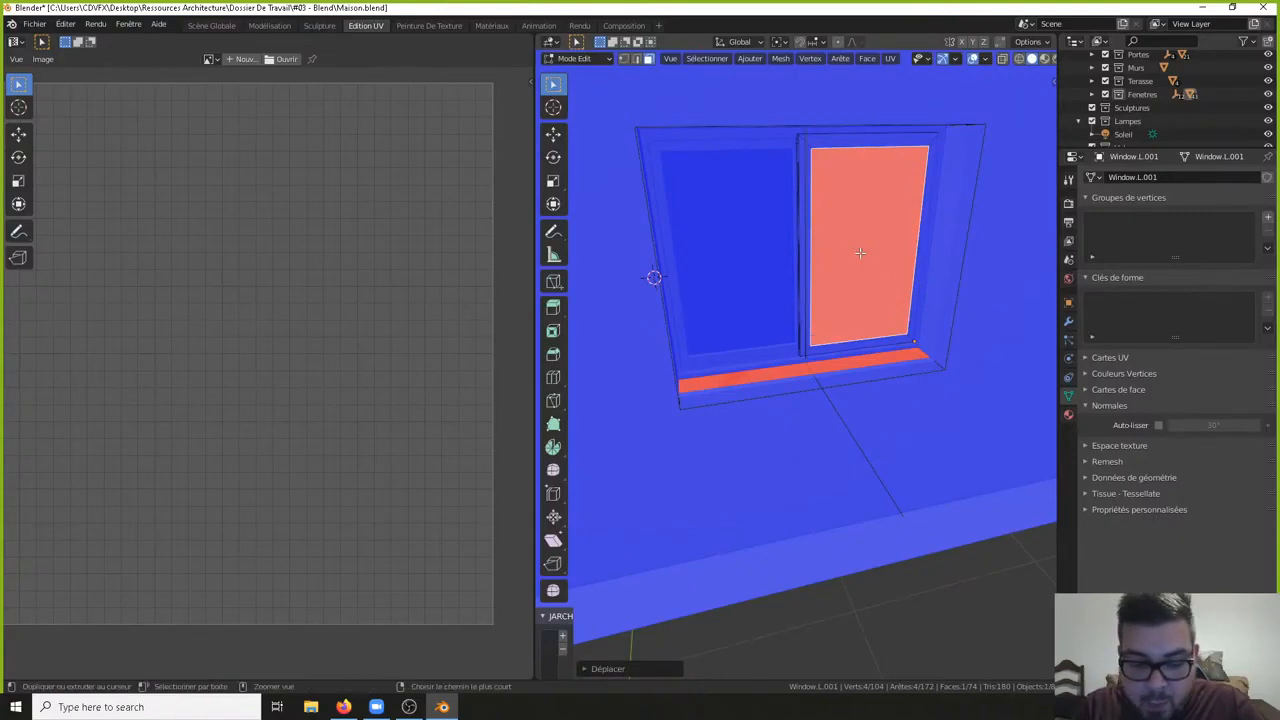
- Recalculate the normals of Window.L.001's duplicated pane face and return to Object Mode
key(shift+n)
key(Tab)
middle_drag(670, 265, 879, 288)
scroll(722, 378, down, 4)
- Duplicate Window.R.001's glass pane face, move the copy -0.01 m along global Y, recalculate its normals and return to Object Mode
middle_drag(722, 378, 796, 378)
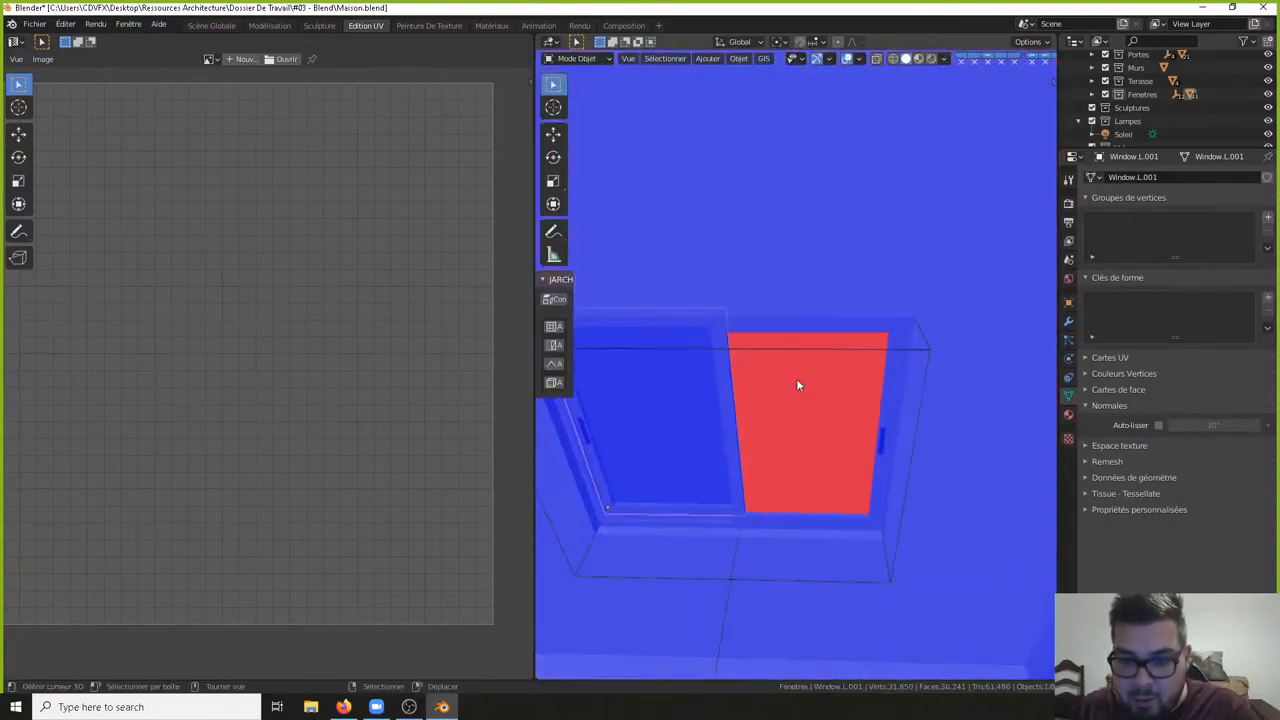
click(796, 378)
key(Tab)
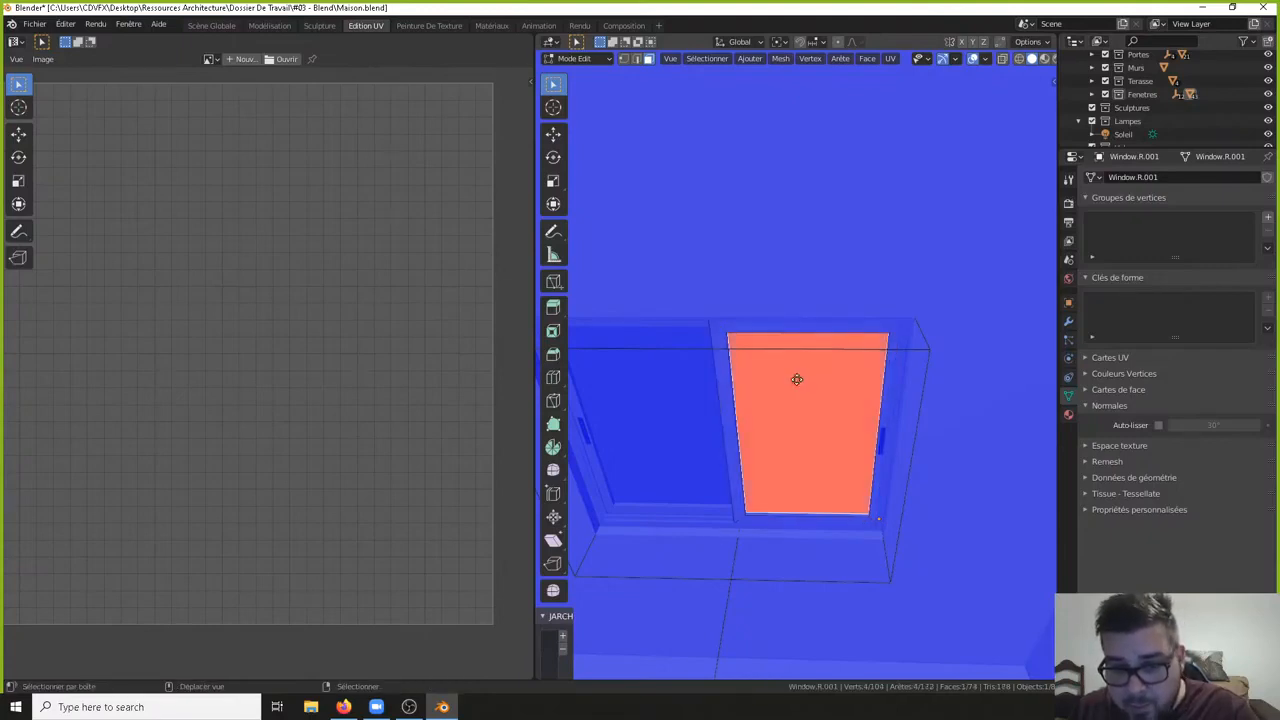
key(shift+d)
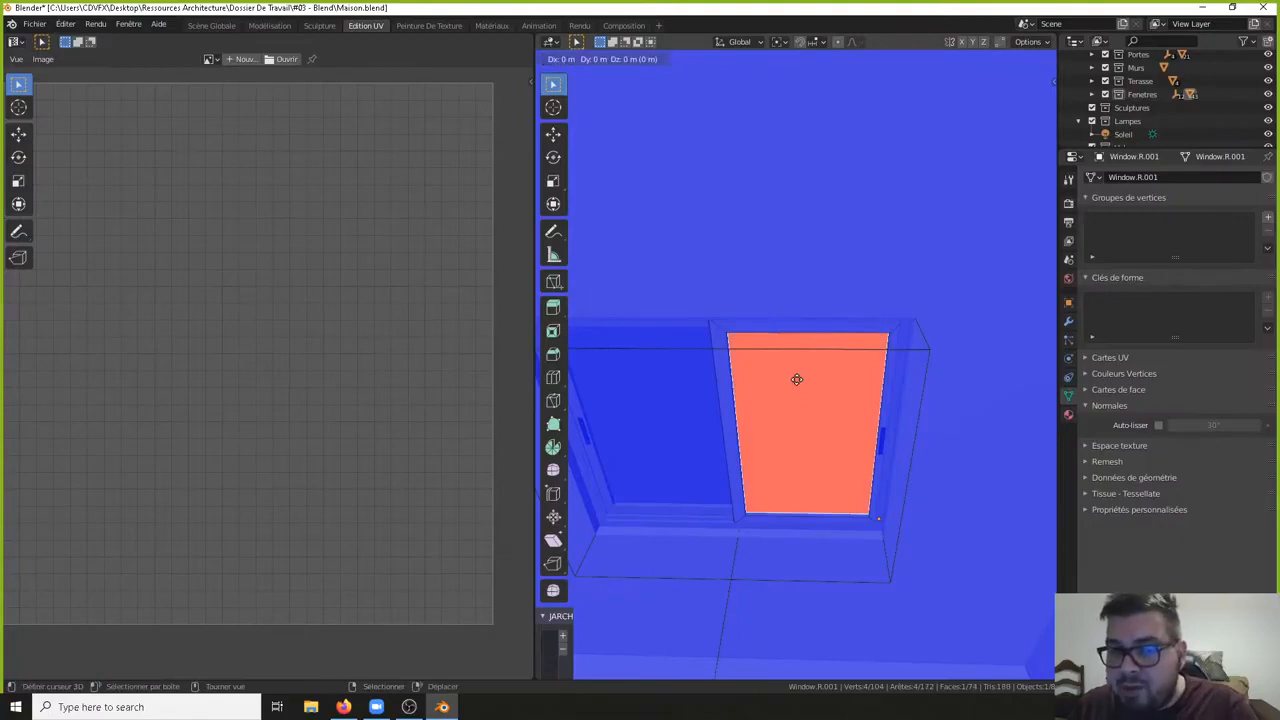
right_click(797, 379)
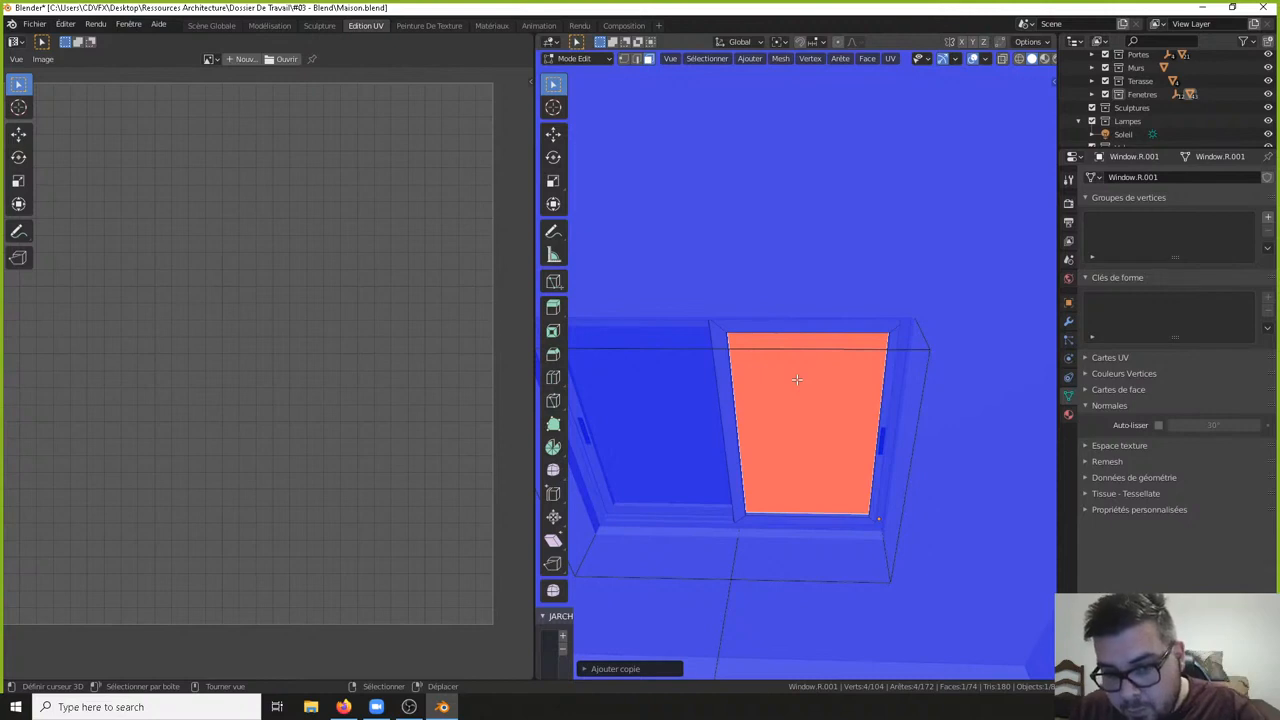
text(gy-0.01)
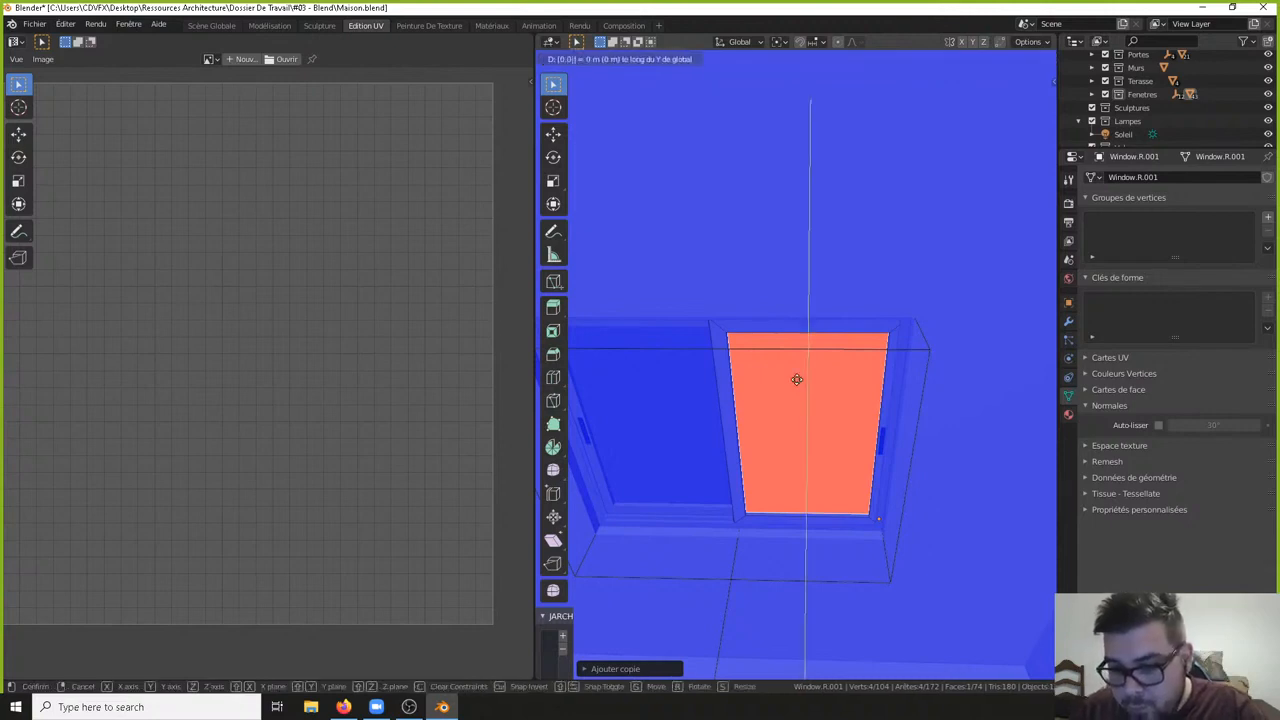
key(Return)
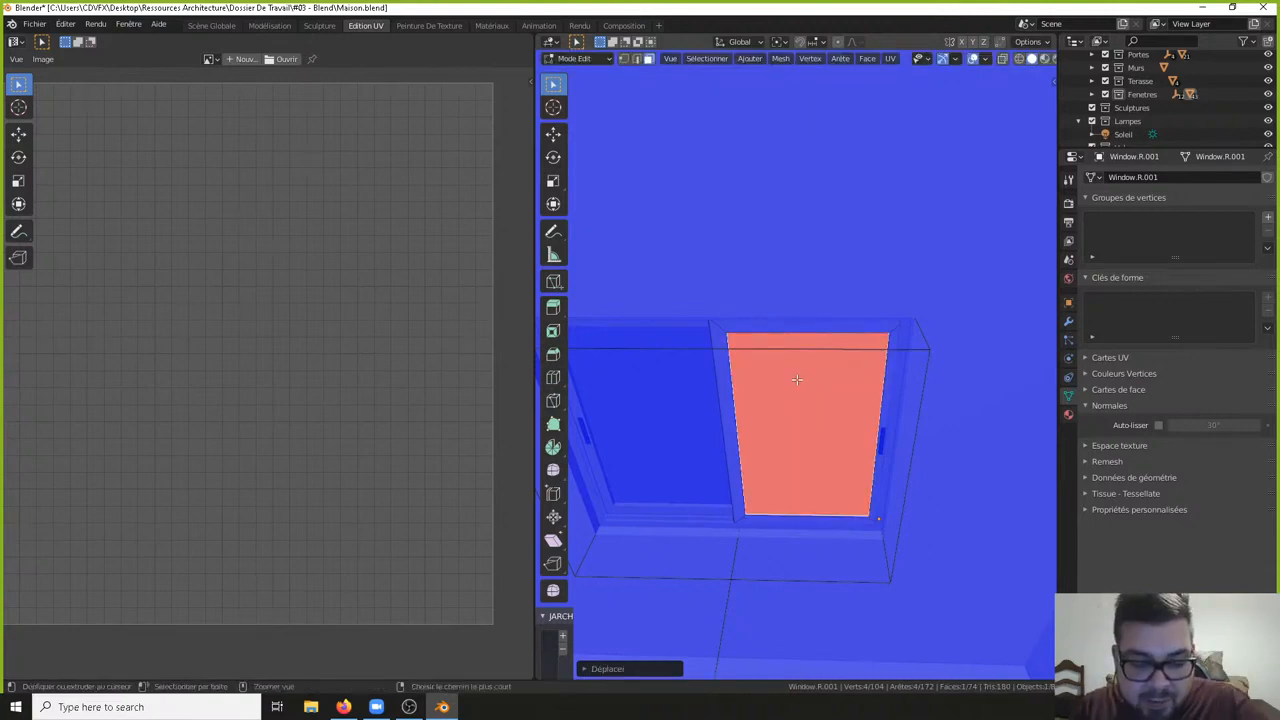
key(alt+a)
key(Tab)
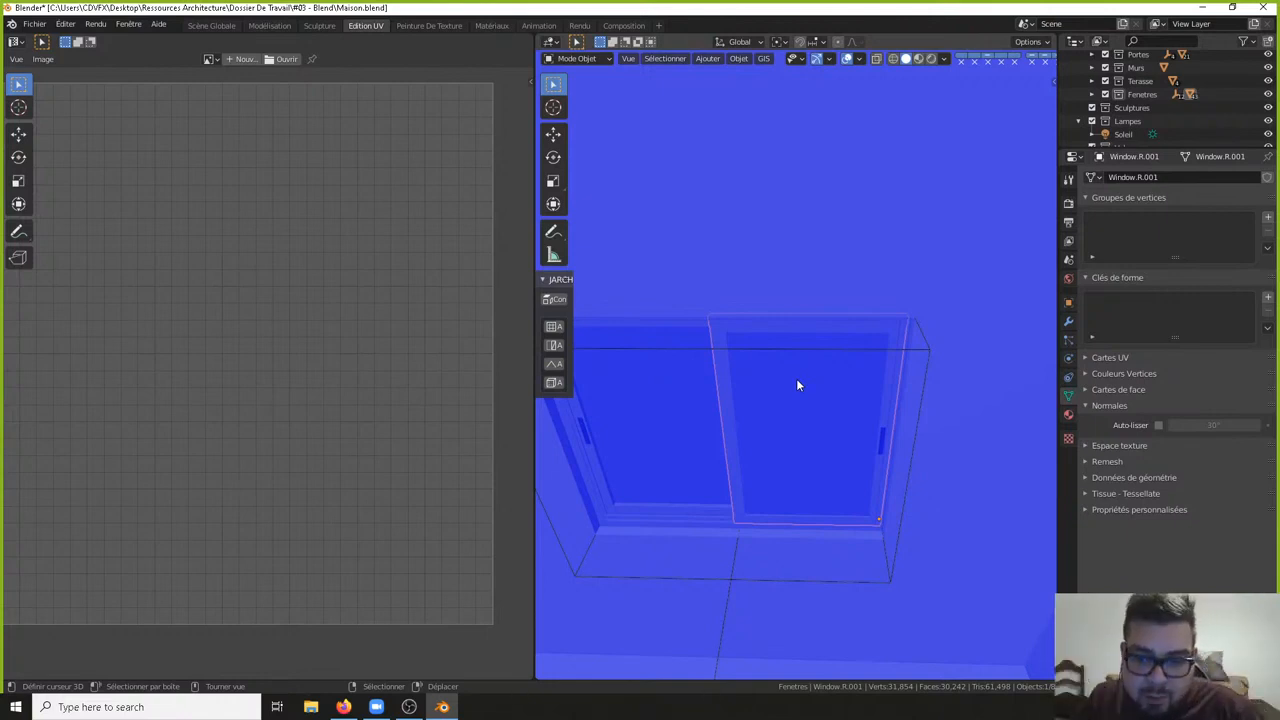
- Duplicate Window.R.002's glass pane face, move the copy -0.01 m along global Y and recalculate its normals
key(Tab)
key(g)
right_click(787, 348)
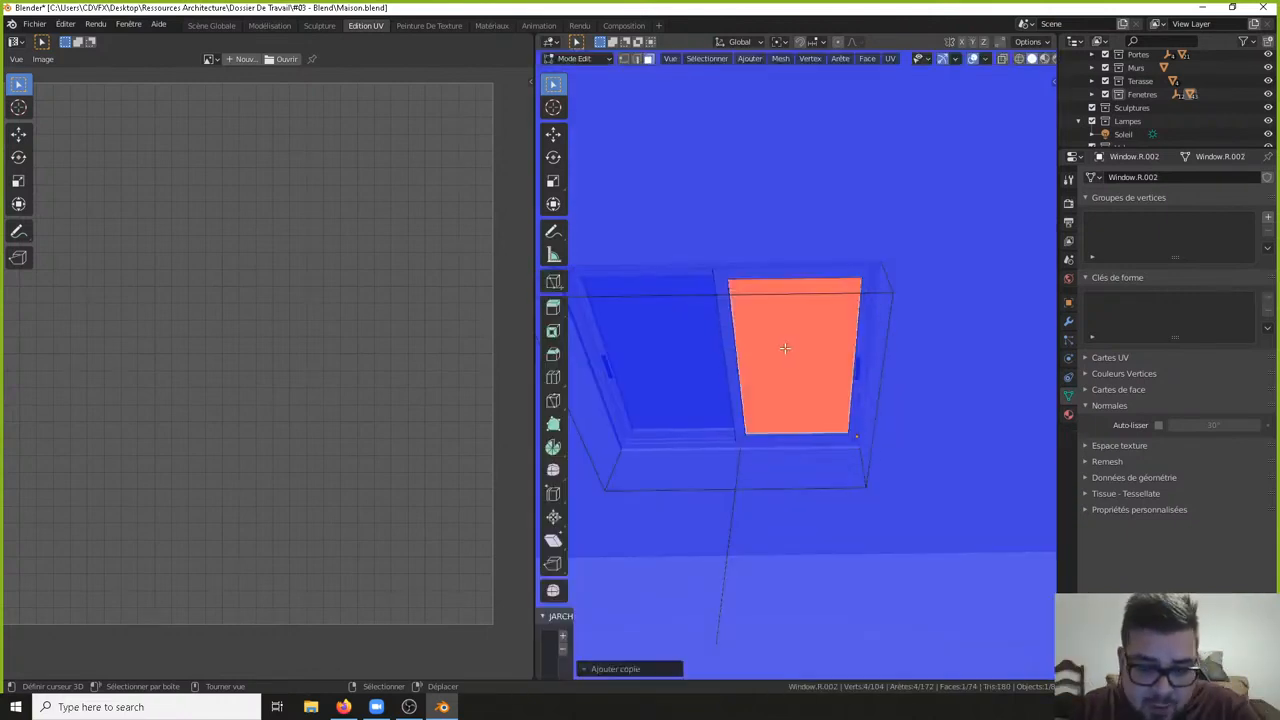
text(gy0.01-)
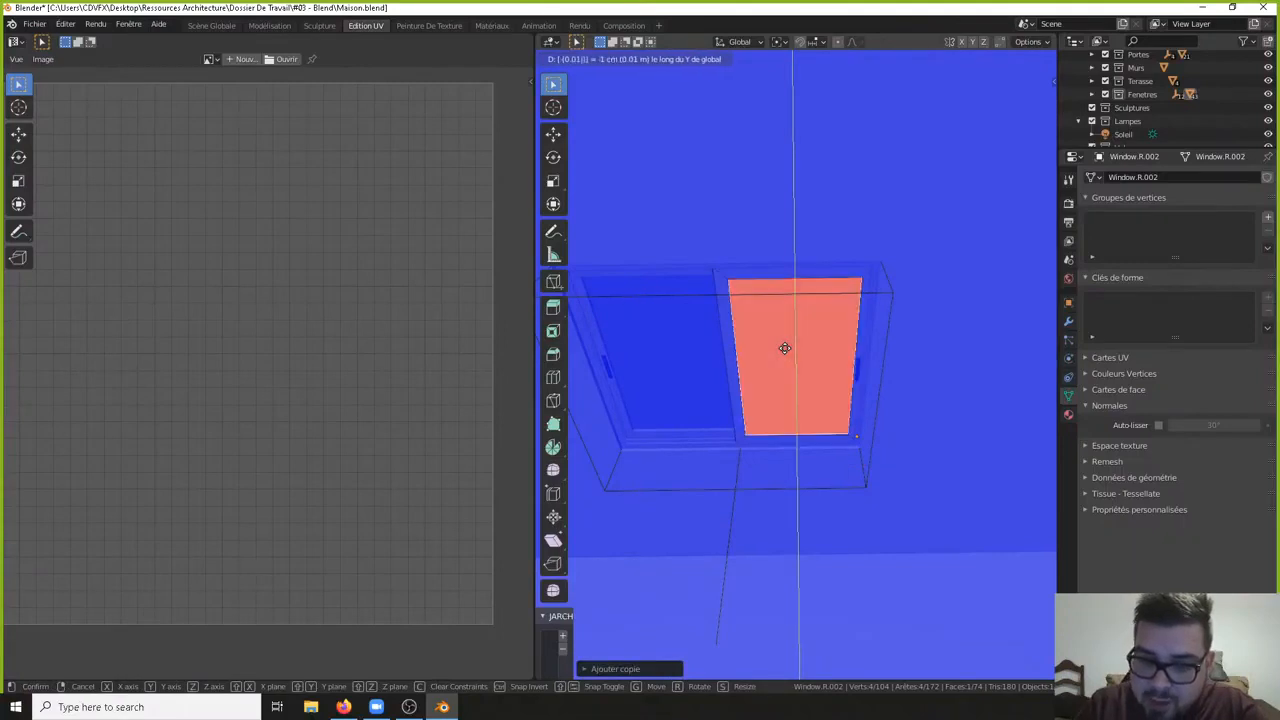
key(Return)
key(shift+n)
key(Tab)
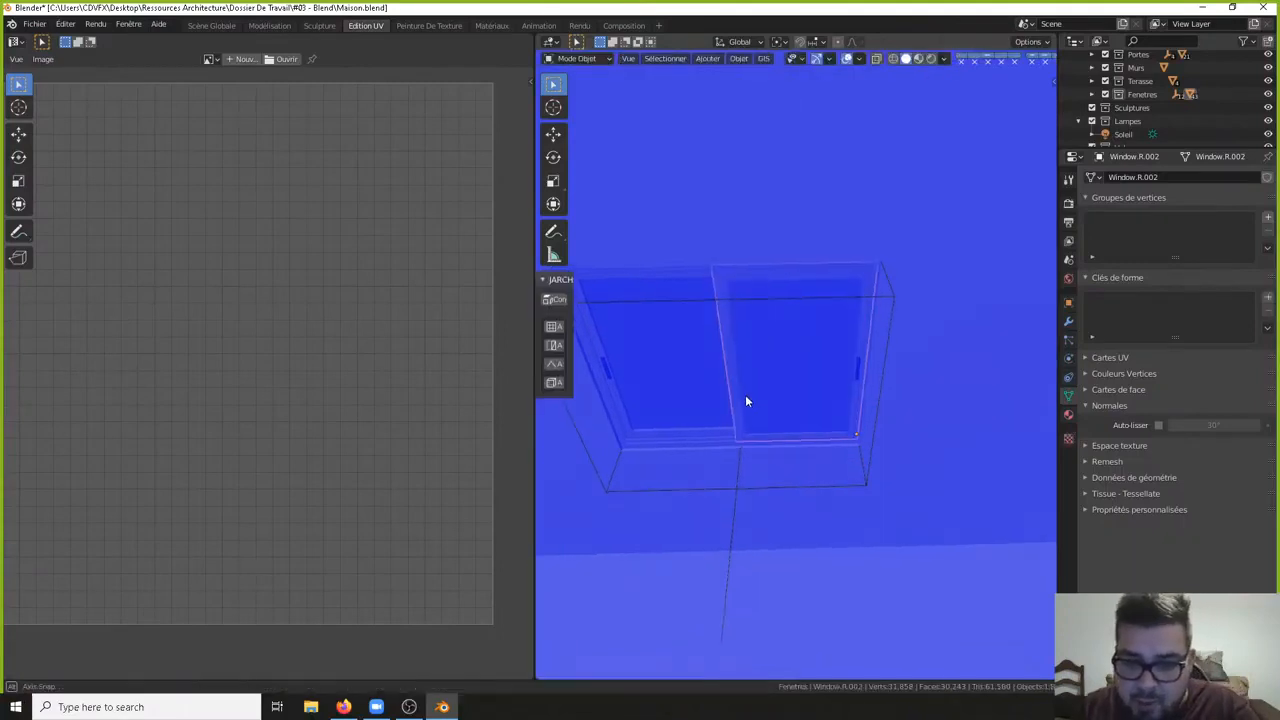
- Duplicate Window.L.002's glass pane face, move the copy 0.01 m along global Y and recalculate its normals
middle_drag(745, 394, 600, 360)
click(943, 350)
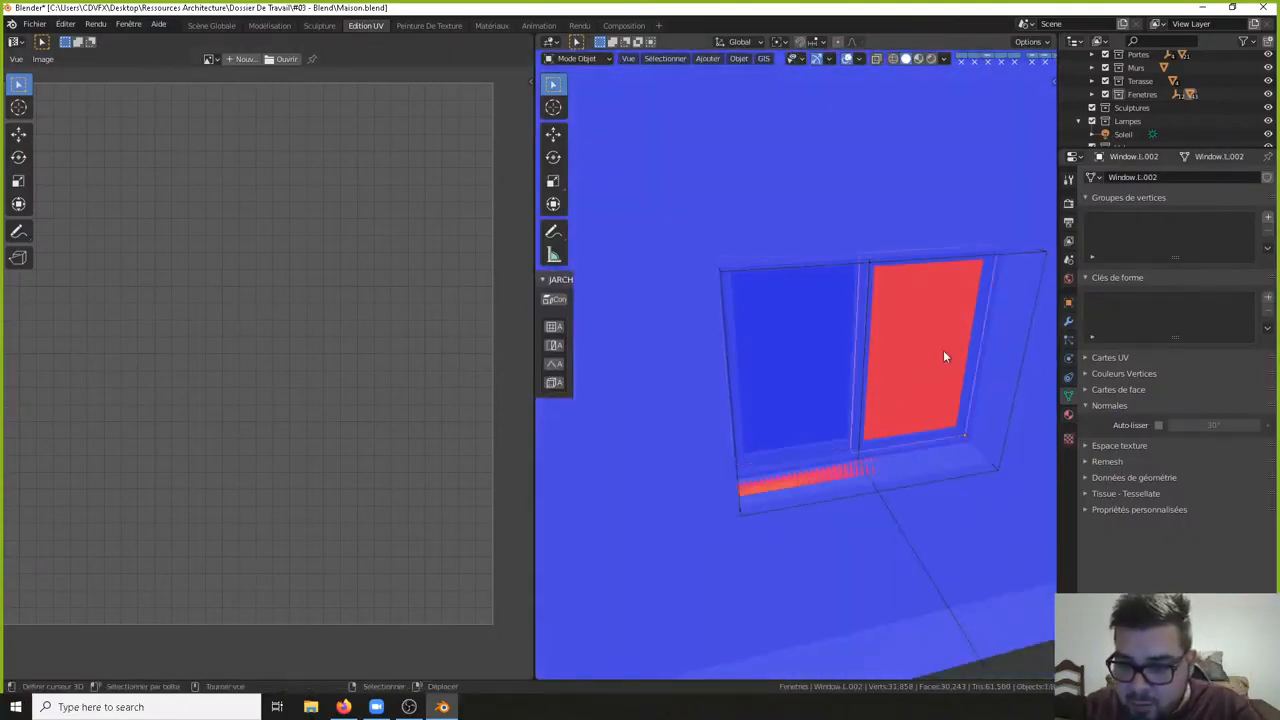
key(Tab)
key(shift+d)
right_click(928, 344)
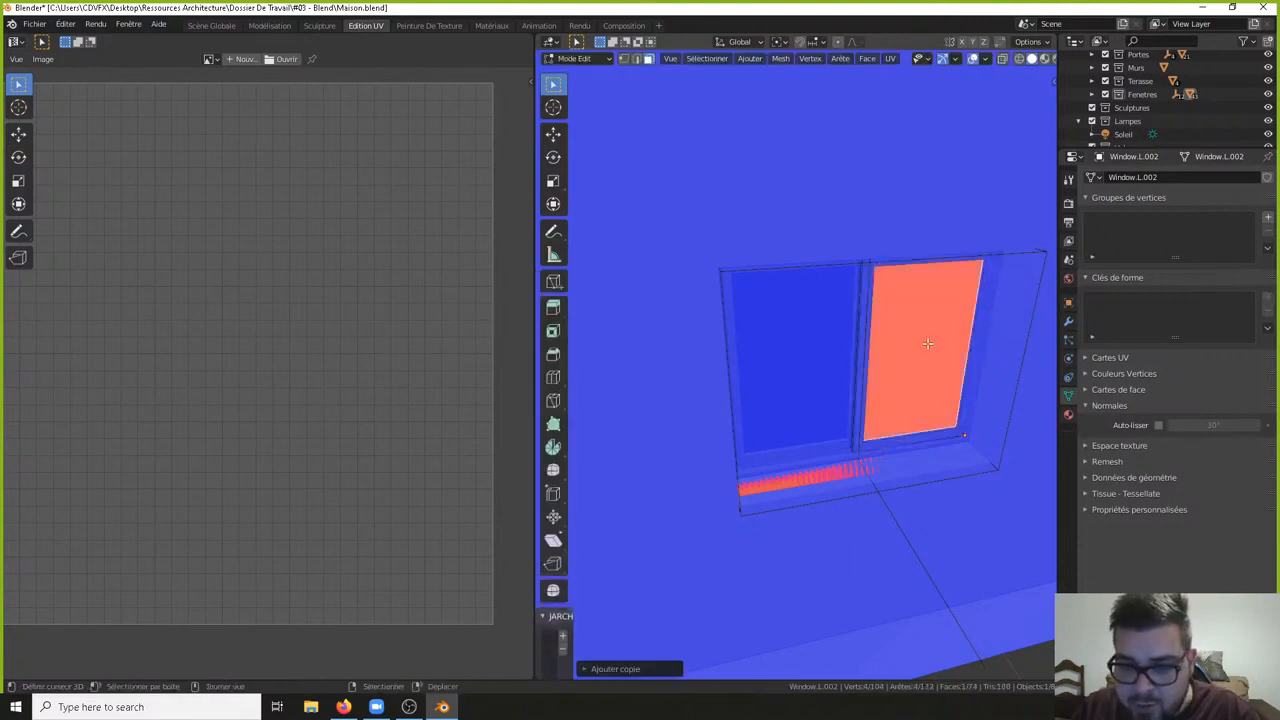
text(gy0.01)
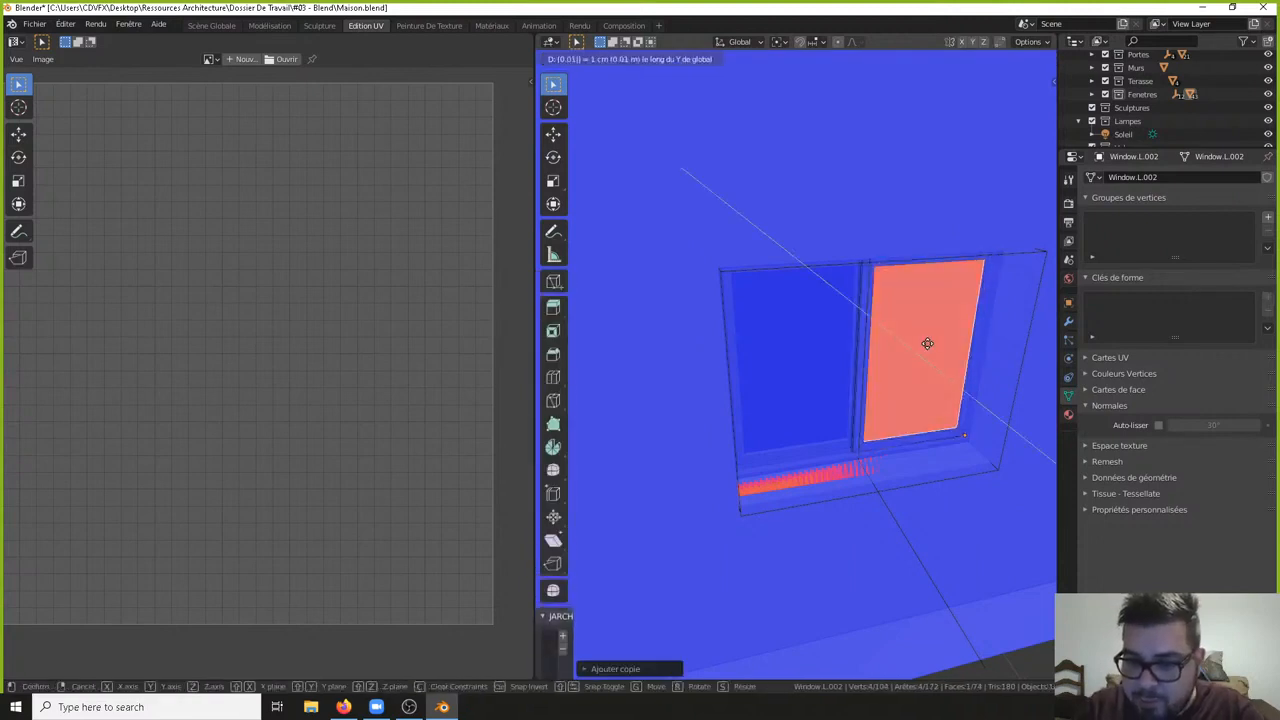
key(Return)
key(shift+n)
key(Tab)
key(a)
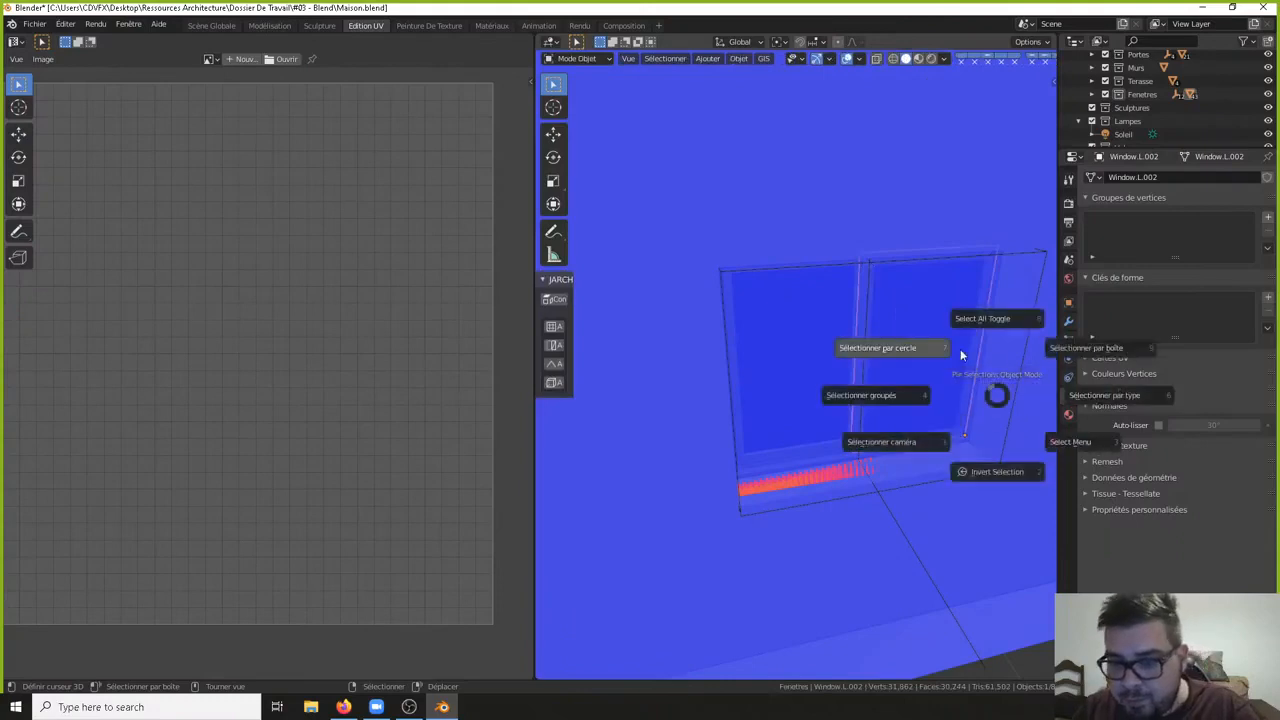
click(962, 350)
key(Escape)
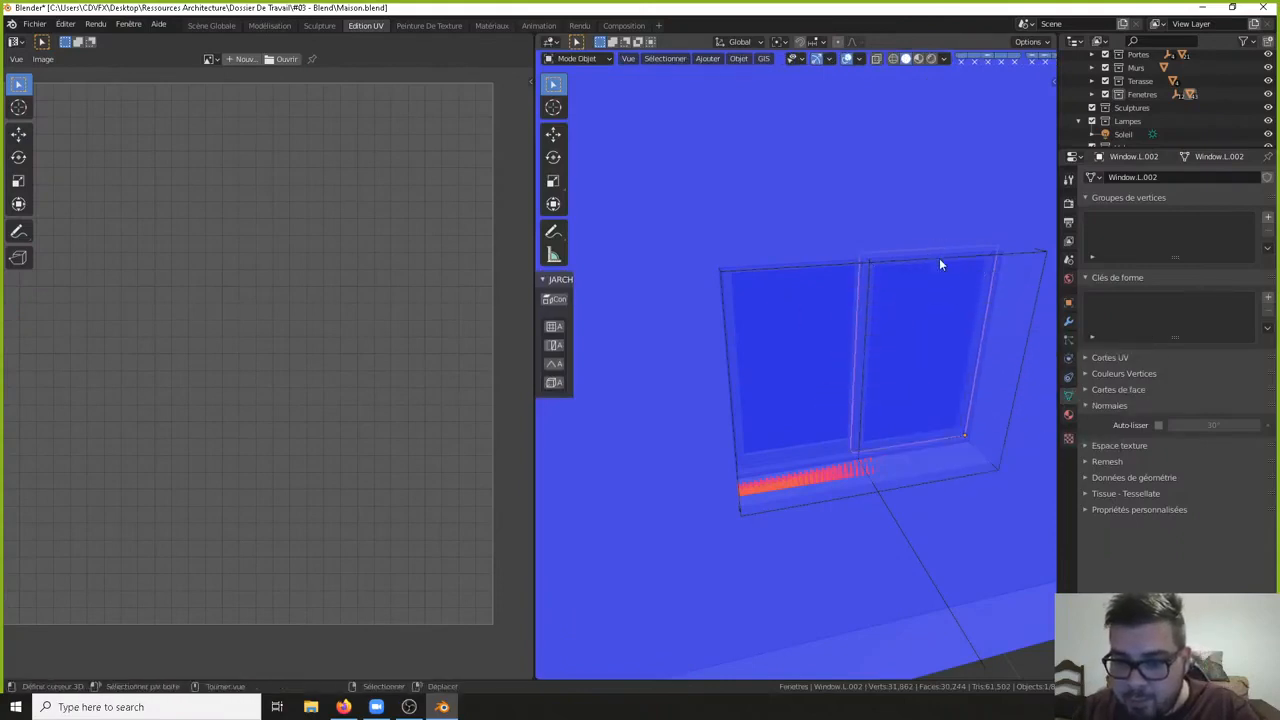
- Examine the face orientation of Windows_Sill.002 and the surrounding walls from several angles, and leave the sill deselected
middle_drag(886, 447, 762, 420)
scroll(762, 420, up, 3)
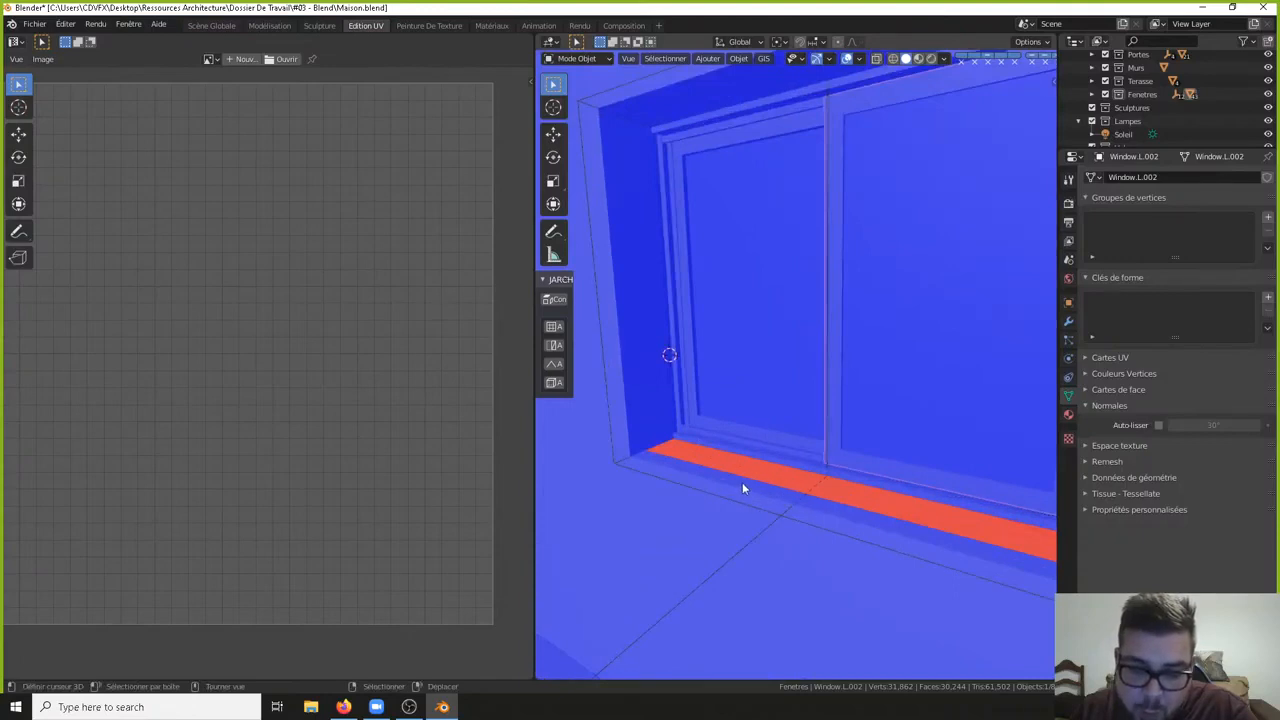
middle_drag(742, 488, 774, 492)
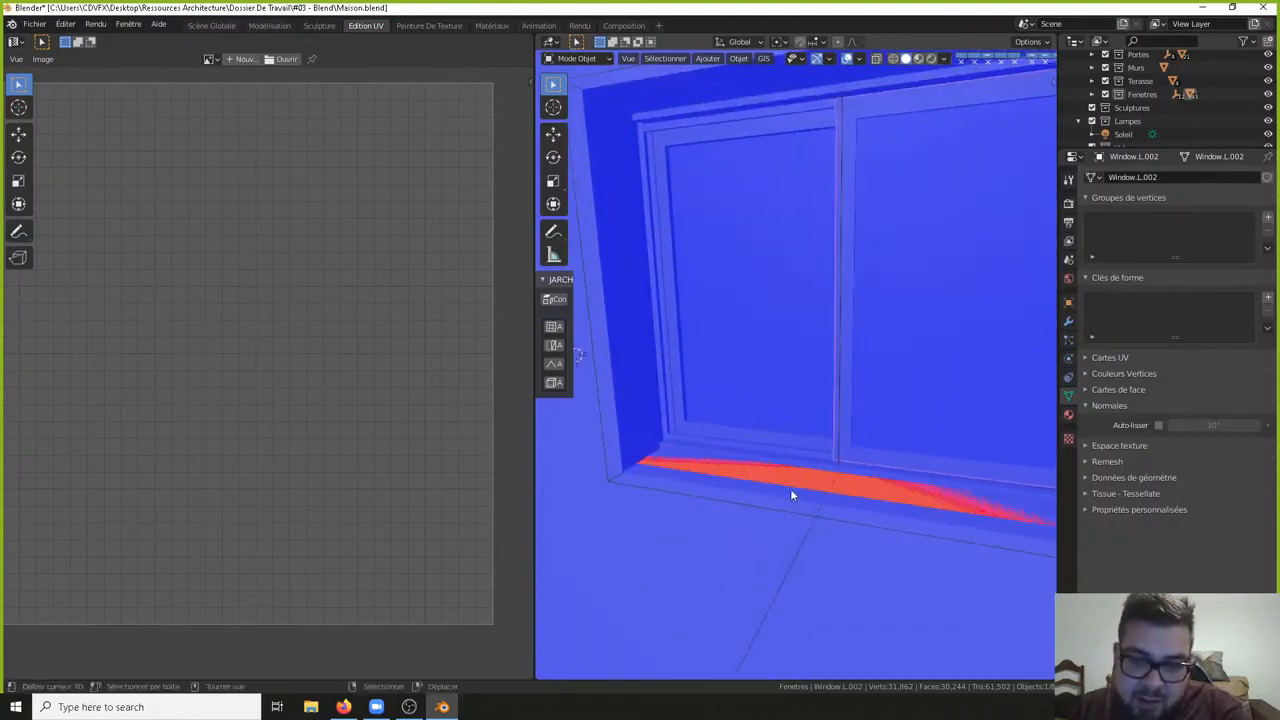
click(894, 489)
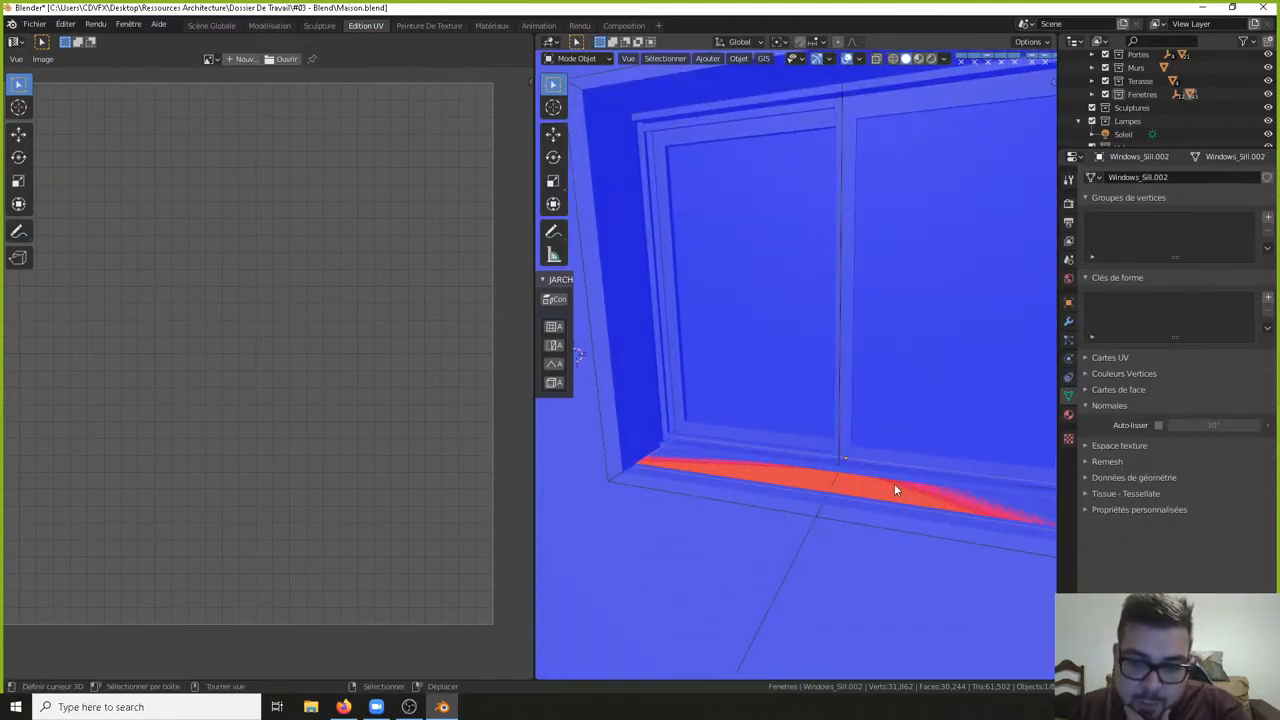
middle_drag(894, 489, 869, 523)
scroll(874, 514, down, 4)
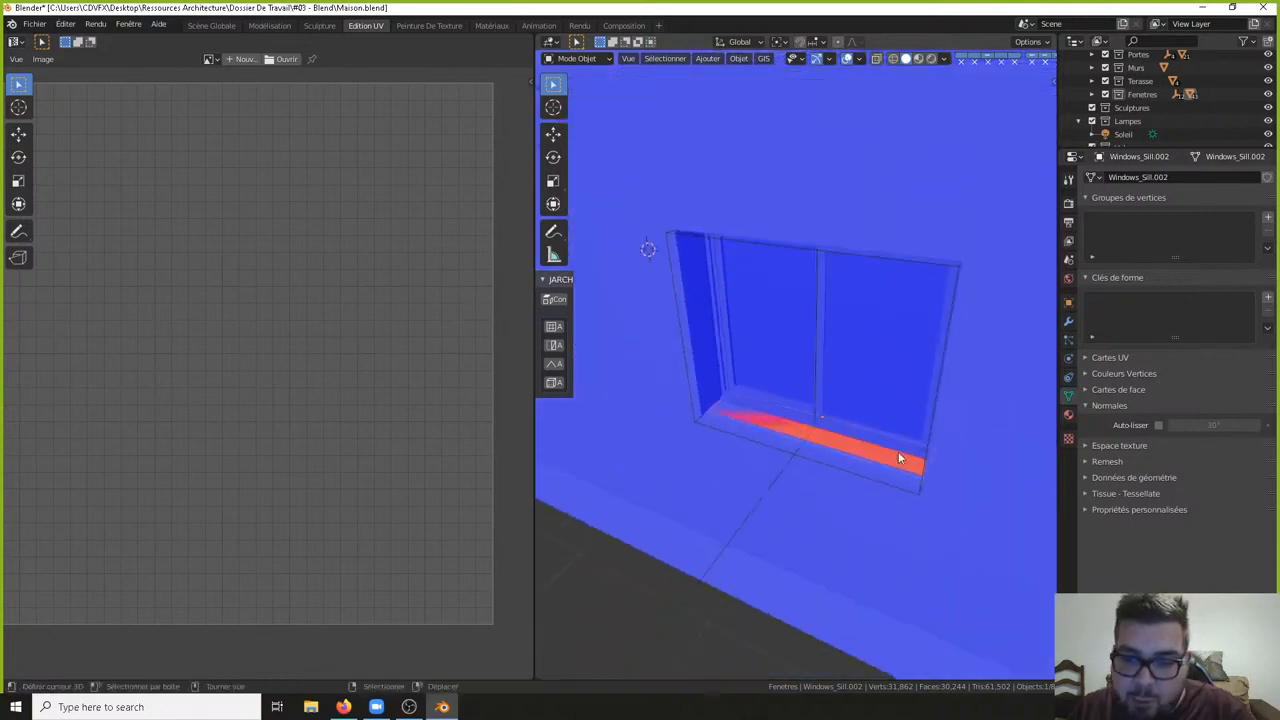
middle_drag(931, 343, 824, 497)
key(a)
click(840, 380)
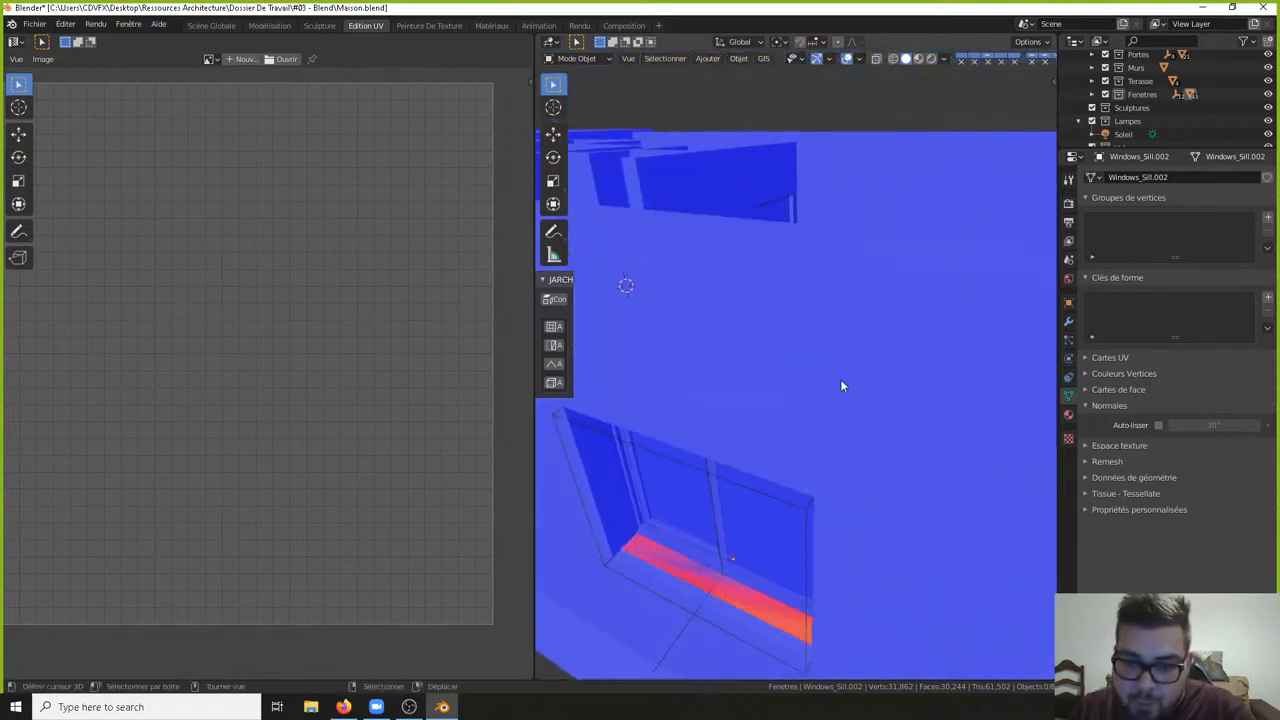
scroll(840, 386, down, 6)
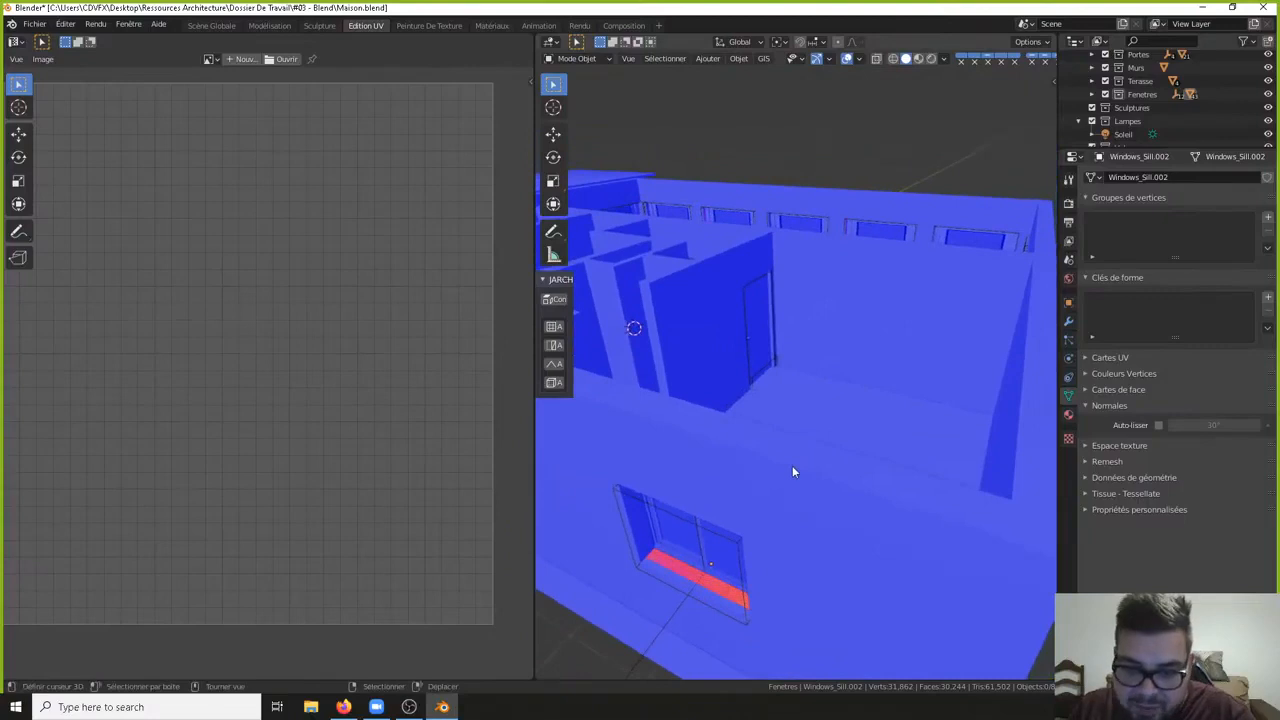
middle_drag(792, 472, 943, 551)
- Select Window.R.003, the small window near the room's corner, and frame it in the viewport
click(778, 386)
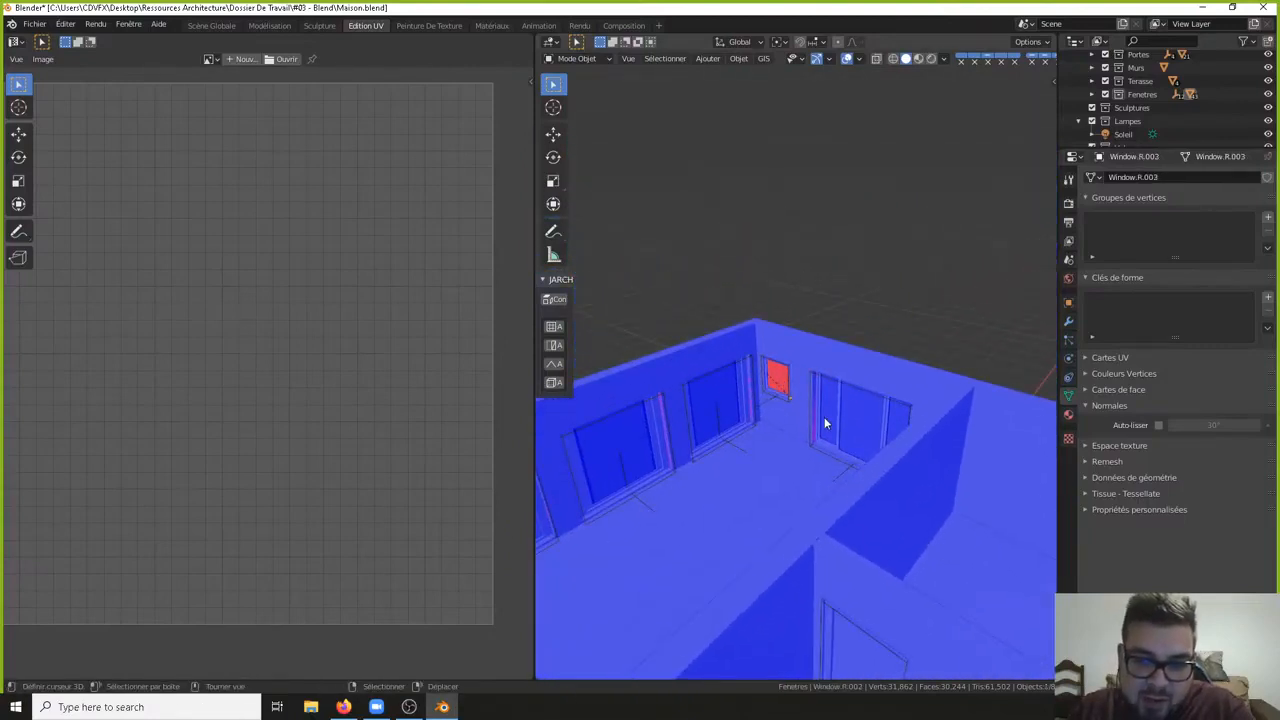
scroll(824, 417, up, 2)
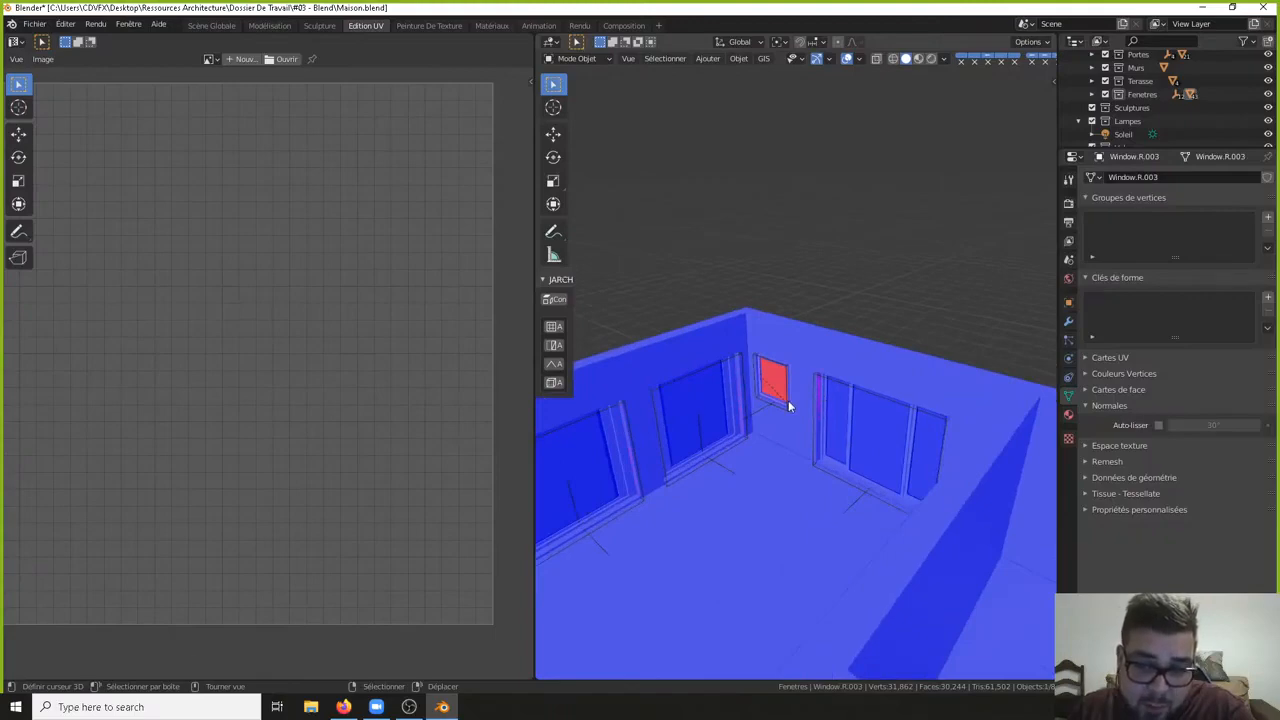
key(KP_Decimal)
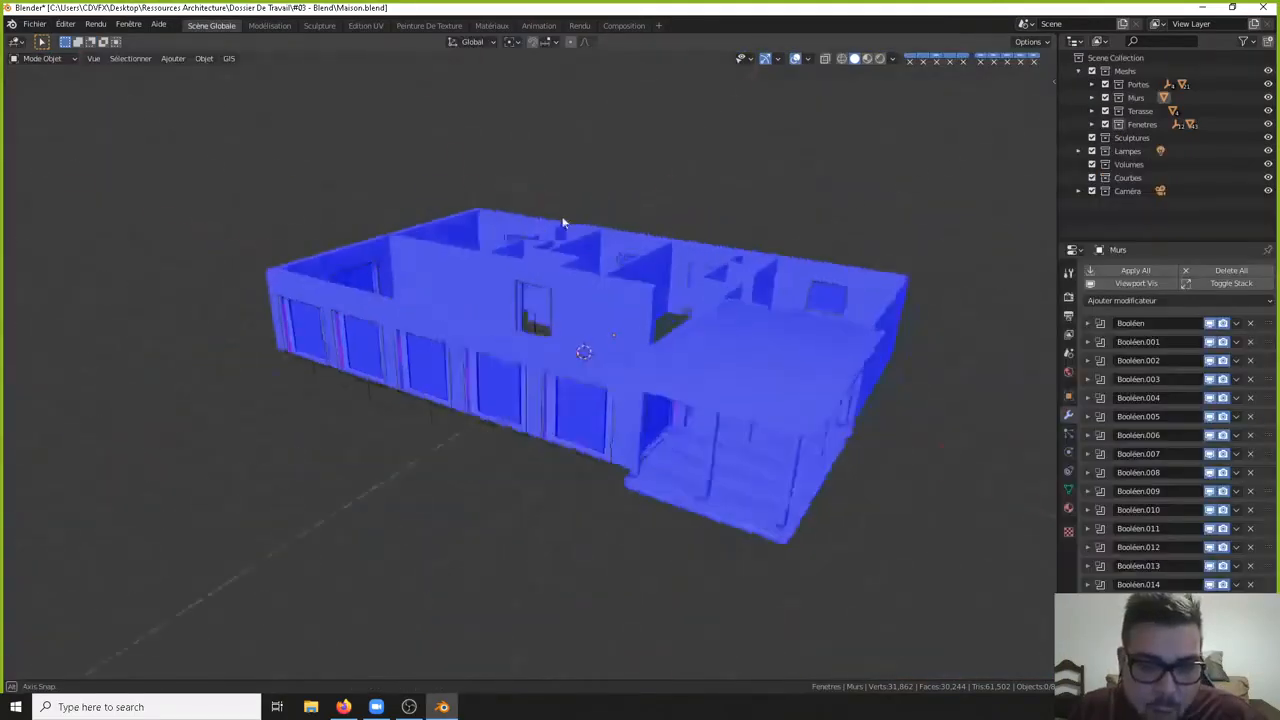
- Open the Murs wall mesh in Edit Mode and bring the interior partitions into close view
middle_drag(563, 220, 606, 276)
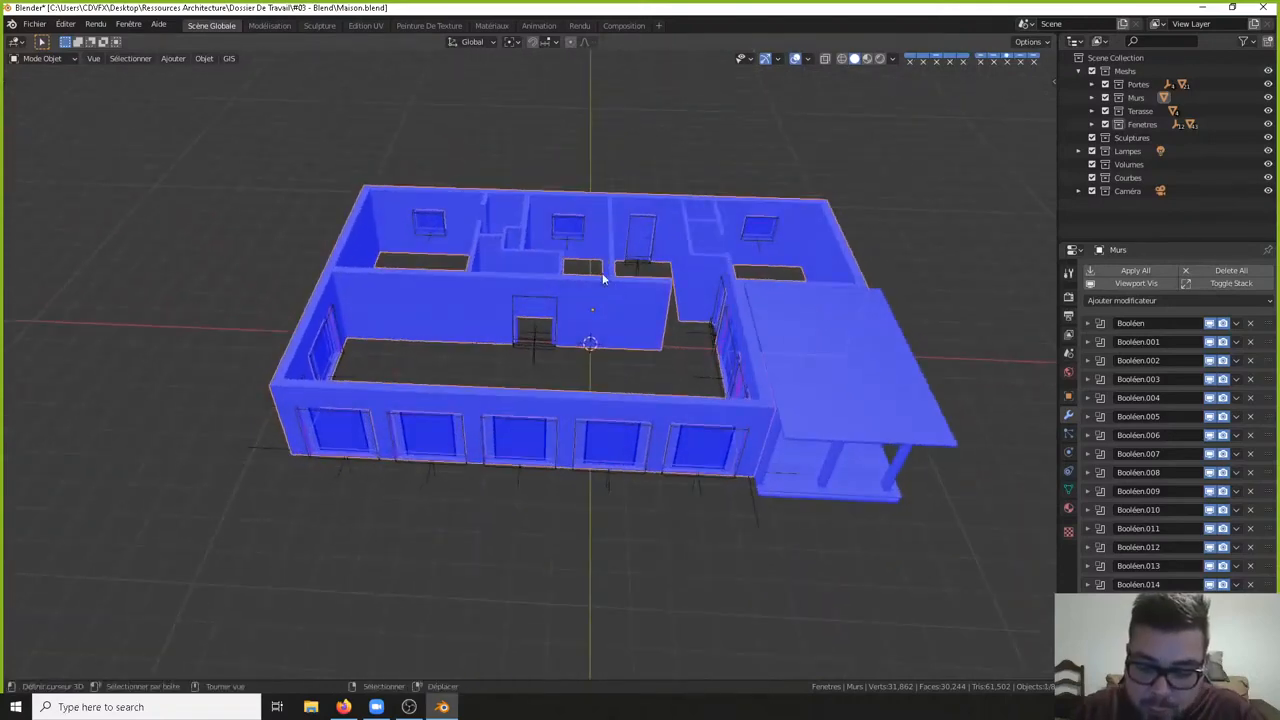
key(Tab)
scroll(586, 343, up, 6)
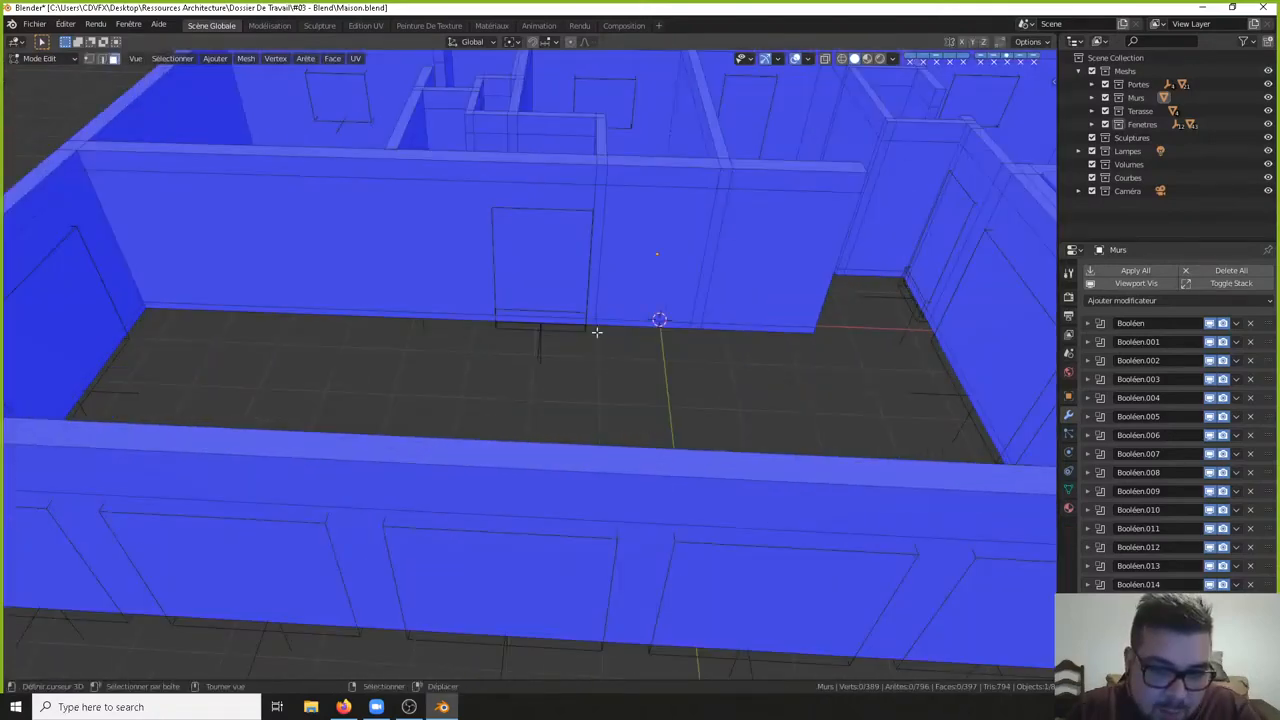
middle_drag(562, 312, 610, 402)
scroll(419, 430, up, 5)
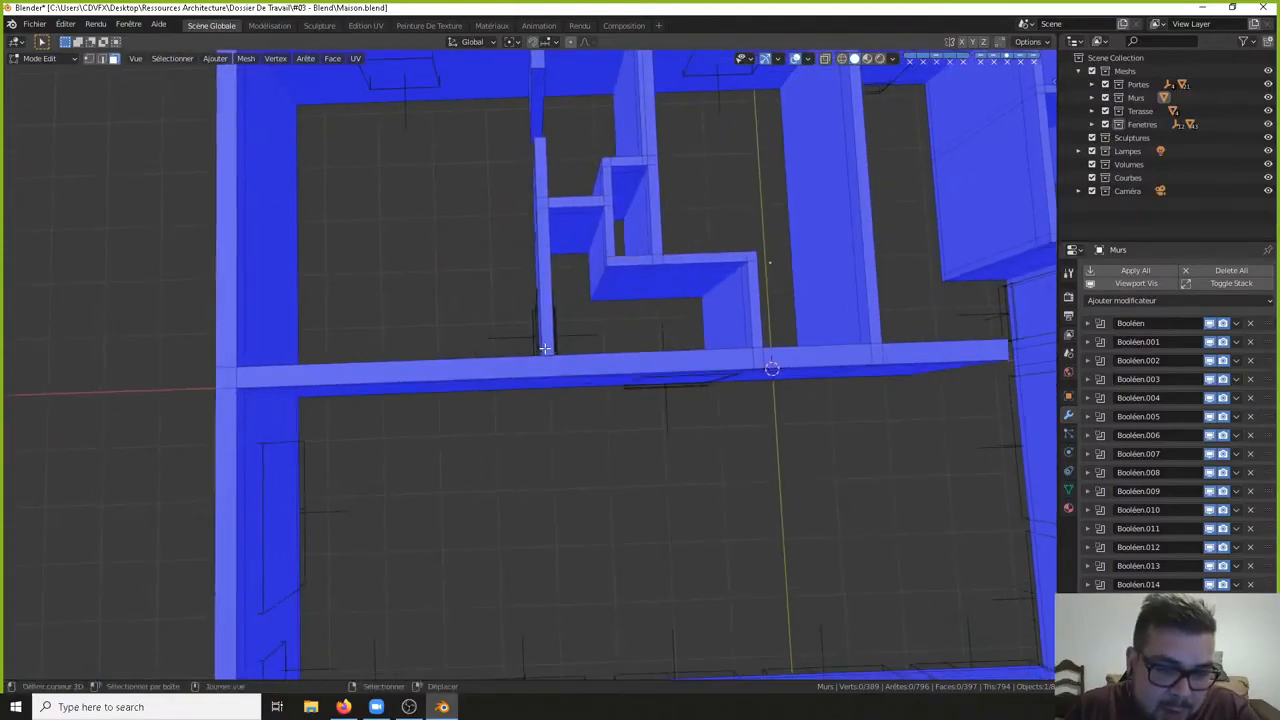
- Select the top and side faces of the short interior partition section around the door opening and delete them
click(595, 328)
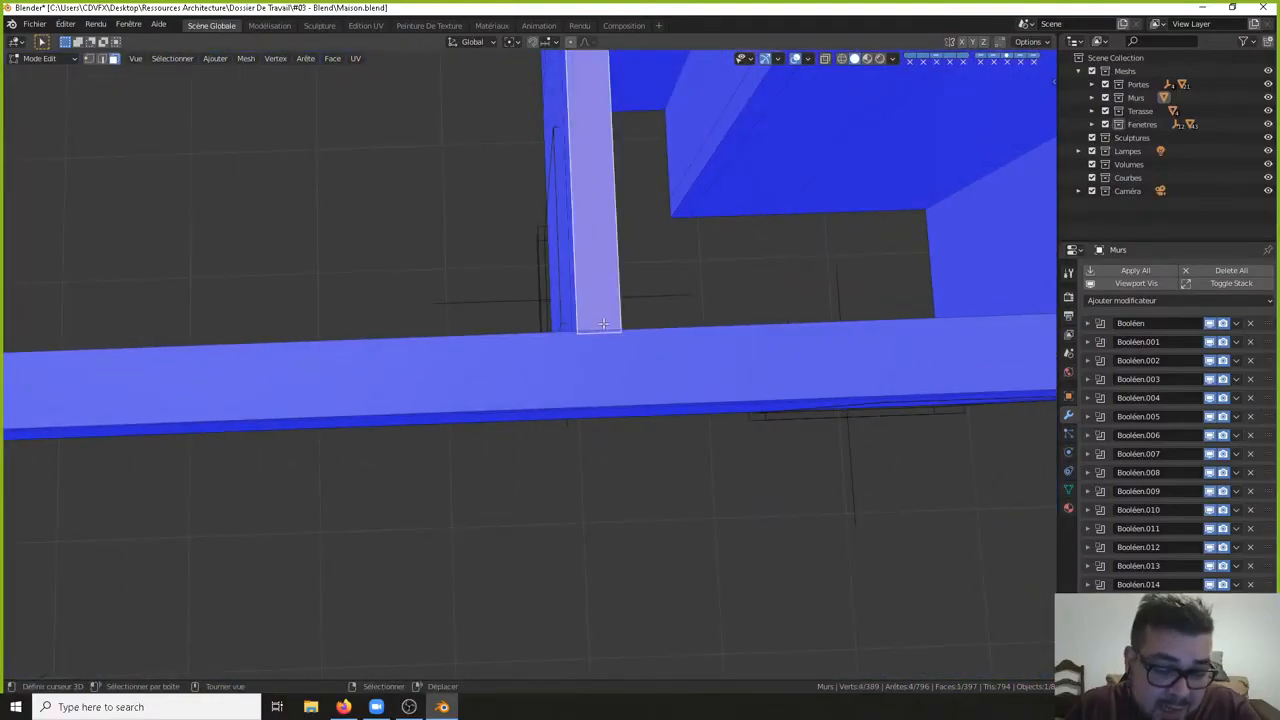
key(g)
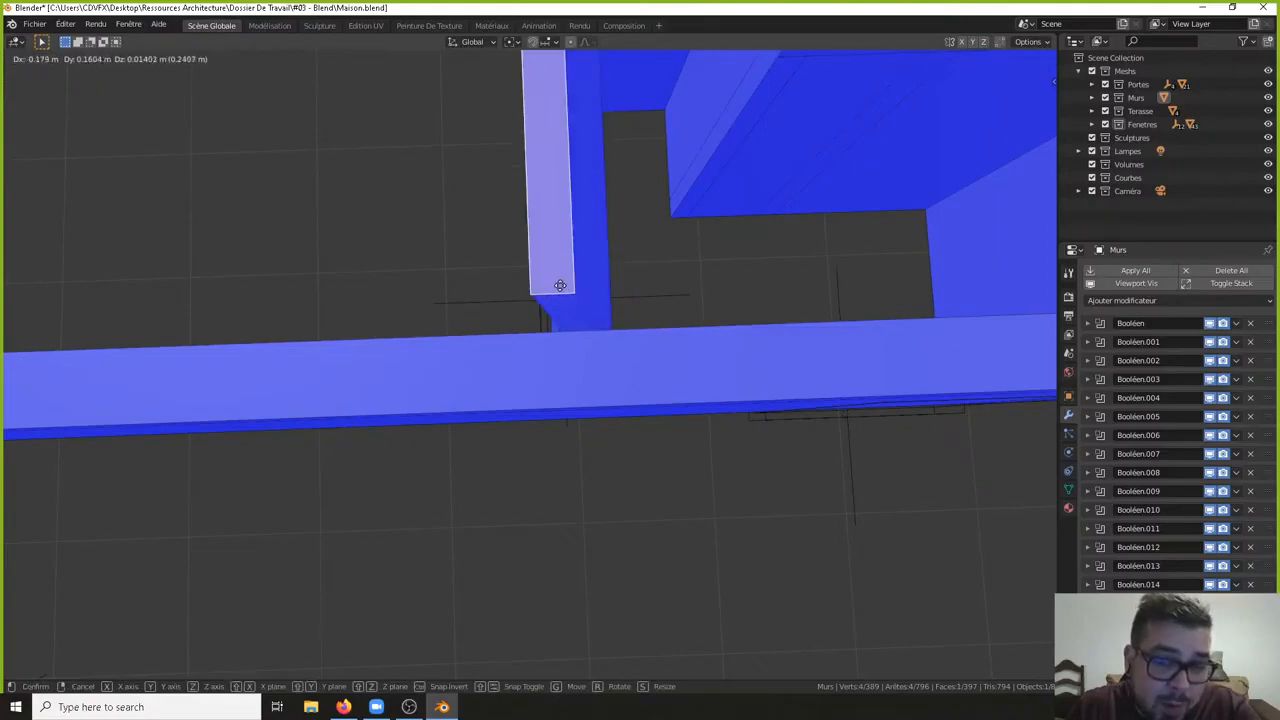
click(560, 285)
scroll(580, 289, down, 5)
middle_drag(580, 289, 708, 212)
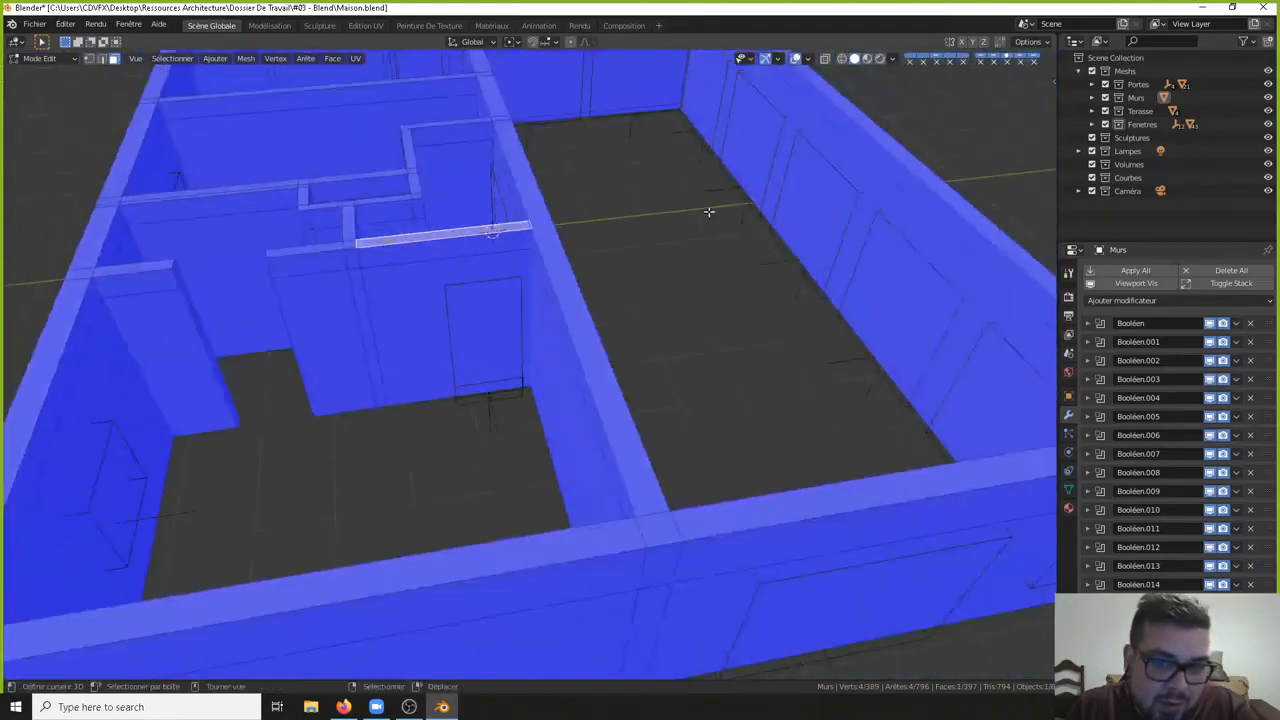
shift+click(423, 310)
middle_drag(451, 355, 603, 304)
shift+click(573, 281)
shift+click(580, 304)
scroll(617, 310, up, 3)
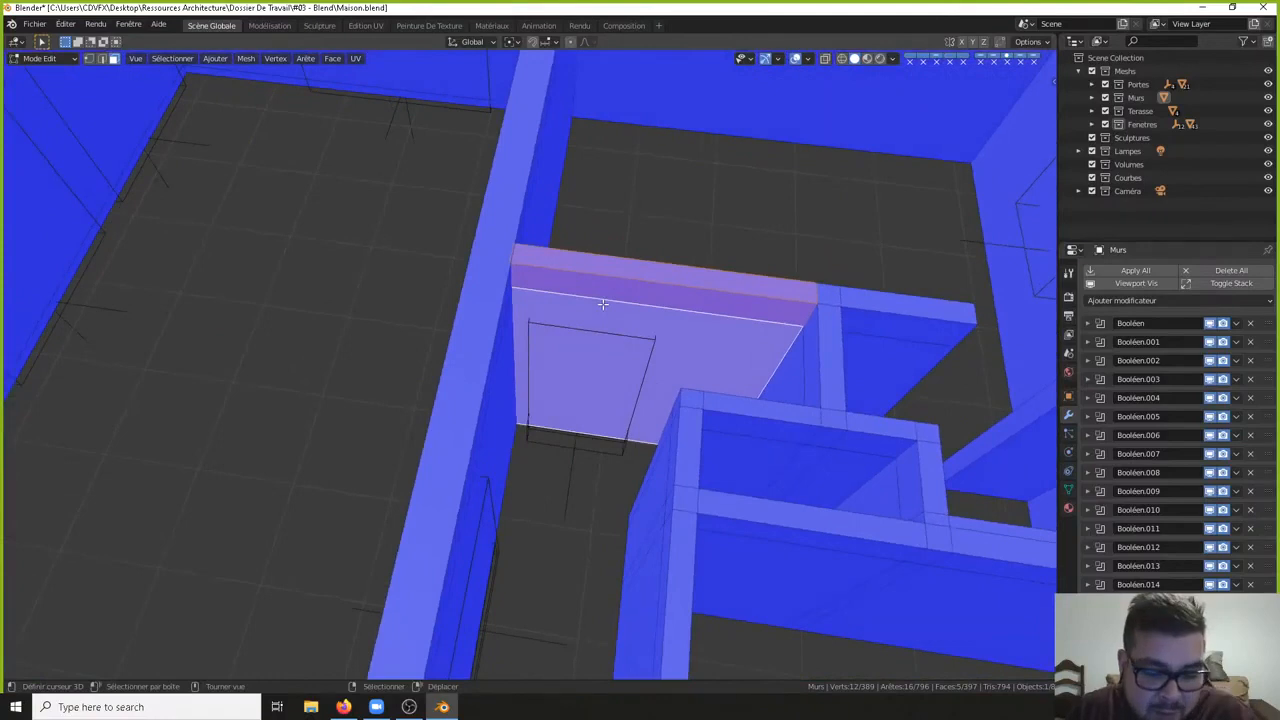
key(x)
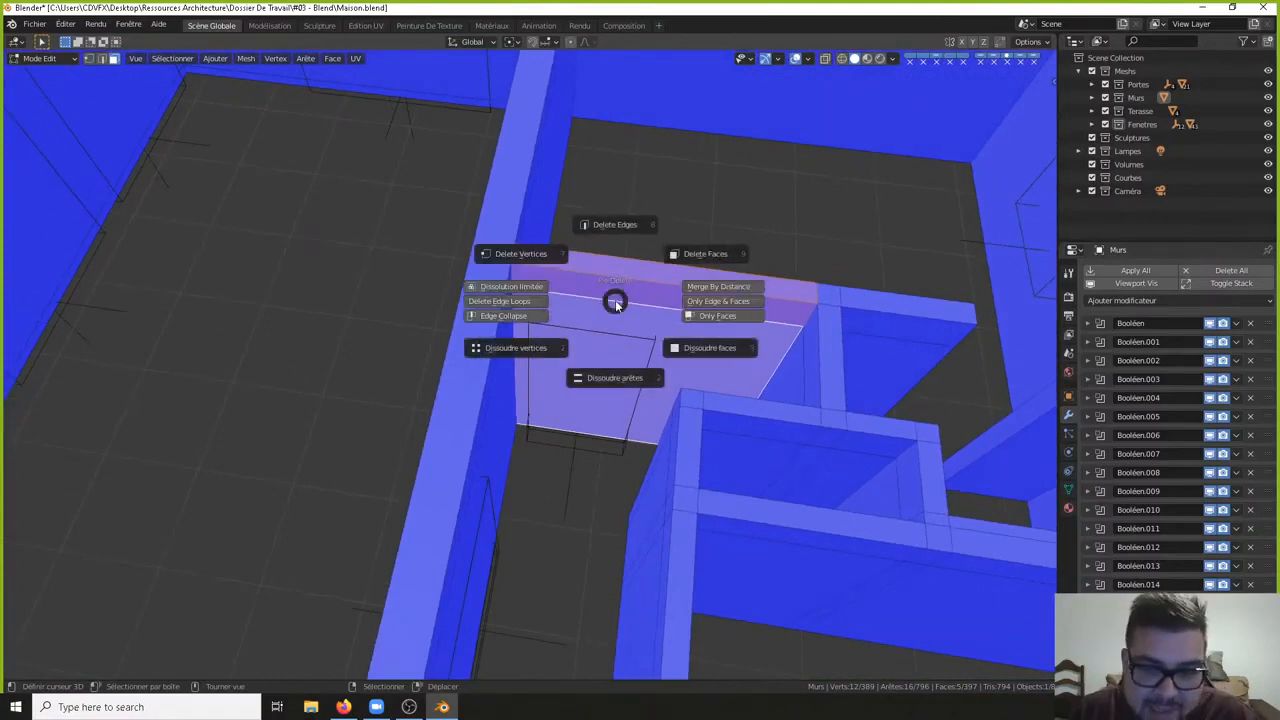
click(716, 256)
- Delete the leftover floor-level face of the removed partition section in the Murs mesh
mouse_move(642, 309)
middle_down()
mouse_move(686, 311)
mouse_move(657, 304)
middle_up()
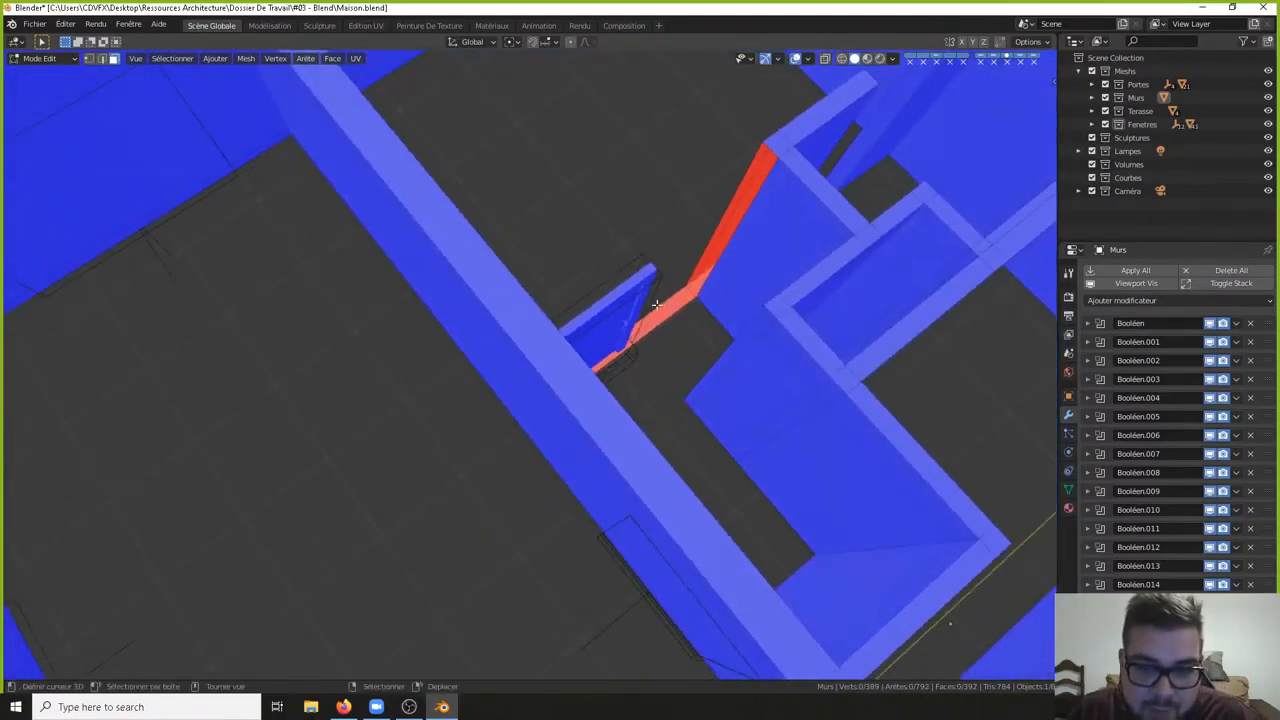
key(x)
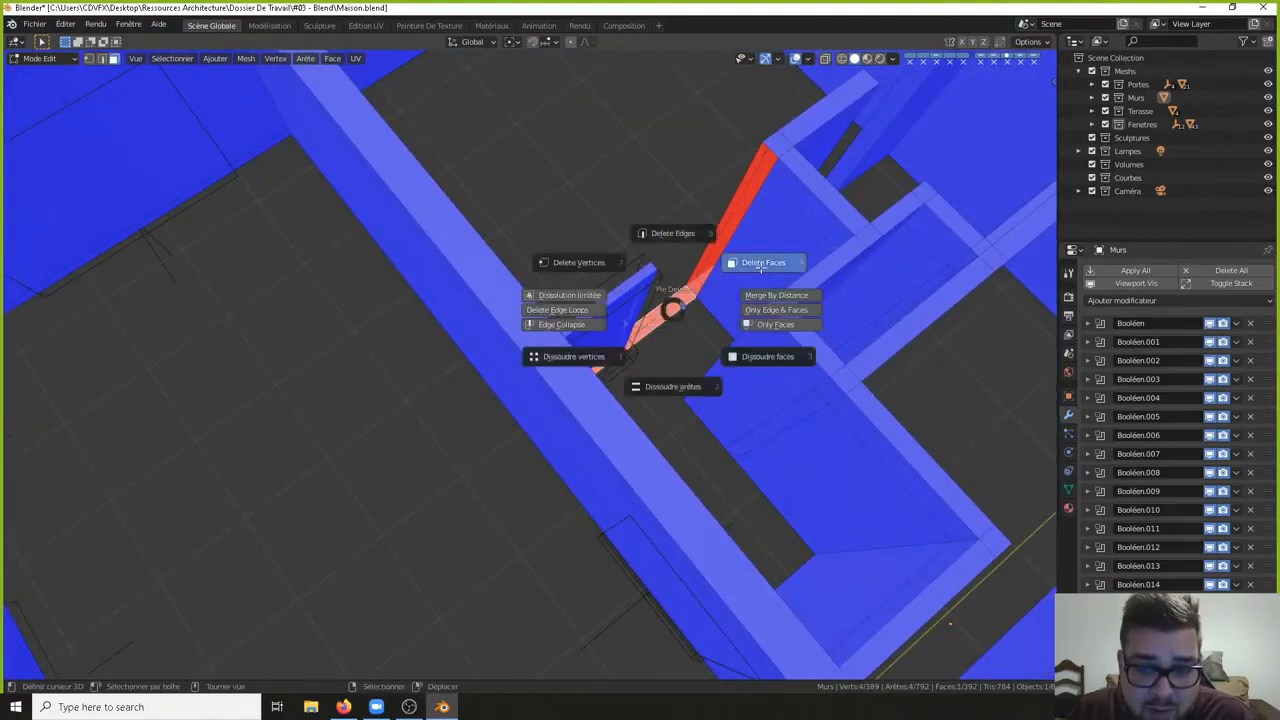
click(740, 268)
middle_drag(740, 268, 691, 263)
key(KP_7)
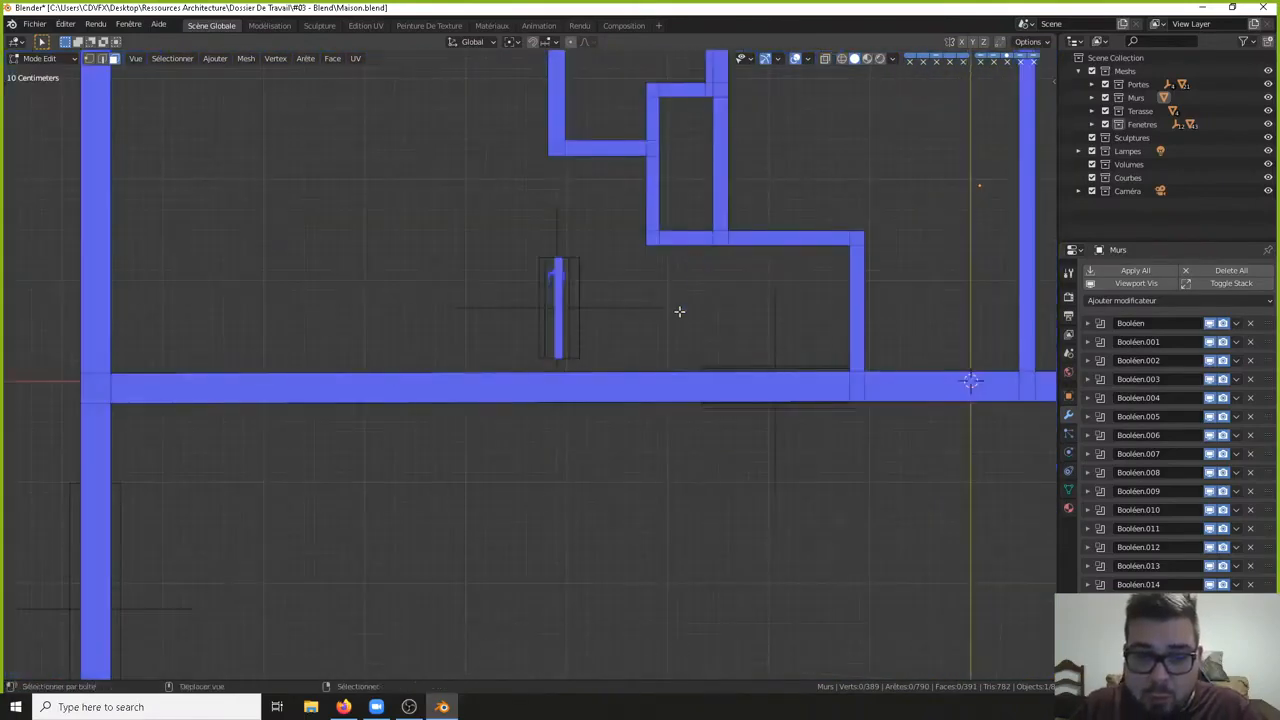
- In top view with edge selection active, copy the X coordinate of the outer edge at the interior partition's corner
shift+middle_drag(677, 309, 650, 386)
middle_drag(563, 434, 651, 406)
key(KP_7)
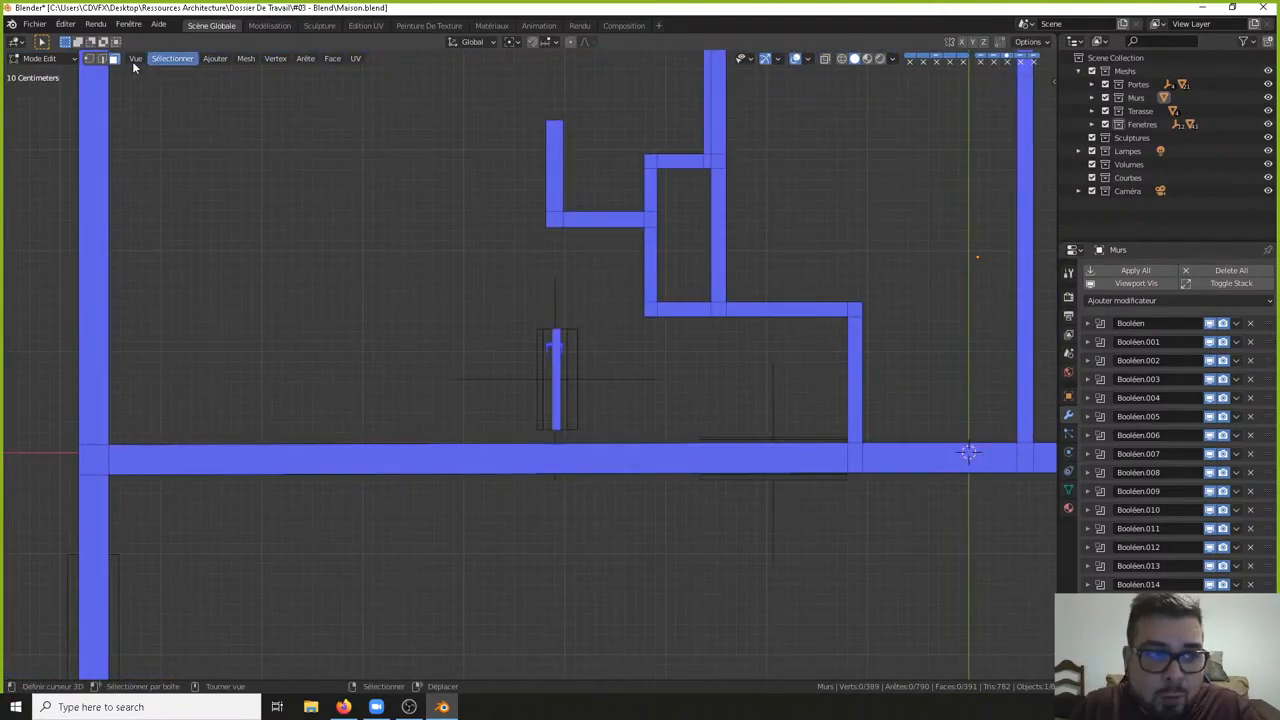
click(101, 58)
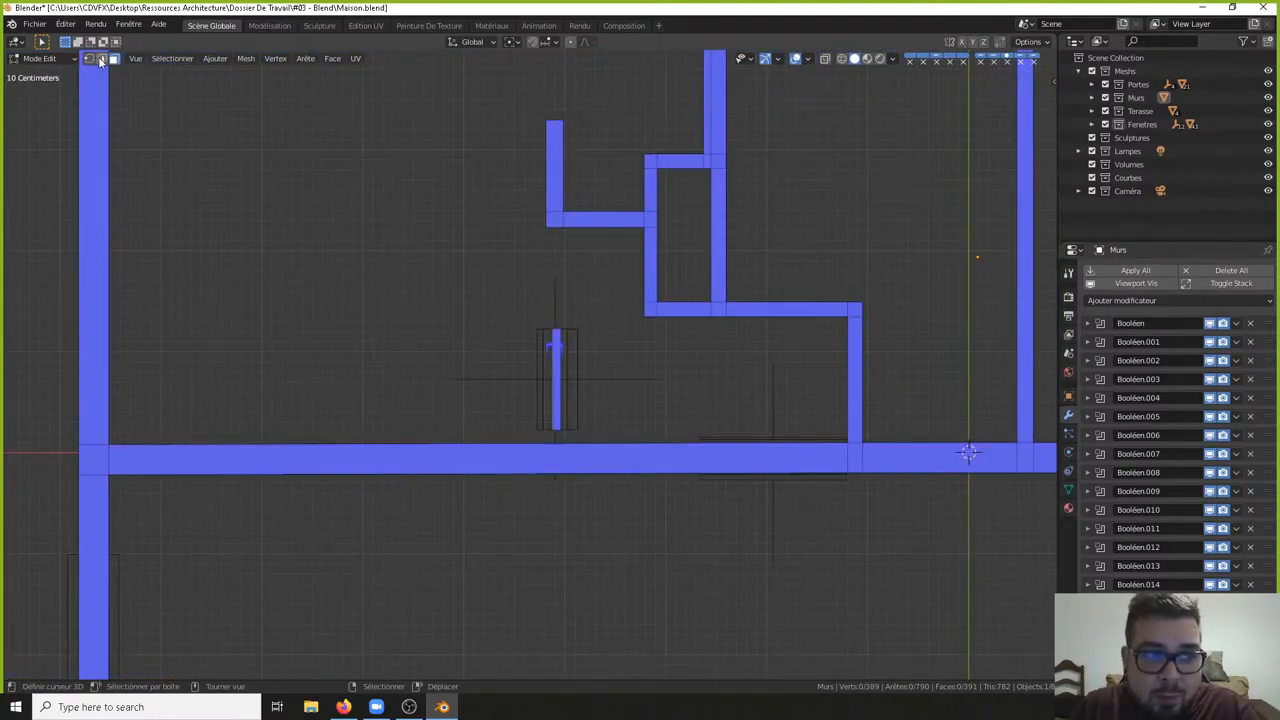
click(554, 222)
key(n)
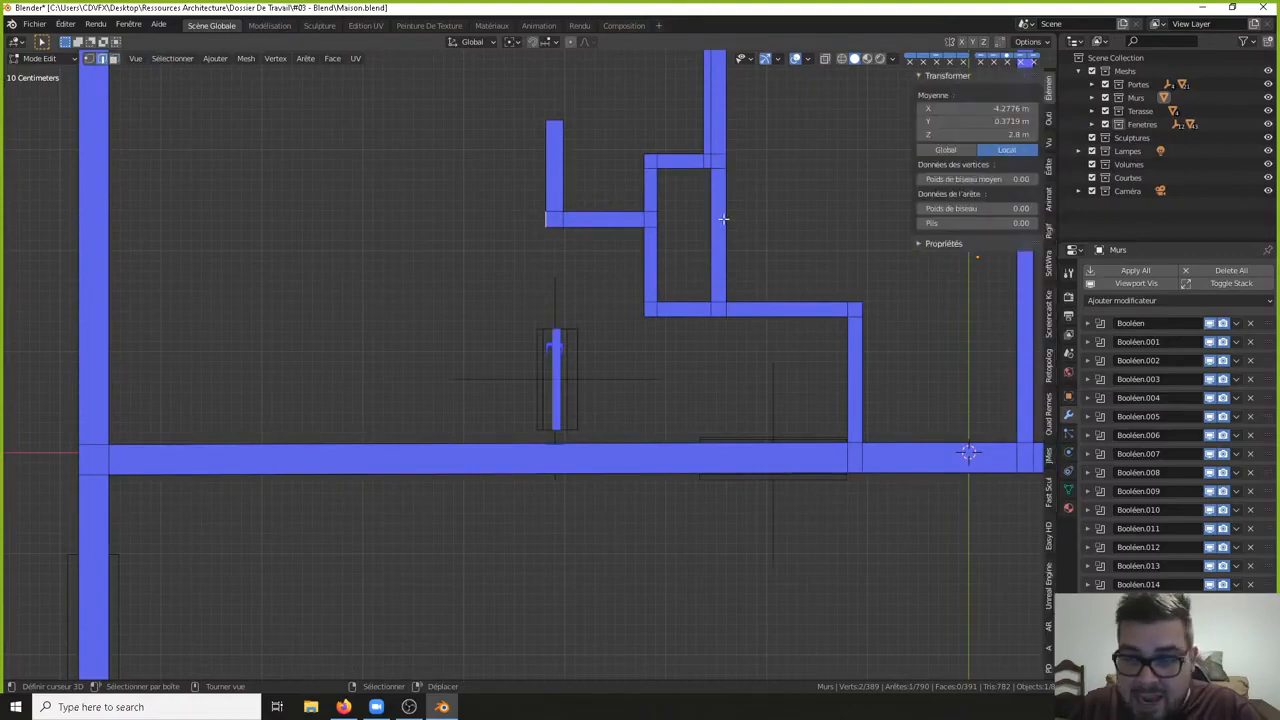
click(1000, 108)
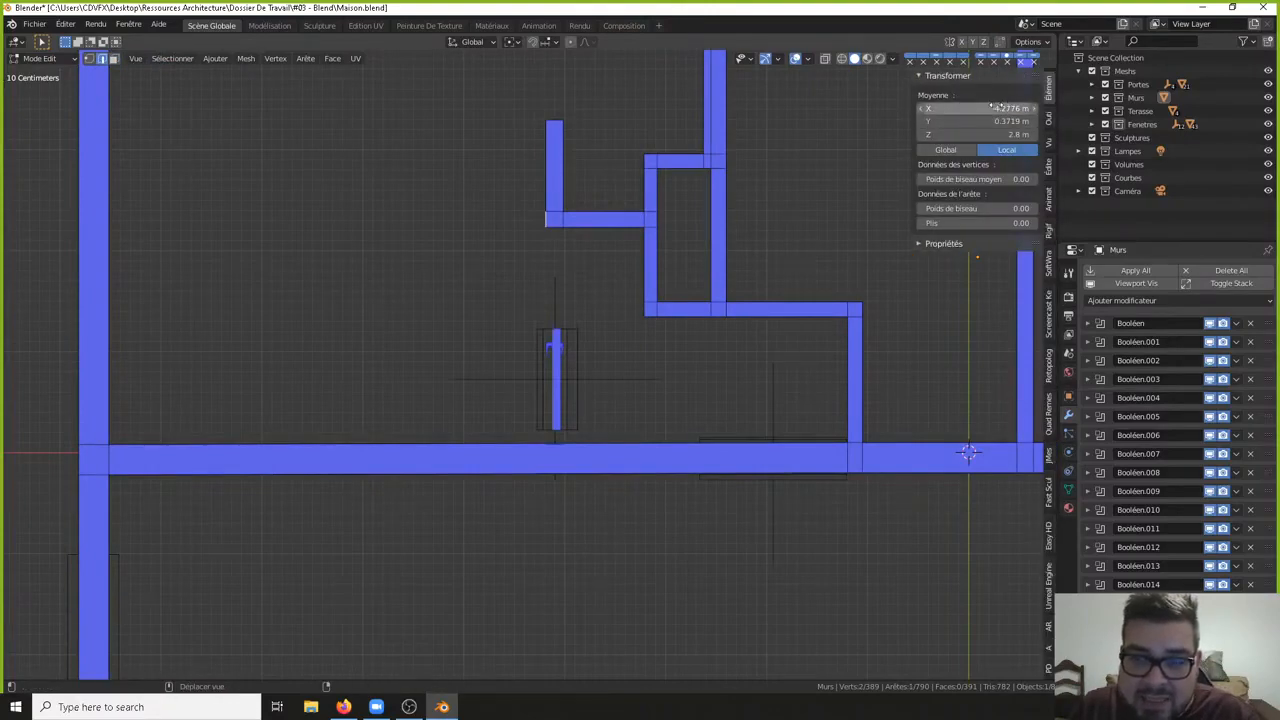
click(996, 107)
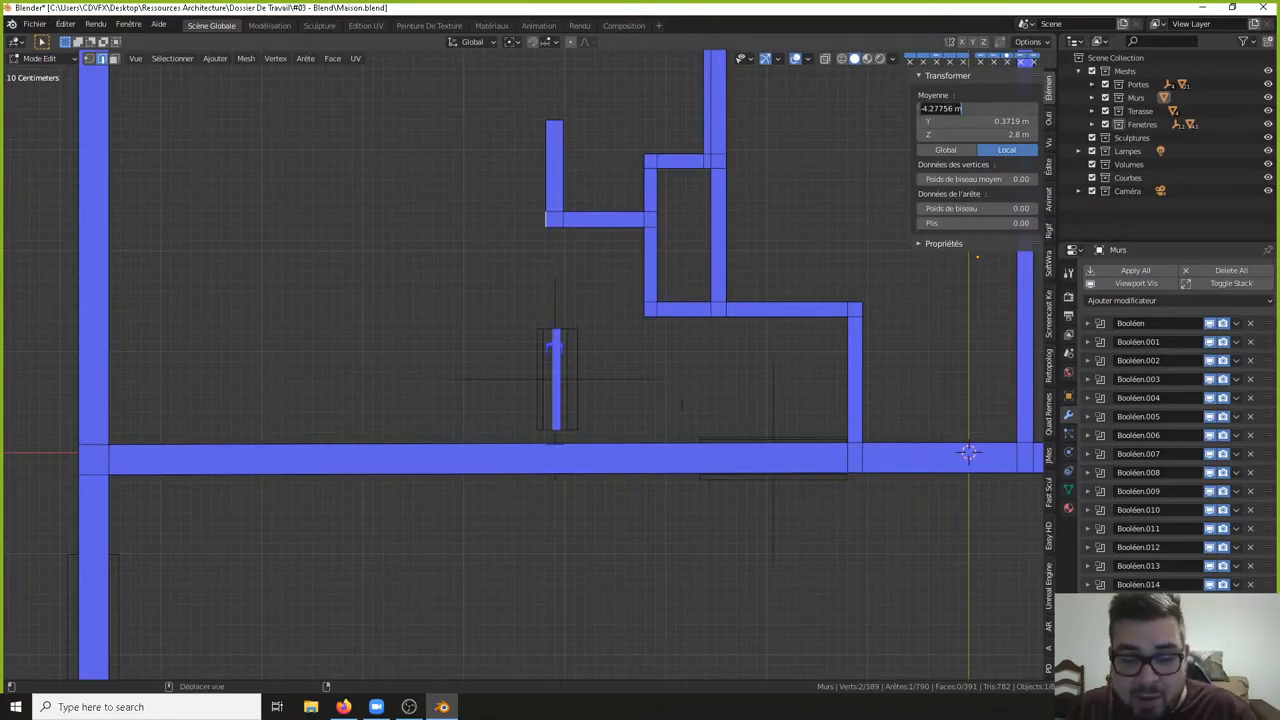
click(607, 447)
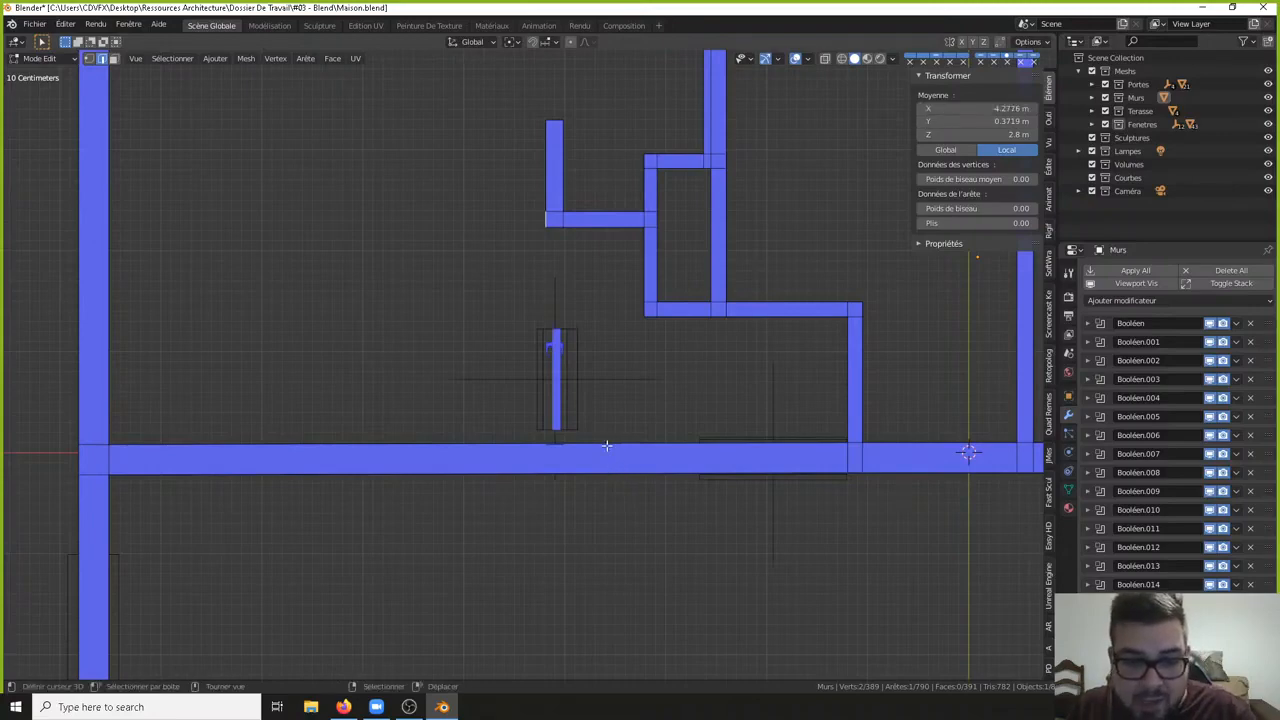
- Add a loop cut across the long wall facing the partition and set its X position to -4.27756 m
key(ctrl+r)
click(597, 455)
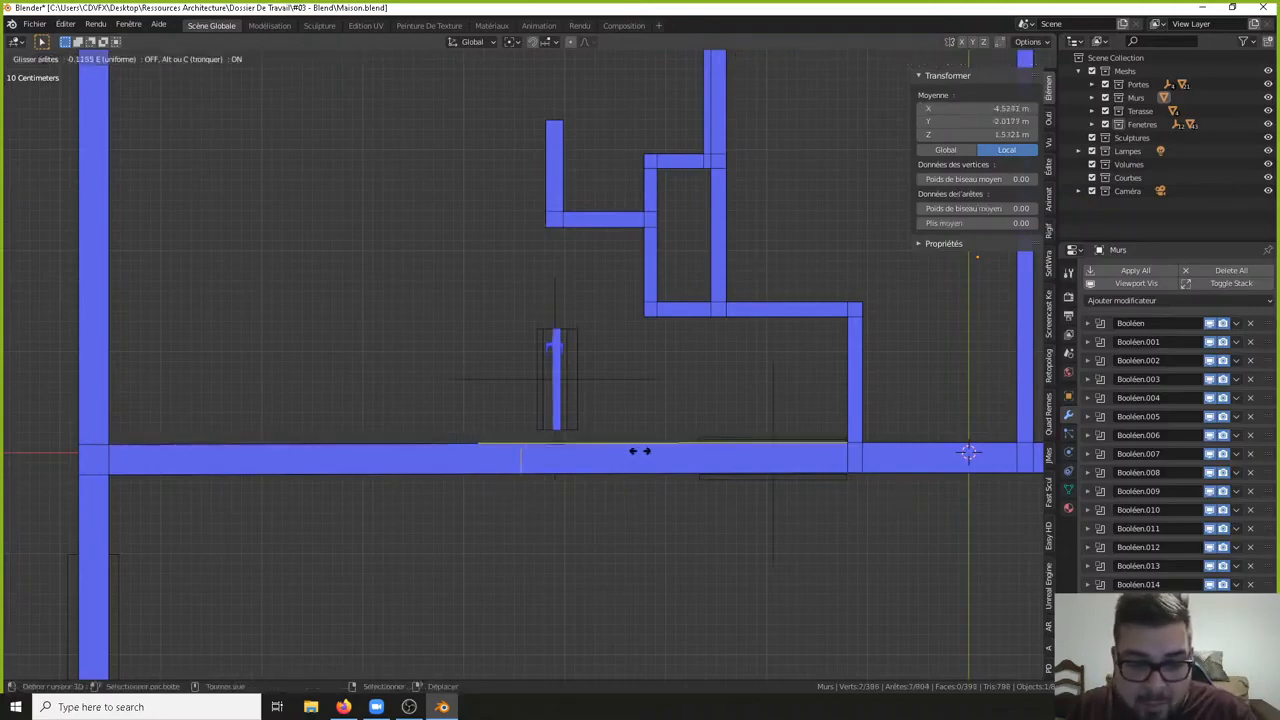
click(670, 445)
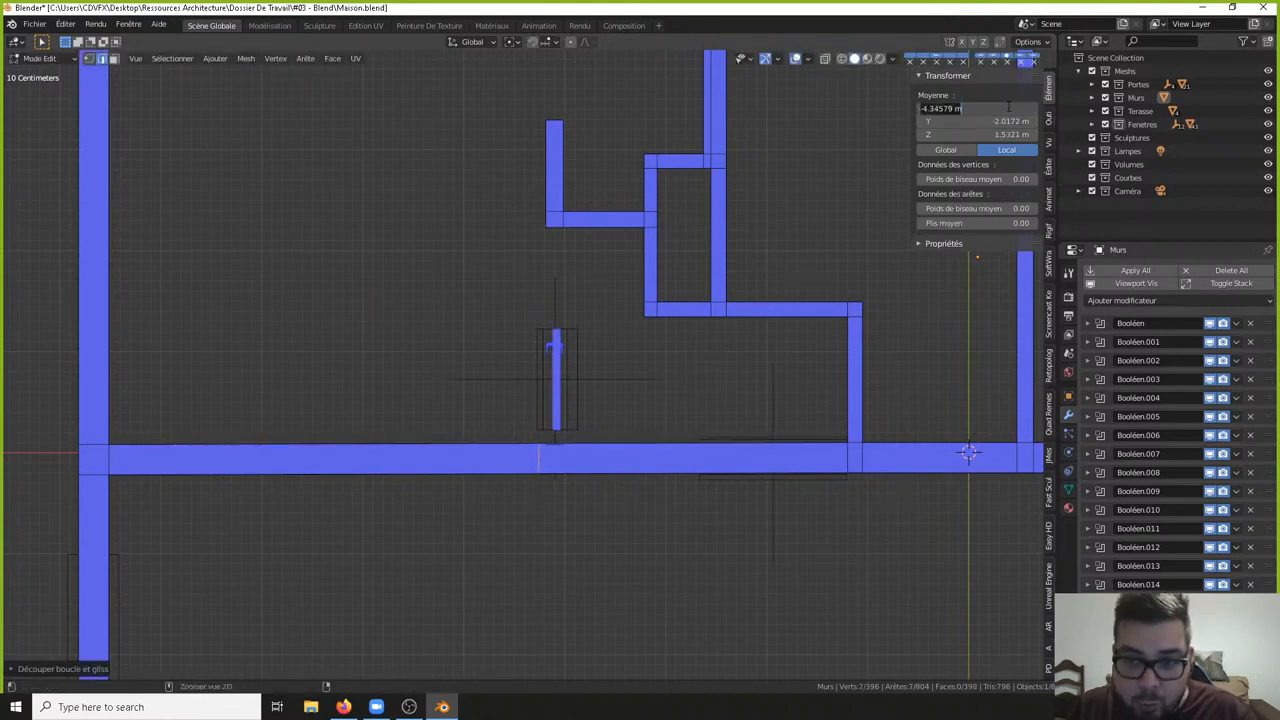
key(ctrl+v)
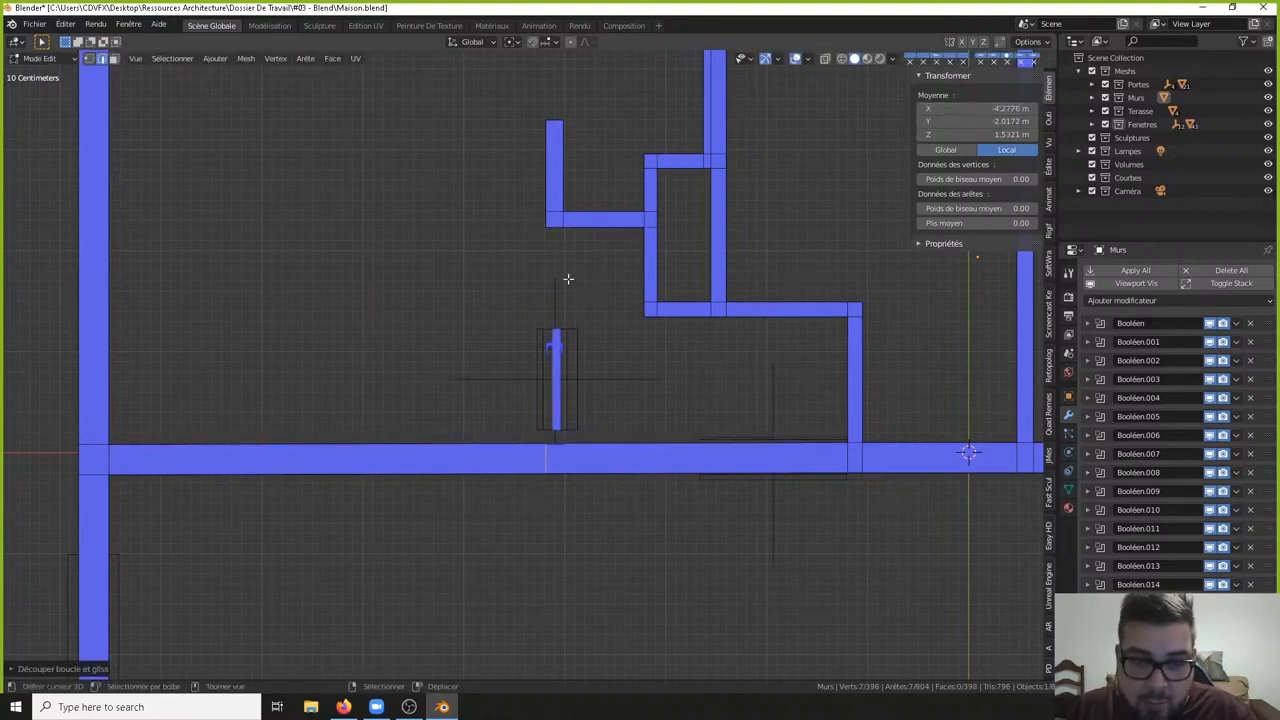
- Copy the X coordinate of the partition corner's inner edge and add a second long-wall loop cut at X -4.10422 m
click(563, 215)
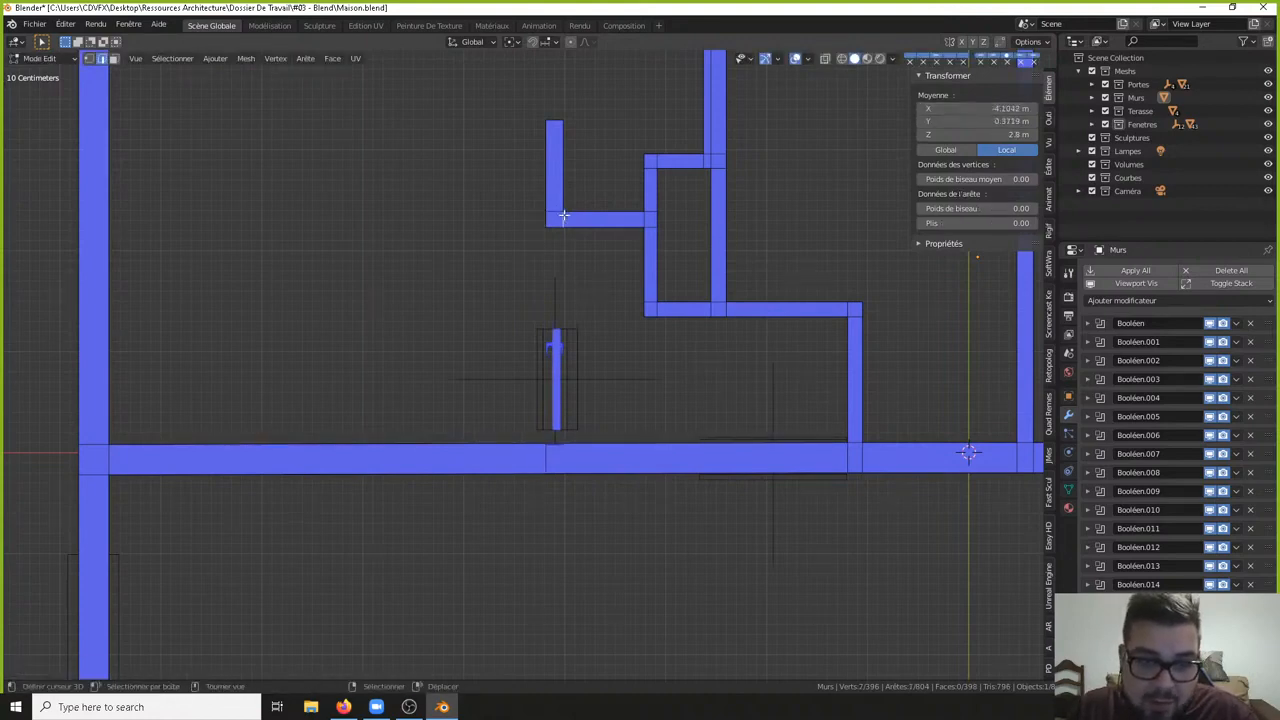
click(1000, 108)
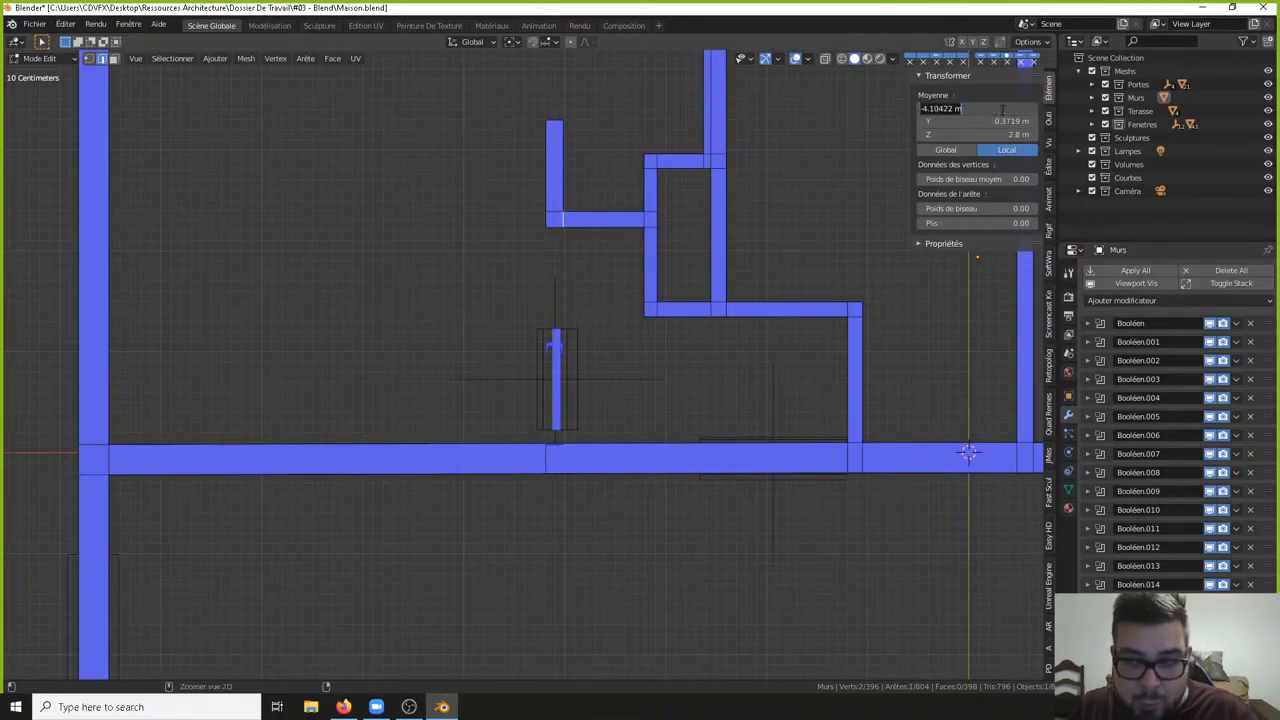
click(714, 400)
key(ctrl+r)
click(667, 472)
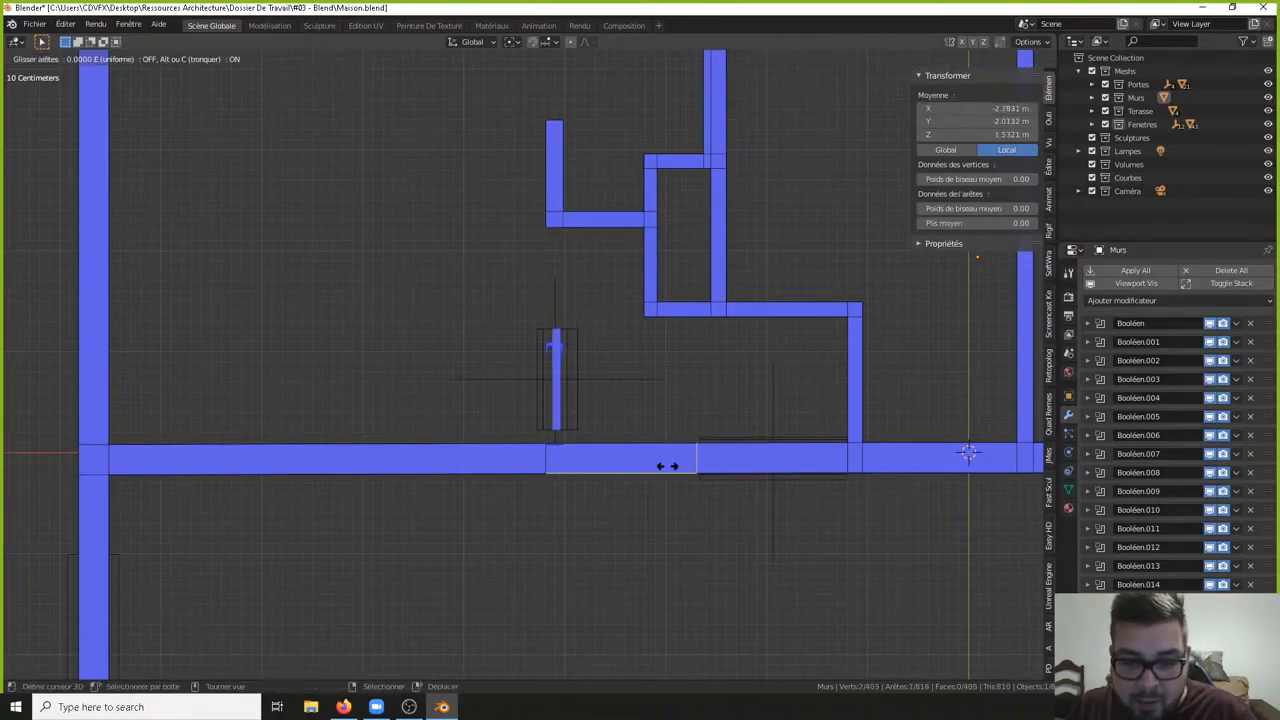
right_click(669, 465)
click(1000, 108)
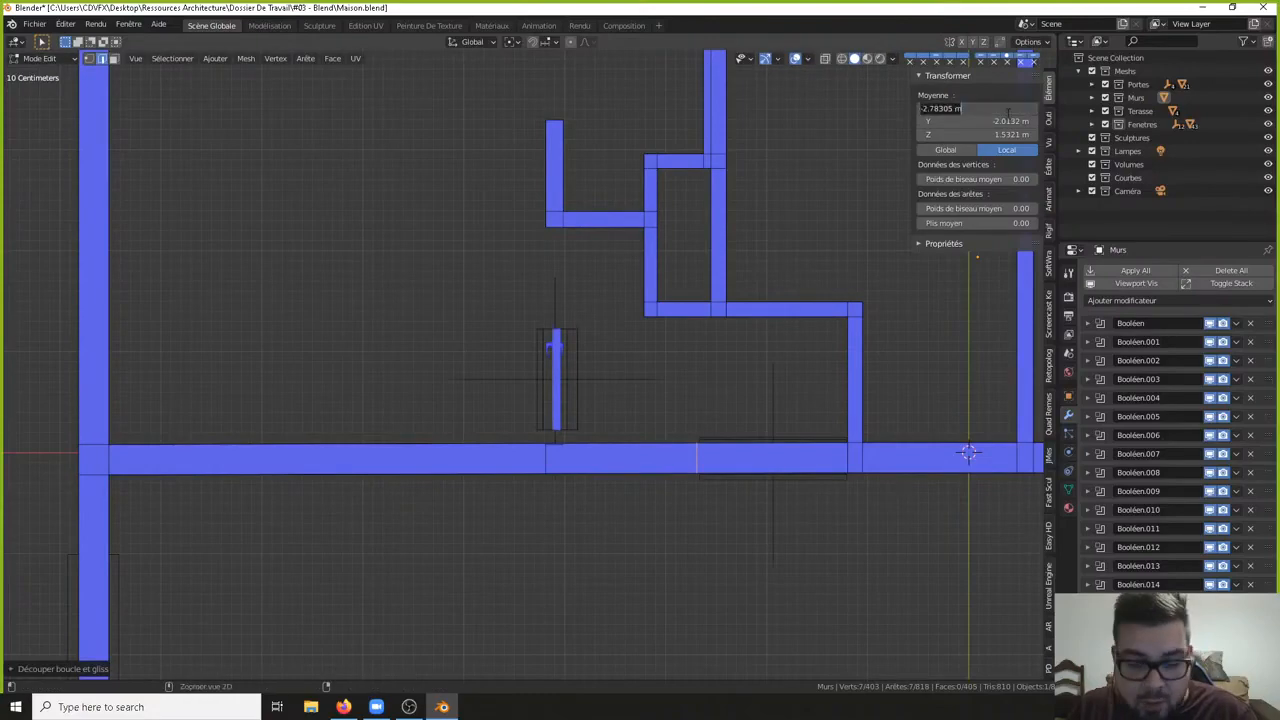
key(Return)
- Delete the long wall's inner faces in the narrow strip between the two new cuts, beside the door
middle_drag(489, 491, 541, 169)
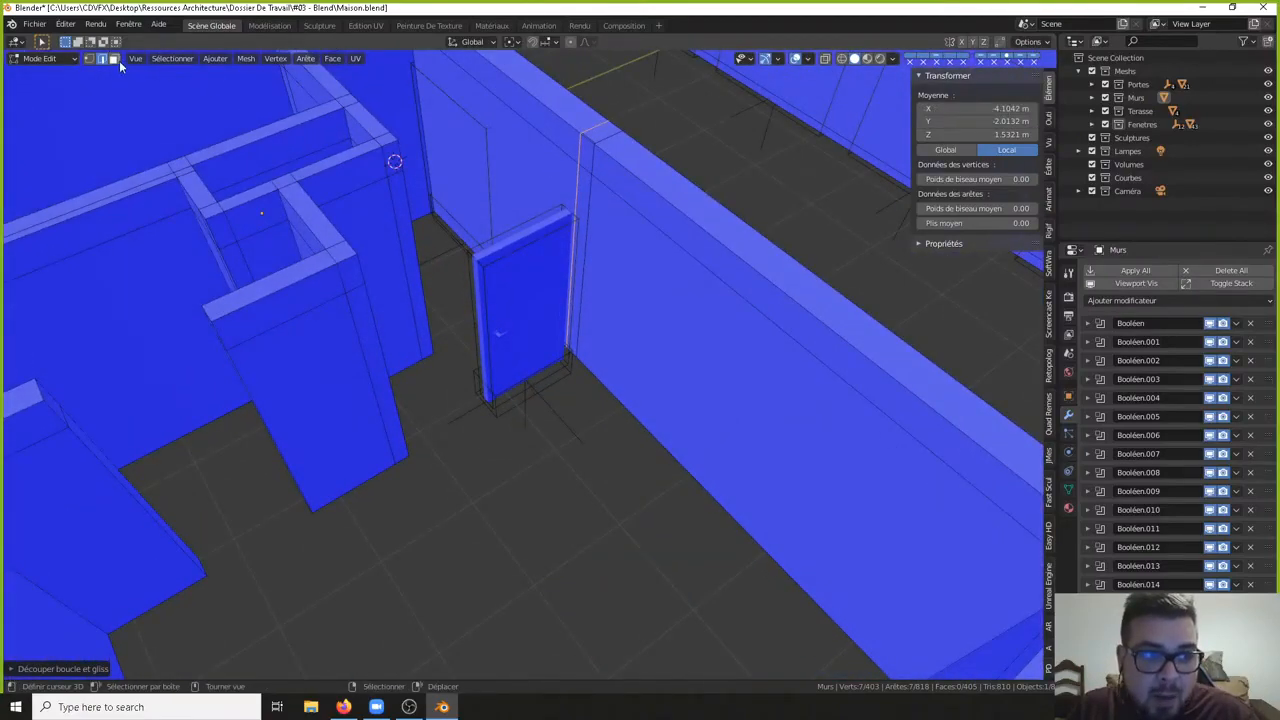
key(alt+a)
right_click(583, 154)
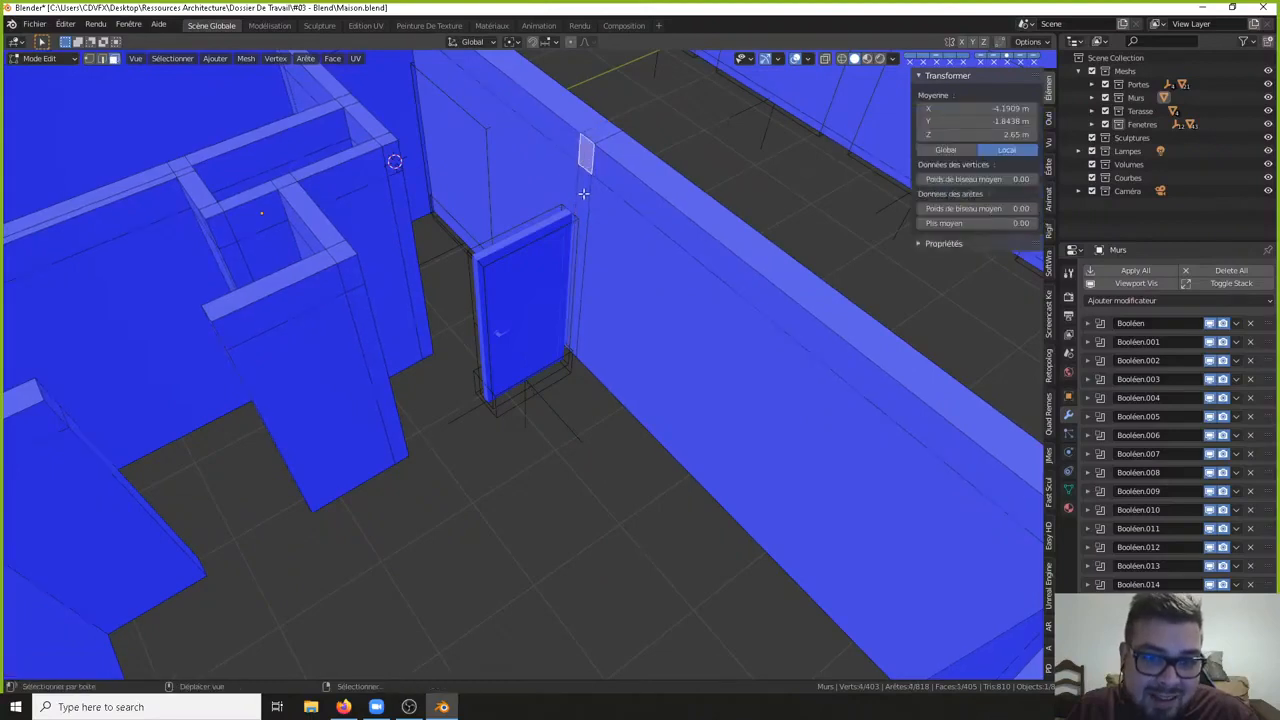
shift+right_click(584, 194)
key(x)
click(657, 137)
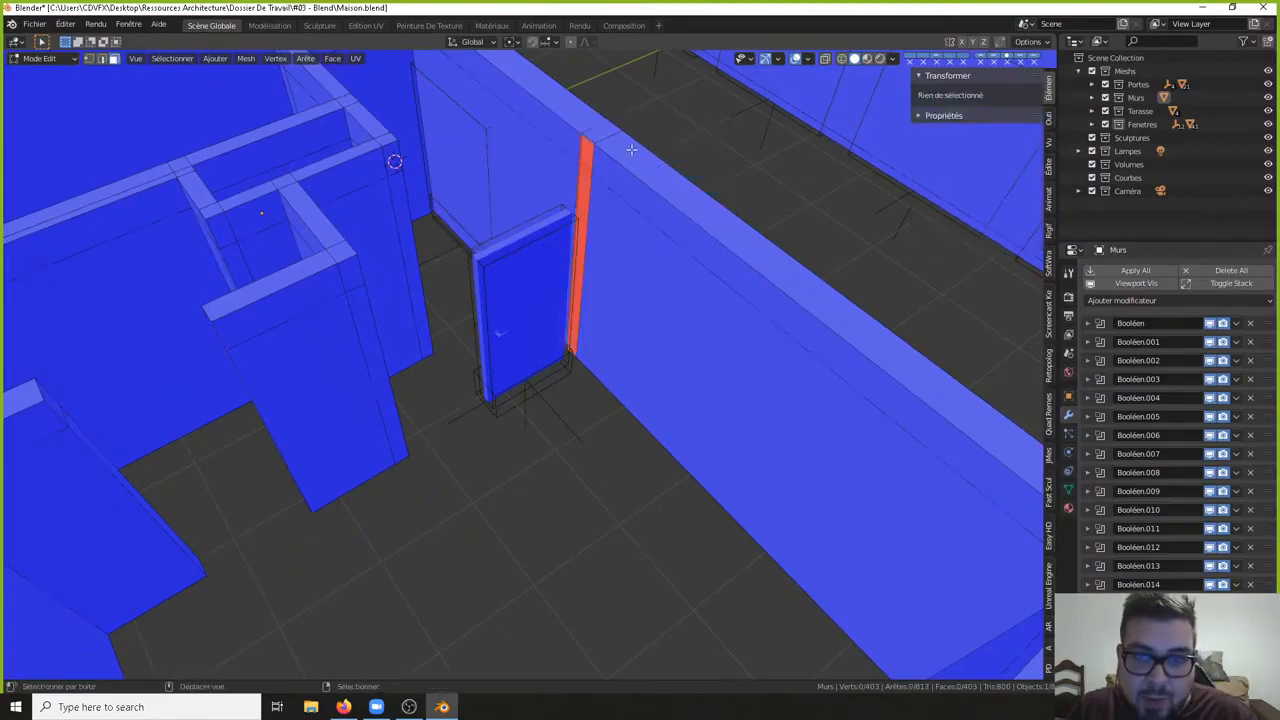
- Delete the long wall's top face between the two cuts and refill the gap from its border edges
middle_drag(600, 300, 569, 392)
scroll(560, 330, up, 3)
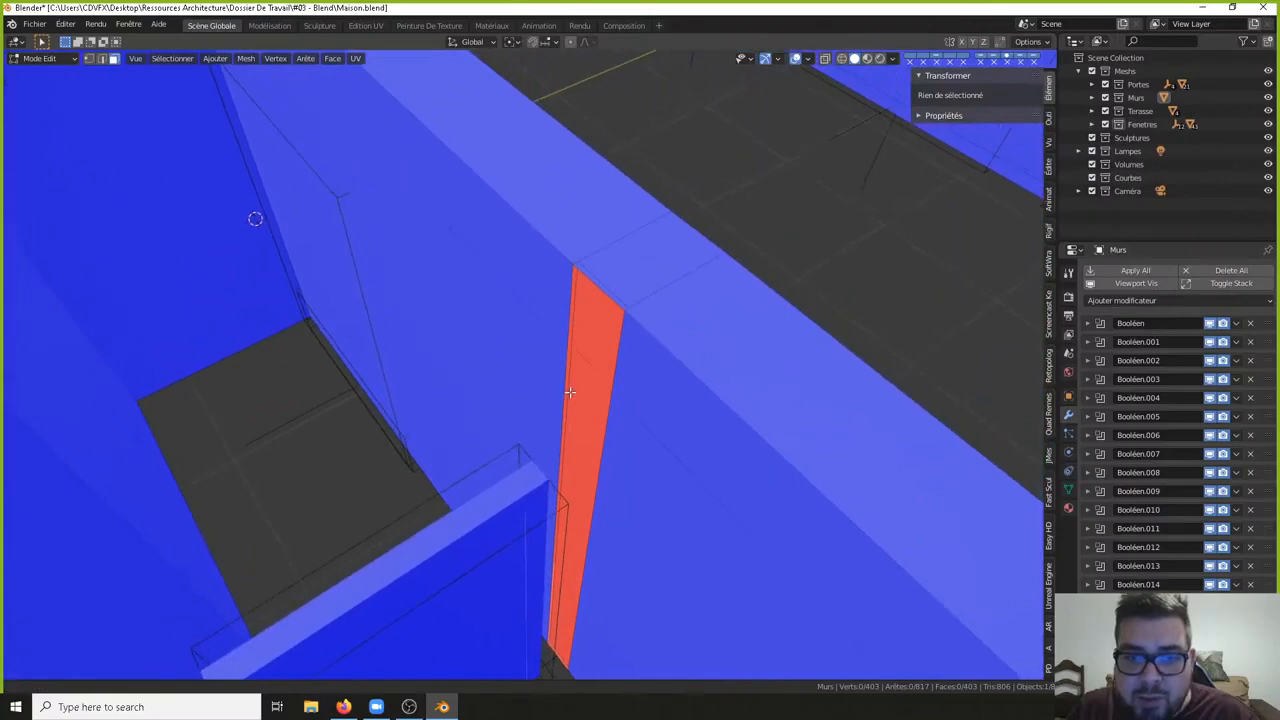
right_click(602, 280)
middle_drag(613, 282, 711, 117)
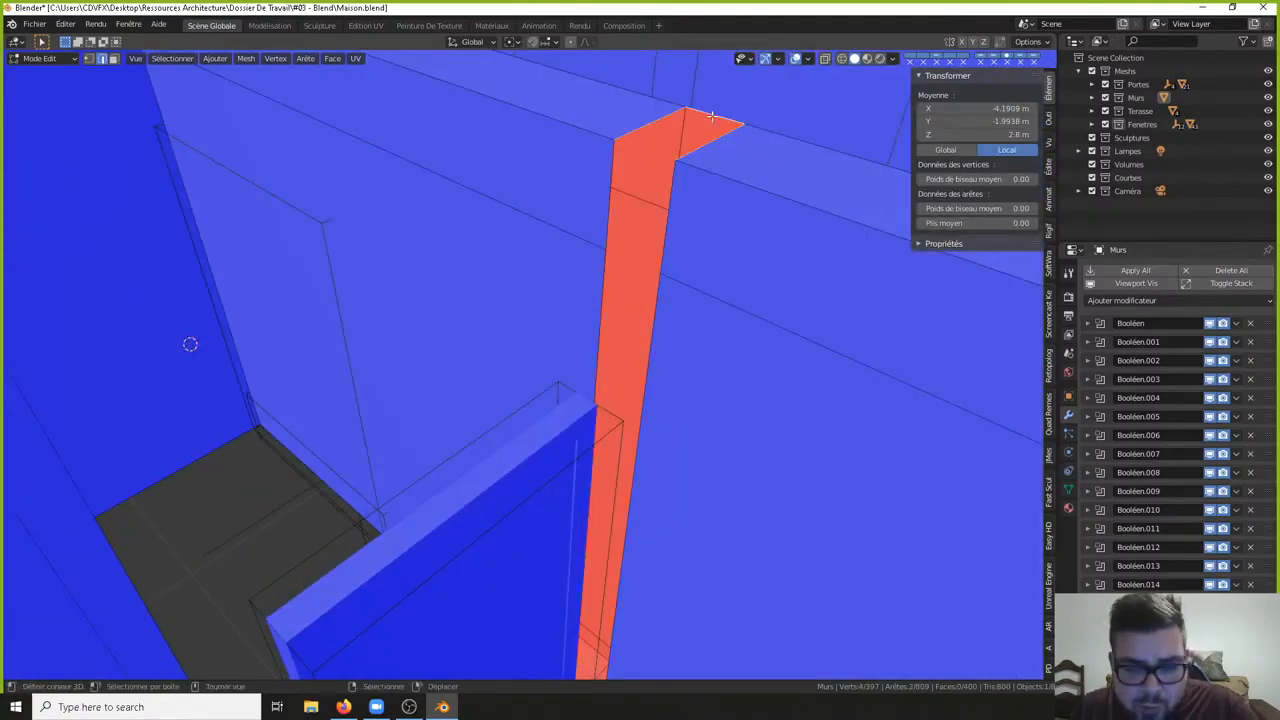
key(x)
click(723, 68)
- Fill the lower and upper faces on the partition's first side, spanning the gap from the corner to the long wall
middle_drag(717, 200, 660, 212)
click(627, 216)
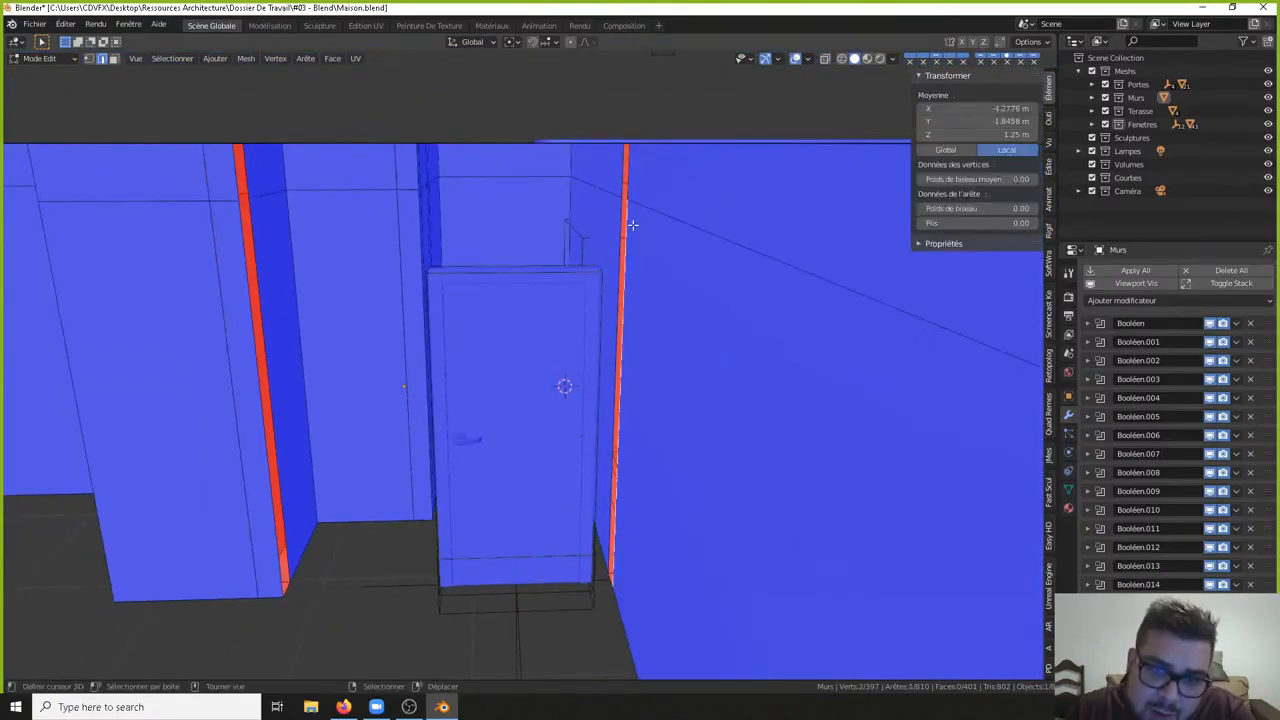
shift+click(243, 310)
key(f)
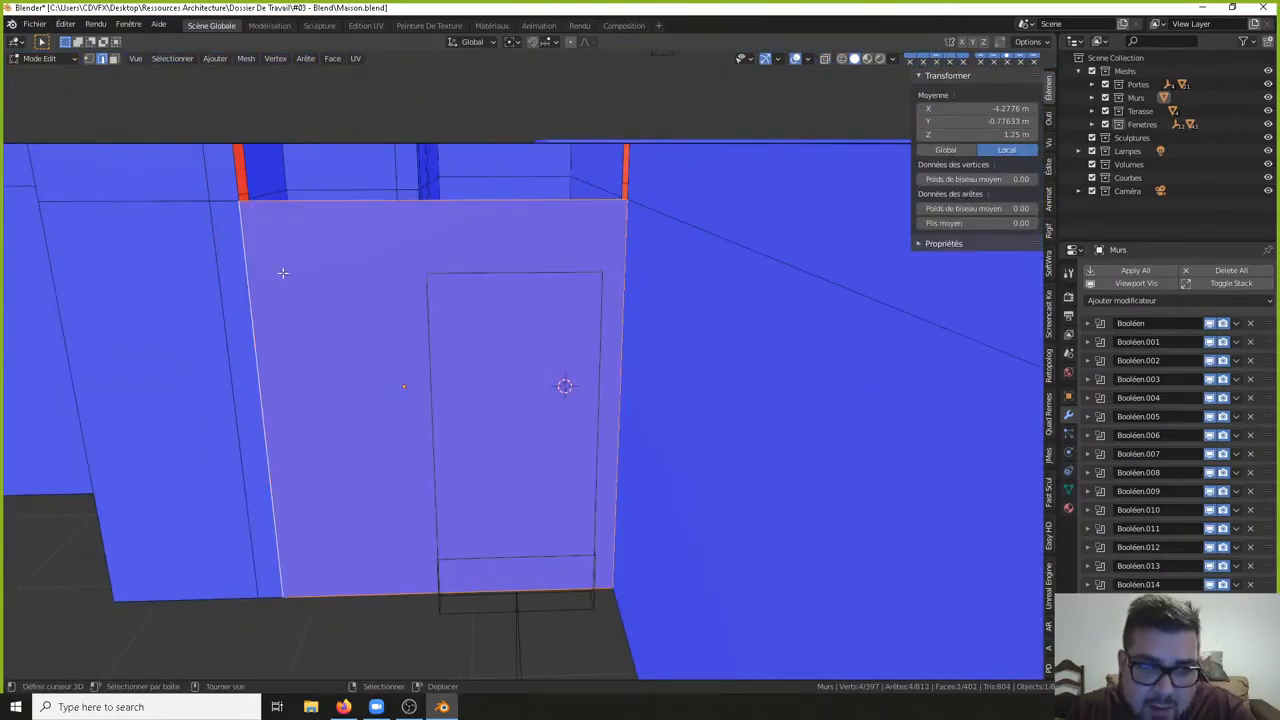
middle_drag(283, 274, 590, 277)
click(388, 338)
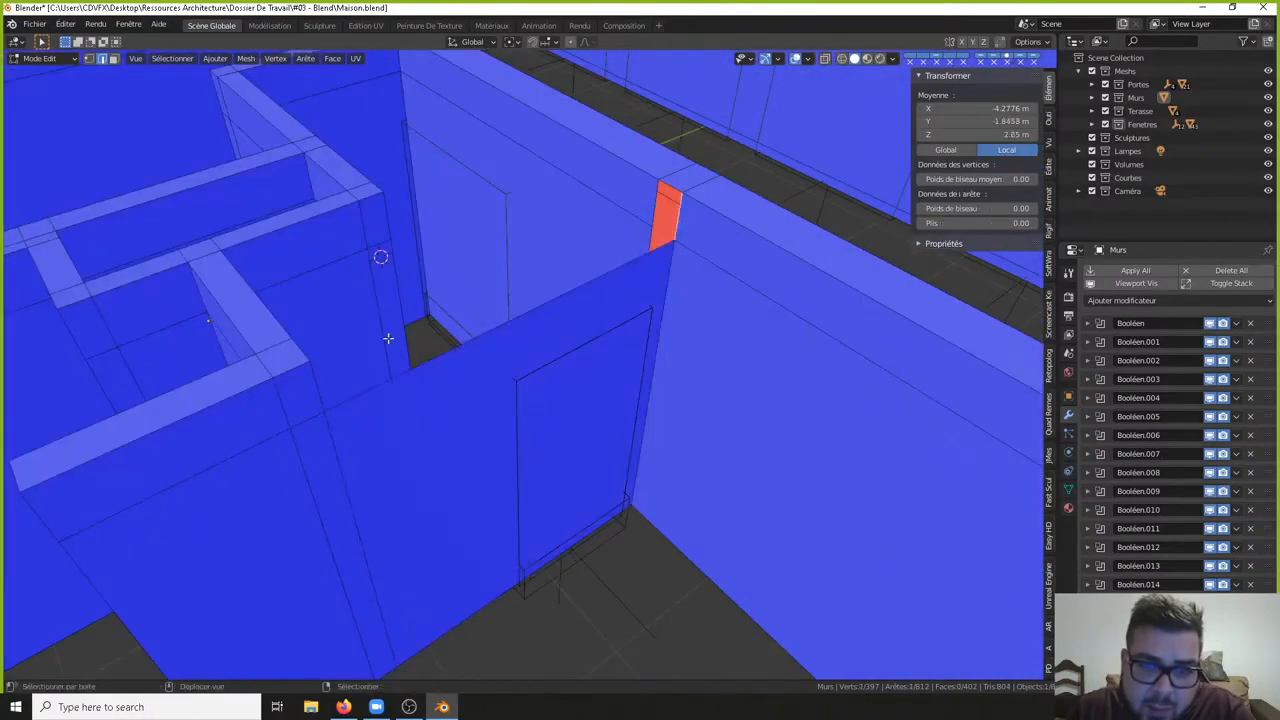
shift+click(320, 385)
key(f)
- Fill the top face of the rebuilt partition between the long wall and the partition corner
middle_drag(320, 385, 777, 226)
shift+click(650, 147)
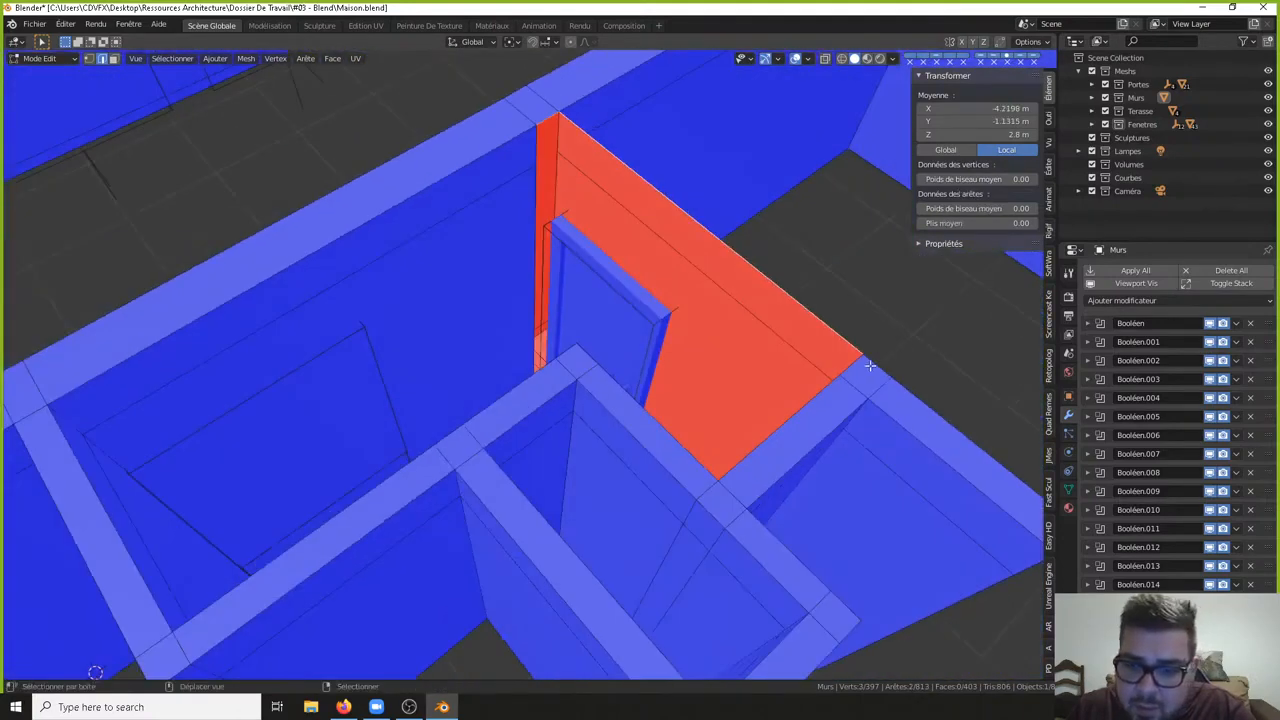
key(f)
- Fill the upper strip and the lower face on the opposite side of the rebuilt partition
middle_drag(850, 370, 525, 140)
click(745, 135)
shift+click(525, 140)
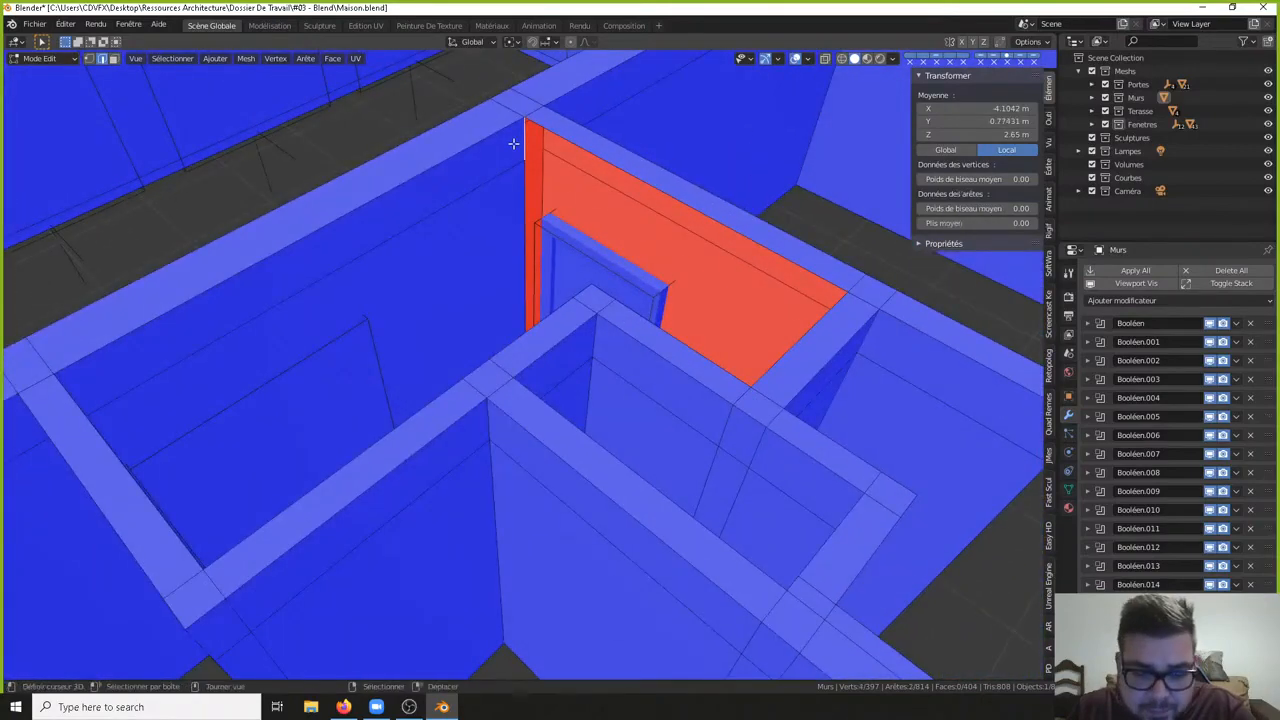
key(f)
click(524, 190)
middle_drag(524, 190, 675, 182)
shift+click(675, 171)
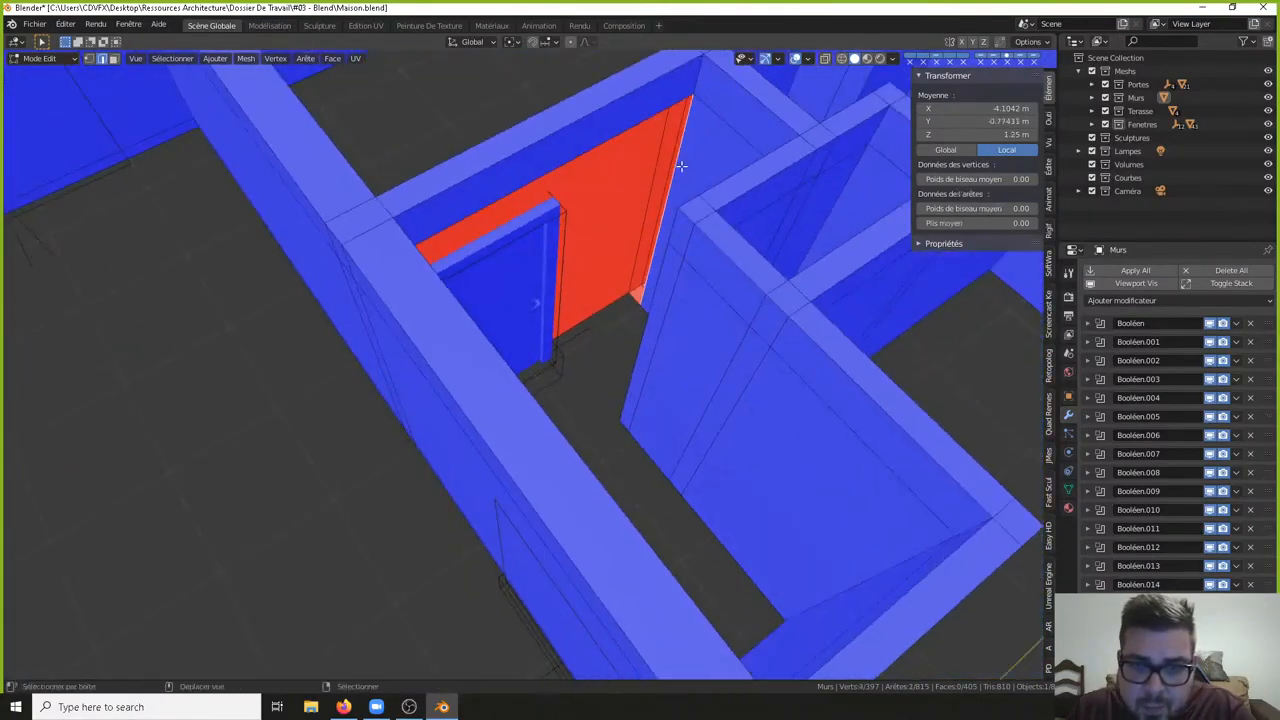
key(f)
- Close the underside of the rebuilt partition with a face between its floor-level edges, and clear the selection
middle_drag(645, 300, 663, 166)
shift+middle_drag(440, 370, 634, 229)
click(578, 273)
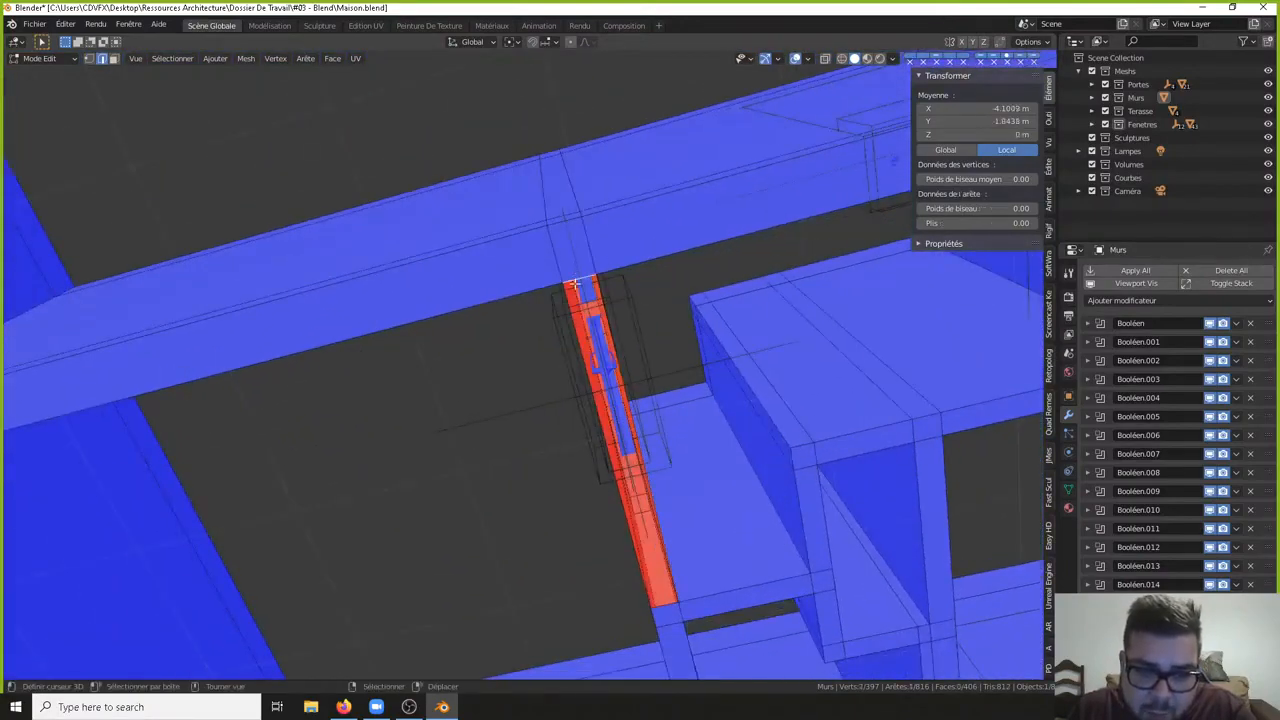
shift+click(569, 317)
shift+click(607, 313)
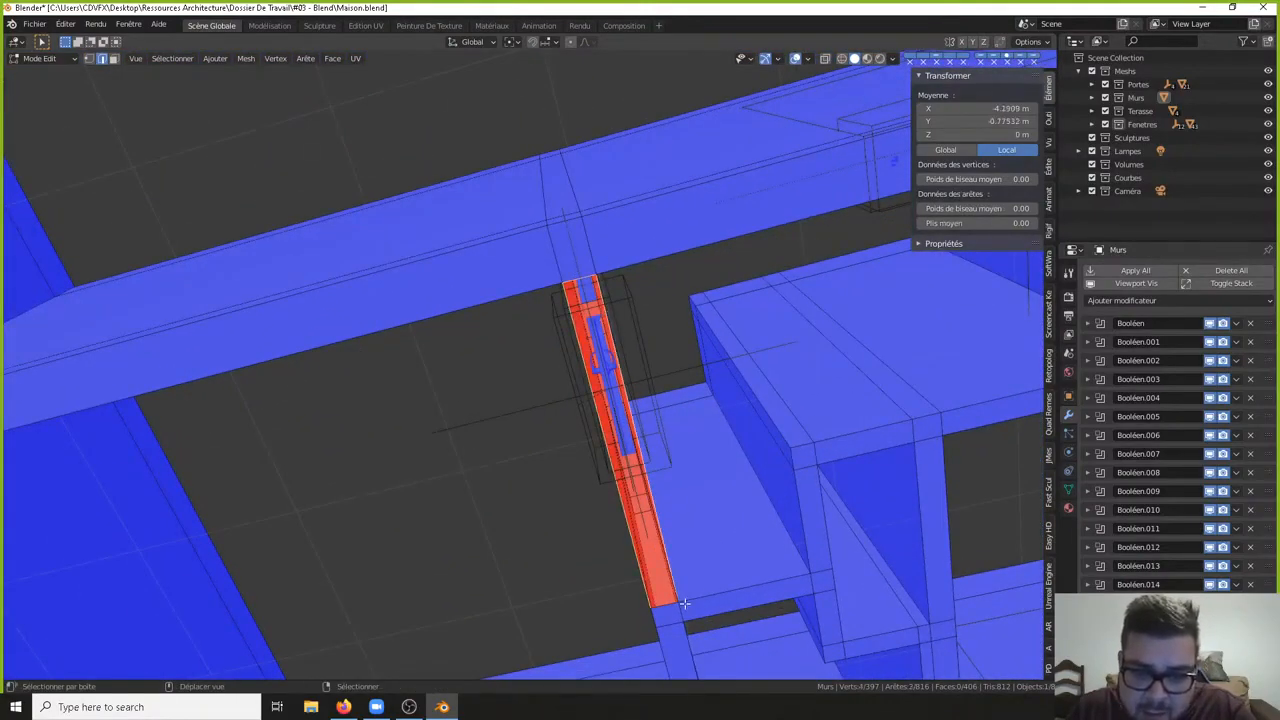
key(f)
key(a)
- Leave Edit Mode and inspect the rebuilt partition, its door opening and the surrounding walls
click(668, 521)
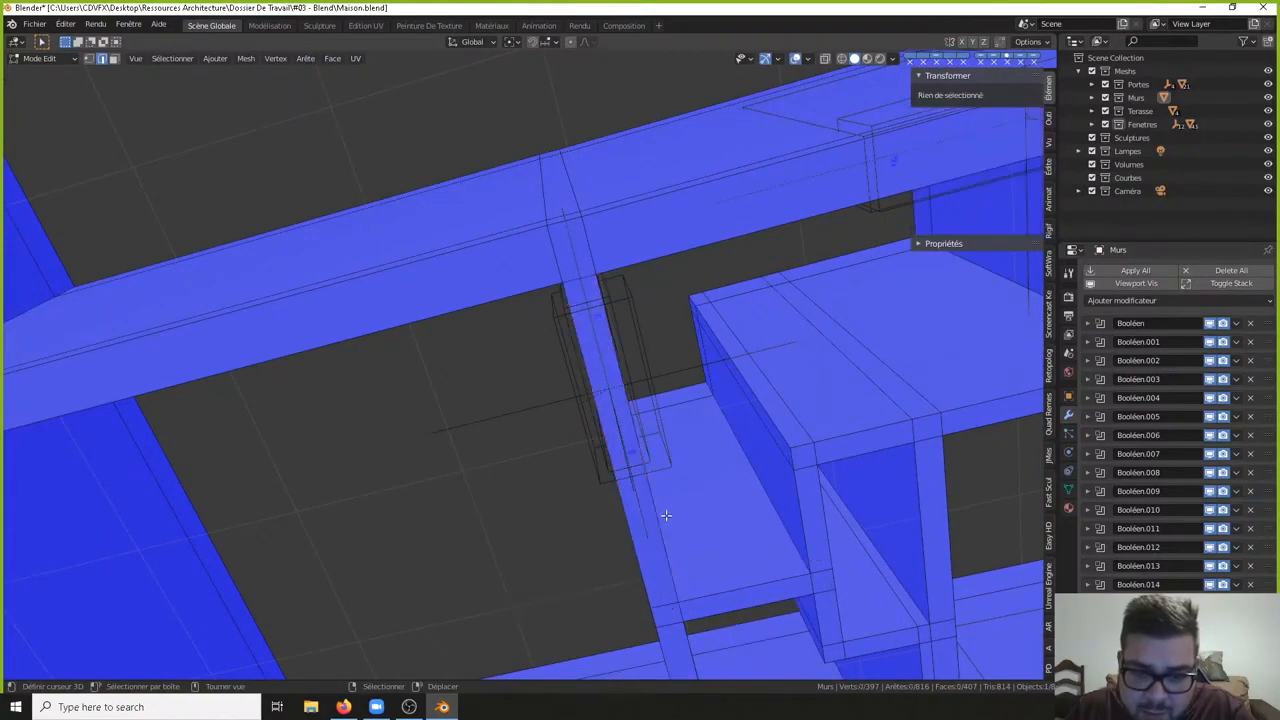
scroll(686, 444, down, 3)
key(Tab)
middle_drag(686, 444, 612, 398)
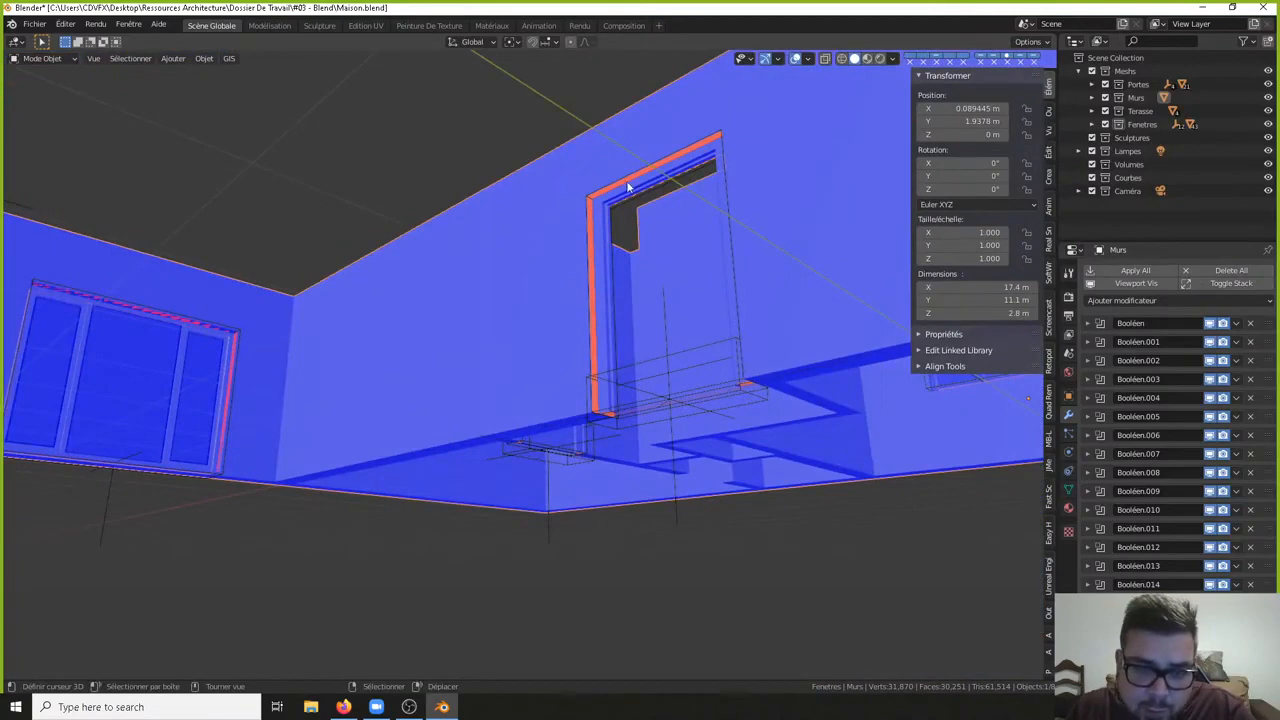
scroll(598, 261, down, 4)
middle_drag(513, 264, 624, 342)
scroll(576, 309, down, 3)
- Return to Edit Mode on Murs and add a horizontal loop cut around the large corner room's walls, slid to 0.9
key(Tab)
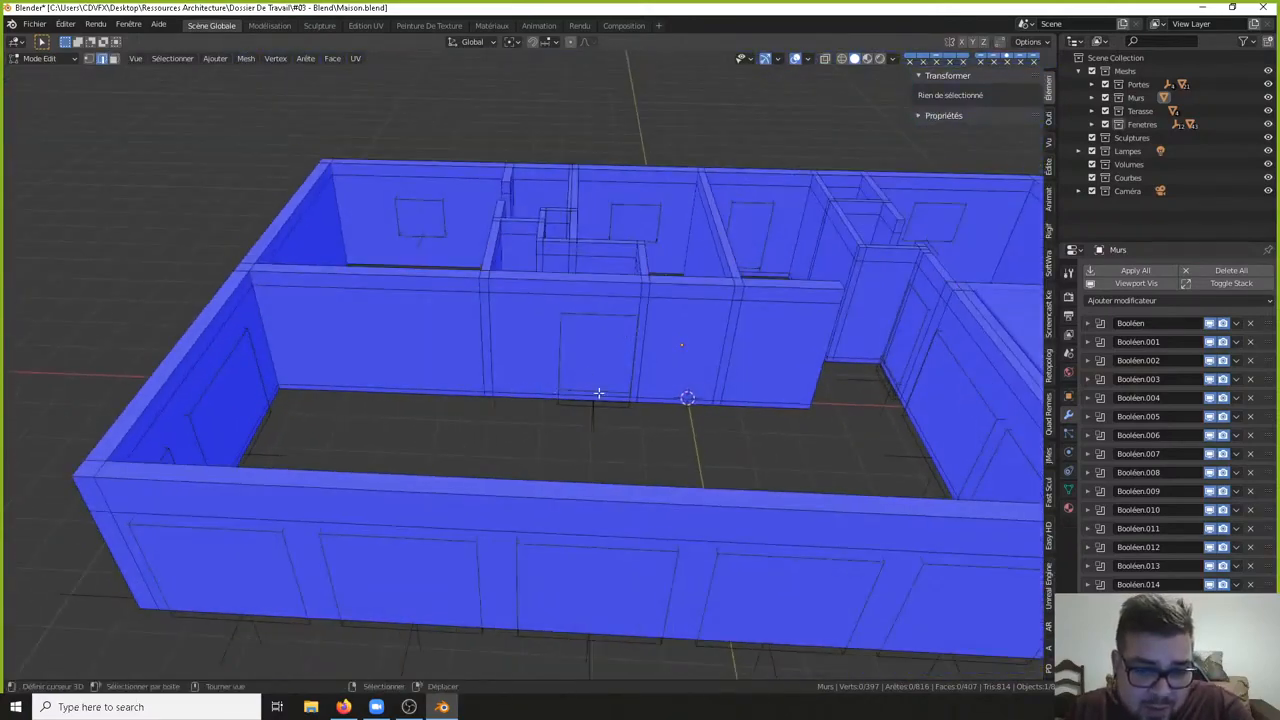
shift+middle_drag(520, 316, 567, 434)
scroll(567, 434, up, 4)
middle_drag(462, 356, 457, 280)
key(ctrl+r)
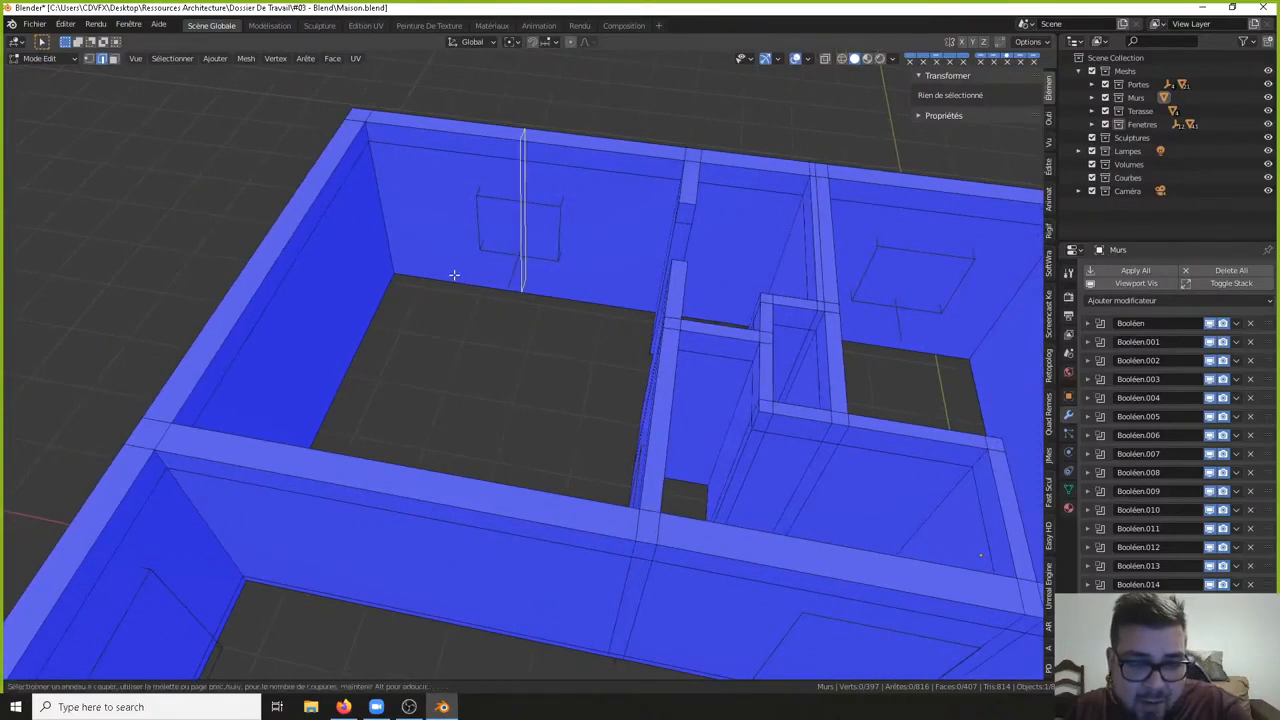
click(383, 231)
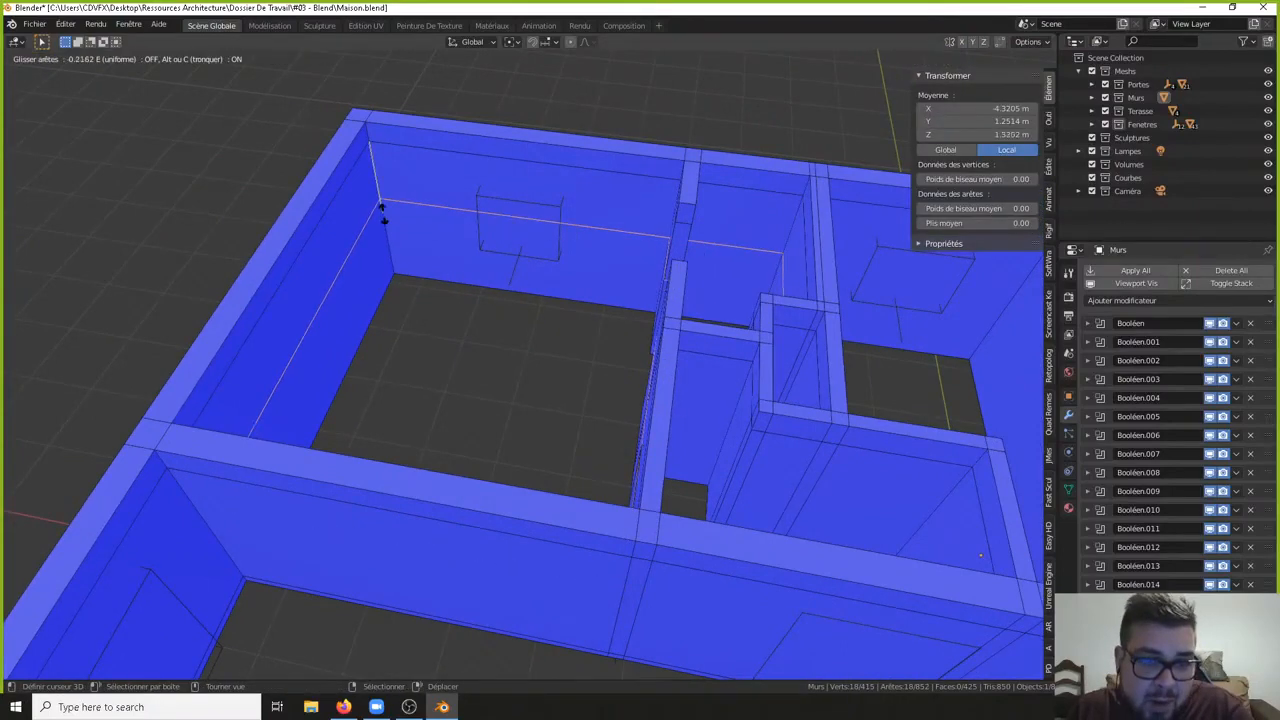
text(0.9)
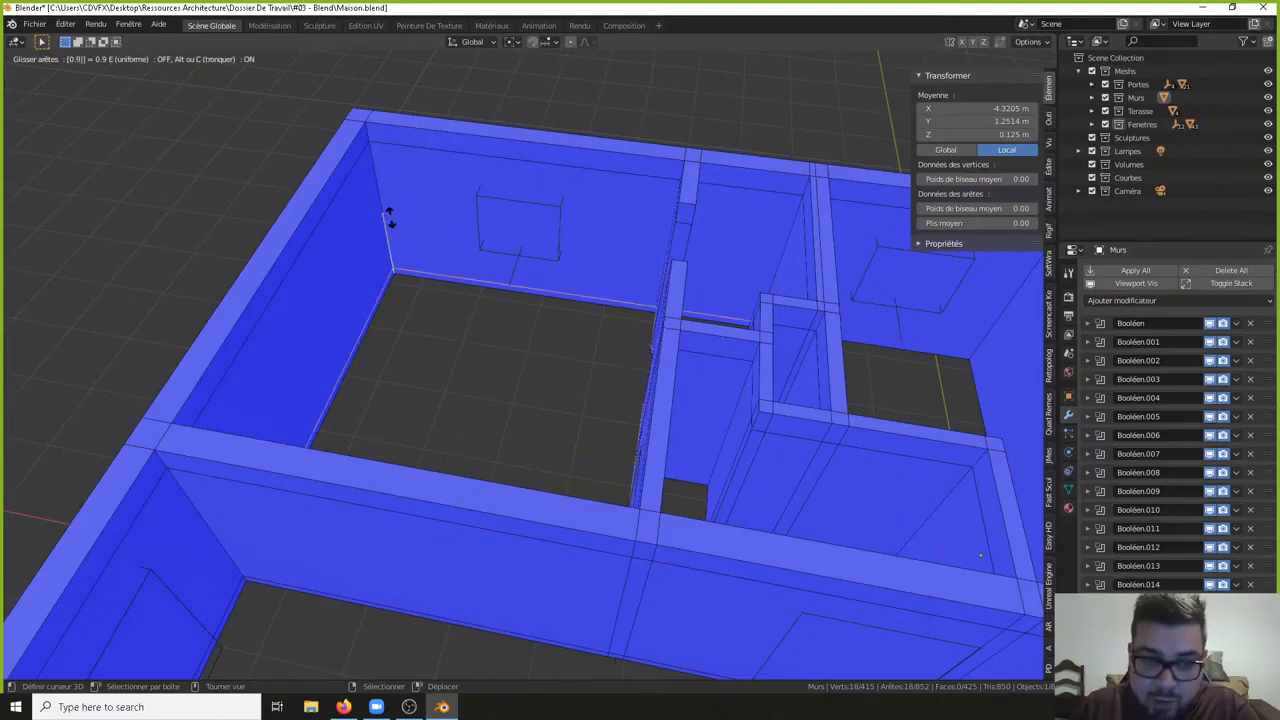
key(Return)
- Add a horizontal loop cut around the inner walls of the small room with the door, slid to 0.9
middle_drag(390, 216, 561, 323)
key(ctrl+r)
click(516, 386)
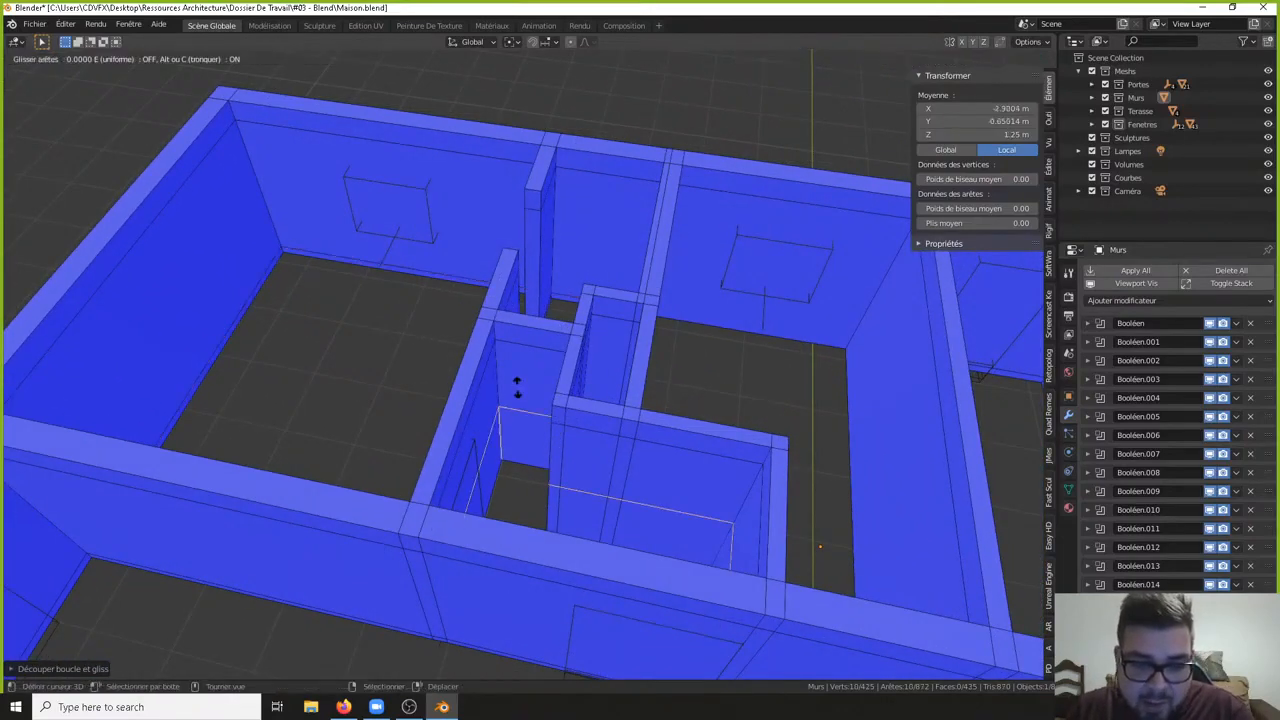
text(0.9)
key(Return)
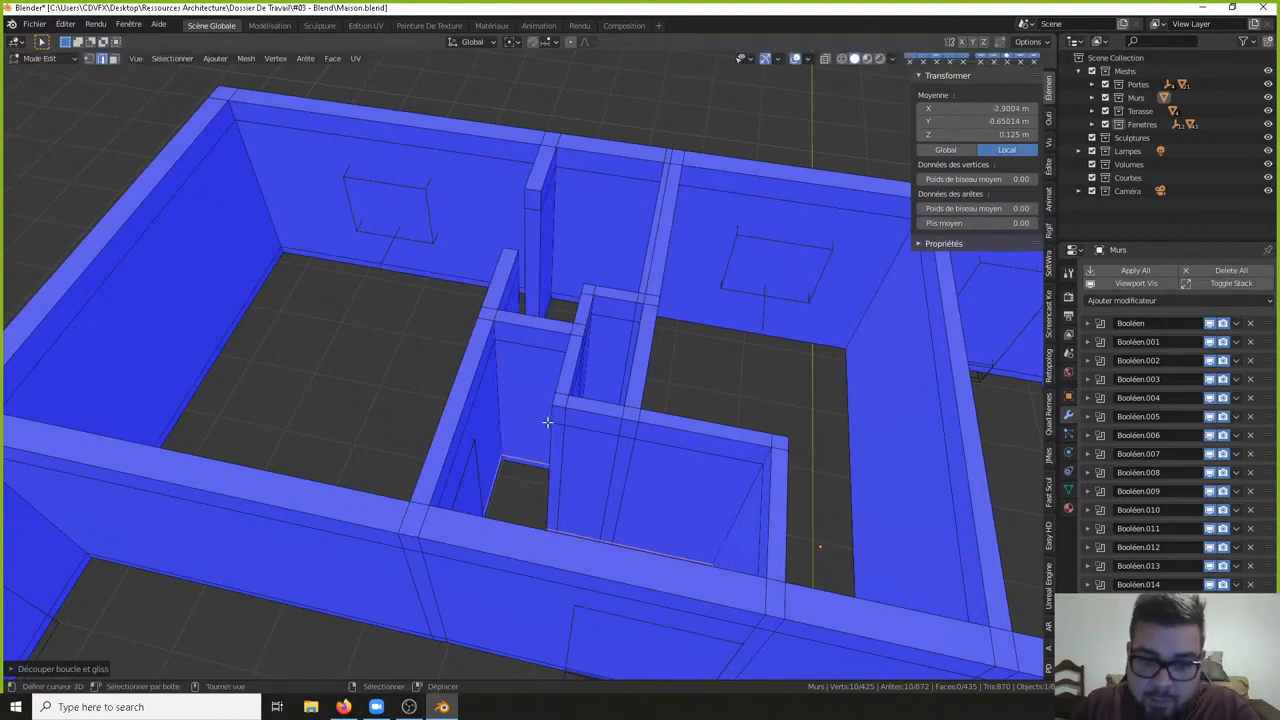
- Add a horizontal loop cut around the inner walls of the narrow closet, slid to 0.9
middle_drag(547, 422, 600, 334)
key(ctrl+r)
click(603, 340)
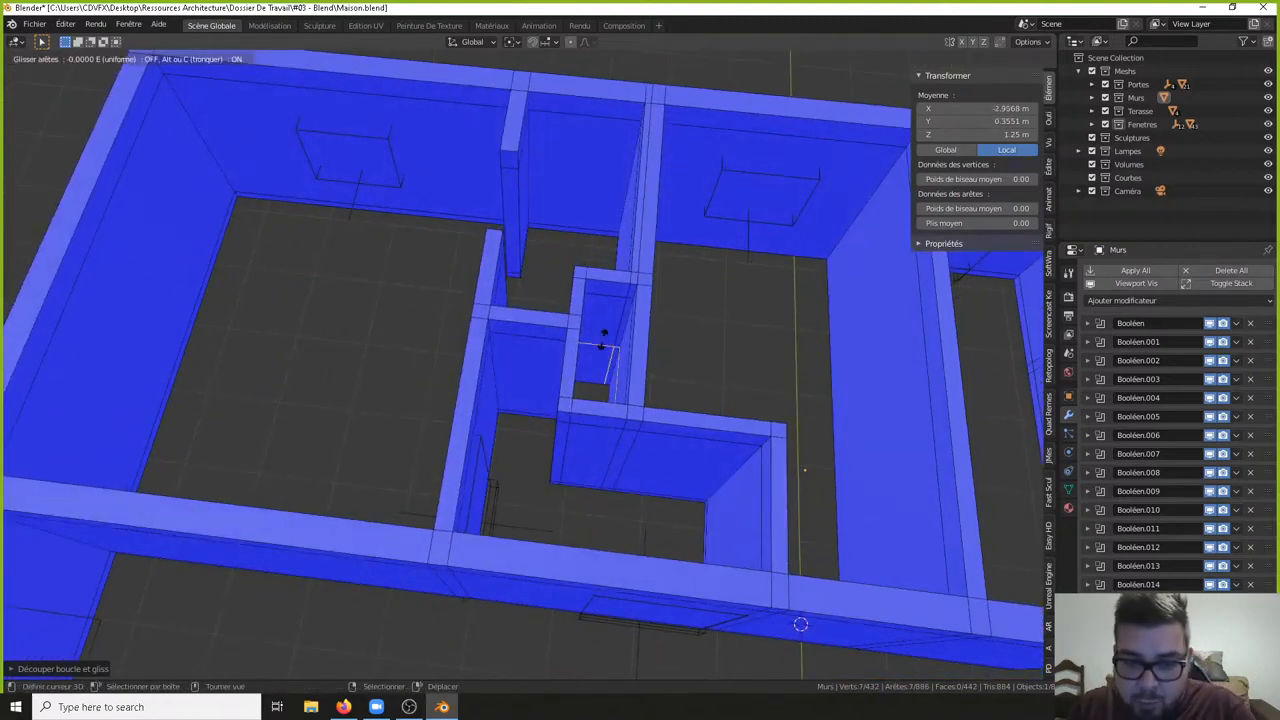
text(0.9)
key(Return)
- Add a horizontal loop cut around the inner walls of the middle room beside the closet, slid to 0.9
key(ctrl+r)
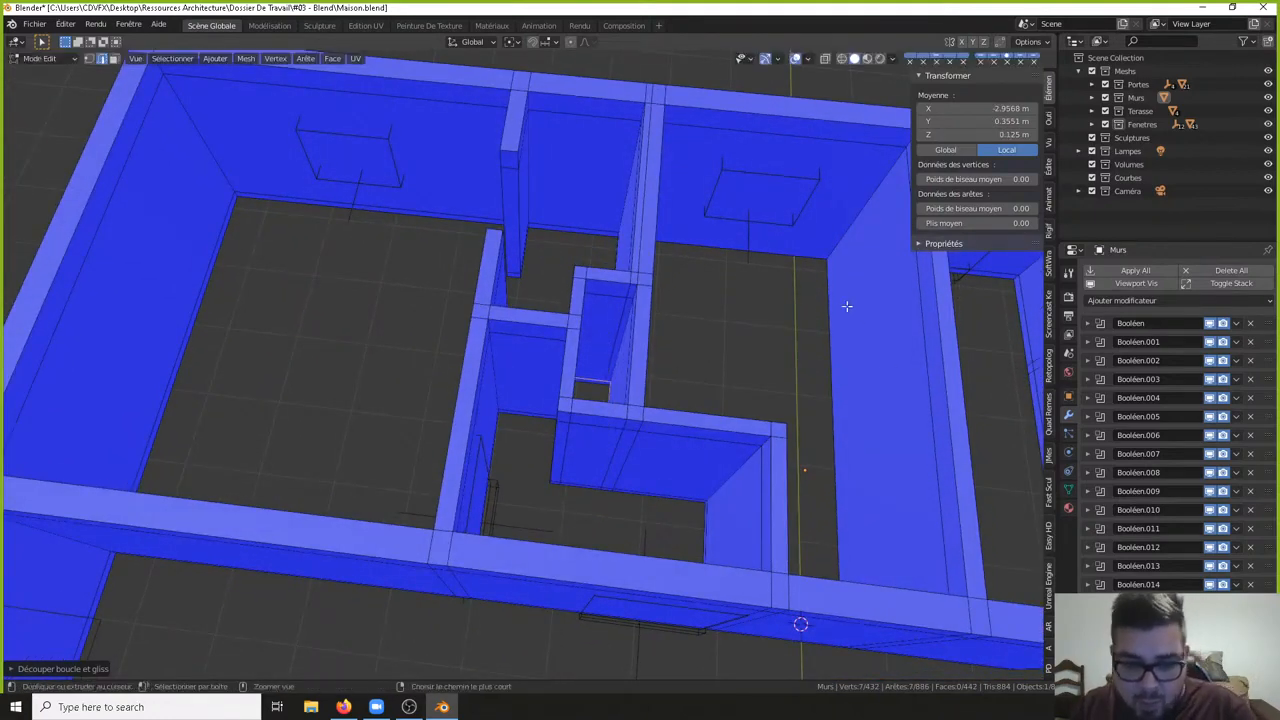
click(833, 249)
text(0.9)
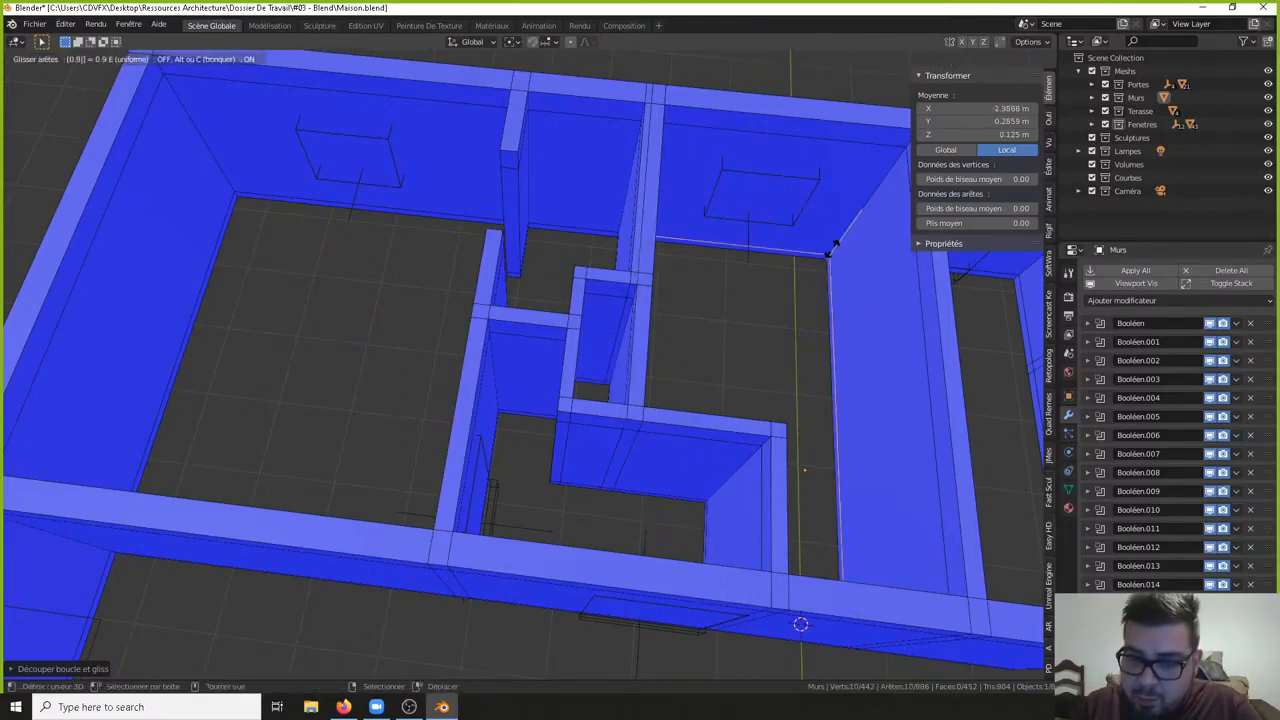
key(Return)
- Add a horizontal loop cut around the inner walls of the end room and its open alcove, slid to 0.9
shift+middle_drag(885, 402, 298, 236)
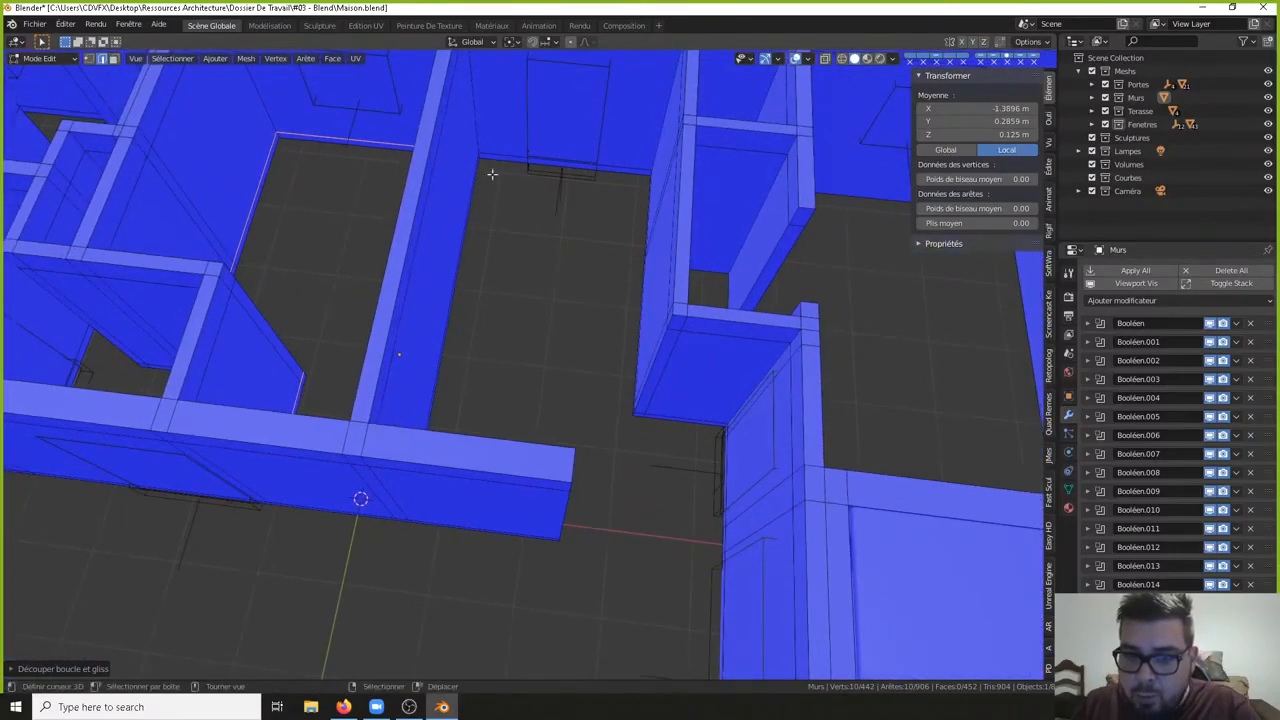
shift+middle_drag(491, 174, 337, 254)
key(ctrl+r)
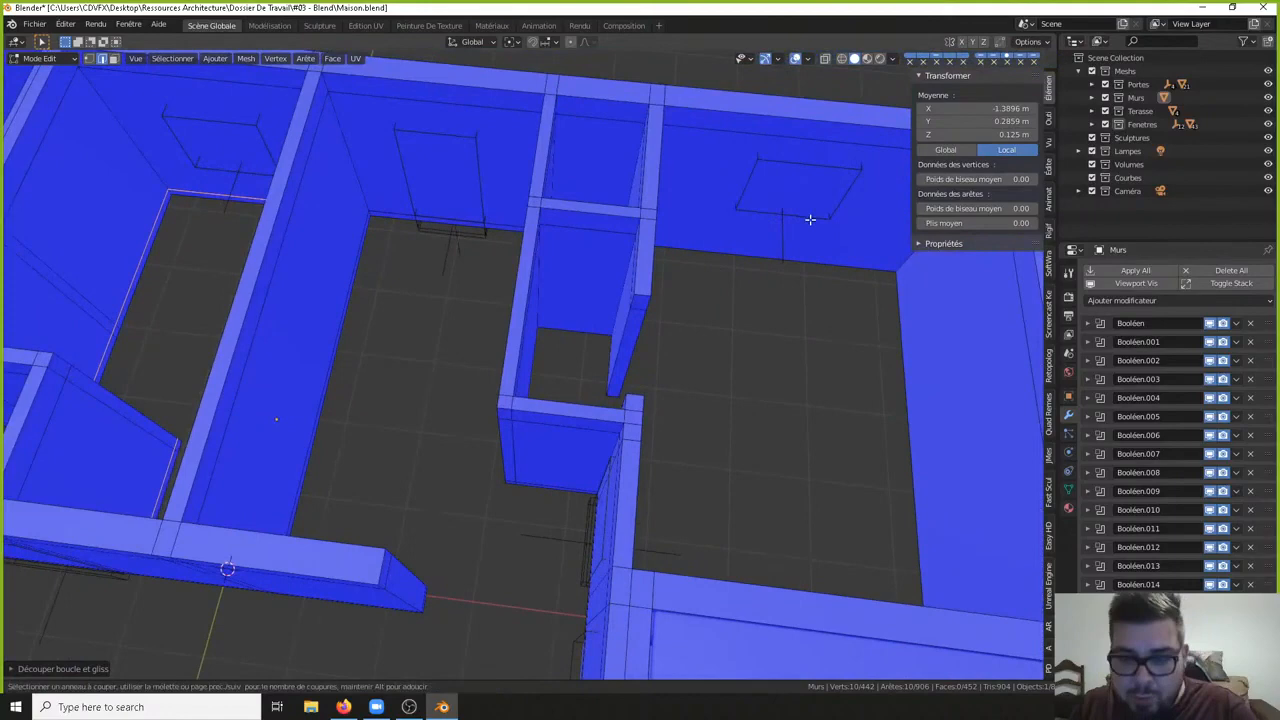
click(922, 264)
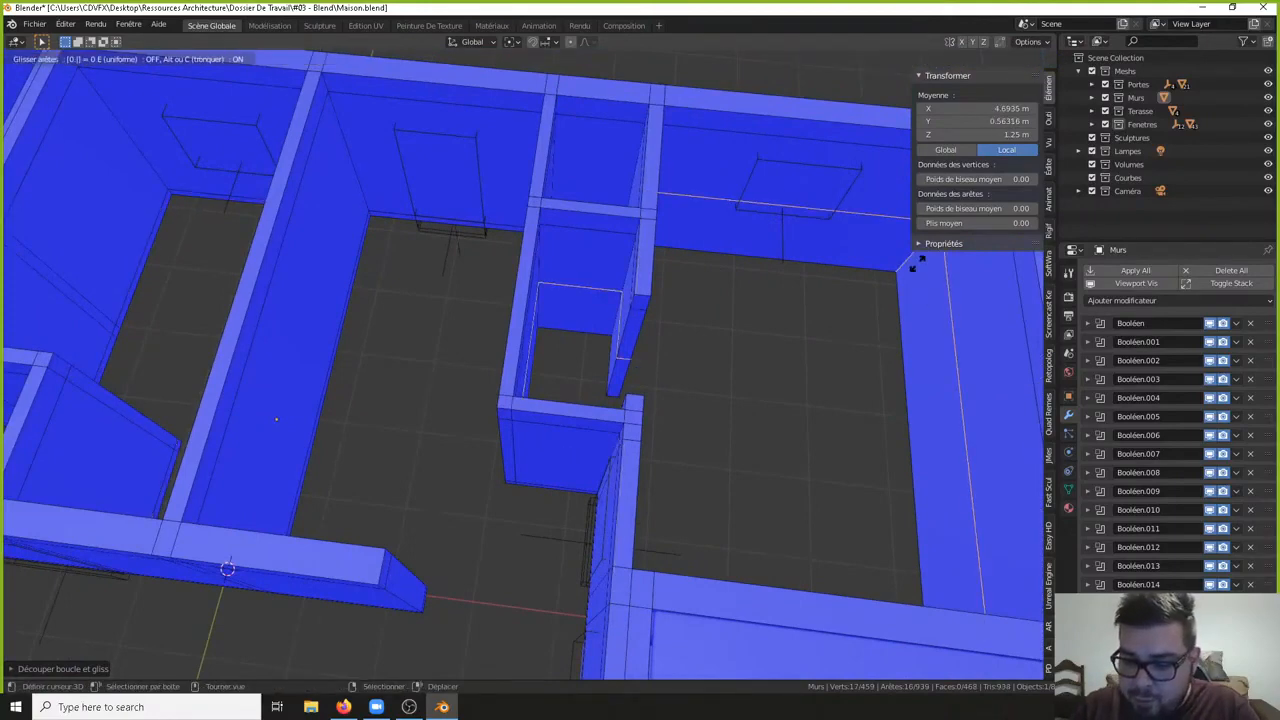
click(910, 258)
middle_drag(910, 258, 669, 315)
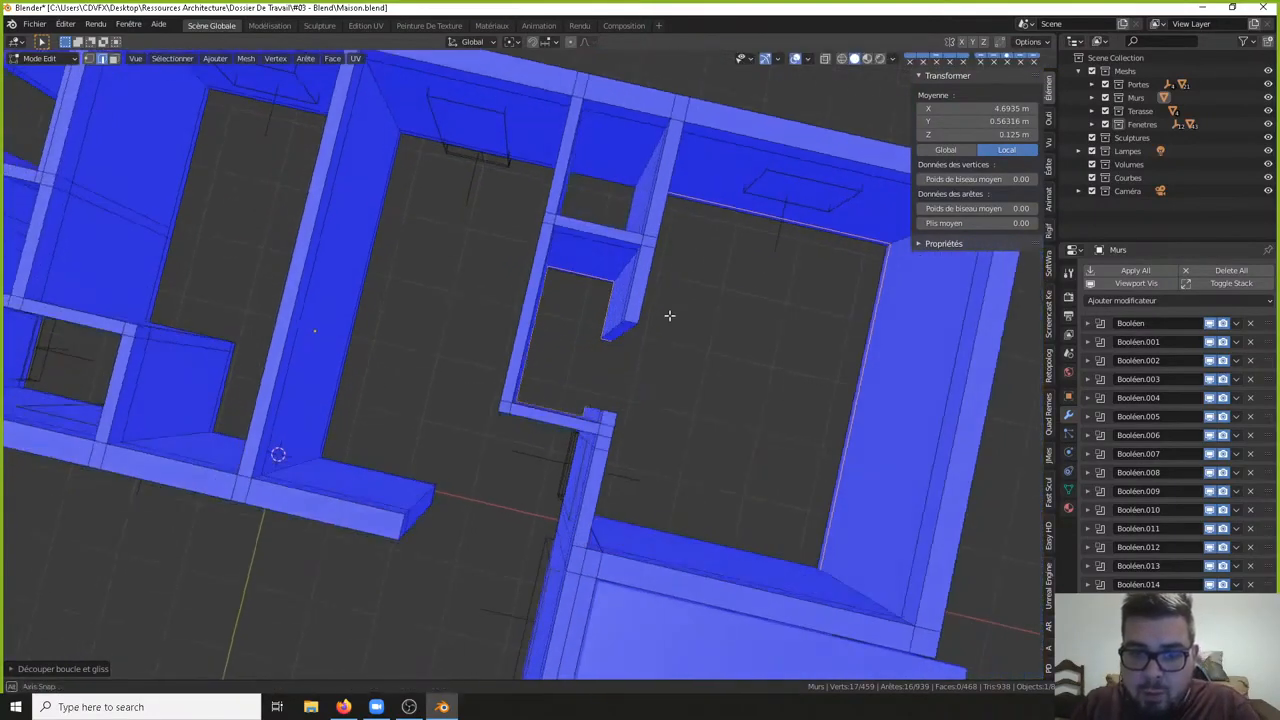
- Add a horizontal loop cut around the small enclosed space beside the end room, slid to 0.9
key(ctrl+r)
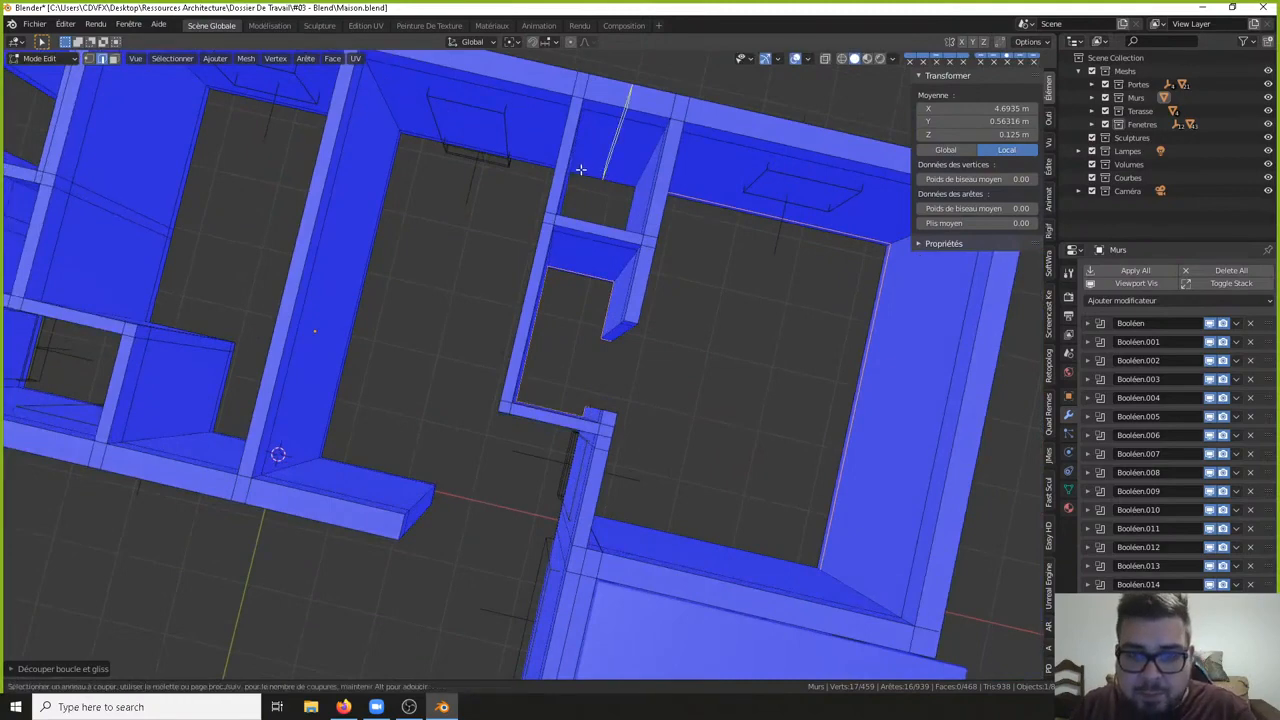
click(576, 169)
text(0.9)
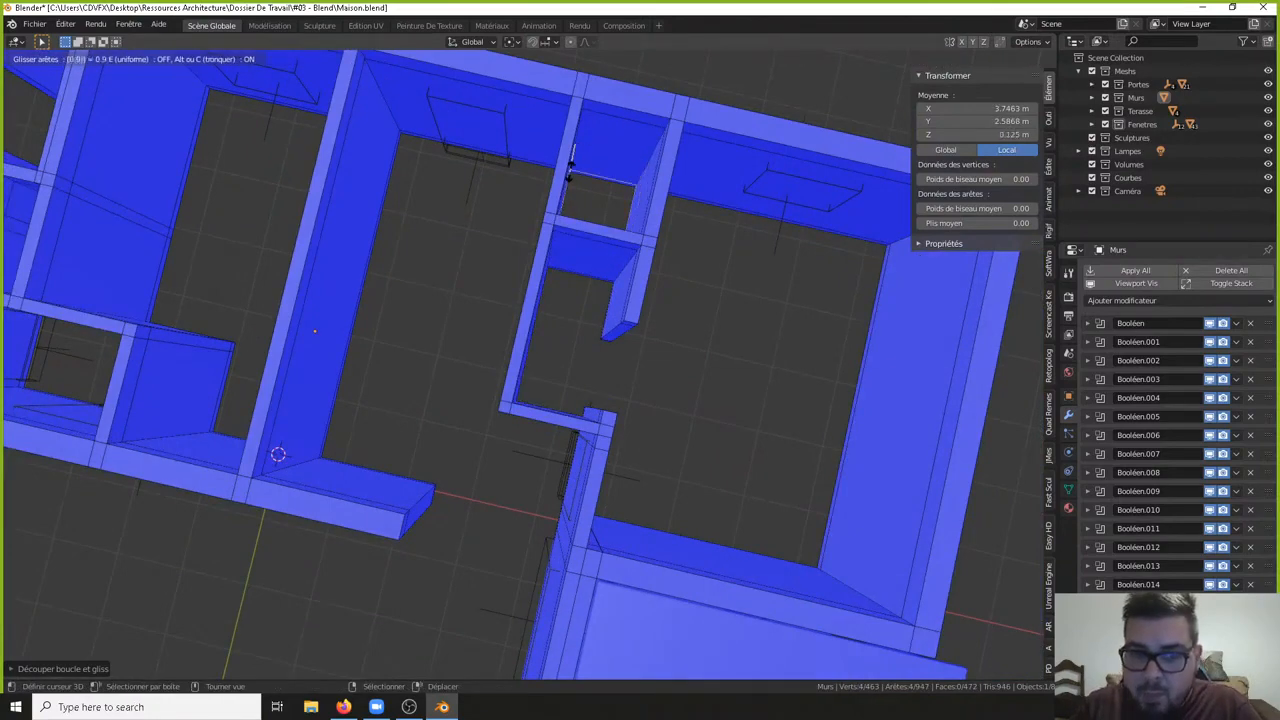
key(Return)
- Select the floor-level edges along the inner walls of the large main room on Murs
scroll(613, 288, down, 2)
shift+middle_drag(626, 392, 700, 185)
middle_drag(610, 330, 530, 263)
scroll(434, 311, up, 3)
shift+middle_drag(434, 310, 550, 220)
right_click(516, 289)
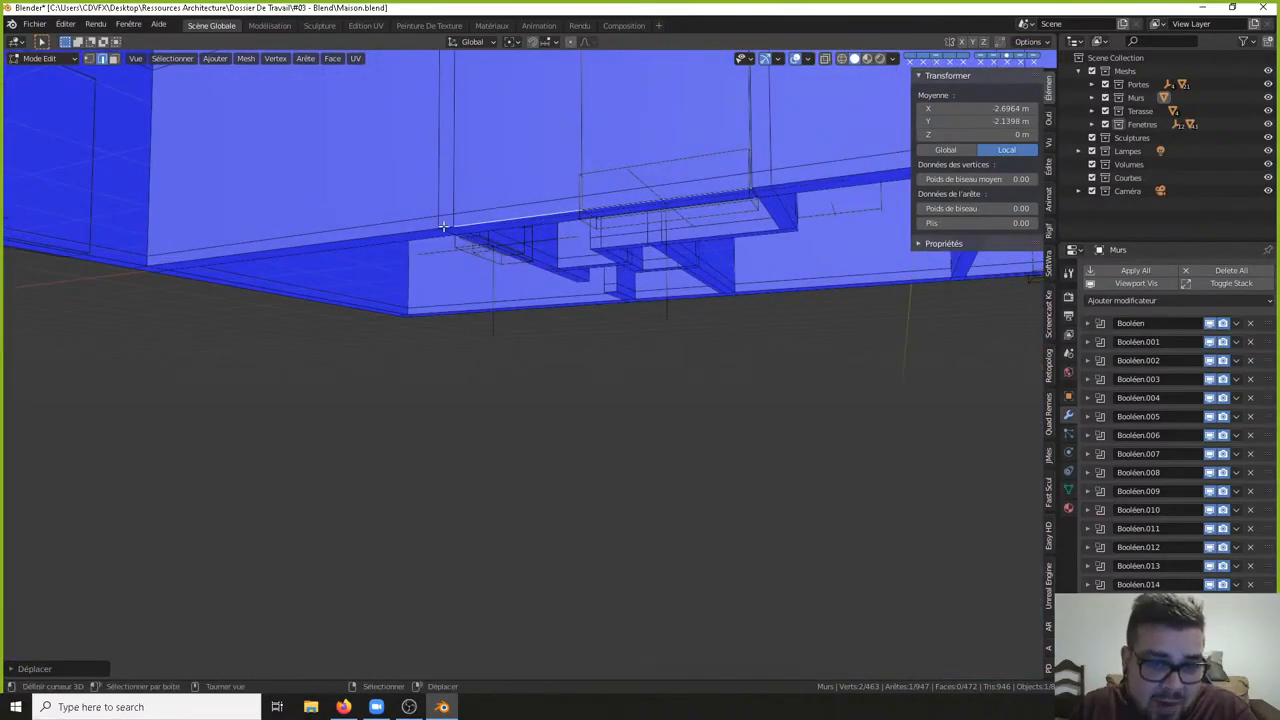
middle_drag(443, 227, 395, 232)
alt+shift+right_click(409, 227)
alt+shift+right_click(409, 227)
alt+shift+right_click(409, 227)
alt+click(572, 200)
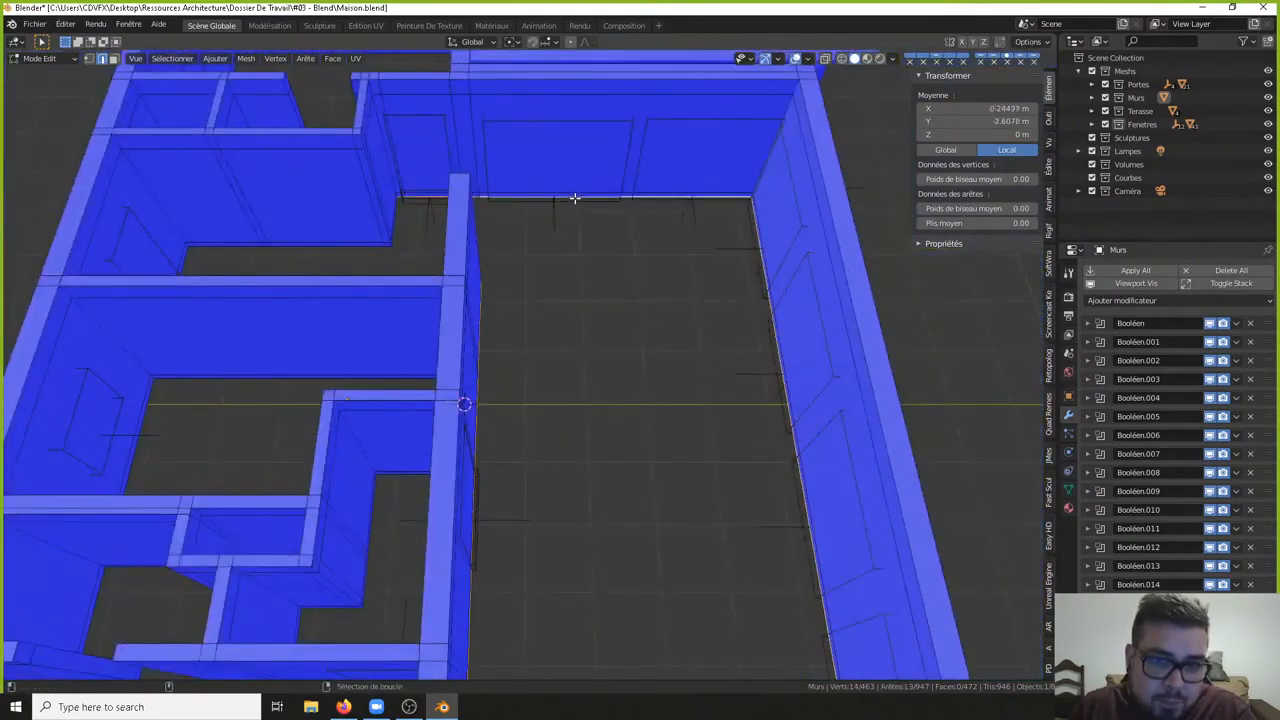
- Add the connecting hallway's floor-level edges to the selection and fill the whole outline with a floor face
middle_drag(577, 197, 603, 206)
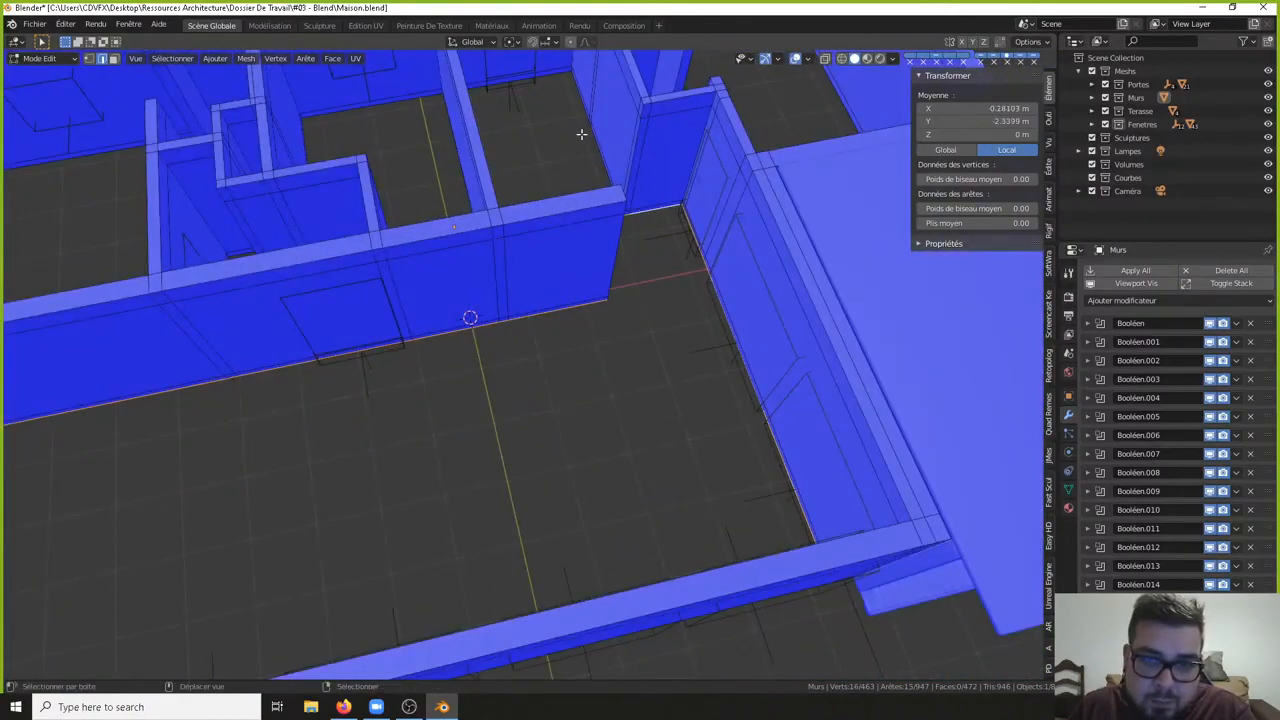
middle_drag(597, 150, 627, 180)
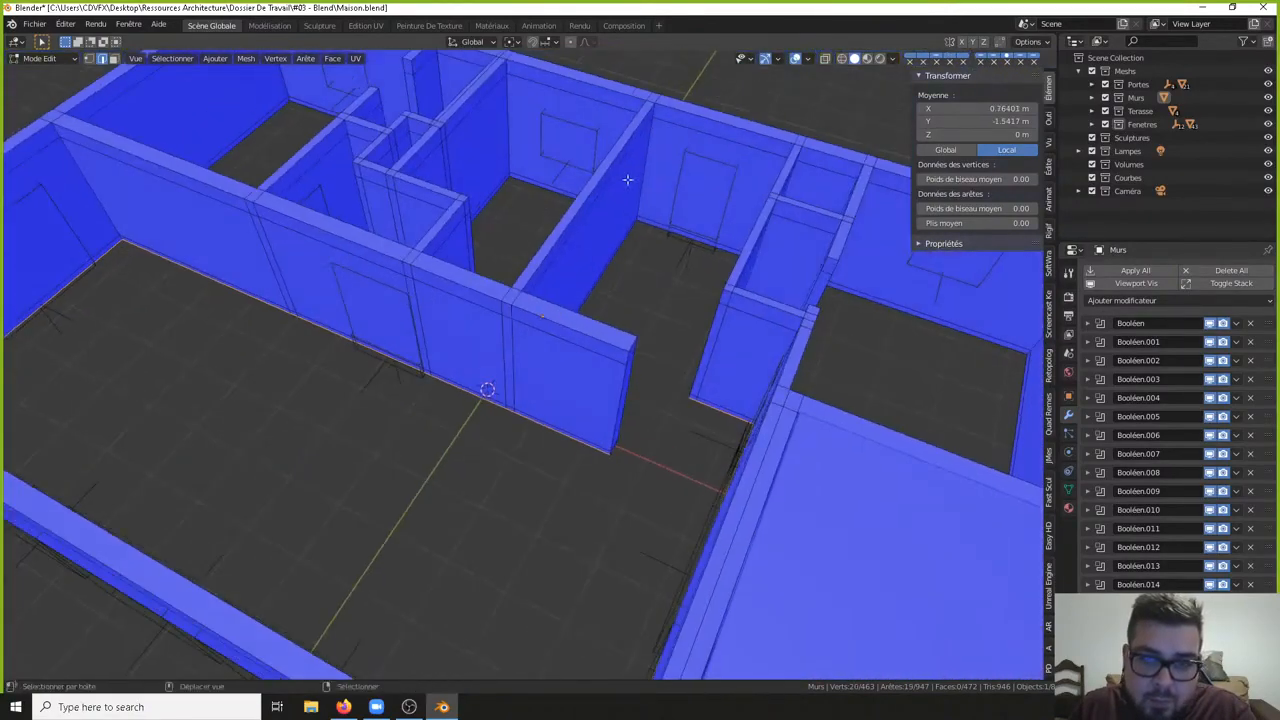
middle_drag(655, 225, 523, 220)
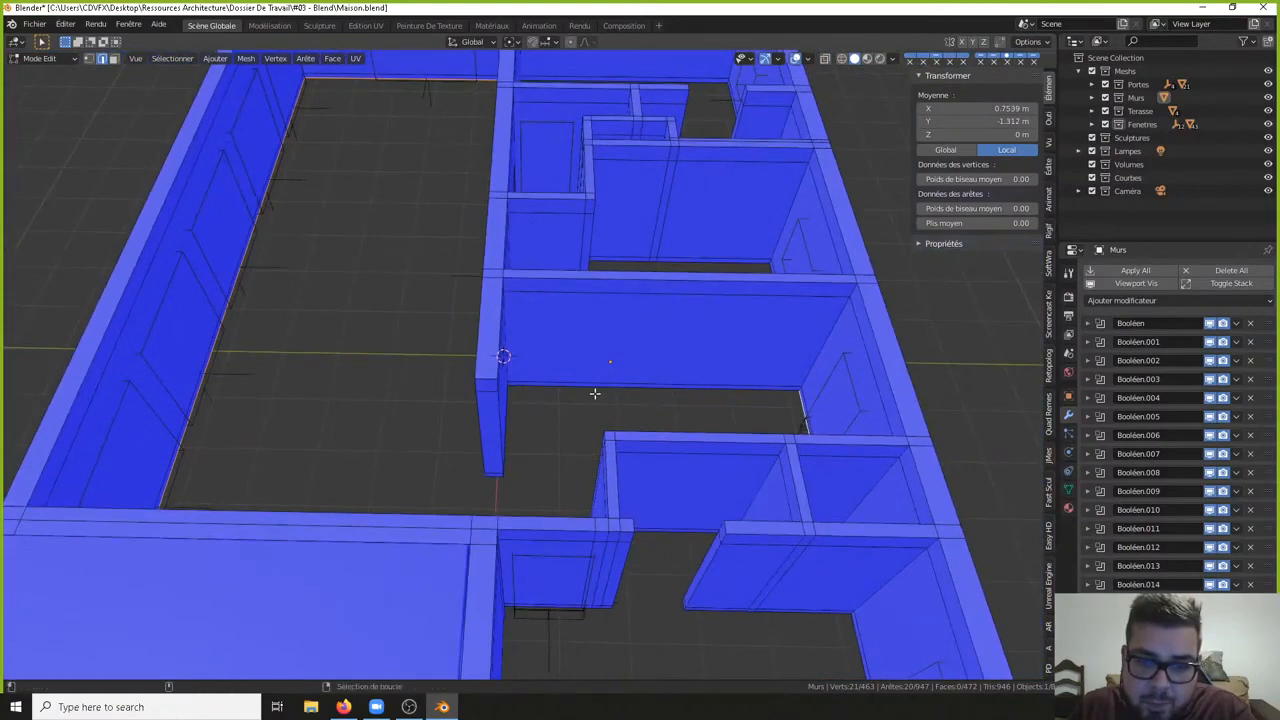
middle_drag(581, 384, 746, 402)
alt+shift+right_click(637, 447)
scroll(692, 350, down, 1)
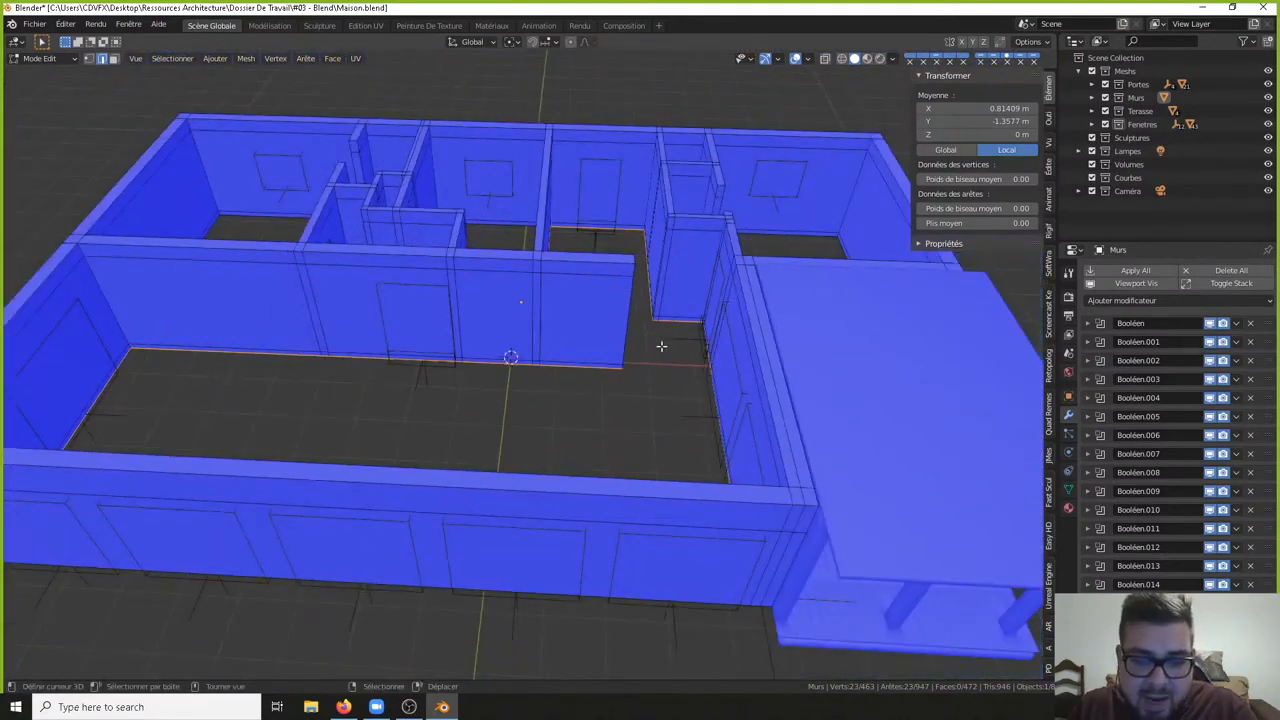
key(f)
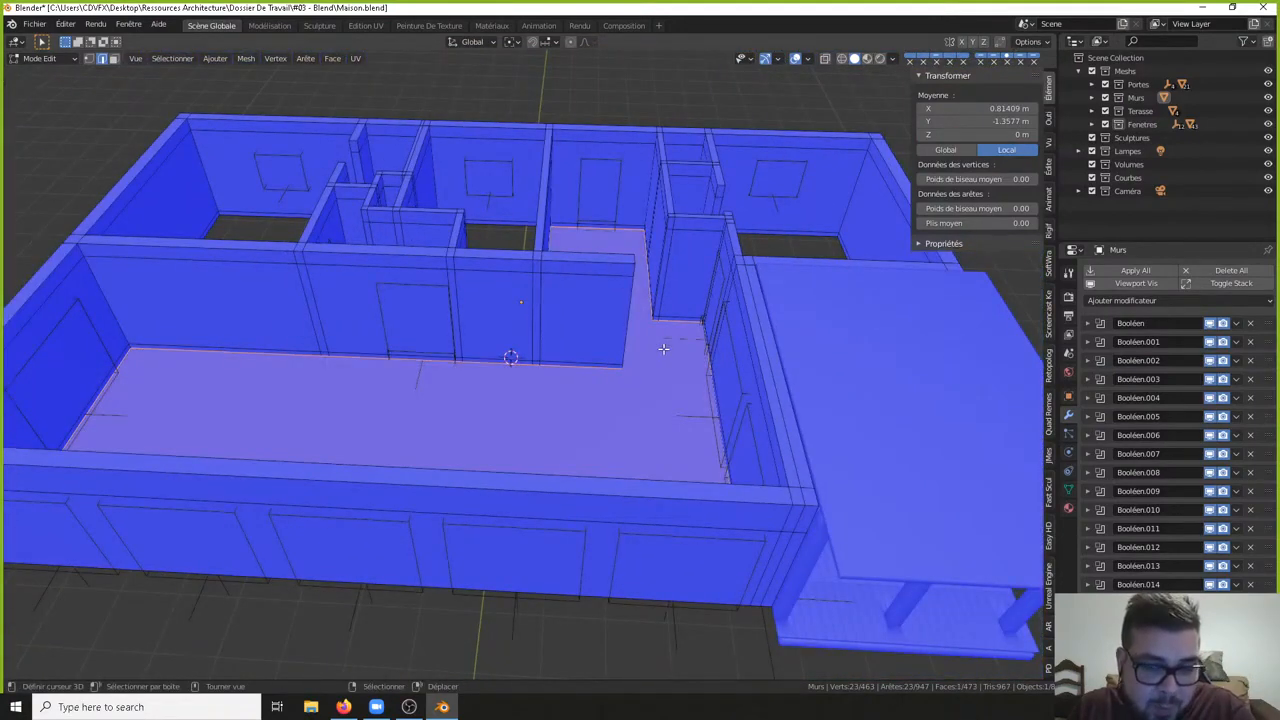
- Separate the main room and hallway floor face from Murs by selection, and select the new floor object in Object Mode
key(Tab)
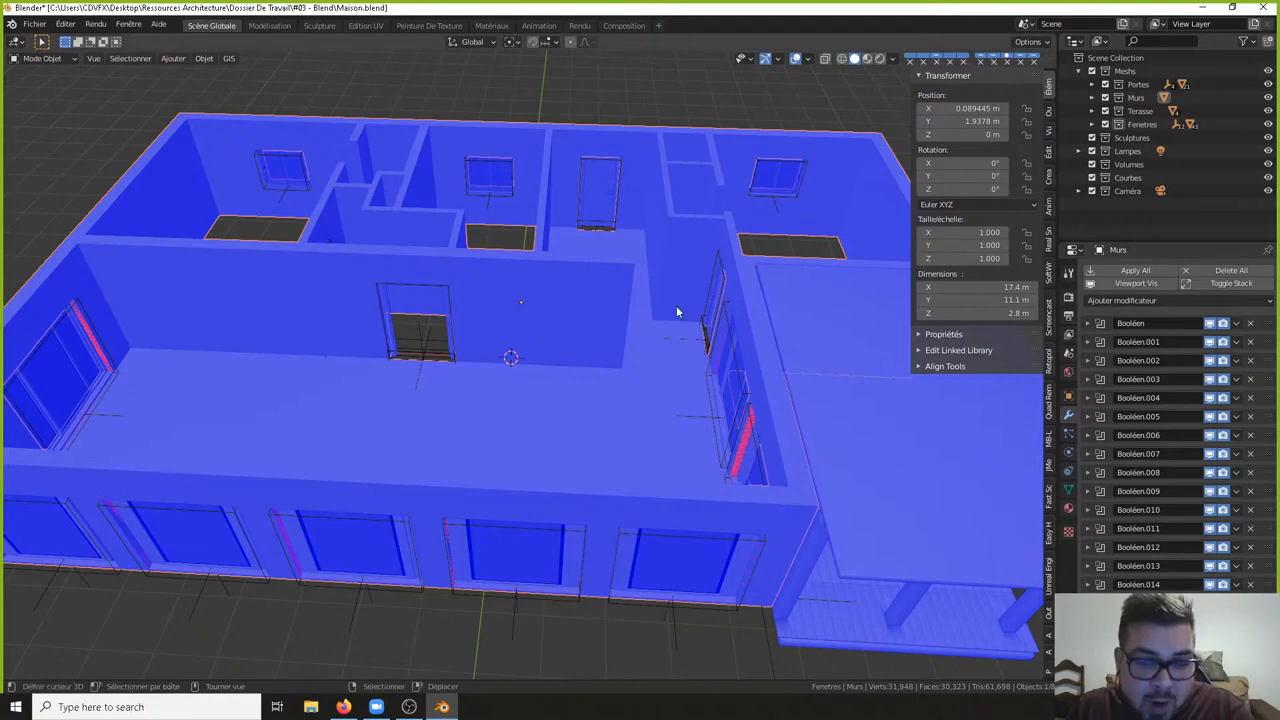
key(Tab)
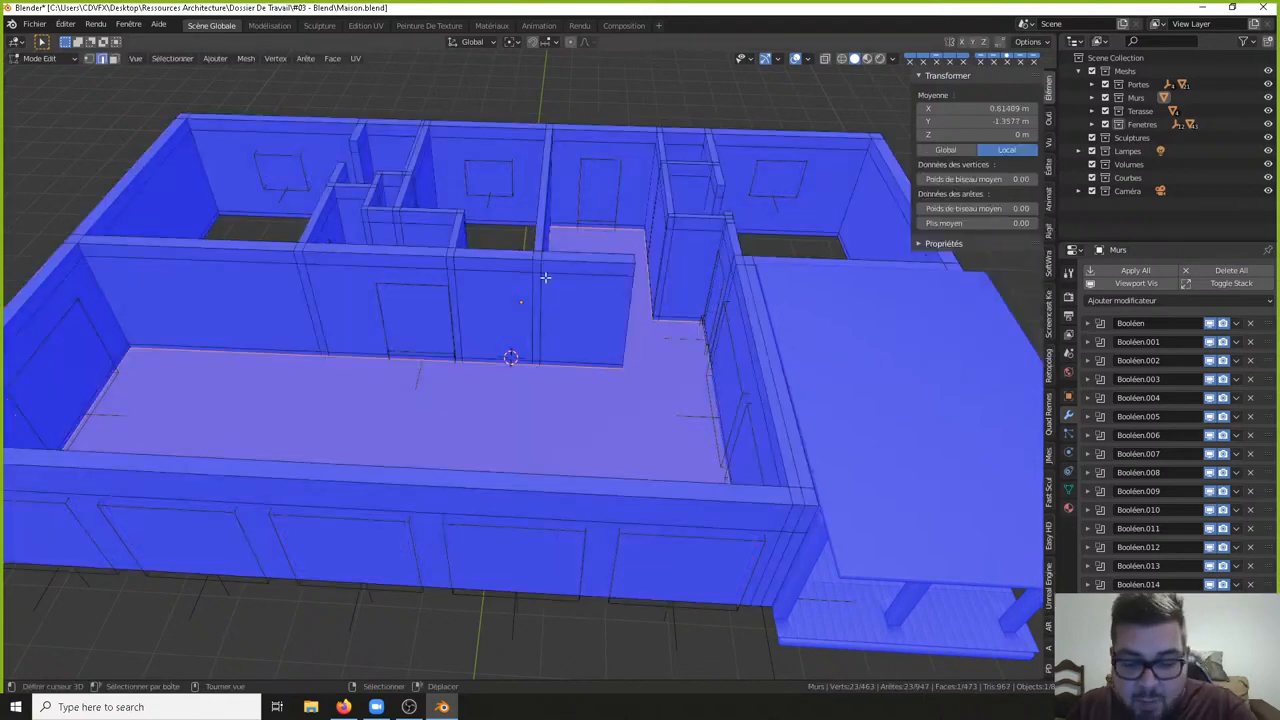
key(p)
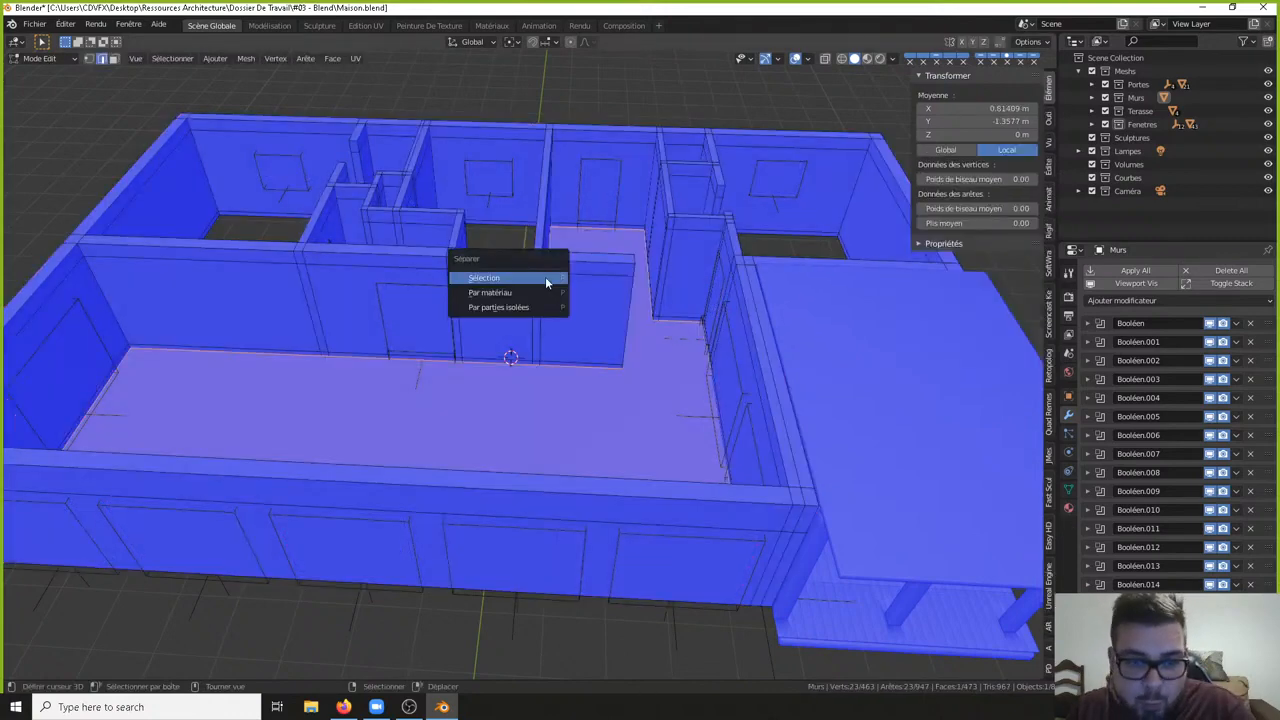
click(545, 276)
key(Tab)
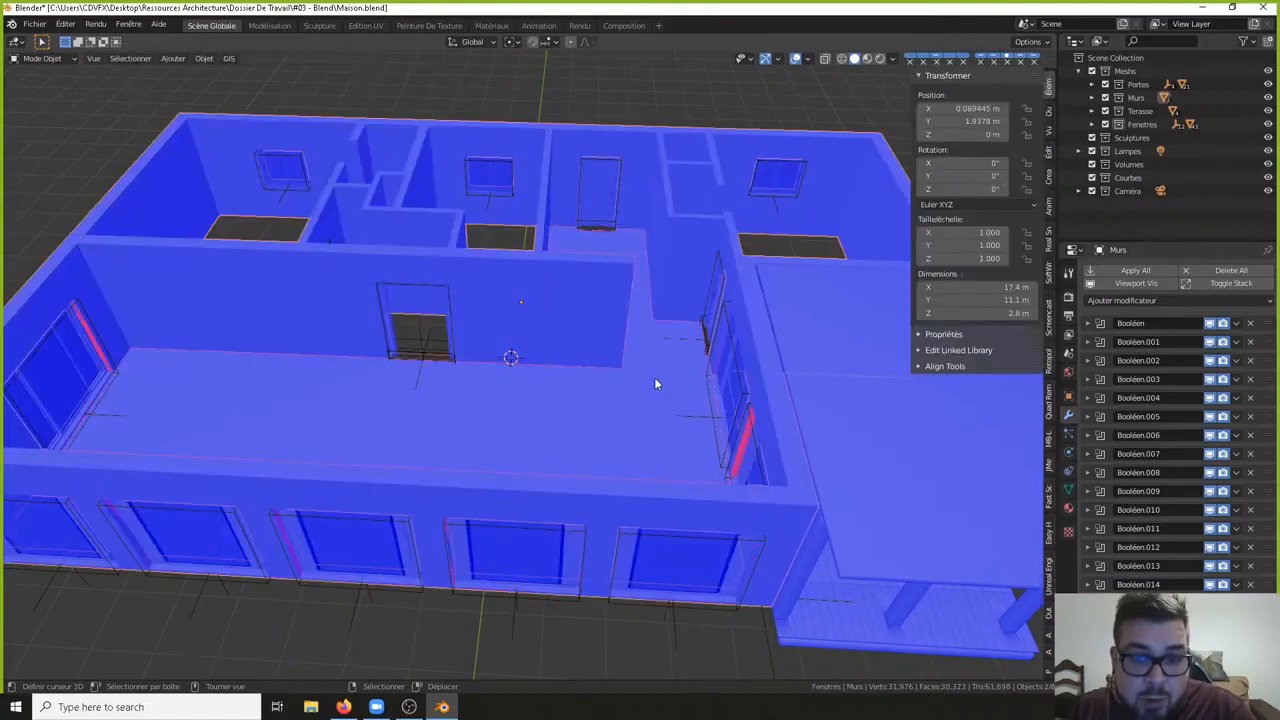
click(655, 382)
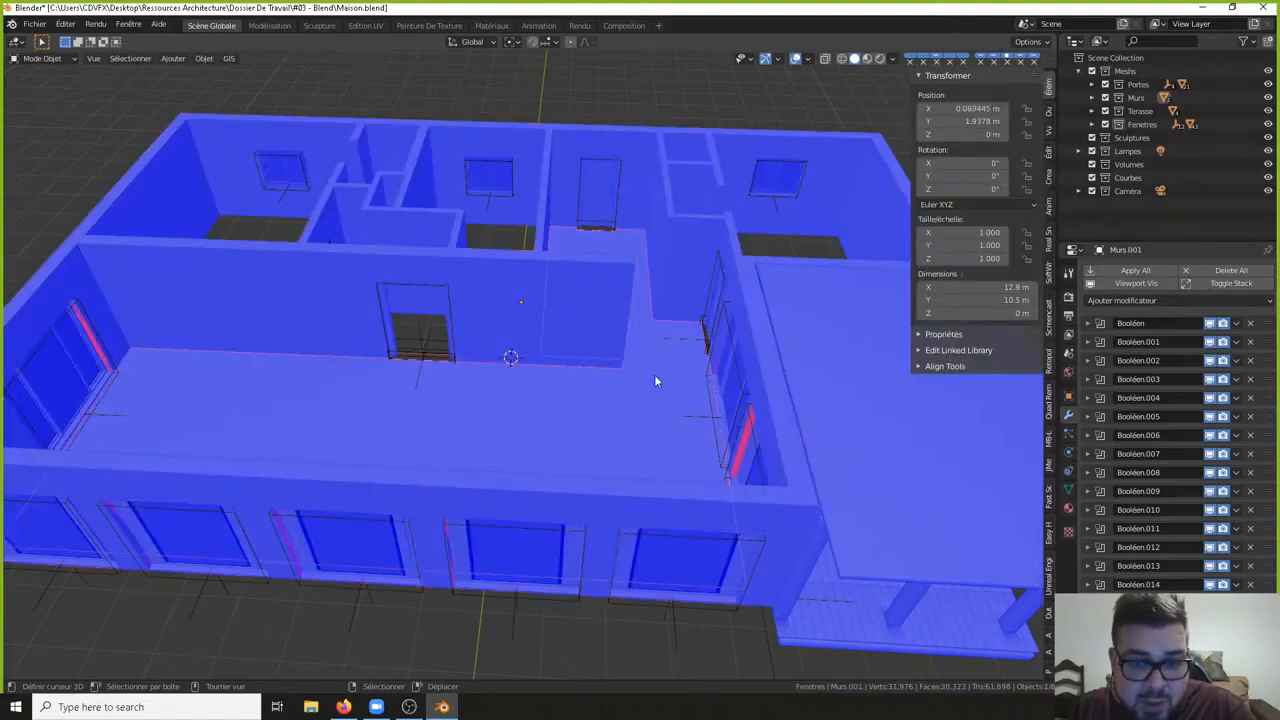
- Remove all the Boolean modifiers from the separated main room floor
click(1250, 323)
click(1250, 323)
click(1250, 323)
click(1250, 323)
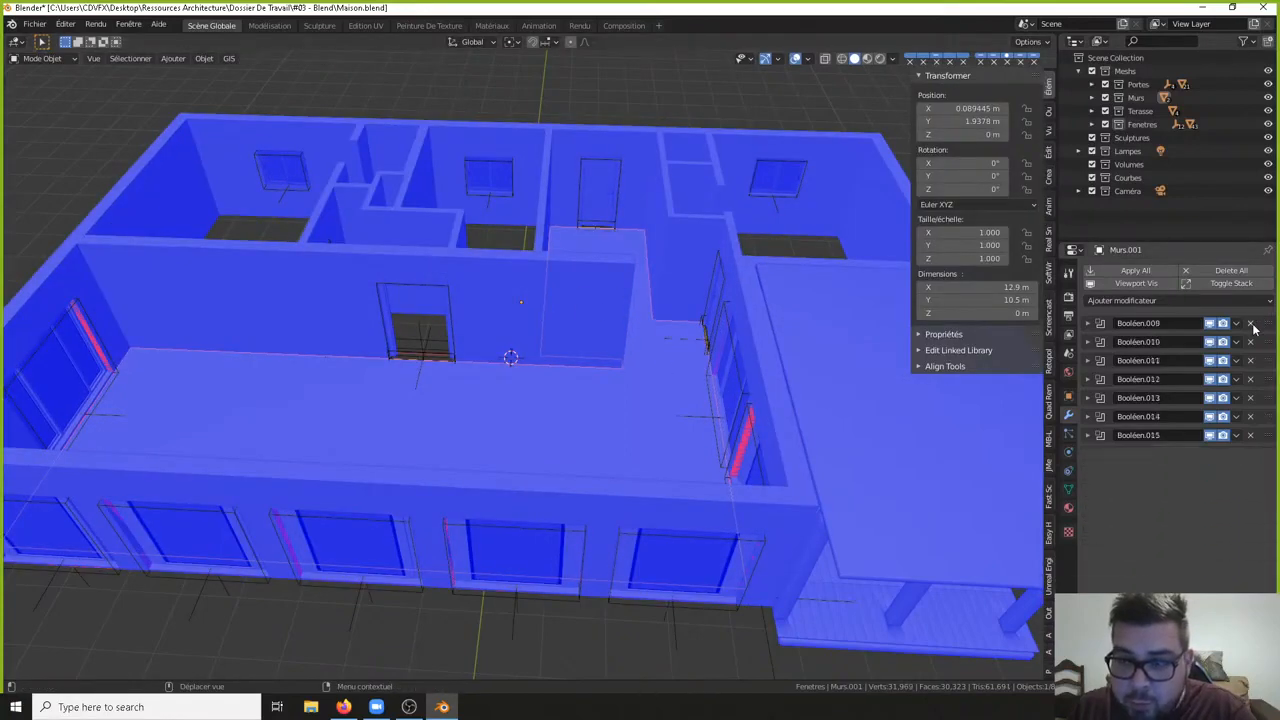
click(1250, 323)
click(1250, 323)
click(1250, 323)
click(1250, 323)
click(1250, 323)
click(1250, 323)
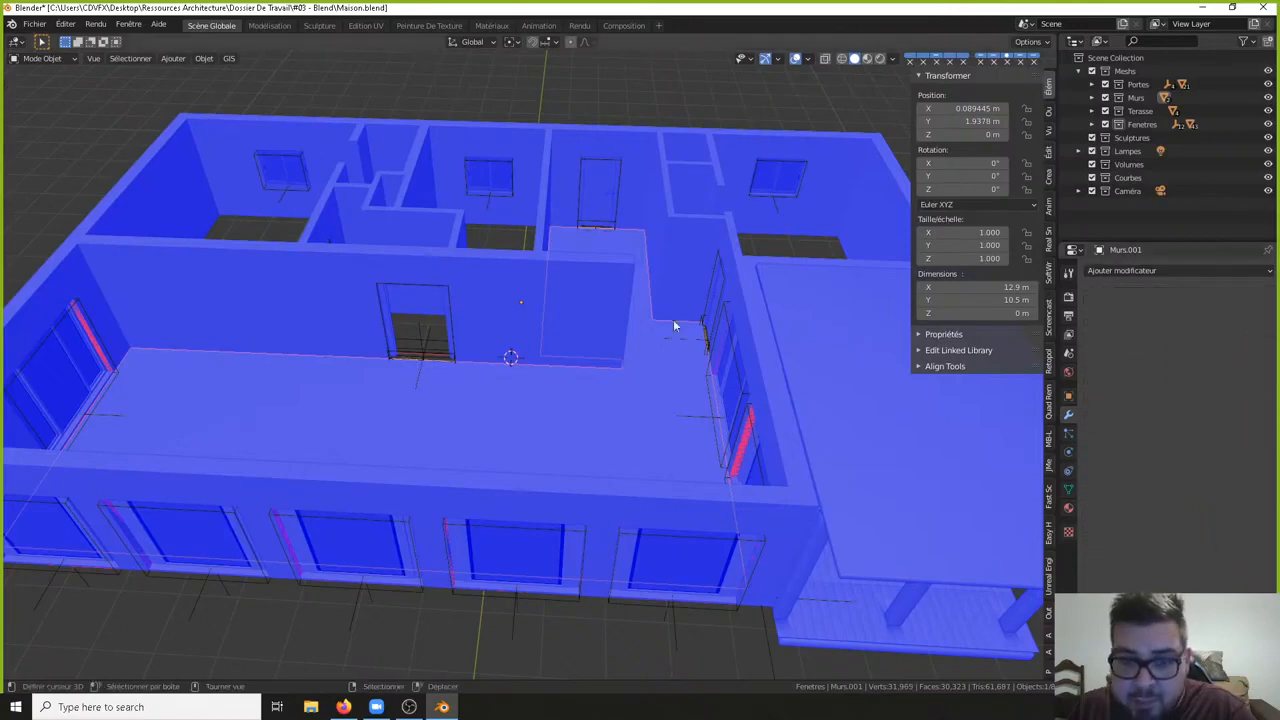
- Select Murs again and enter Edit Mode on it, focused on the middle room
key(a)
click(610, 153)
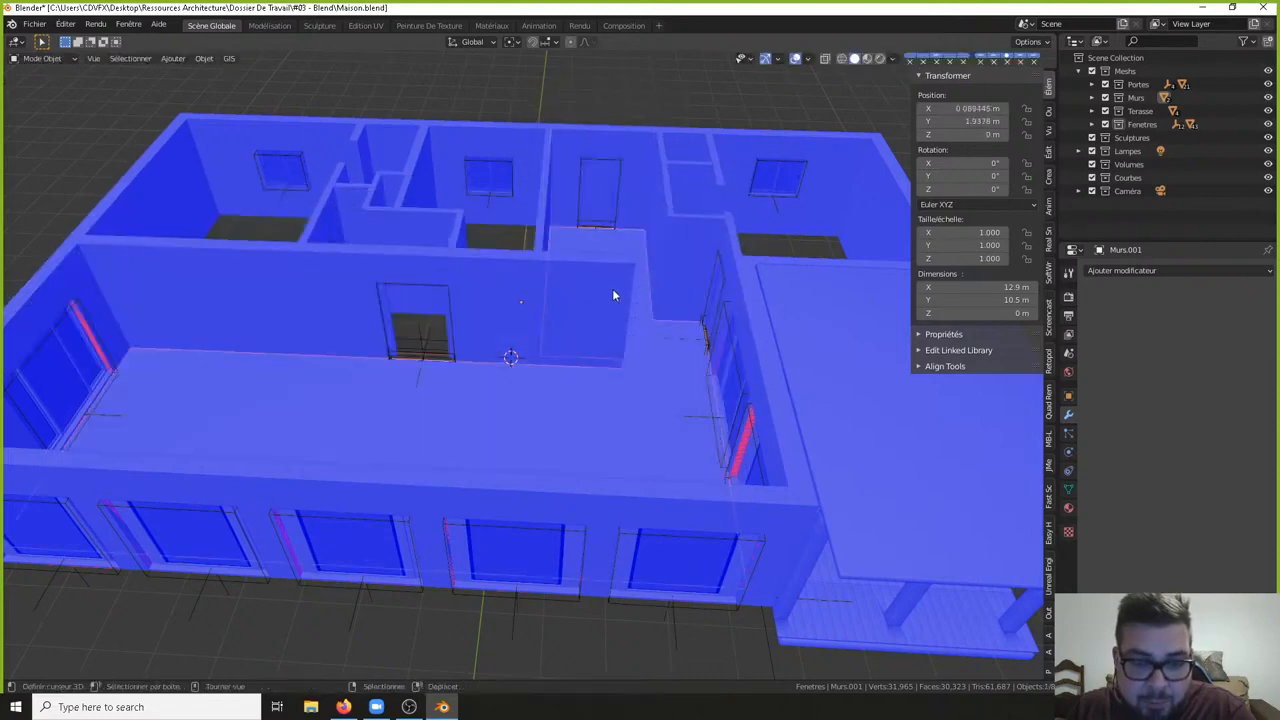
middle_drag(613, 295, 537, 374)
scroll(501, 297, down, 3)
click(471, 239)
key(Tab)
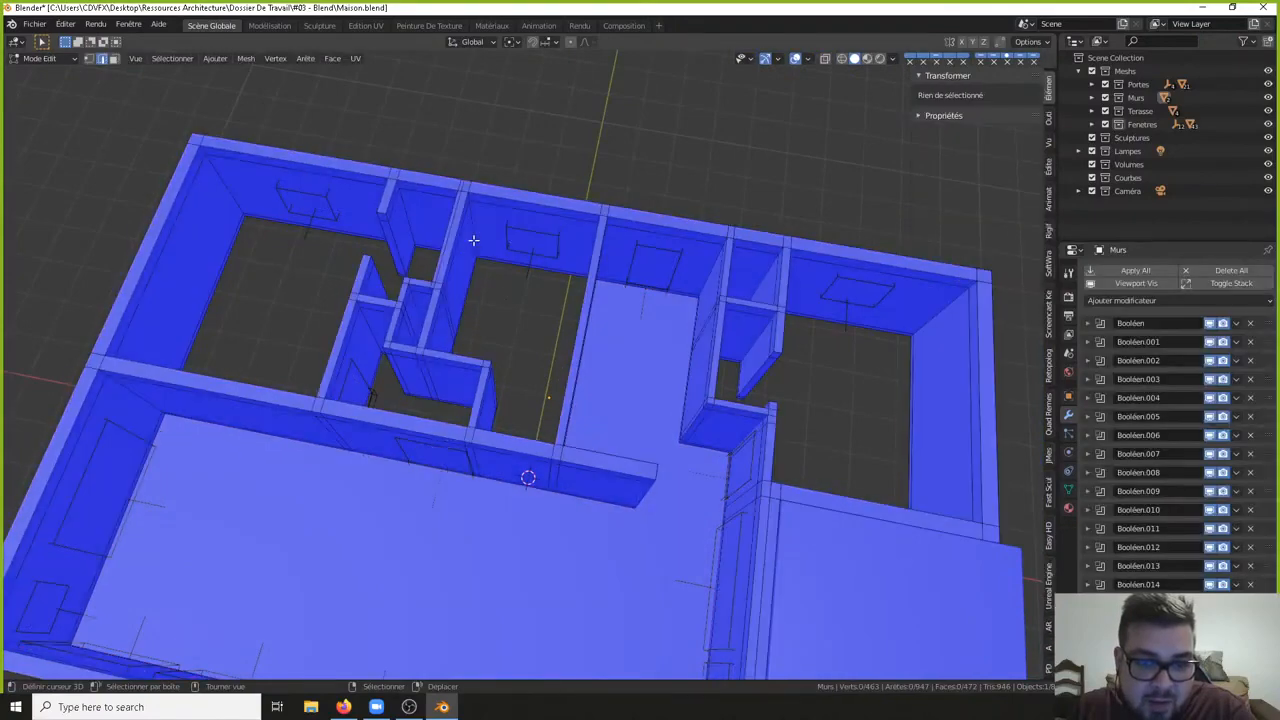
scroll(543, 294, up, 5)
shift+middle_drag(491, 302, 520, 351)
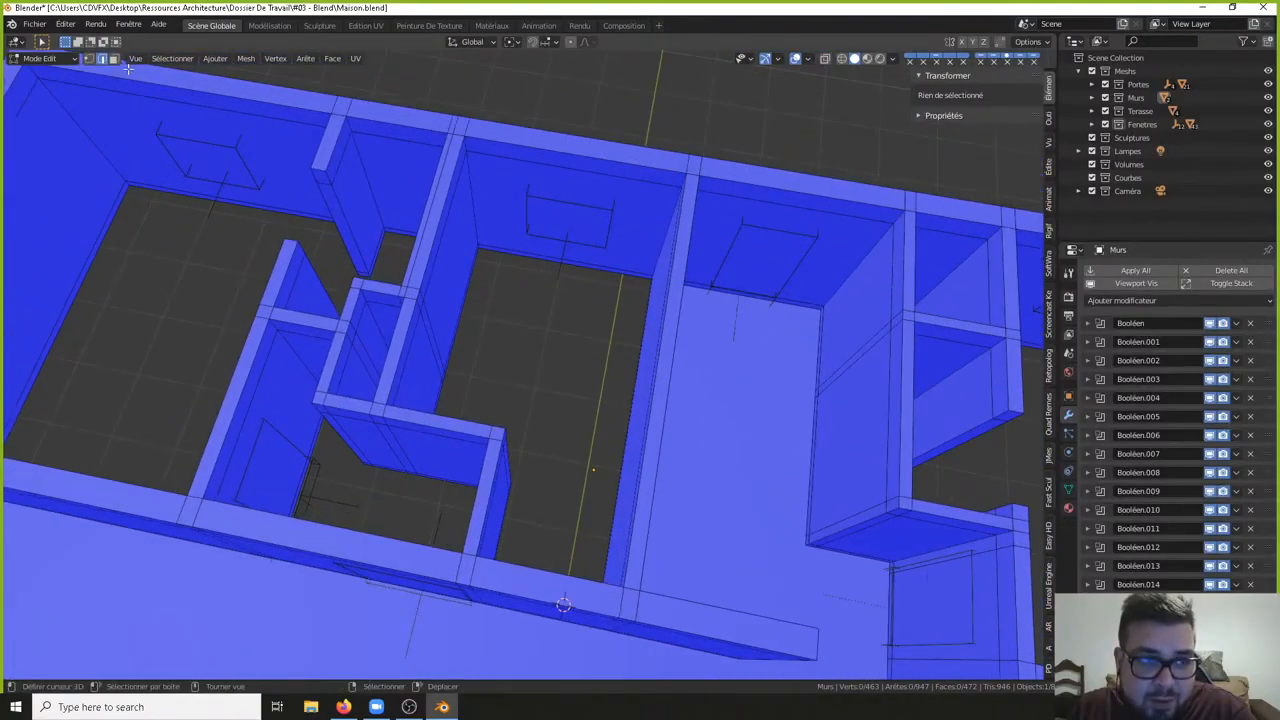
scroll(544, 222, up, 2)
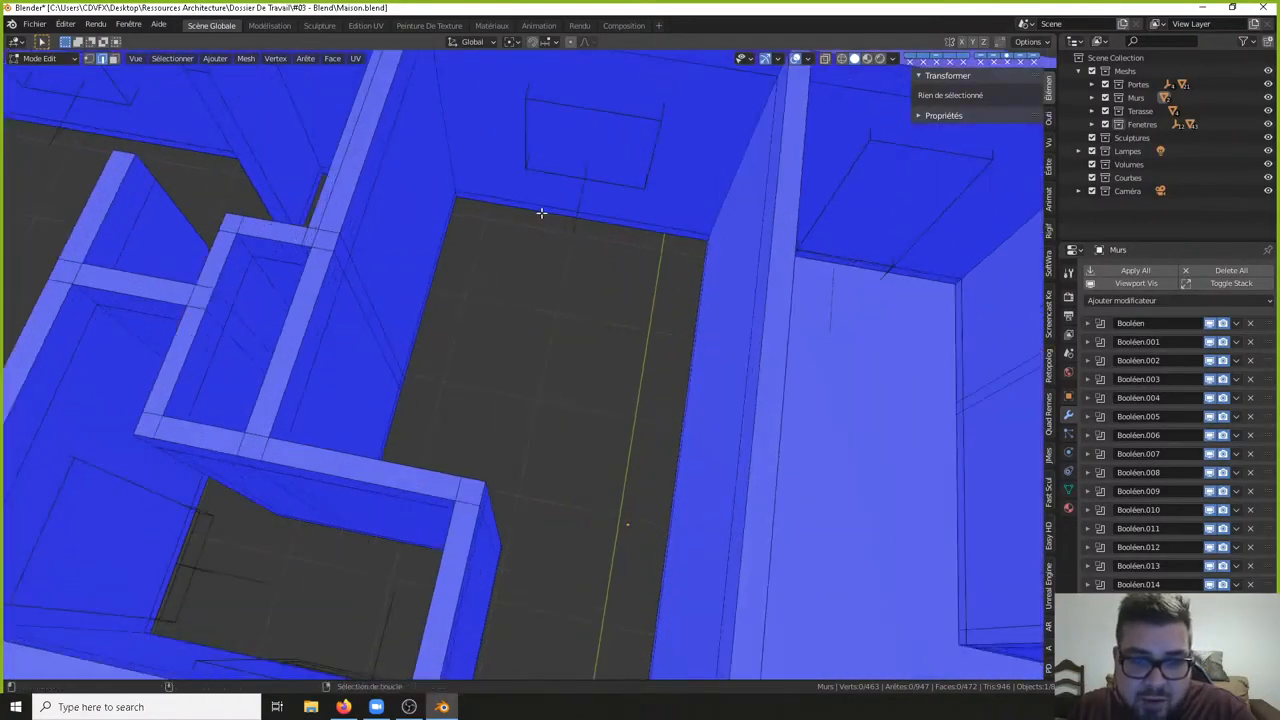
- Select the floor-level edges around the middle room and fill them with a floor face
click(541, 213)
middle_drag(634, 274, 742, 320)
shift+click(583, 338)
shift+click(578, 177)
middle_drag(578, 177, 609, 366)
shift+click(395, 387)
shift+click(534, 394)
shift+click(742, 413)
key(f)
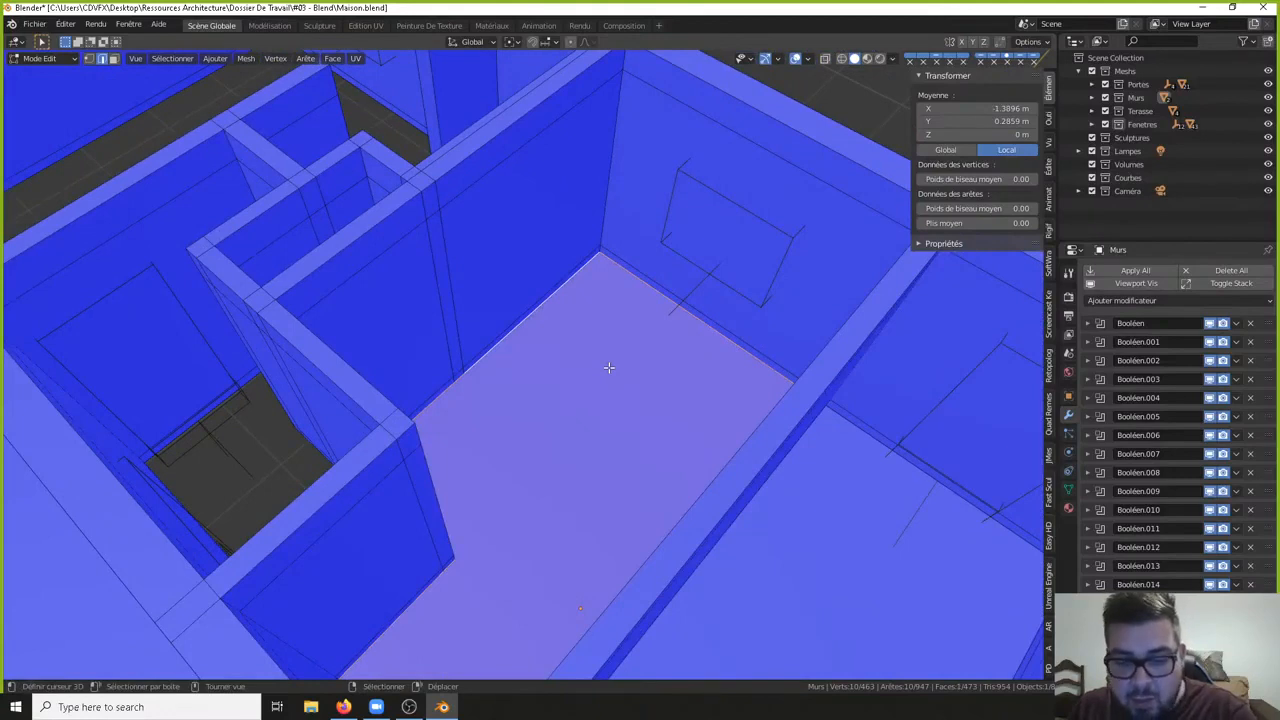
- Separate the middle room's floor face from Murs by selection and select the new floor object in Object Mode
key(p)
click(609, 370)
key(Tab)
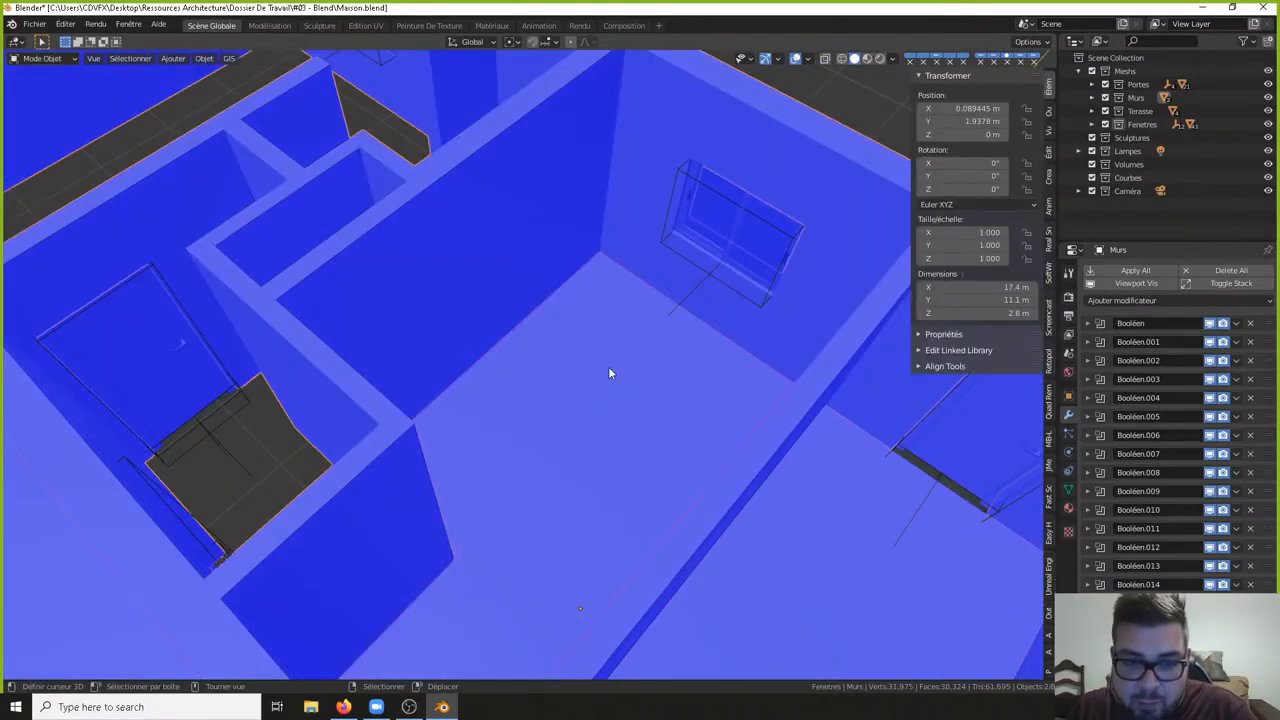
click(612, 378)
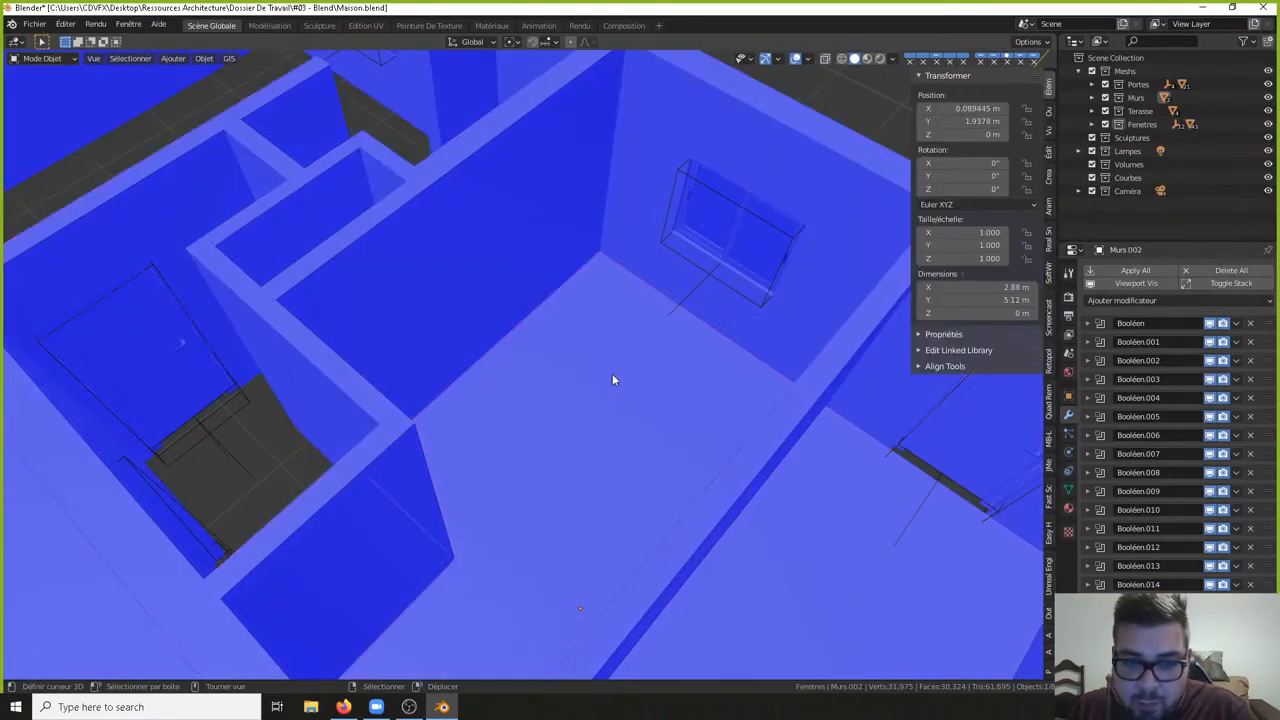
- Delete all modifiers from the separated middle room floor
click(1250, 324)
click(1250, 324)
click(1250, 324)
click(1250, 324)
click(1250, 324)
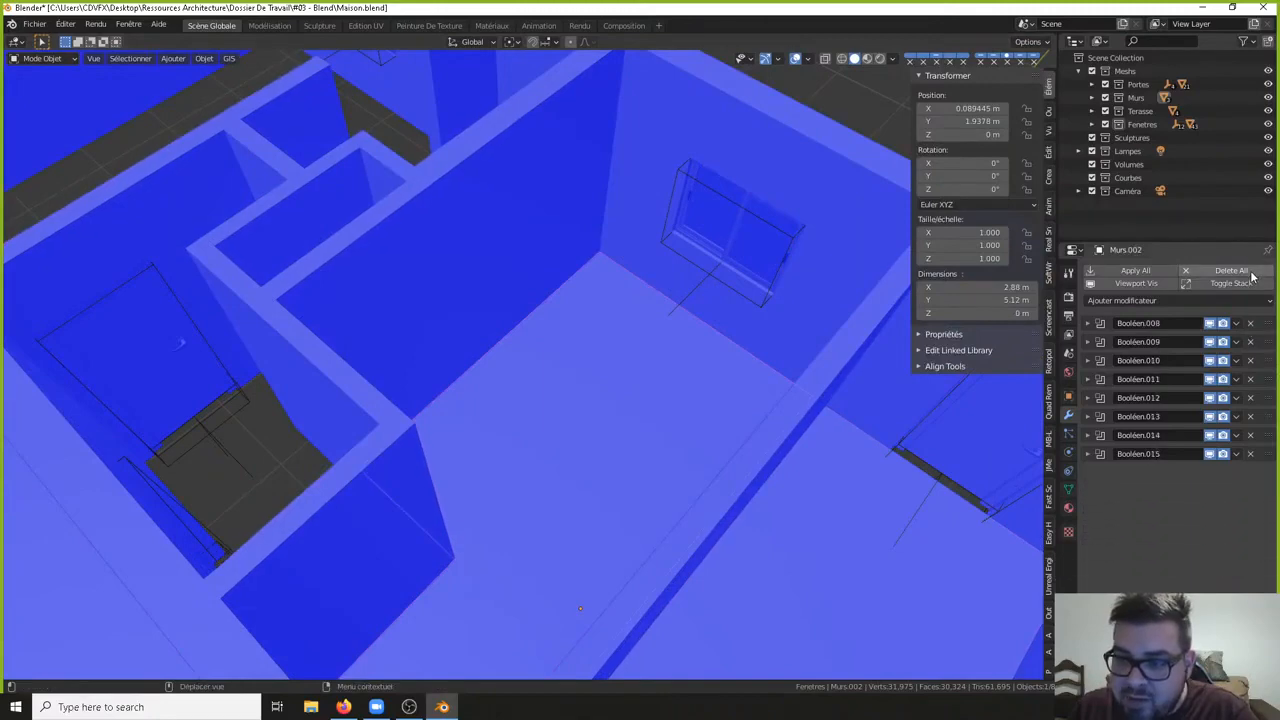
click(1240, 271)
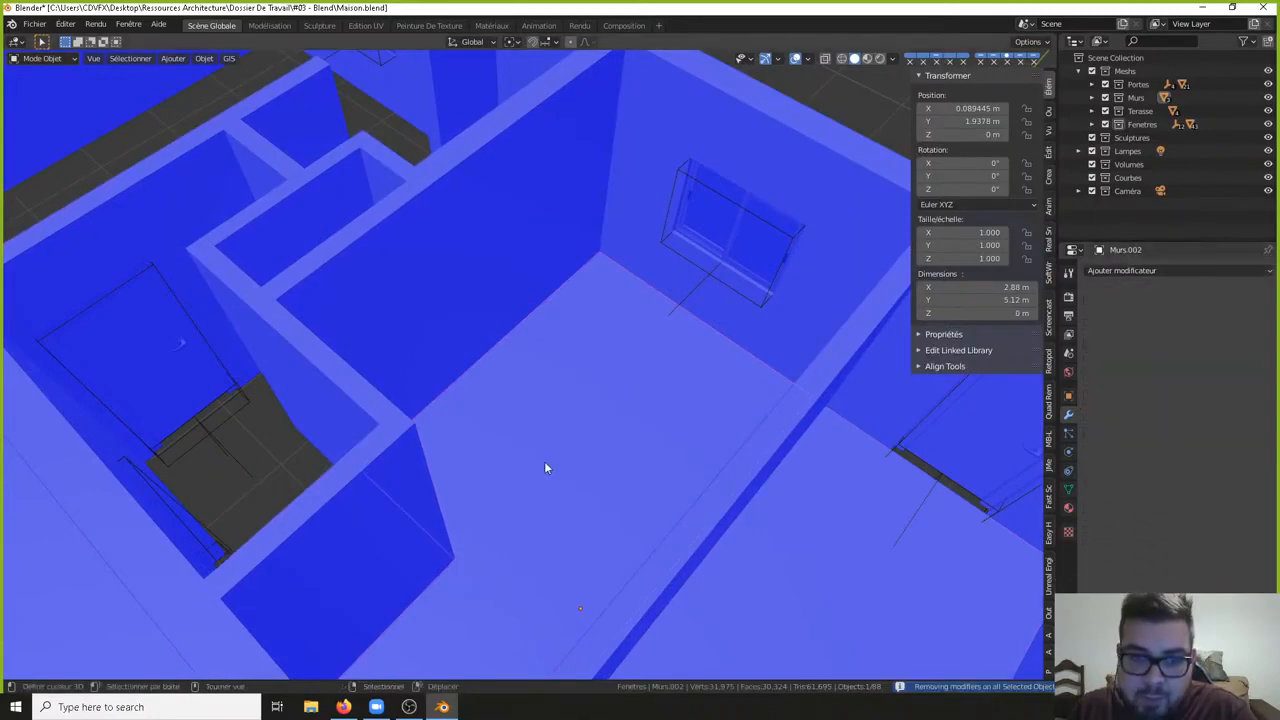
- Enter Edit Mode on Murs, select the floor-level edges around the small narrow closet and fill them with a floor face
middle_drag(544, 461, 337, 457)
click(477, 395)
key(Tab)
scroll(514, 414, up, 3)
scroll(540, 303, up, 4)
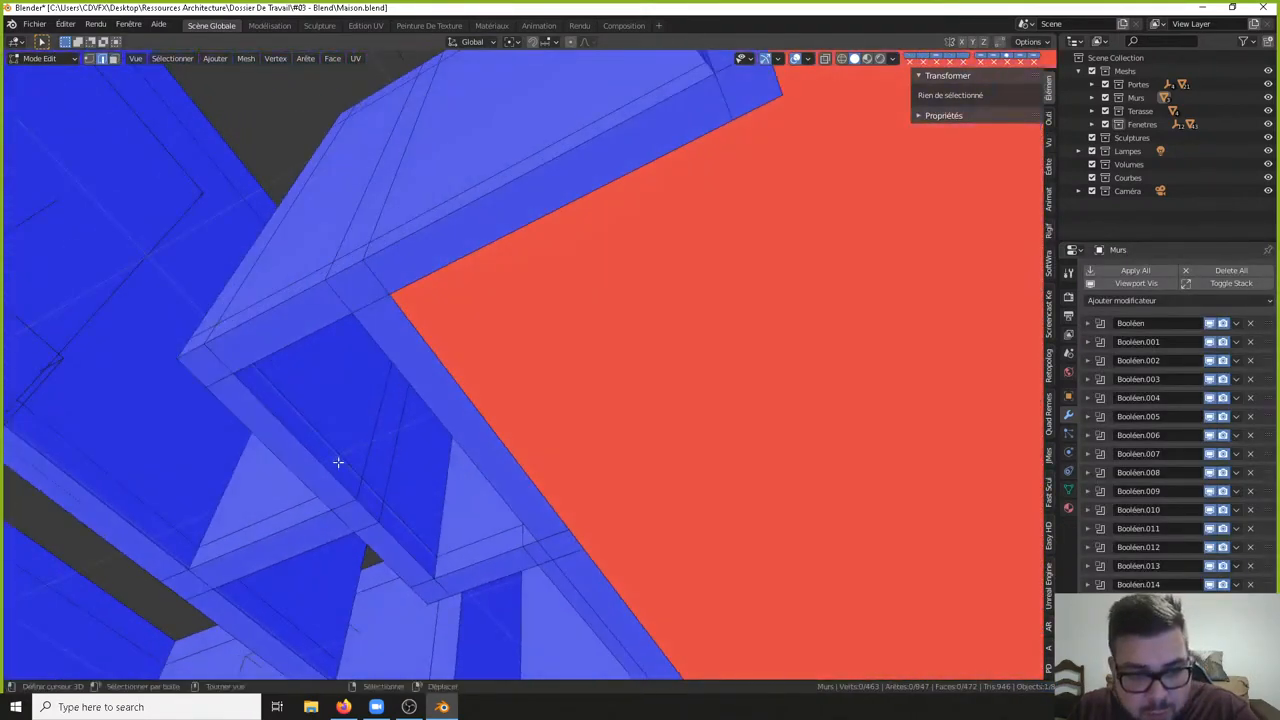
alt+click(320, 470)
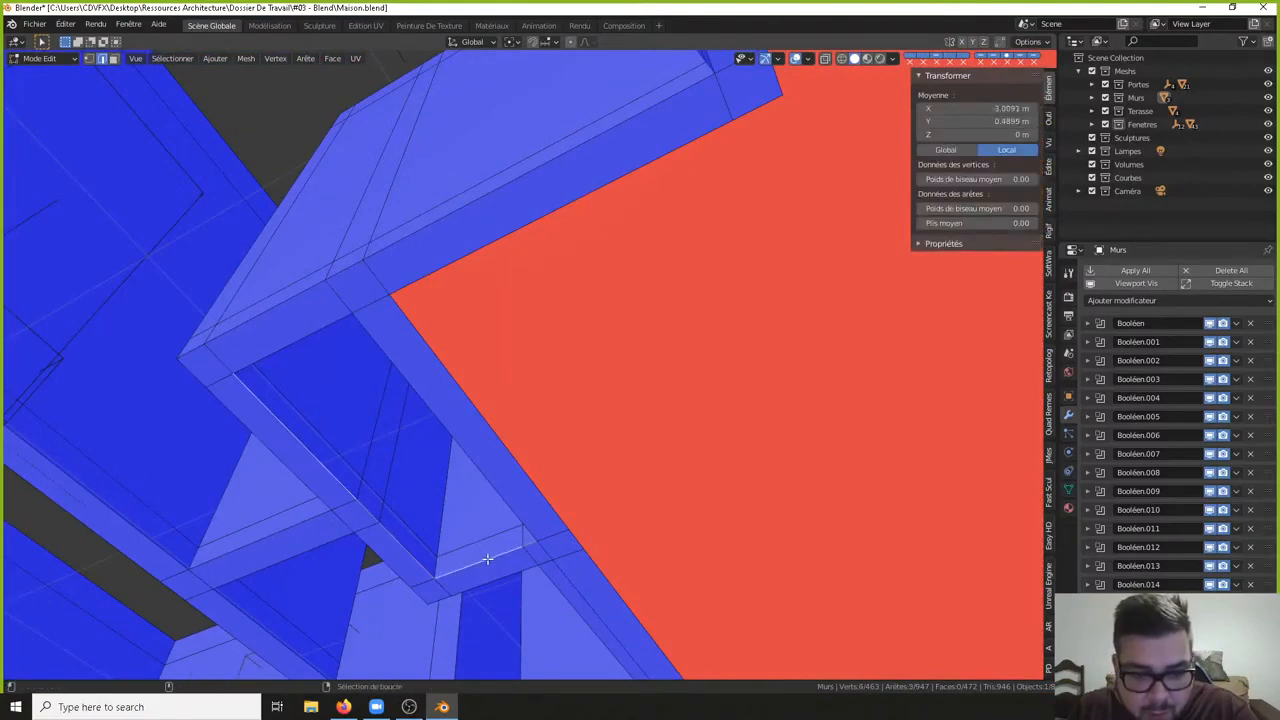
middle_drag(455, 546, 538, 406)
alt+shift+right_click(640, 480)
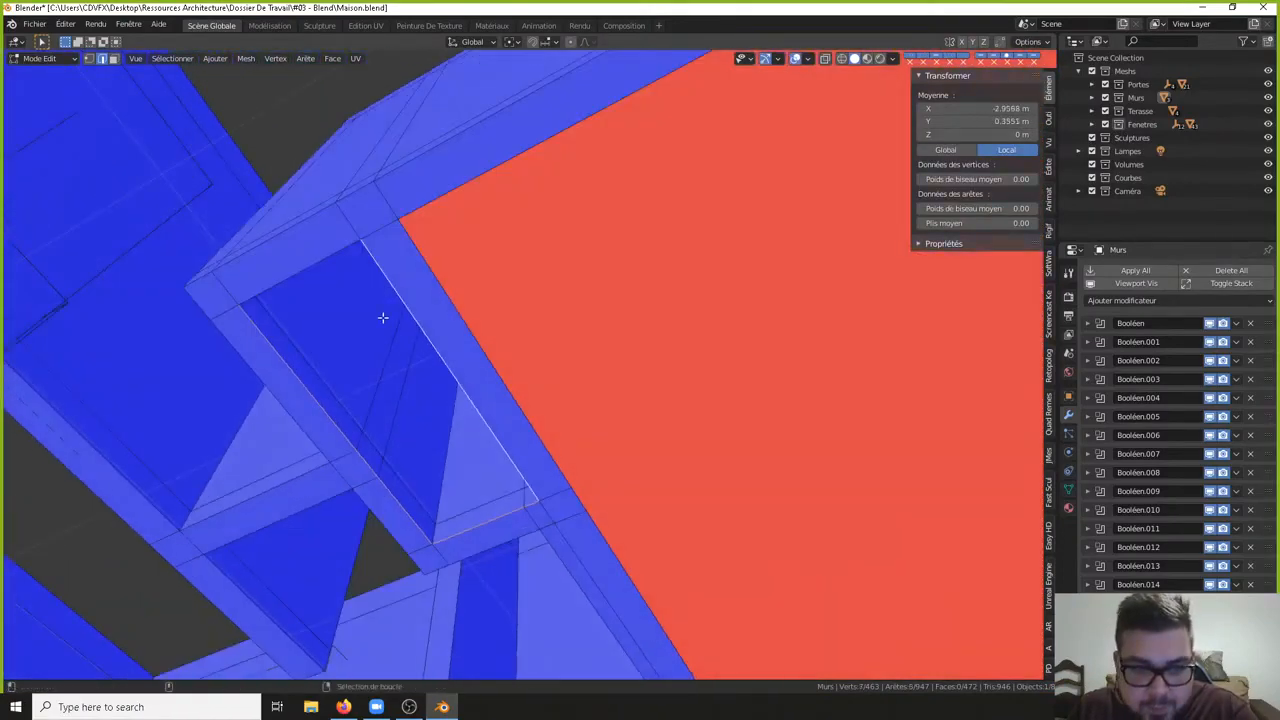
key(Tab)
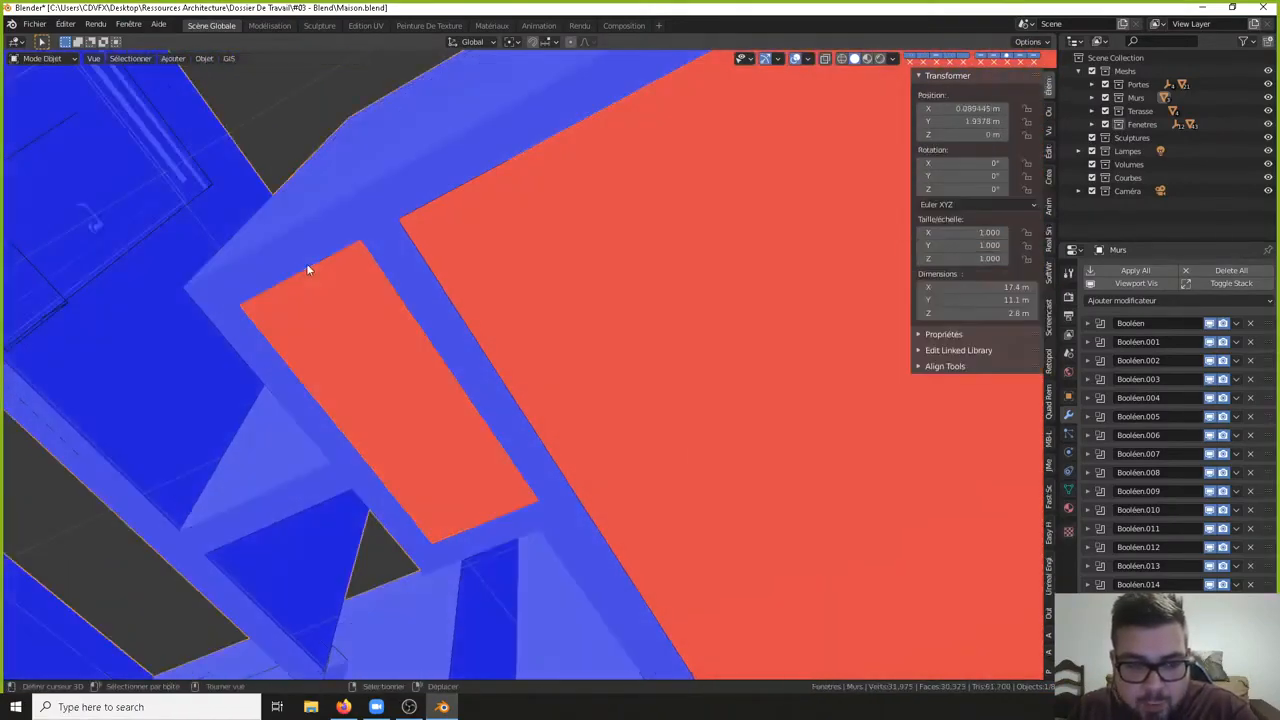
key(Tab)
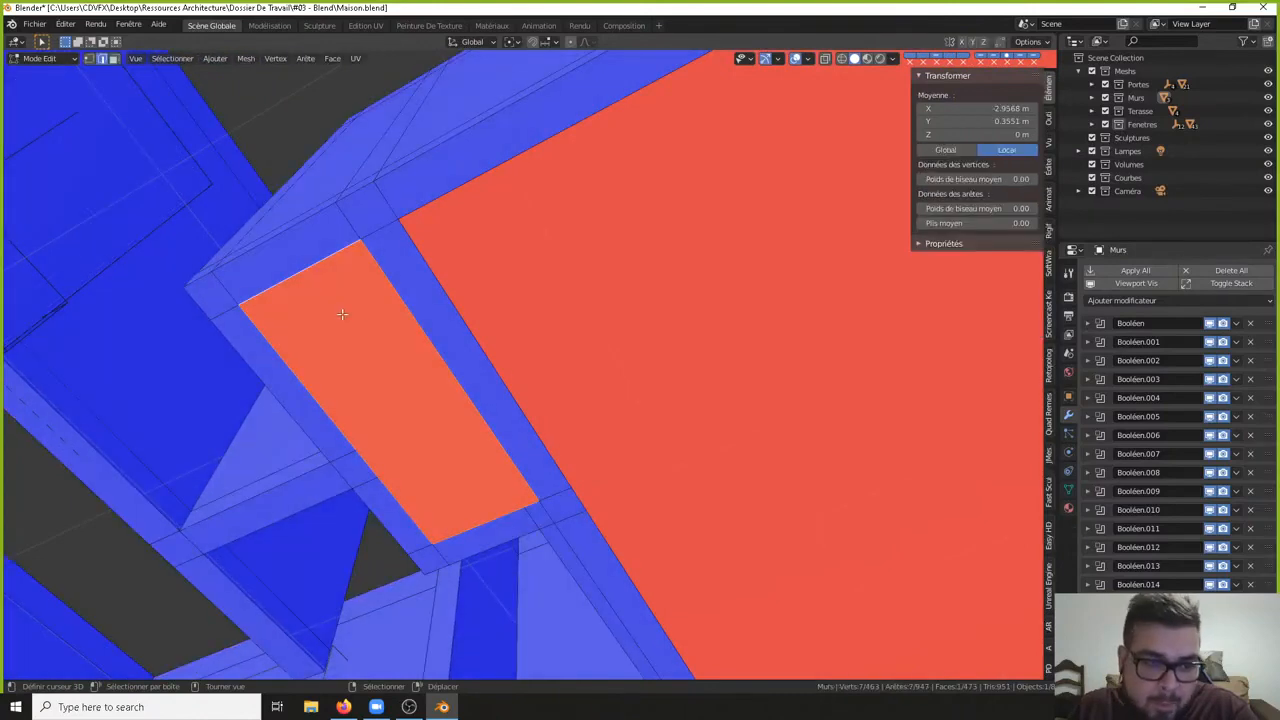
- Separate the closet's floor face from Murs by selection and select the new floor object in Object Mode
key(p)
click(522, 357)
key(Tab)
click(430, 401)
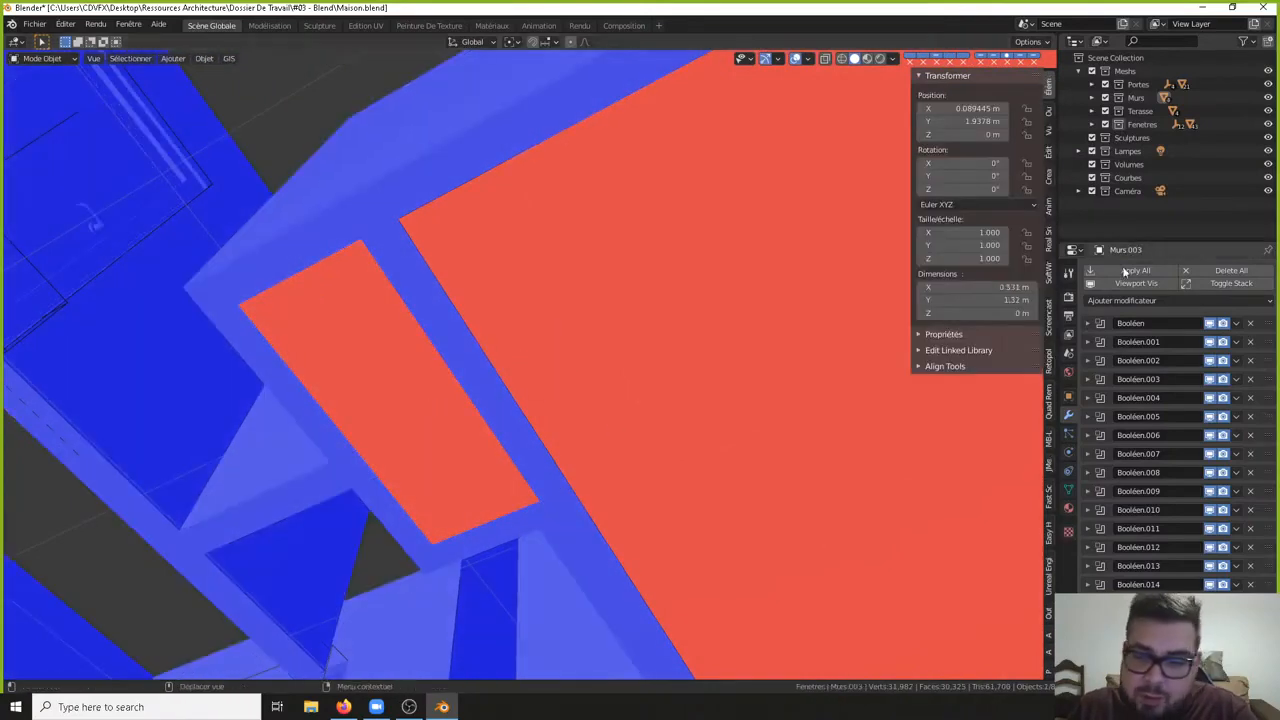
- Reopen Murs in Edit Mode, select the floor-level edges around the L-shaped room next to the closet and fill them with a face
middle_drag(337, 337, 512, 322)
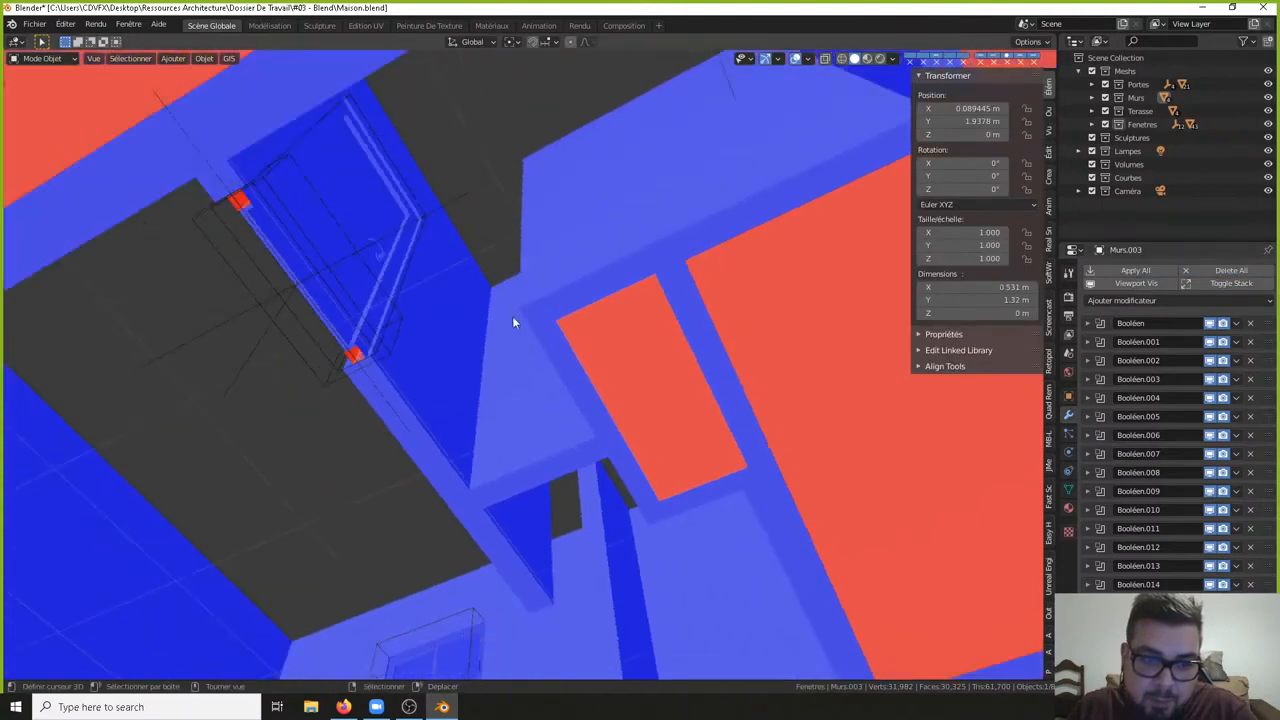
click(617, 262)
key(Tab)
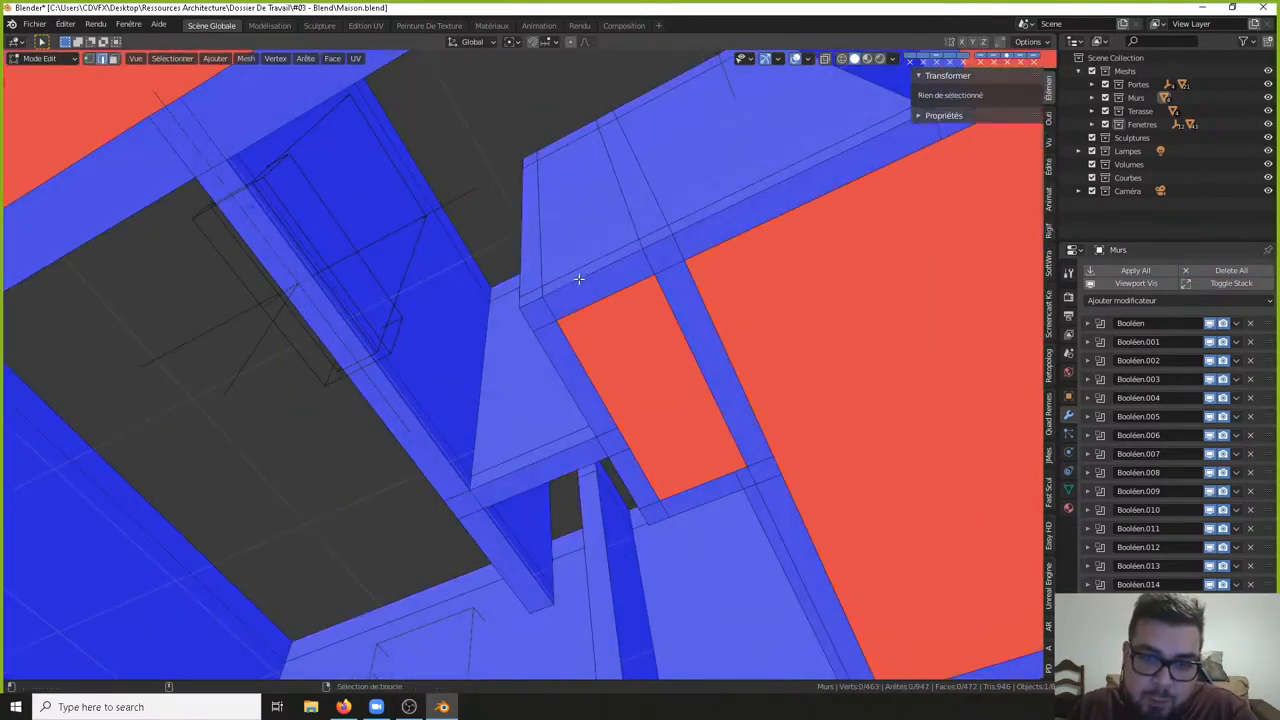
alt+click(578, 279)
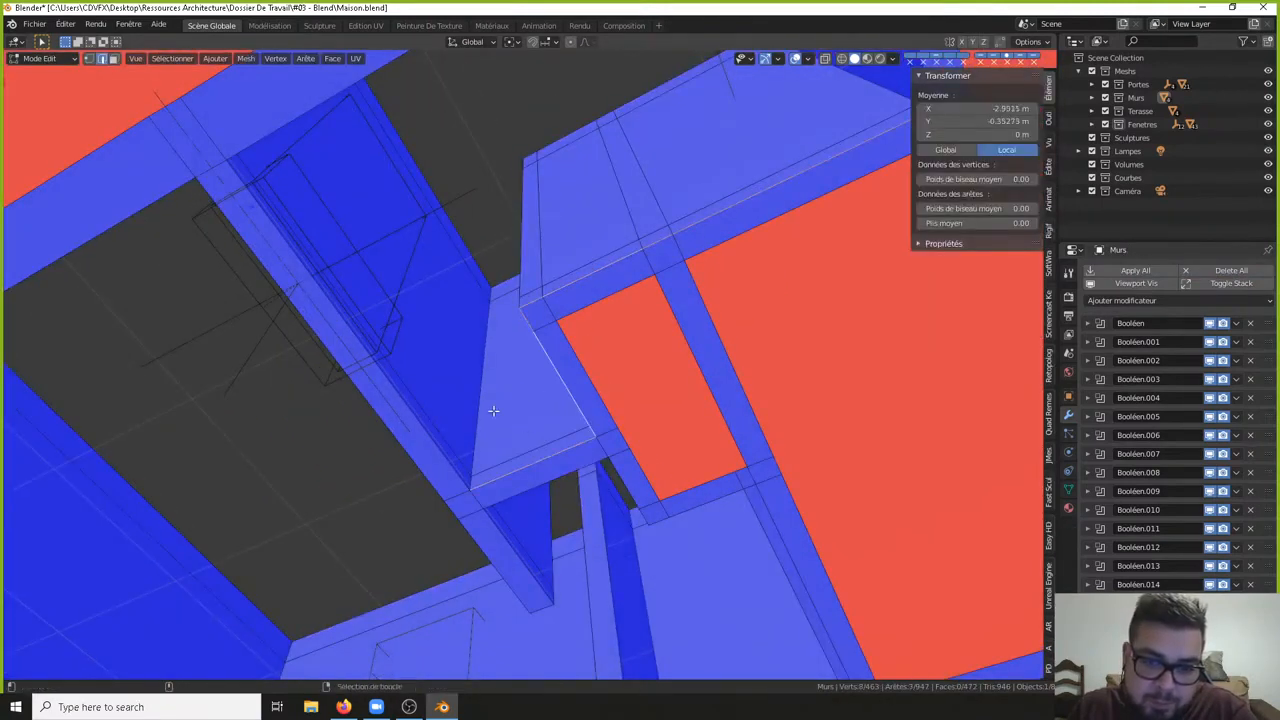
alt+shift+click(445, 467)
shift+middle_drag(252, 100, 329, 171)
alt+shift+click(368, 196)
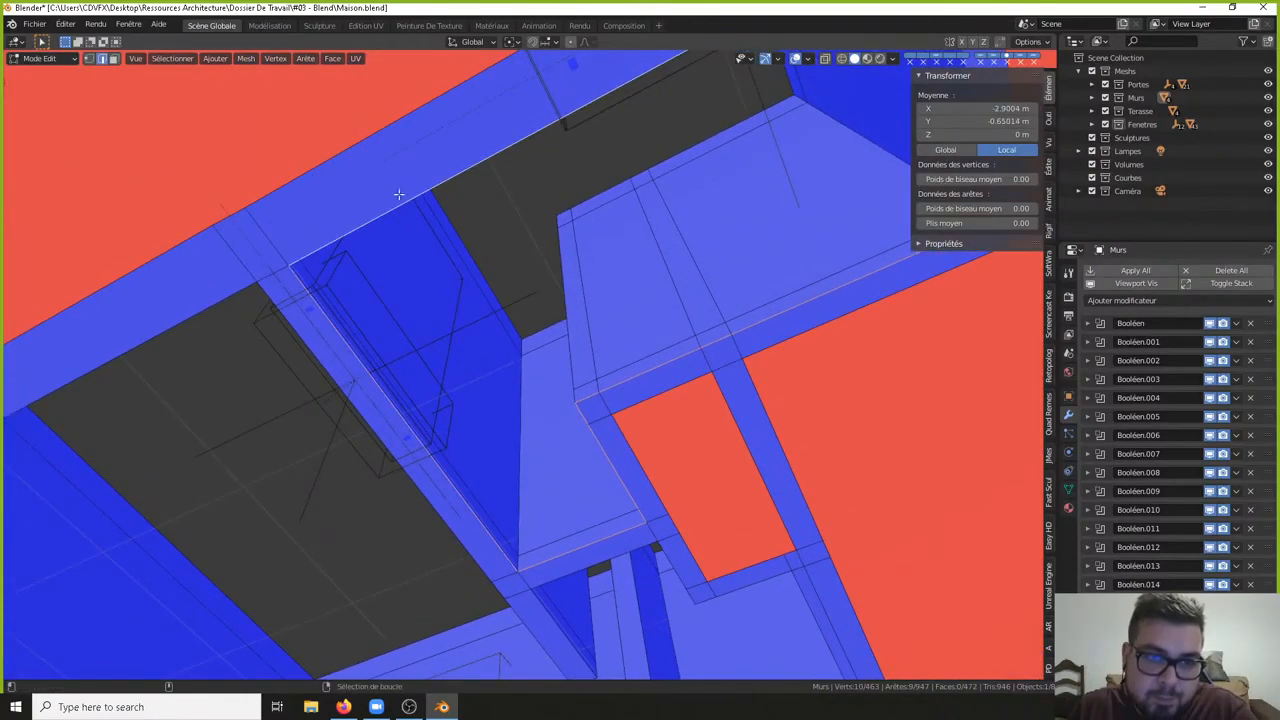
shift+middle_drag(692, 136, 469, 257)
shift+click(702, 224)
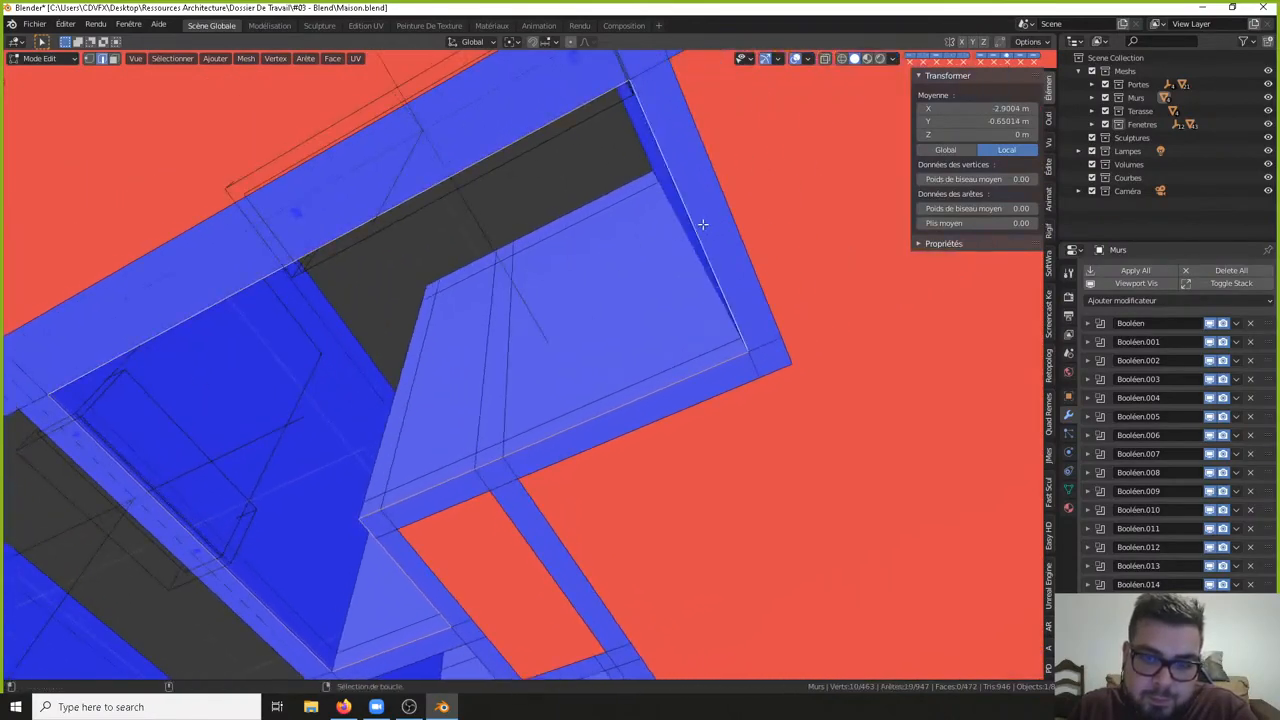
key(f)
- Separate the L-shaped room's floor face by selection and remove all modifiers from the new floor object
key(p)
click(684, 231)
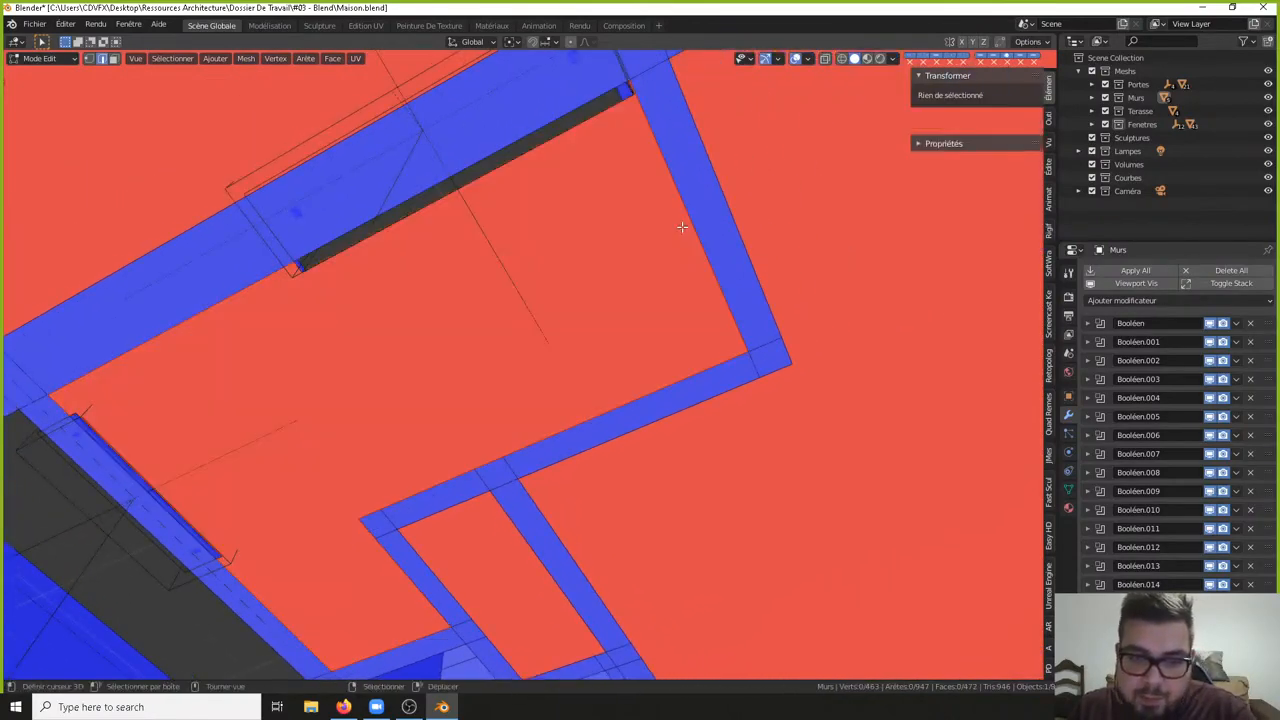
key(Tab)
click(585, 249)
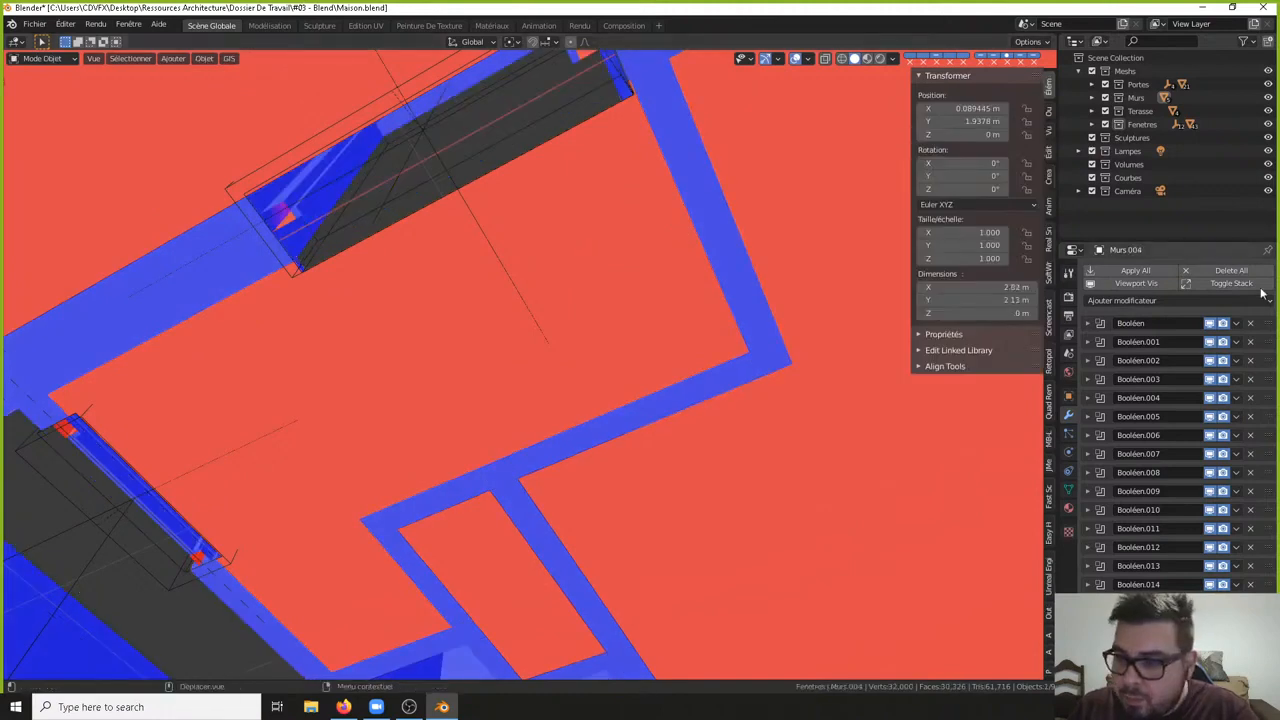
click(1231, 270)
click(1233, 272)
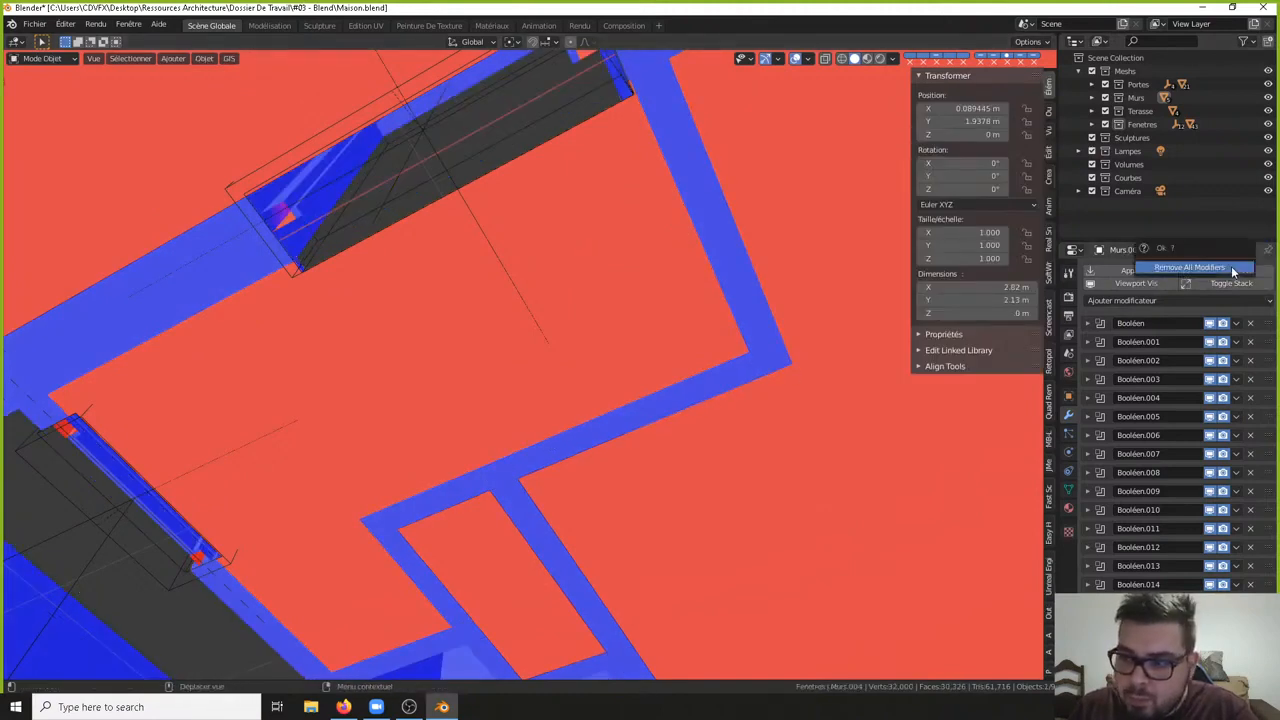
click(1190, 267)
- Reopen Murs in Edit Mode and select the floor-level edges along the end room's partition walls and adjoining passage
middle_drag(642, 319, 352, 312)
click(552, 316)
key(Tab)
right_click(560, 365)
key(alt+a)
alt+right_click(554, 363)
alt+shift+right_click(609, 393)
shift+click(506, 280)
middle_drag(506, 280, 352, 289)
middle_drag(439, 304, 506, 311)
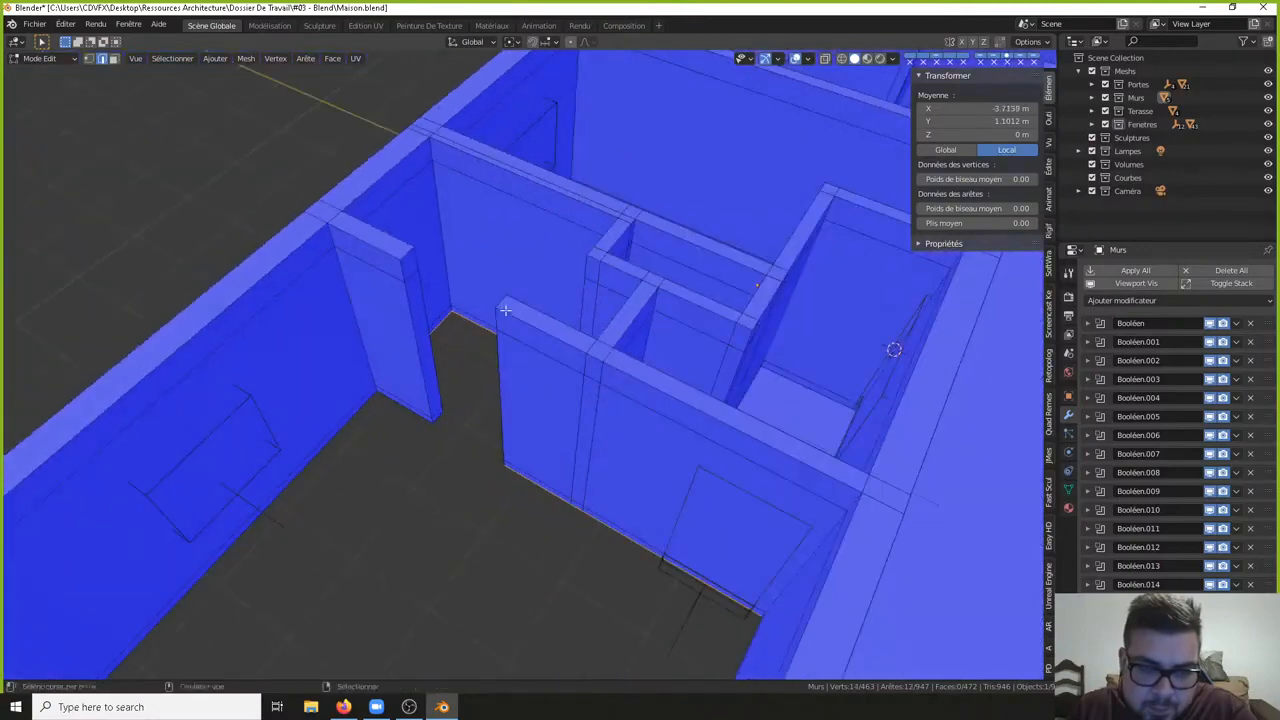
- Add the end room's remaining floor-level edges to the selection and fill the complete outline with a floor face
middle_drag(394, 393, 316, 320)
shift+right_click(294, 257)
middle_drag(294, 257, 75, 290)
middle_drag(302, 174, 432, 218)
middle_drag(505, 145, 345, 119)
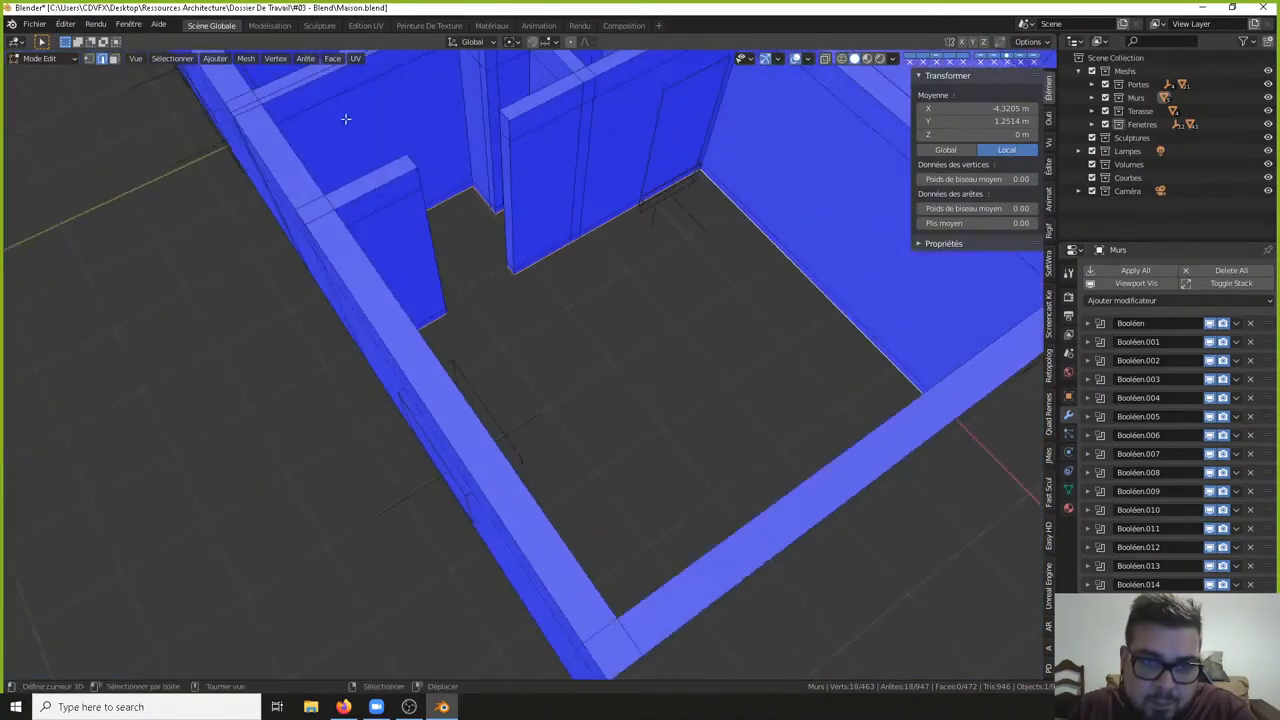
key(f)
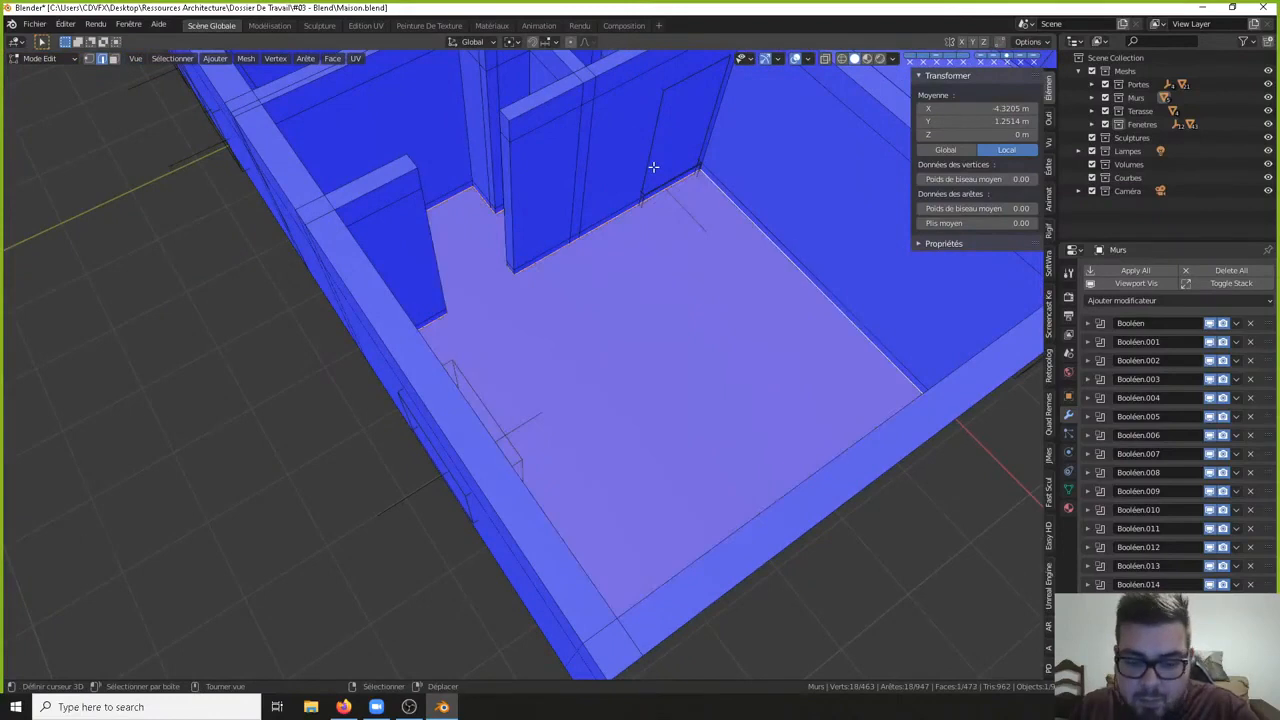
- Separate the end room's floor face by selection, remove all modifiers from the new object and deselect everything
key(p)
click(651, 171)
key(Tab)
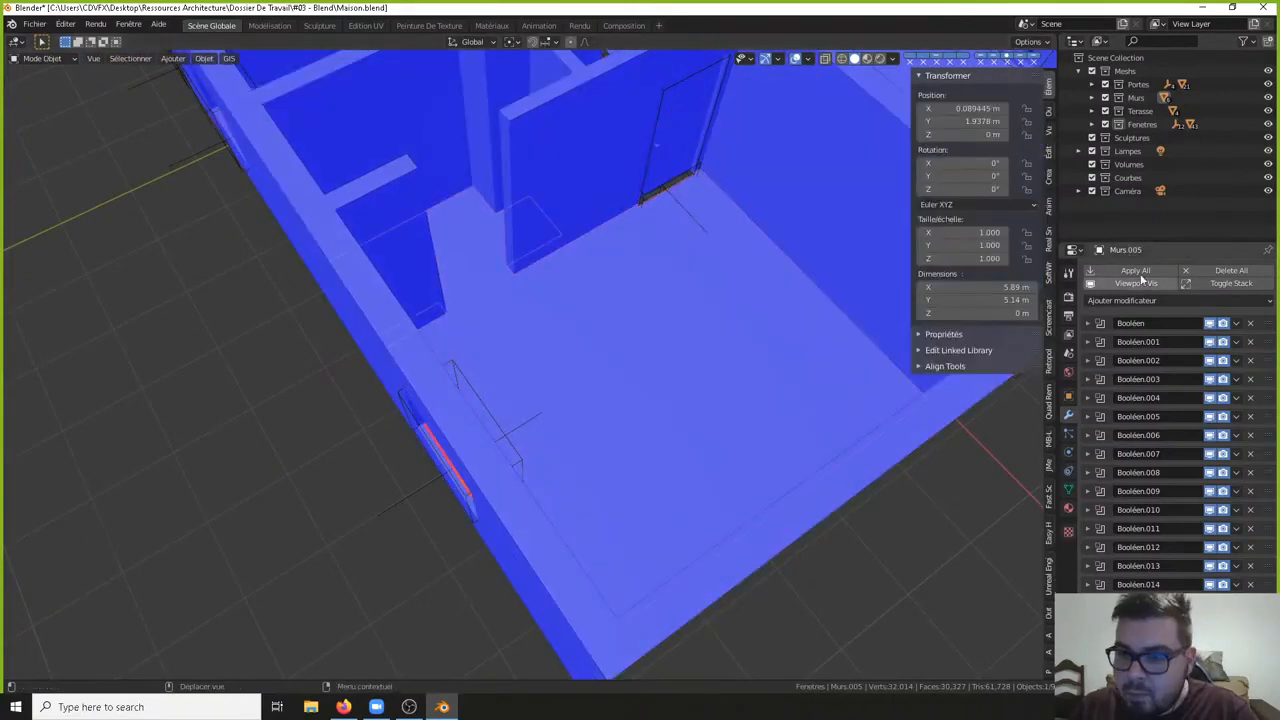
click(1236, 272)
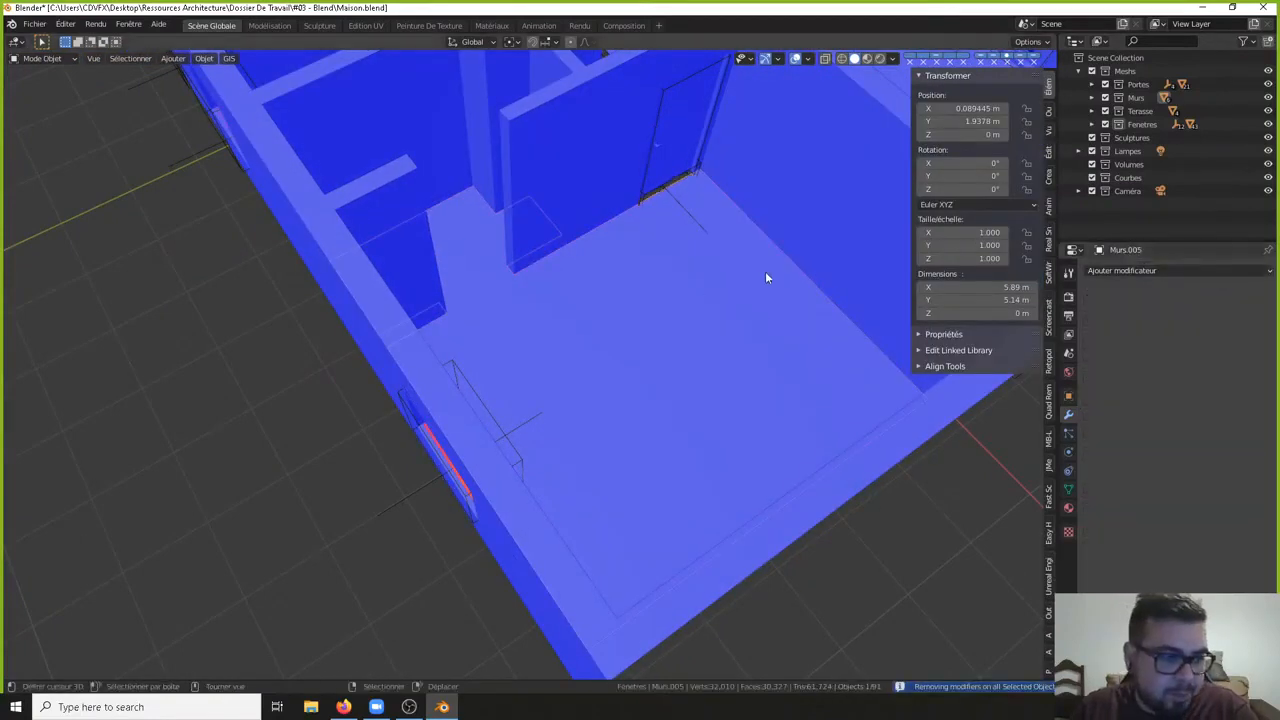
key(a)
click(763, 234)
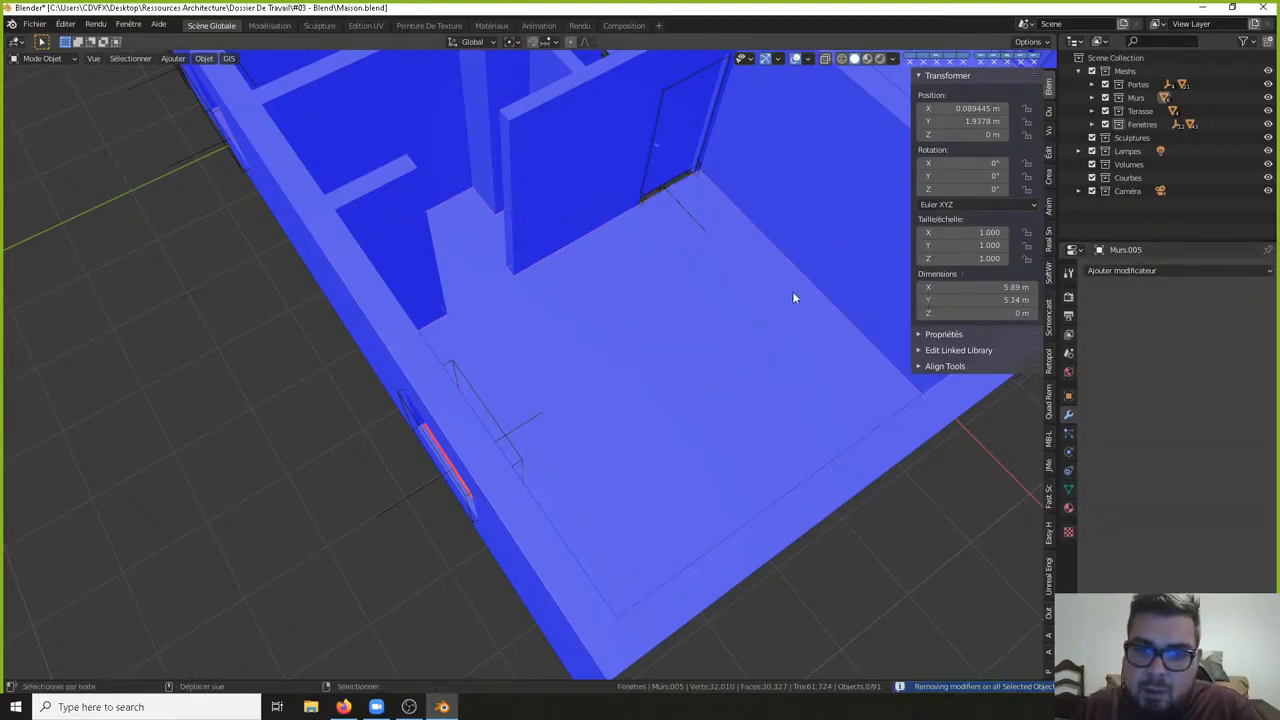
- Select Murs again and enter Edit Mode on it, focused on the unfloored room at the house's opposite end
middle_drag(793, 293, 806, 437)
right_click(839, 518)
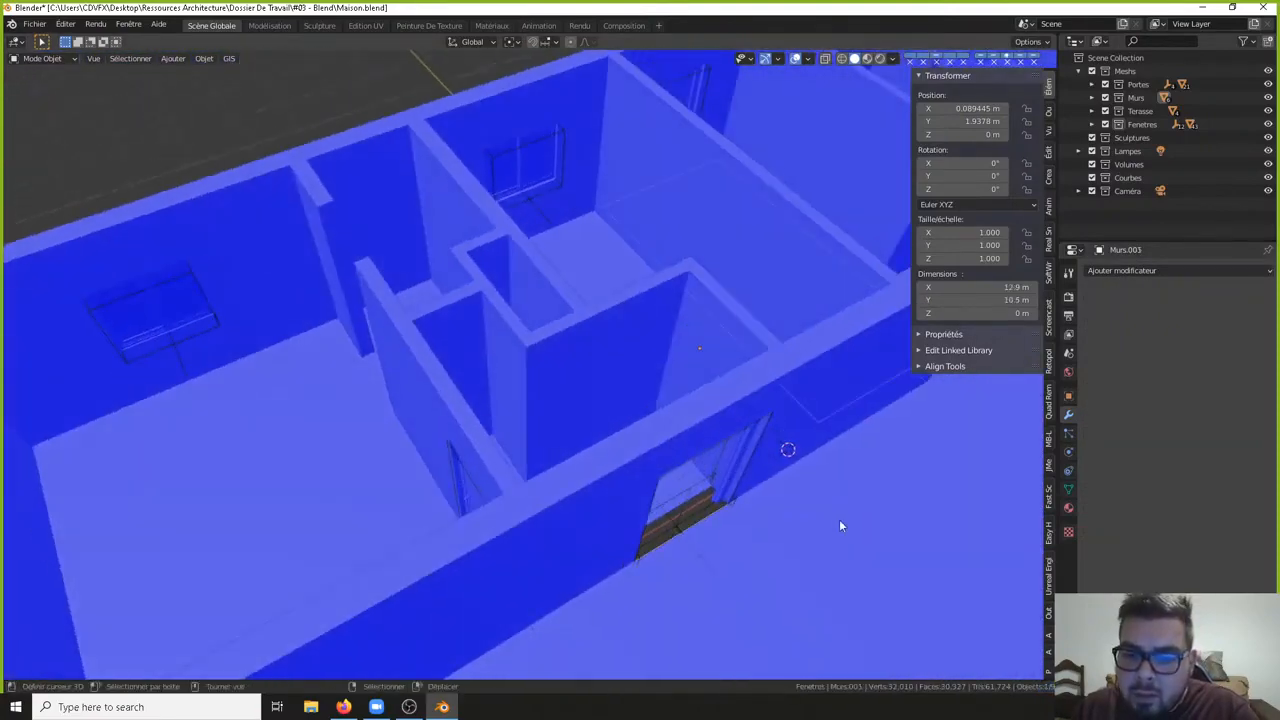
middle_drag(839, 515, 473, 450)
right_click(726, 247)
key(Tab)
- Select the floor-level edges around the opposite end room, including its open alcove and the wall beside the door
scroll(679, 341, up, 2)
right_click(651, 336)
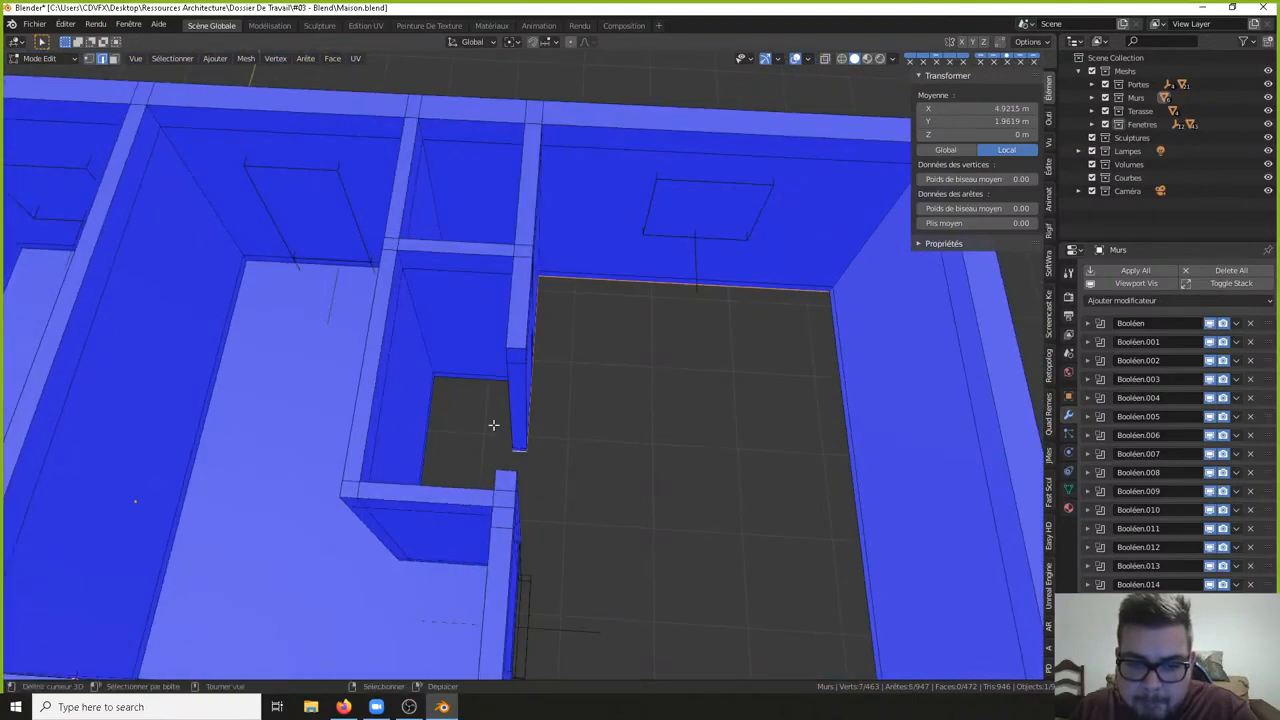
middle_drag(485, 387, 343, 390)
middle_drag(454, 324, 383, 332)
shift+click(430, 306)
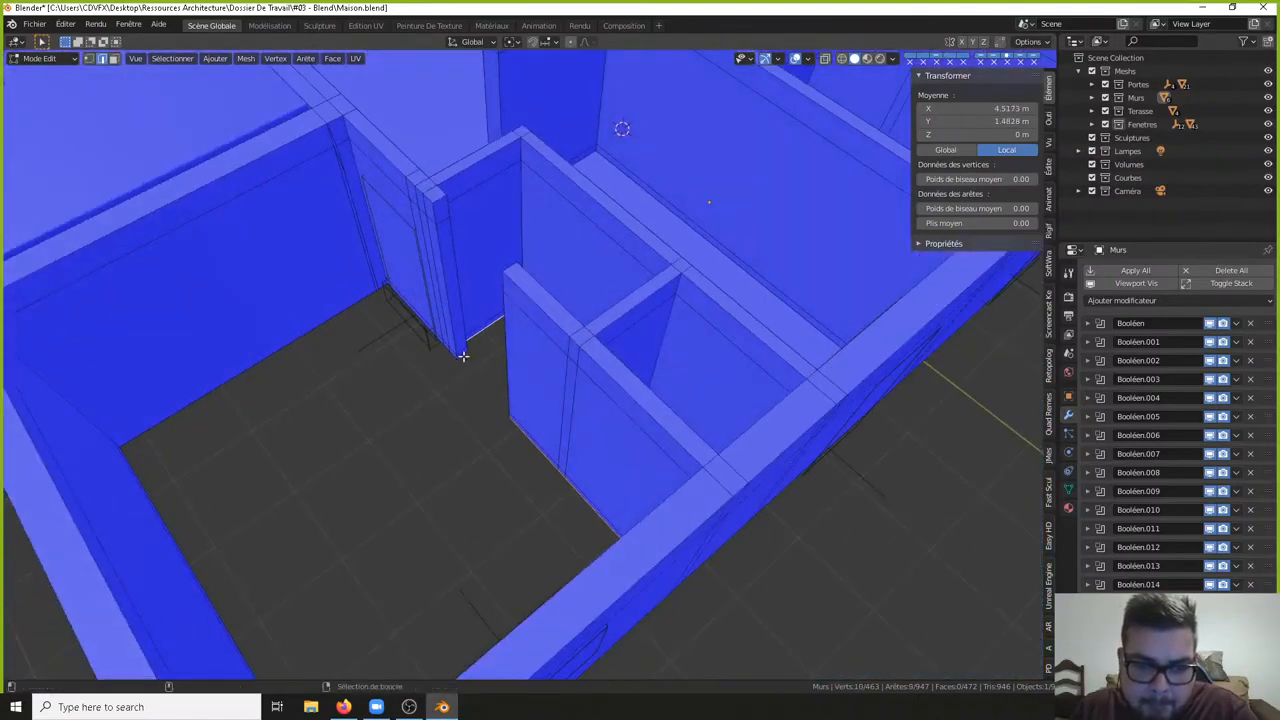
scroll(464, 357, up, 2)
middle_drag(508, 332, 397, 357)
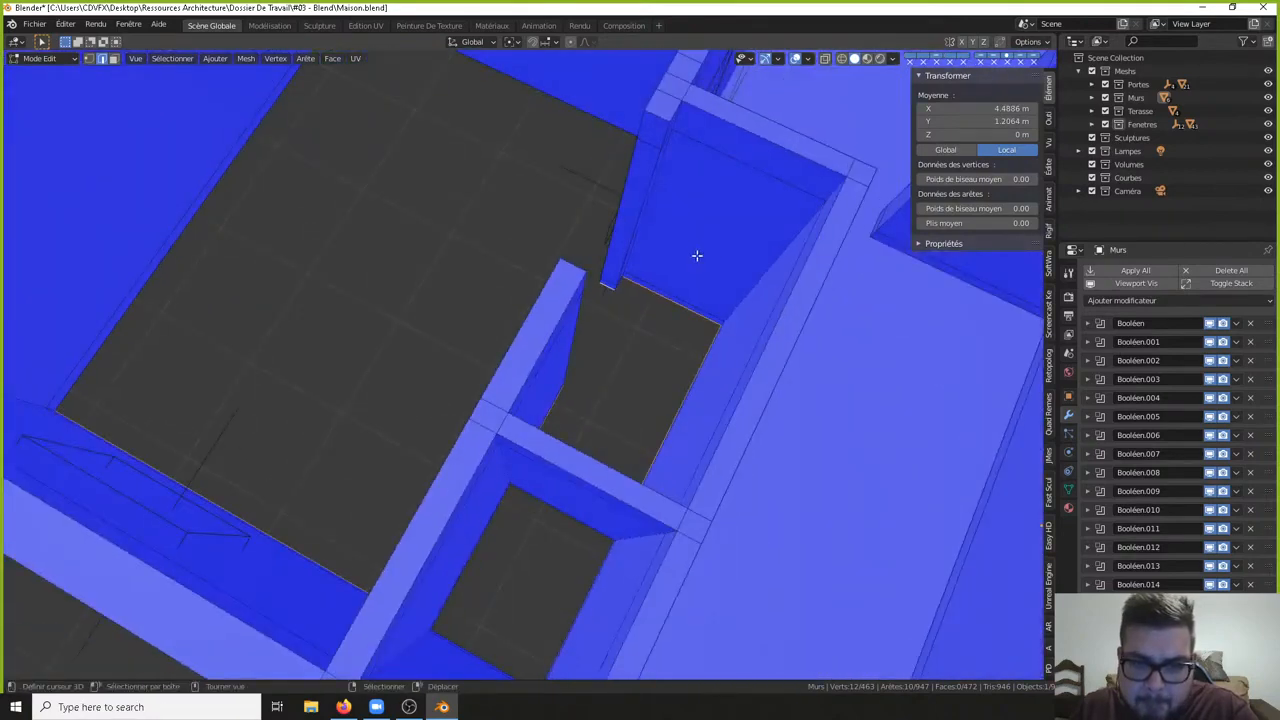
middle_drag(698, 255, 676, 223)
middle_drag(646, 372, 463, 457)
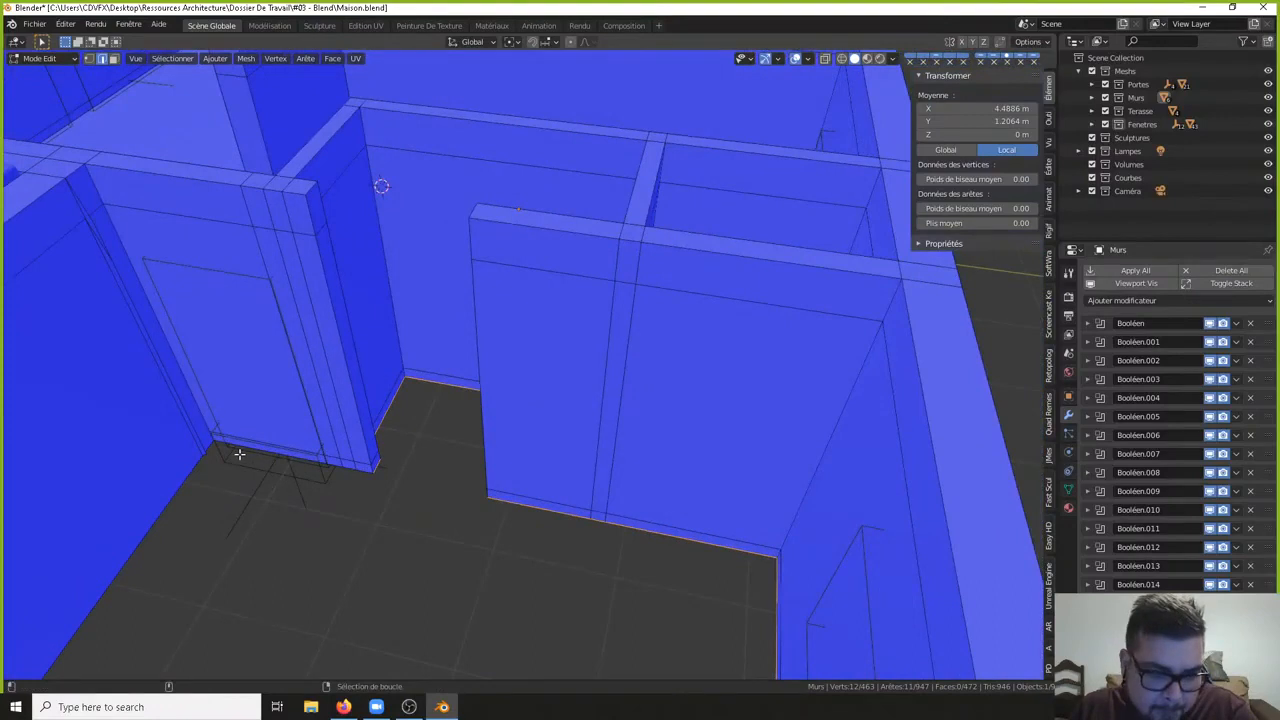
middle_drag(245, 445, 512, 103)
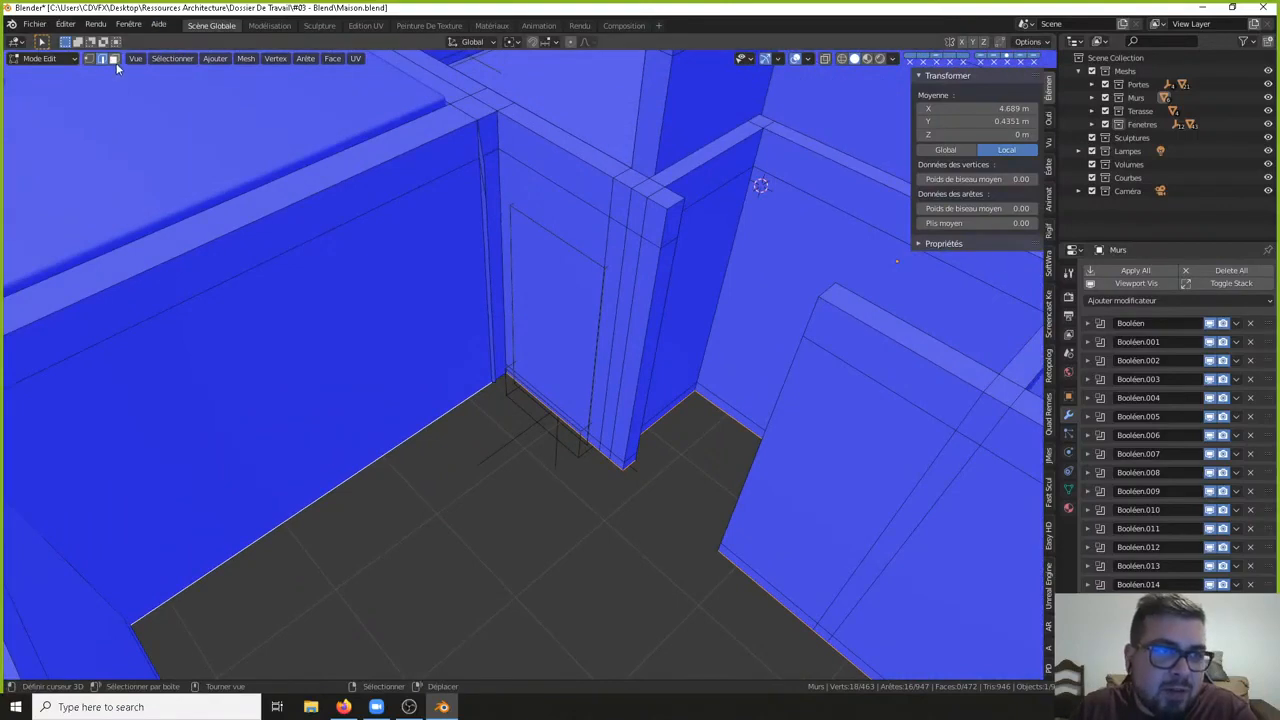
- Clear the edge selection and delete the two thin stray faces in the wall corner beside the room's door
key(alt+a)
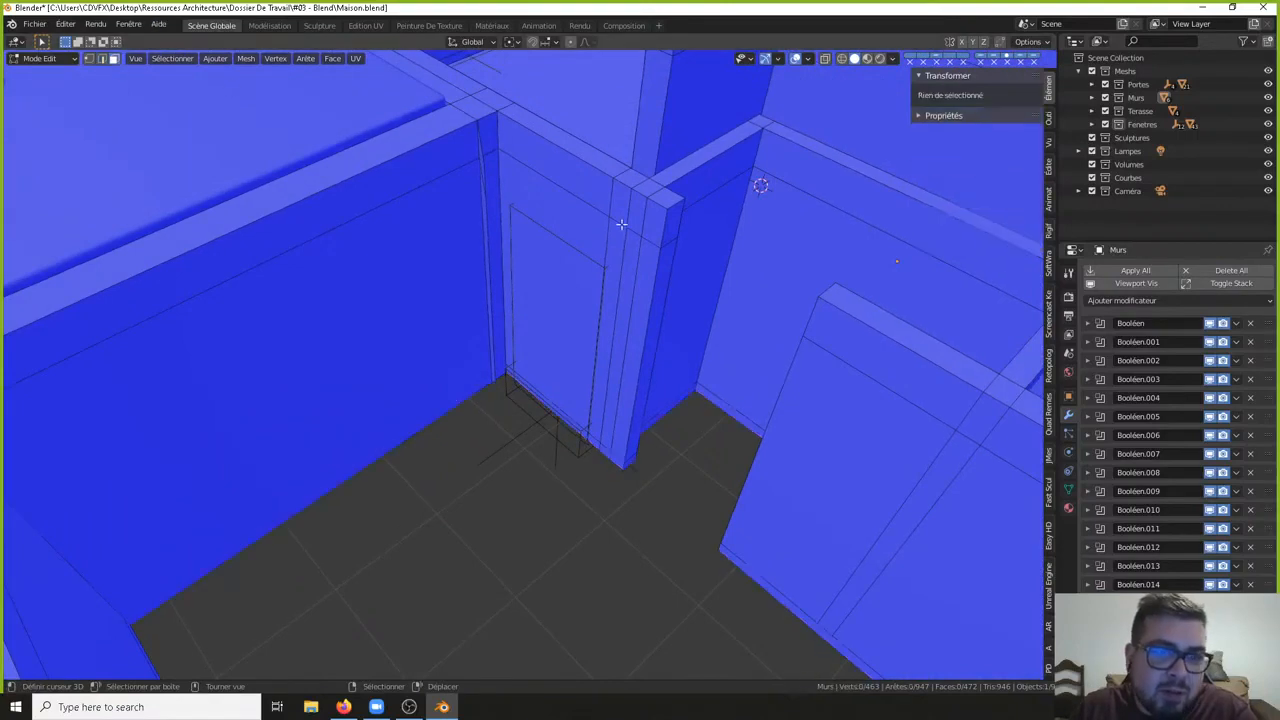
click(483, 157)
click(481, 195)
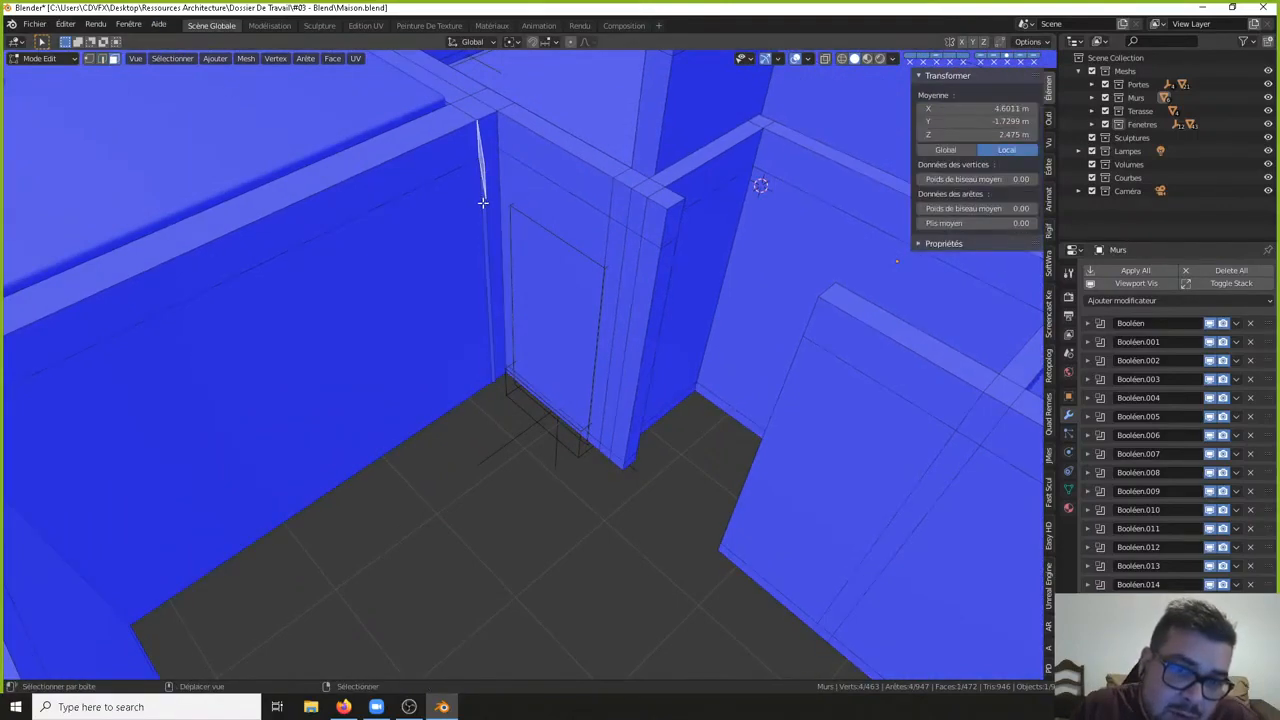
shift+click(484, 204)
key(x)
click(588, 160)
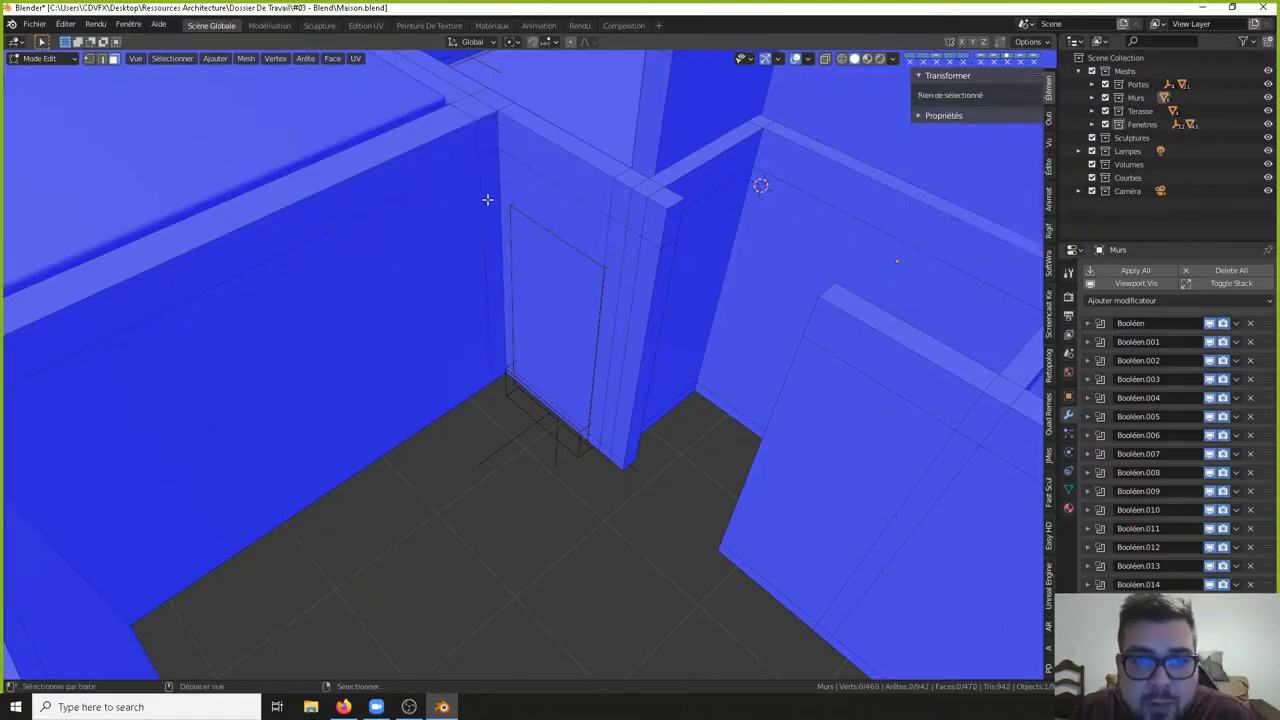
mouse_move(487, 199)
middle_down()
mouse_move(600, 163)
mouse_move(677, 91)
mouse_move(489, 191)
mouse_move(470, 185)
middle_up()
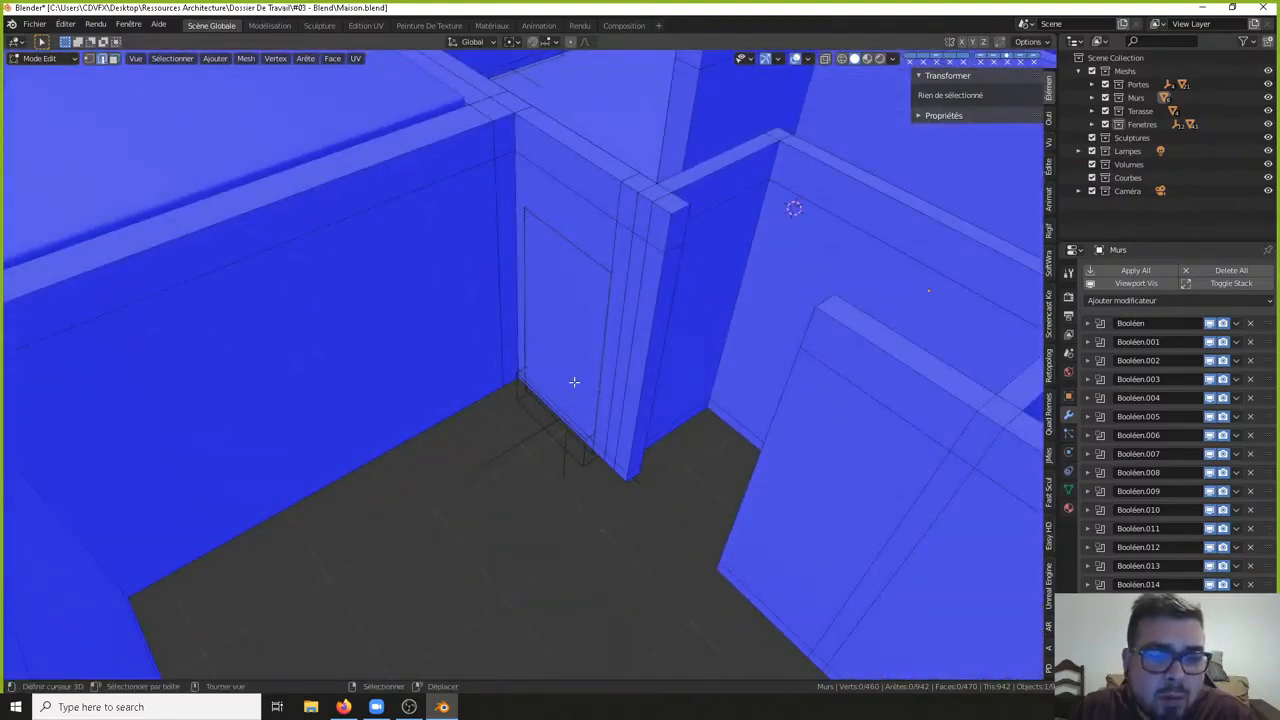
click(496, 392)
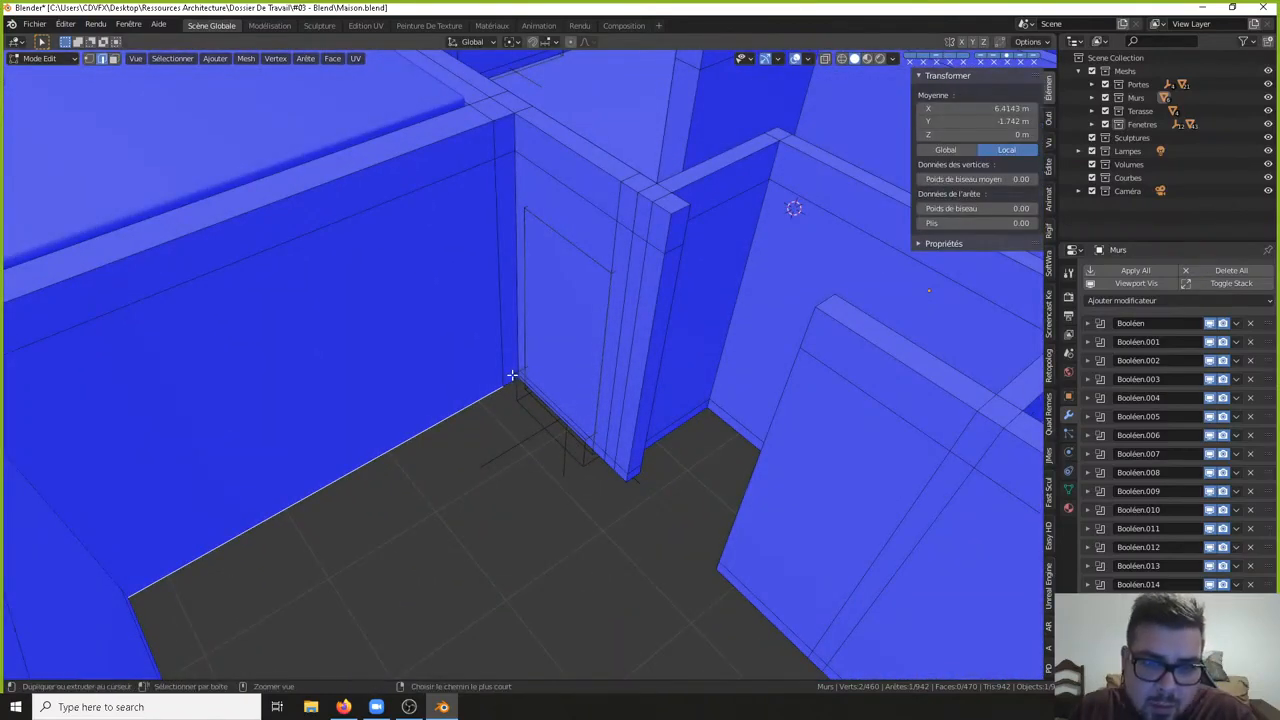
middle_drag(503, 363, 580, 329)
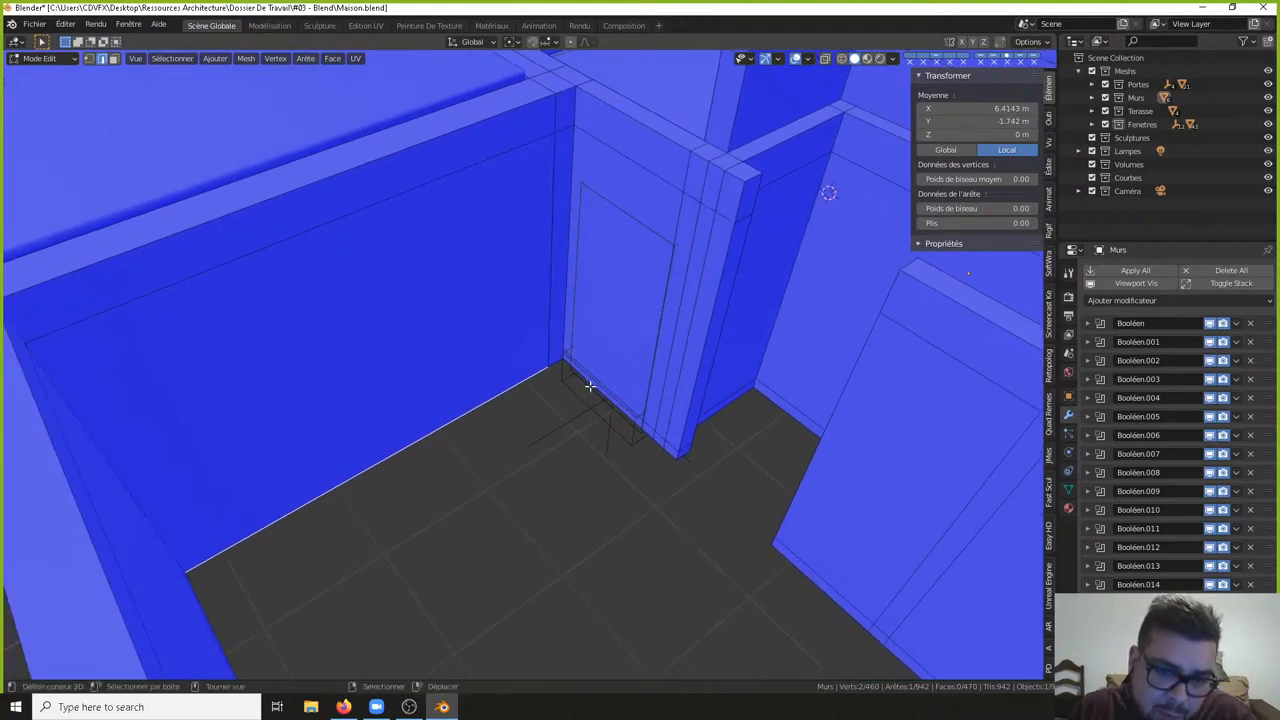
key(ctrl+r)
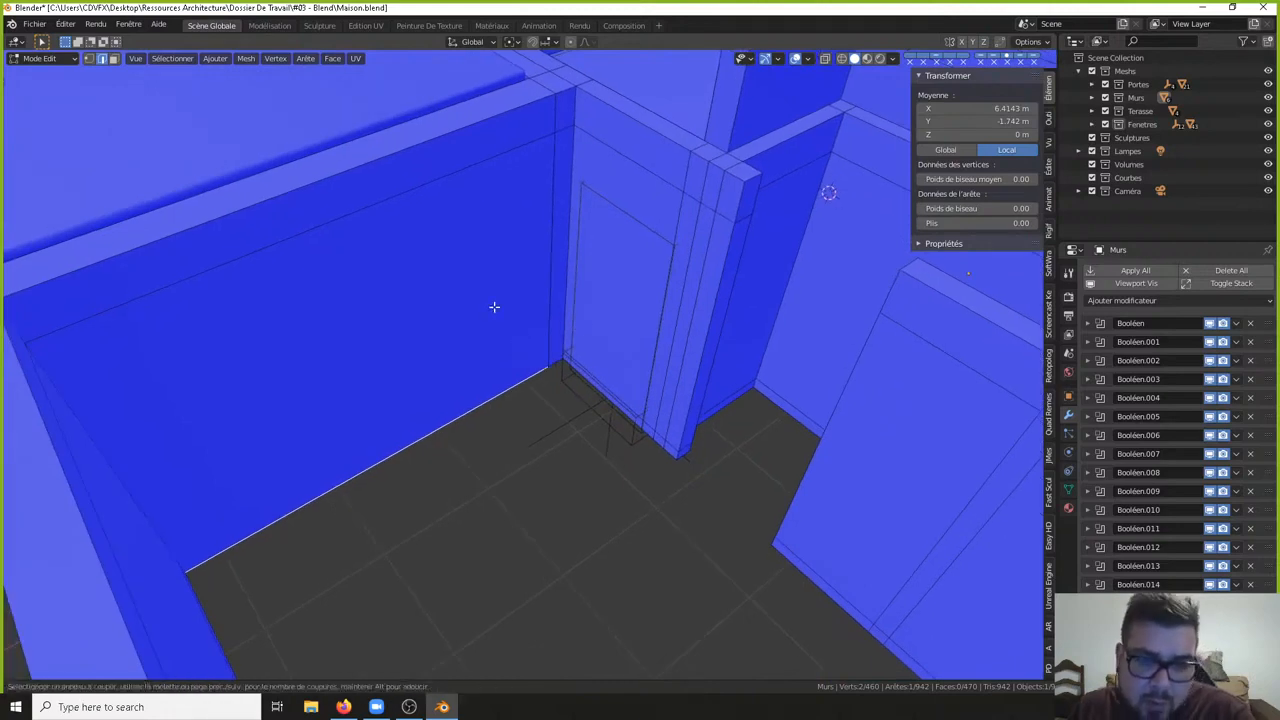
right_click(590, 215)
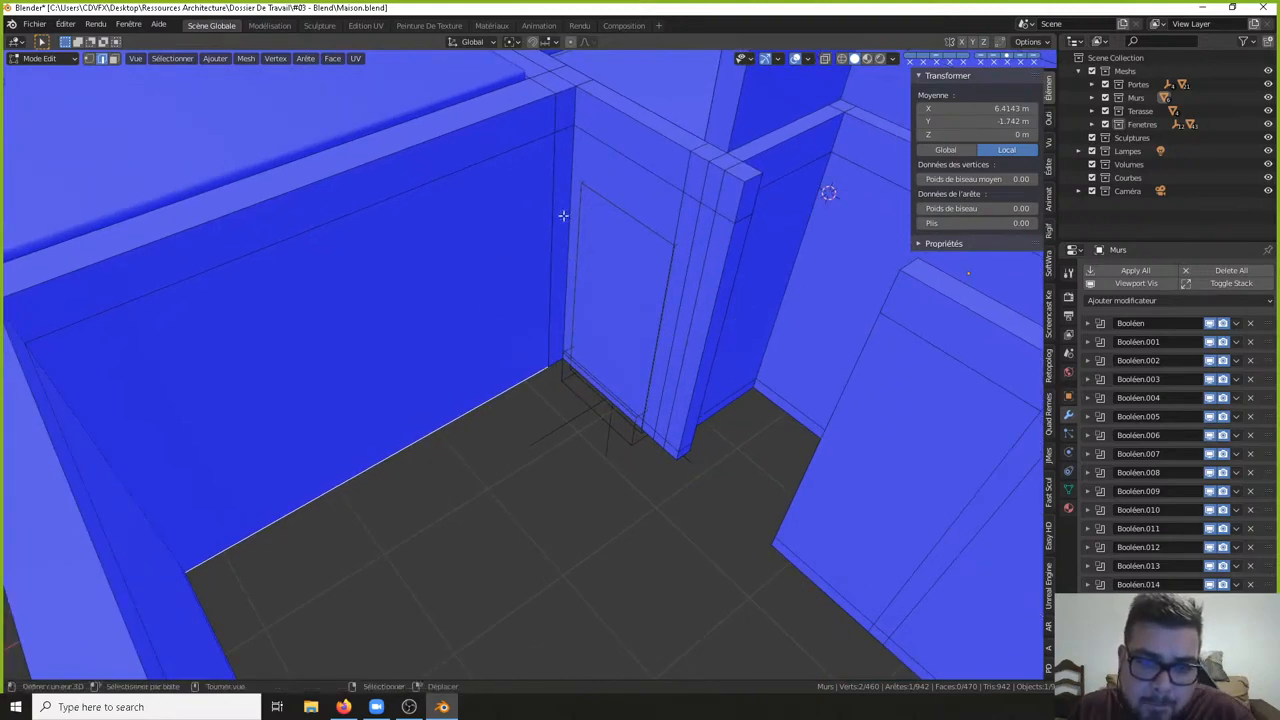
key(a)
click(558, 153)
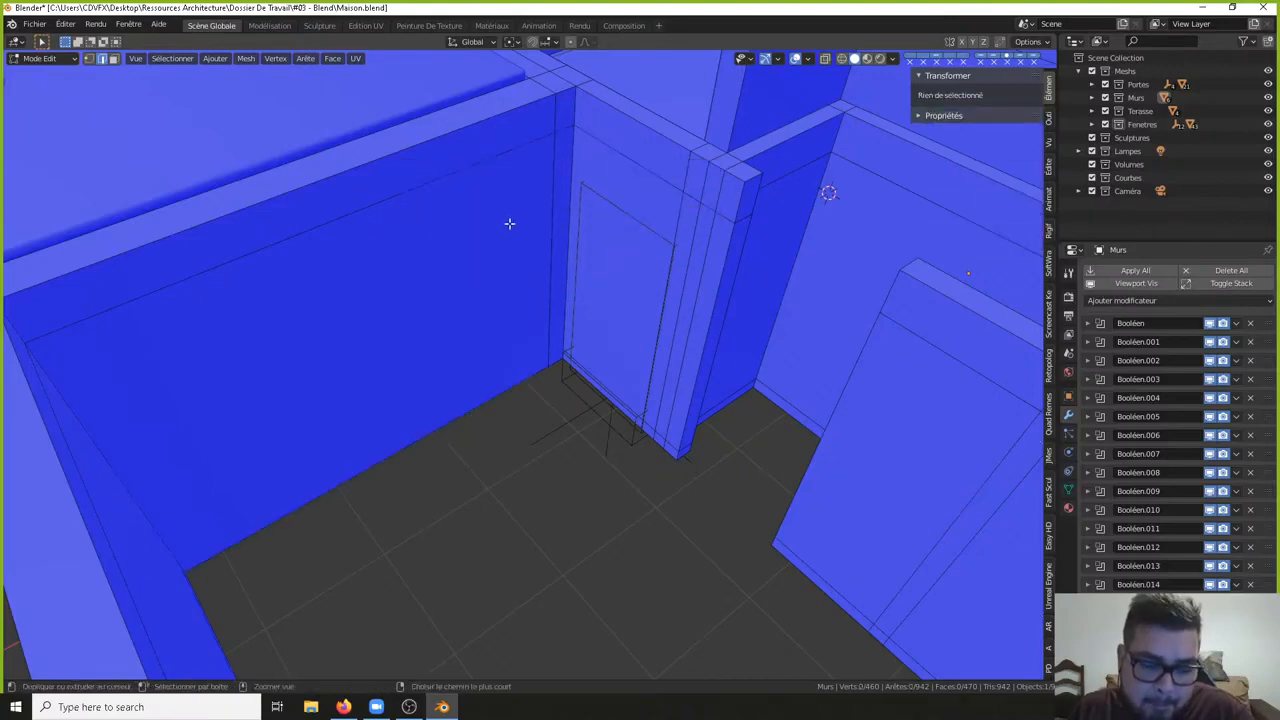
- Dissolve the edge loop running along the base of the end room's walls in Murs
key(Tab)
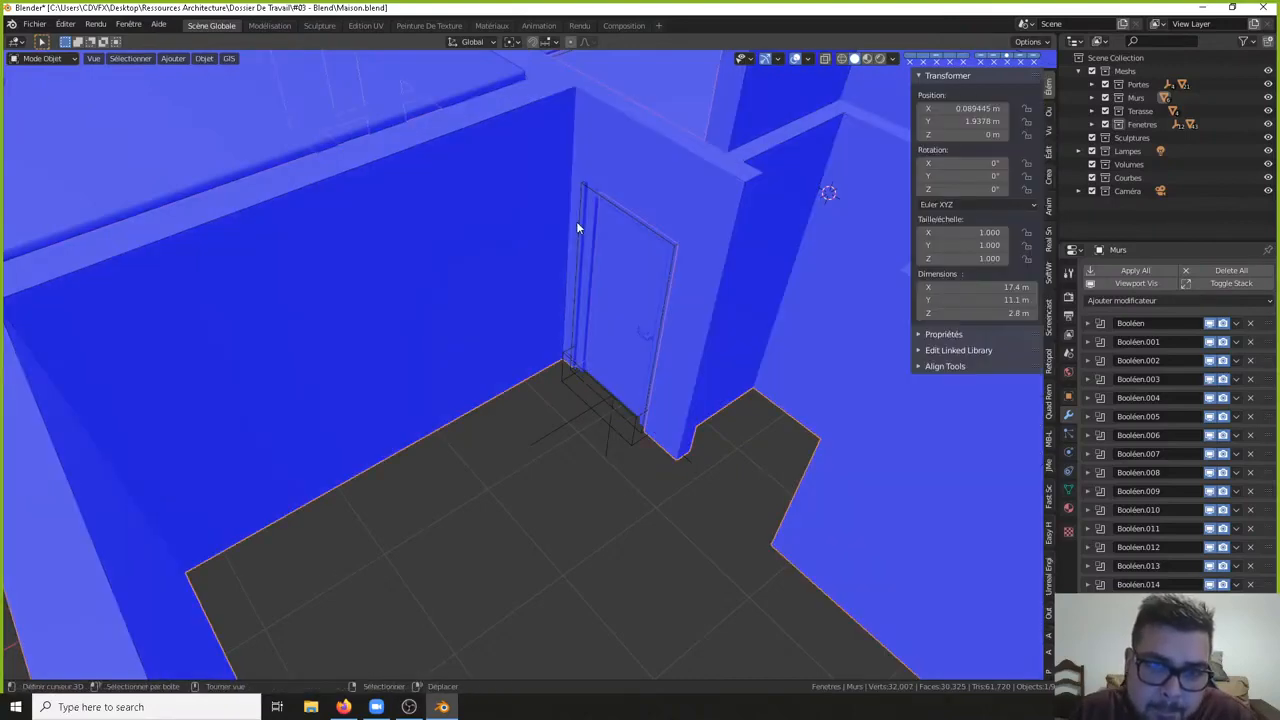
key(Tab)
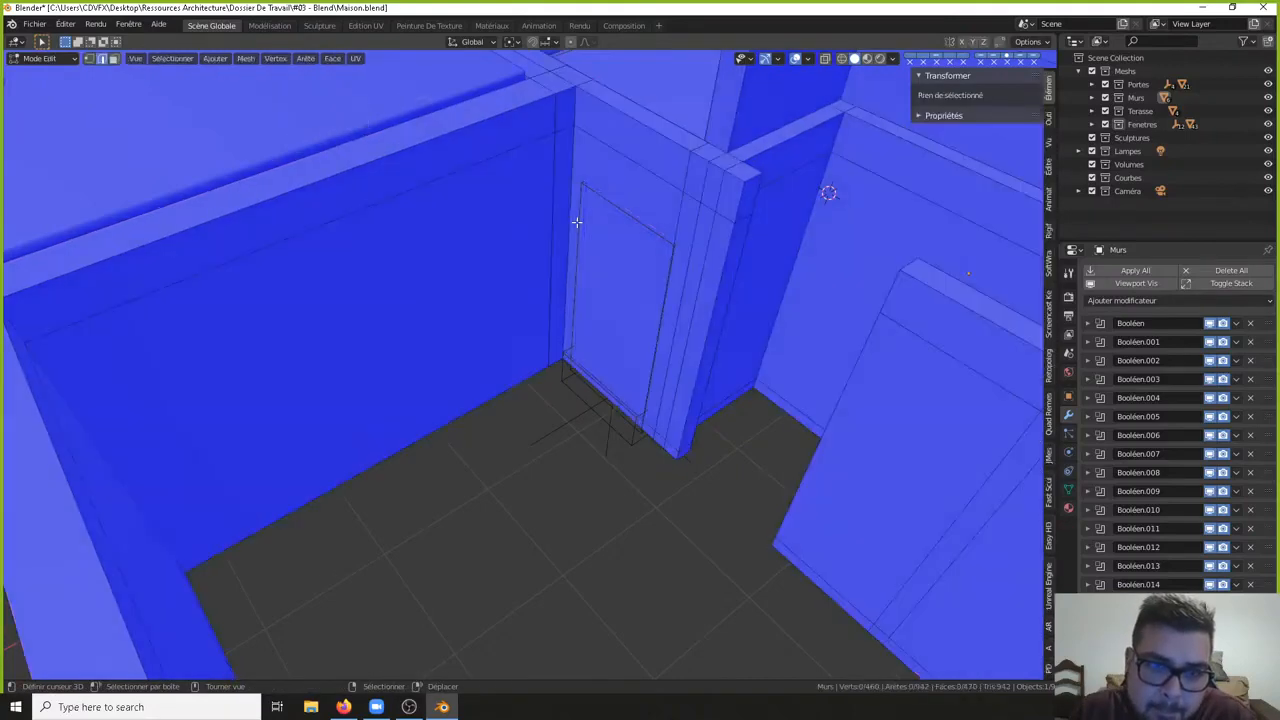
alt+click(665, 437)
key(x)
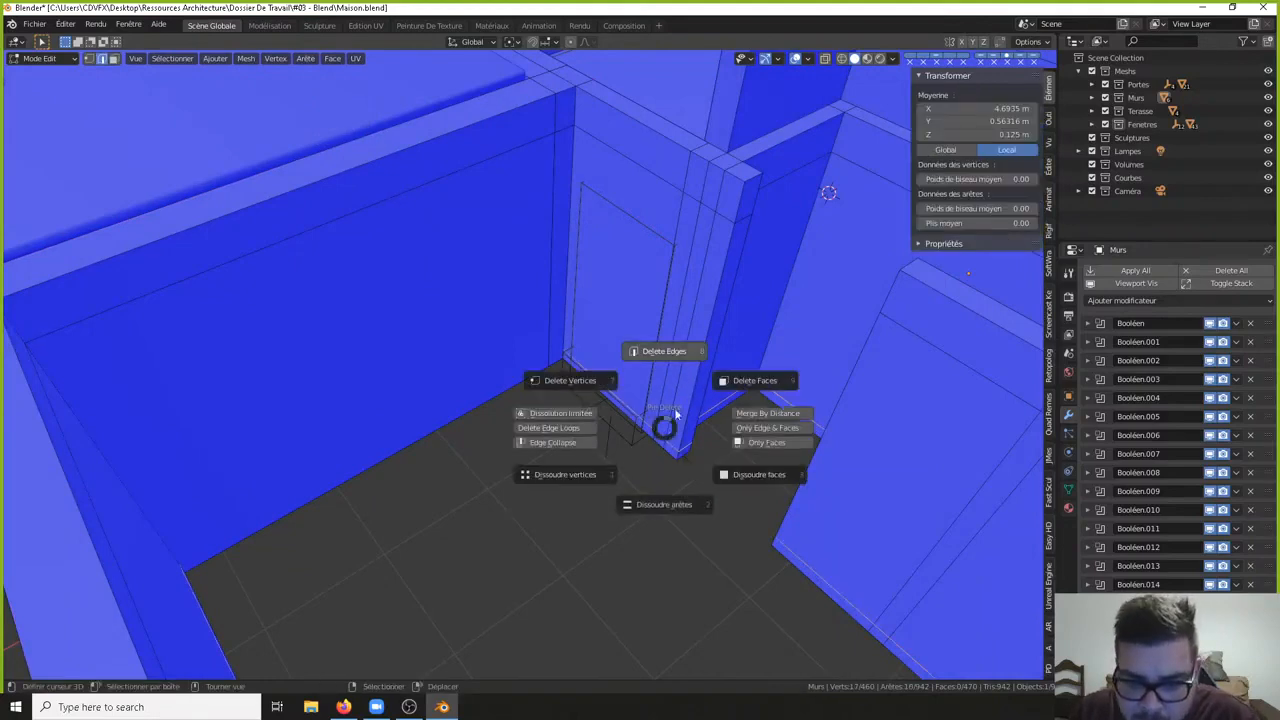
click(655, 500)
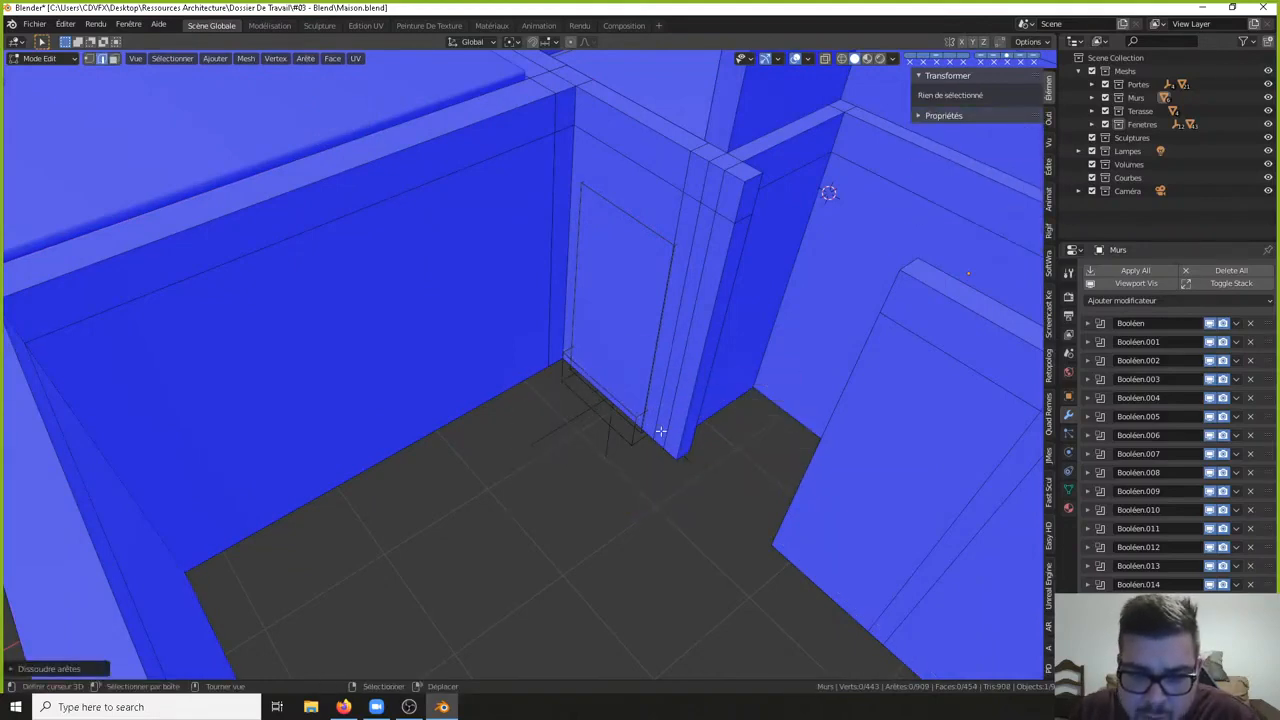
- Add a new loop cut around the base of the end room's walls with a slide factor of 0.9
alt+click(528, 298)
key(g)
key(g)
text(0.9)
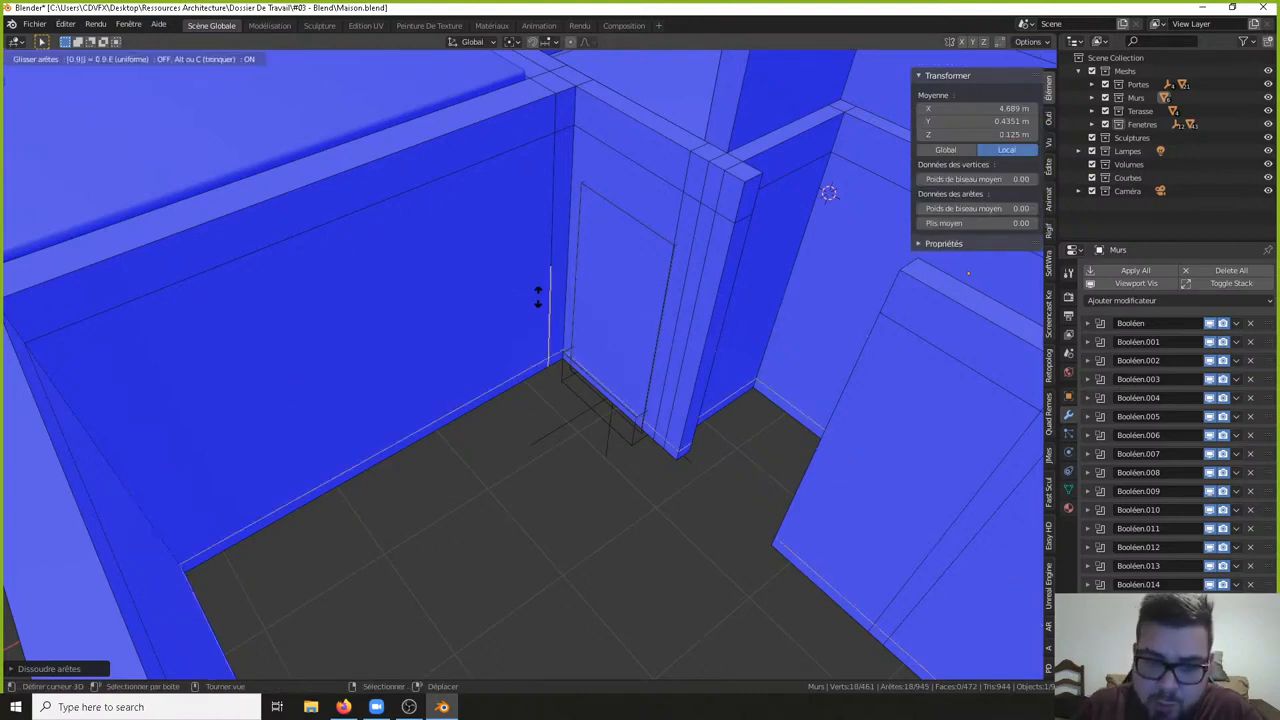
key(Return)
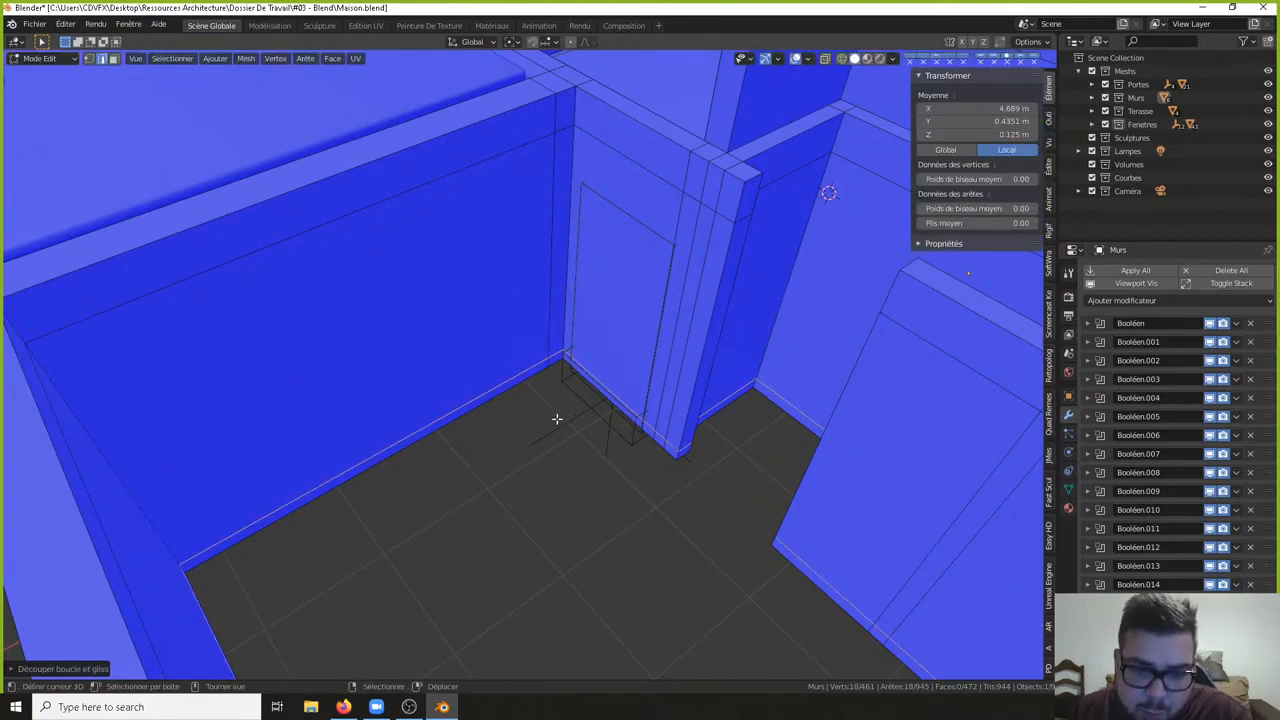
- Select all floor-level edges around the end room, including the door wall, the wall ends and the open alcove
alt+right_click(515, 395)
alt+shift+right_click(516, 394)
alt+shift+right_click(520, 394)
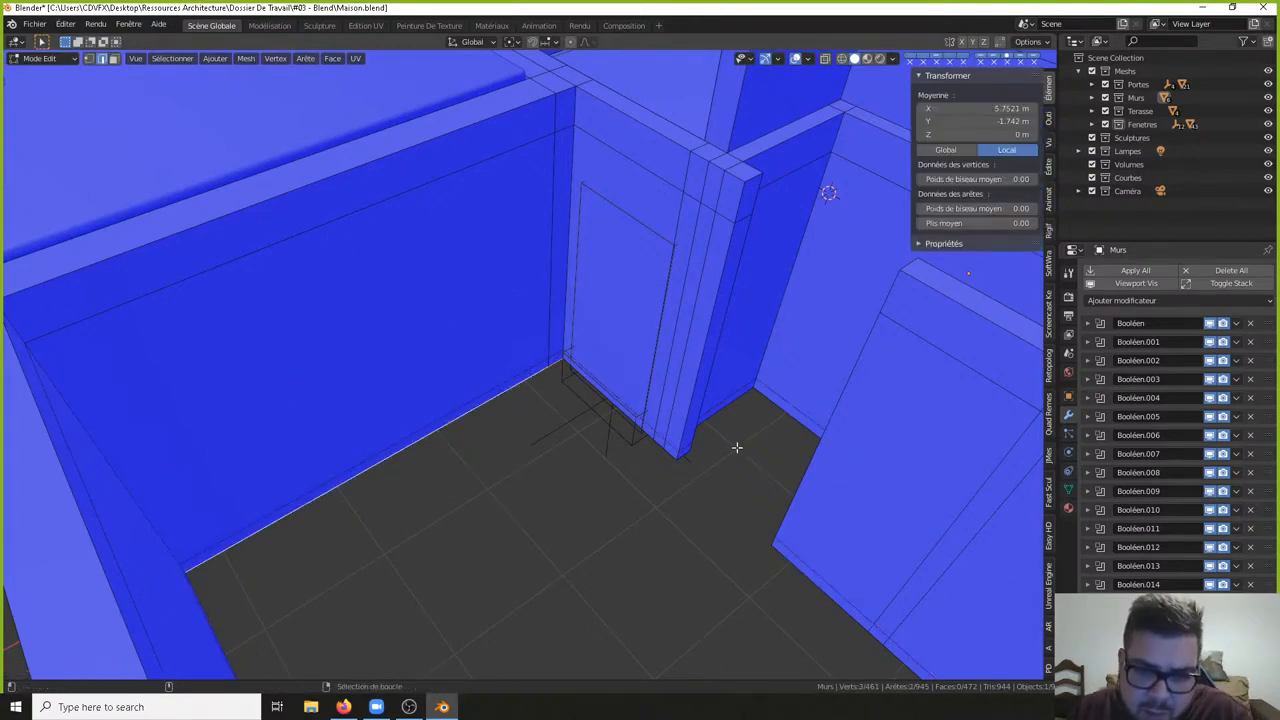
alt+shift+right_click(663, 456)
middle_drag(748, 460, 674, 480)
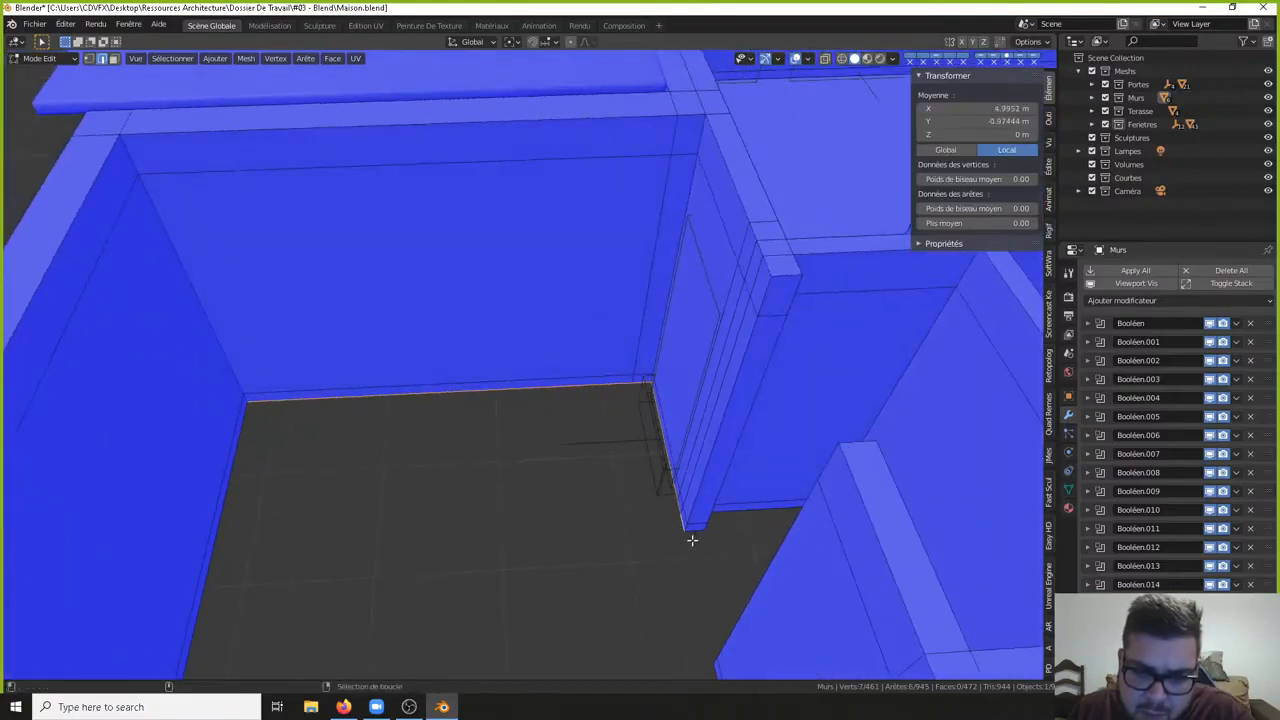
alt+shift+right_click(694, 531)
middle_drag(786, 517, 757, 529)
alt+shift+right_click(655, 321)
middle_drag(655, 321, 435, 337)
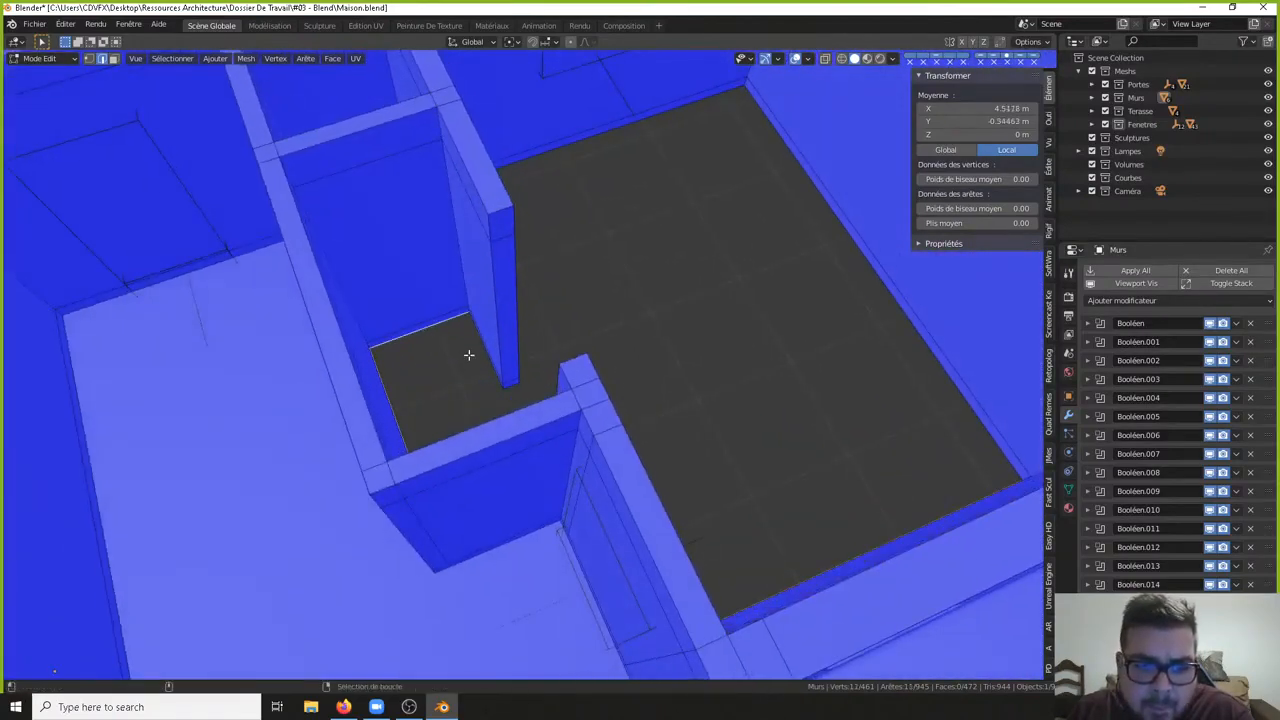
middle_drag(505, 377, 432, 326)
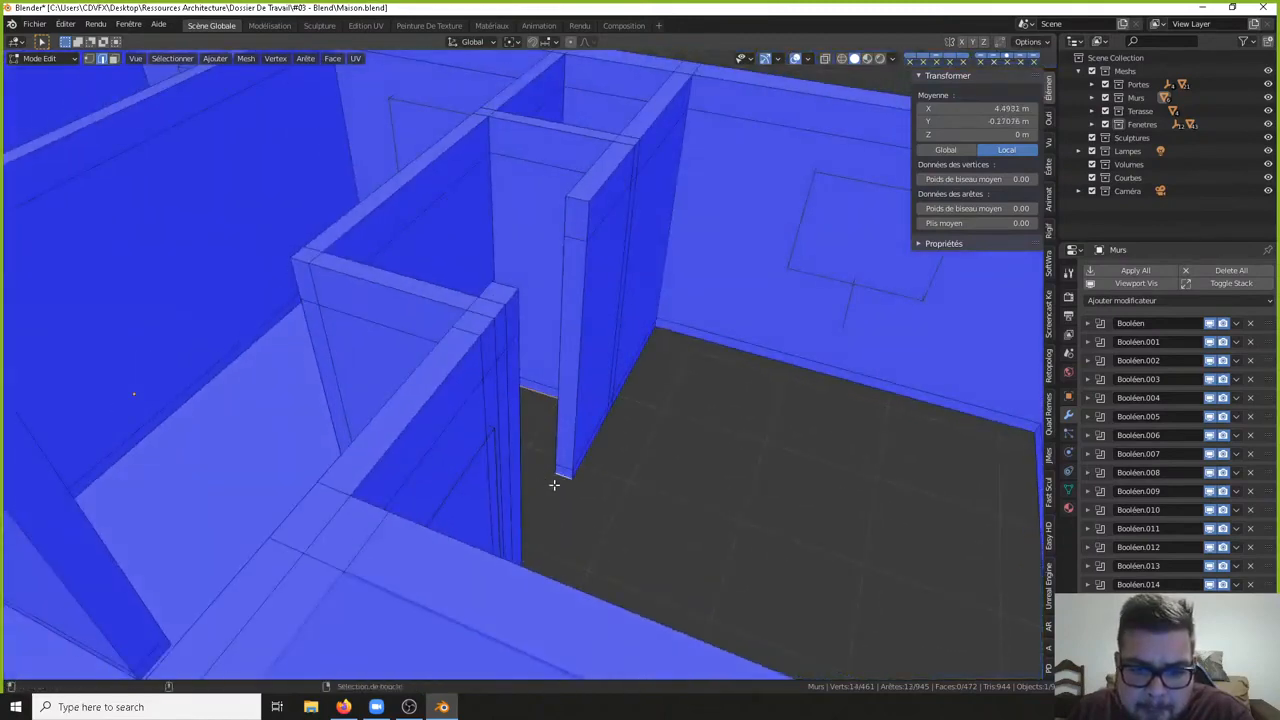
alt+shift+right_click(597, 451)
alt+shift+right_click(836, 384)
middle_drag(834, 388, 952, 390)
middle_drag(823, 367, 586, 276)
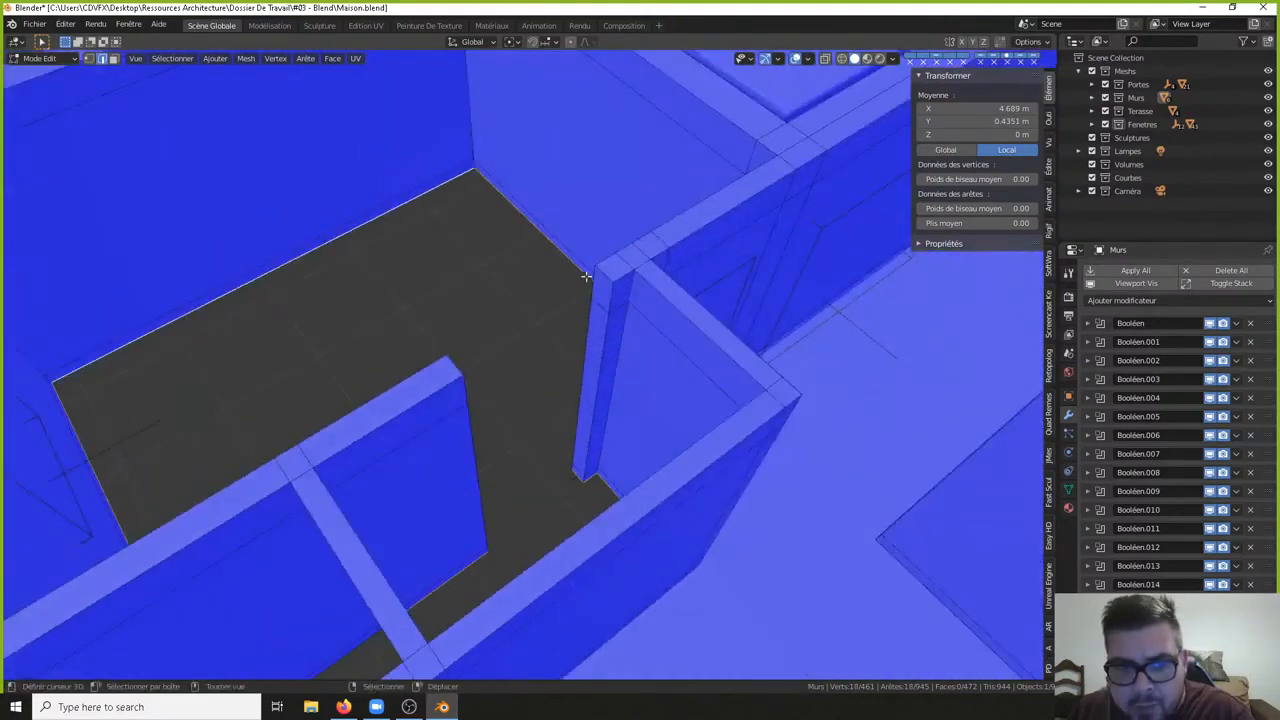
- Fill the end room's selected floor outline with a face, separate it by selection and deselect everything in Object Mode
key(f)
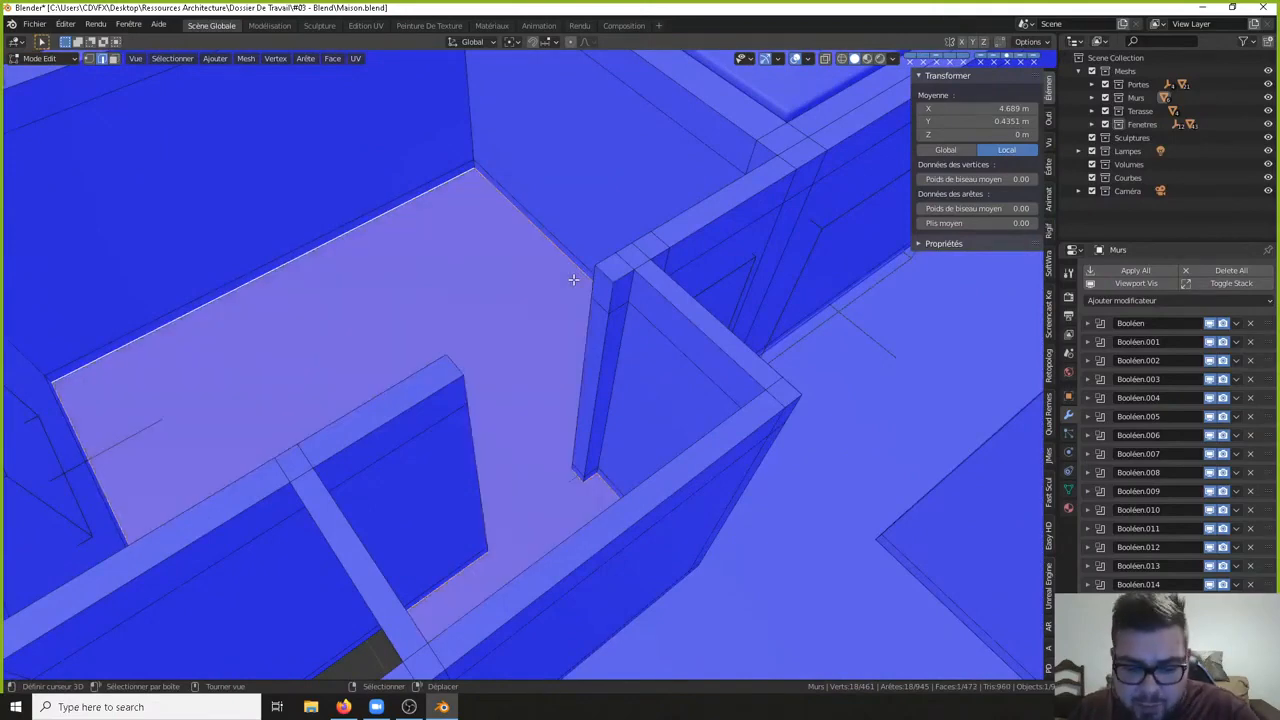
key(p)
click(573, 279)
key(Tab)
right_click(519, 299)
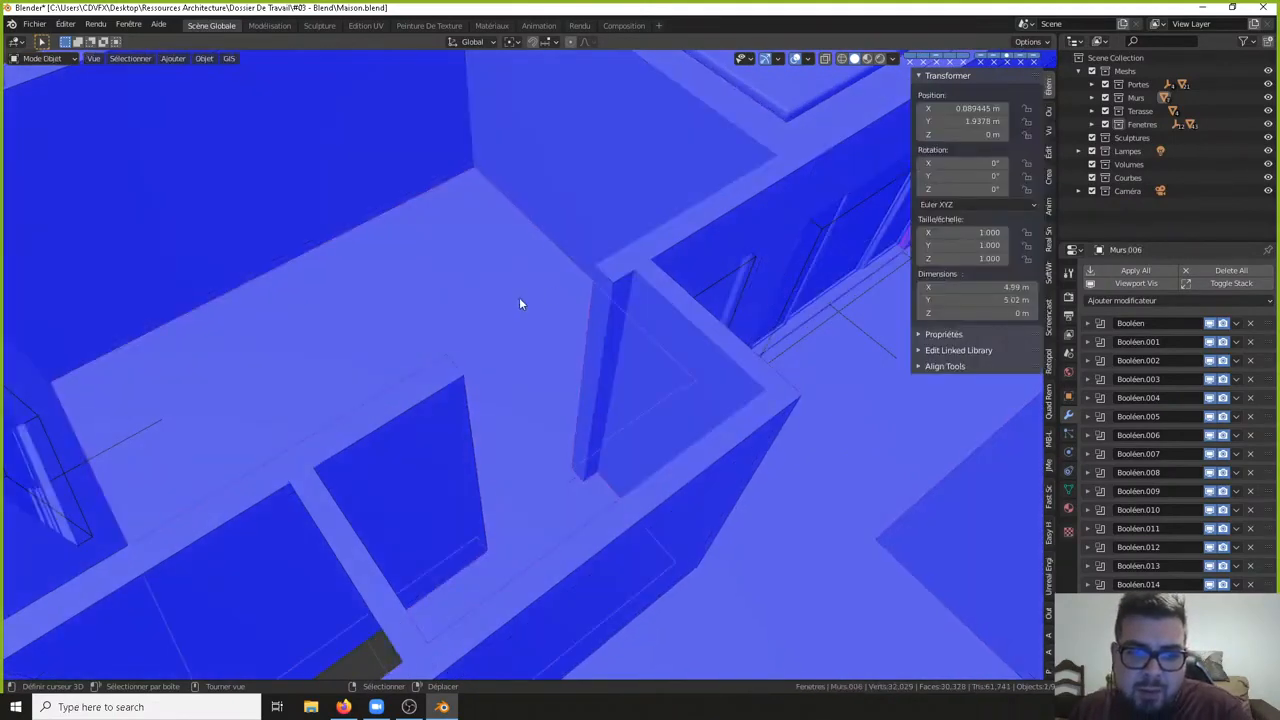
key(a)
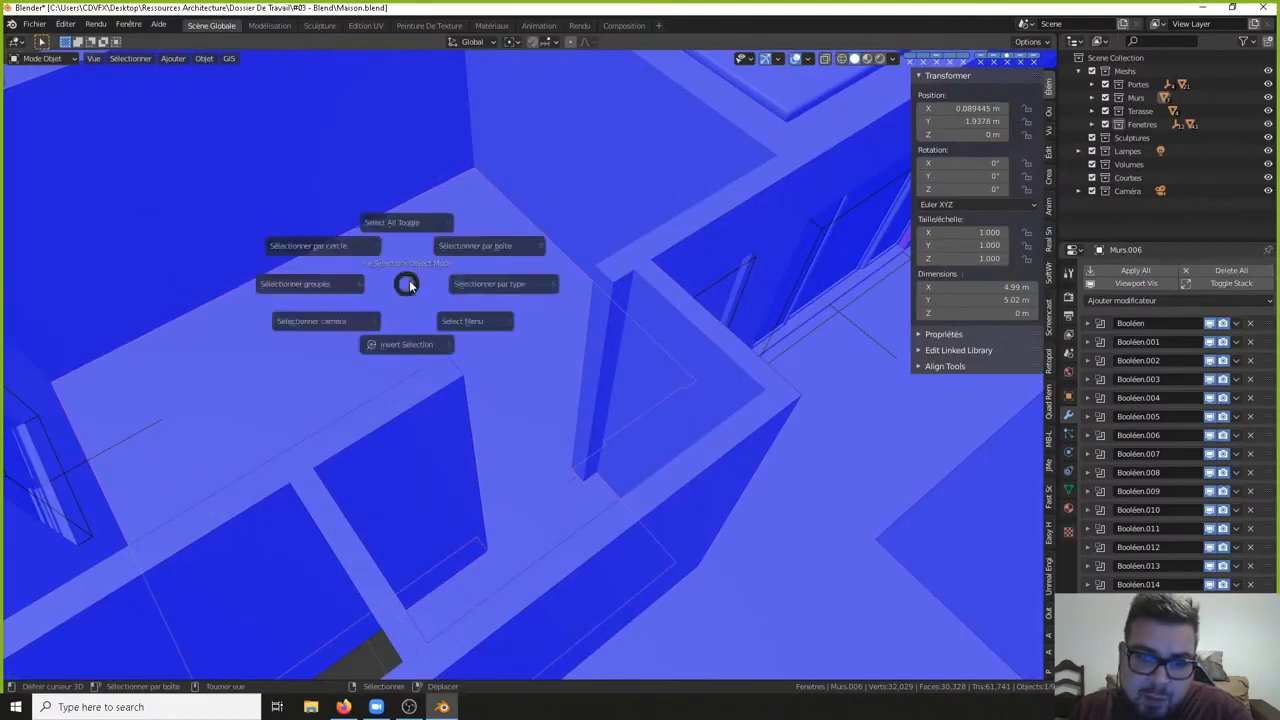
click(408, 220)
- Select the end room's new floor object from above and remove all its modifiers
middle_drag(408, 220, 629, 394)
click(514, 460)
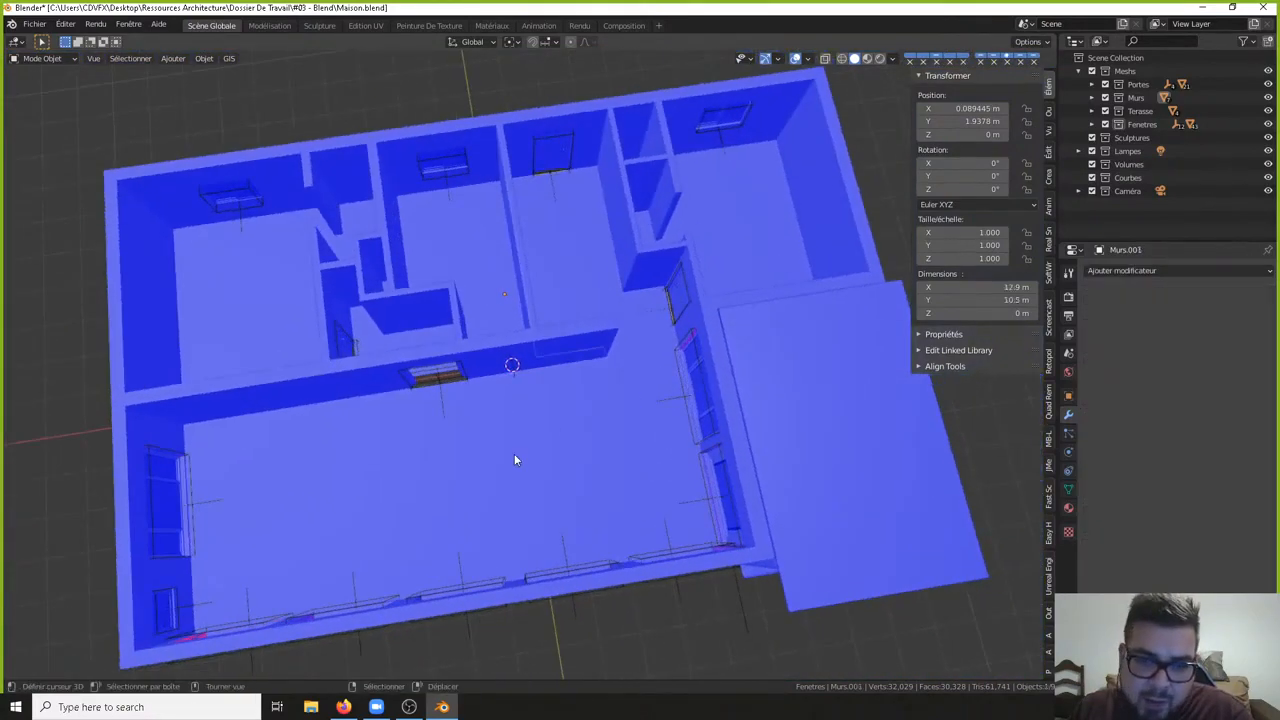
click(760, 220)
key(KP_7)
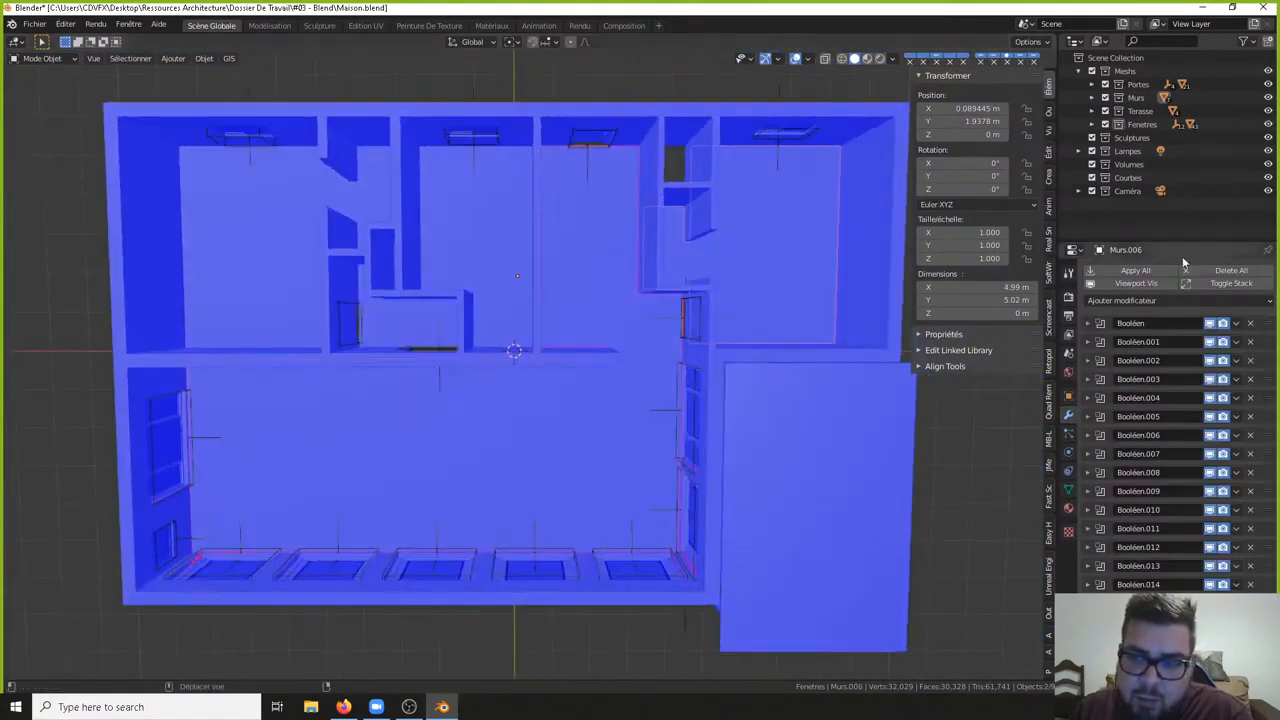
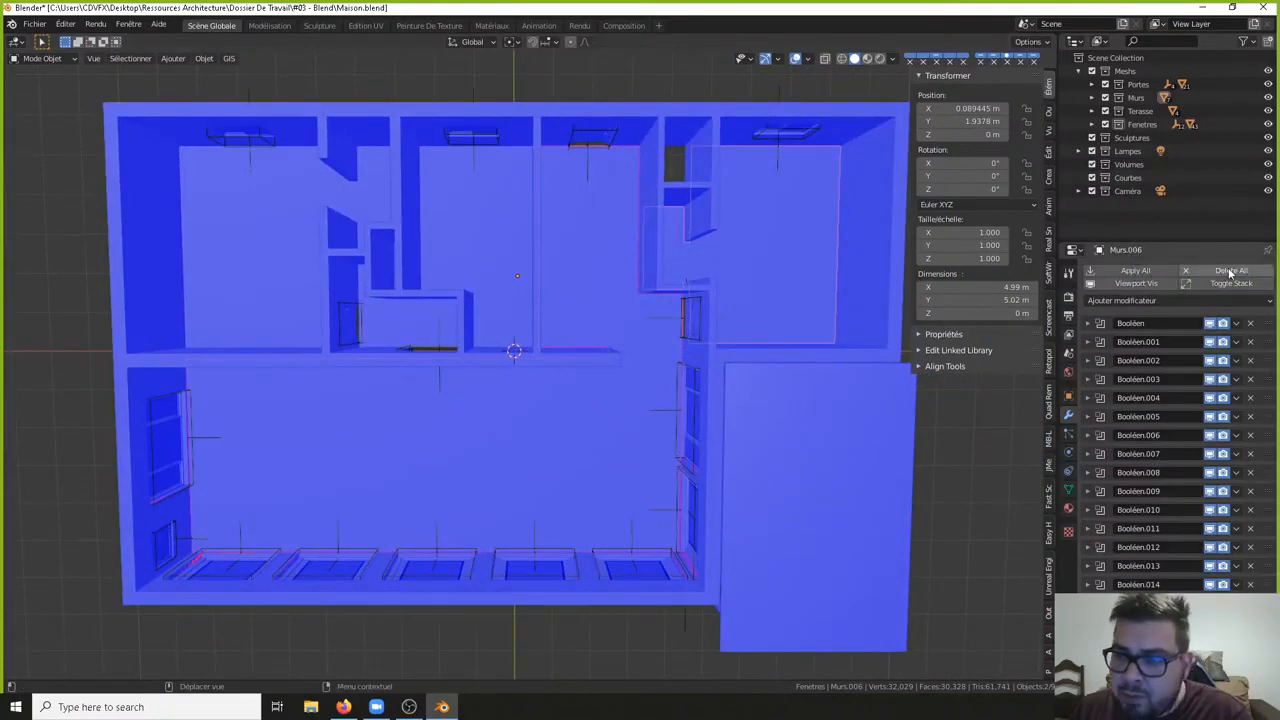
click(1226, 271)
- Fill the small closet's floor from its floor-level edges in Murs and separate the face into its own object
scroll(626, 350, up, 4)
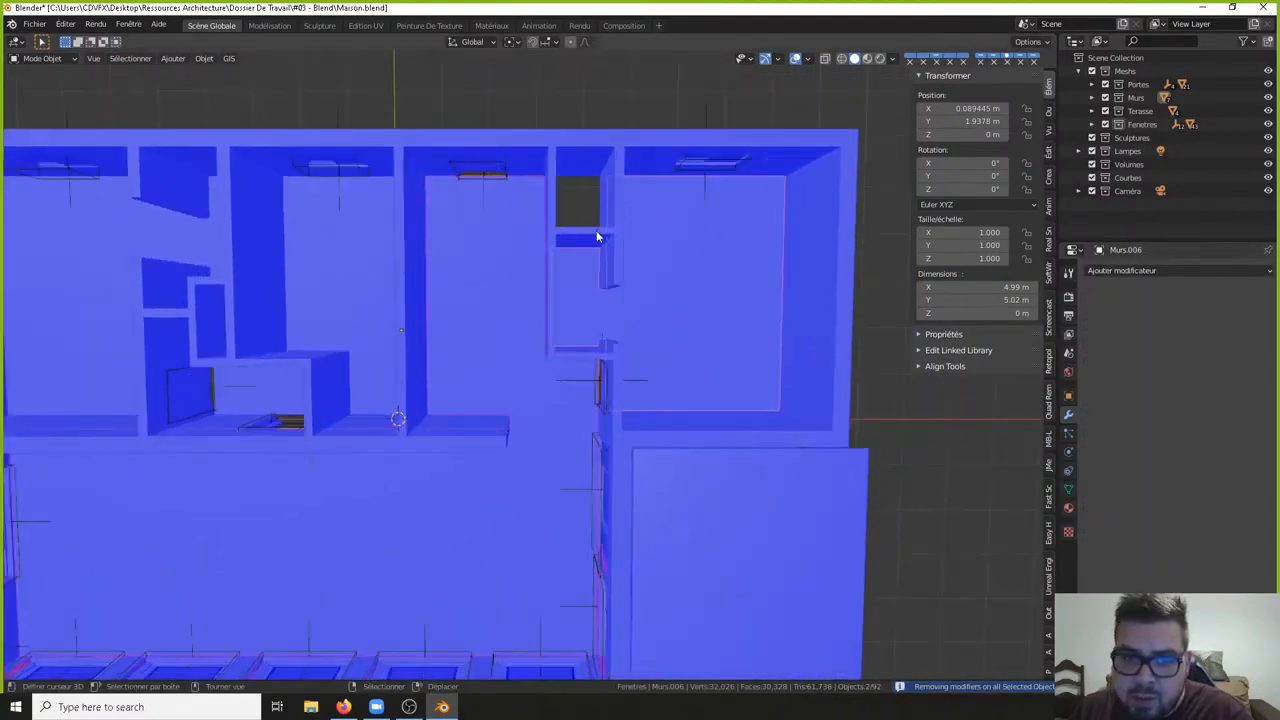
click(594, 229)
key(Tab)
middle_drag(621, 302, 637, 439)
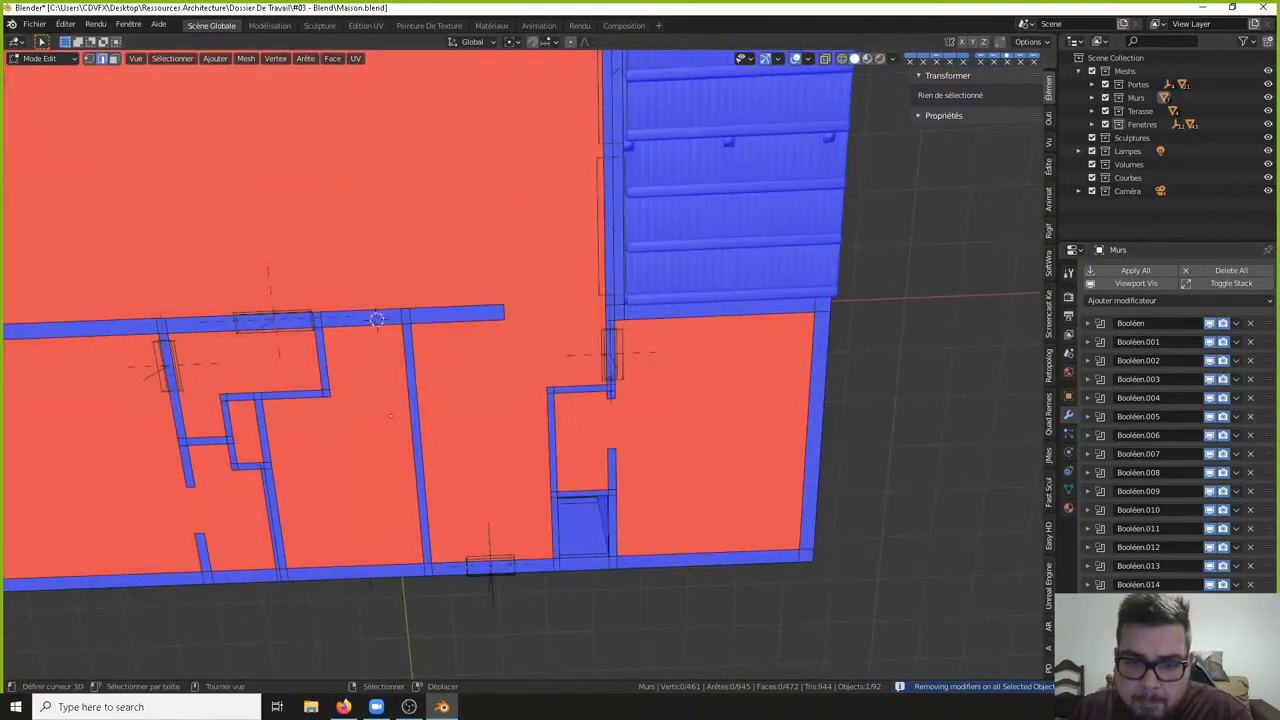
scroll(637, 439, up, 3)
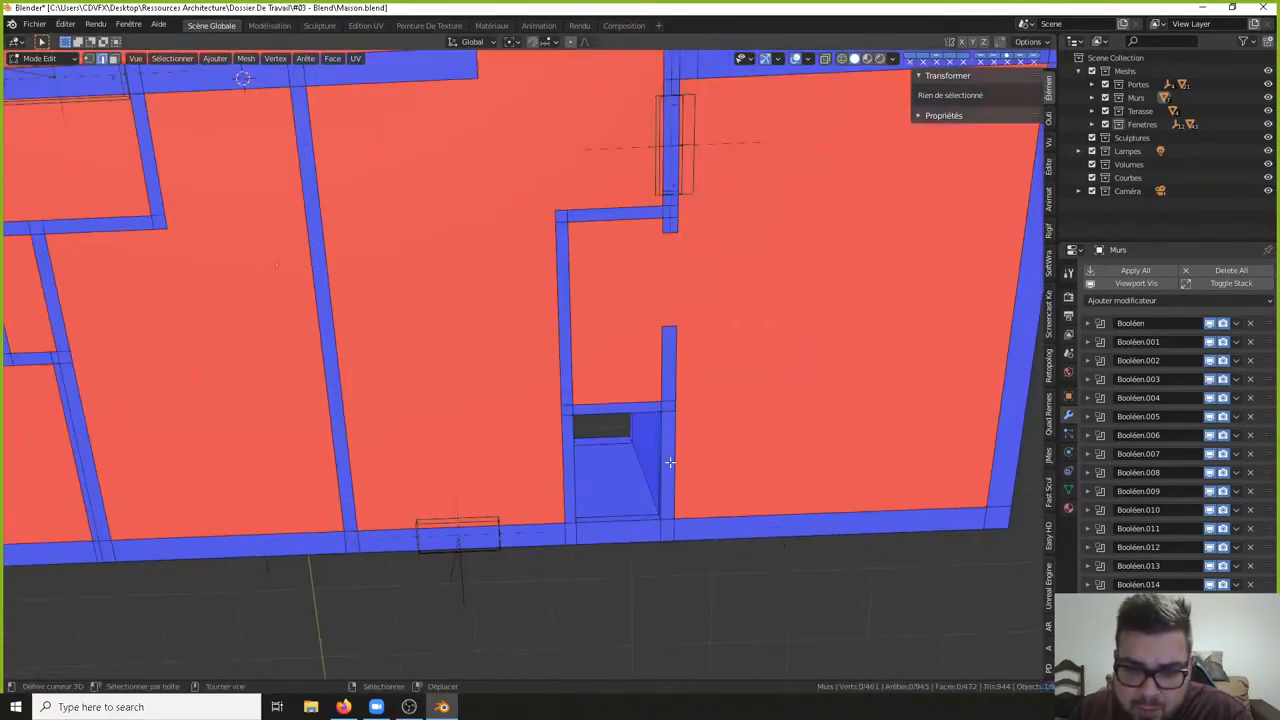
click(670, 462)
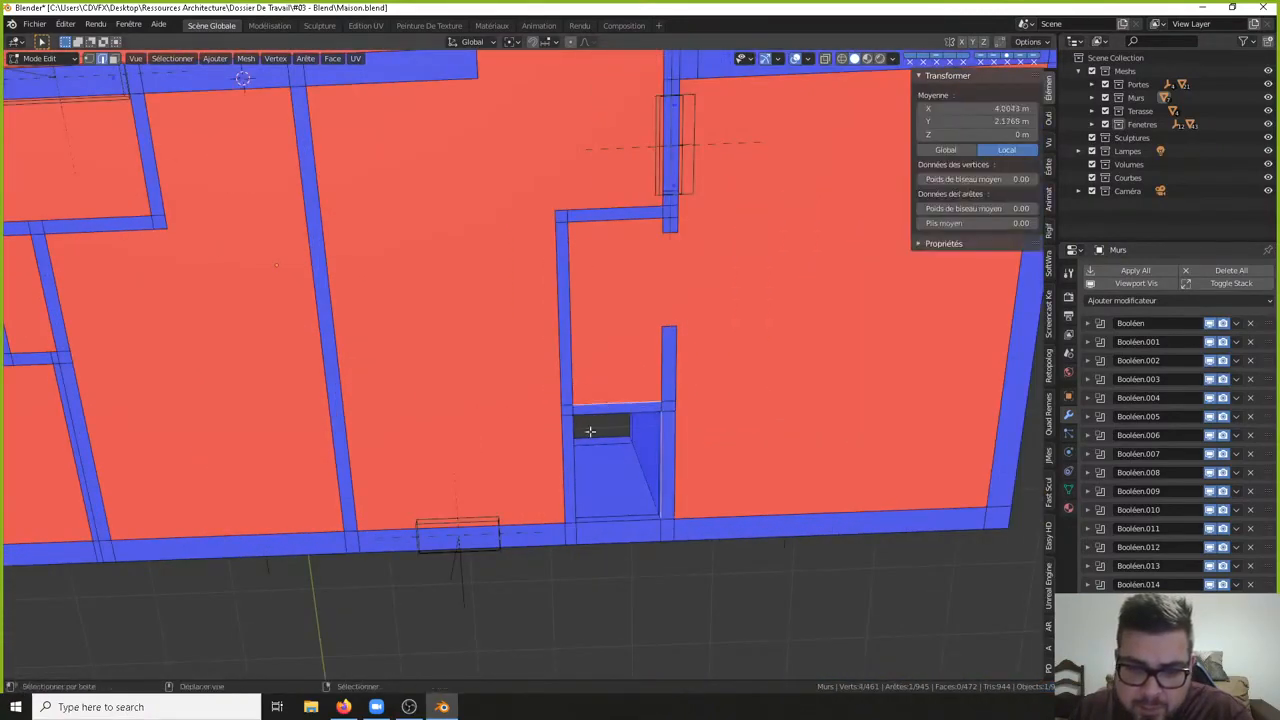
click(644, 418)
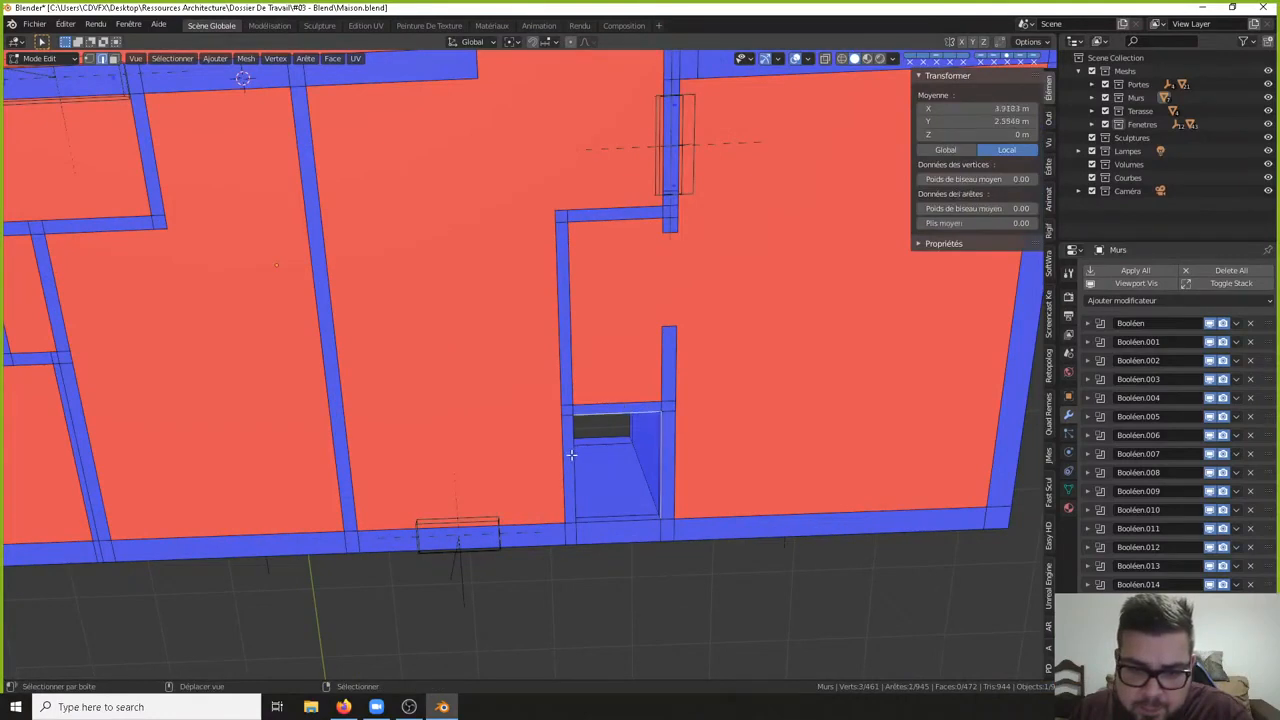
key(f)
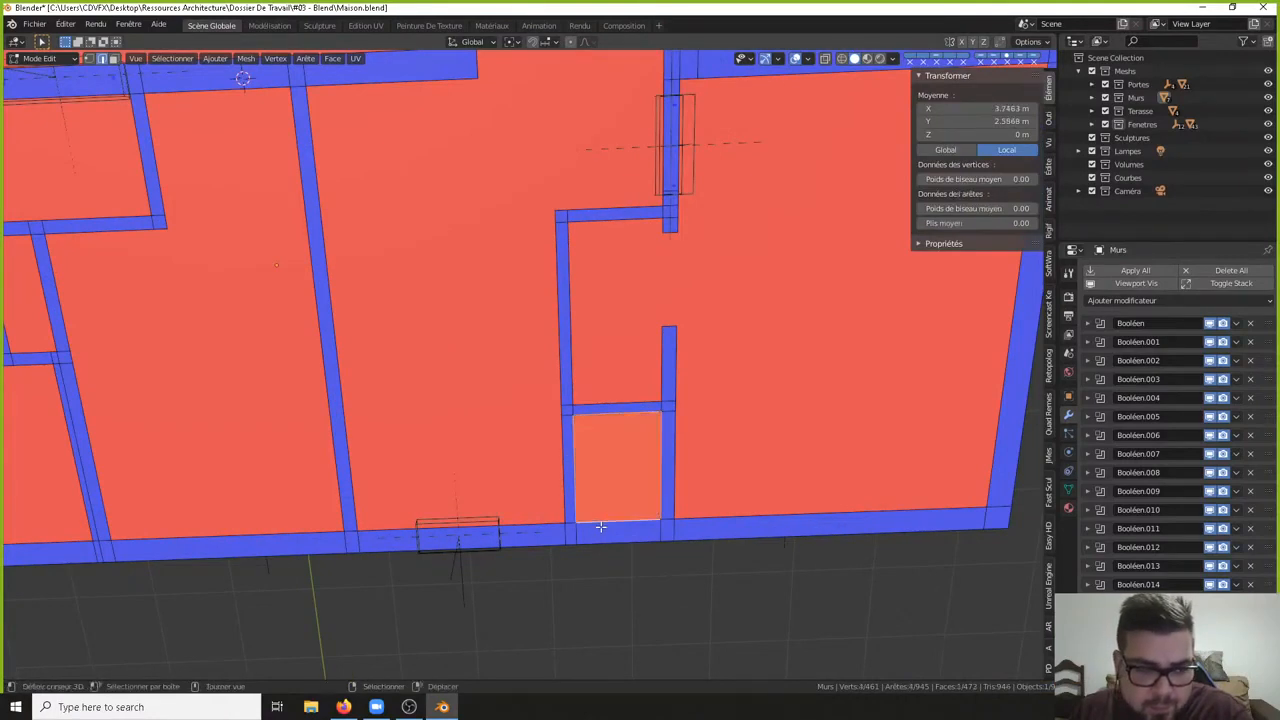
right_click(636, 512)
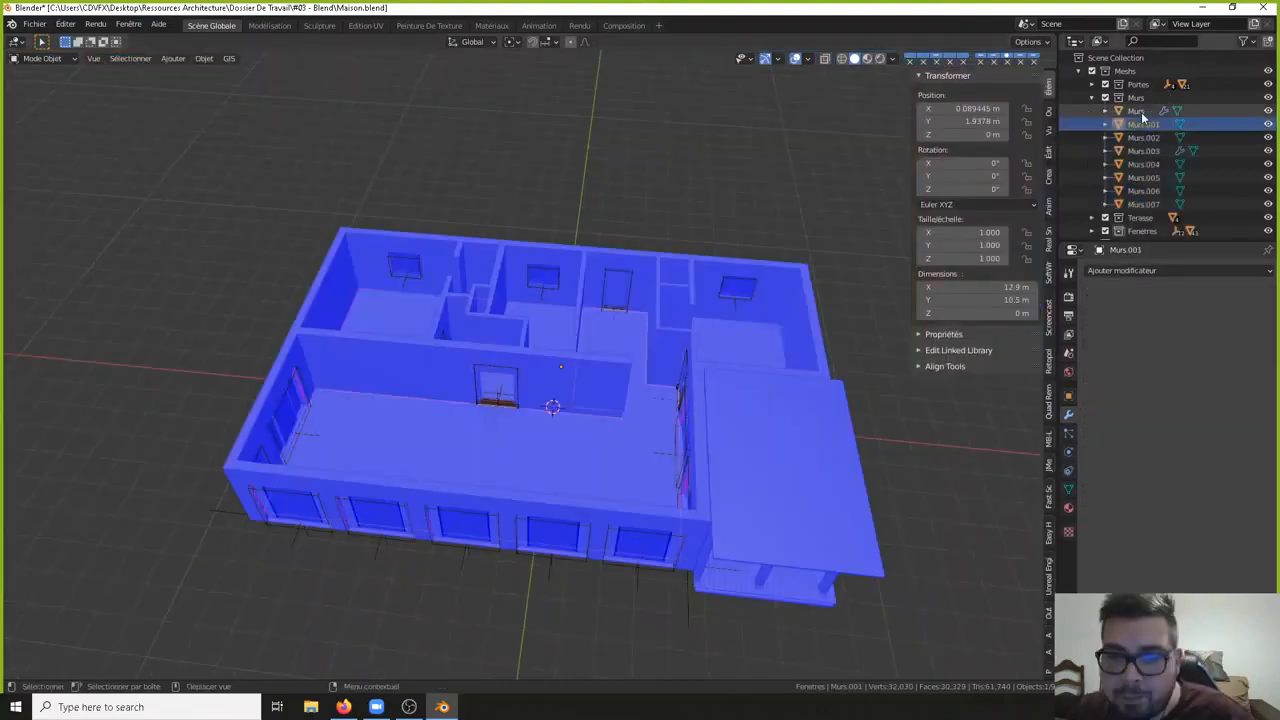
- Select the floor objects Murs.001 through Murs.007 and check them with a trial move that is cancelled
click(1141, 108)
click(1143, 123)
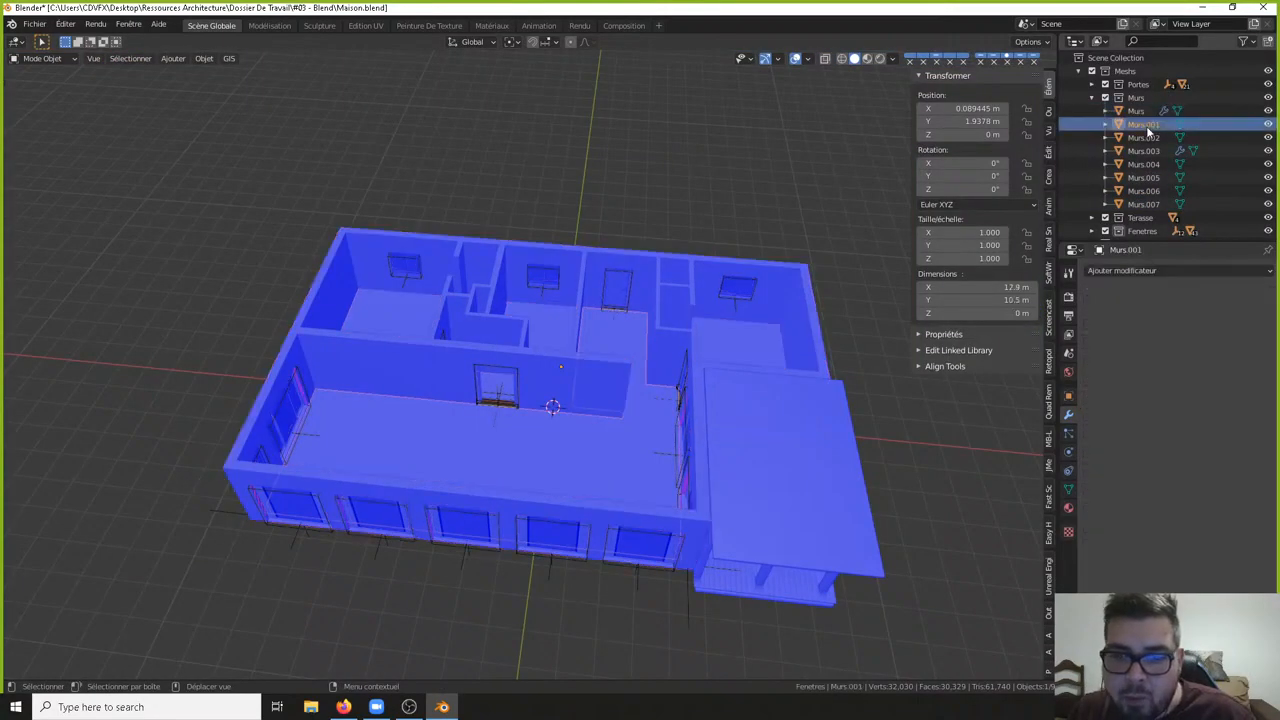
shift+click(1143, 204)
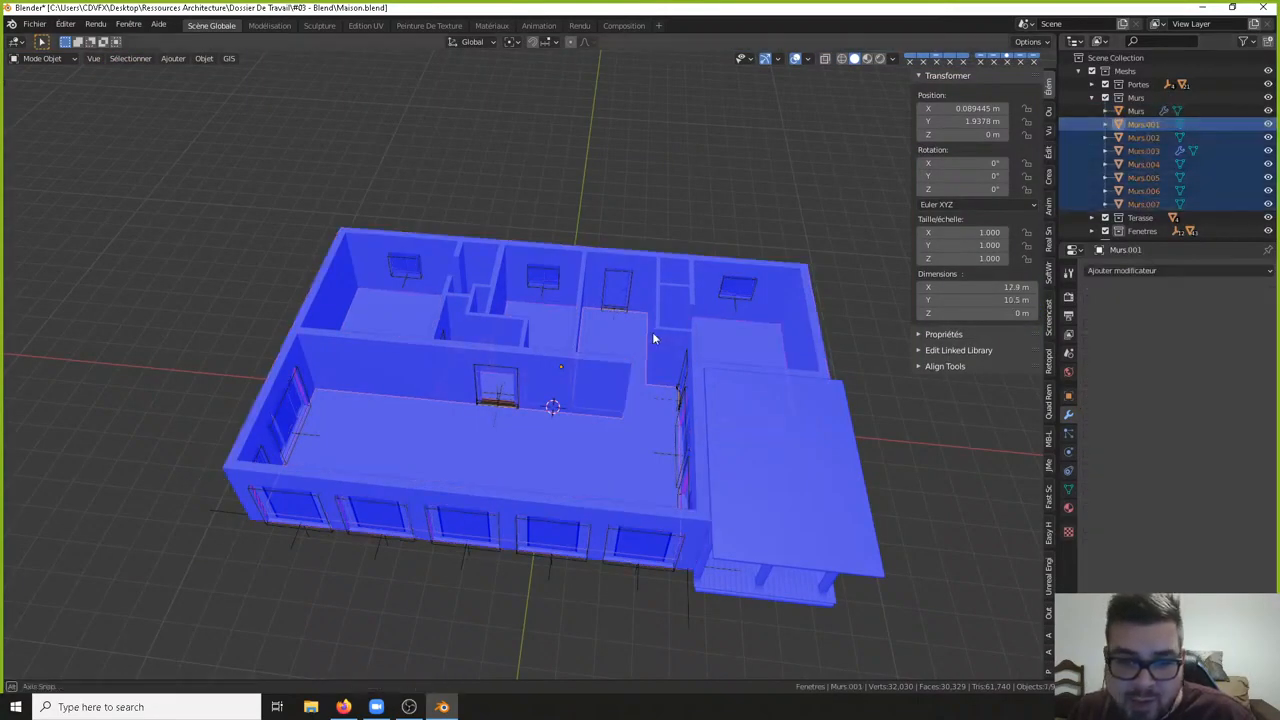
middle_drag(652, 332, 661, 351)
key(g)
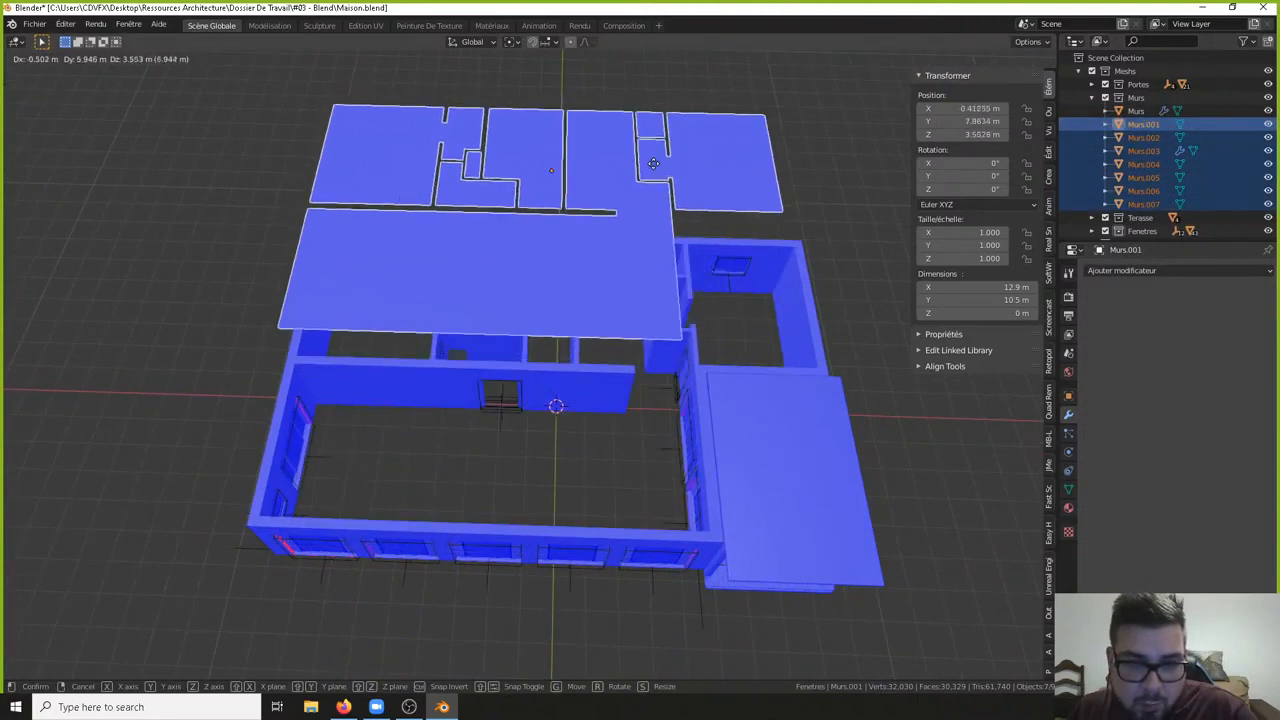
right_click(654, 168)
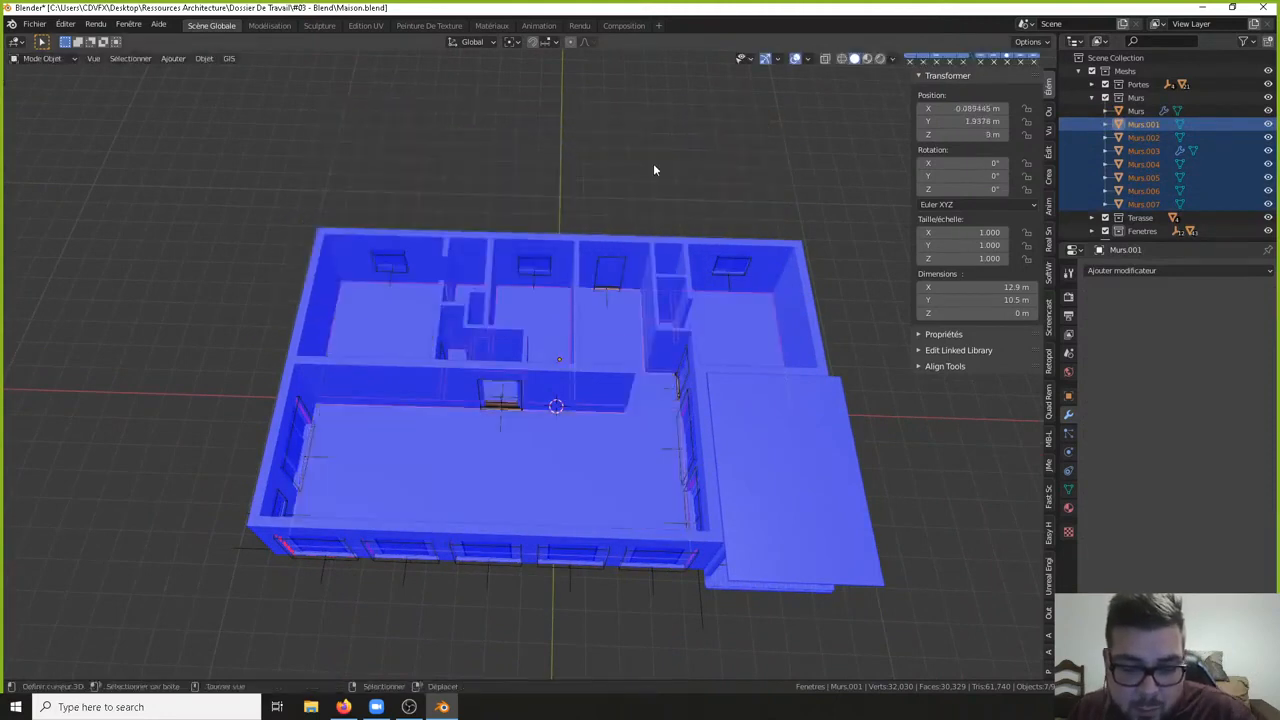
- Join the selected floor objects into one and rename it Sol
key(ctrl+j)
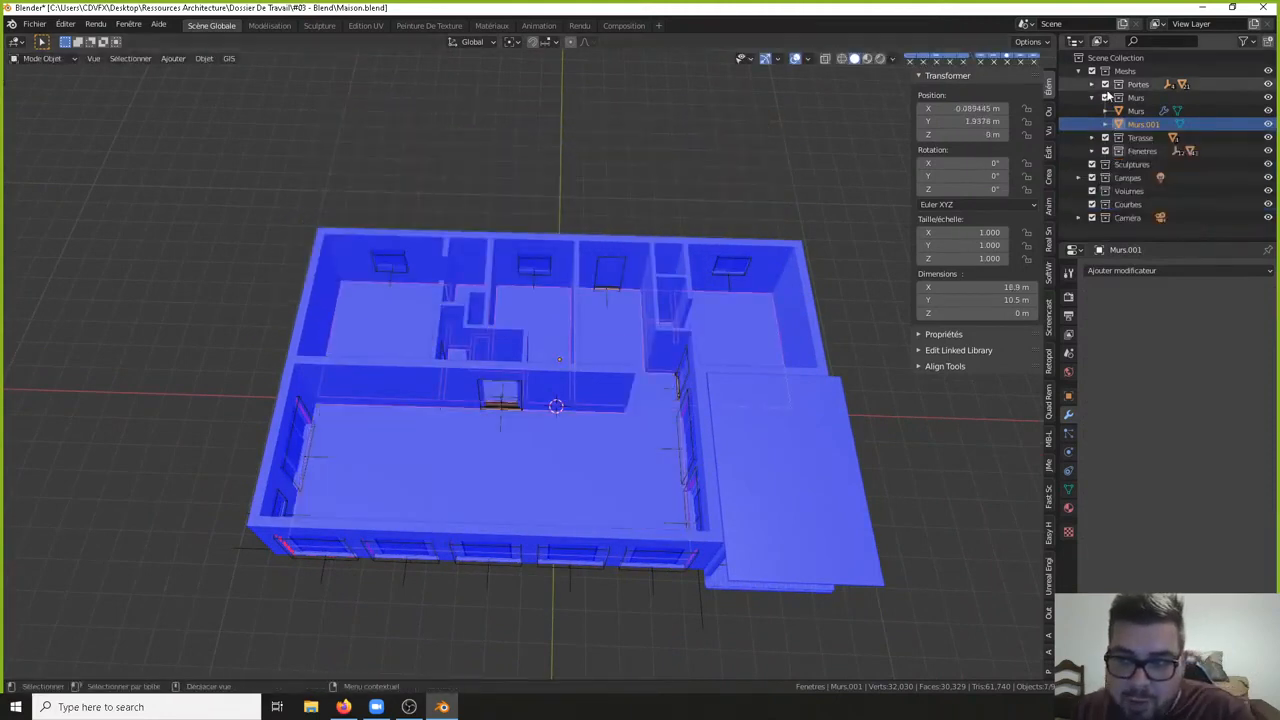
double_click(1140, 124)
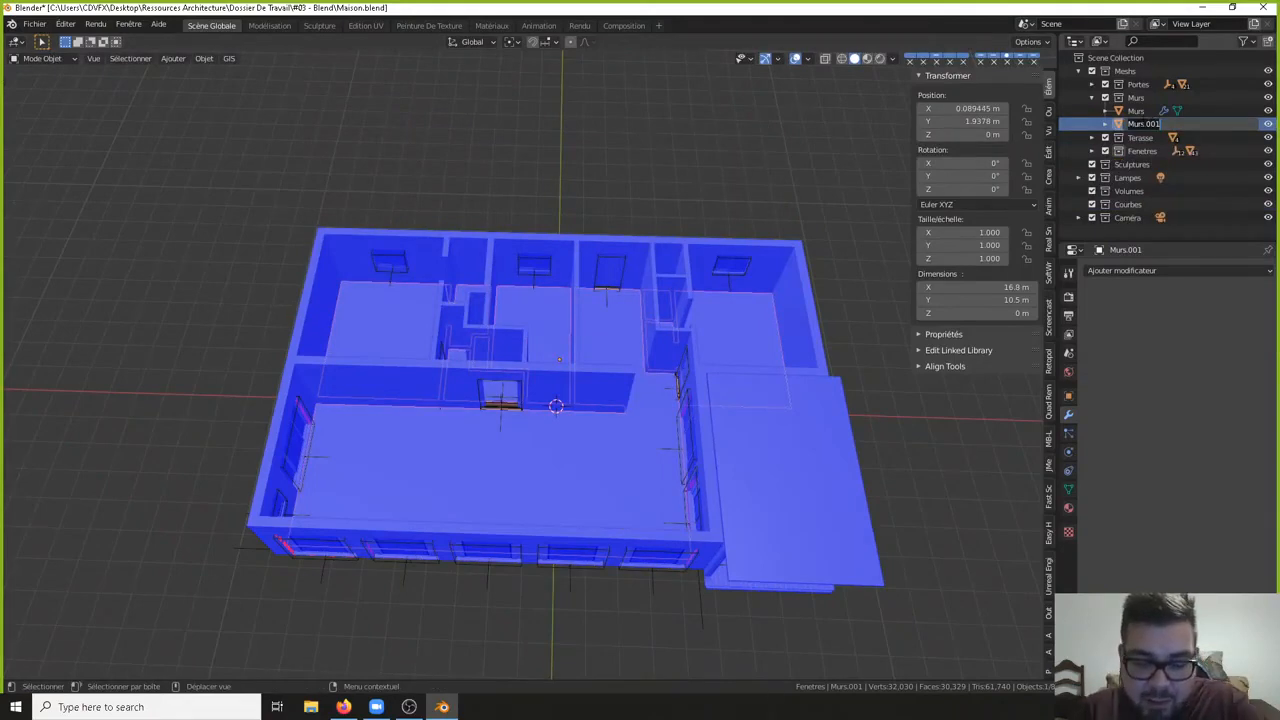
key(Return)
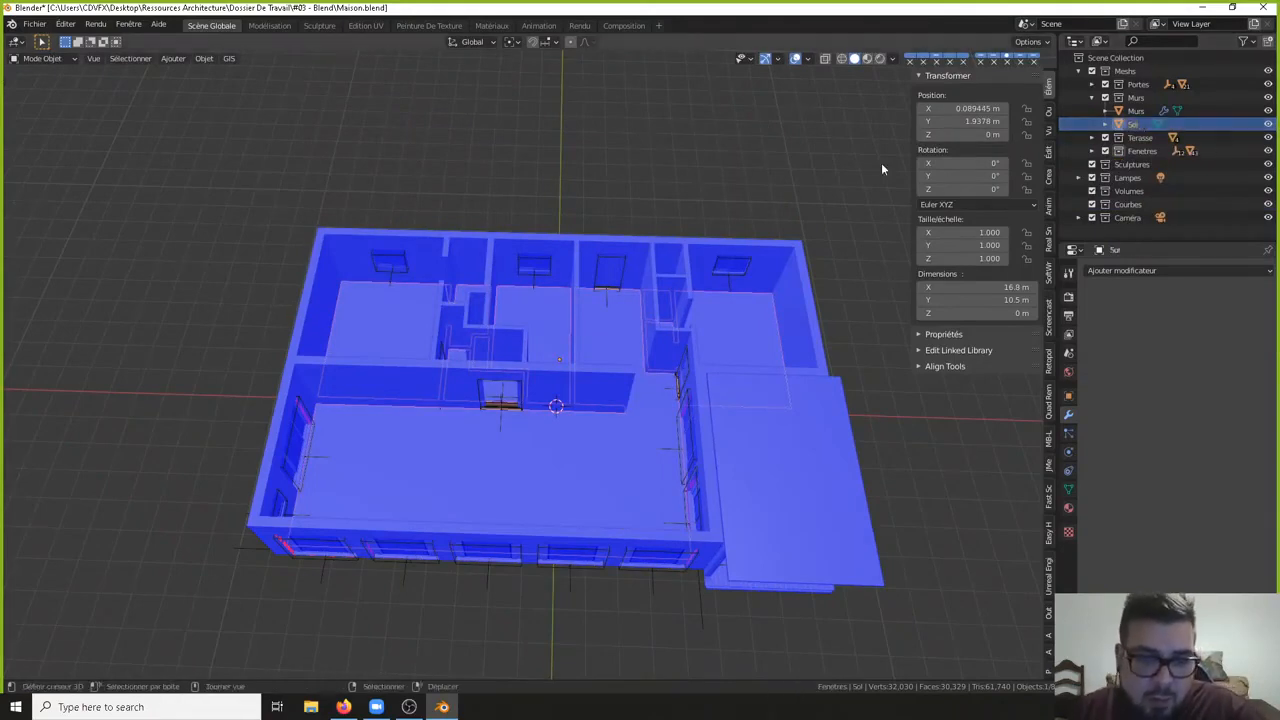
- Isolate Sol in local view, show it from the top and enter Edit Mode on it
key(a)
middle_drag(657, 335, 590, 422)
click(664, 383)
key(KP_Divide)
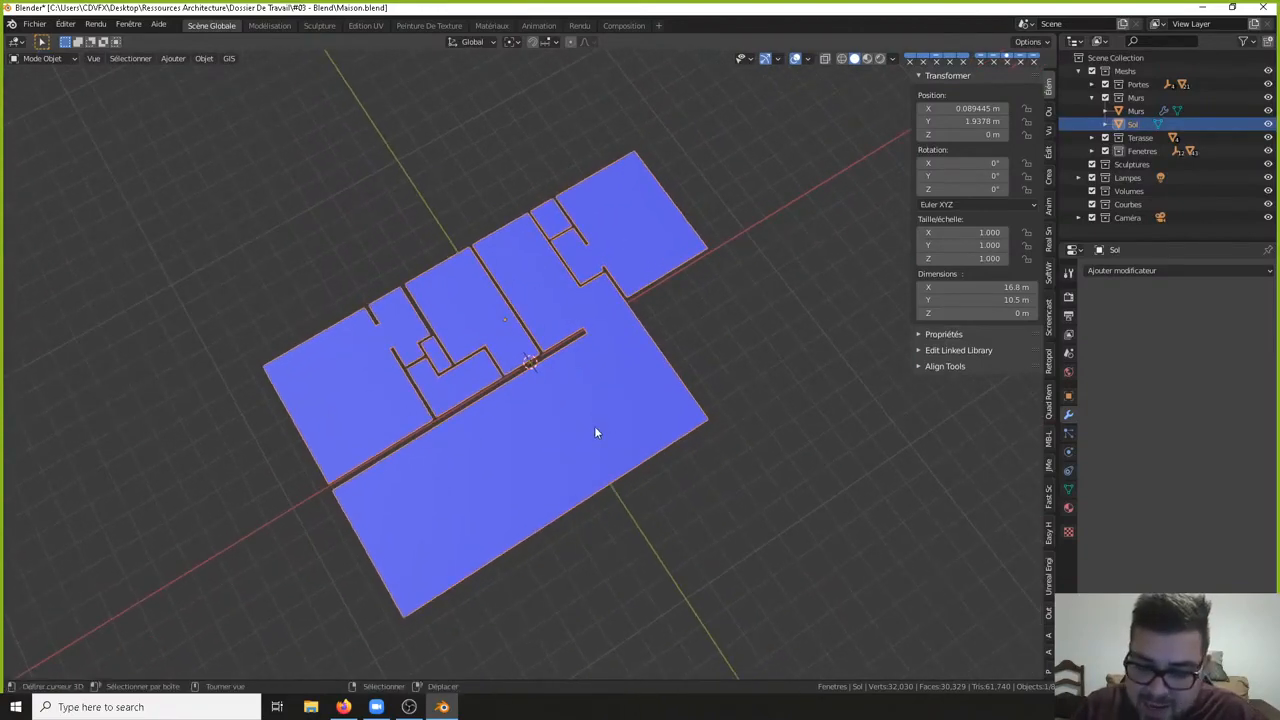
key(KP_7)
shift+middle_drag(408, 343, 537, 386)
scroll(555, 388, up, 5)
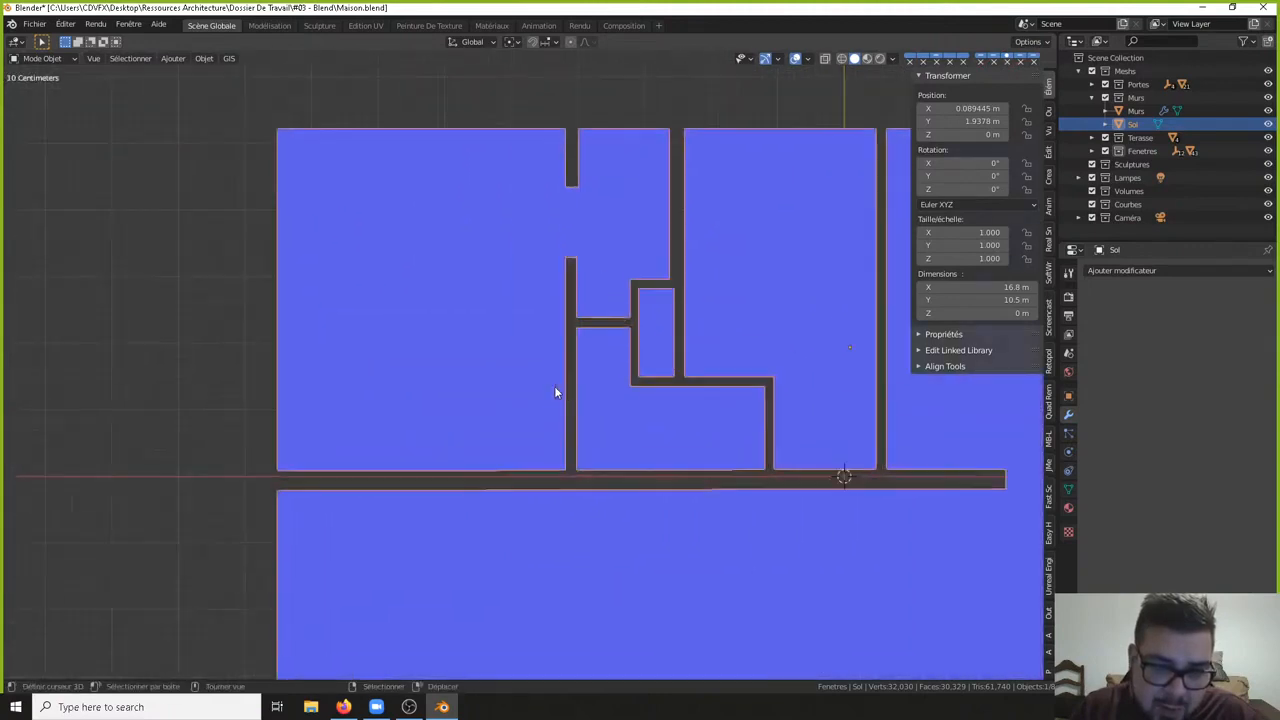
shift+middle_drag(638, 366, 528, 287)
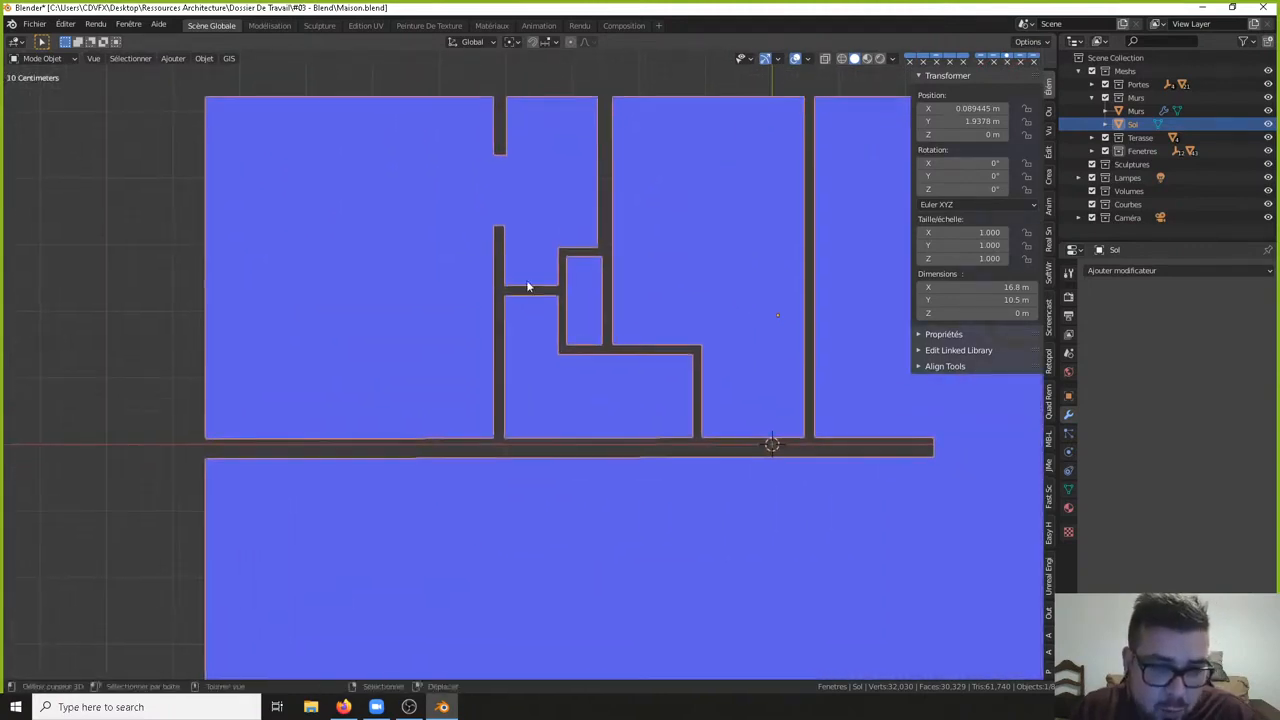
key(Tab)
scroll(532, 285, up, 2)
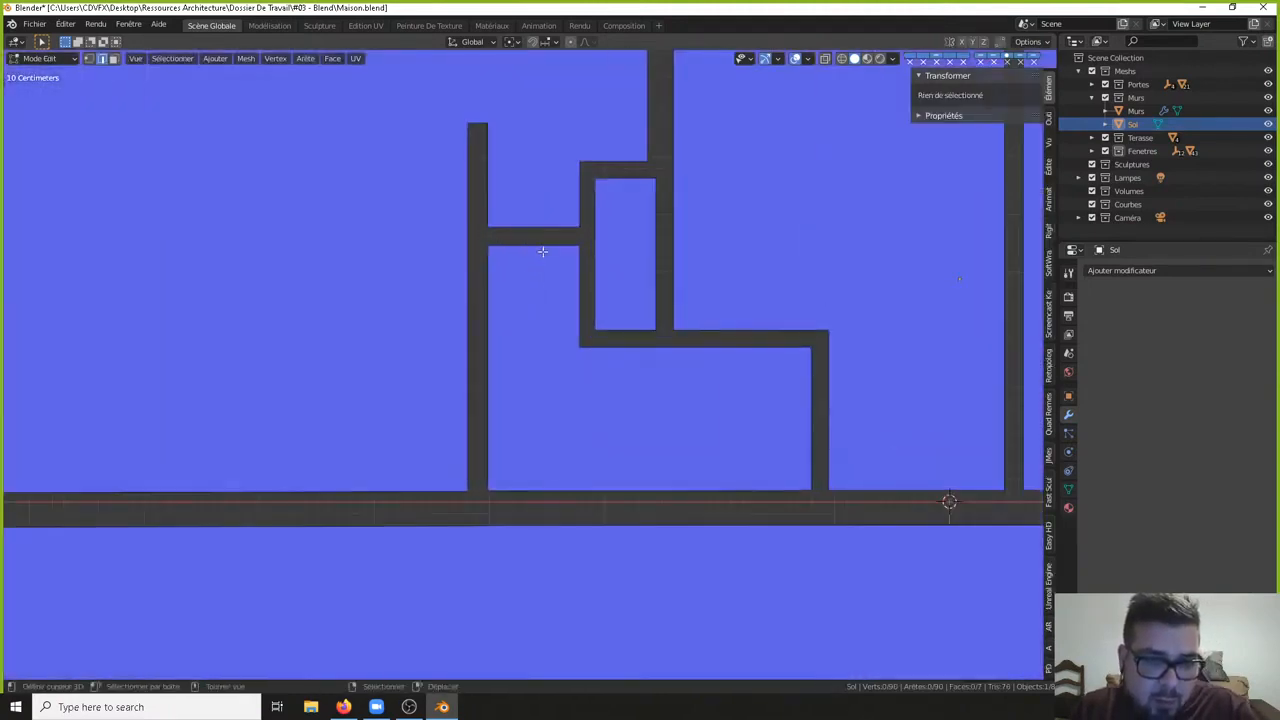
- Fill the short horizontal wall gap left of the closet and the upper section of the adjoining vertical gap with faces
drag(542, 251, 537, 229)
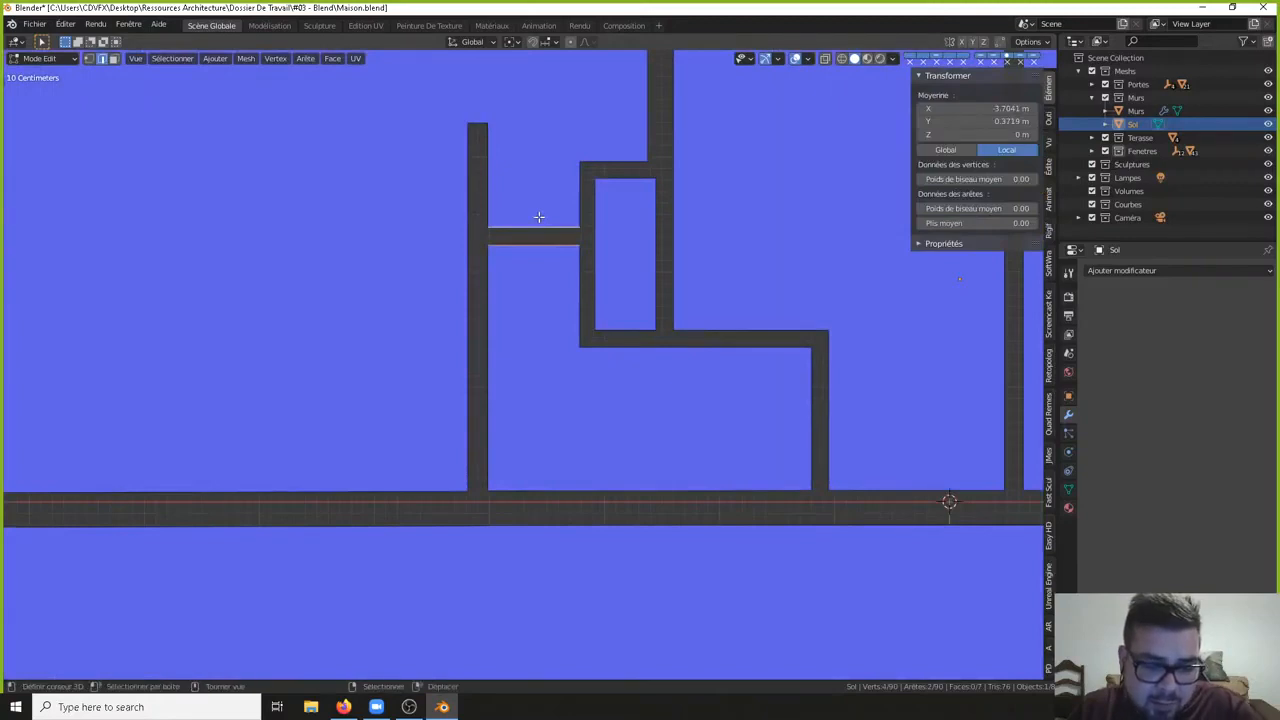
key(f)
right_click(482, 189)
shift+right_click(464, 184)
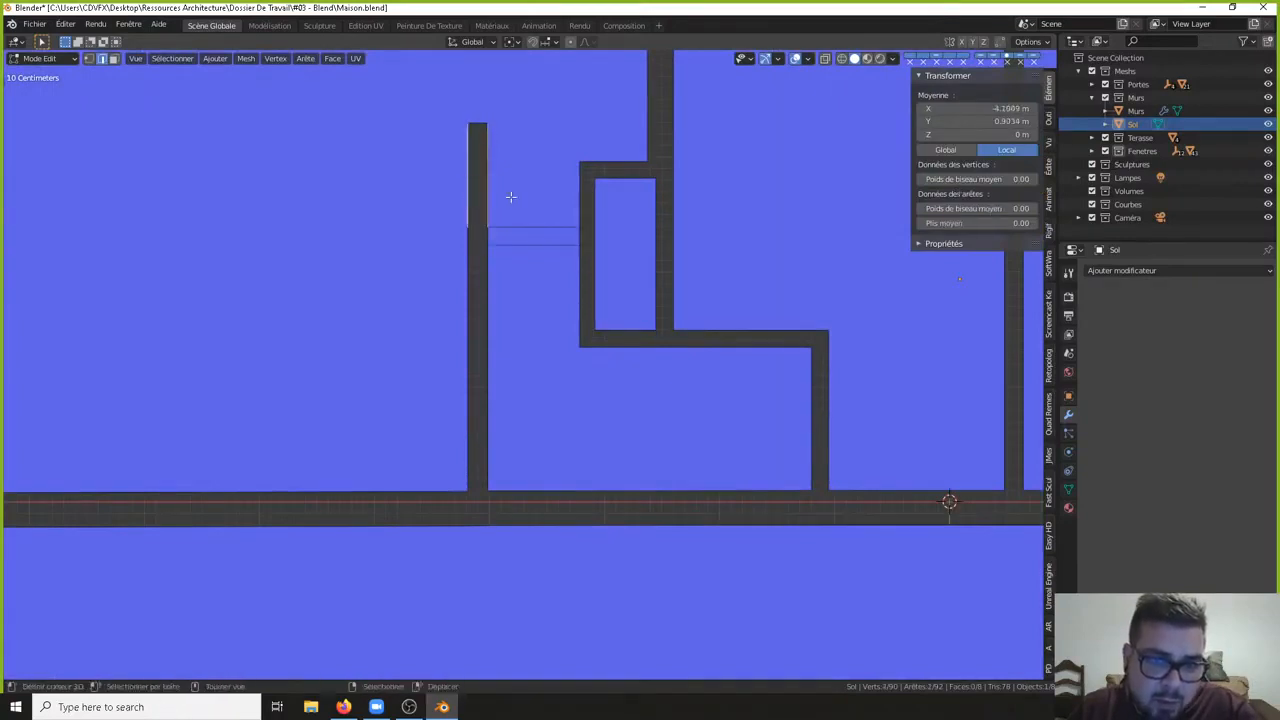
key(f)
- Fill the junction square and the lower section of the same vertical wall gap, down to the thick horizontal wall gap
right_click(491, 231)
shift+right_click(466, 231)
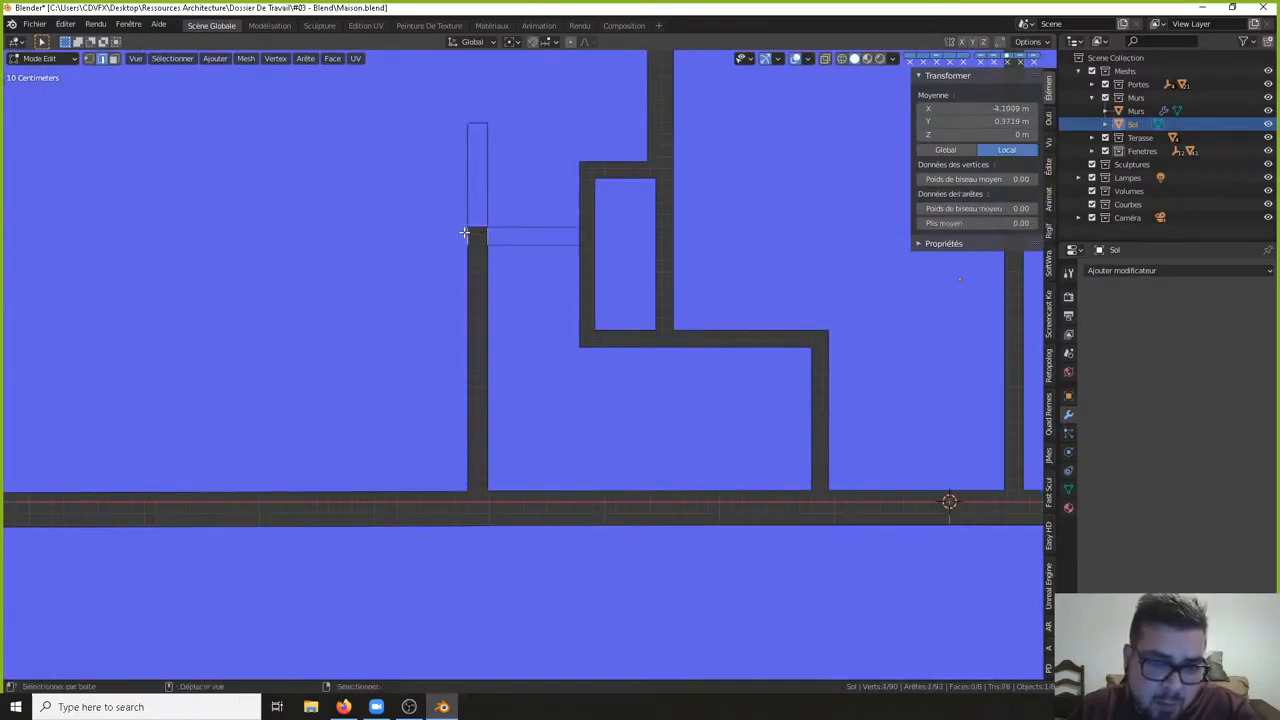
key(f)
shift+right_click(462, 286)
key(f)
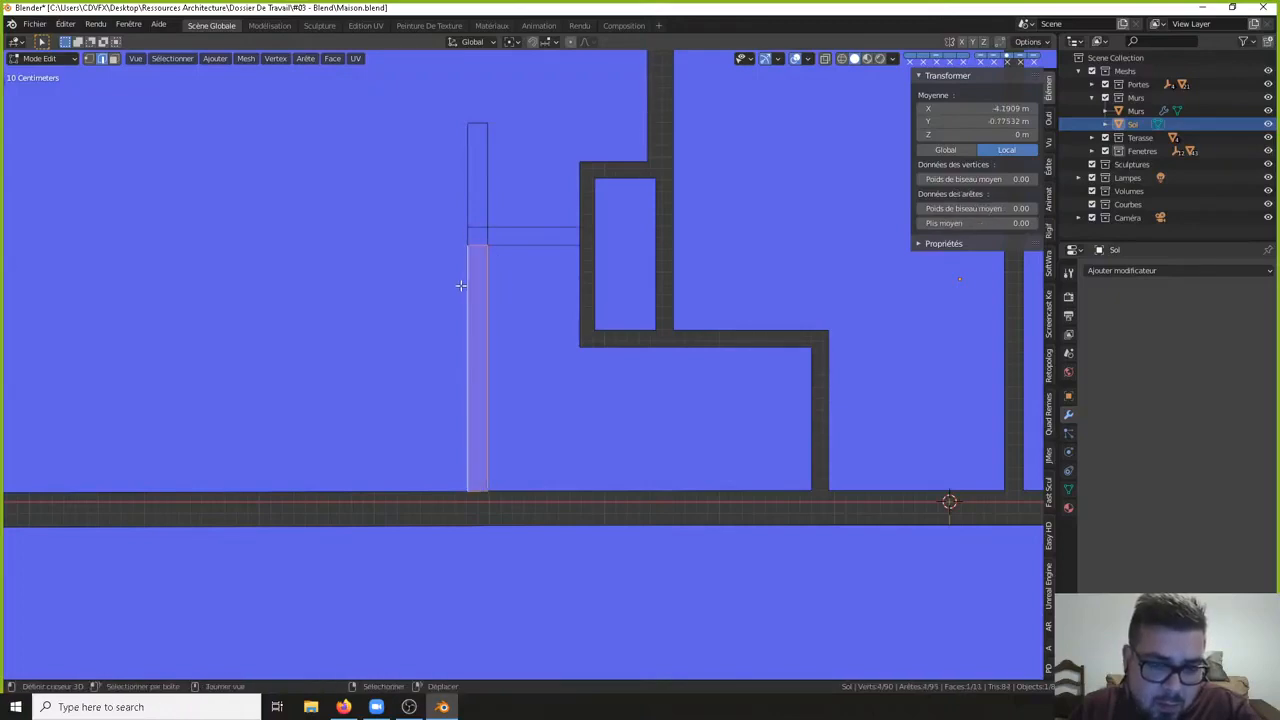
- Bridge the thick wall gap directly below the stepped room and the vertical wall gap on that room's right side with faces
shift+middle_drag(574, 446, 564, 351)
right_click(595, 400)
shift+right_click(600, 431)
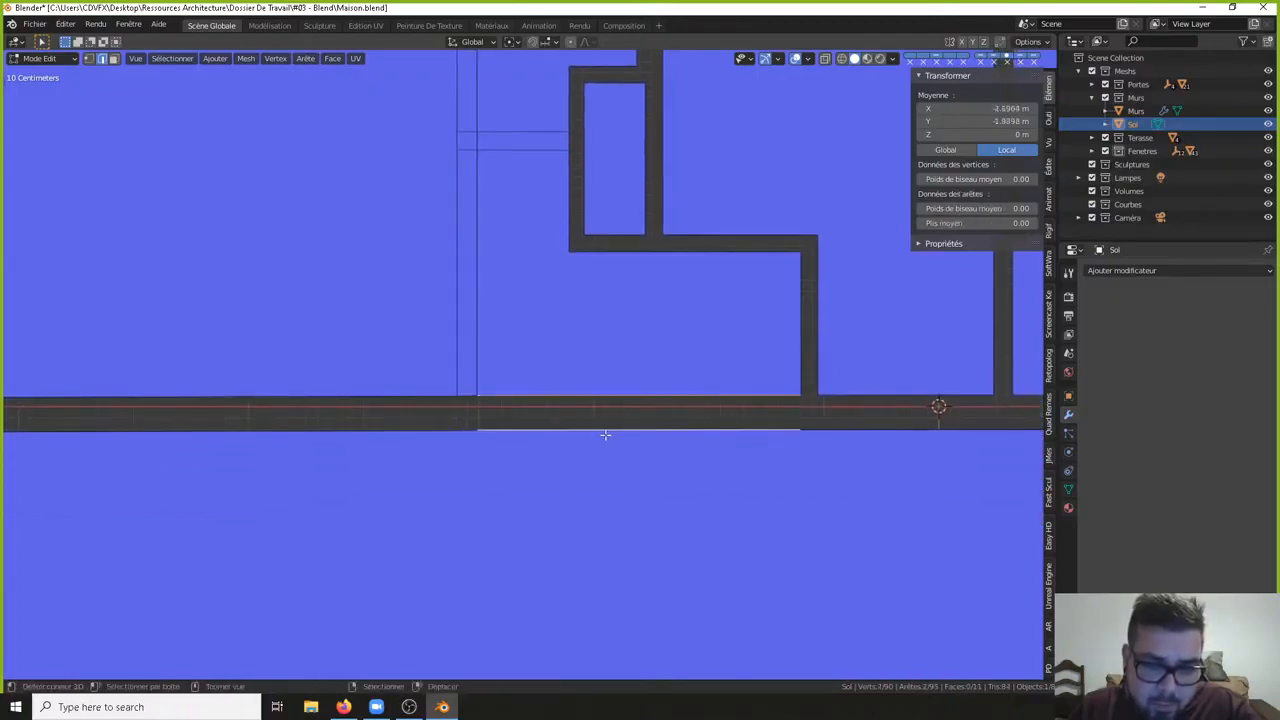
key(f)
shift+middle_drag(856, 406, 722, 388)
right_click(589, 343)
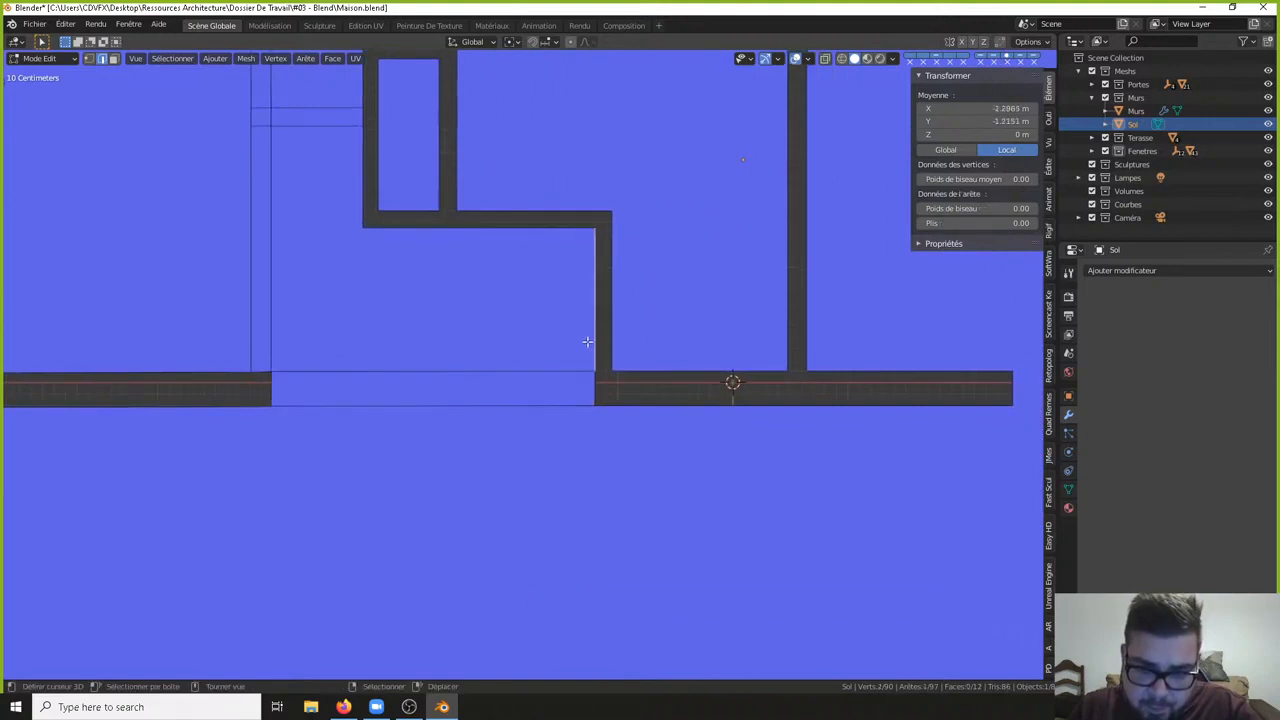
shift+right_click(613, 338)
key(f)
- Fill the corner square above the right vertical strip and the horizontal wall gap running from it to the closet
shift+middle_drag(618, 257, 636, 293)
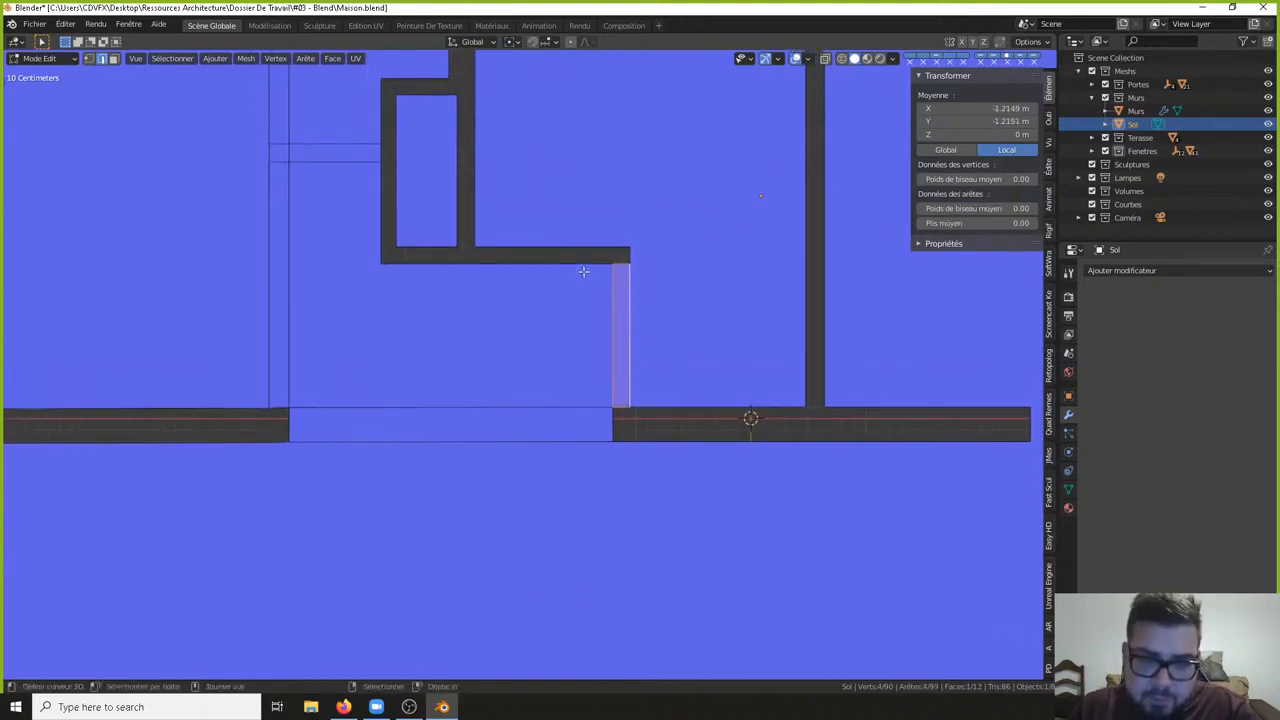
right_click(586, 266)
shift+right_click(610, 247)
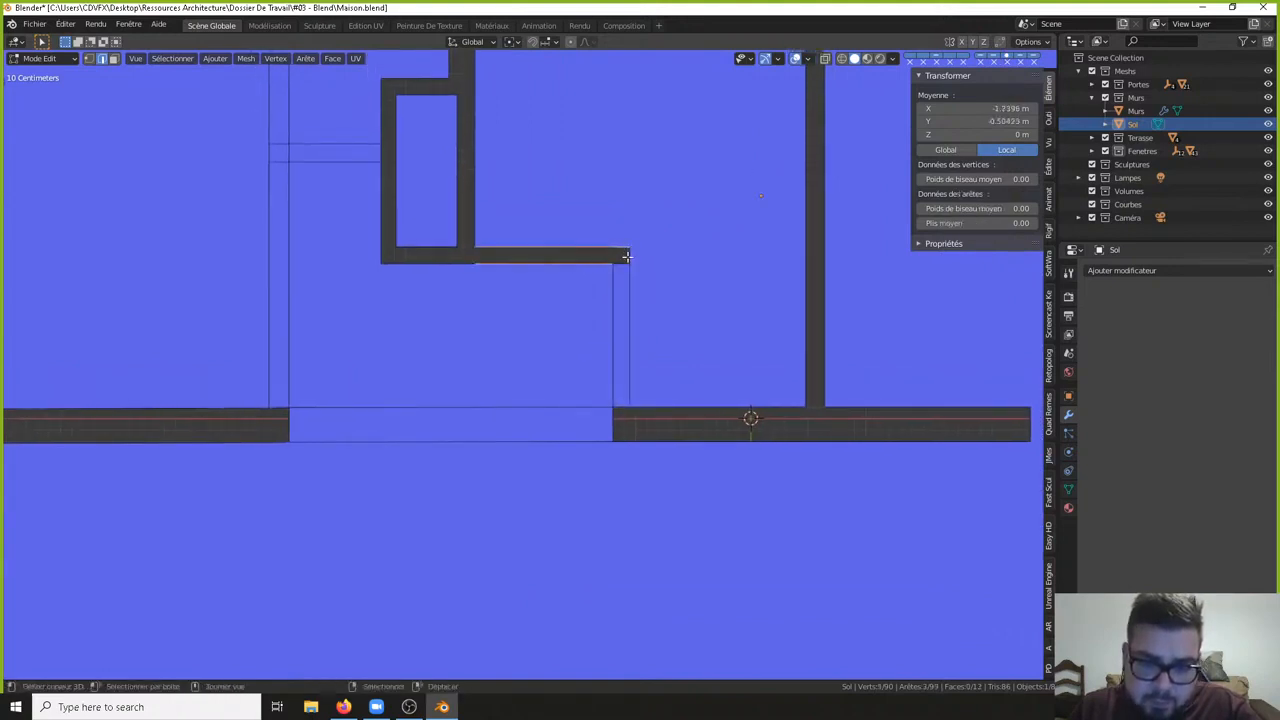
key(f)
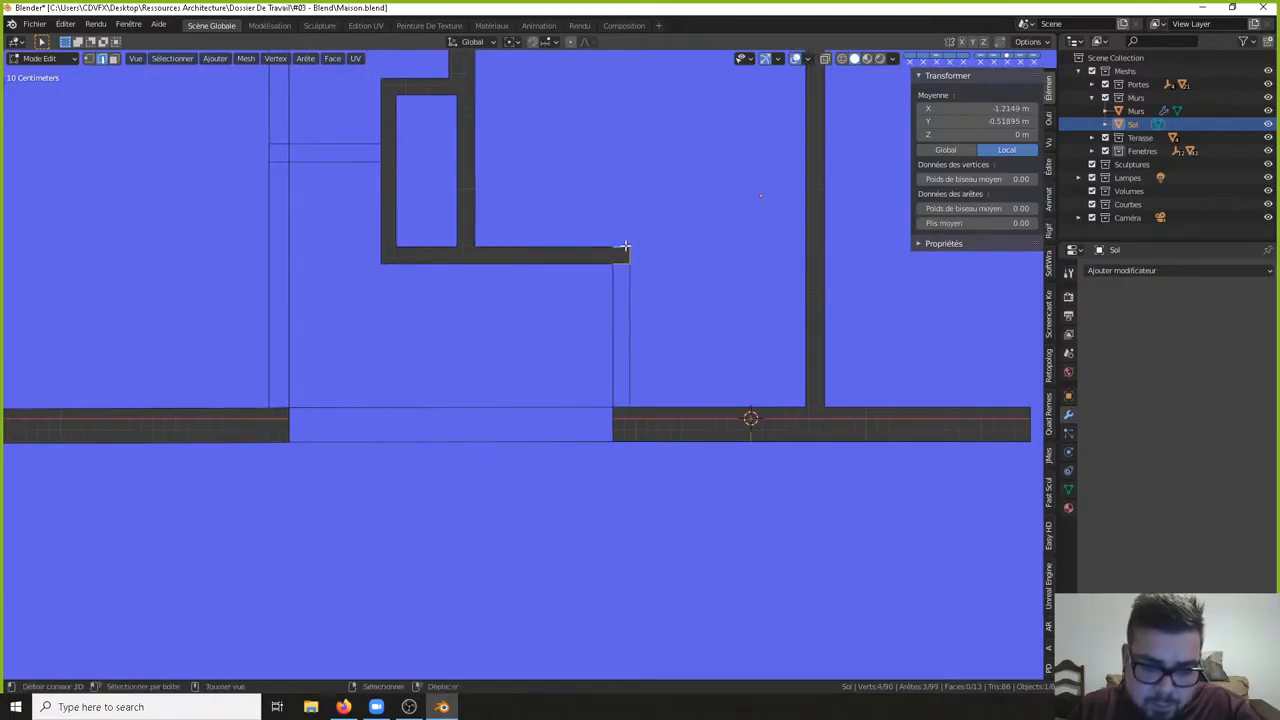
right_click(620, 251)
shift+right_click(591, 247)
key(f)
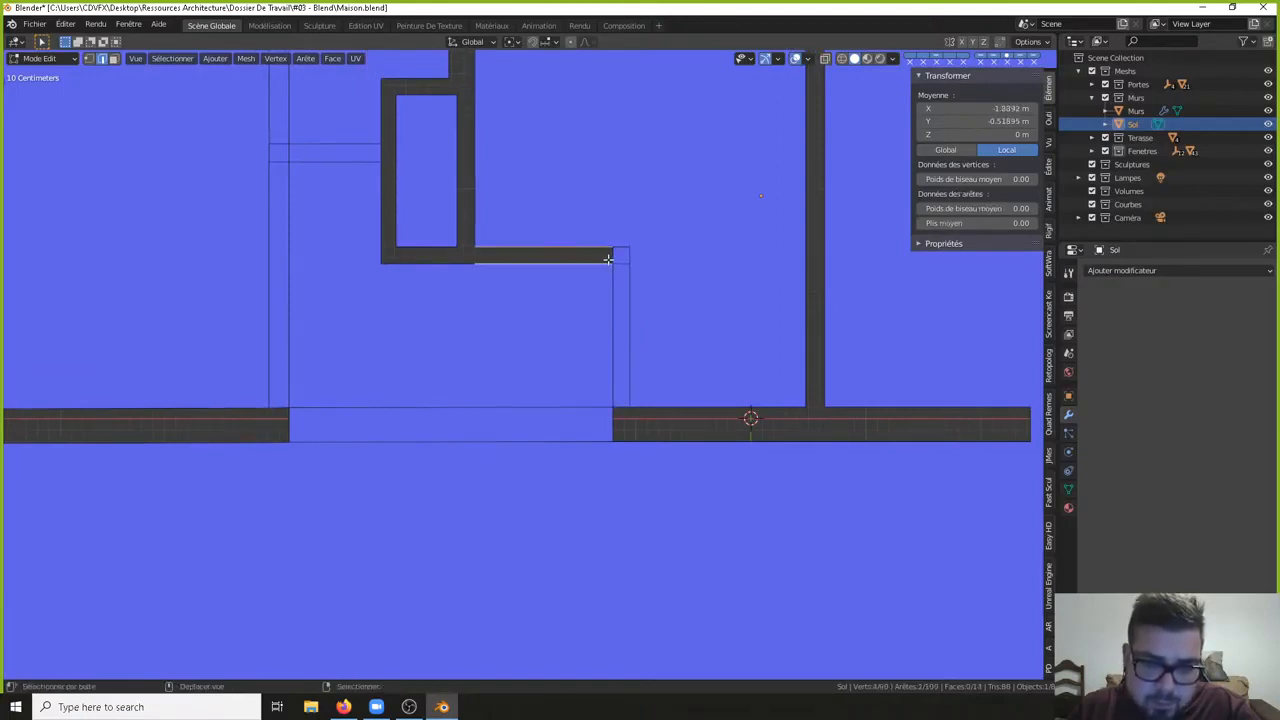
key(f)
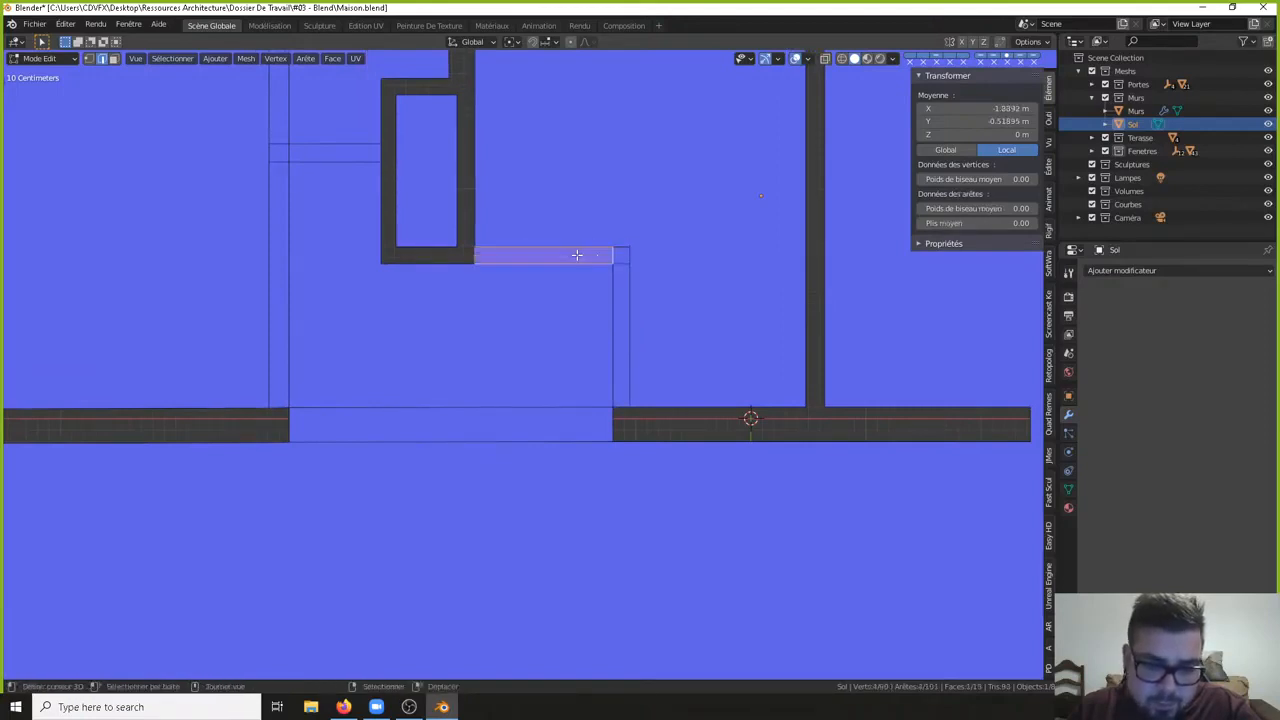
- Fill the wall gap beneath the closet and the junction square at the closet's lower-right corner
right_click(475, 253)
shift+middle_drag(475, 253, 571, 272)
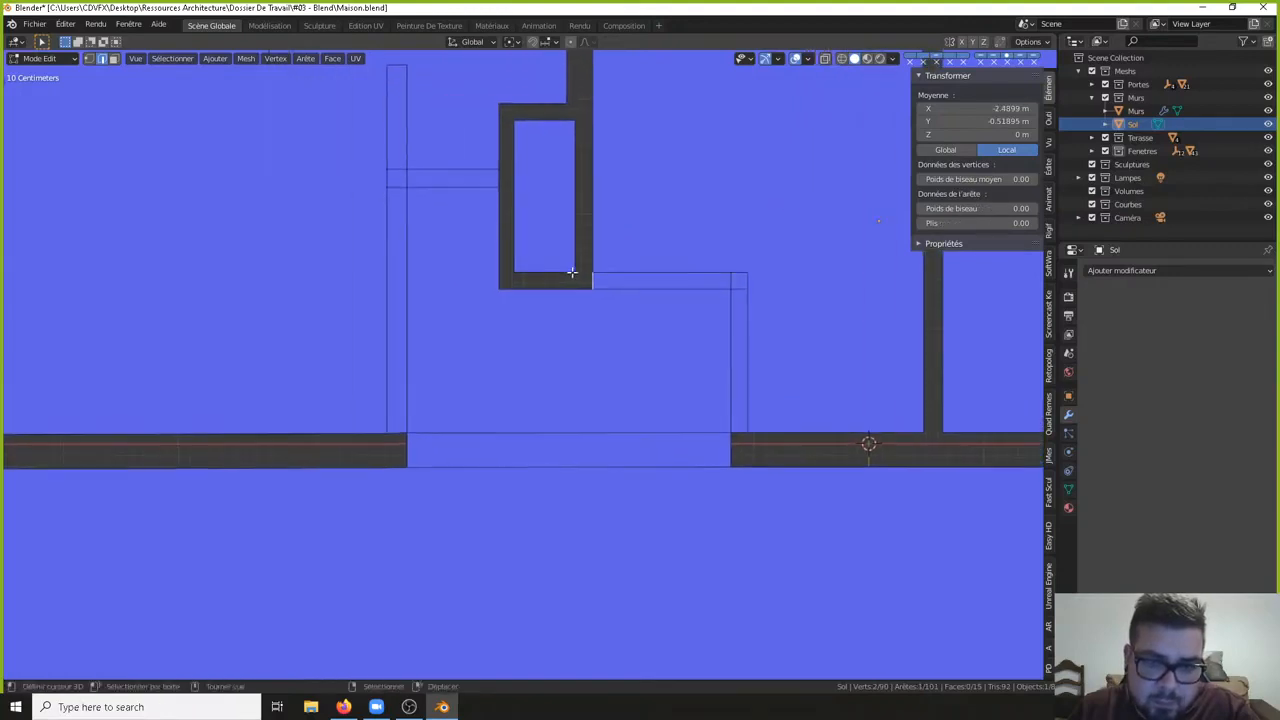
shift+right_click(549, 289)
key(f)
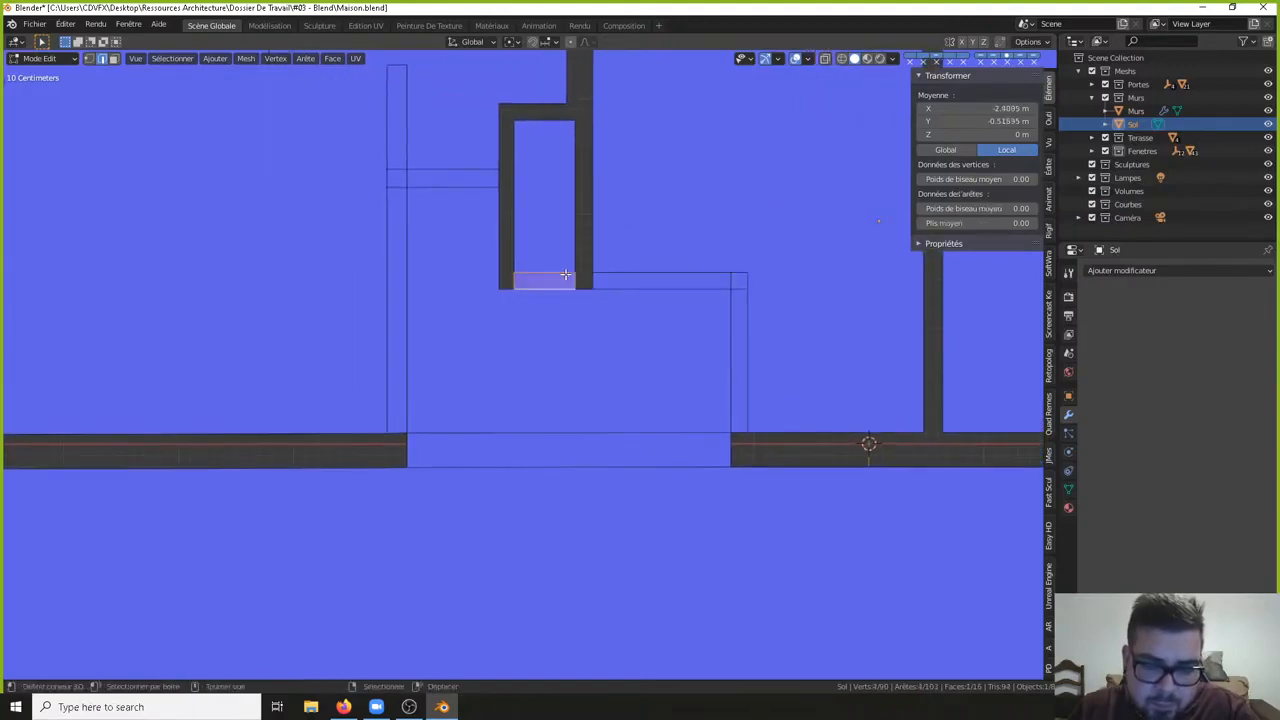
right_click(573, 283)
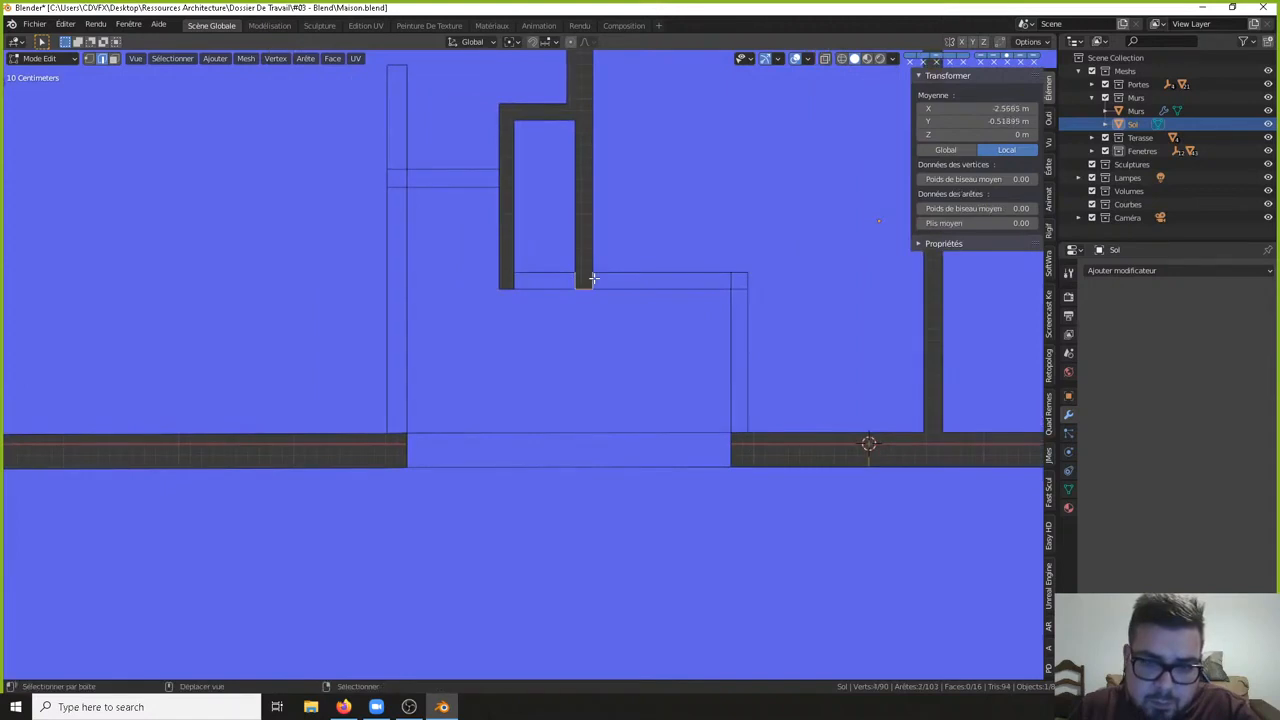
key(f)
right_click(512, 280)
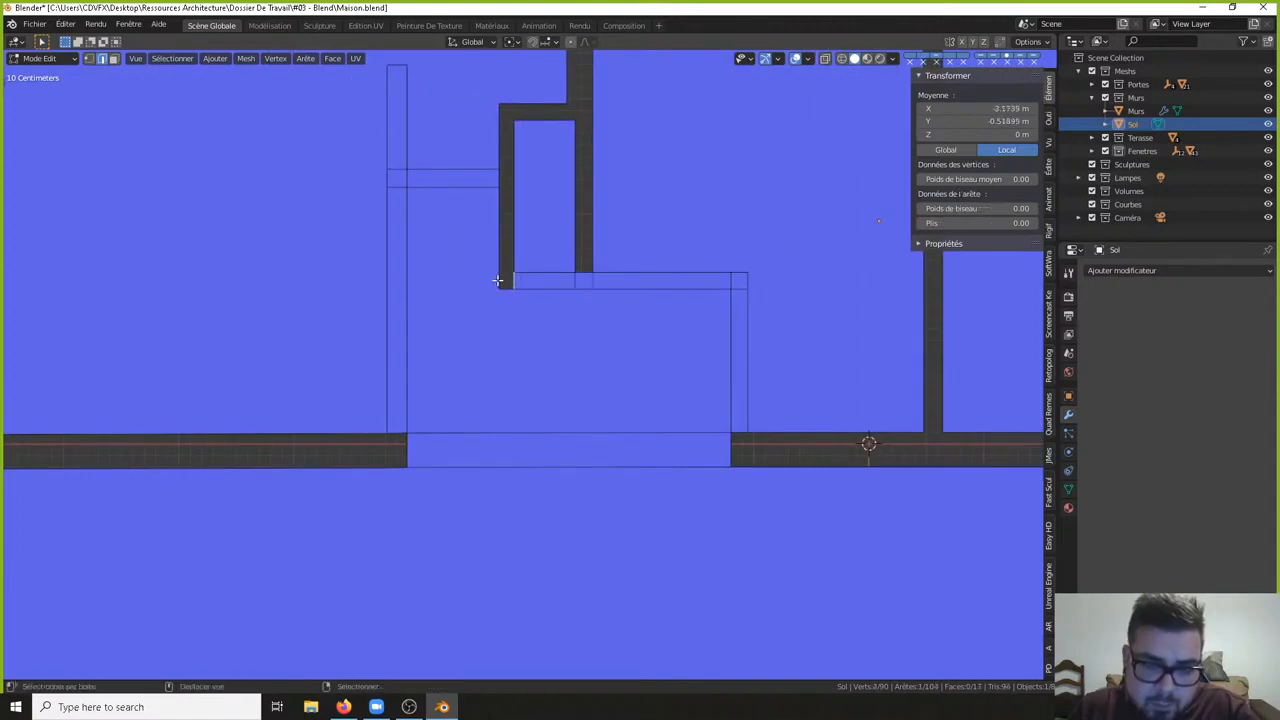
shift+right_click(498, 281)
right_click(506, 284)
right_click(501, 282)
shift+right_click(518, 286)
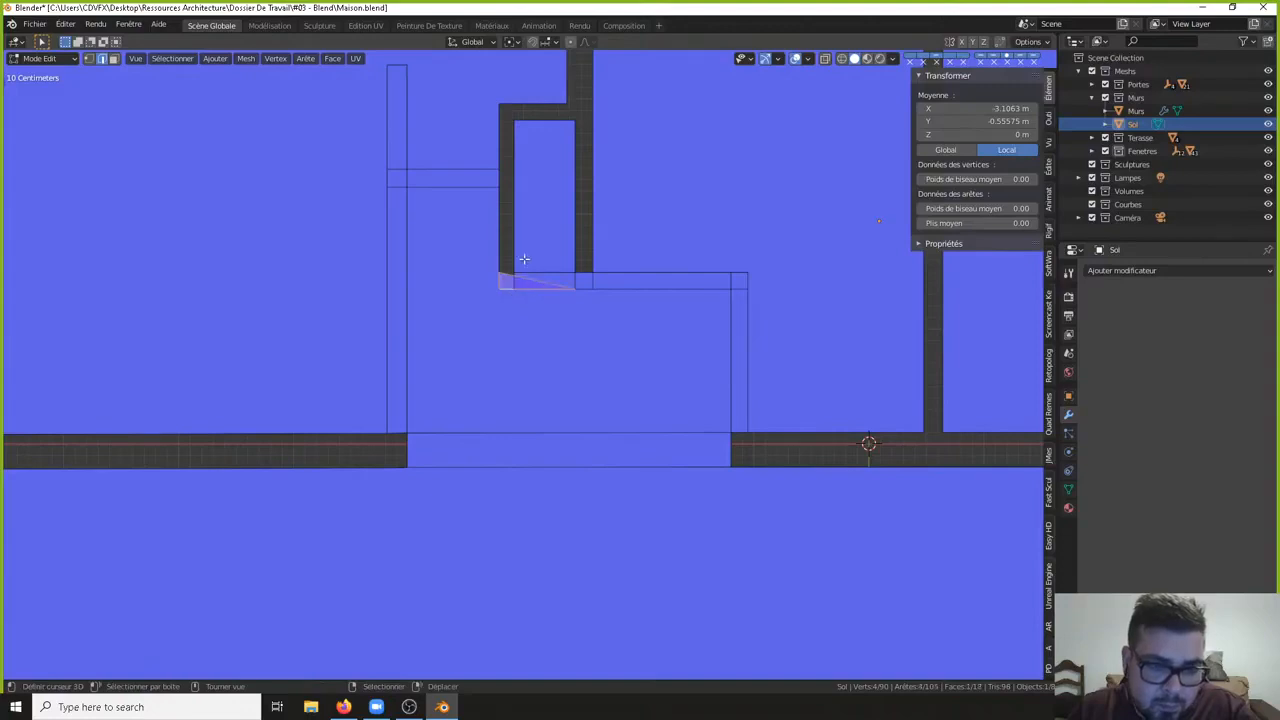
key(ctrl+z)
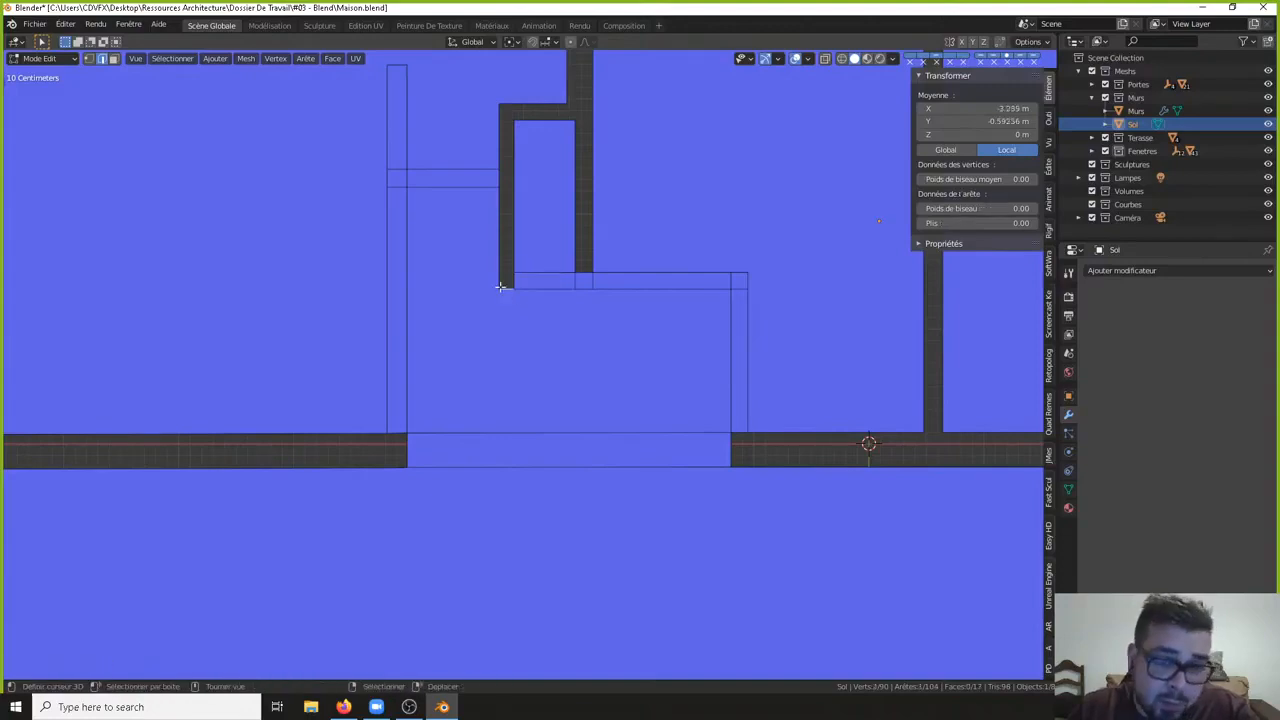
- Fill the small corner square at the closet's lower-left corner from its bounding edges
shift+right_click(519, 284)
right_click(506, 282)
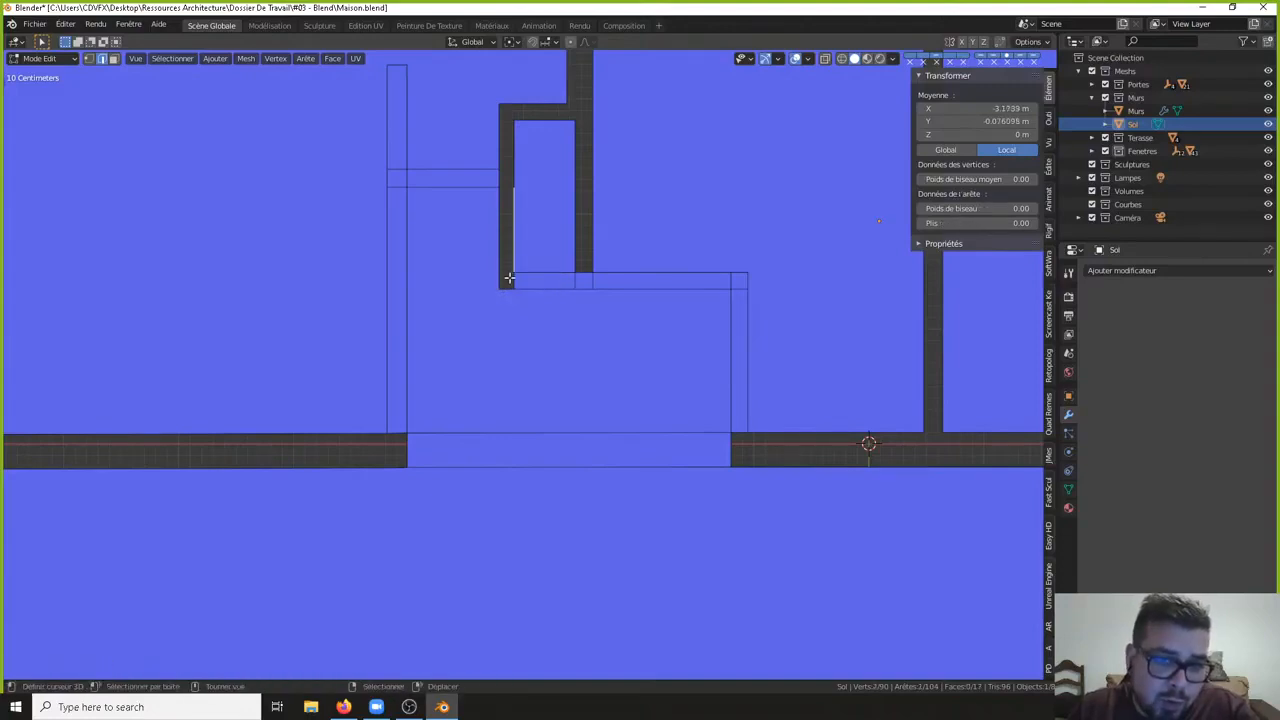
shift+right_click(506, 278)
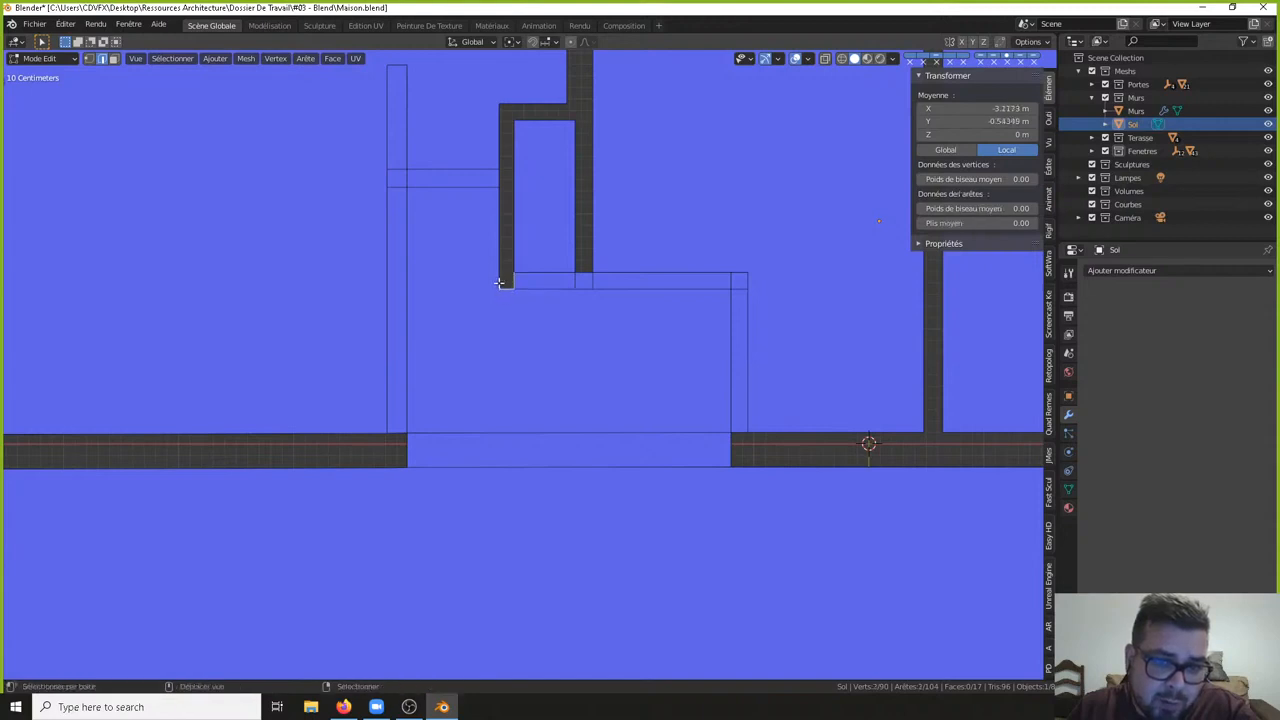
- Fill the lower section of the closet's left wall gap and the junction square where the short horizontal strip meets it
shift+middle_drag(502, 212, 503, 287)
right_click(500, 281)
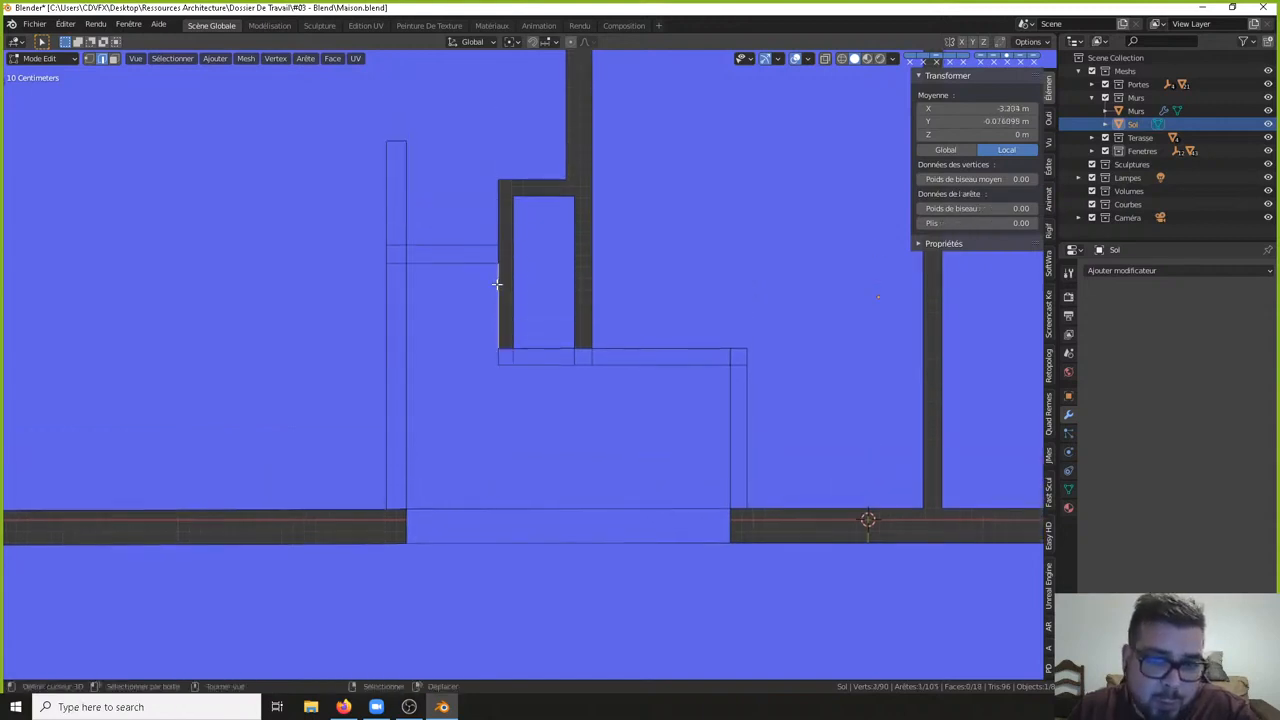
shift+right_click(515, 283)
key(f)
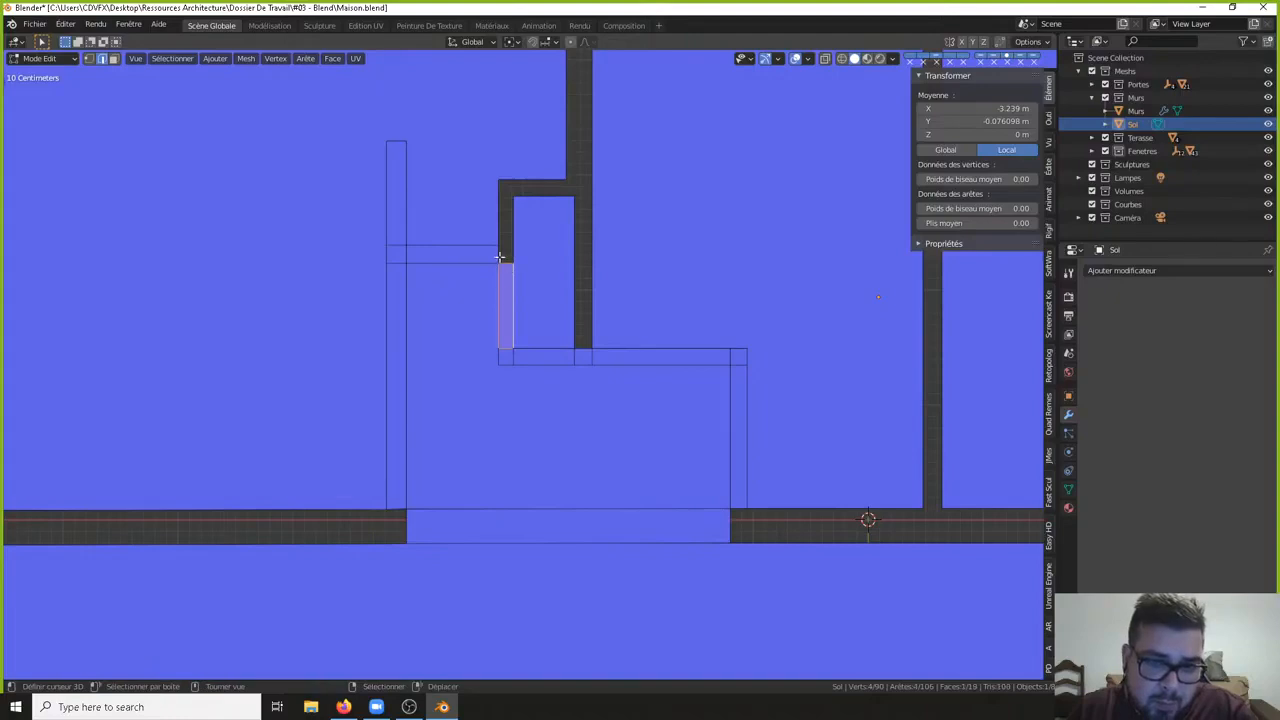
right_click(500, 255)
shift+right_click(514, 254)
key(f)
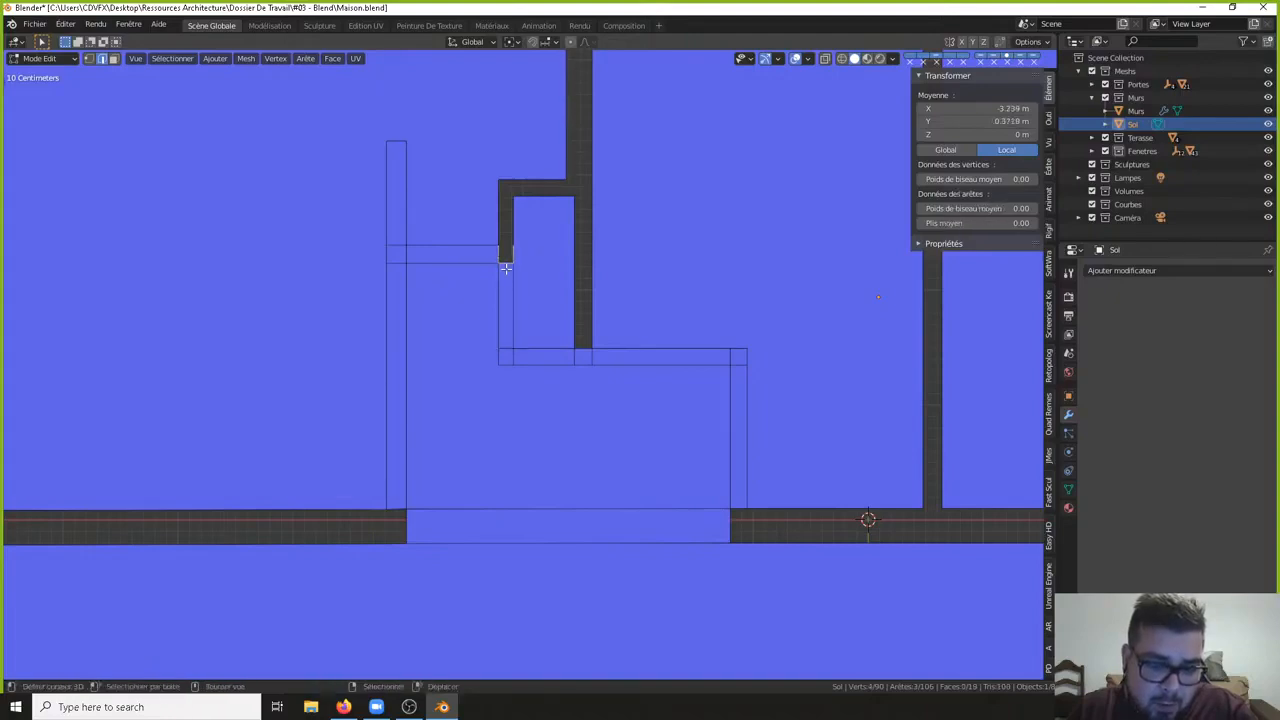
- Fill the upper section of the closet's left wall gap and its top-left corner square
right_click(499, 230)
shift+right_click(516, 222)
key(f)
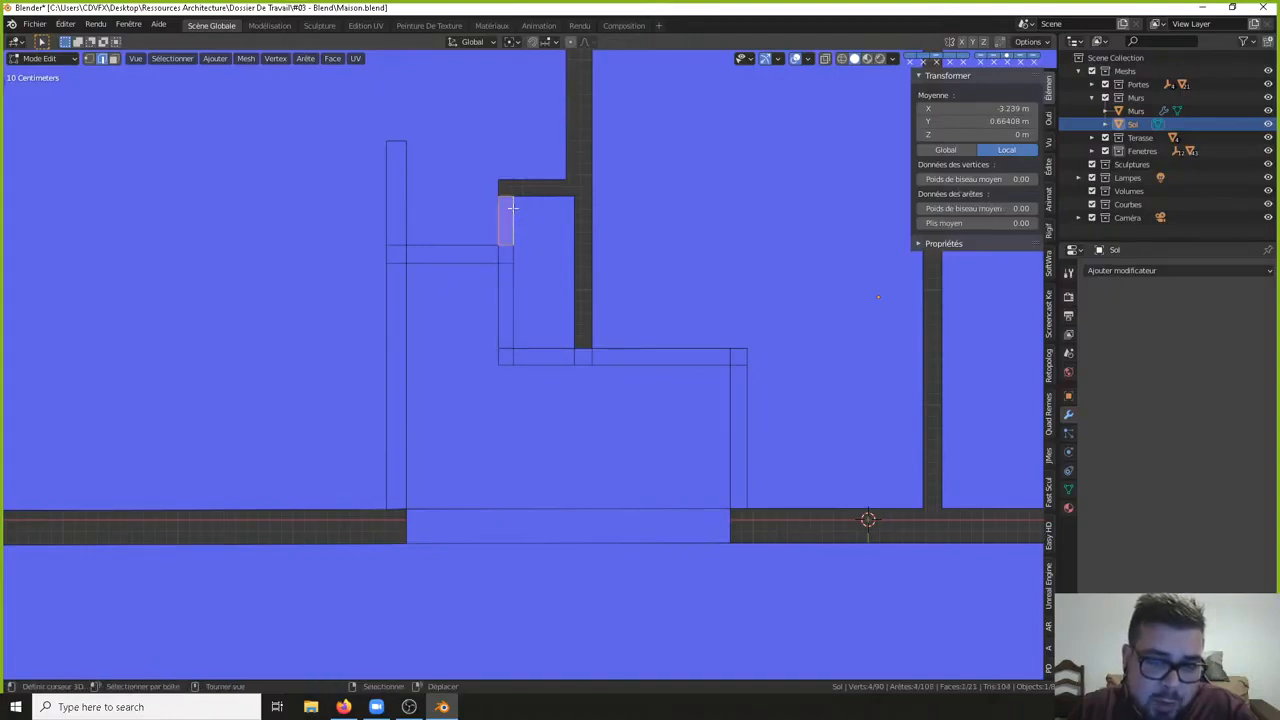
right_click(499, 187)
shift+right_click(514, 188)
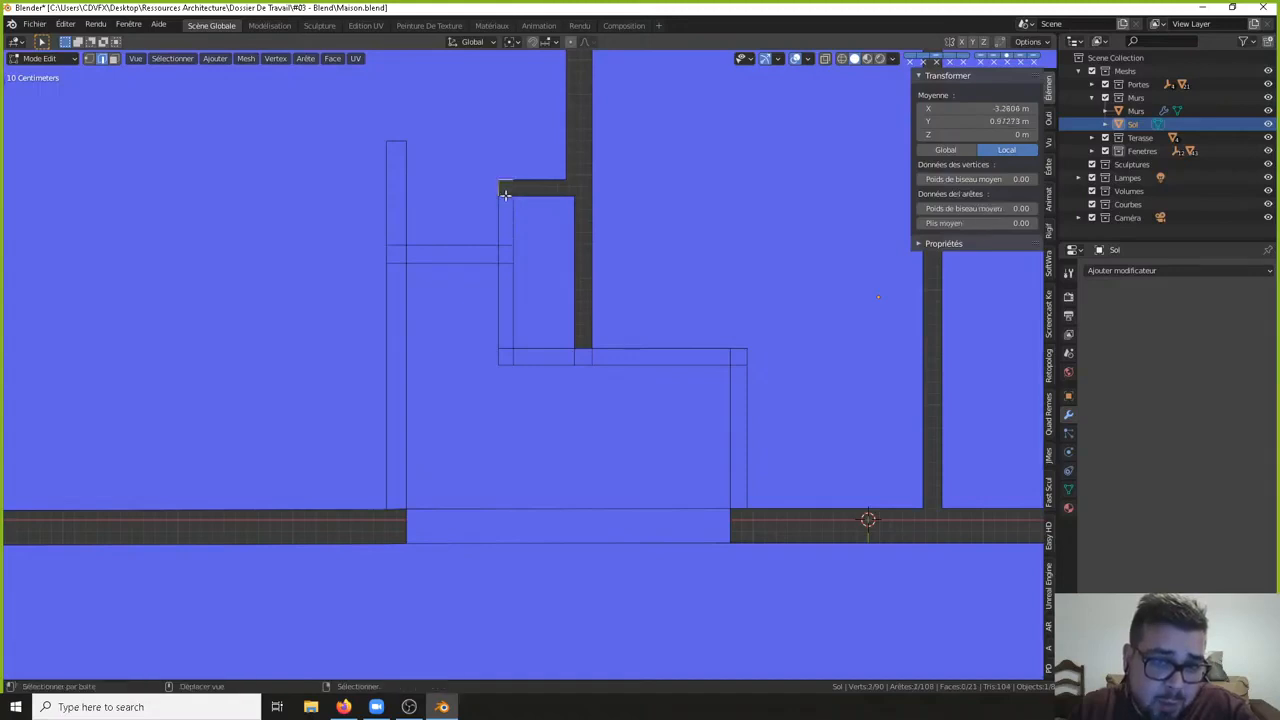
key(f)
- Fill the horizontal wall gap along the top of the closet with a face between its two long edges
right_click(534, 181)
shift+right_click(535, 191)
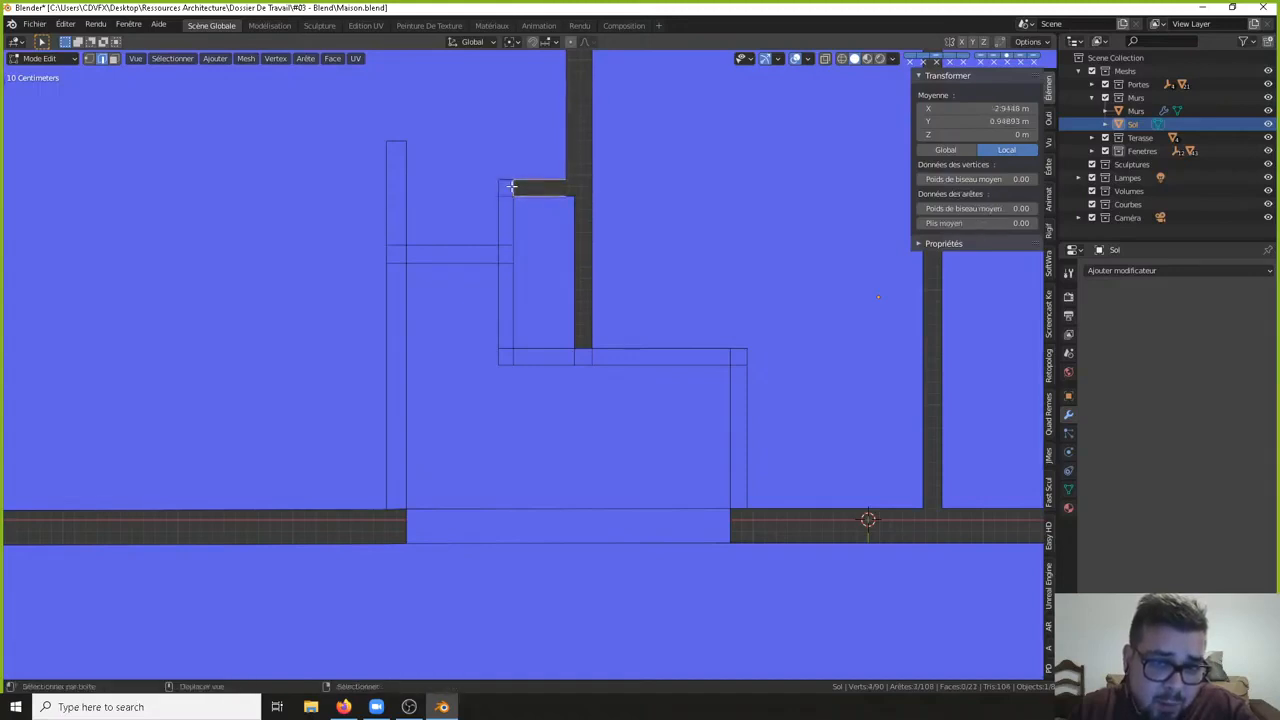
key(f)
shift+middle_drag(567, 193, 531, 249)
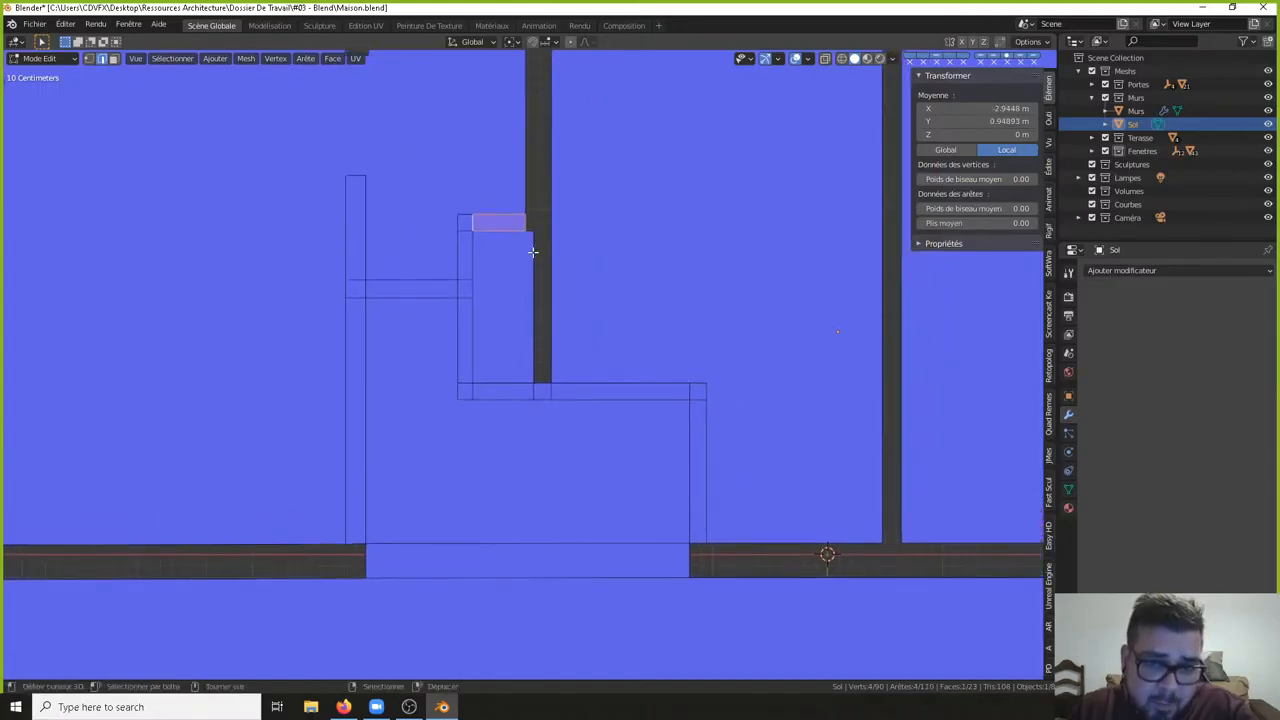
- Select the three edges around the vertical gap right of the small closet and fill it with a face
right_click(531, 249)
shift+right_click(550, 272)
shift+right_click(549, 378)
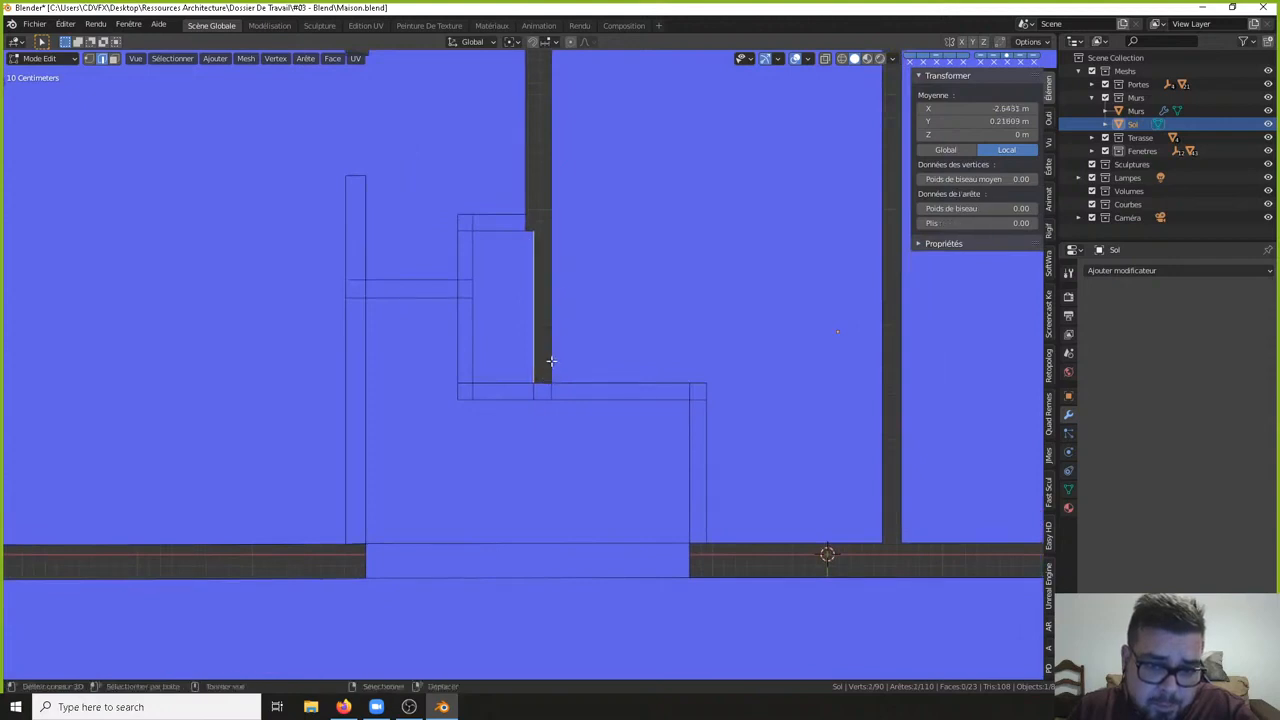
right_click(553, 357)
shift+right_click(535, 346)
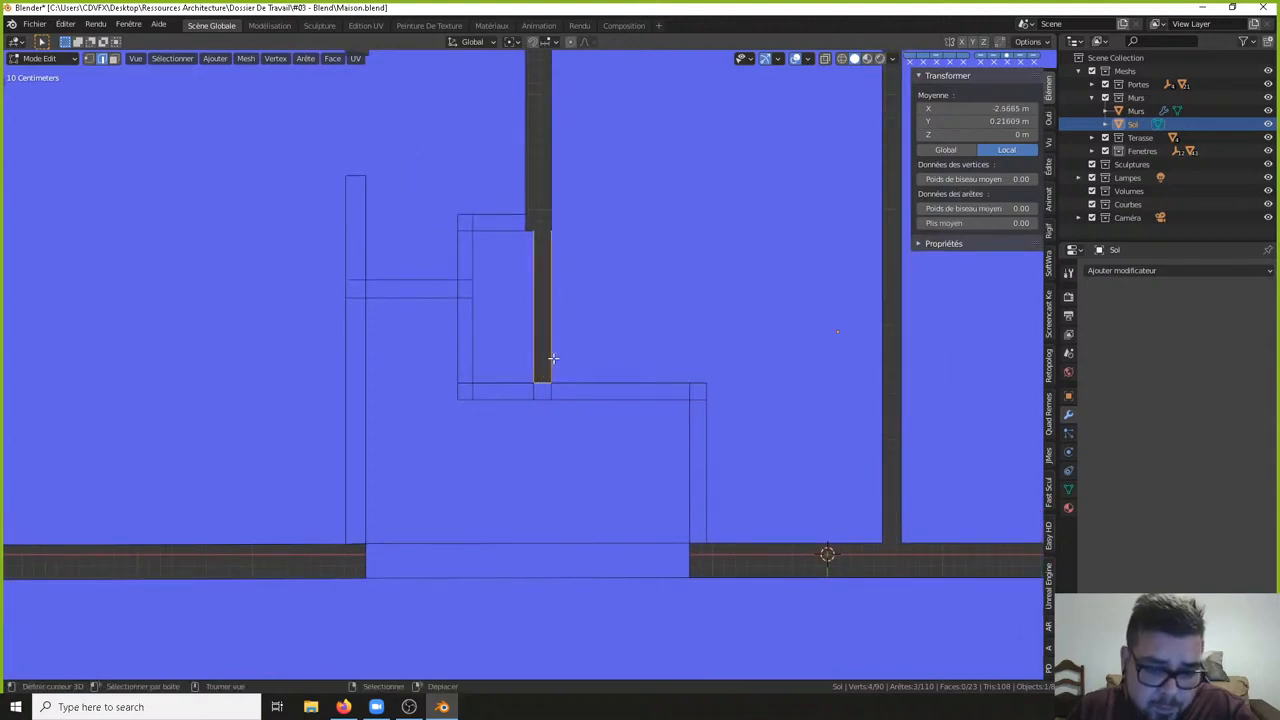
key(f)
shift+middle_drag(523, 219, 523, 325)
right_click(523, 325)
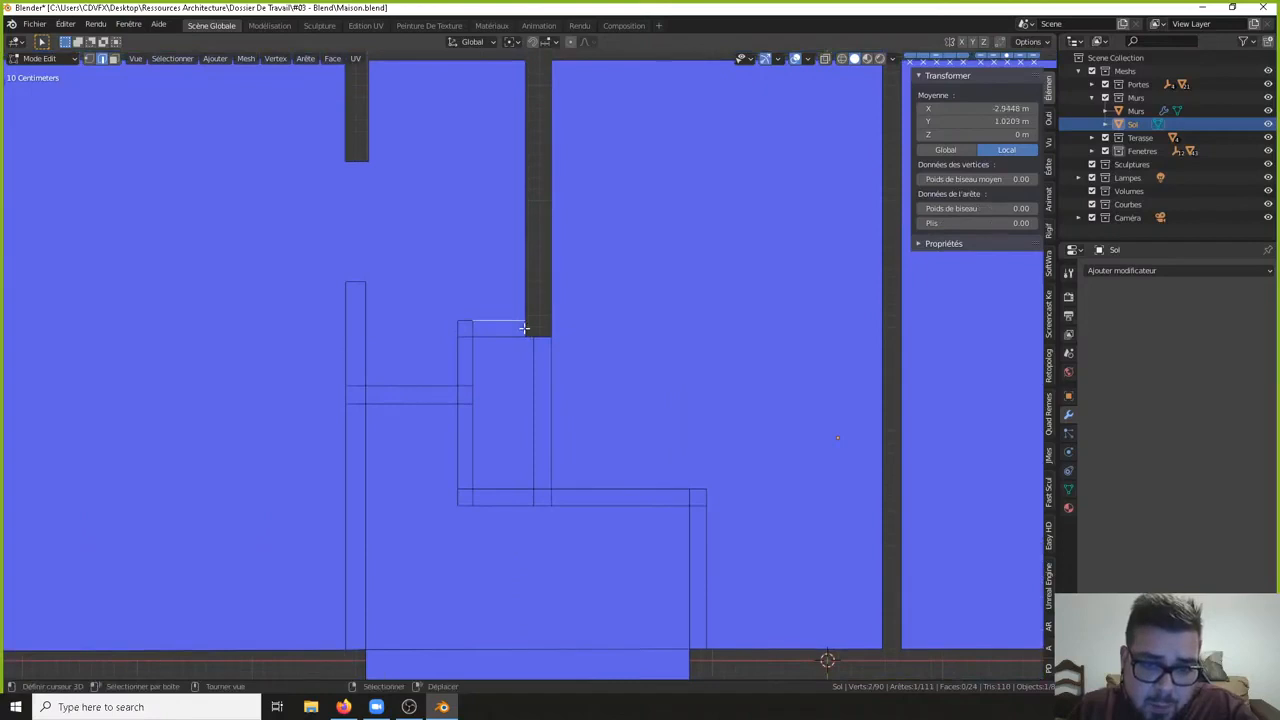
right_click(530, 333)
shift+right_click(530, 342)
key(ctrl+z)
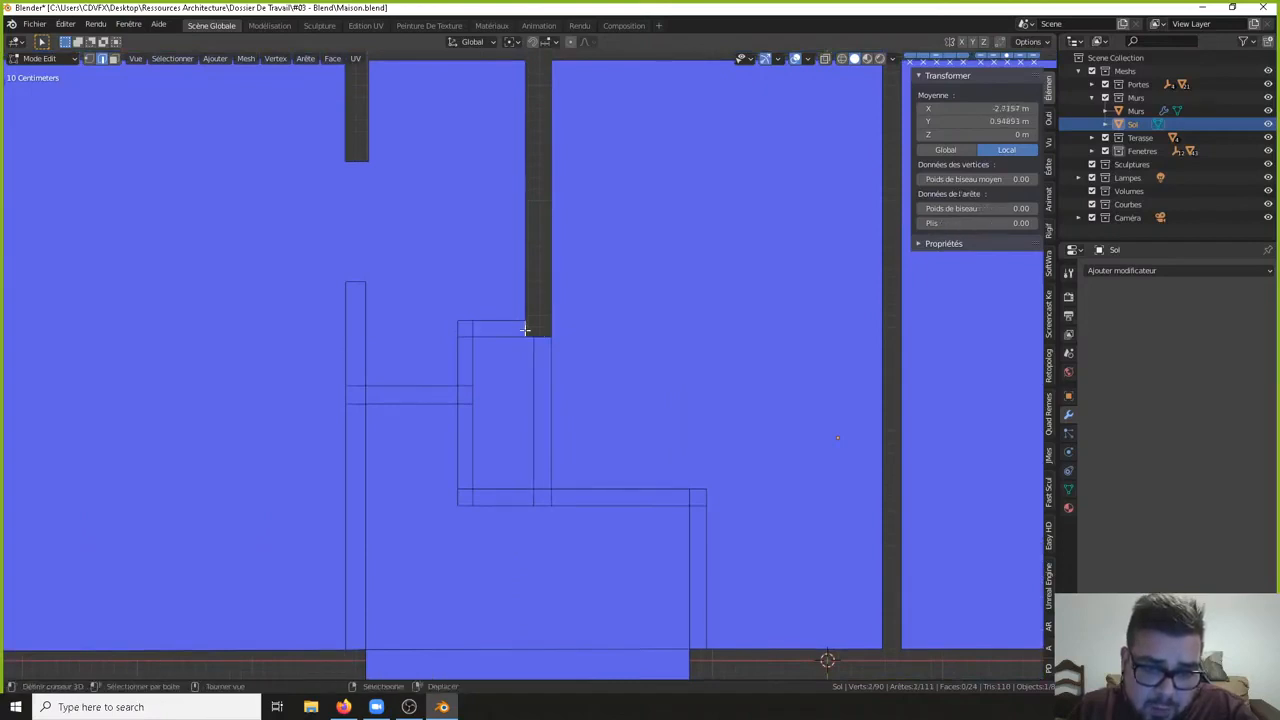
shift+right_click(530, 338)
- Extrude the left edge of the upper vertical wall gap about 0.07 m along X, in line with the strip below
right_click(526, 308)
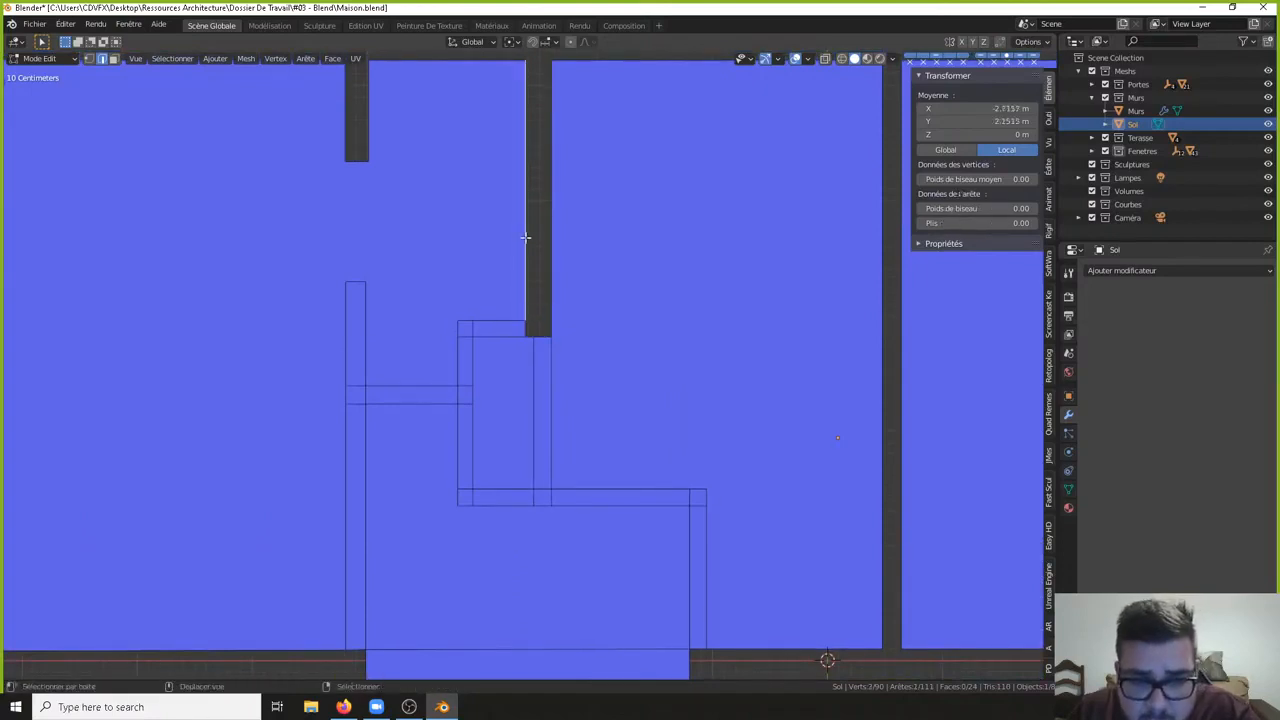
shift+middle_drag(526, 237, 535, 348)
scroll(570, 290, up, 2)
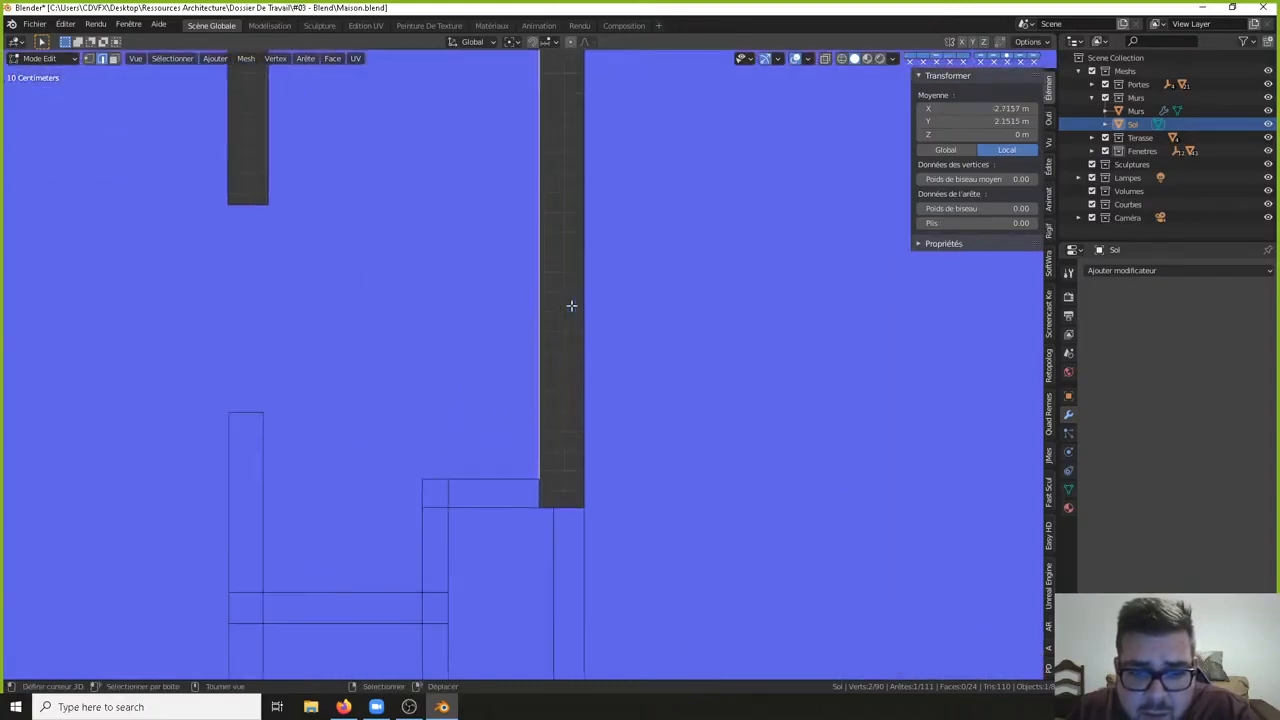
right_click(555, 487)
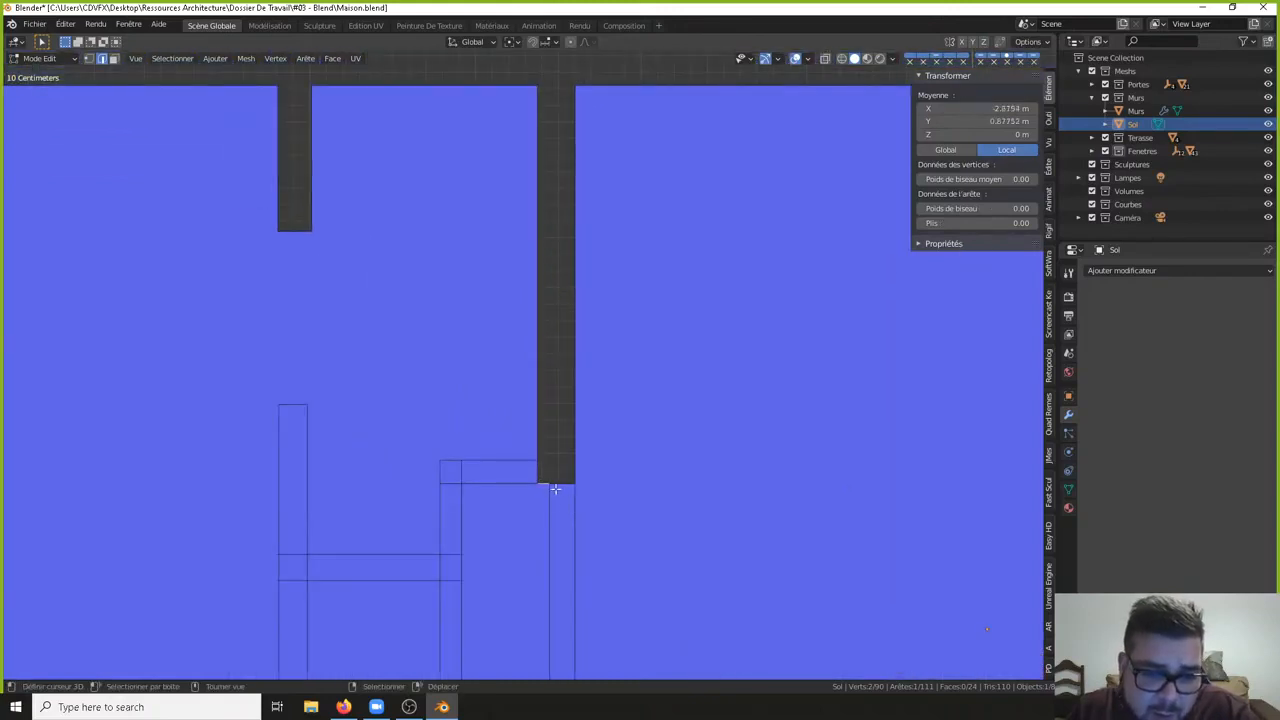
right_click(536, 313)
key(e)
key(x)
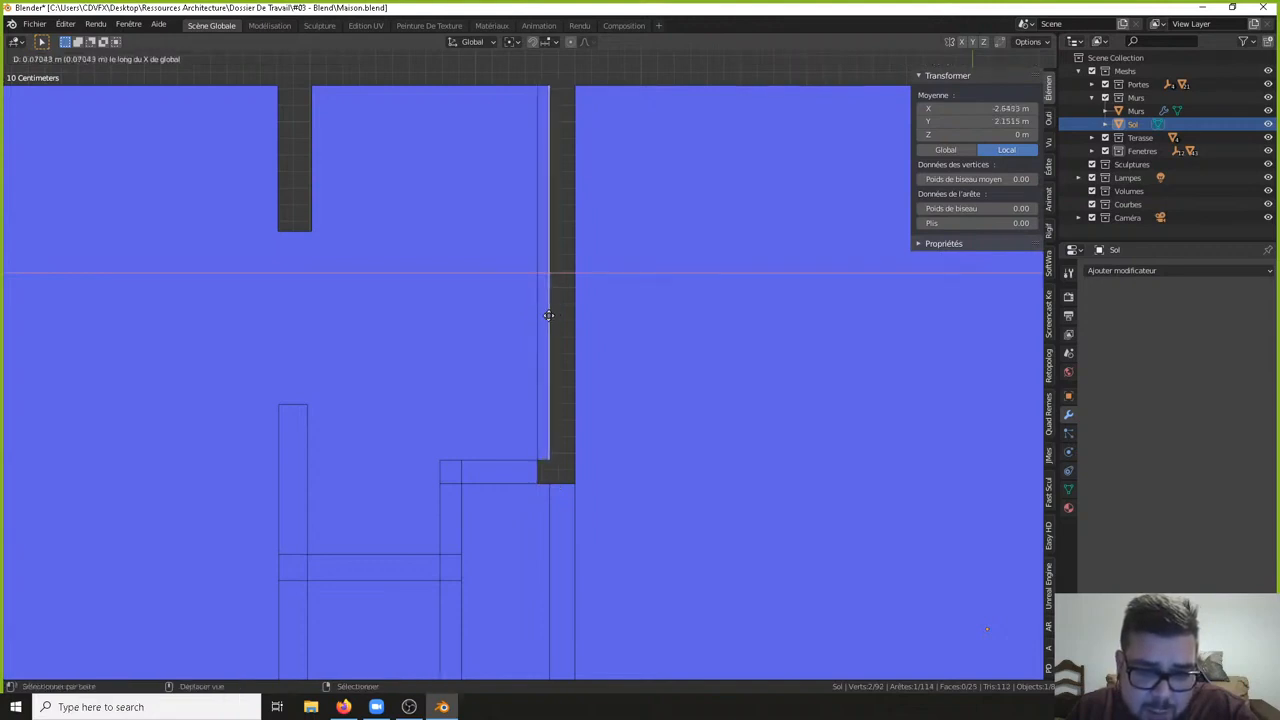
click(550, 316)
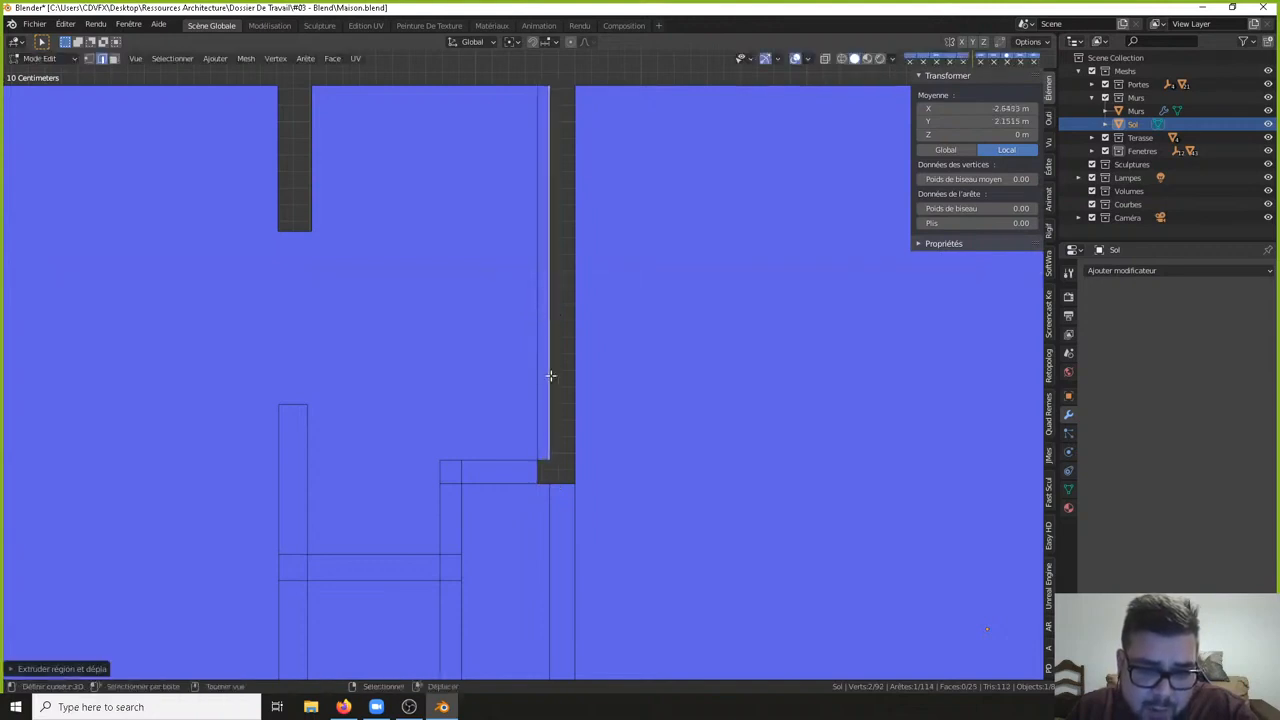
- Fill the two small gaps at the base of the upper vertical wall, first beneath the extruded strip and then beside it
shift+right_click(541, 476)
key(f)
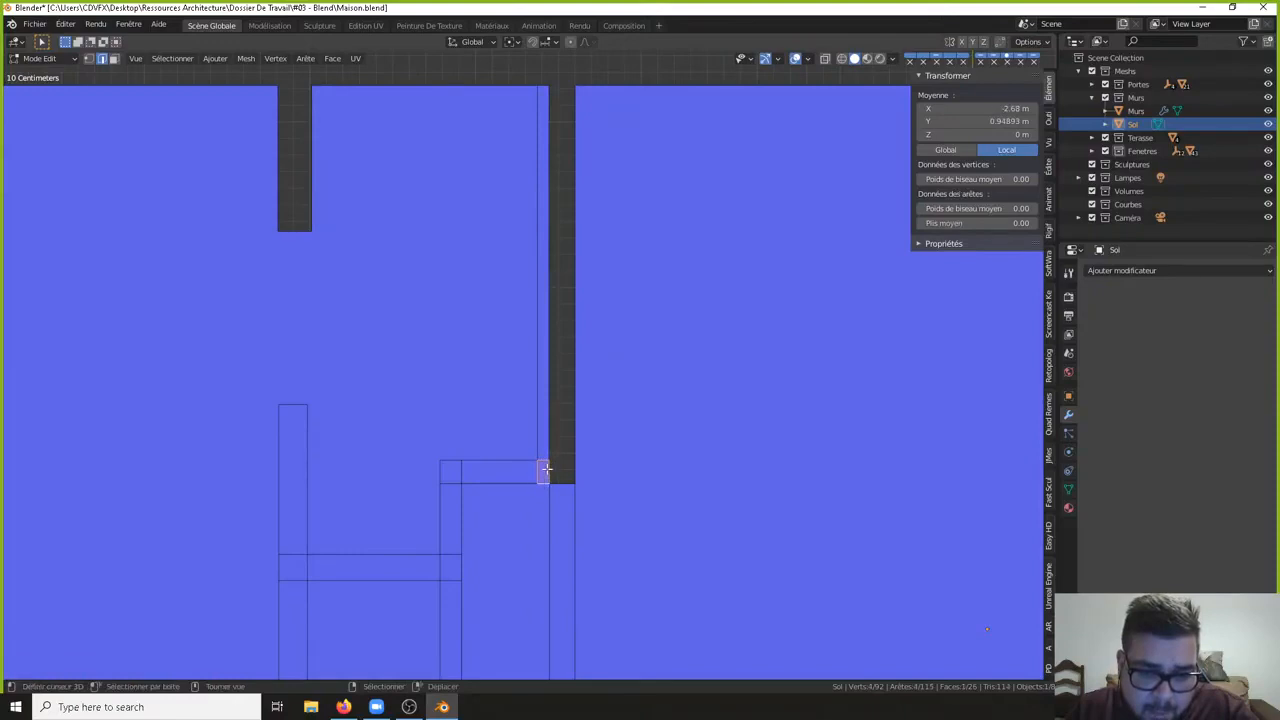
right_click(548, 470)
shift+right_click(559, 485)
shift+right_click(580, 470)
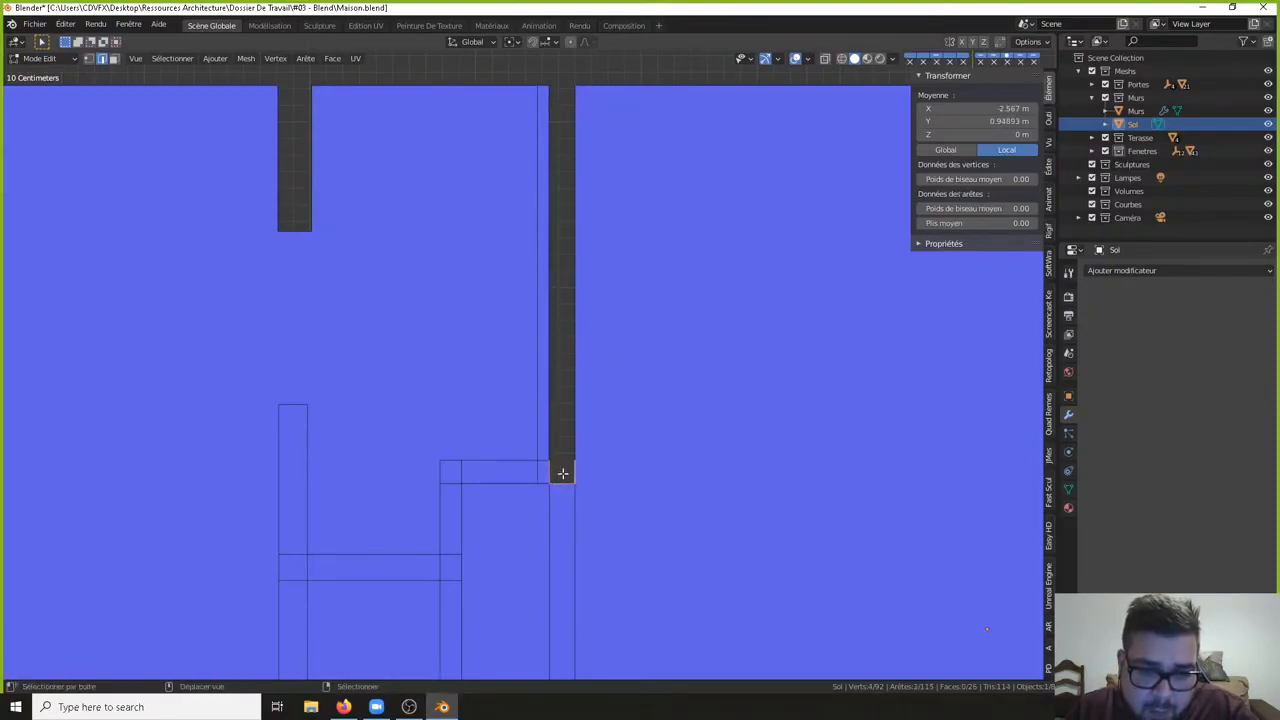
key(f)
- Fill the remaining long gap of the upper vertical wall between its two side edges, then deselect everything
right_click(542, 430)
right_click(551, 418)
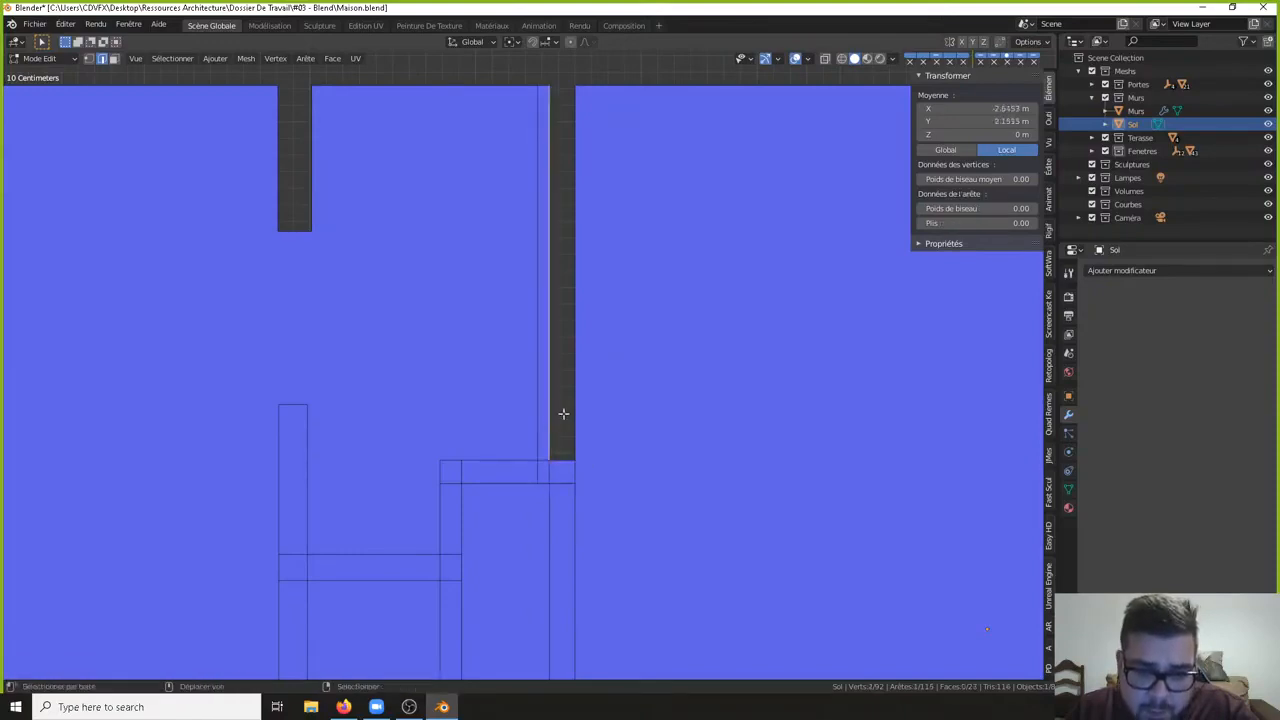
shift+right_click(578, 406)
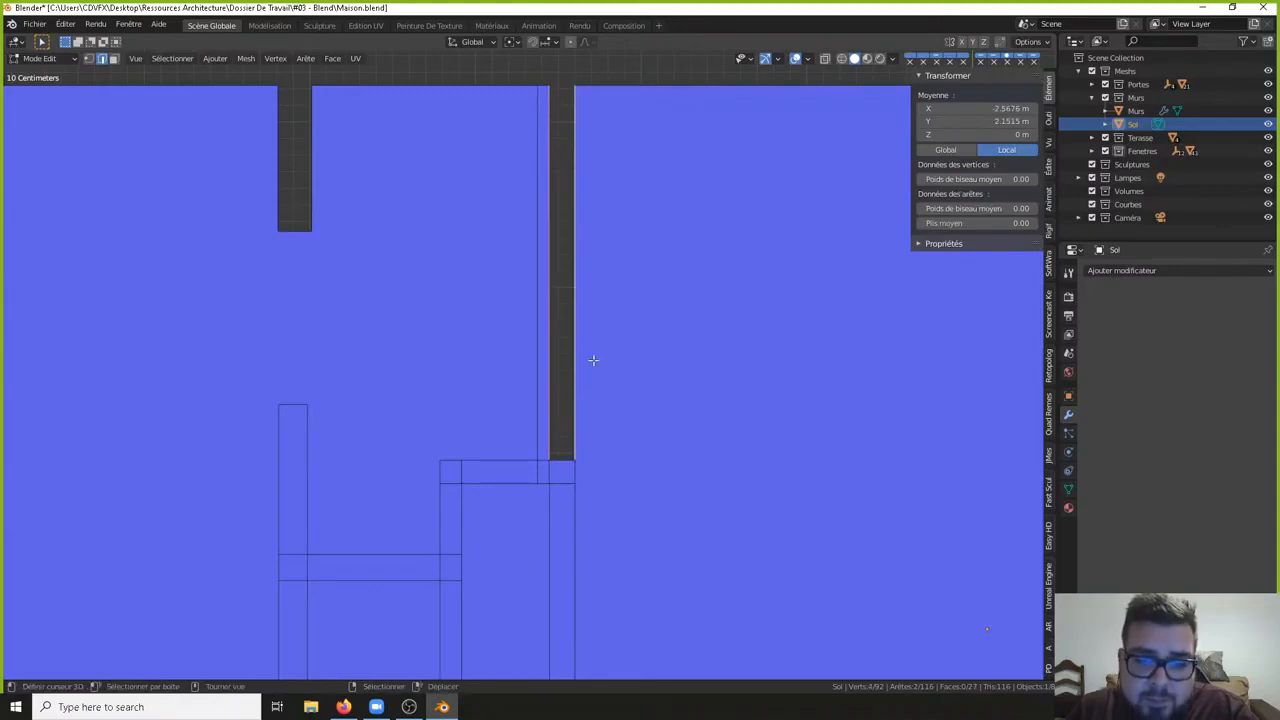
shift+right_click(562, 466)
shift+right_click(561, 464)
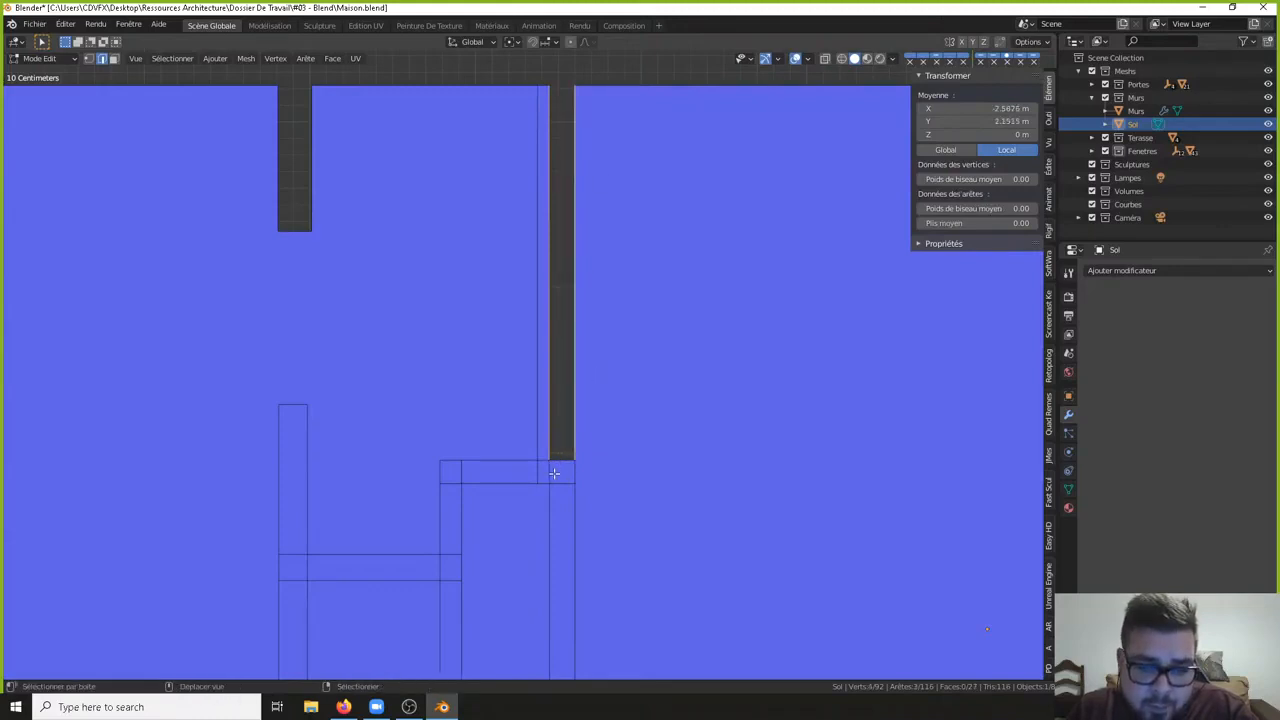
key(f)
key(a)
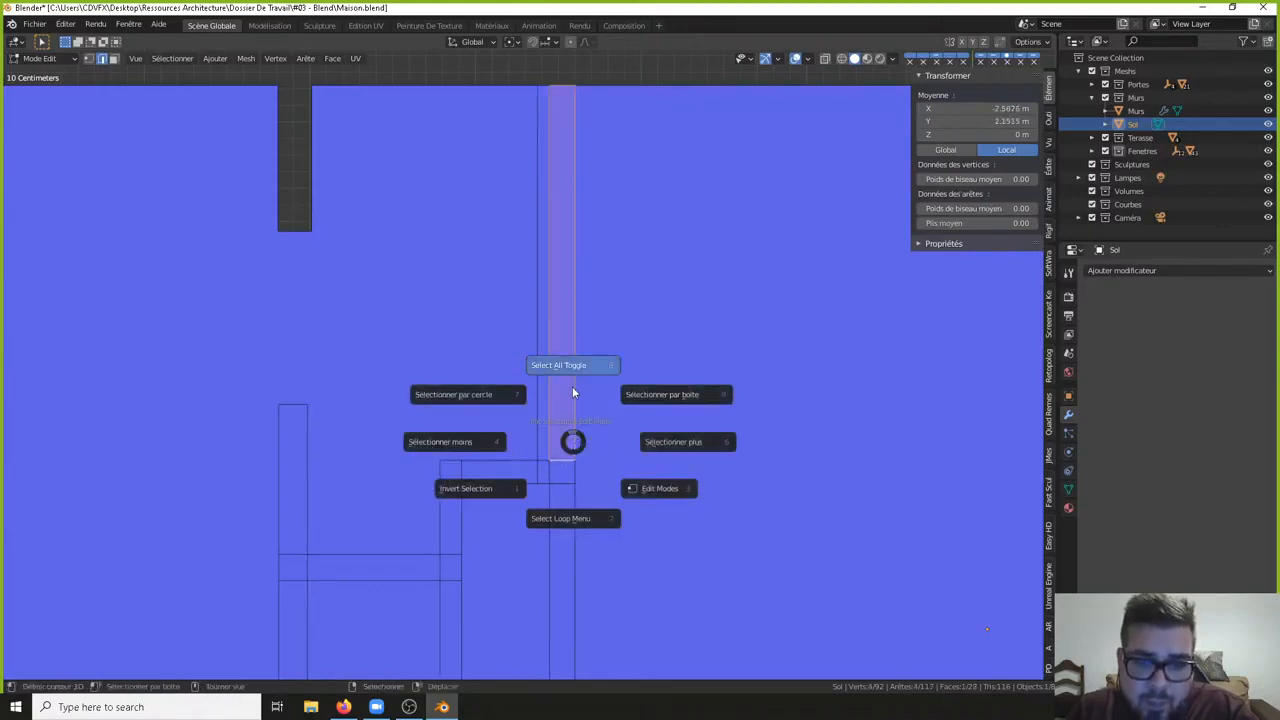
click(573, 384)
- Fill the short wall stub gap at the upper edge of the floor, left of the long vertical wall
shift+middle_drag(355, 249, 509, 397)
right_click(470, 292)
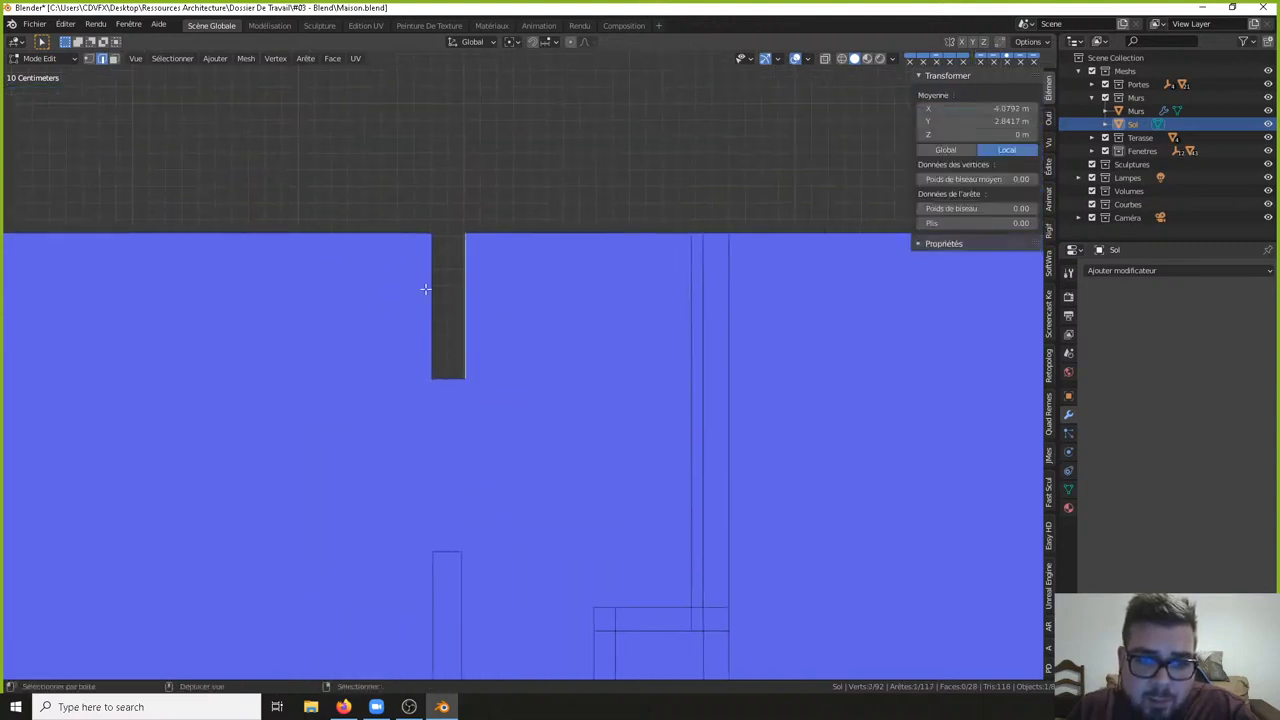
shift+right_click(449, 378)
key(f)
- Fill the horizontal wall's junction gap directly below the left vertical wall, beside the doorway
scroll(489, 449, down, 5)
shift+middle_drag(489, 449, 394, 195)
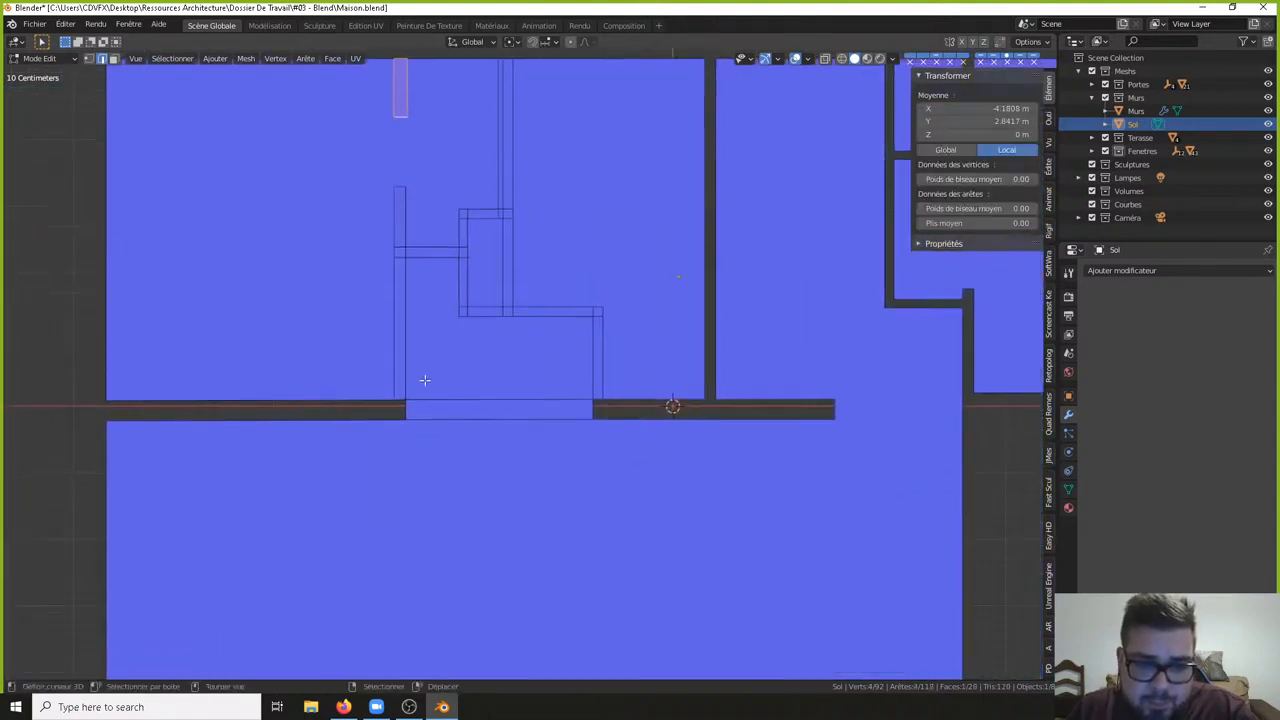
shift+middle_drag(410, 409, 514, 334)
scroll(513, 333, up, 3)
right_click(491, 294)
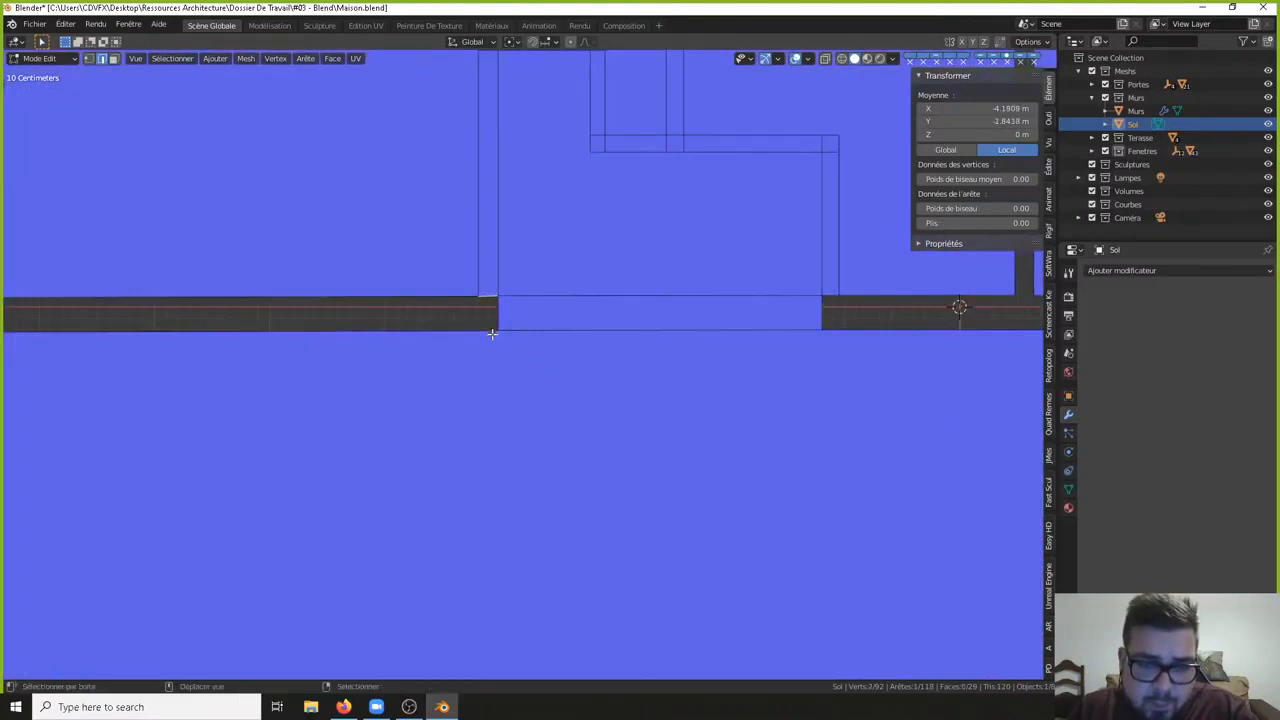
shift+right_click(491, 334)
shift+right_click(502, 314)
key(f)
- Fill the long horizontal wall gap extending left from the doorway junction
right_click(482, 312)
shift+right_click(418, 298)
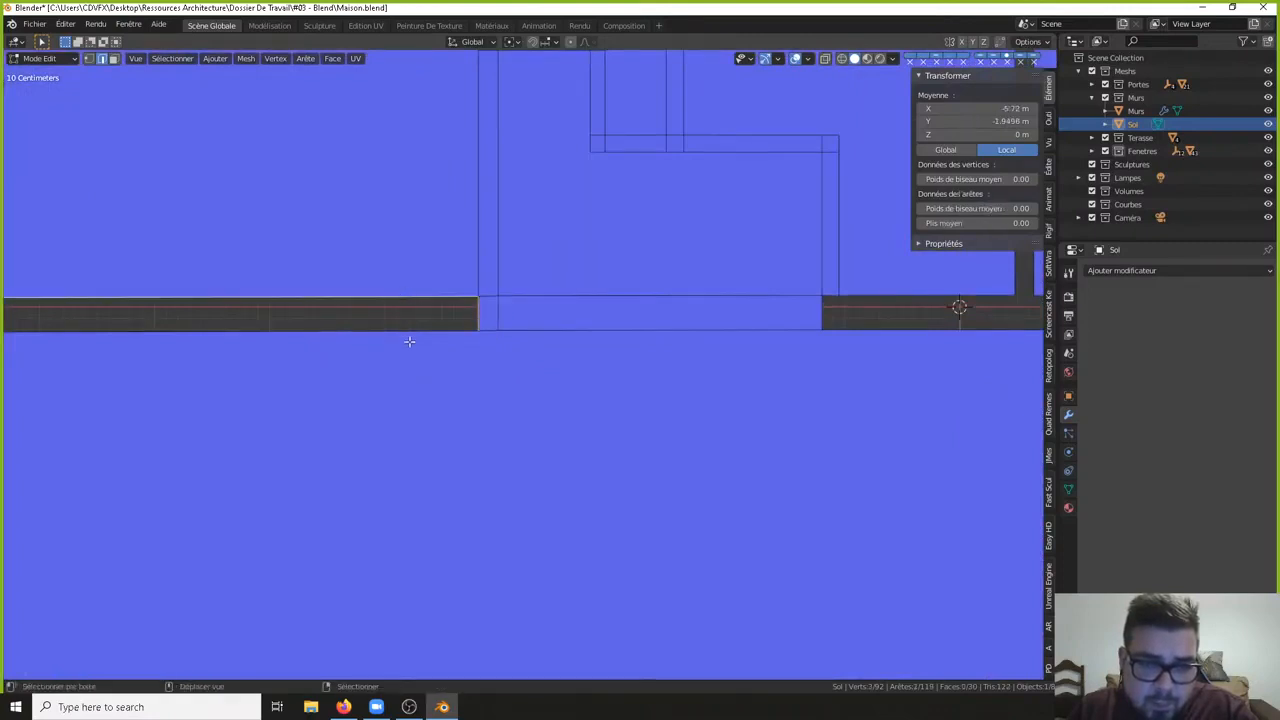
shift+right_click(410, 338)
scroll(410, 330, down, 2)
key(f)
- Fill the horizontal wall gap right of the doorway with two faces, reaching as far as the next vertical wall
shift+middle_drag(849, 337, 662, 332)
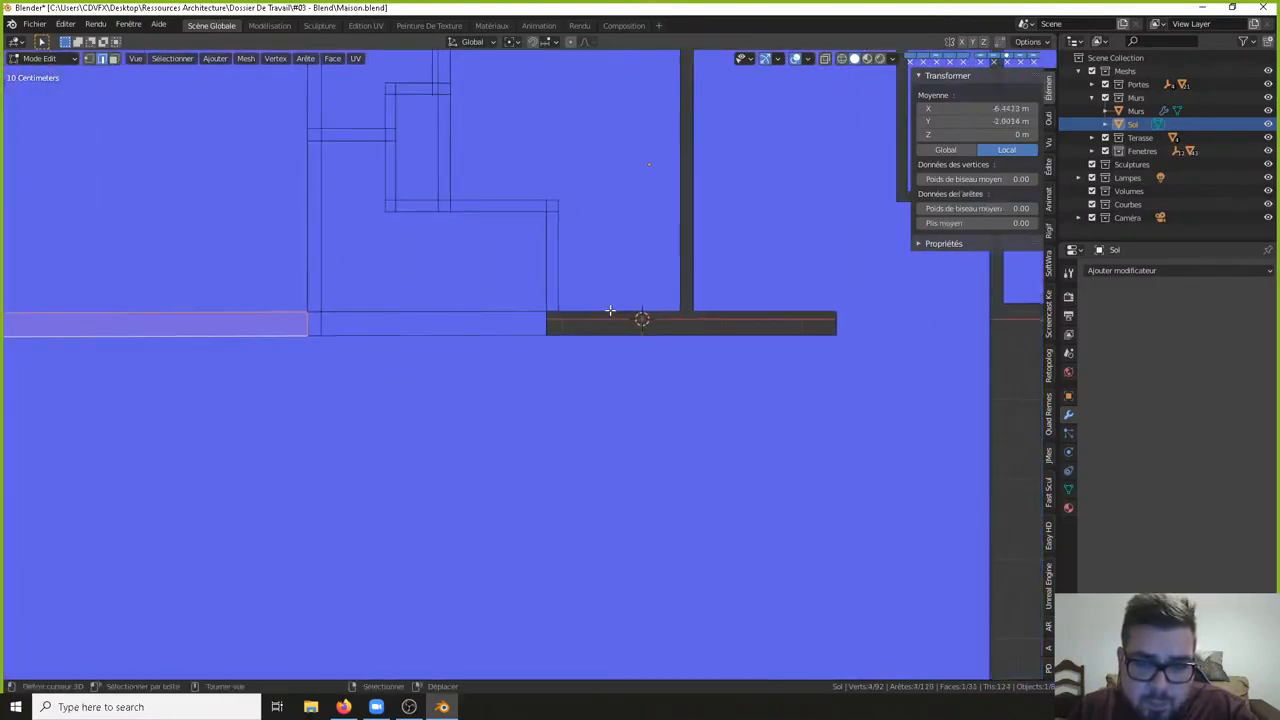
right_click(573, 312)
shift+right_click(549, 325)
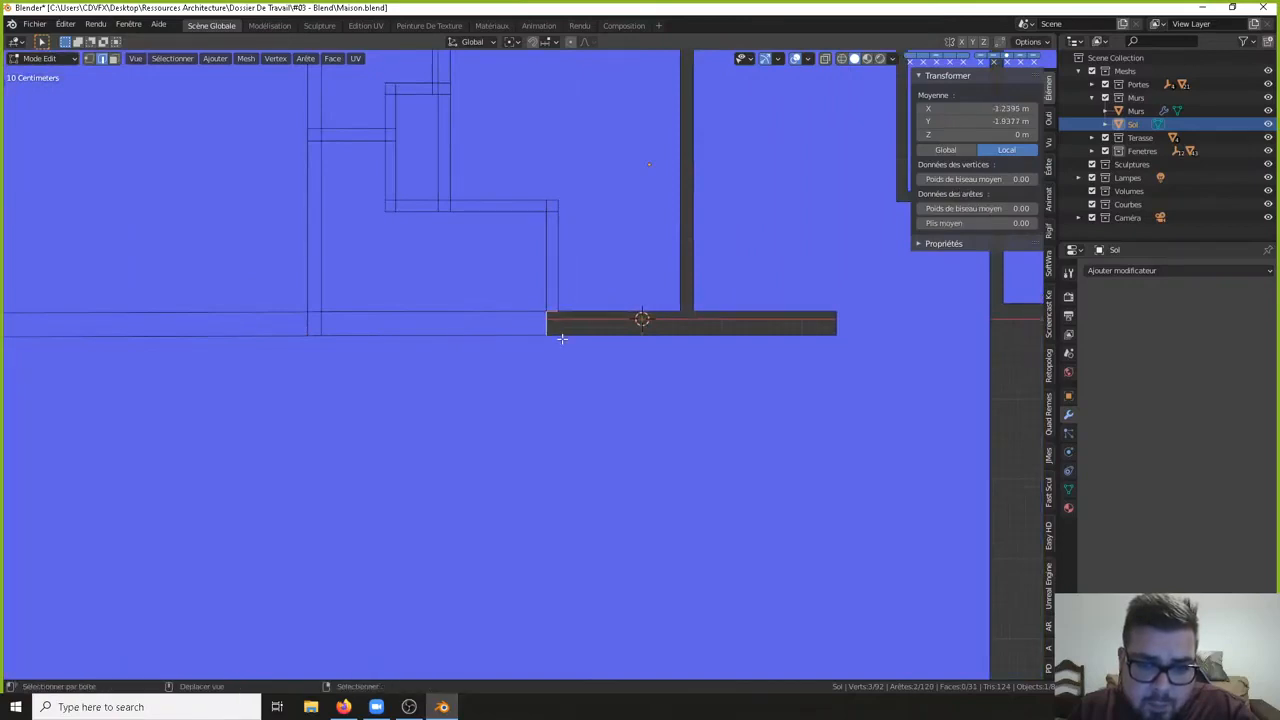
key(f)
right_click(611, 305)
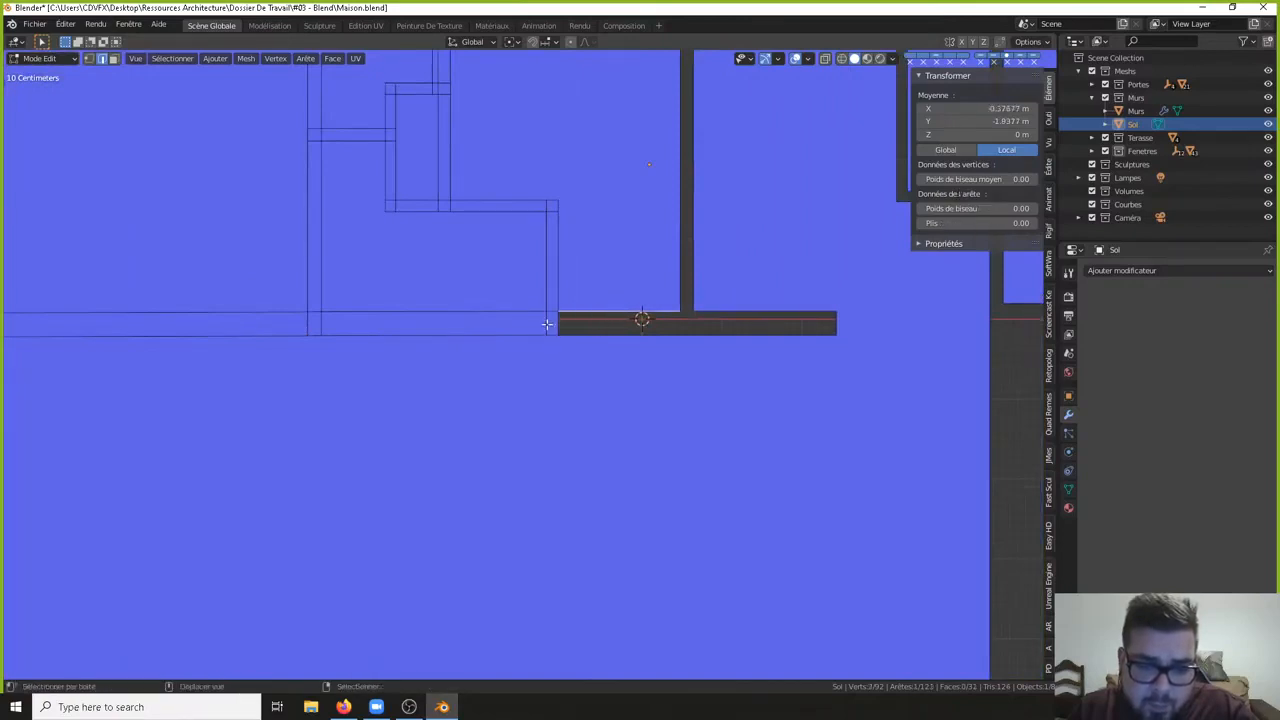
shift+right_click(557, 327)
shift+right_click(616, 337)
key(f)
- Fill the free right end of the horizontal wall gap and its small junction below the vertical wall
shift+middle_drag(748, 334, 642, 330)
right_click(652, 309)
shift+right_click(722, 334)
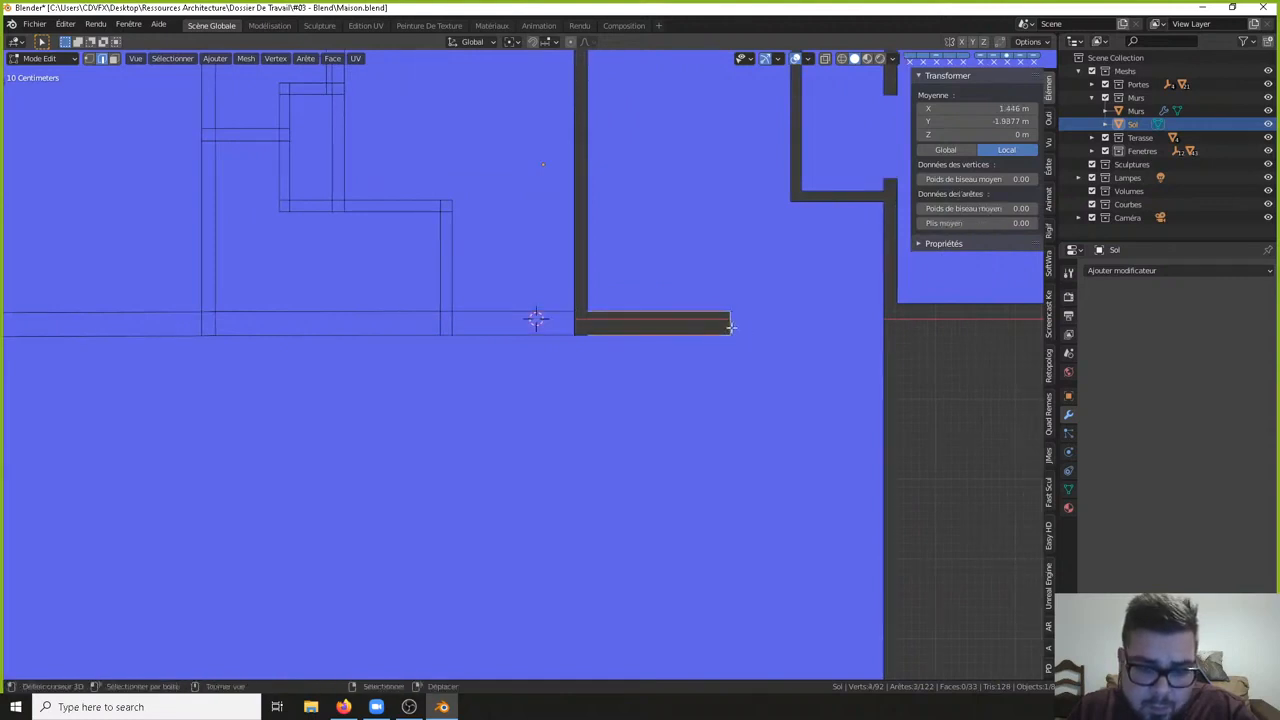
key(f)
right_click(575, 332)
shift+right_click(586, 321)
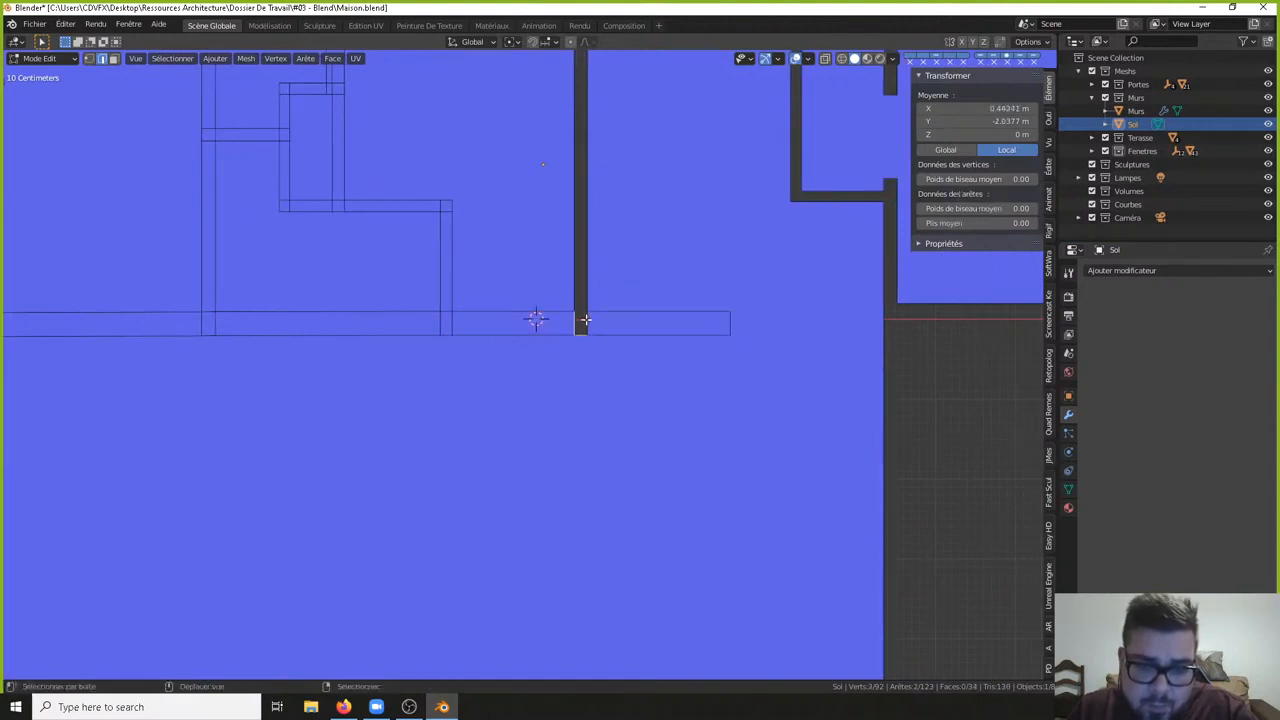
key(f)
- Fill the long vertical wall gap that rises from the horizontal wall junction
right_click(580, 312)
shift+right_click(570, 282)
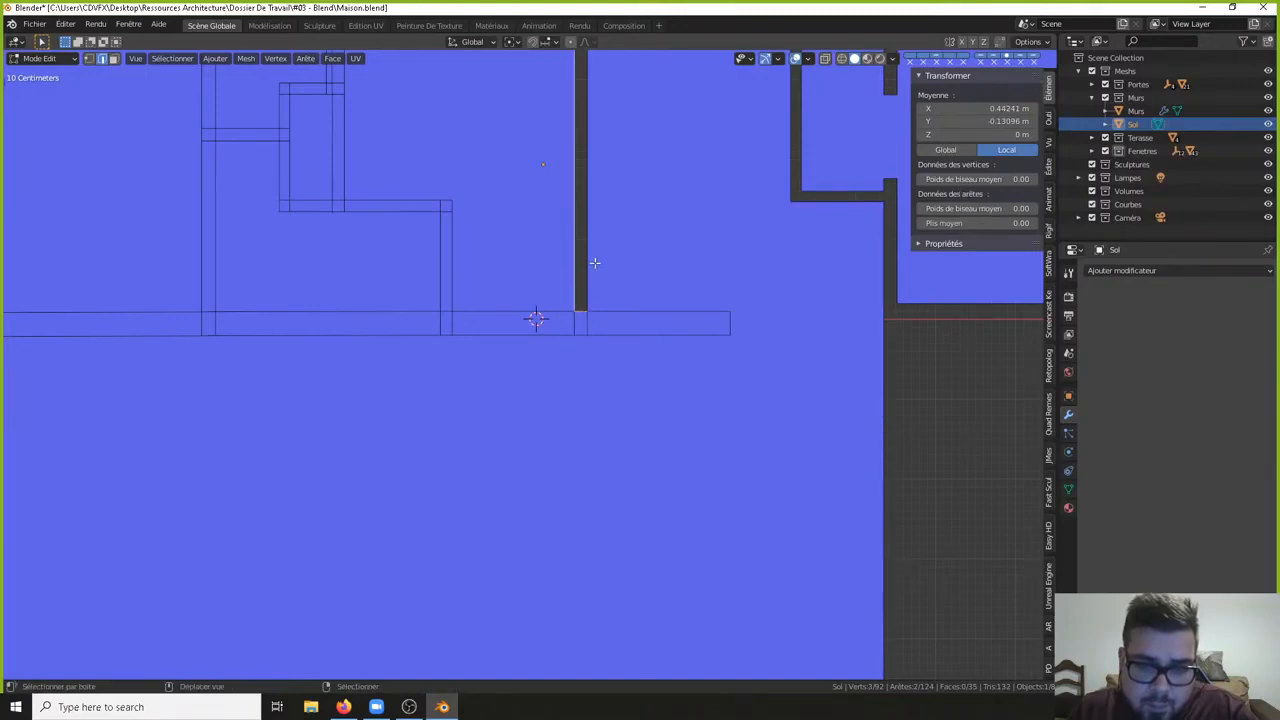
shift+right_click(595, 263)
key(f)
- Fill the upper-left vertical gap of the two small right-hand rooms and the horizontal partition gap between them
shift+middle_drag(633, 258, 589, 386)
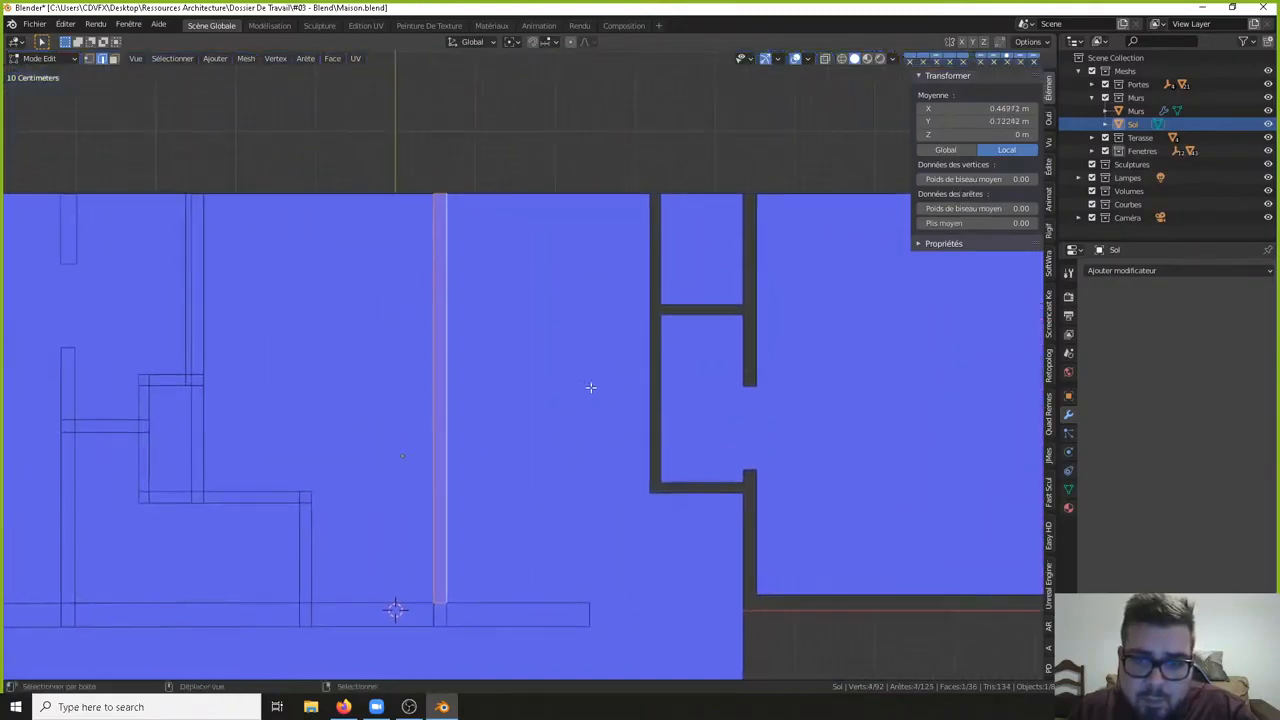
right_click(661, 244)
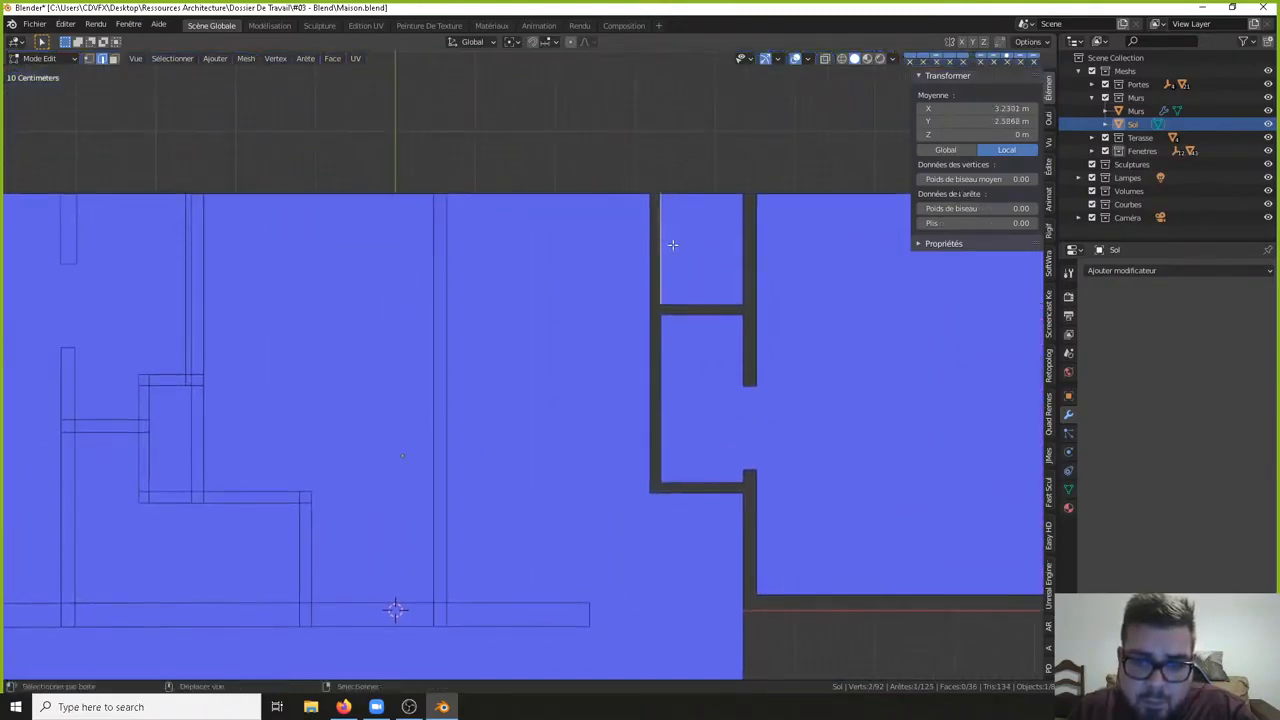
shift+right_click(632, 228)
key(f)
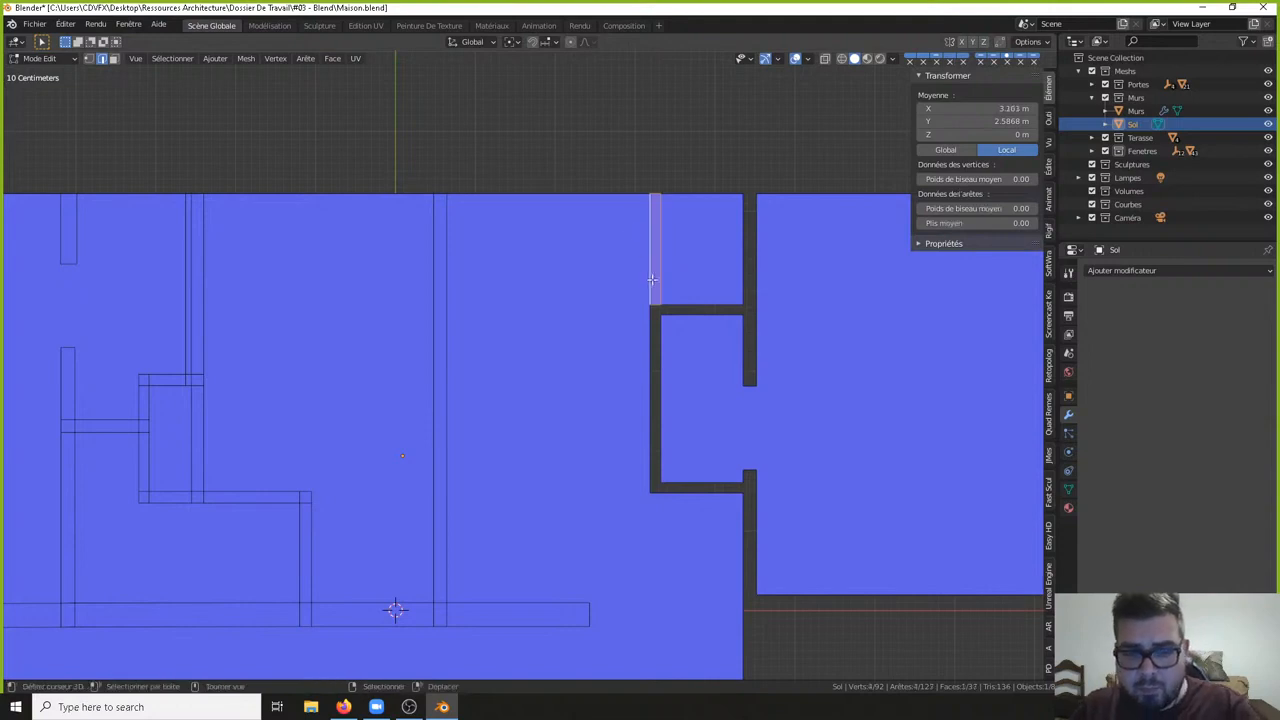
right_click(686, 304)
shift+right_click(691, 316)
key(f)
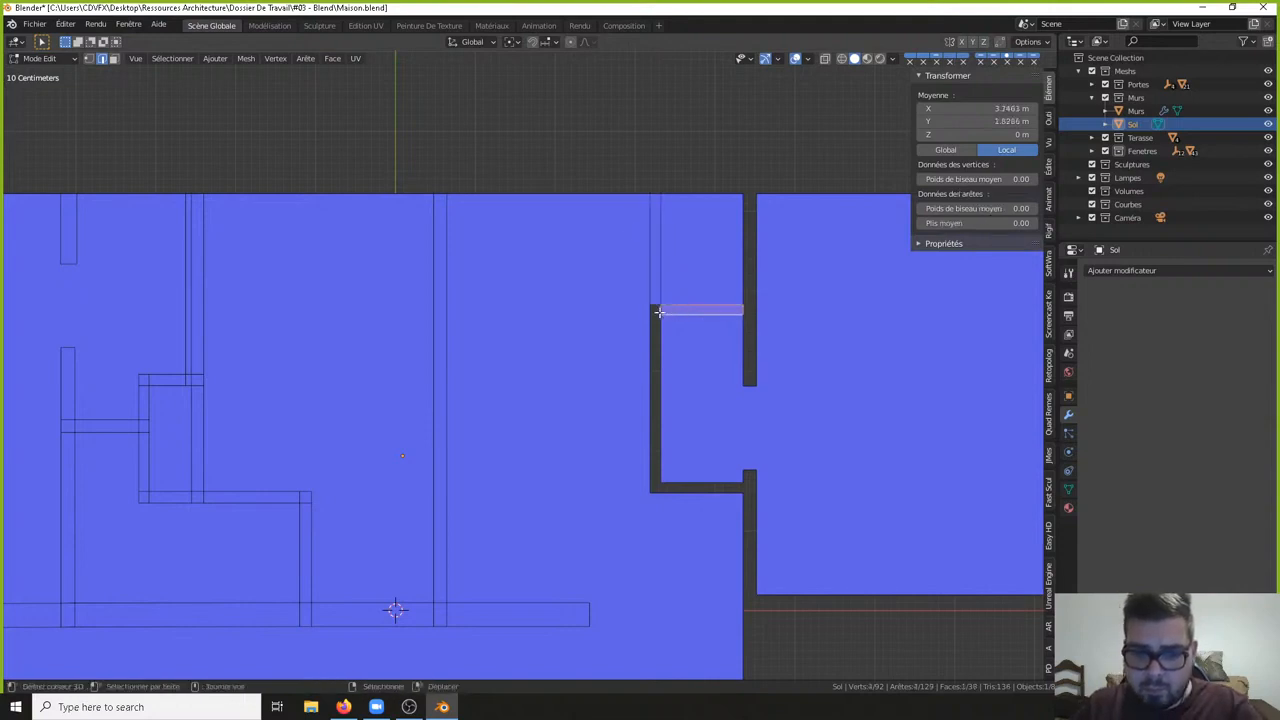
- Fill the junction left of the small rooms' partition and the vertical wall gap below it
right_click(656, 310)
scroll(656, 310, up, 4)
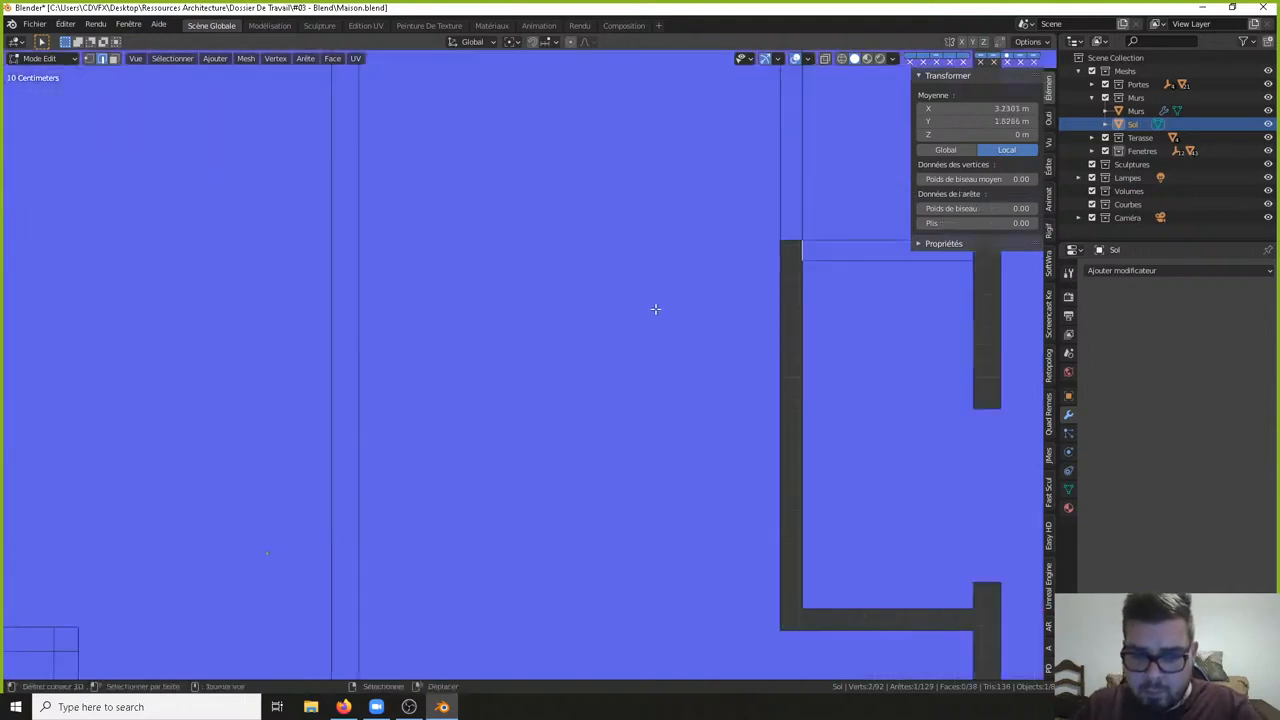
shift+right_click(790, 239)
shift+right_click(775, 251)
key(f)
right_click(809, 281)
shift+right_click(774, 294)
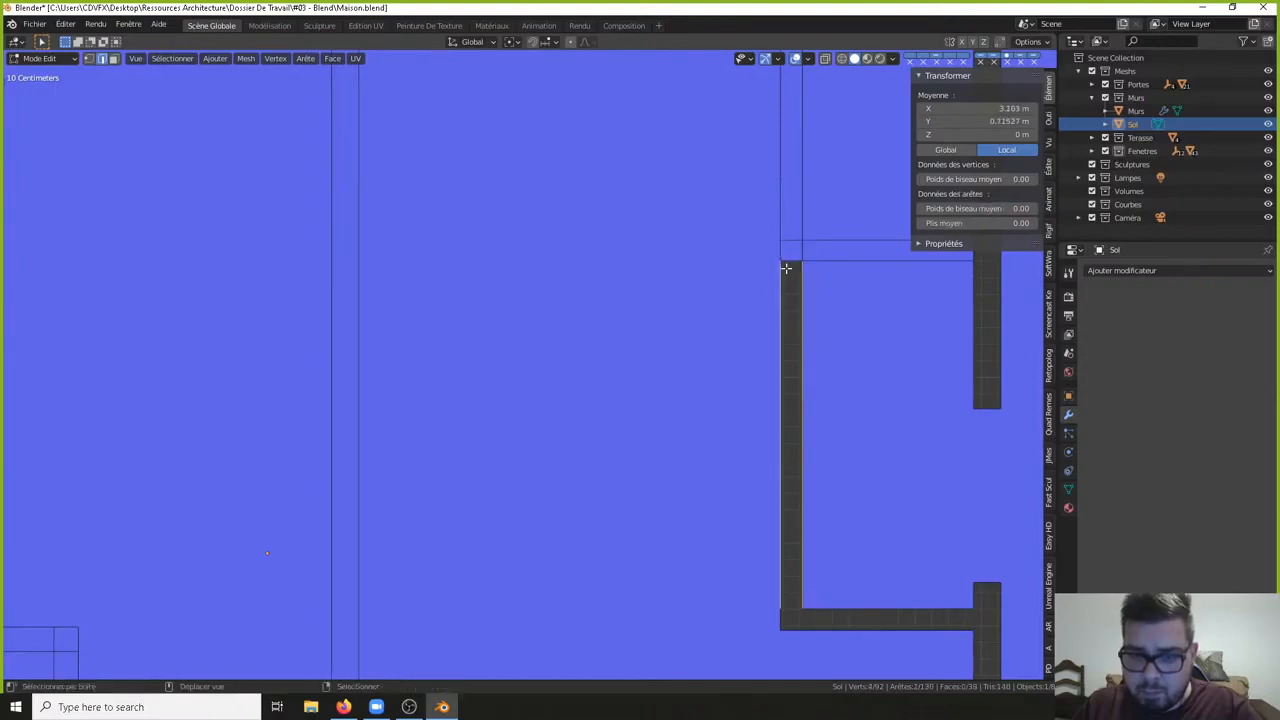
key(f)
- Fill the lower-left corner gap of the lower small room and the horizontal wall gap along its bottom
shift+middle_drag(855, 348, 759, 195)
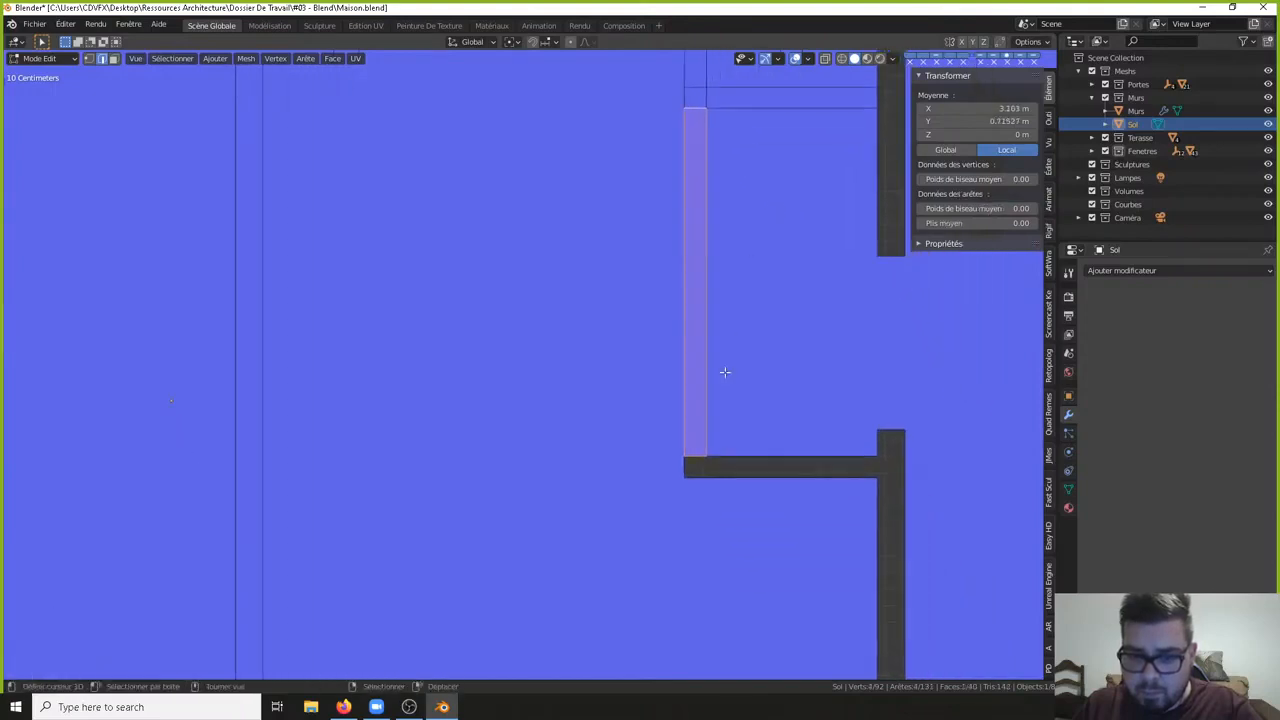
right_click(698, 458)
shift+right_click(683, 470)
shift+right_click(693, 481)
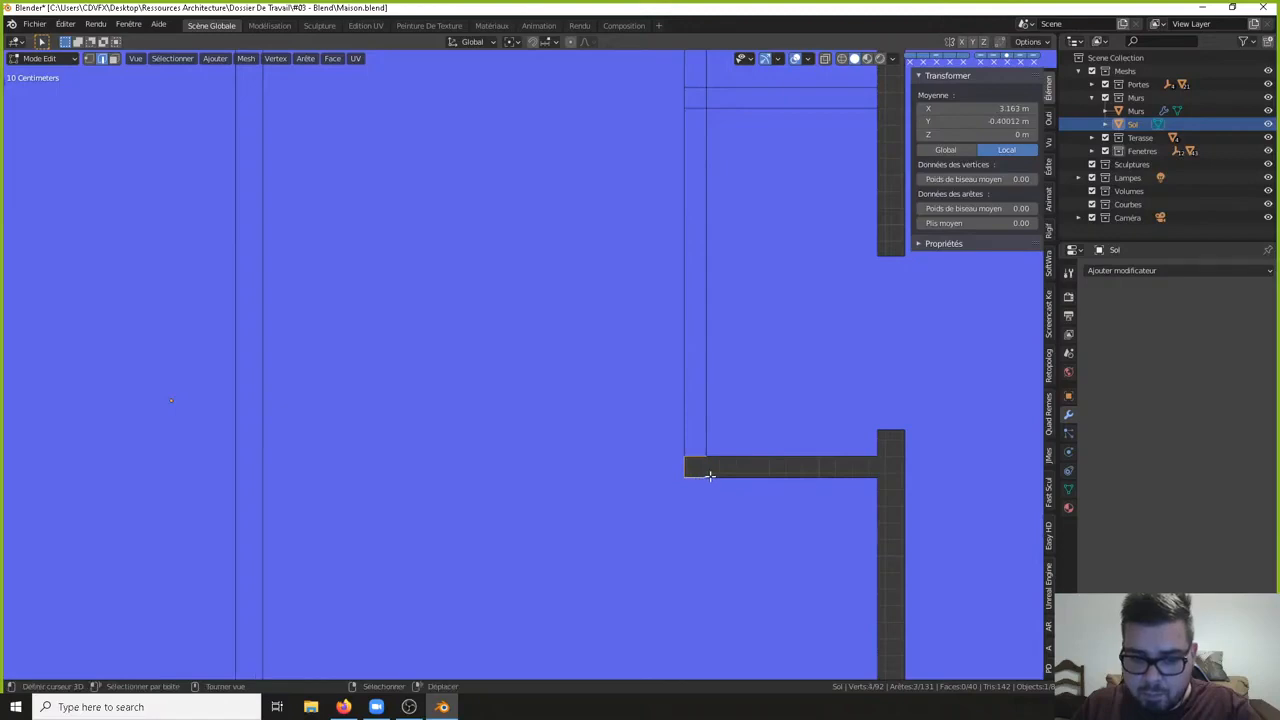
key(f)
right_click(754, 450)
shift+right_click(774, 477)
key(f)
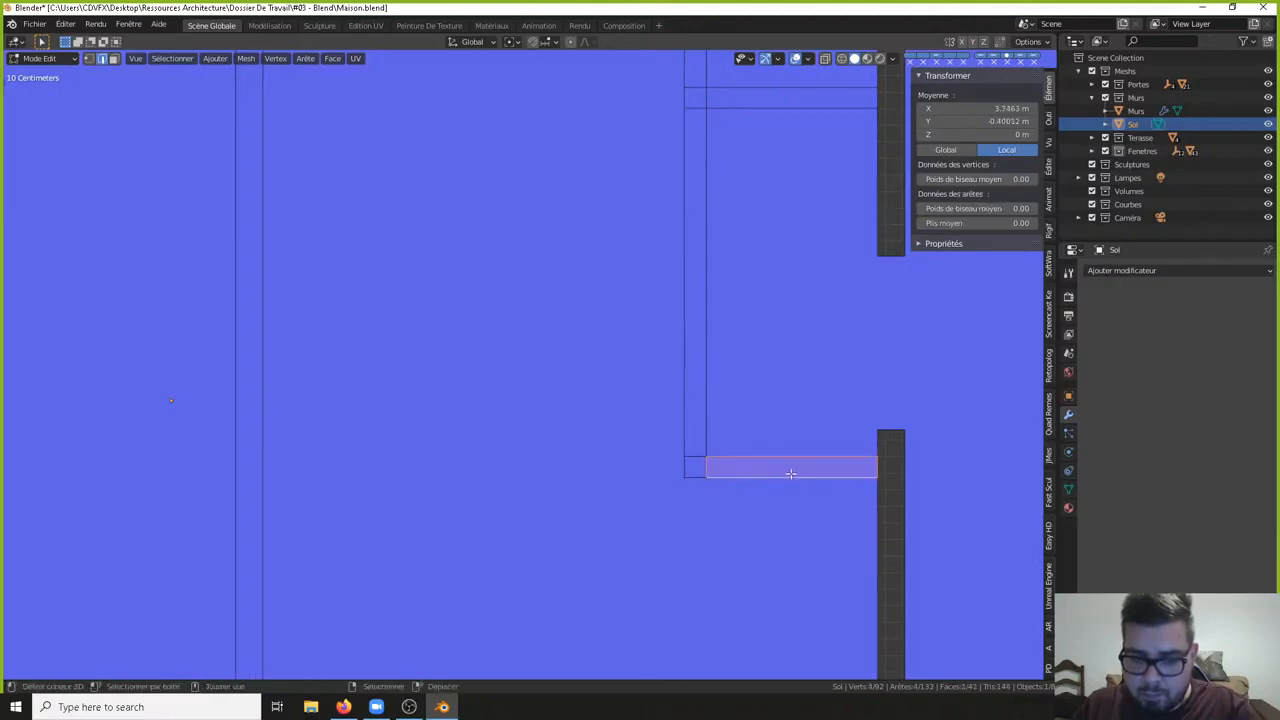
- Fill the upper end of the lower-right vertical wall gap and its junction with the lower small room's bottom wall
shift+middle_drag(790, 473, 620, 458)
right_click(706, 434)
shift+right_click(739, 420)
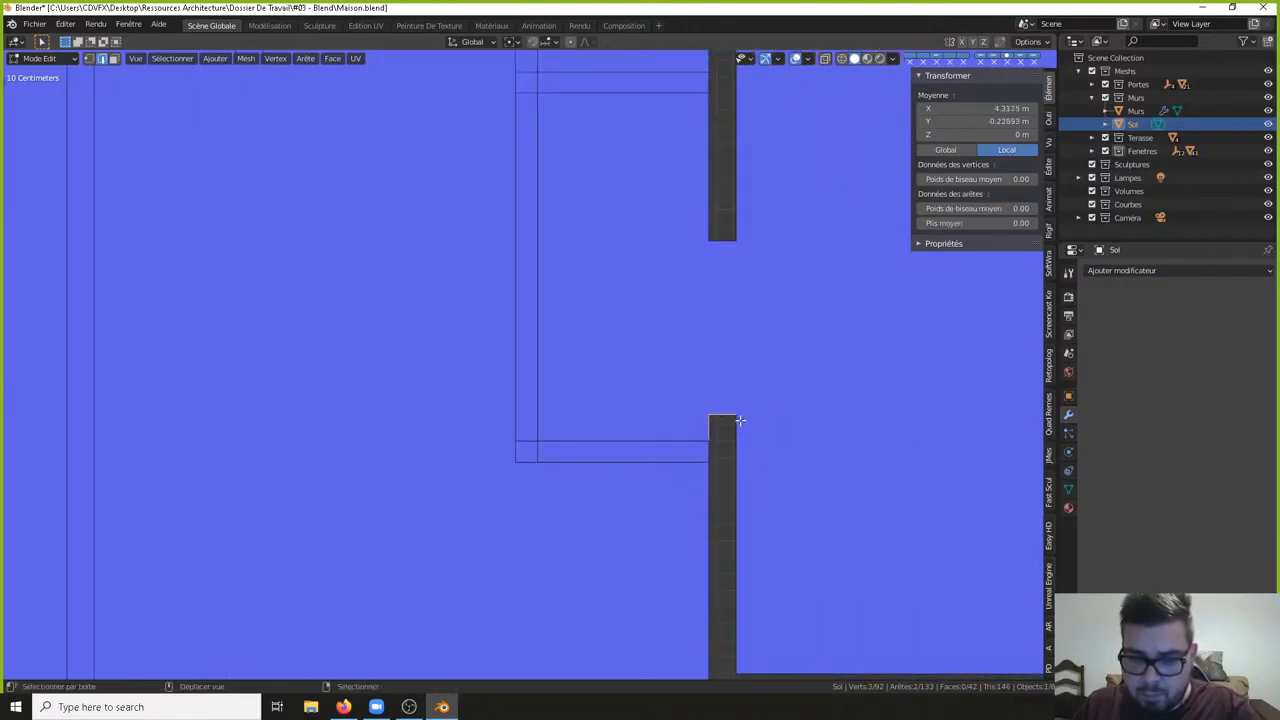
right_click(731, 416)
shift+right_click(743, 425)
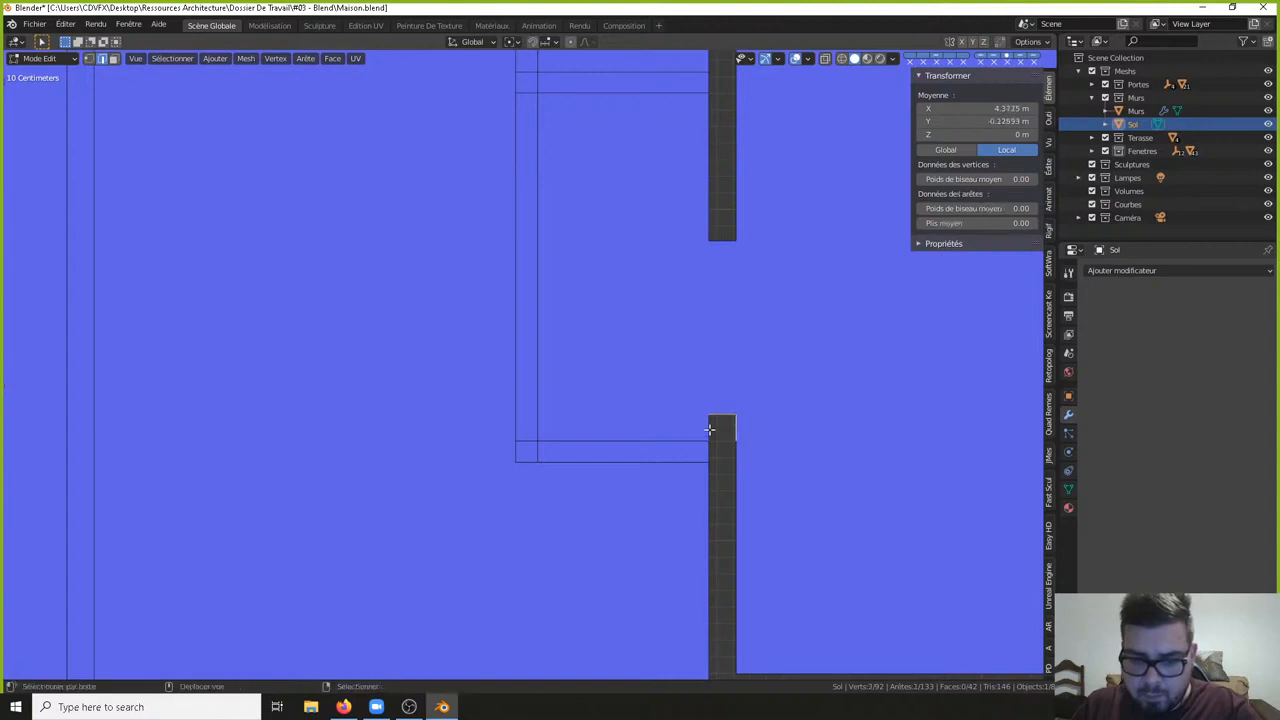
shift+right_click(709, 430)
key(f)
right_click(706, 454)
shift+right_click(722, 440)
shift+right_click(738, 450)
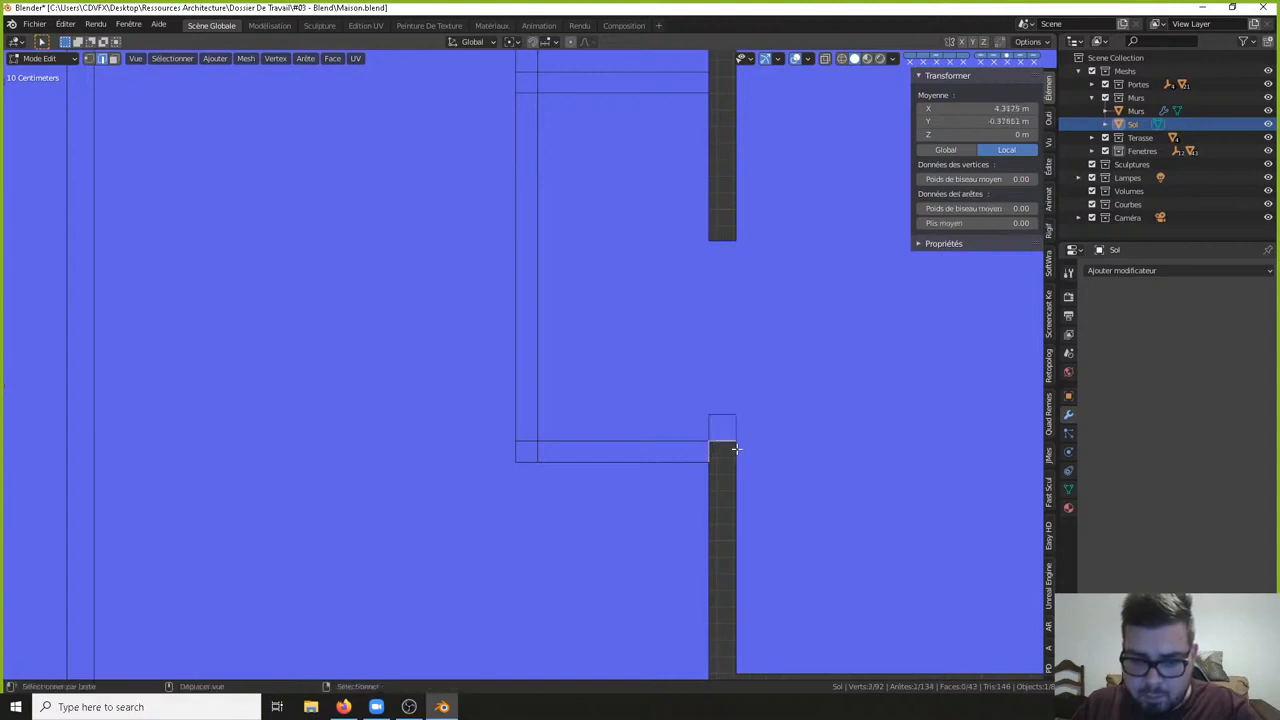
key(f)
- Fill the short segment just below that junction and the rest of the vertical gap down to the right room's lower edge
right_click(707, 490)
shift+right_click(738, 489)
shift+right_click(725, 462)
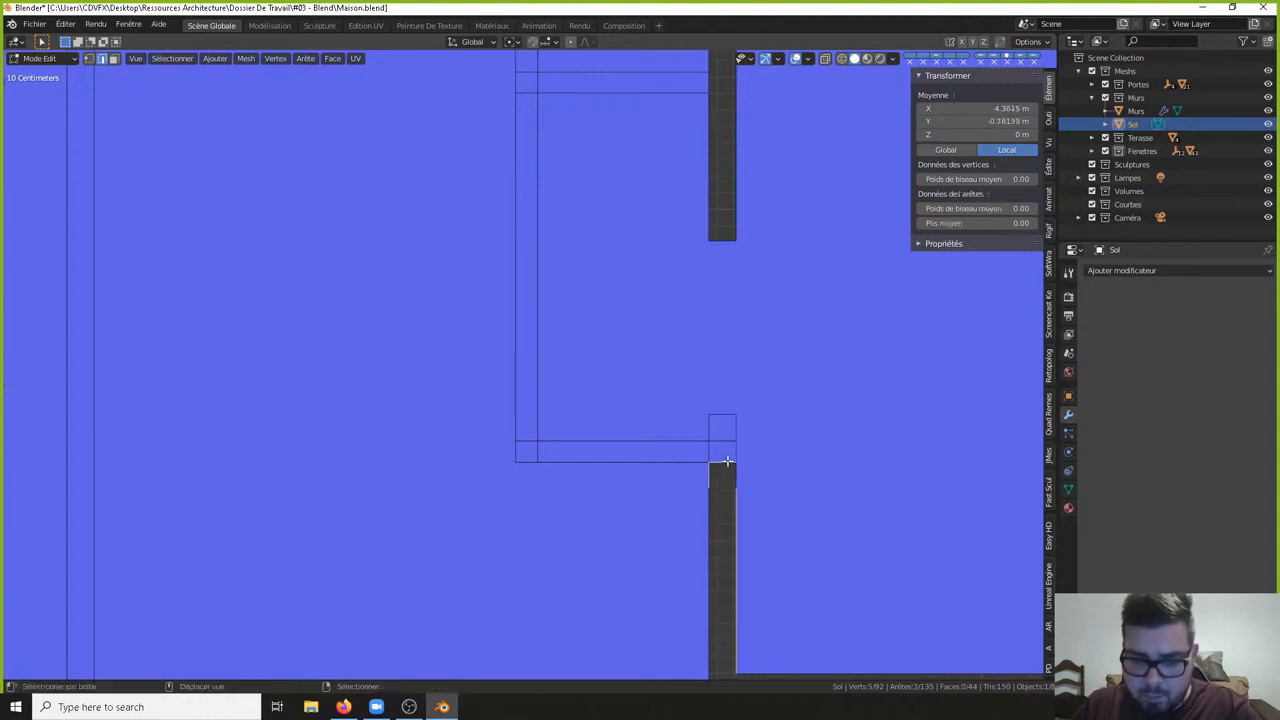
right_click(741, 475)
shift+right_click(728, 461)
shift+right_click(711, 475)
key(f)
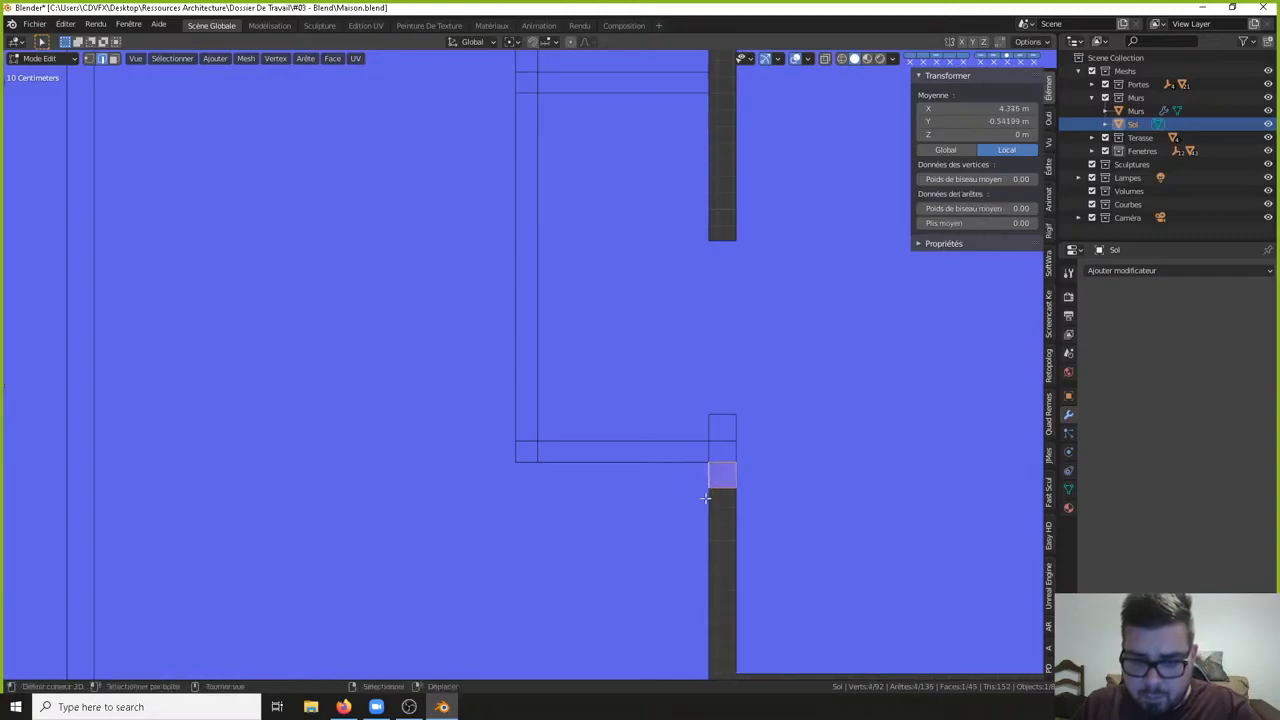
right_click(708, 496)
shift+right_click(720, 488)
shift+right_click(737, 502)
key(f)
scroll(735, 512, down, 3)
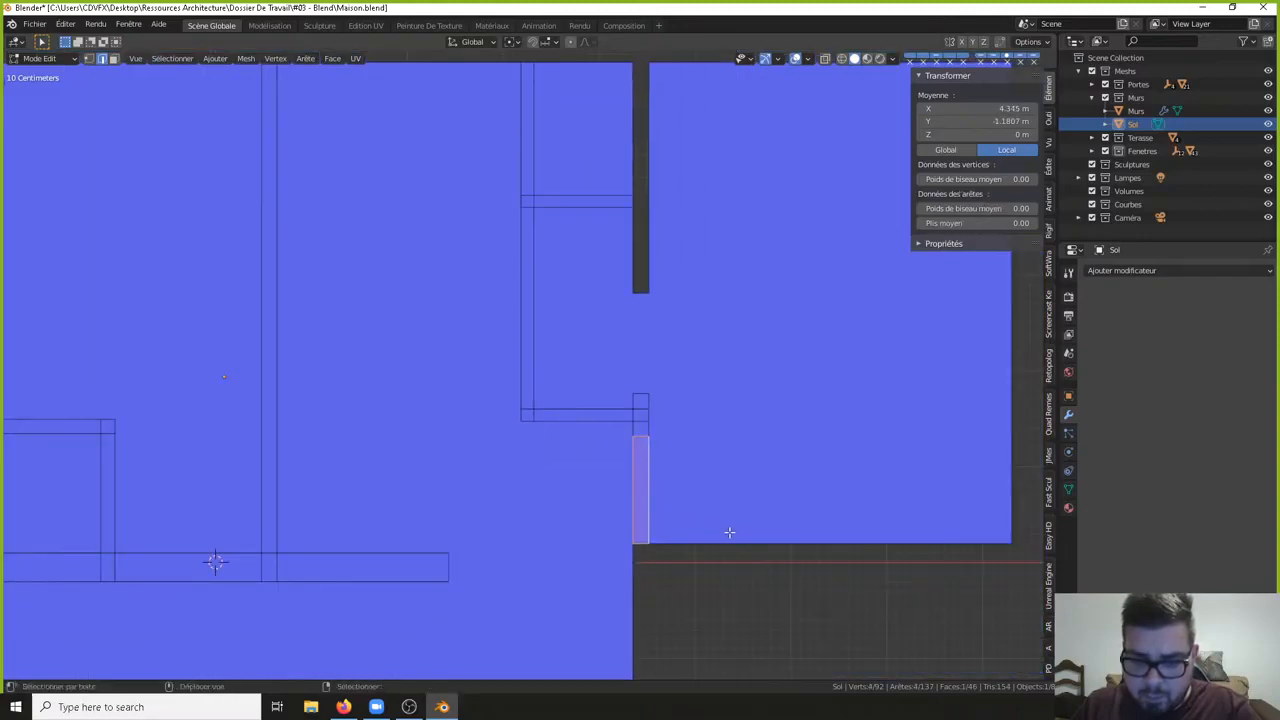
- Fill the vertical wall gap to the right of the lower small room, from the door opening up to the partition
shift+middle_drag(729, 531, 721, 462)
shift+middle_drag(621, 204, 618, 390)
right_click(618, 391)
shift+right_click(628, 411)
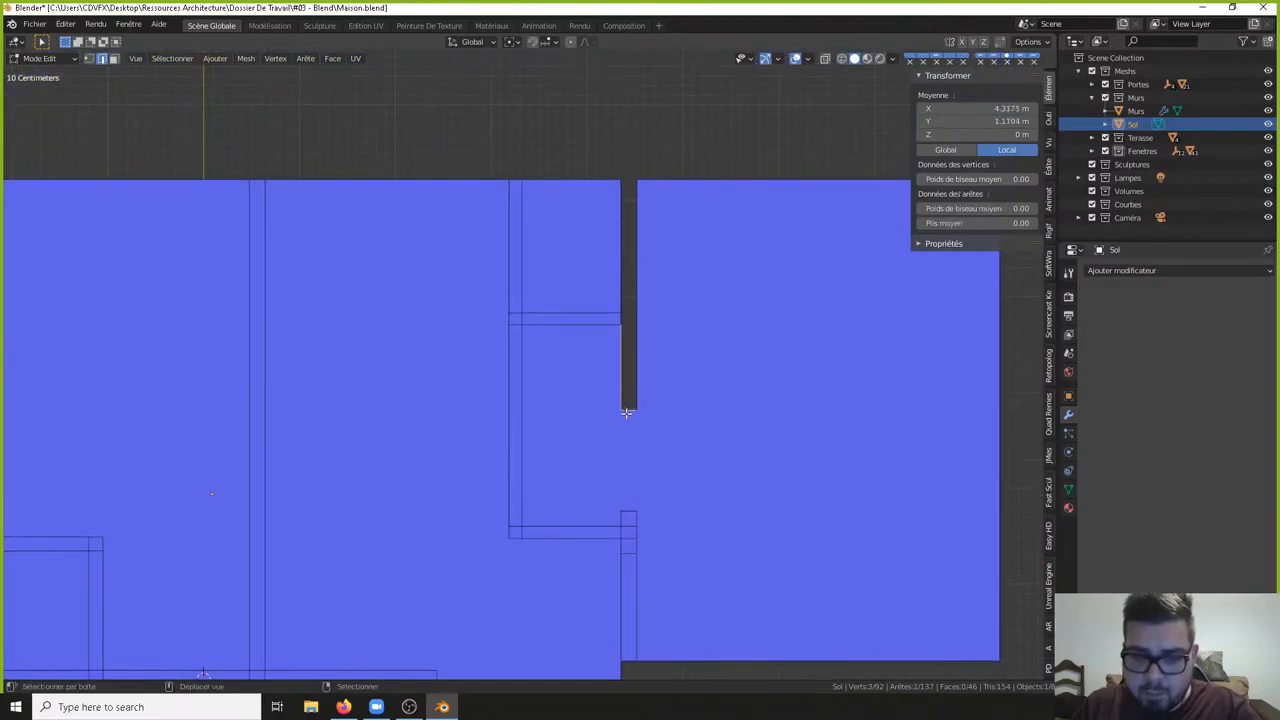
shift+right_click(636, 395)
key(f)
- Fill the junction at the partition's right end and the remaining vertical gap above it up to the floor's upper edge
right_click(617, 323)
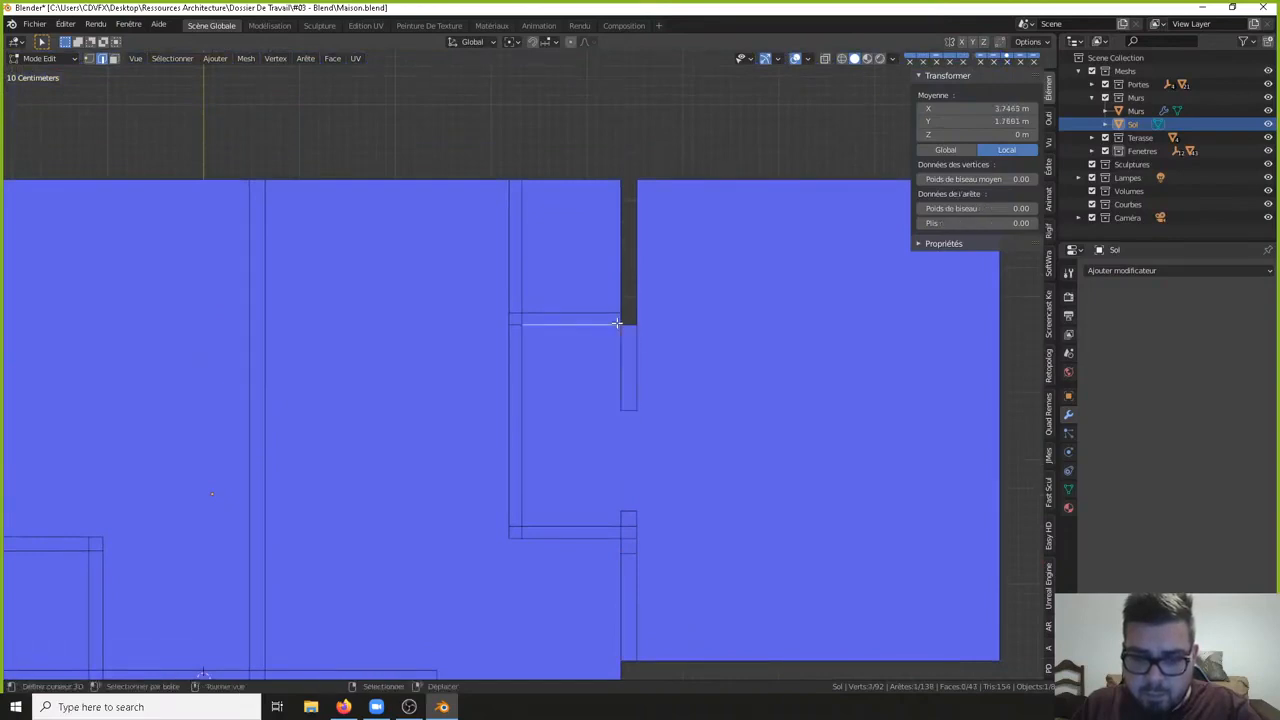
shift+right_click(631, 330)
right_click(635, 327)
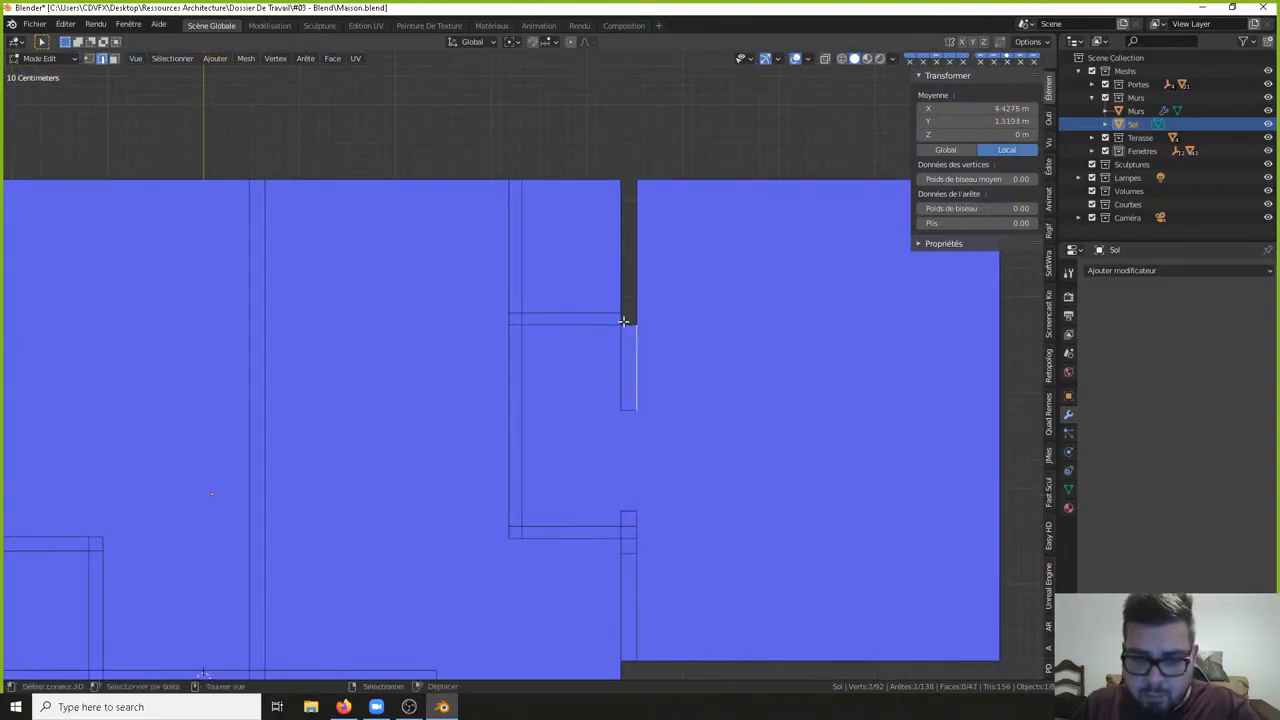
right_click(626, 327)
shift+right_click(620, 318)
key(f)
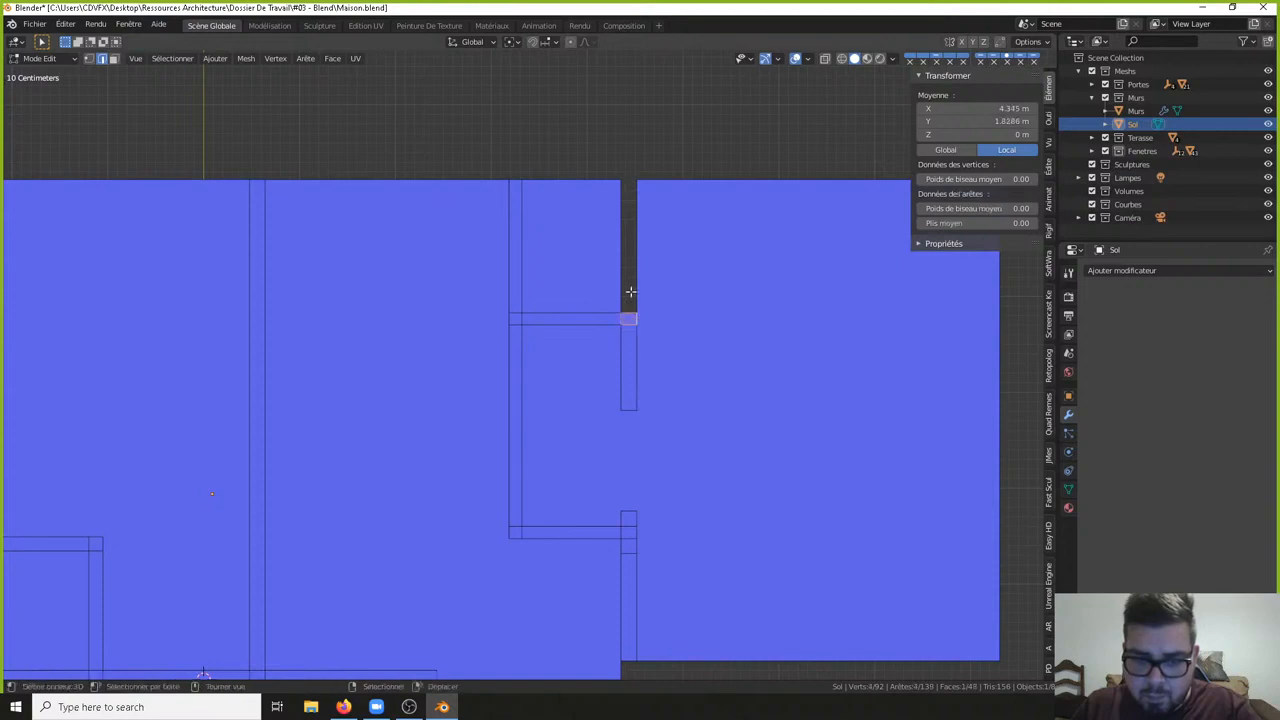
right_click(623, 282)
shift+right_click(643, 280)
shift+right_click(629, 315)
key(f)
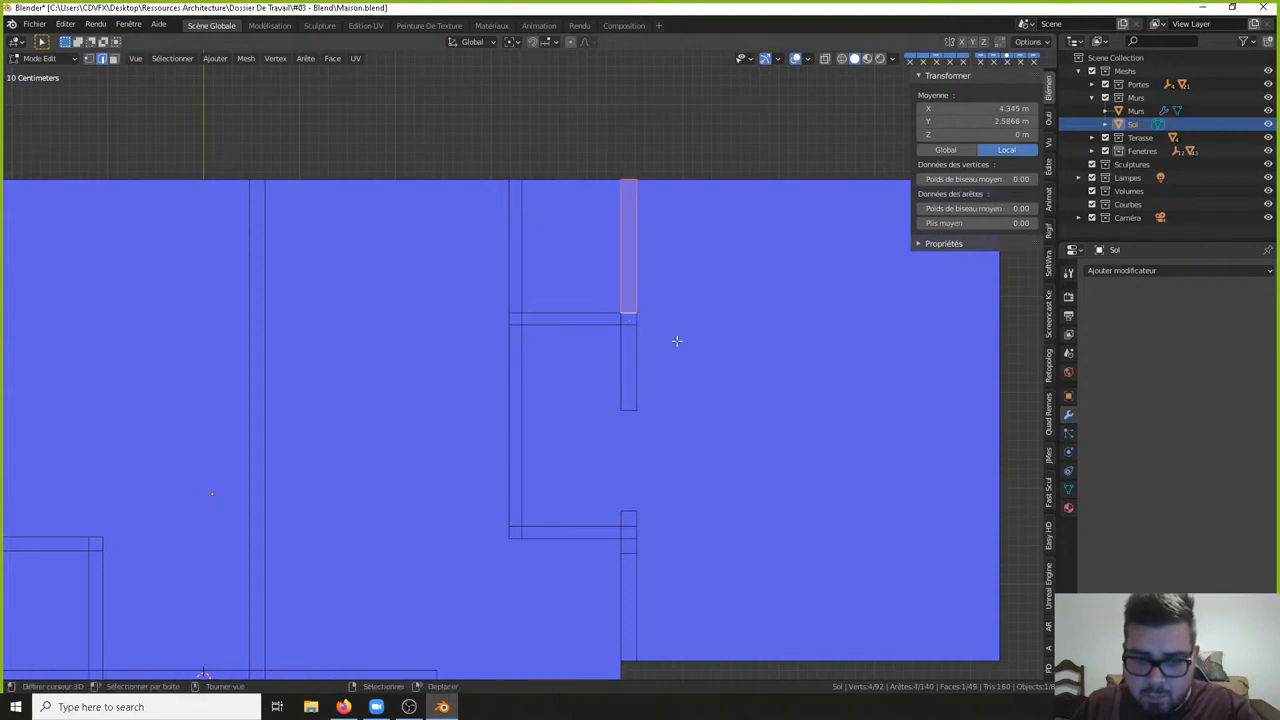
- Return the floor to Object Mode and leave the isolated view so the whole house is displayed
scroll(680, 338, down, 5)
key(Tab)
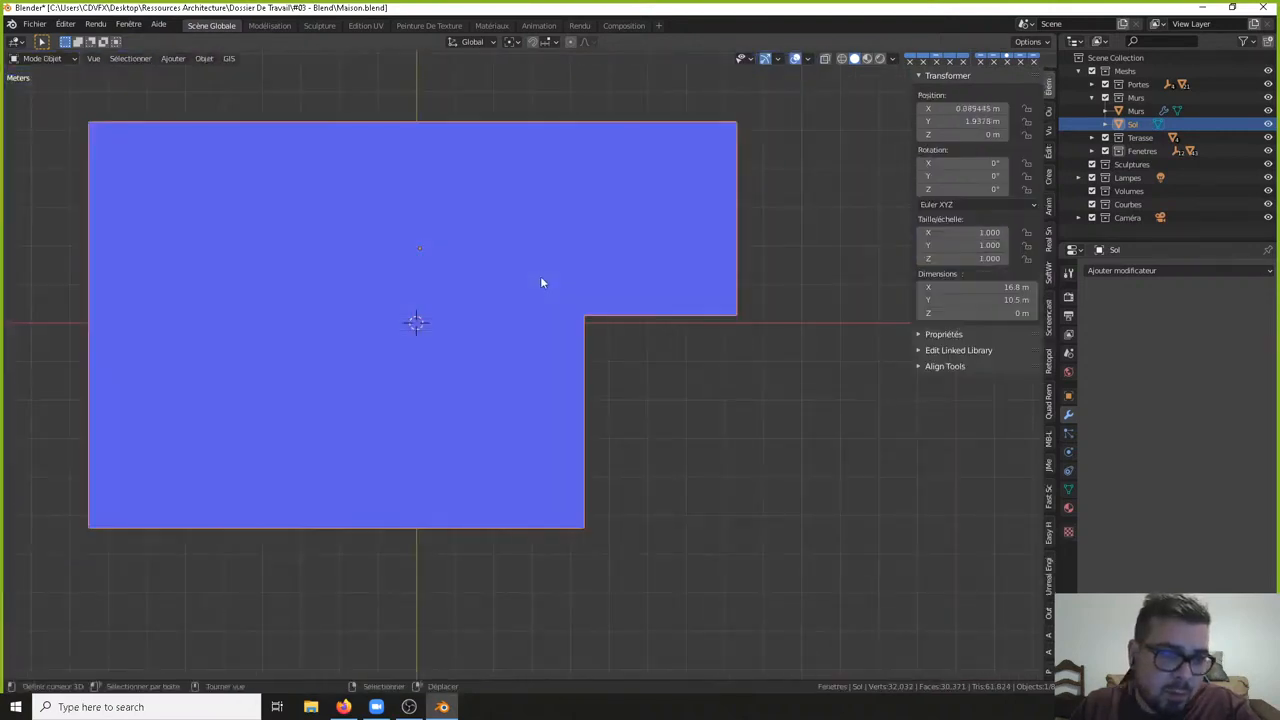
key(Tab)
key(Tab)
key(KP_Divide)
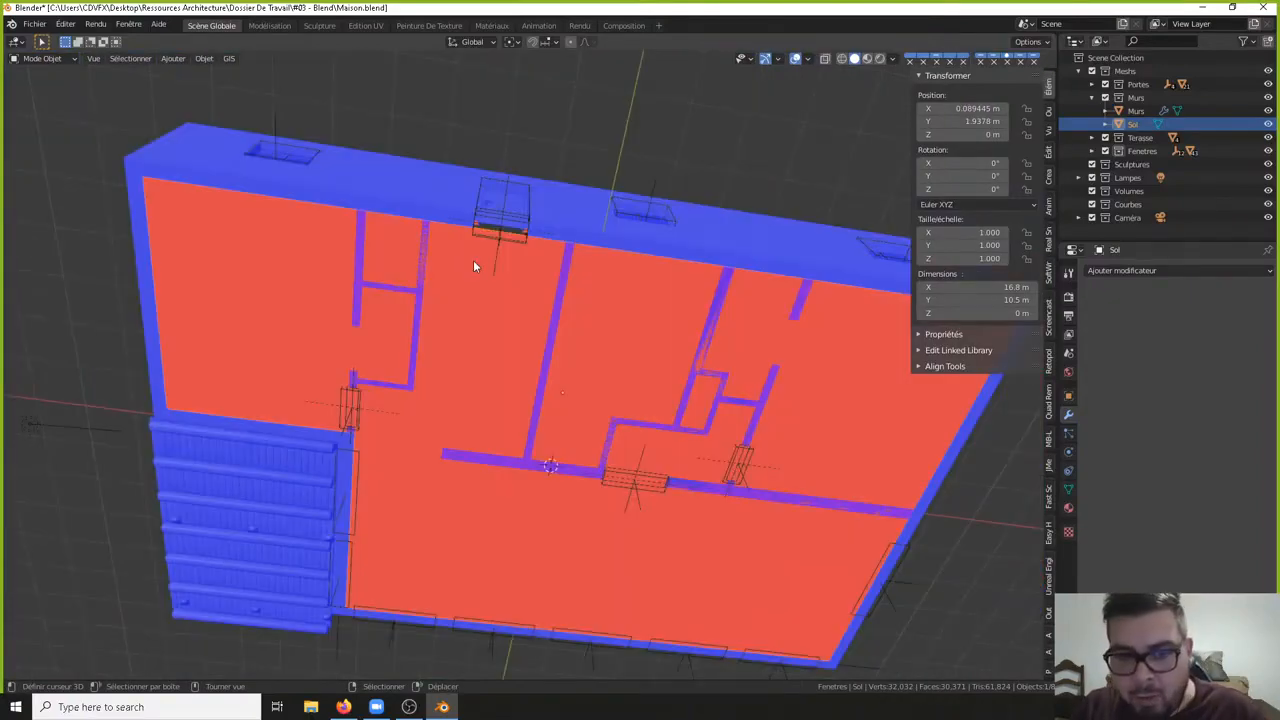
- Hide the floor object (Sol) so that the undersides of the walls are exposed
middle_drag(437, 529, 504, 367)
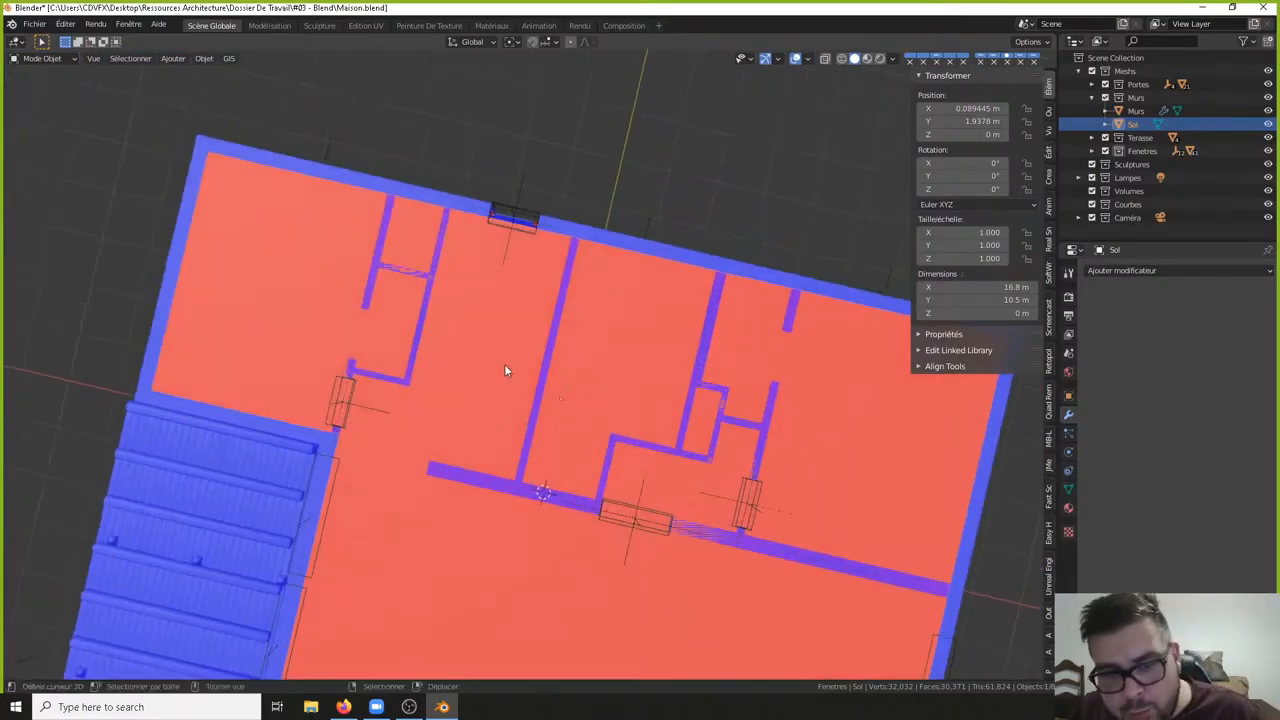
scroll(505, 365, down, 1)
key(h)
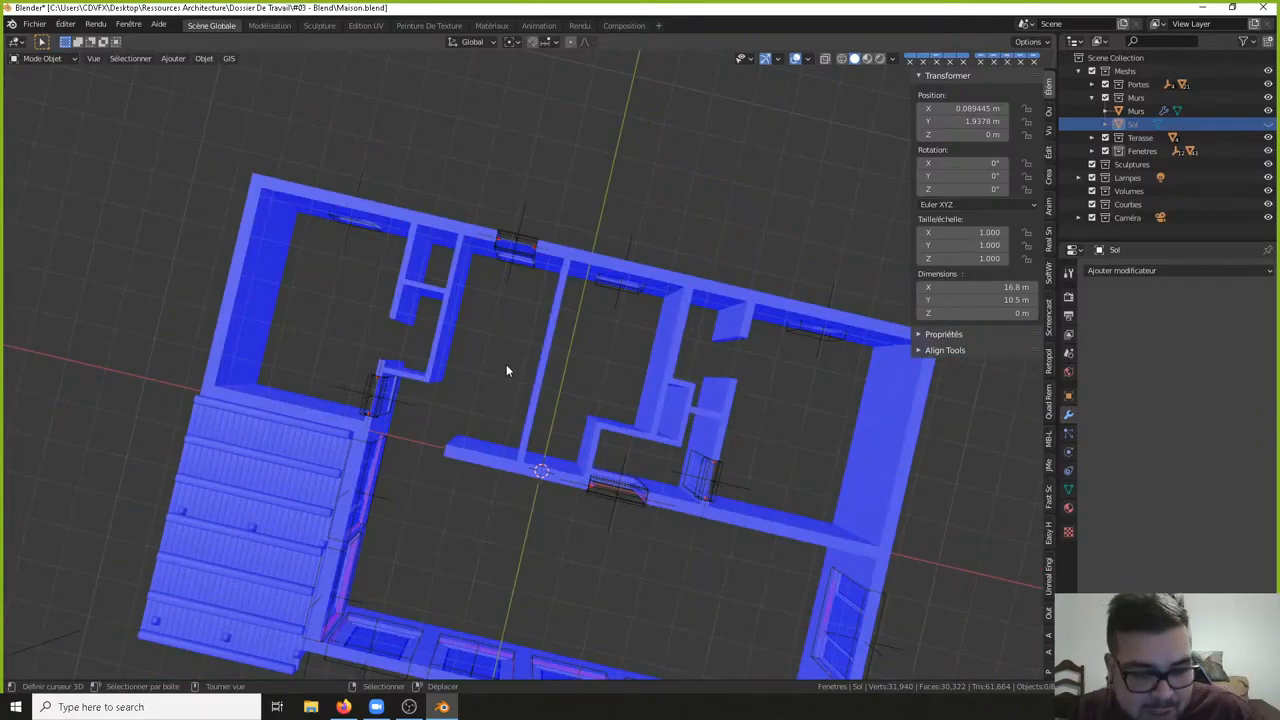
- Switch to a straight view from below and open the walls object (Murs) in Edit Mode with face selection
key(KP_7)
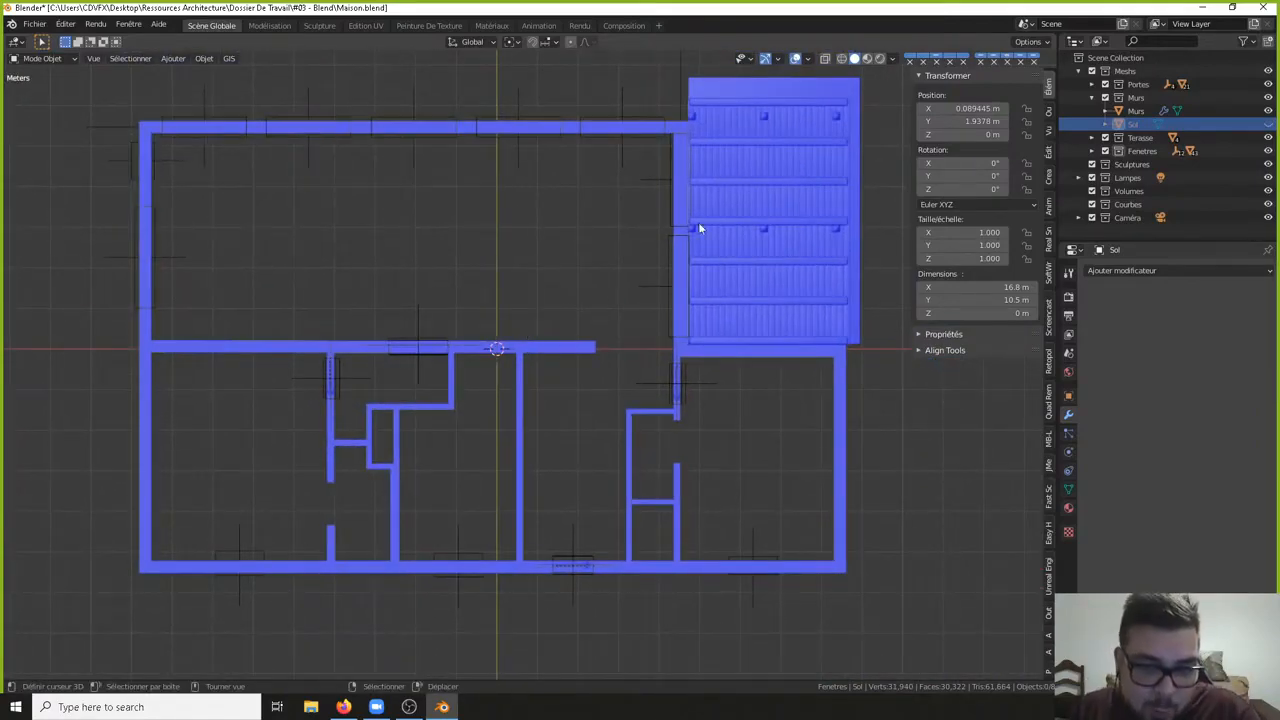
click(573, 132)
shift+middle_drag(562, 121, 643, 189)
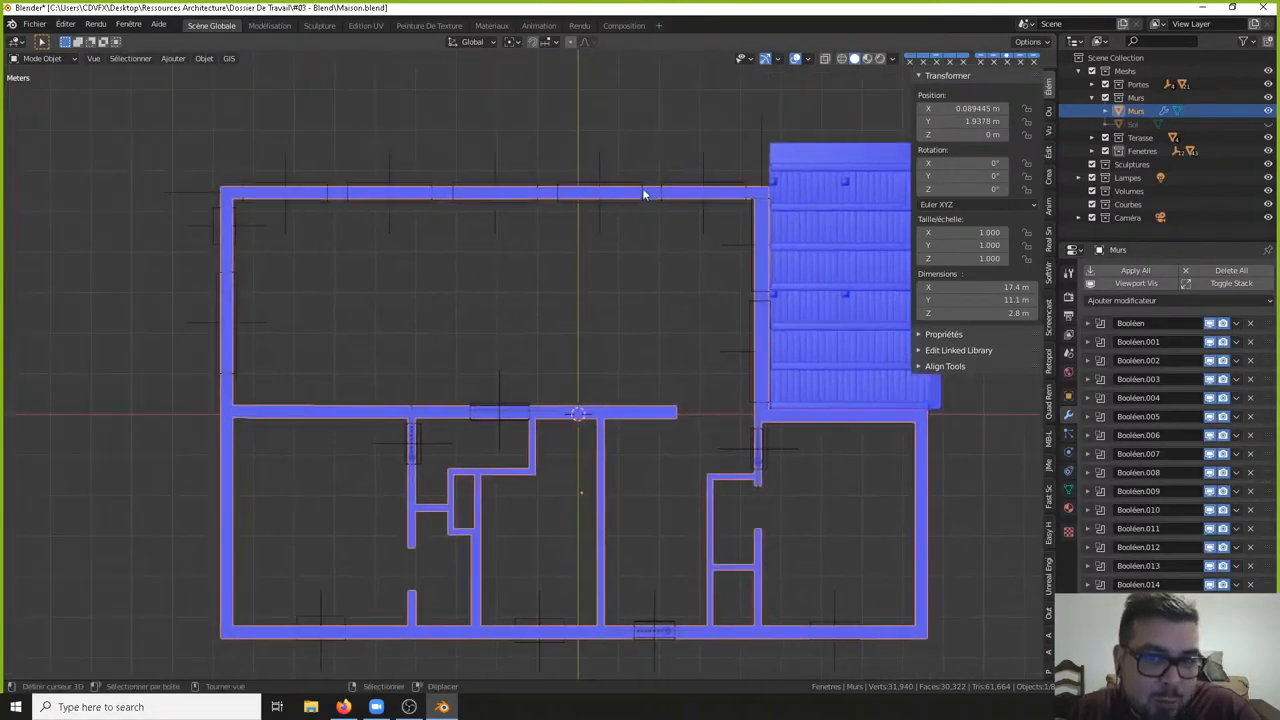
key(Tab)
shift+middle_drag(561, 202, 599, 232)
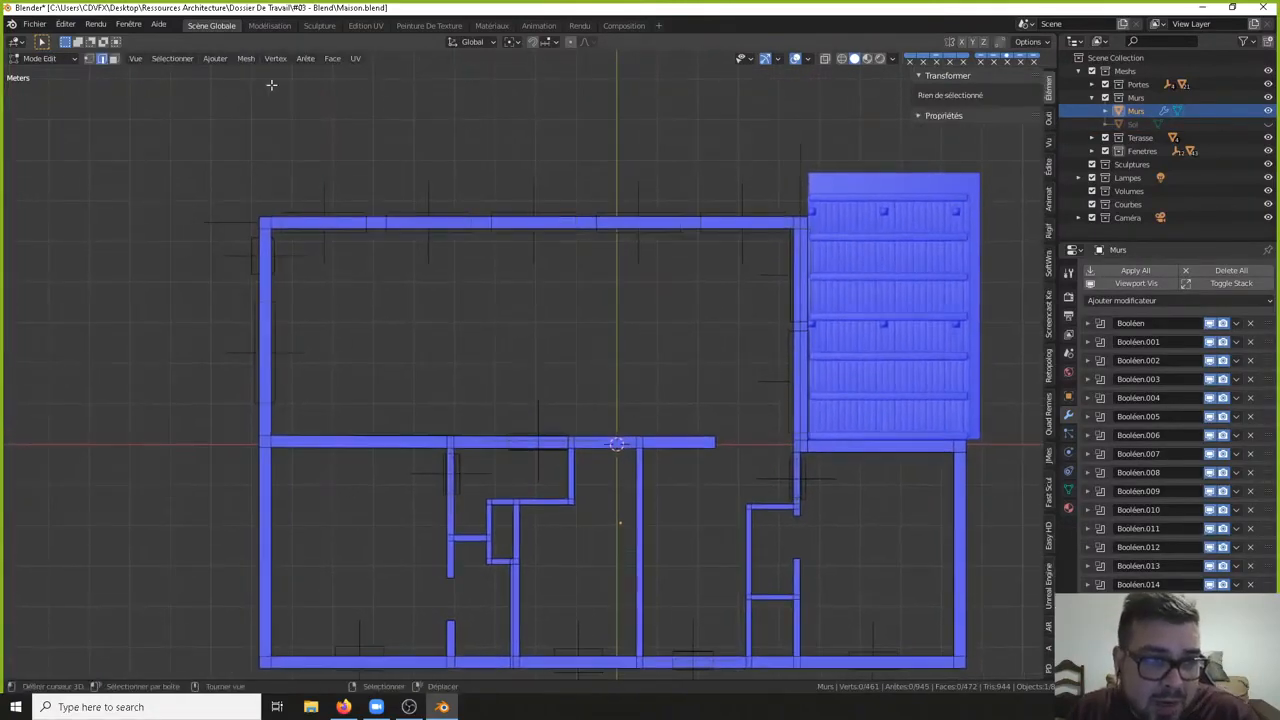
click(113, 59)
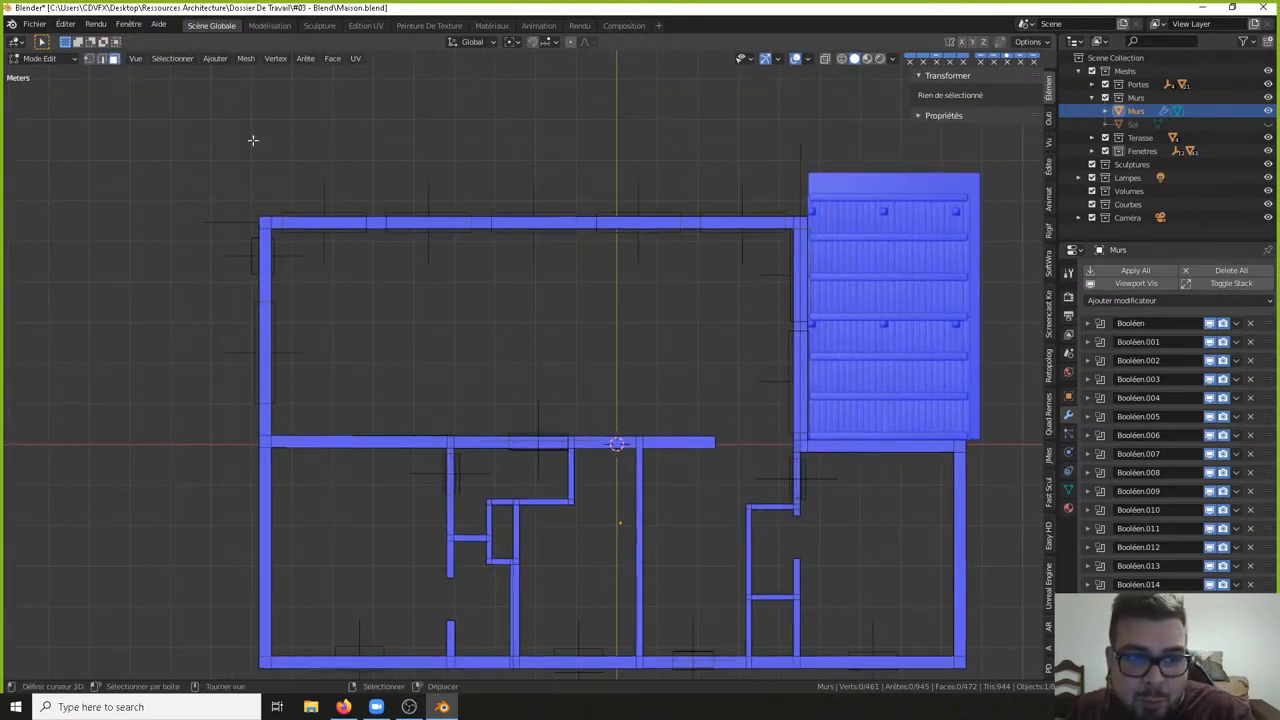
- Select the underside faces of the long upper outer wall and of the two outer walls bordering the terrace
click(311, 224)
ctrl+click(803, 222)
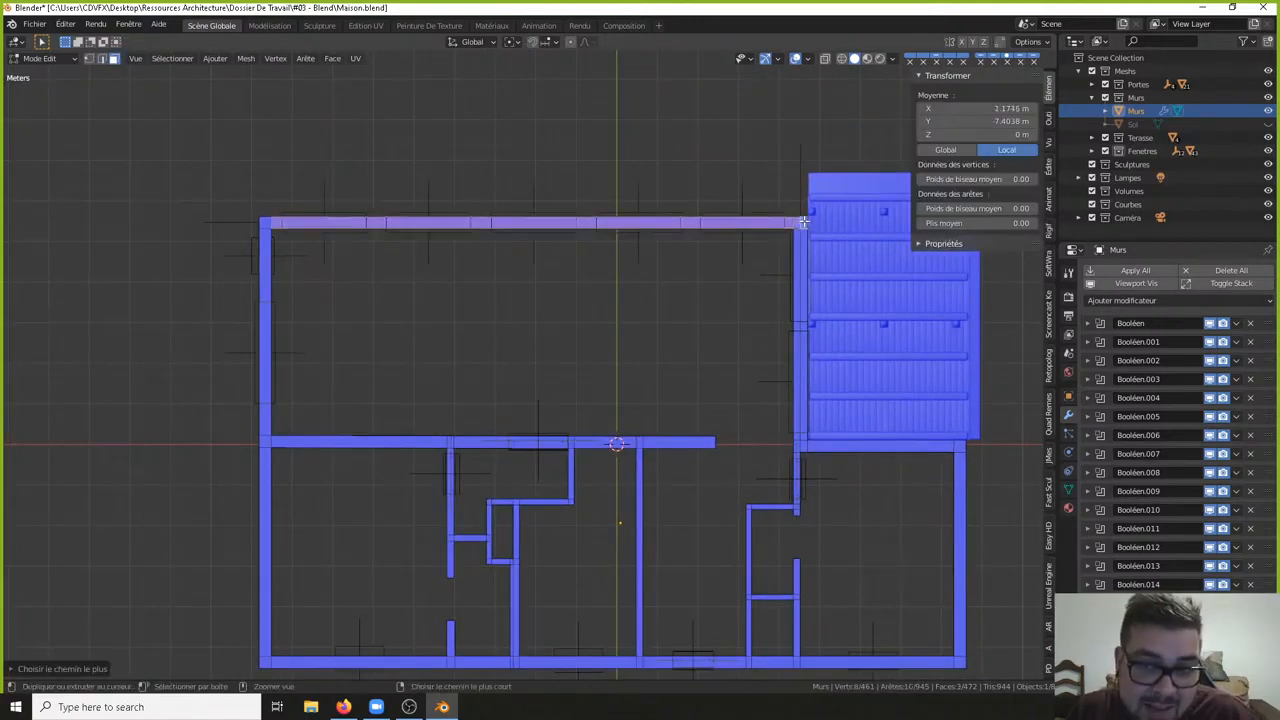
shift+middle_drag(807, 434, 750, 339)
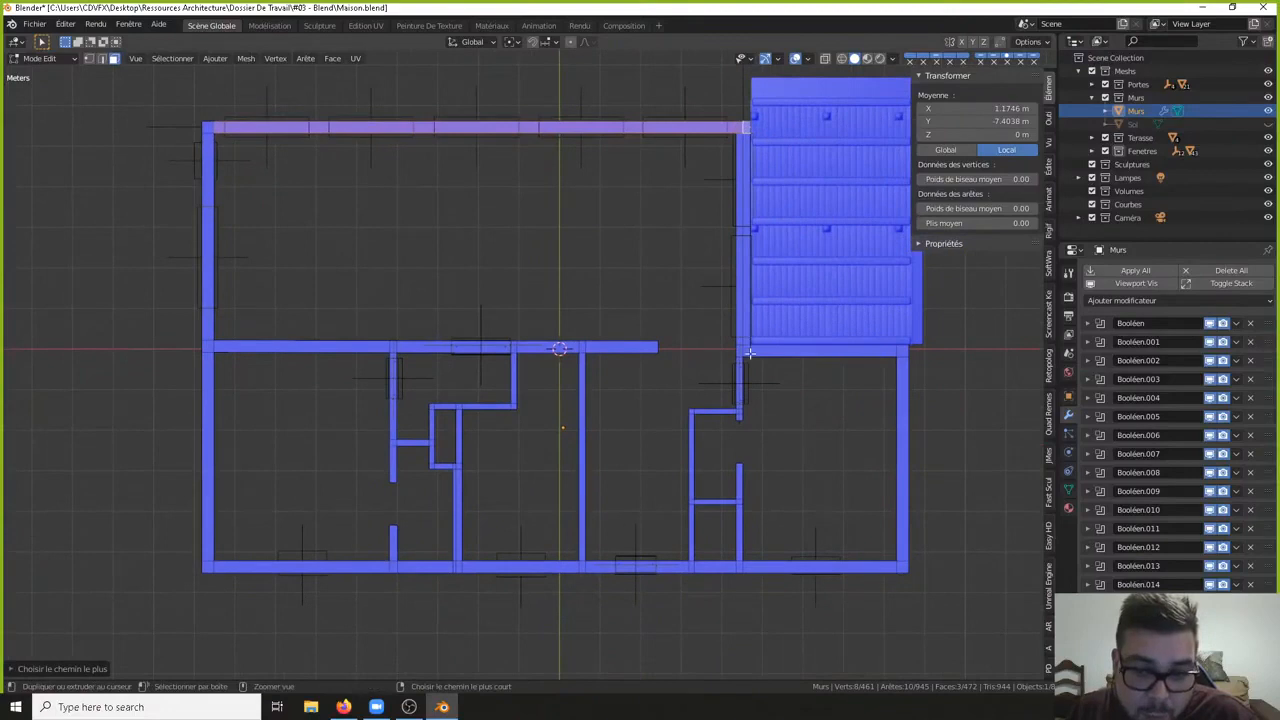
ctrl+click(749, 353)
ctrl+click(862, 353)
shift+middle_drag(911, 354, 790, 344)
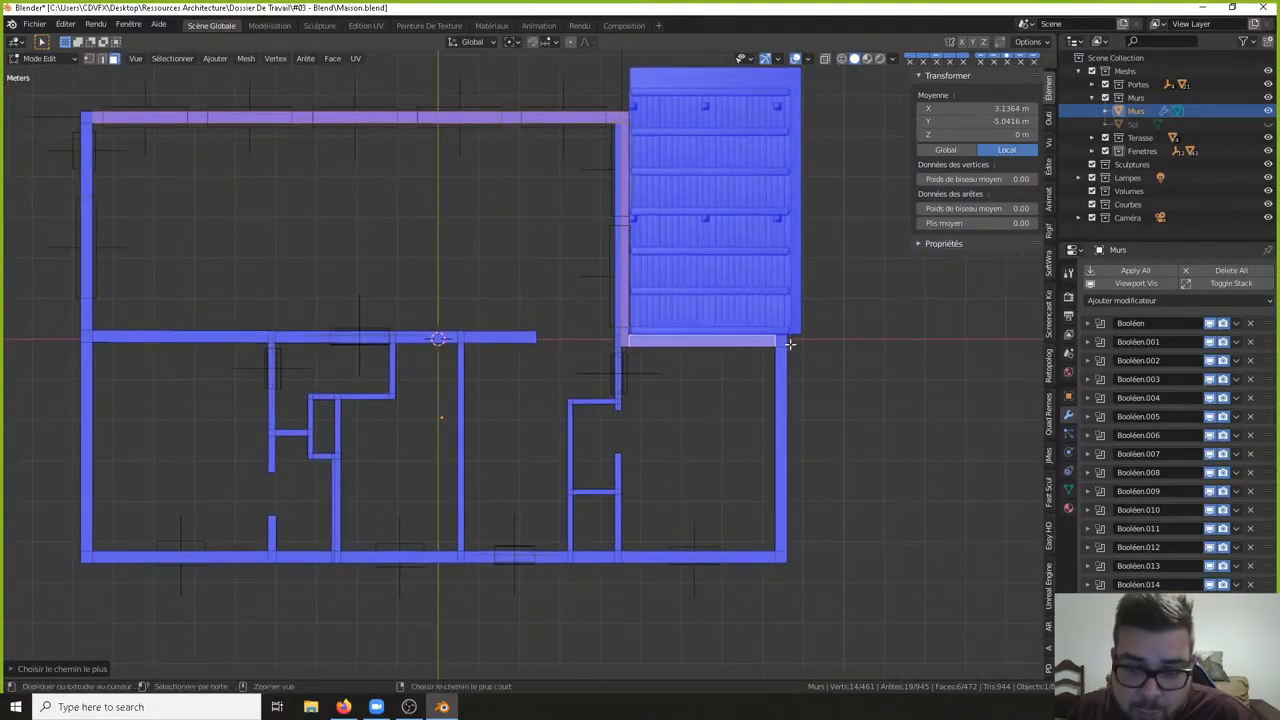
- Add the underside faces of the right, lower and left outer walls to the selection, closing the house's perimeter
ctrl+click(783, 342)
ctrl+click(780, 558)
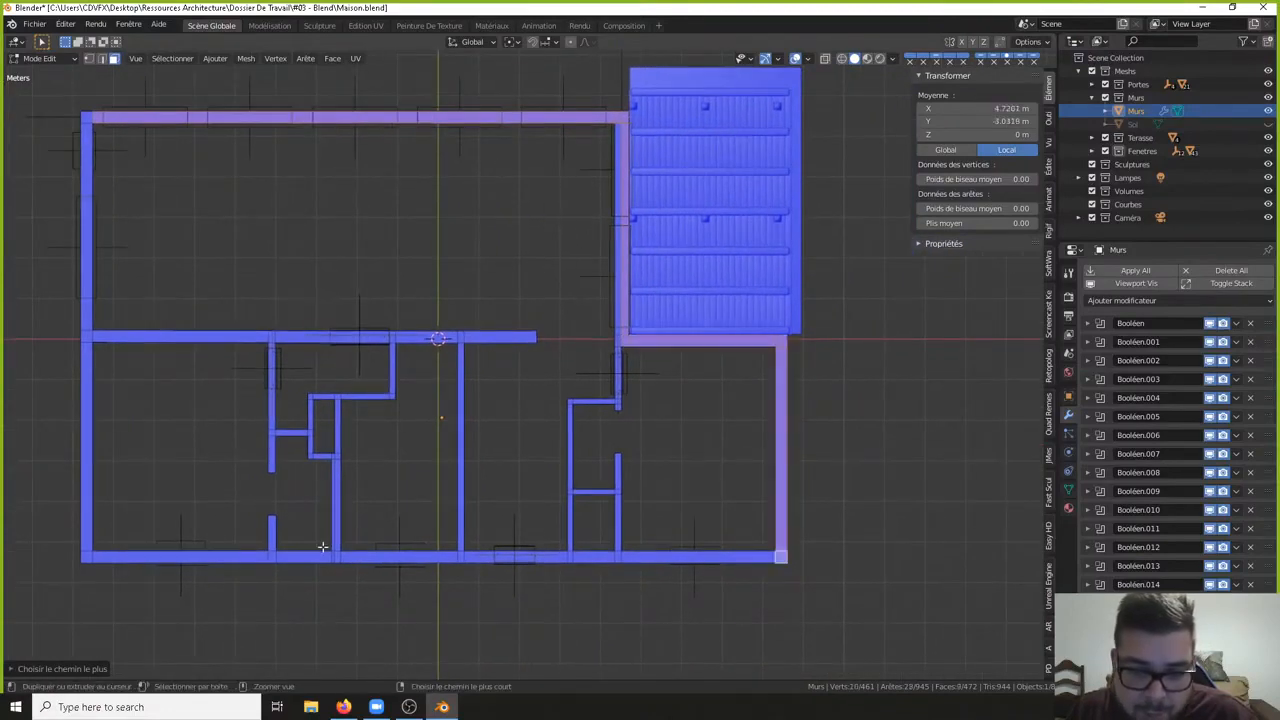
ctrl+click(88, 556)
shift+middle_drag(166, 471, 484, 611)
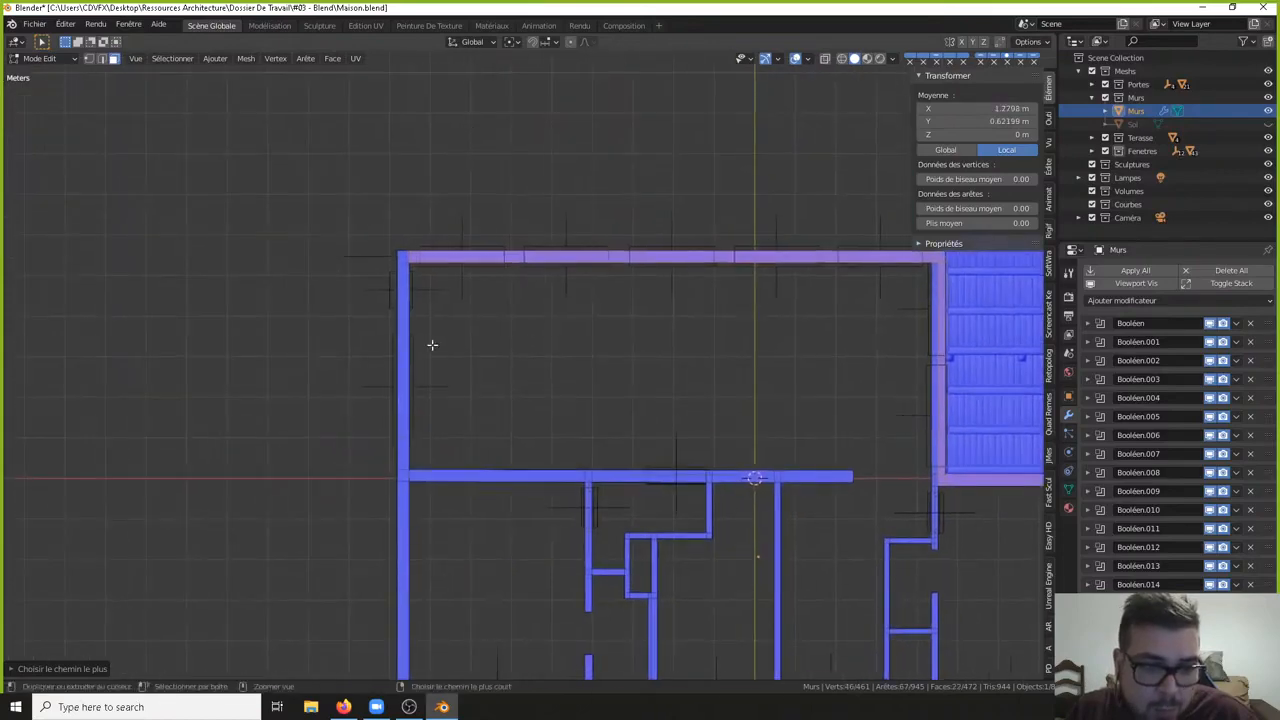
ctrl+right_click(400, 255)
- Add the underside faces of the long horizontal interior wall and the central vertical wall below it to the selection
shift+middle_drag(477, 486, 454, 403)
shift+right_click(460, 397)
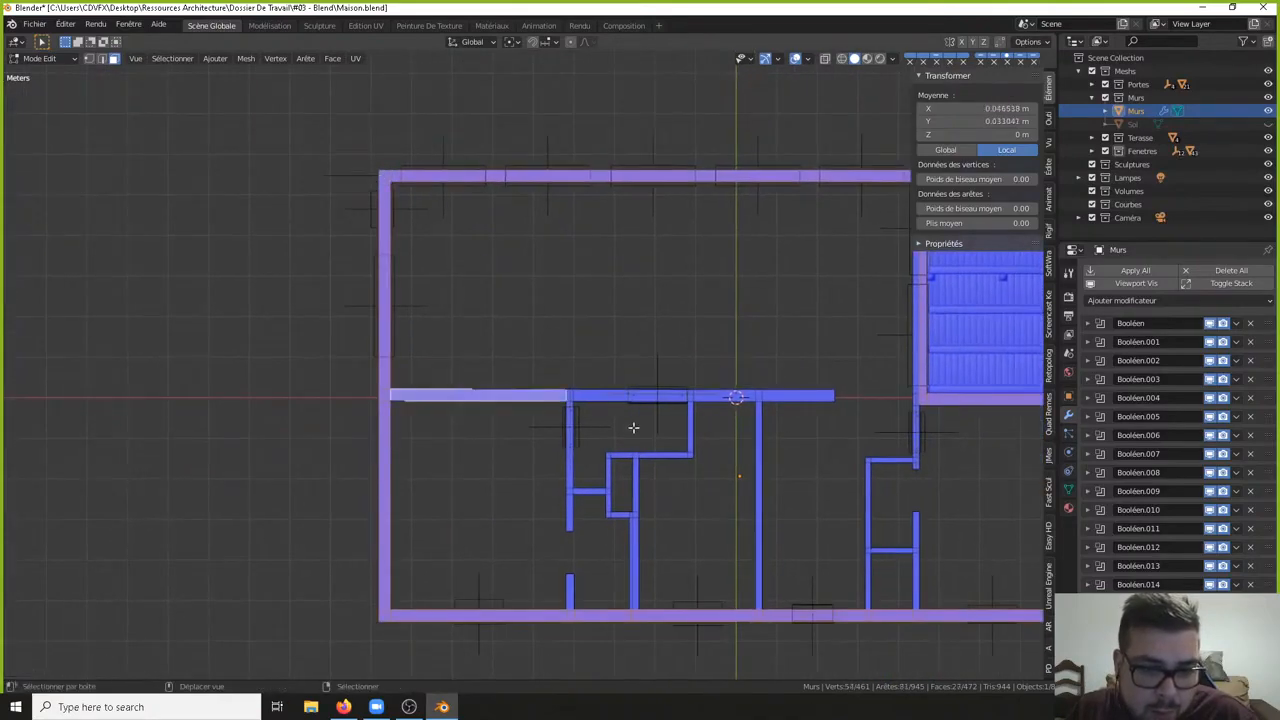
shift+middle_drag(771, 390, 614, 386)
ctrl+right_click(614, 388)
ctrl+right_click(599, 450)
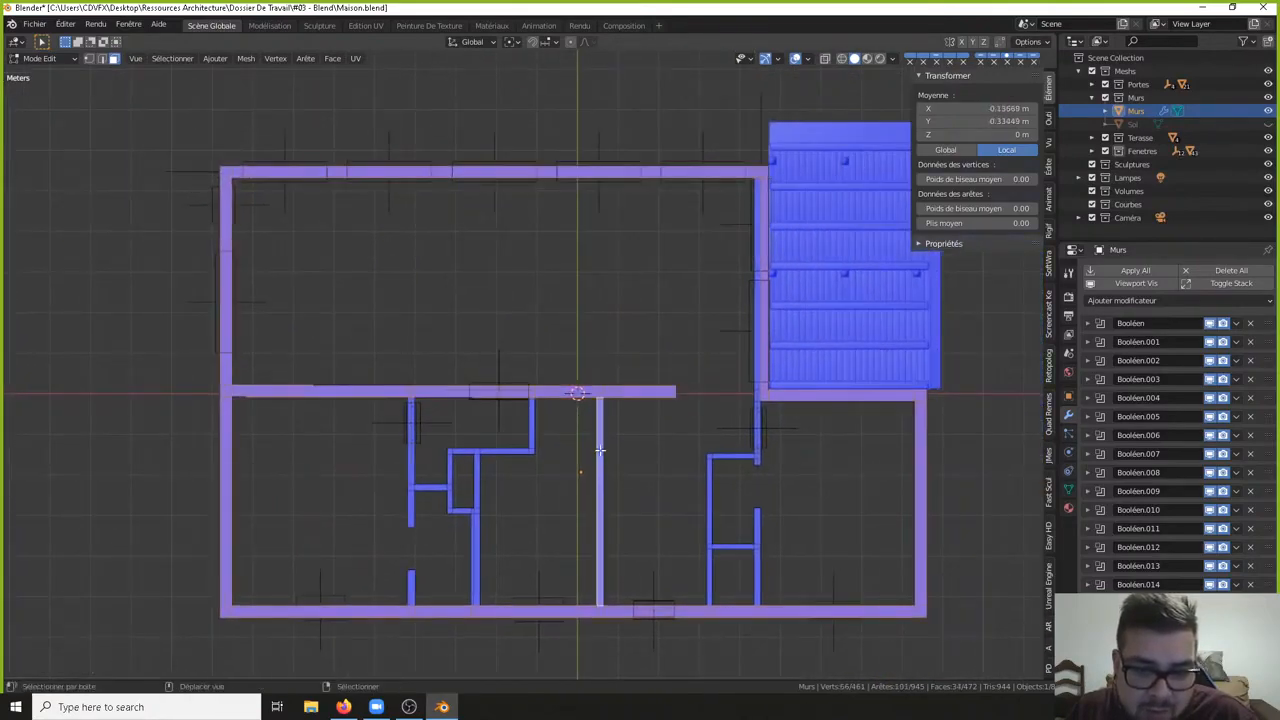
- Add the underside faces of the stepped interior wall, from the lower outer wall up to the long horizontal wall, to the selection
ctrl+right_click(485, 585)
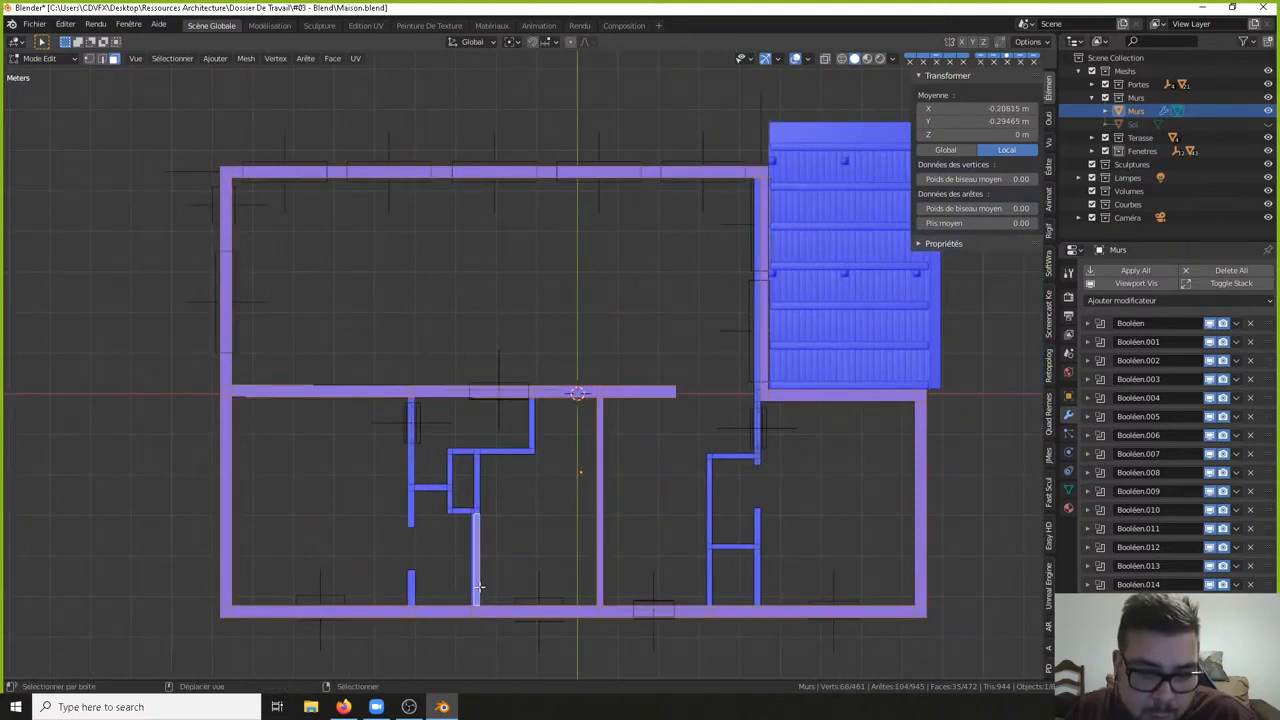
ctrl+right_click(478, 450)
key(ctrl+z)
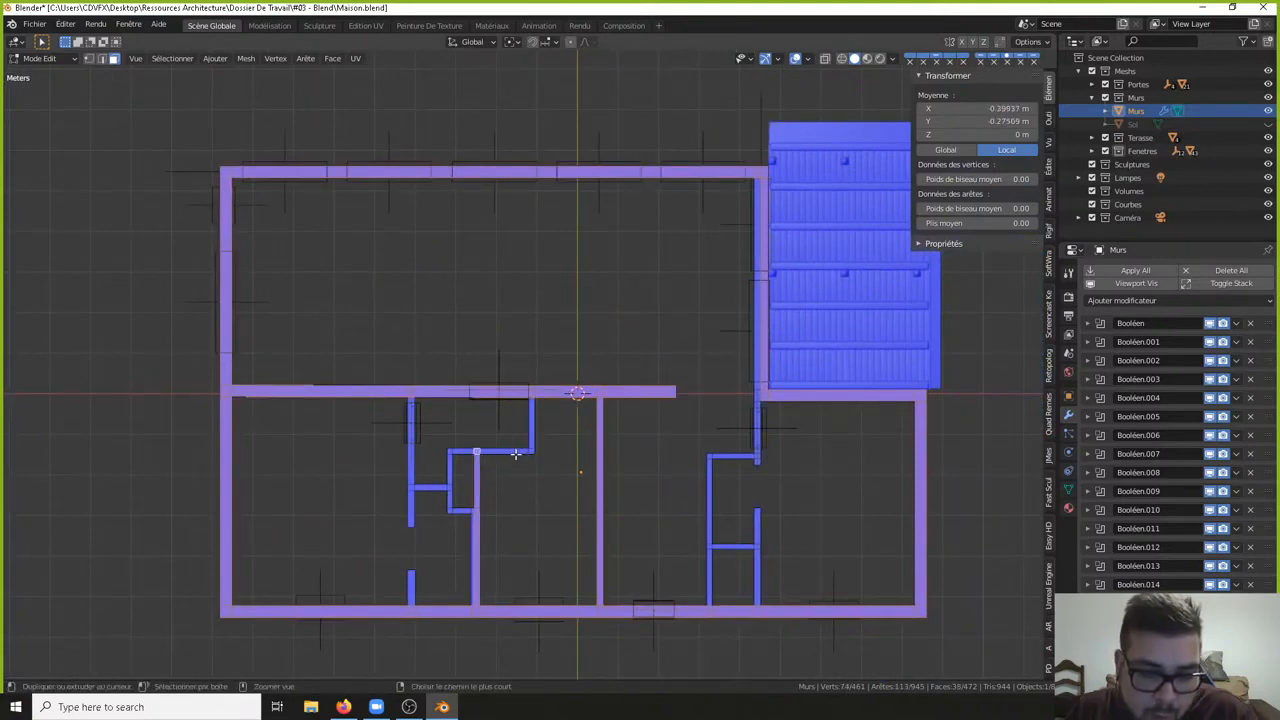
ctrl+right_click(513, 452)
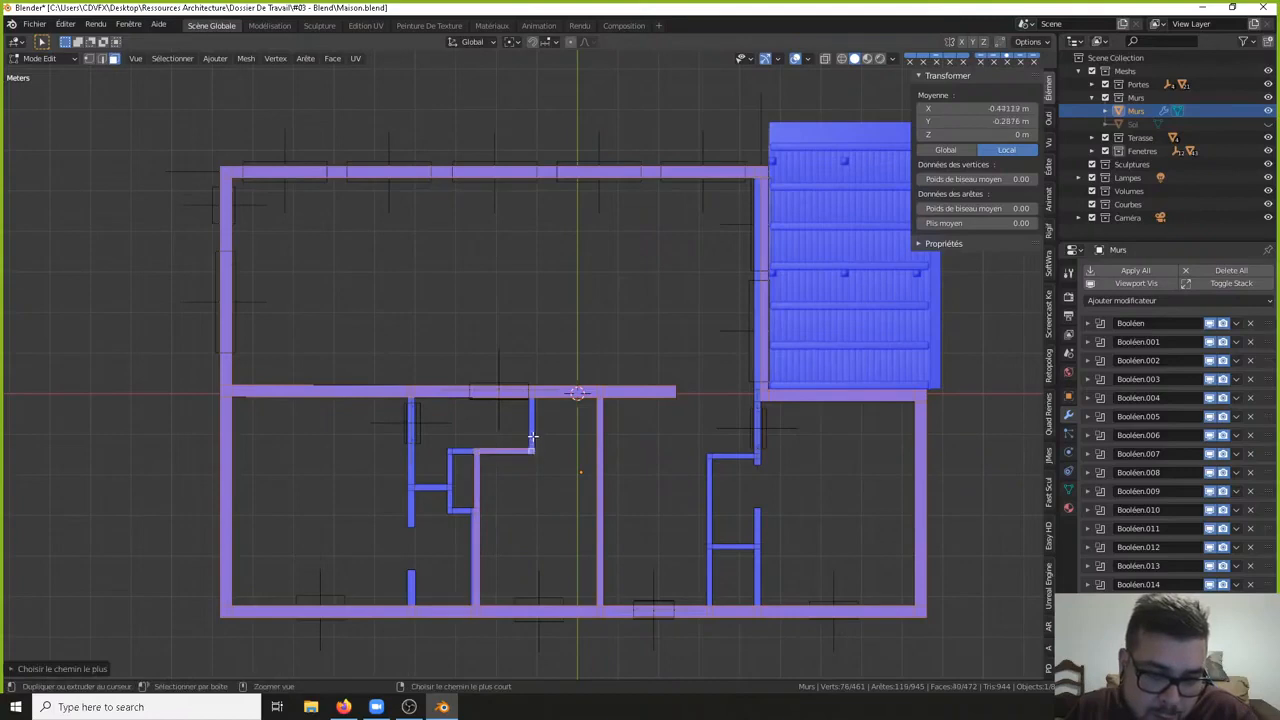
ctrl+right_click(531, 398)
- Add the underside faces of the left partition above its door opening and its short horizontal branch to the selection
shift+middle_drag(419, 415, 488, 402)
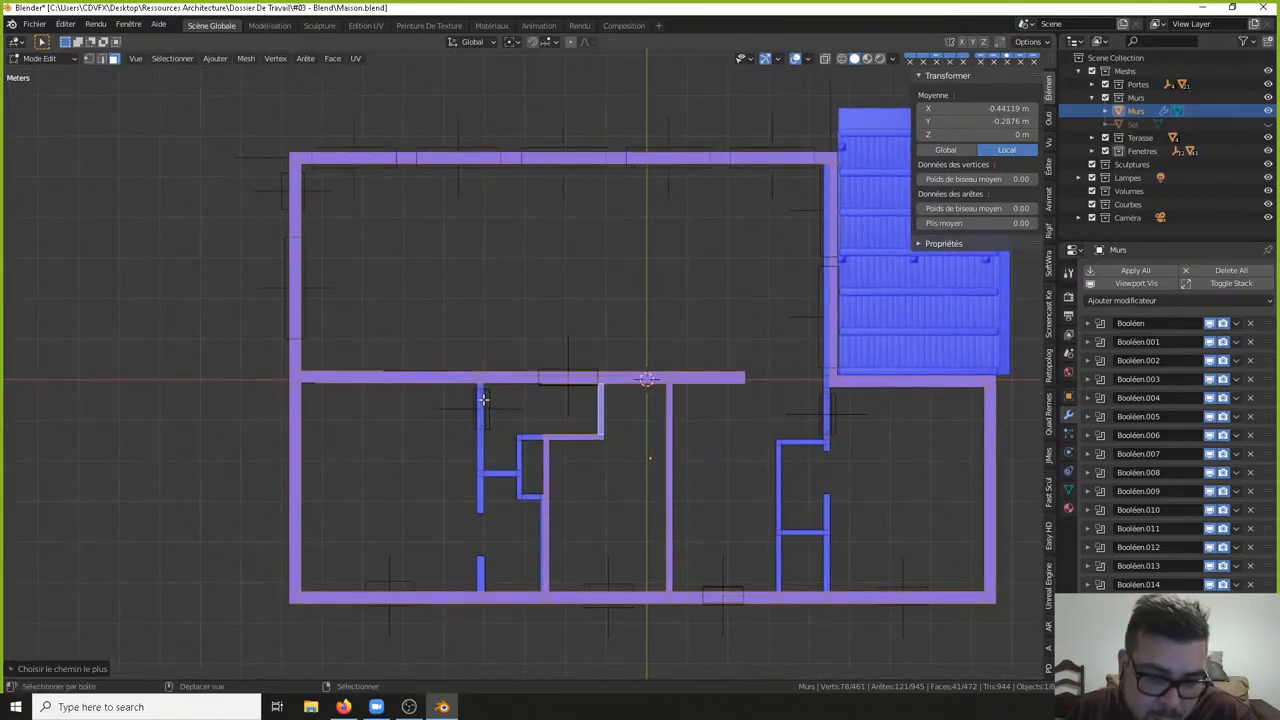
shift+right_click(483, 400)
shift+middle_drag(495, 532, 495, 470)
ctrl+right_click(482, 430)
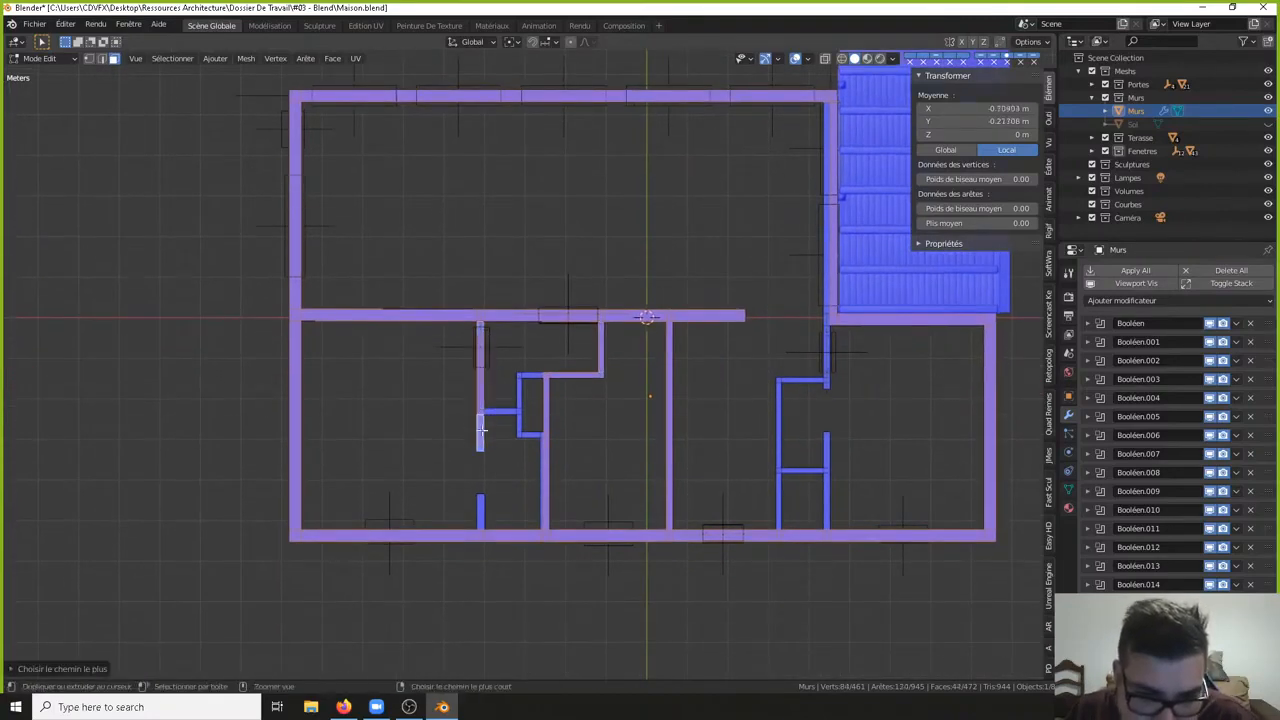
shift+right_click(518, 411)
shift+right_click(521, 412)
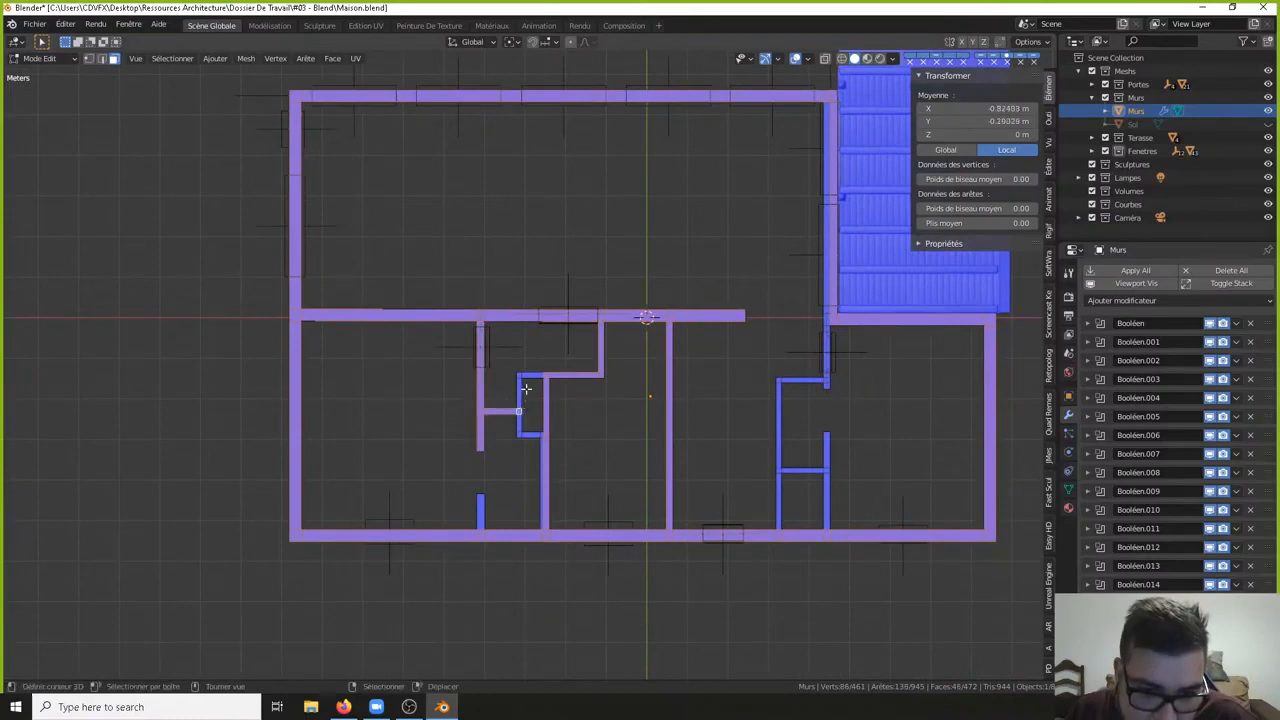
- Add the remaining underside faces of the small closet's left, upper and lower walls to the selection
ctrl+right_click(527, 378)
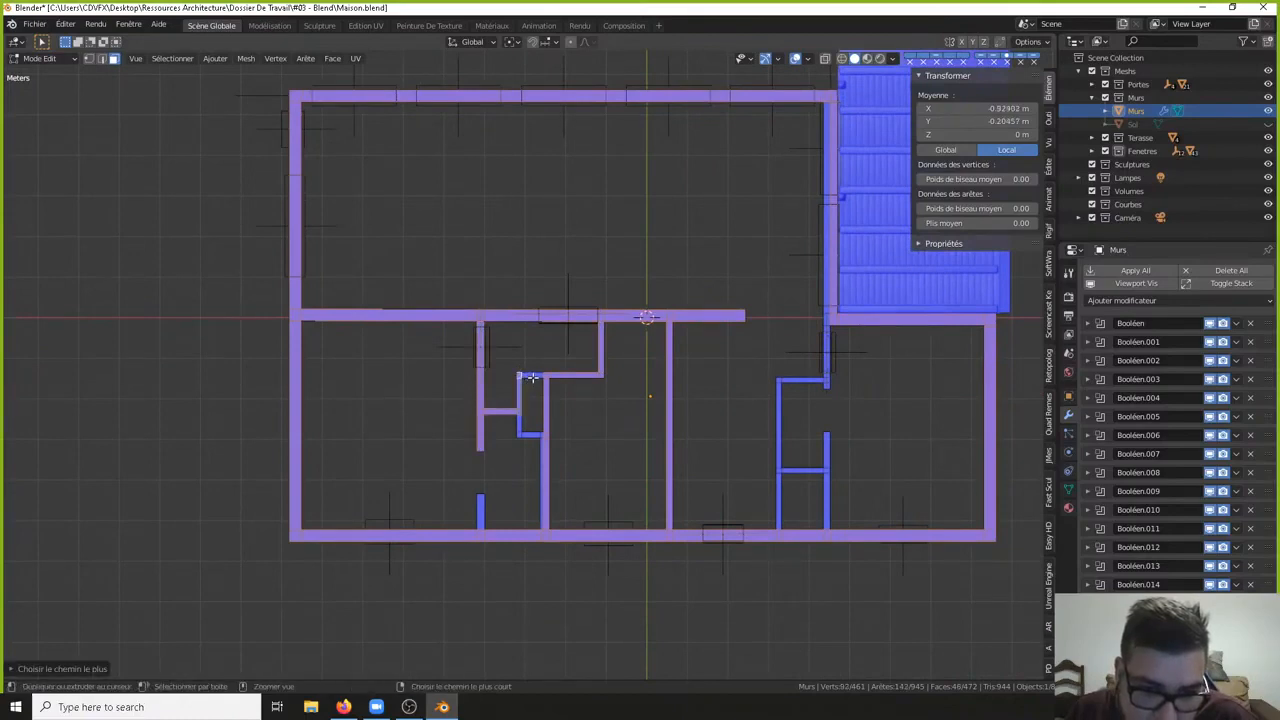
ctrl+right_click(519, 428)
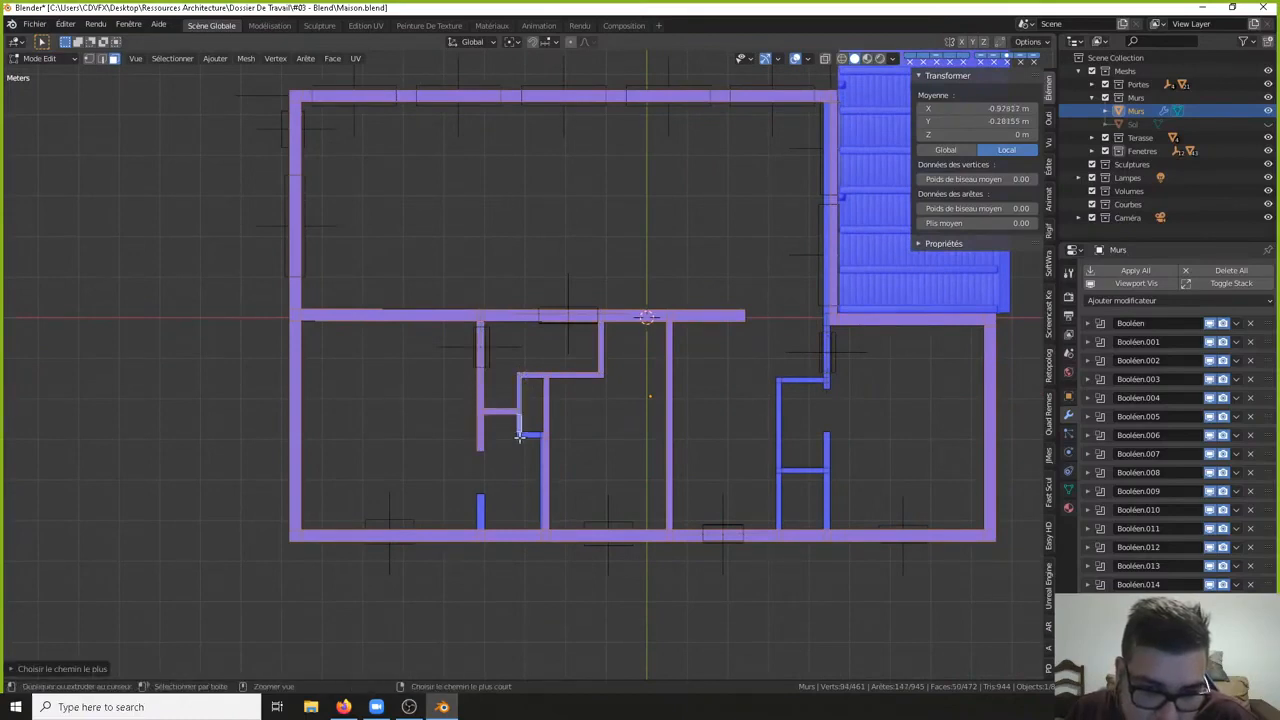
shift+middle_drag(520, 476, 526, 384)
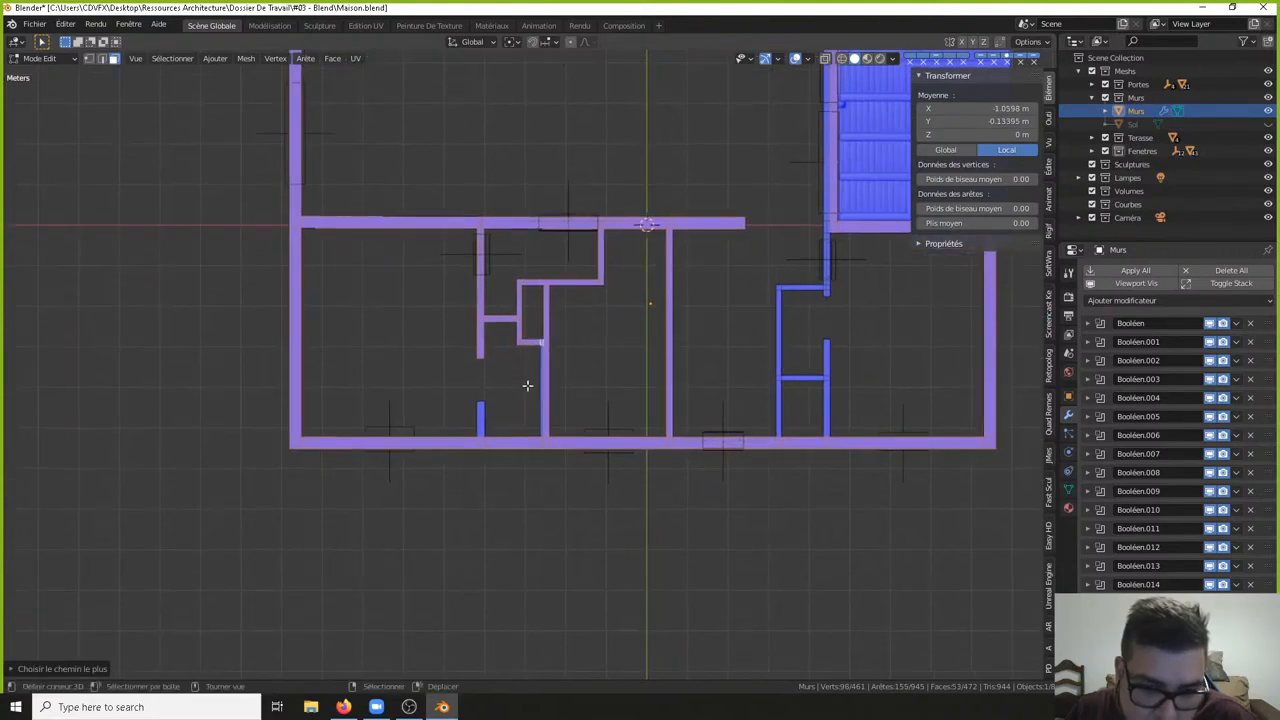
- Add the underside faces of the wall strip below the small closet and of the short wall stub under the door opening to the selection
scroll(527, 382, up, 3)
shift+right_click(550, 441)
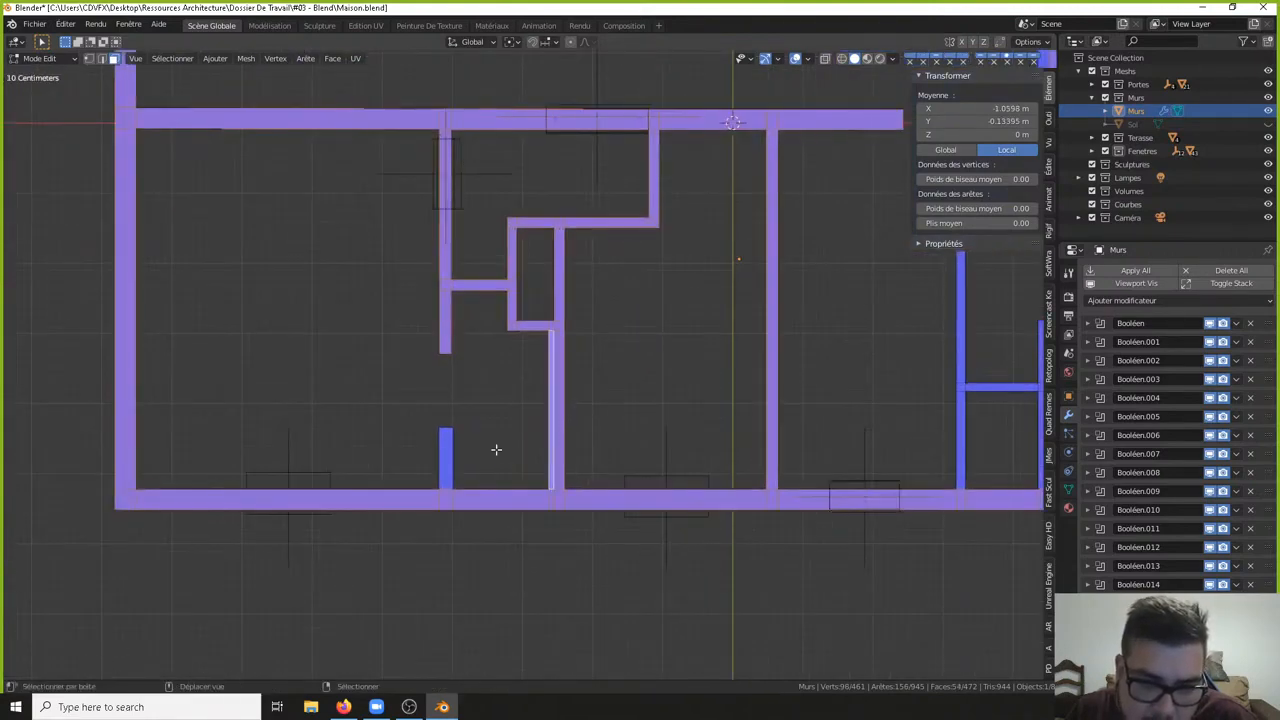
shift+right_click(441, 457)
shift+middle_drag(849, 371, 563, 437)
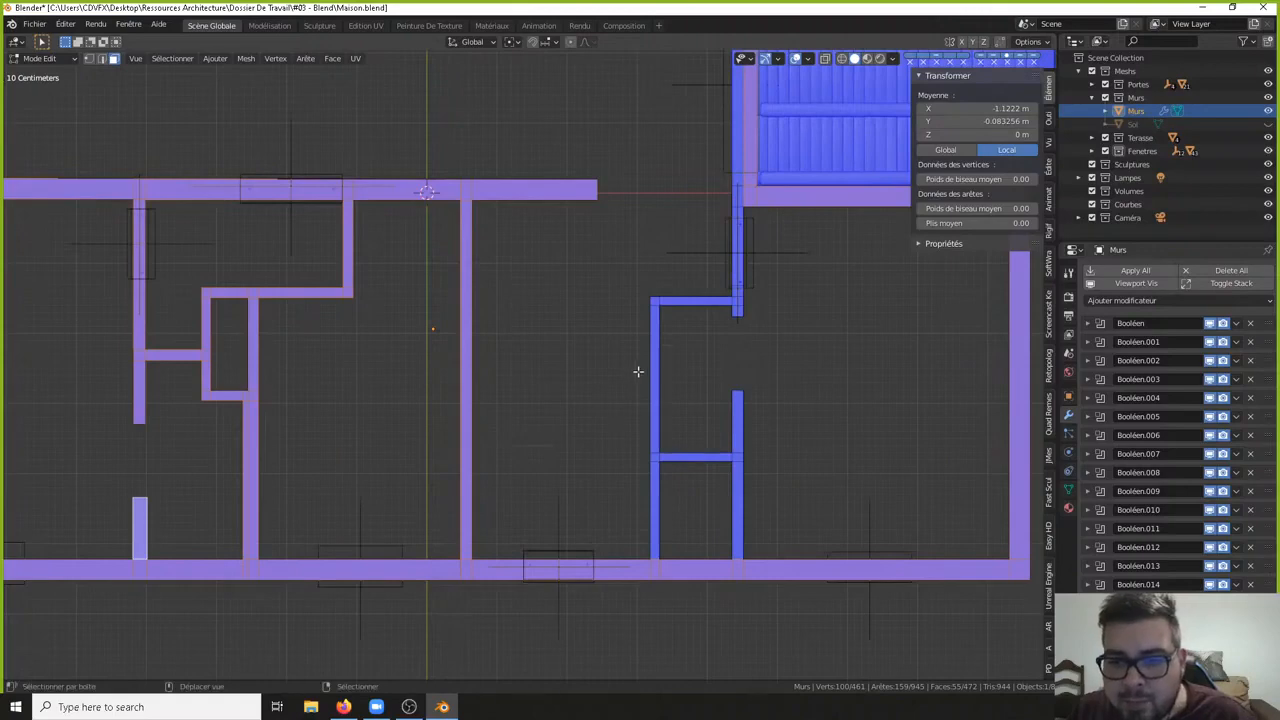
- Add the underside faces of the right-hand partition walls, including the crossbar and both sides of their door opening, to the selection
shift+right_click(655, 301)
ctrl+right_click(656, 548)
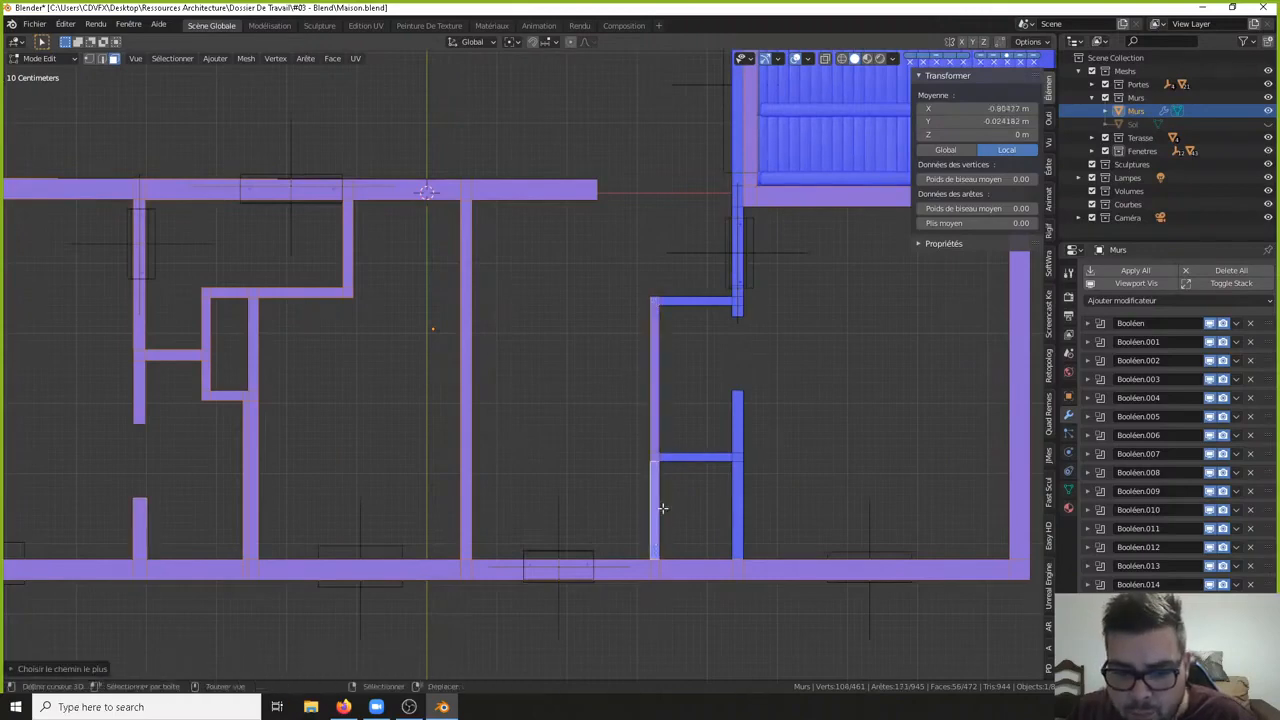
shift+right_click(683, 457)
ctrl+right_click(741, 527)
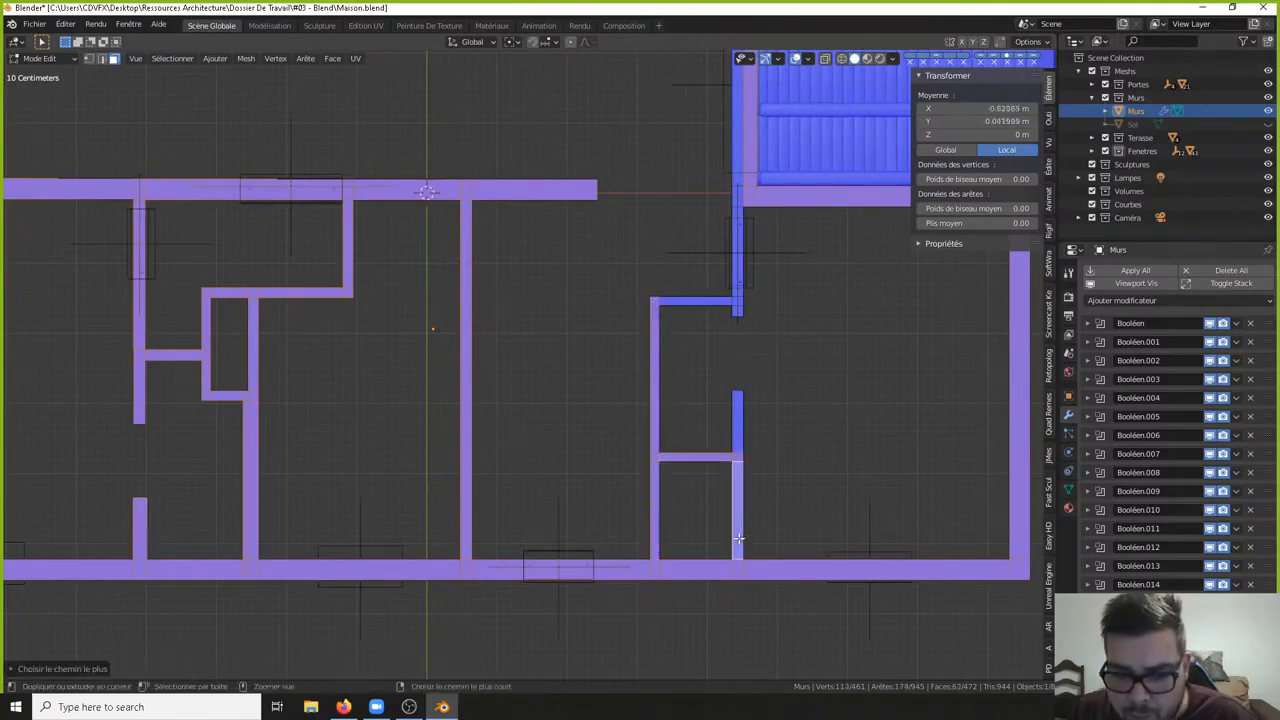
shift+right_click(738, 405)
shift+middle_drag(750, 380, 736, 436)
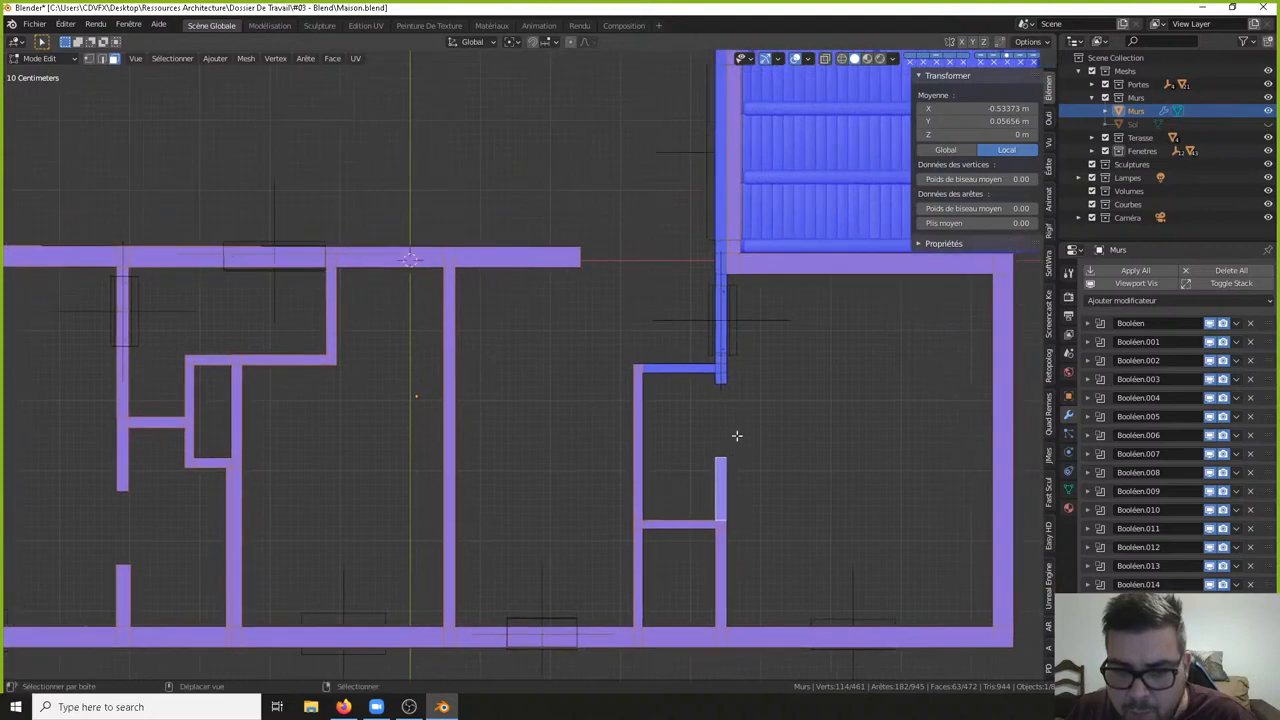
ctrl+right_click(719, 379)
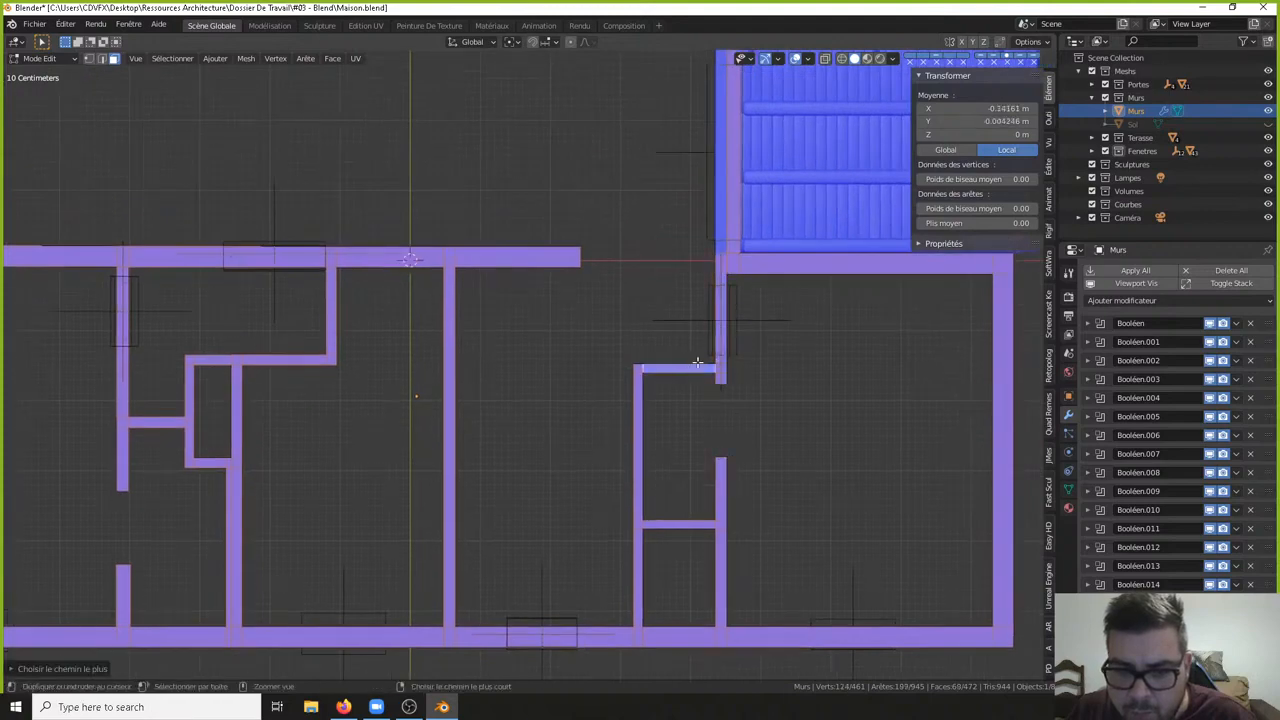
- Add the underside strip of the outer wall beside the terrace to the selection and delete all selected faces
shift+scroll(715, 390, up, 5)
shift+middle_drag(731, 180, 728, 450)
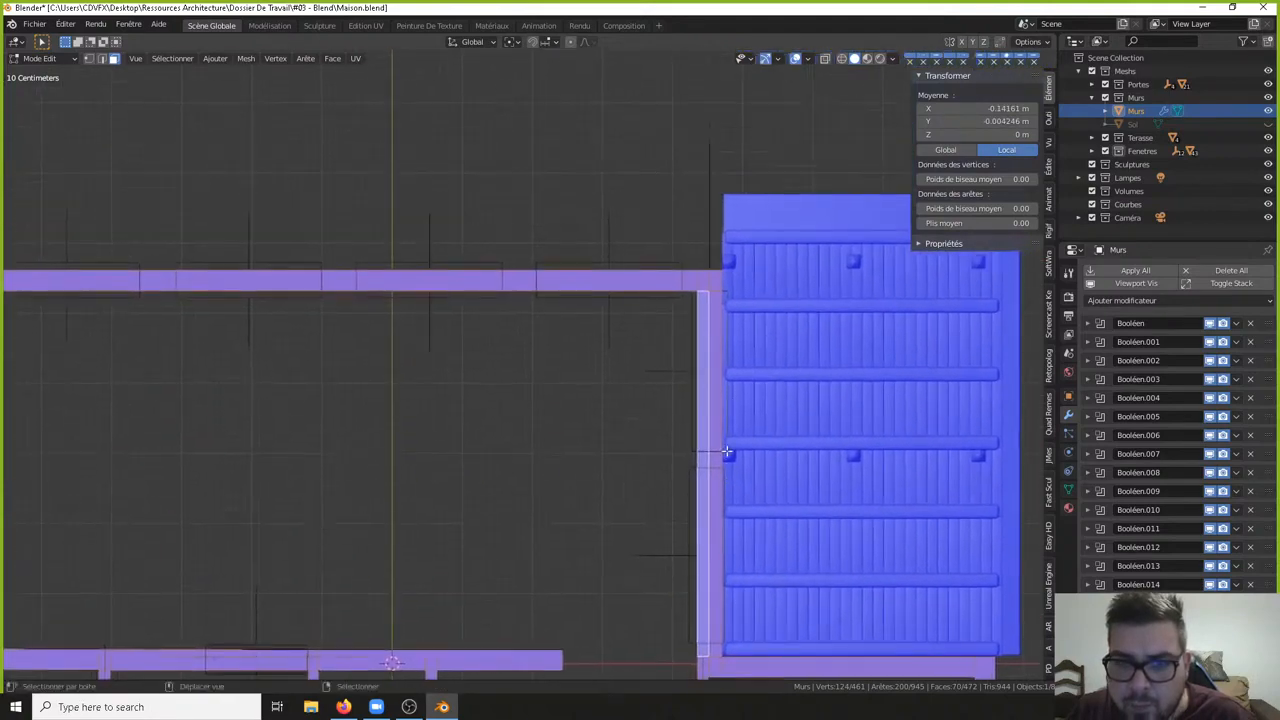
scroll(710, 298, down, 5)
shift+middle_drag(638, 381, 702, 326)
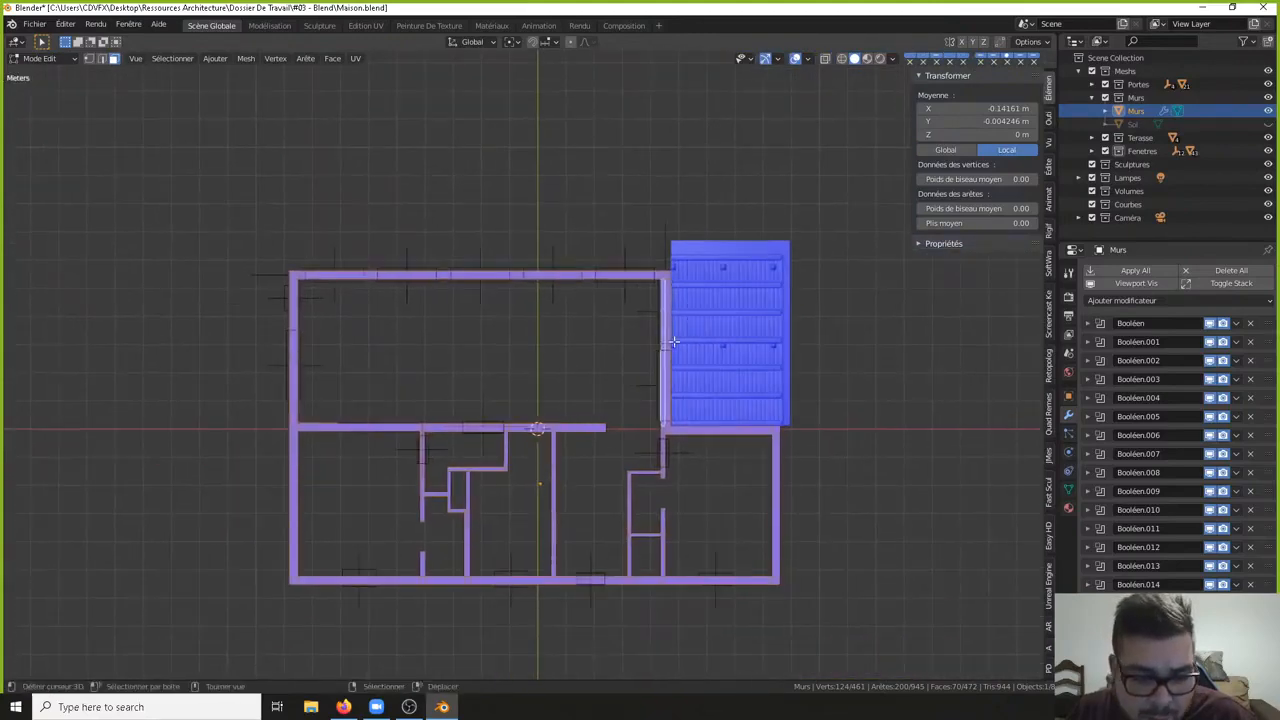
key(x)
click(770, 298)
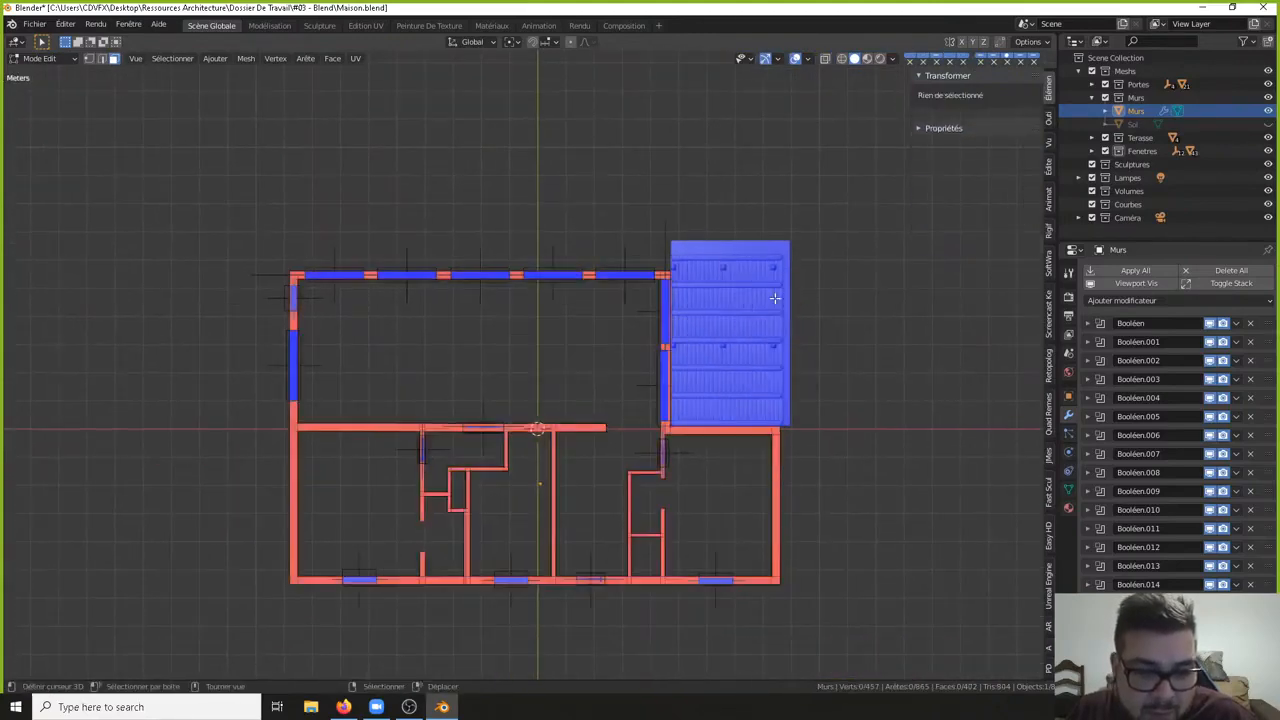
- Leave mesh editing, reveal the hidden floor (Sol) and turn off the face orientation display
key(Tab)
middle_drag(523, 276, 543, 392)
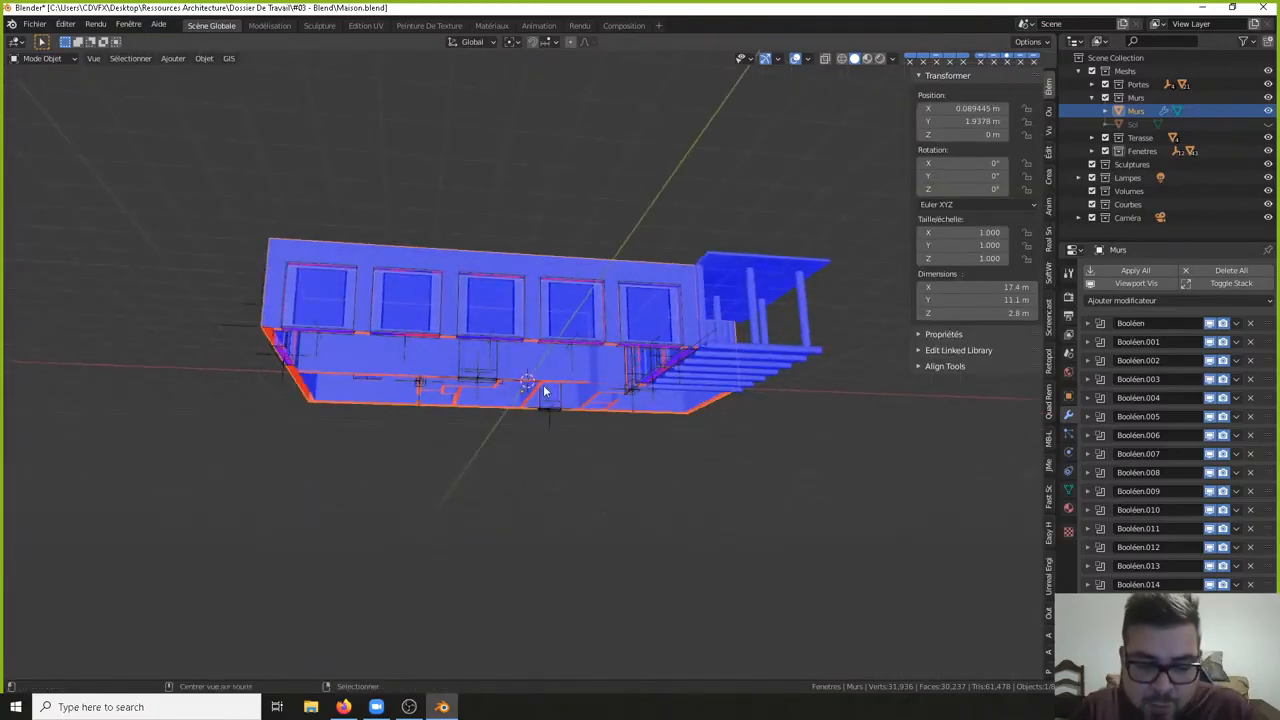
key(alt+h)
middle_drag(510, 396, 496, 284)
scroll(540, 218, up, 4)
click(544, 214)
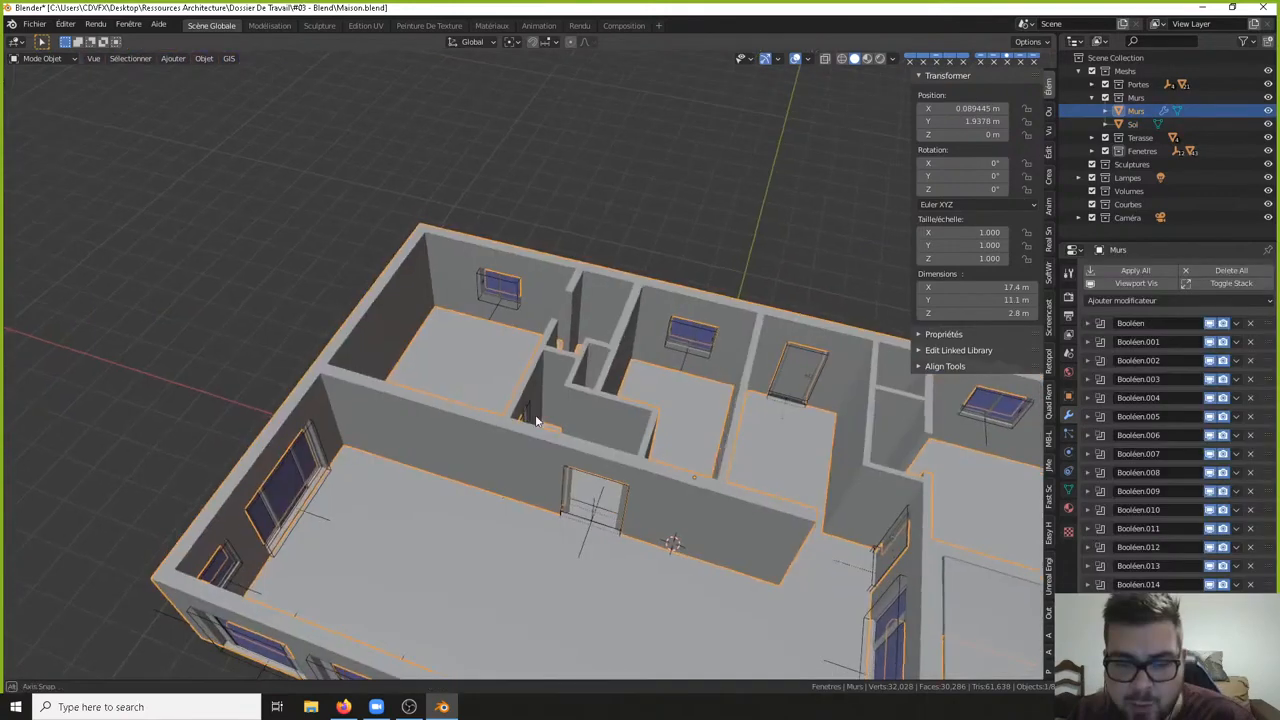
scroll(584, 292, up, 3)
- Edit the walls in edge selection and fill the 2.5 m high edge loop around the left bedroom with a ceiling face
key(Tab)
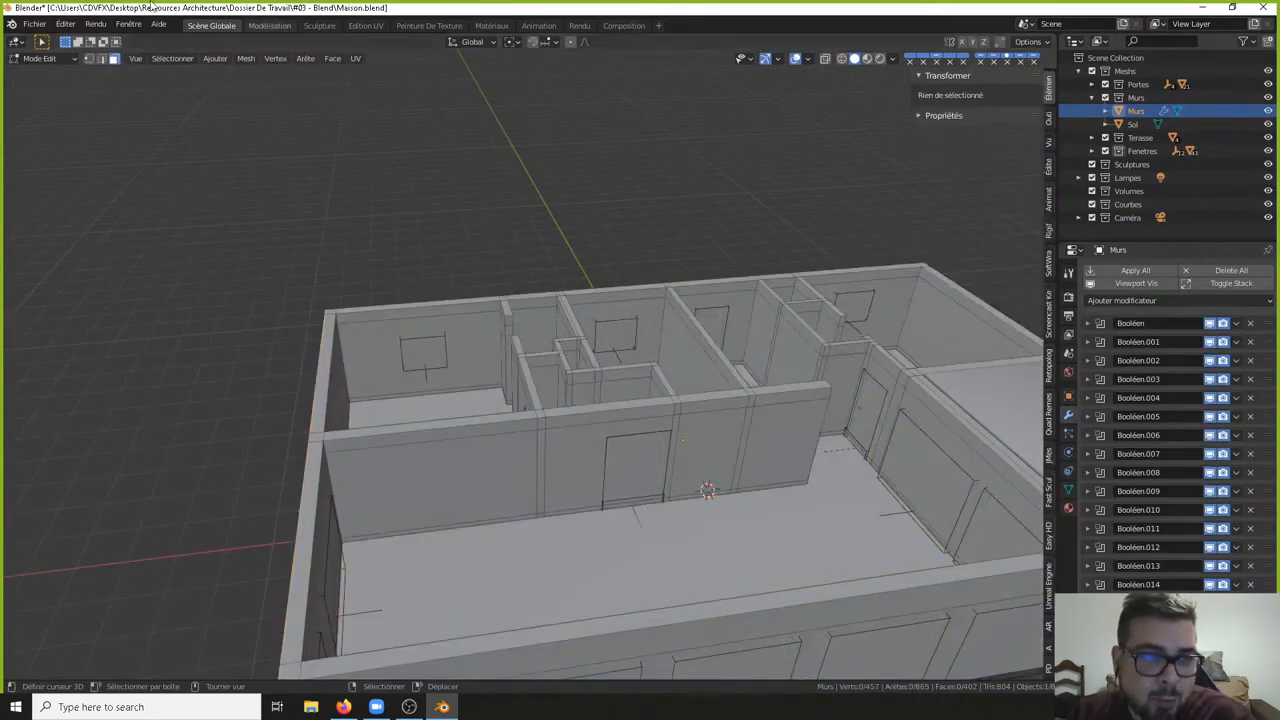
click(101, 58)
scroll(531, 296, up, 3)
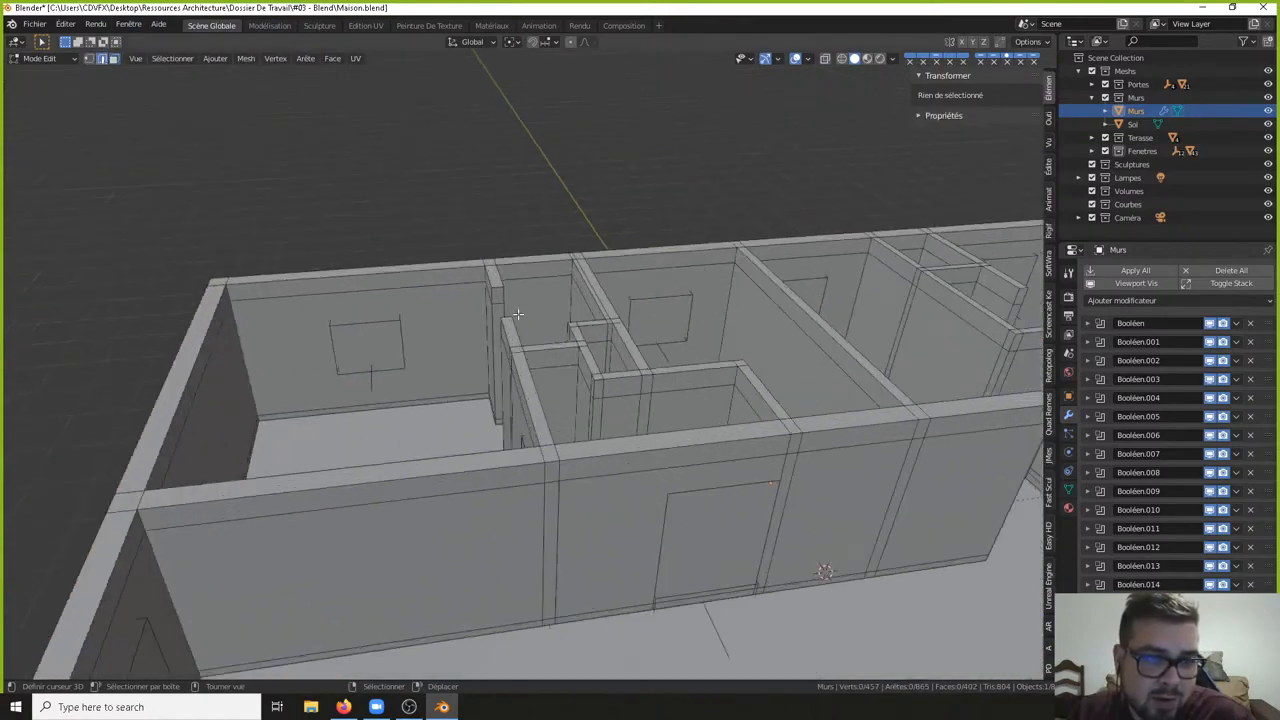
alt+click(465, 290)
middle_drag(465, 290, 512, 323)
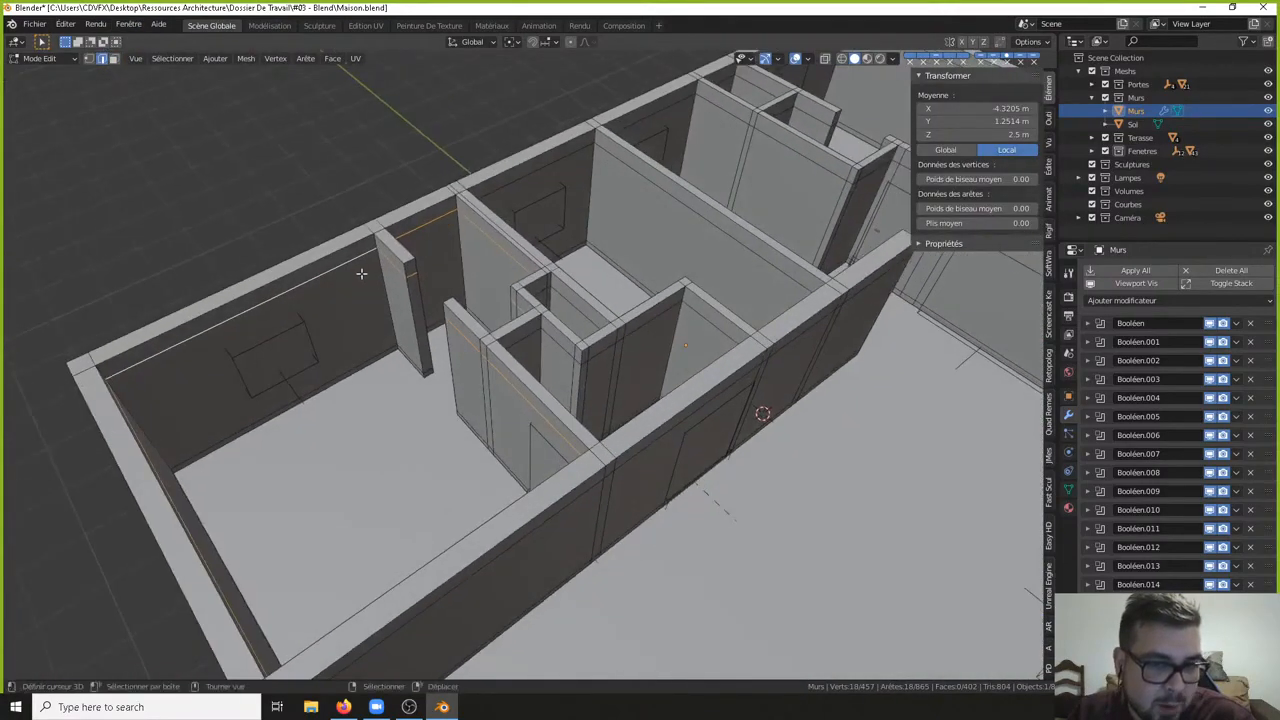
middle_drag(352, 266, 464, 284)
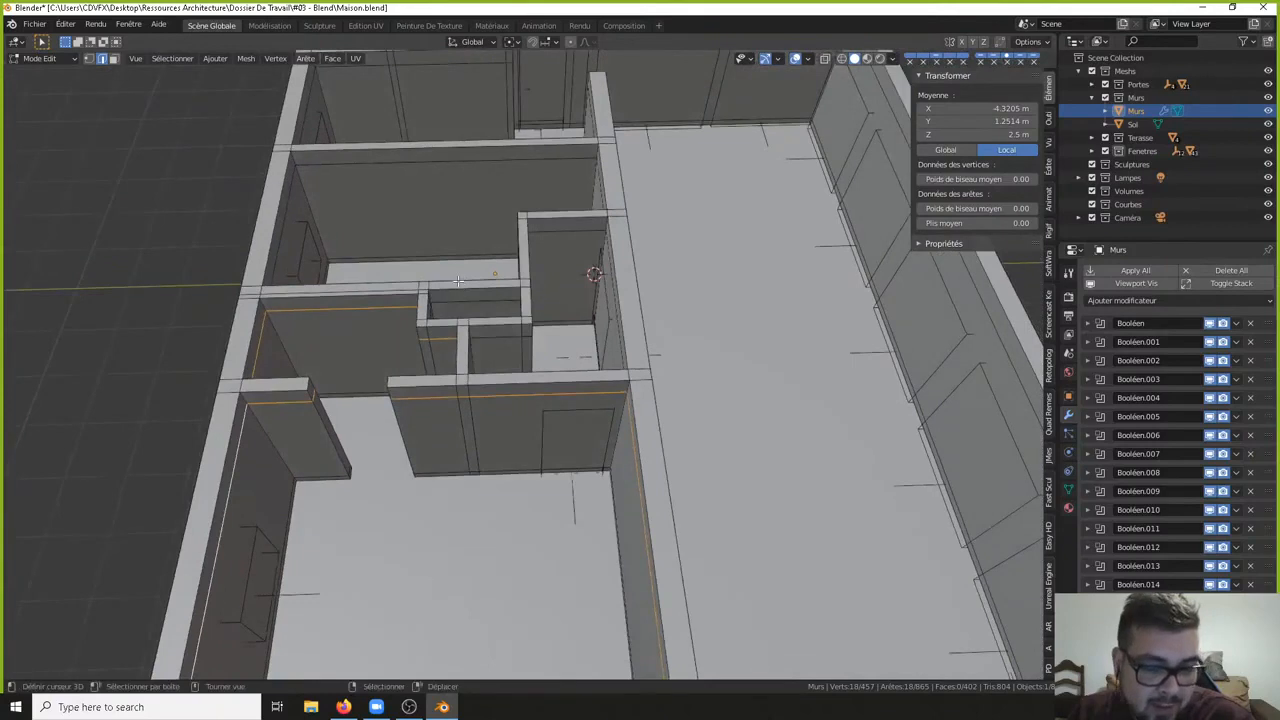
key(f)
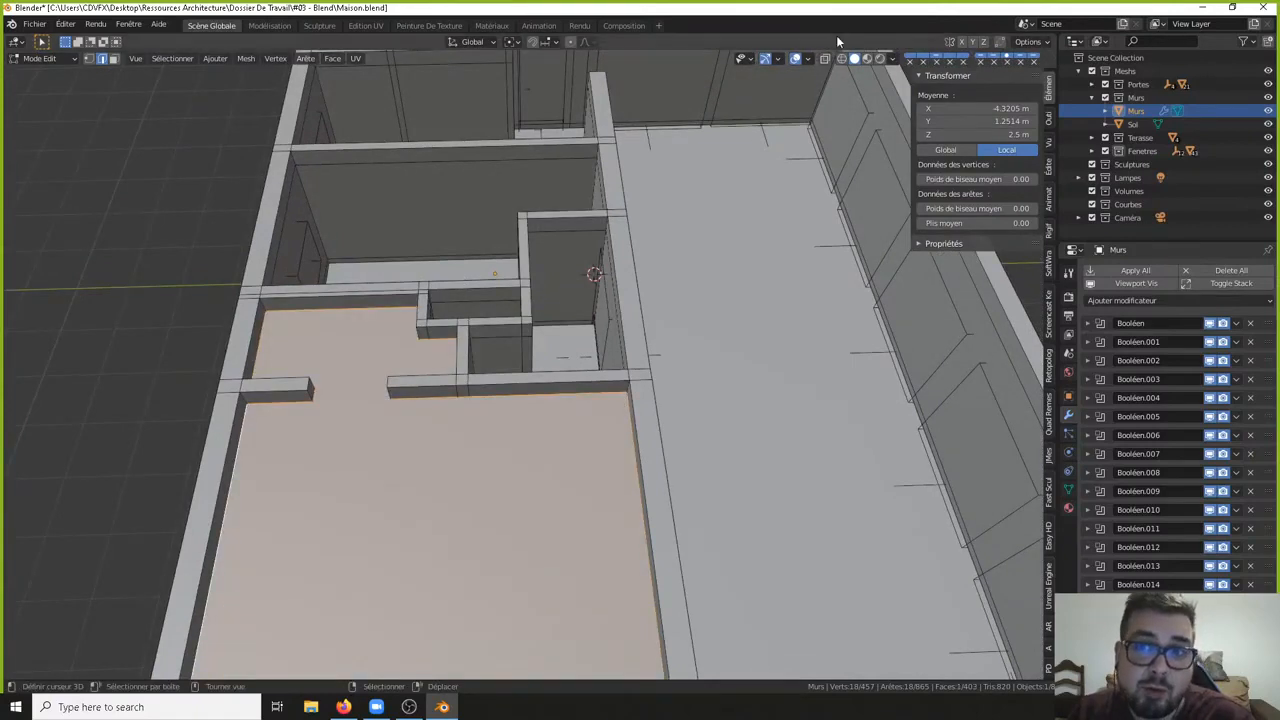
- Turn on the face orientation overlay and examine the new ceiling face from above and below
click(807, 60)
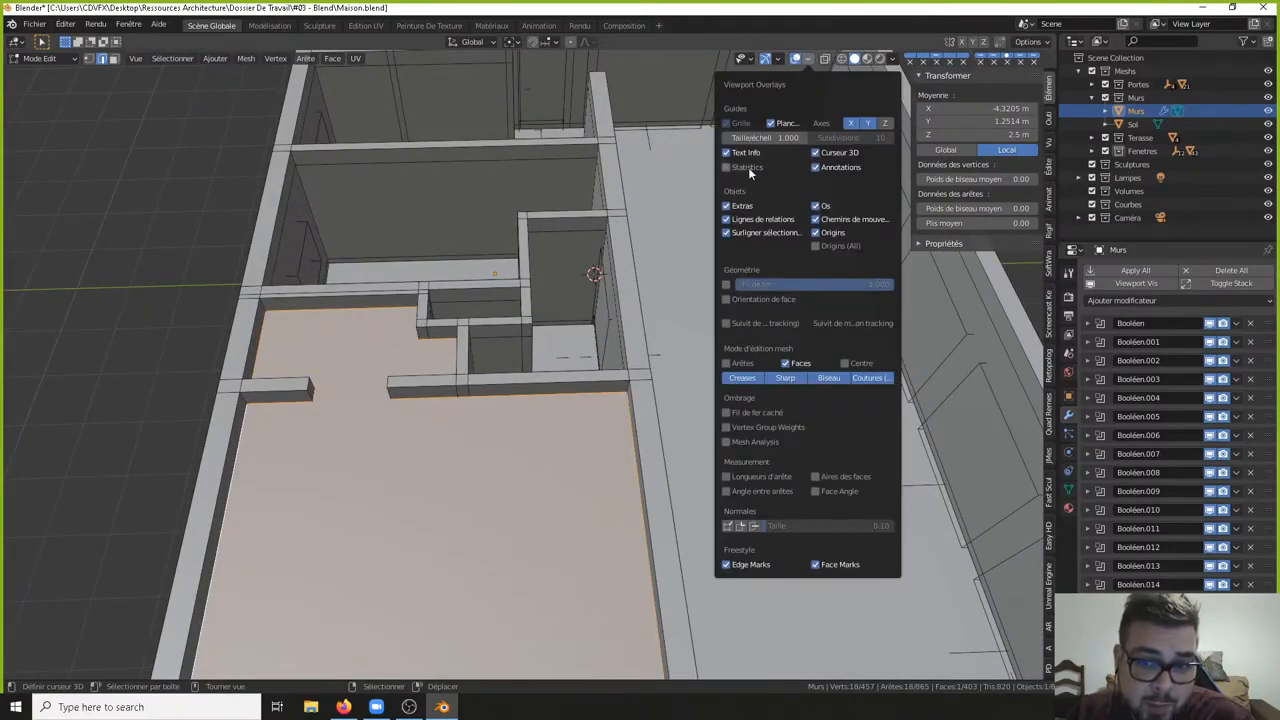
click(726, 299)
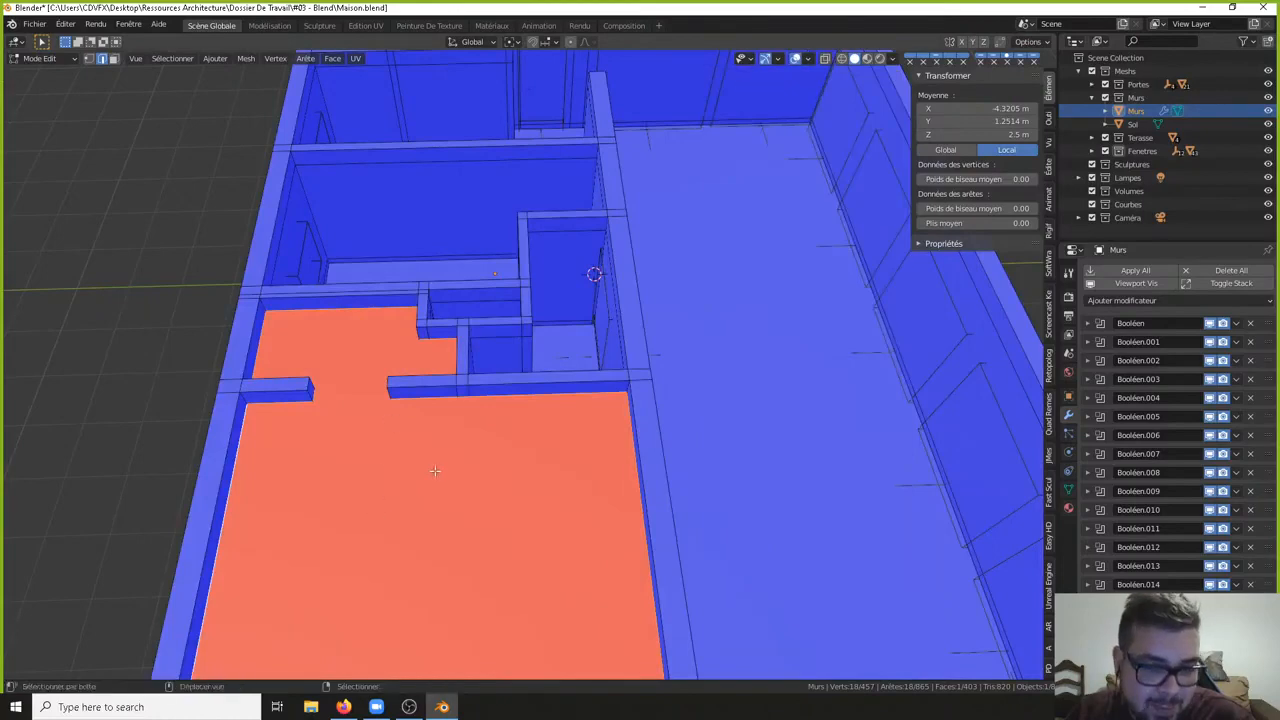
middle_drag(436, 471, 500, 317)
scroll(473, 365, up, 3)
scroll(473, 365, up, 3)
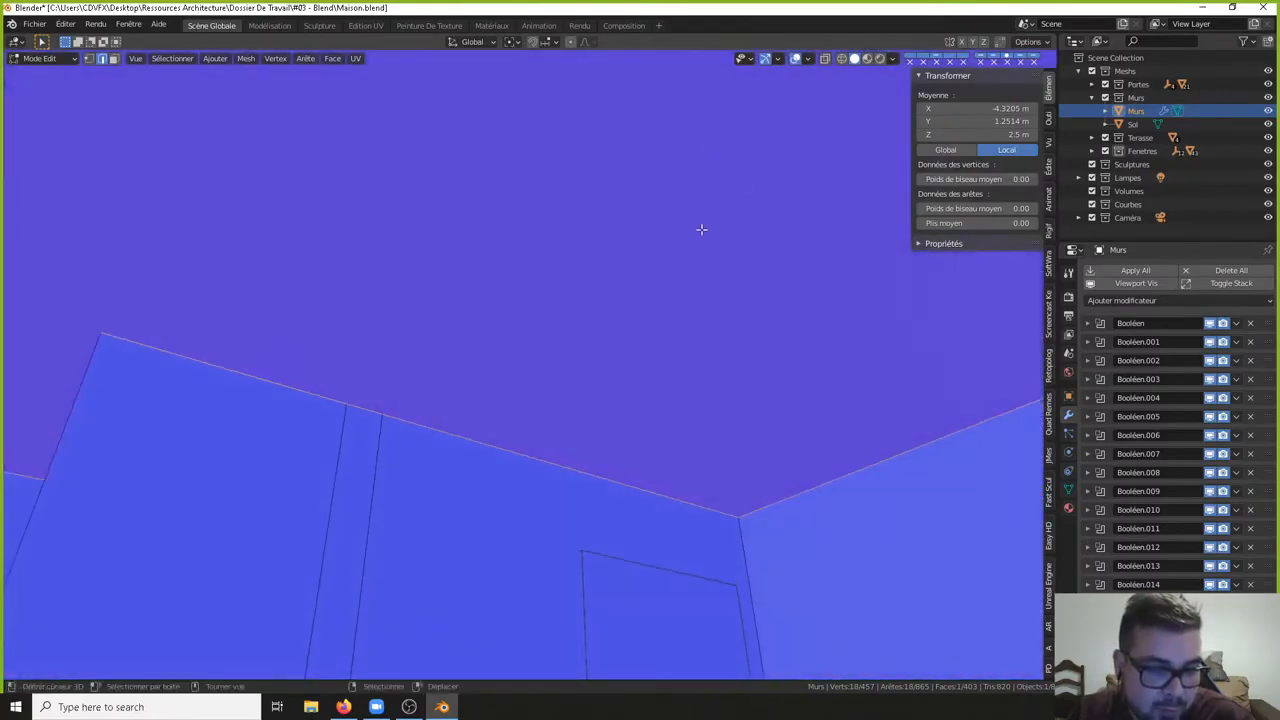
middle_drag(532, 174, 543, 352)
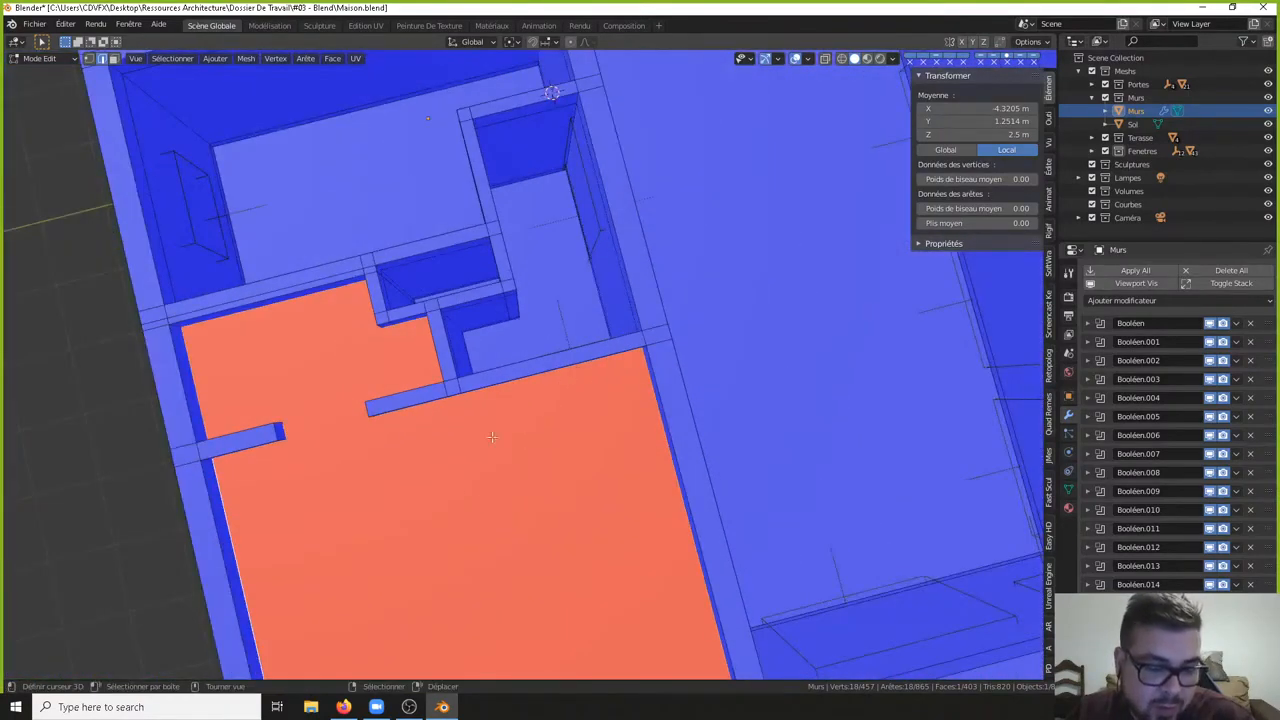
middle_drag(463, 476, 489, 301)
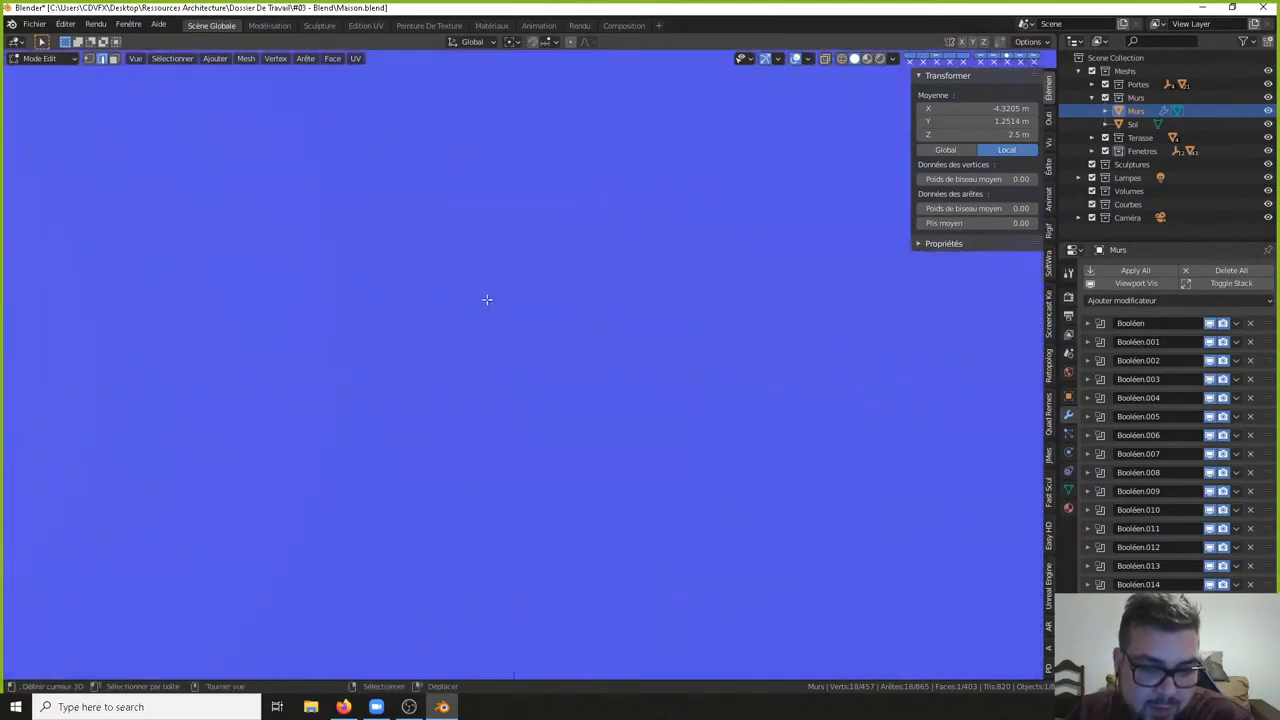
scroll(490, 302, up, 2)
scroll(490, 302, down, 2)
scroll(511, 217, down, 3)
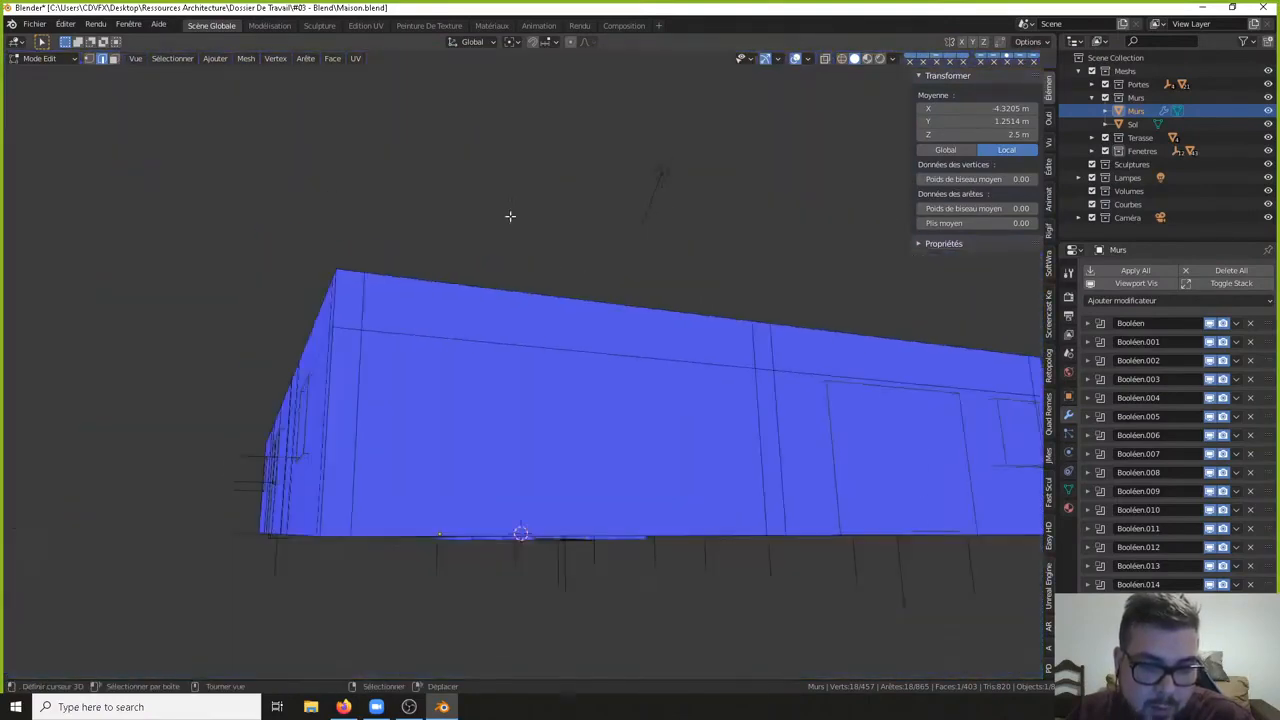
middle_drag(511, 217, 489, 366)
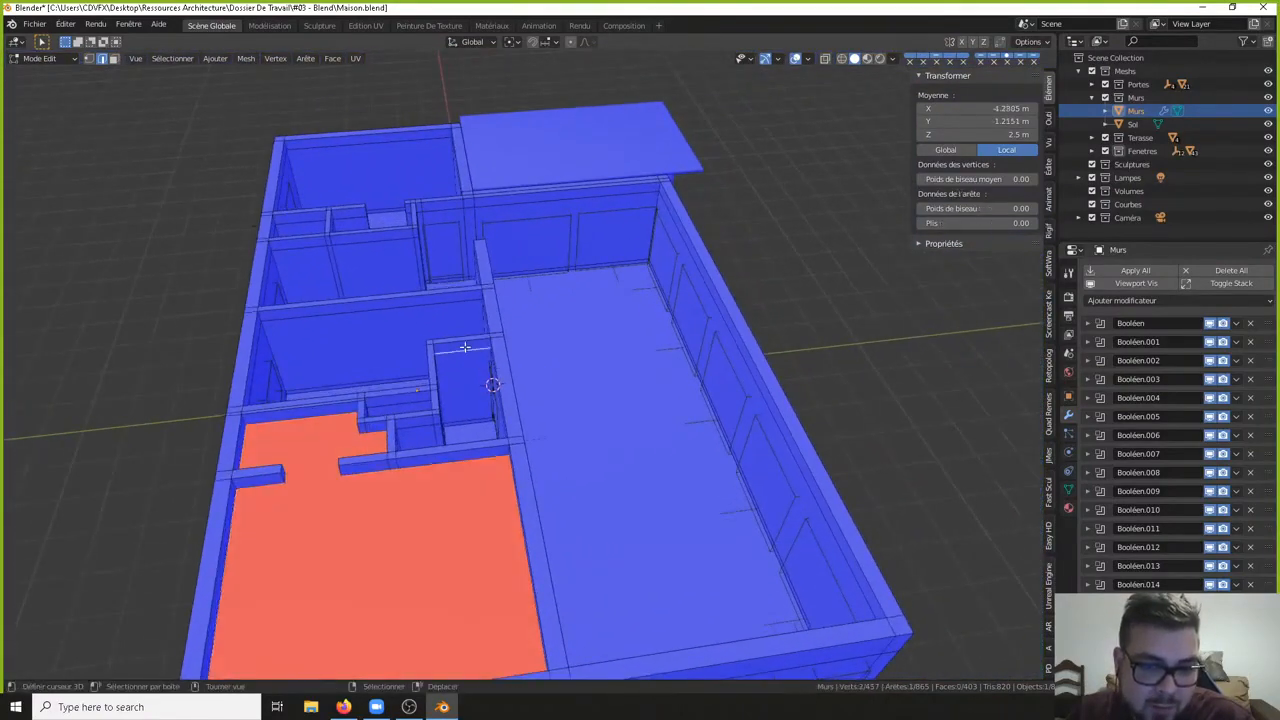
- Fill the ceilings of the narrow room beside the stepped wall and of the small closet, recalculating the closet face's normals
shift+click(465, 347)
key(f)
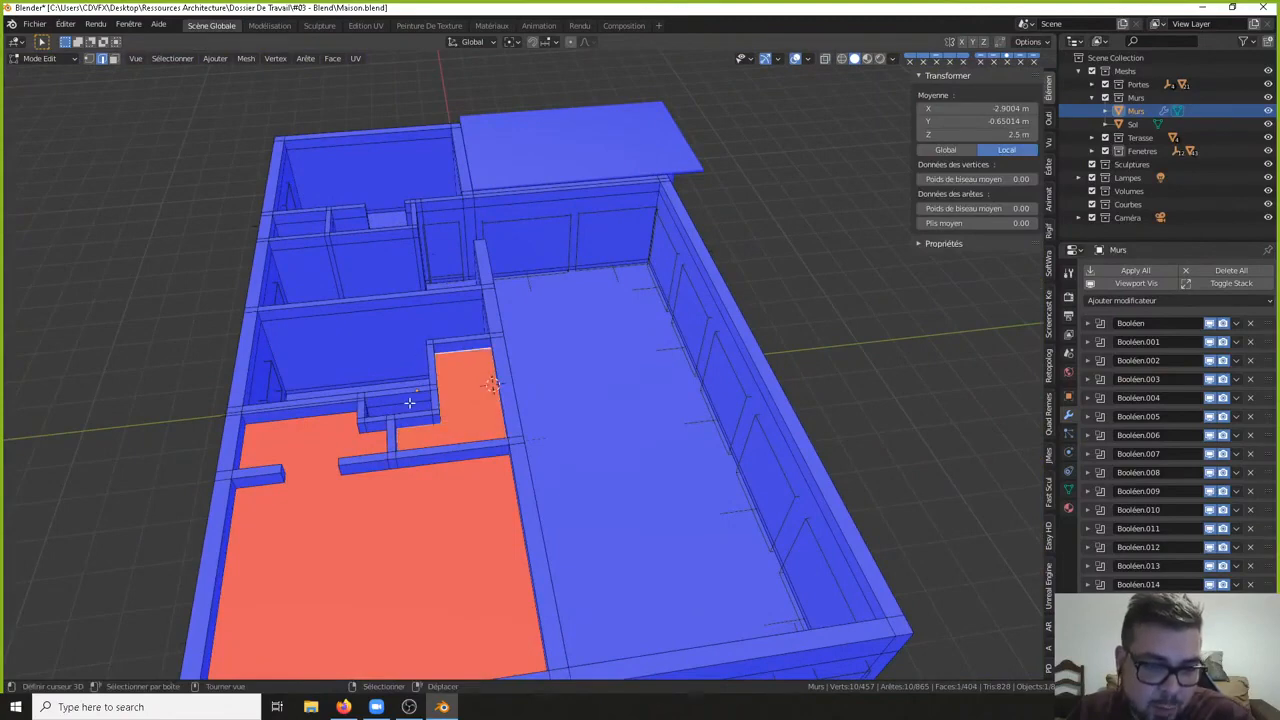
alt+right_click(409, 399)
key(f)
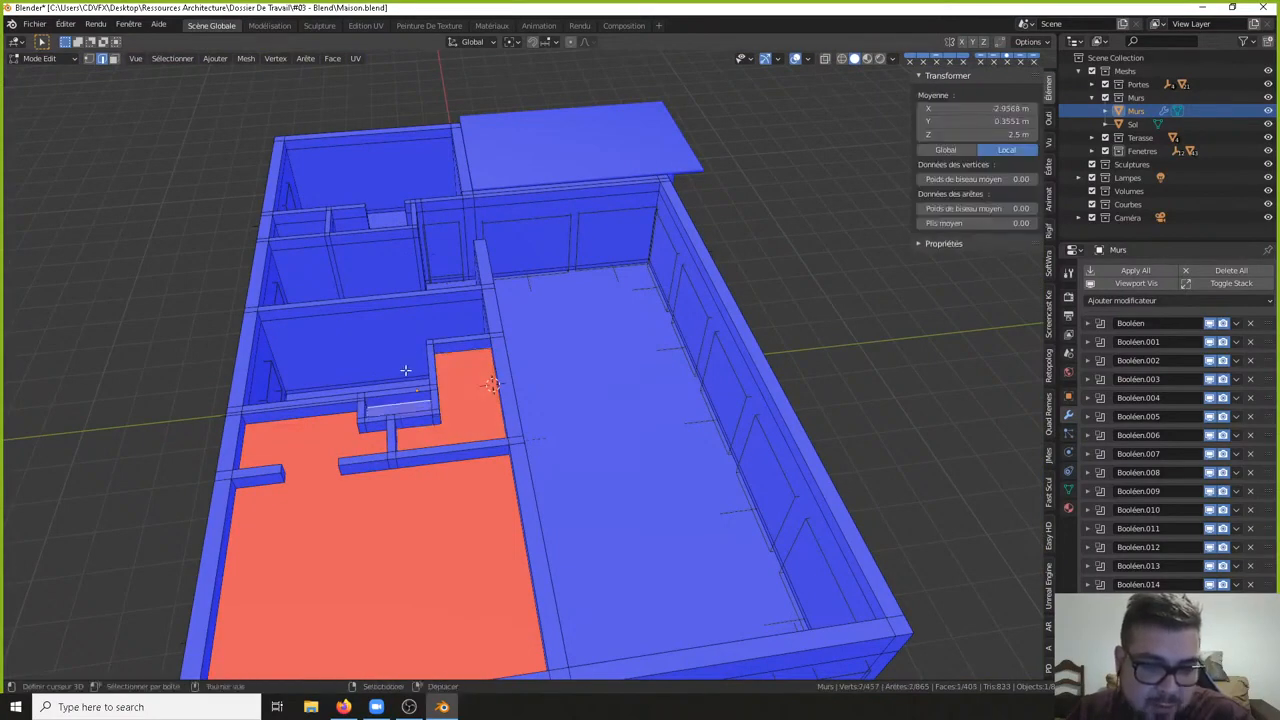
middle_drag(405, 370, 441, 409)
key(shift+n)
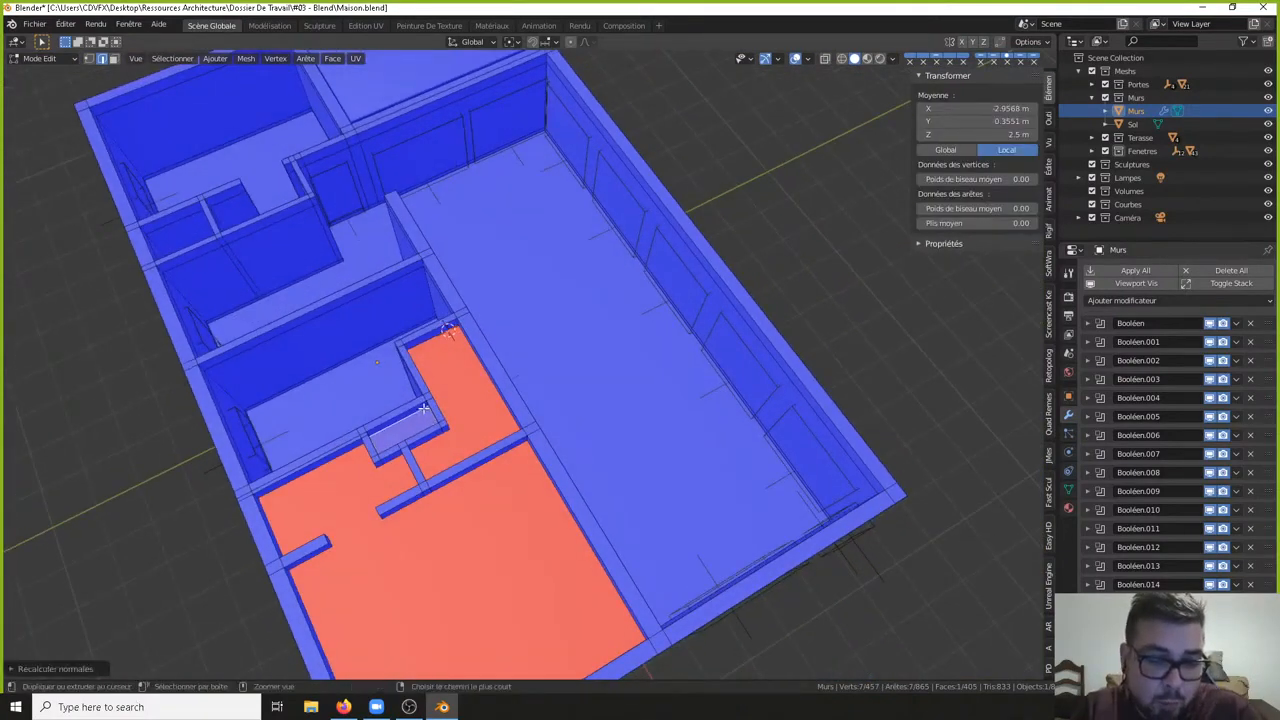
- Fill the ceilings of the central room and of the large living area with its adjoining hallway
middle_drag(424, 408, 488, 408)
shift+click(423, 330)
shift+click(392, 324)
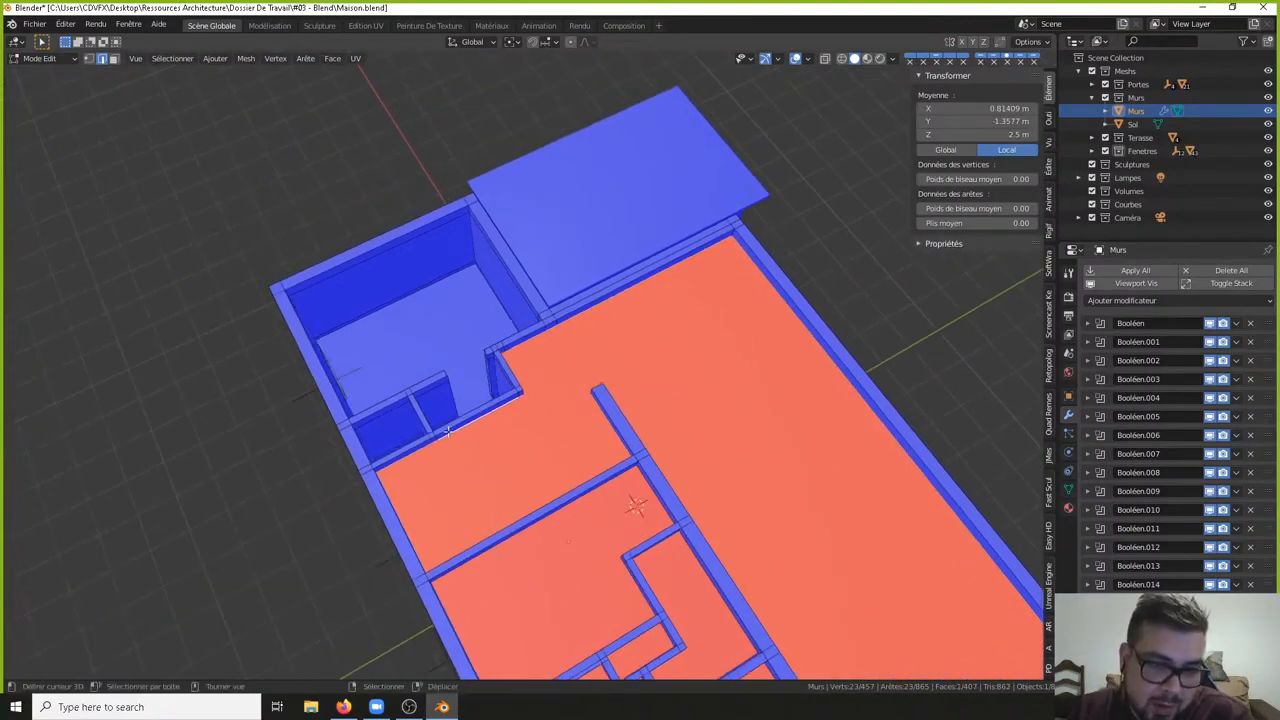
- Fill the ceiling of the small room in the right-hand partition, recalculate its normals, and fill the ceiling of the adjoining end bedroom
alt+click(387, 421)
key(f)
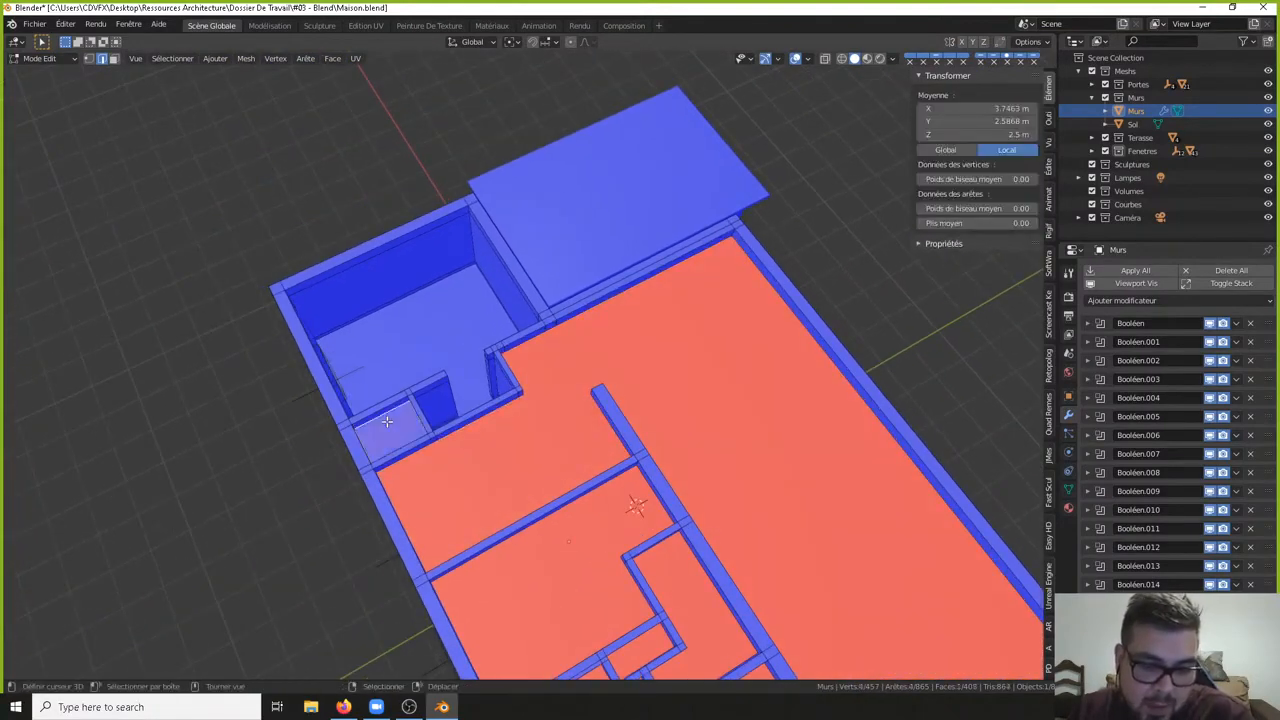
key(shift+n)
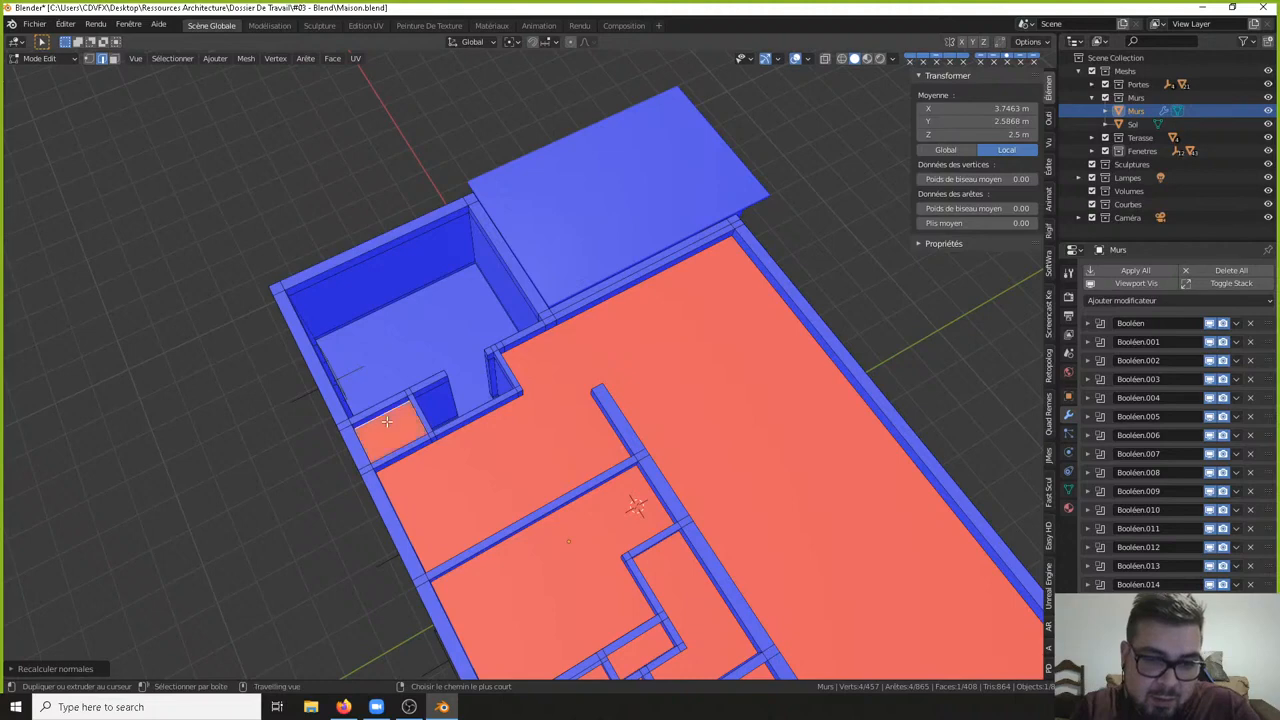
alt+click(437, 389)
key(f)
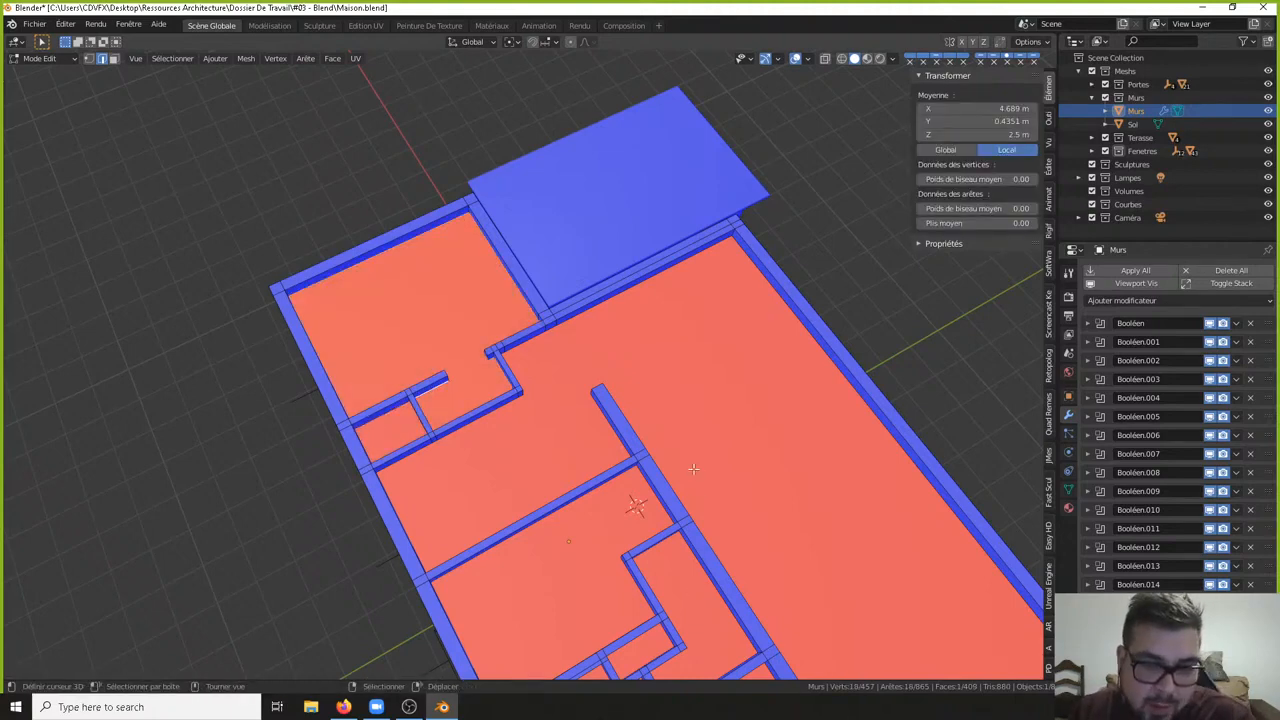
- Examine the finished ceiling faces from above in both modes, and inspect the living room's ceiling and door from inside
middle_drag(693, 468, 615, 402)
key(Tab)
key(Tab)
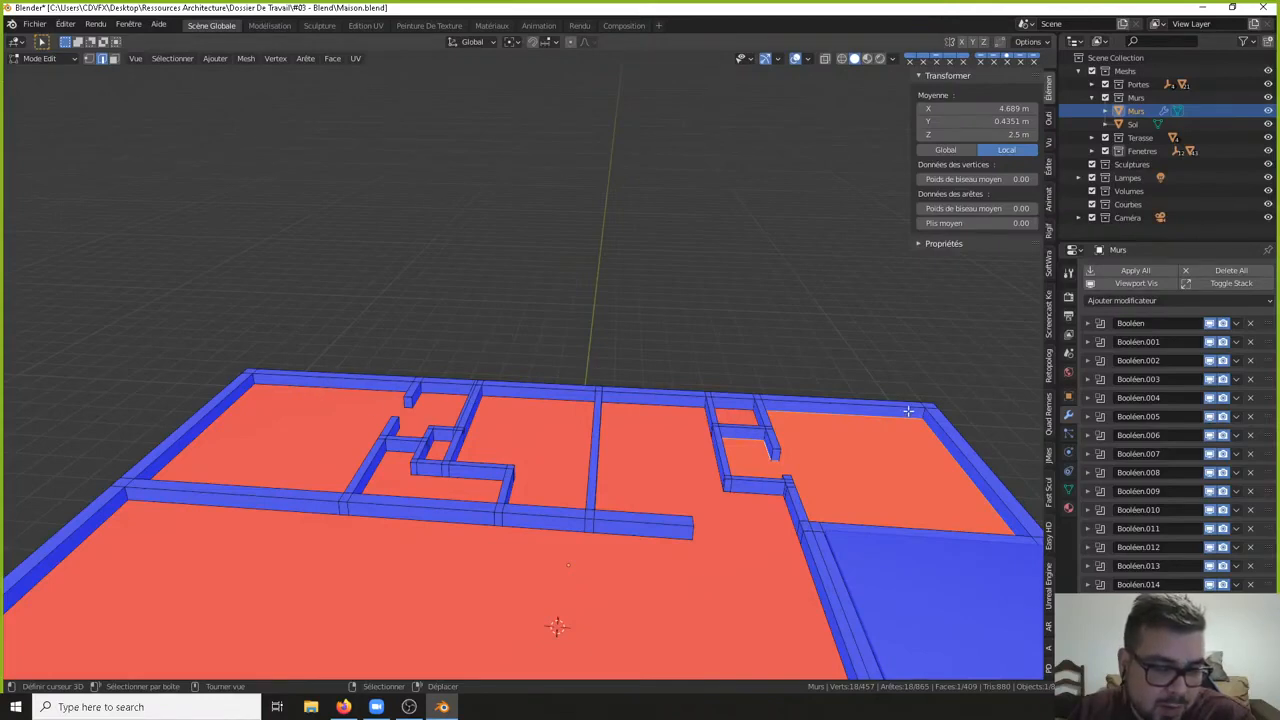
key(Tab)
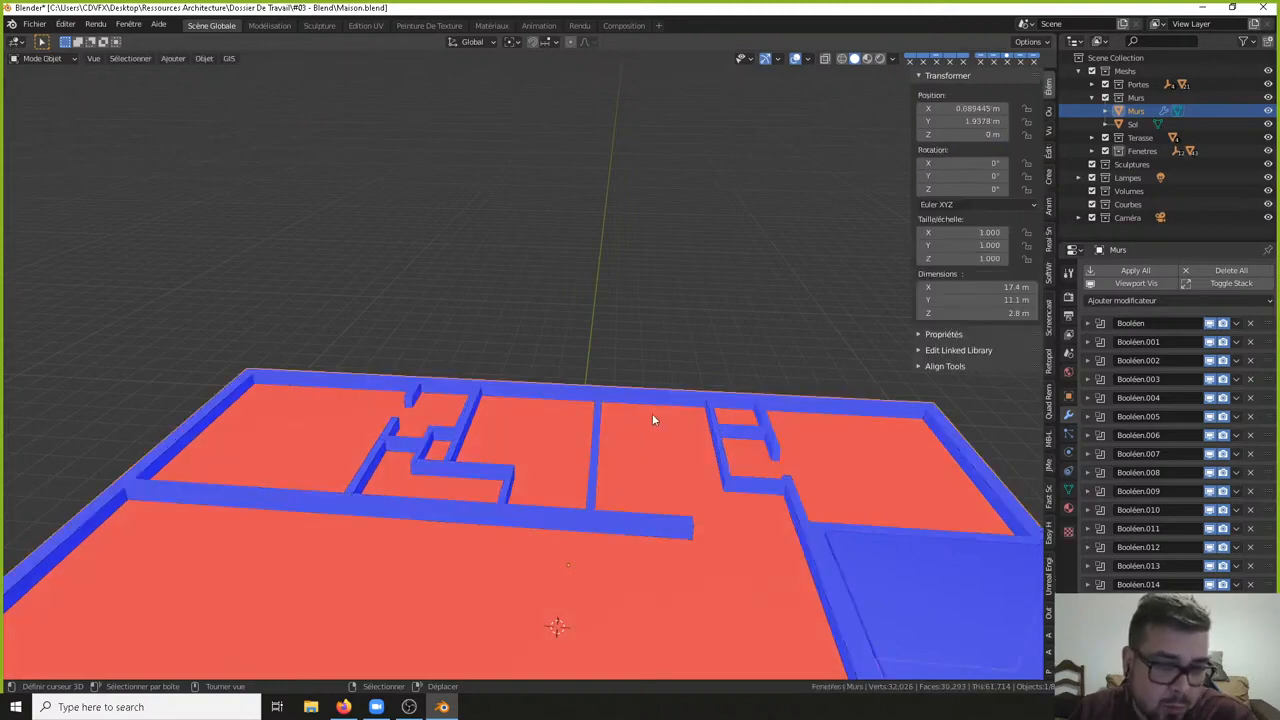
middle_drag(449, 486, 631, 386)
key(Tab)
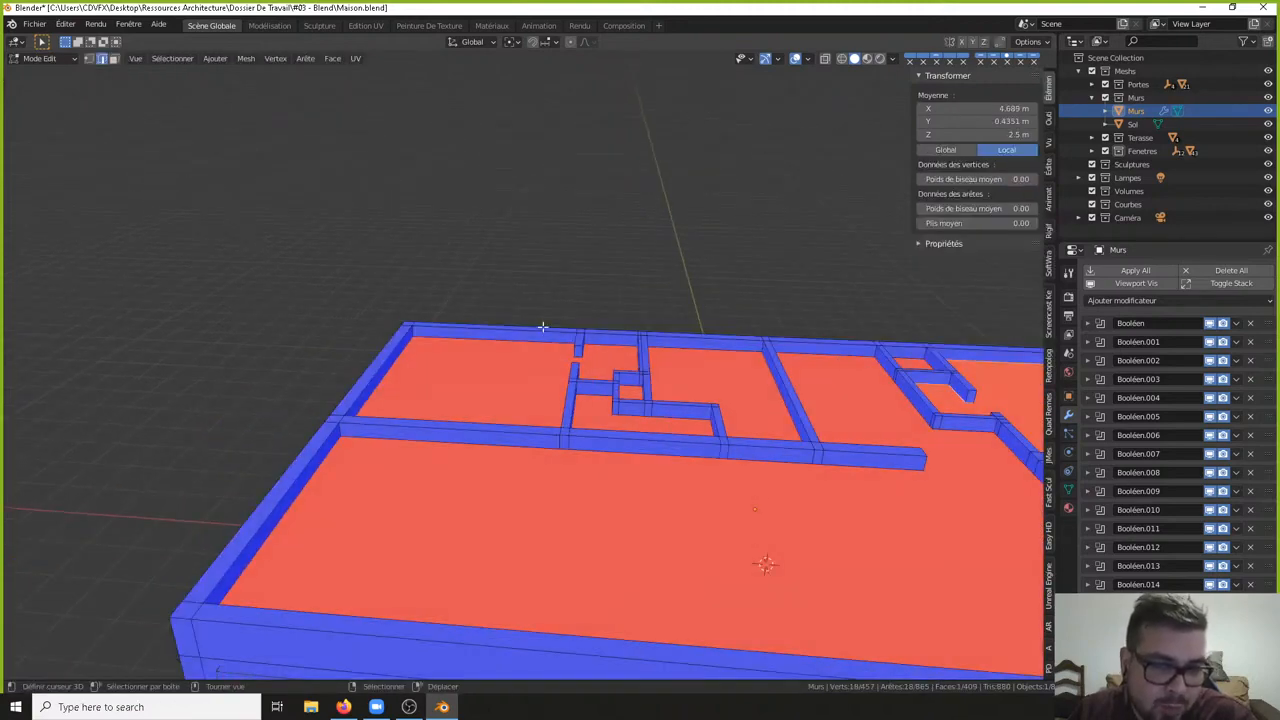
key(Tab)
middle_drag(666, 460, 637, 353)
scroll(558, 358, up, 2)
shift+middle_drag(582, 288, 632, 272)
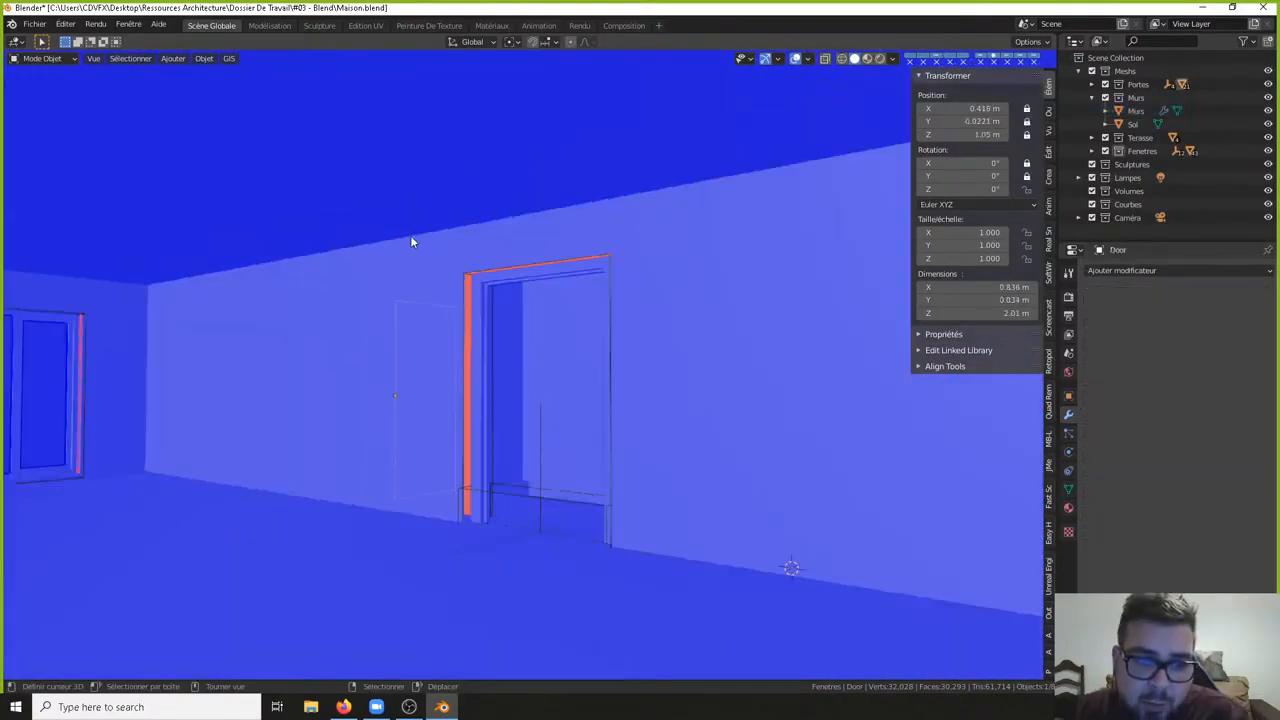
scroll(420, 297, down, 2)
scroll(420, 302, down, 3)
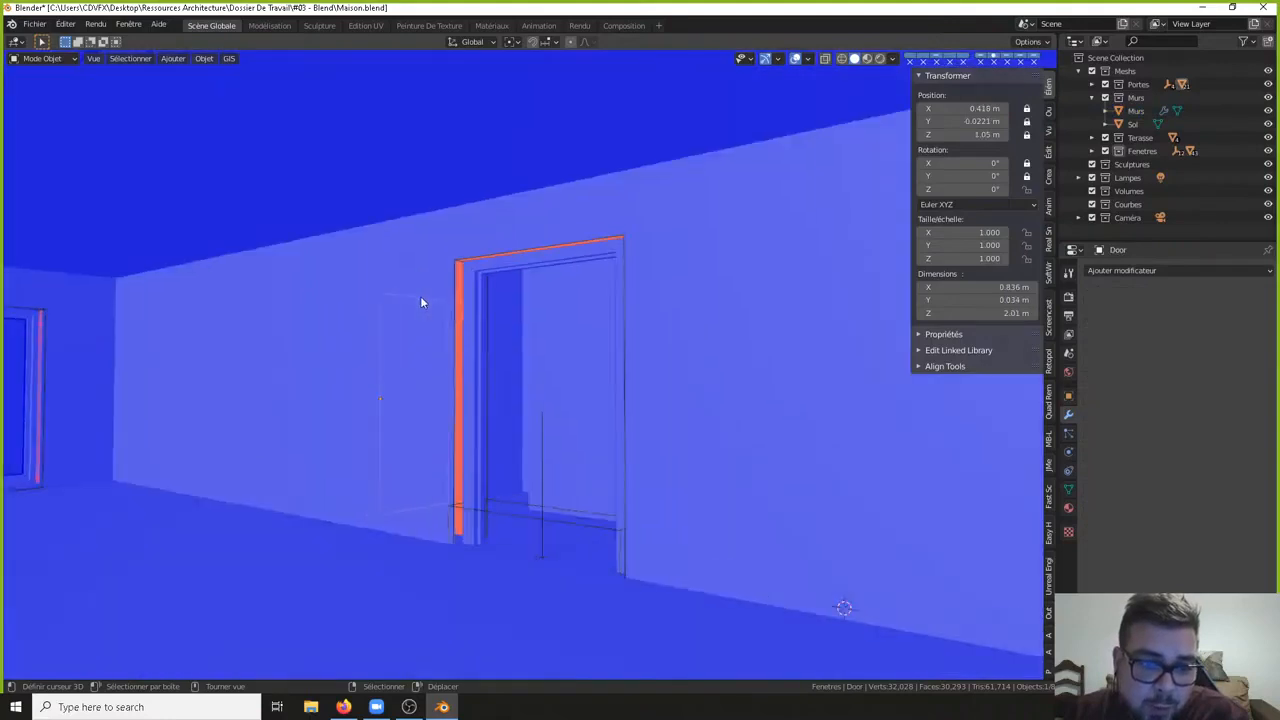
- Deselect the door and preview the living room in rendered shading with the face orientation overlay turned off
middle_drag(420, 302, 367, 304)
key(a)
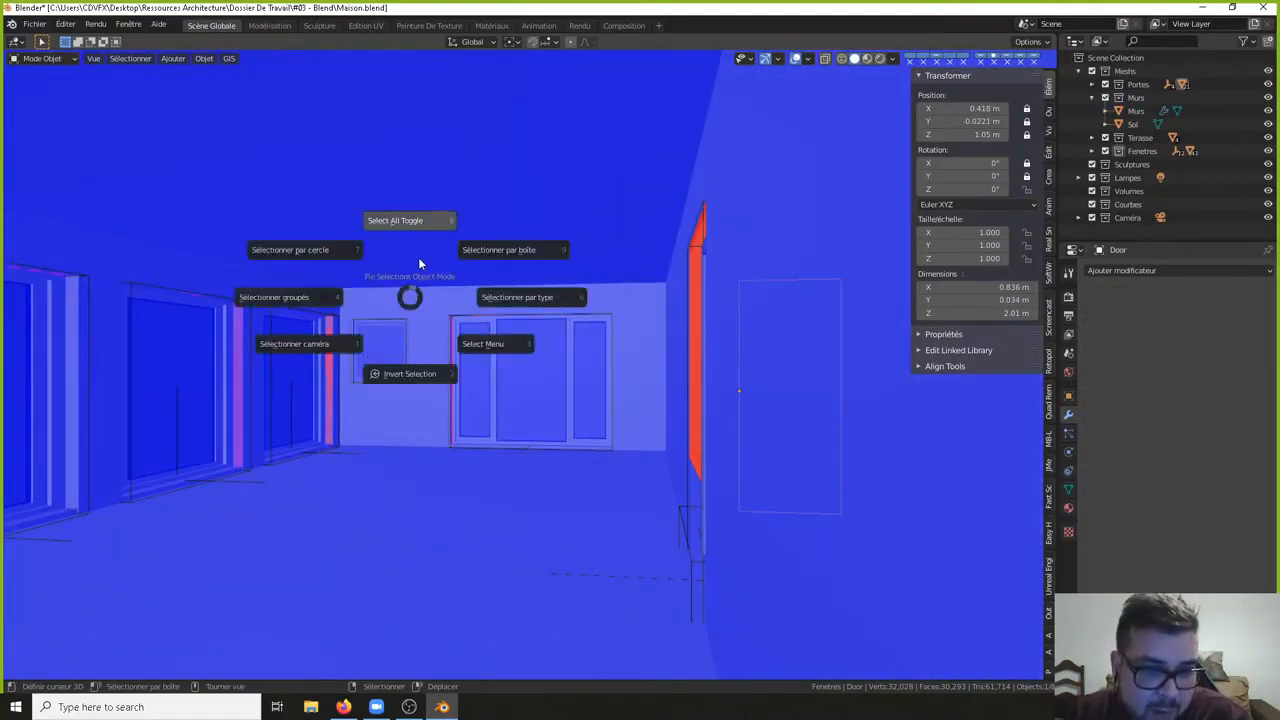
click(420, 229)
shift+middle_drag(386, 240, 625, 301)
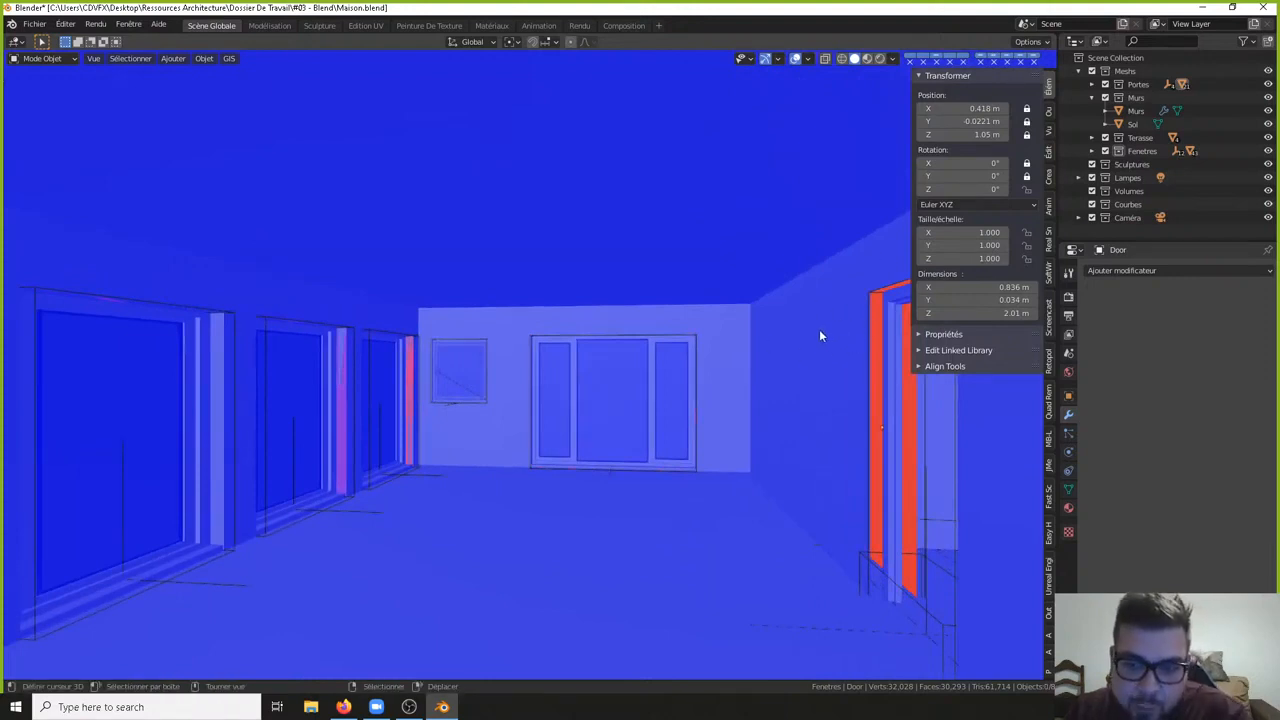
shift+middle_drag(470, 355, 482, 350)
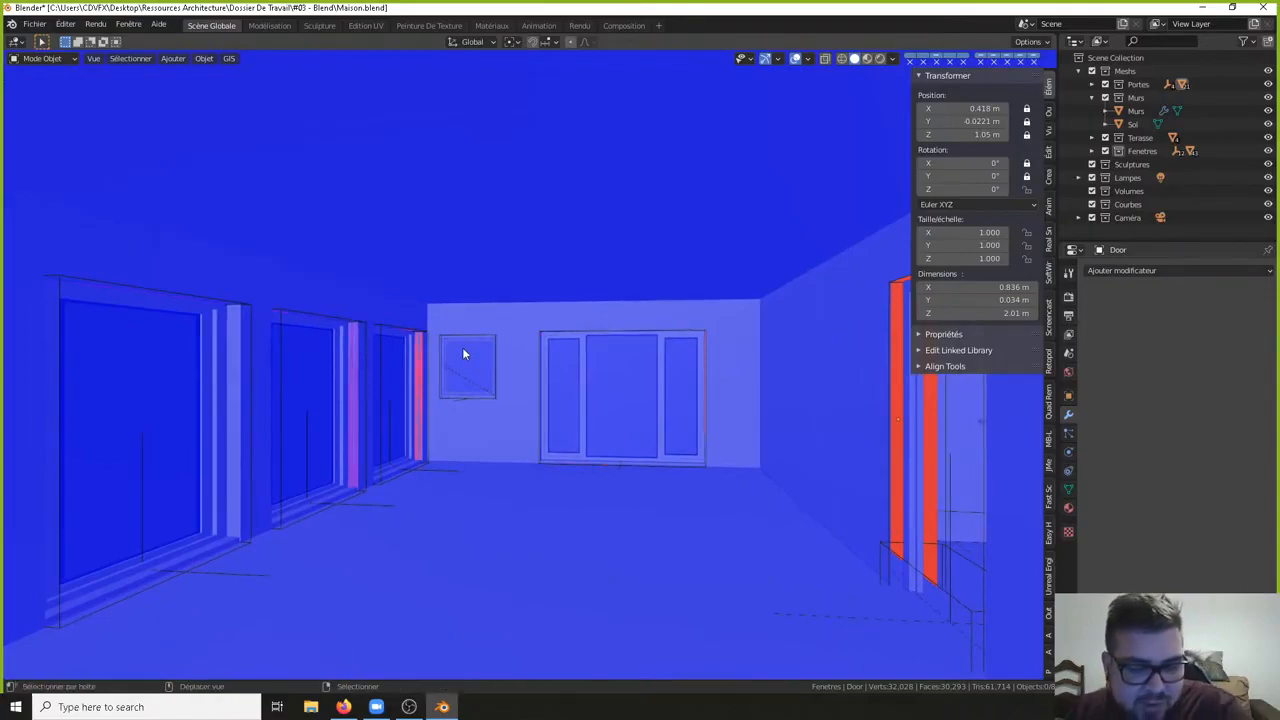
click(880, 59)
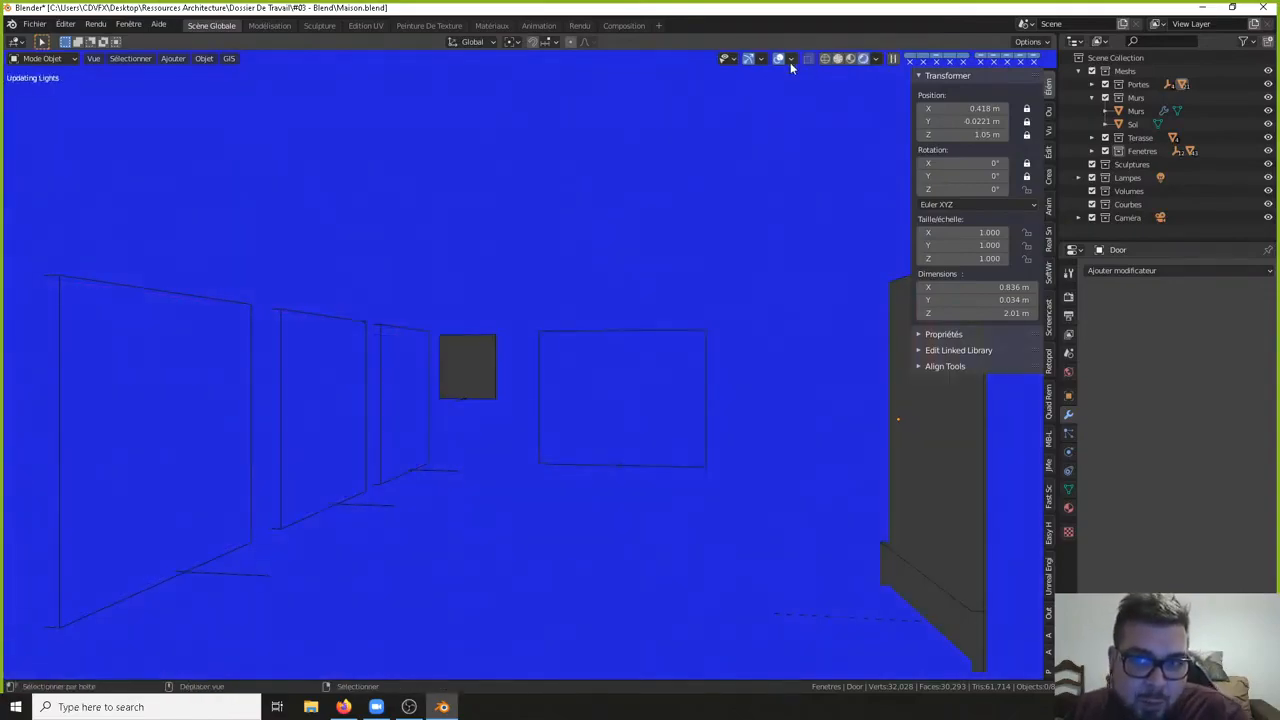
click(790, 62)
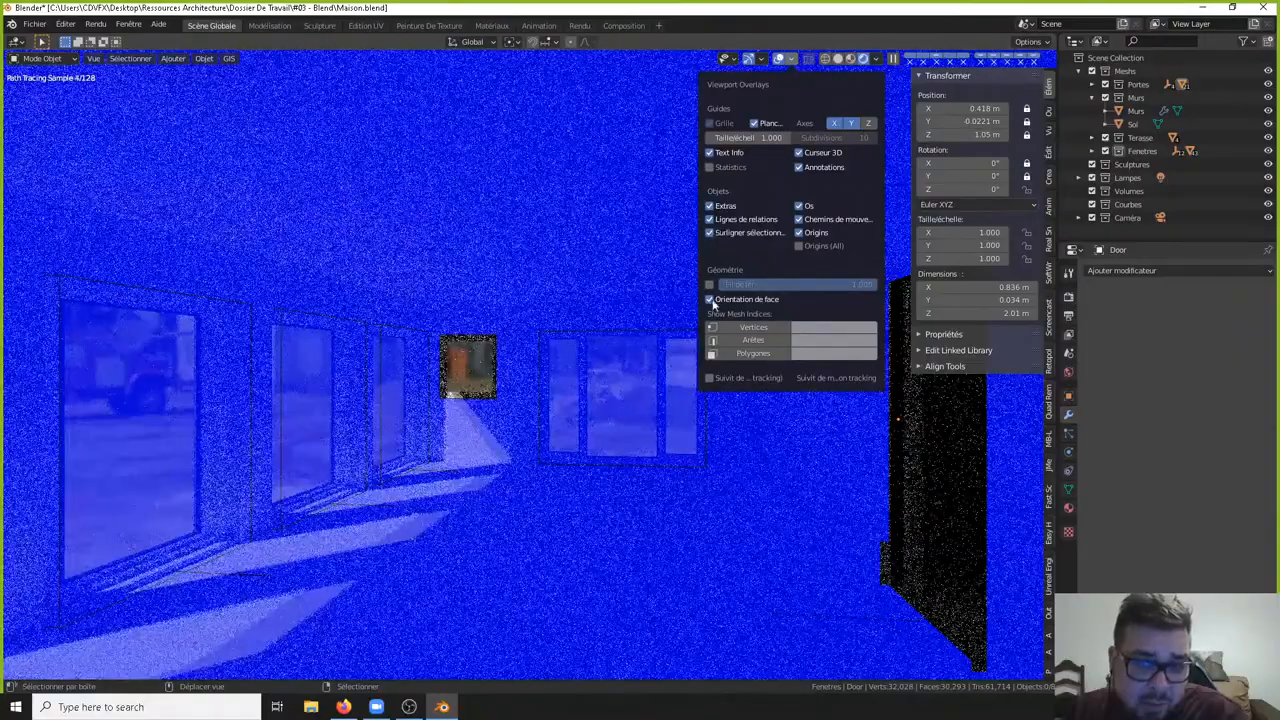
click(710, 299)
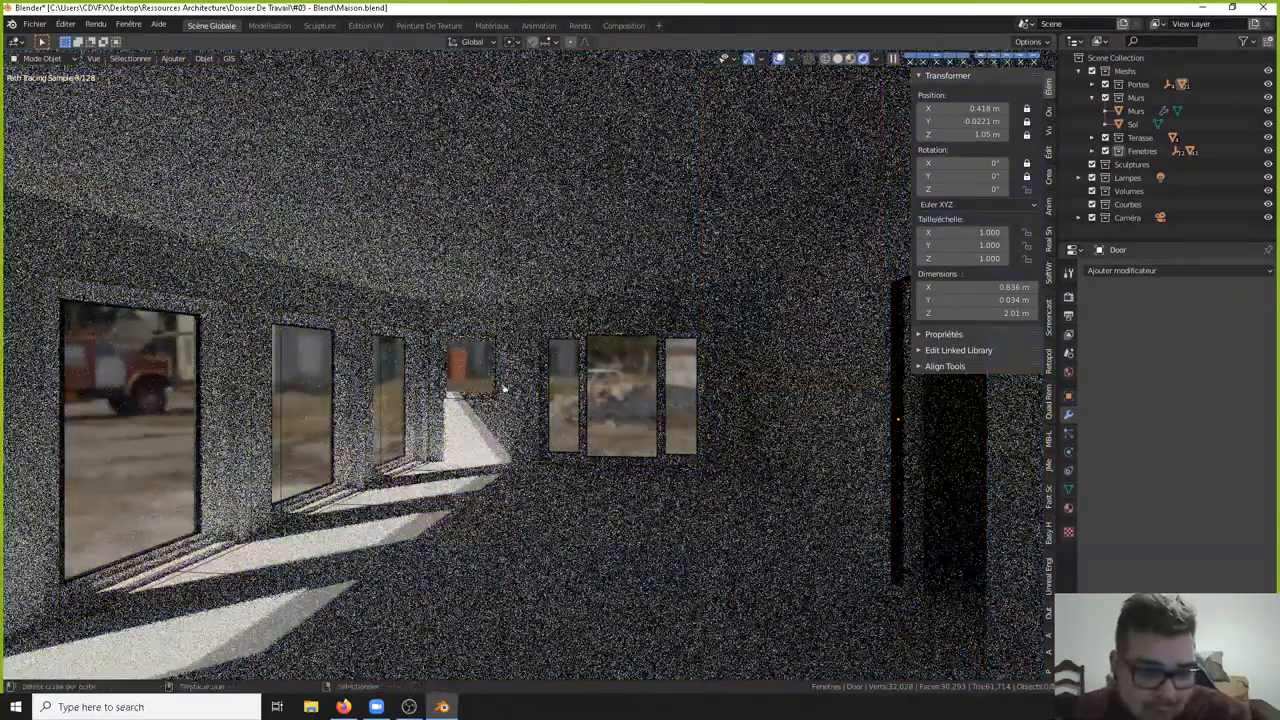
middle_drag(505, 388, 242, 383)
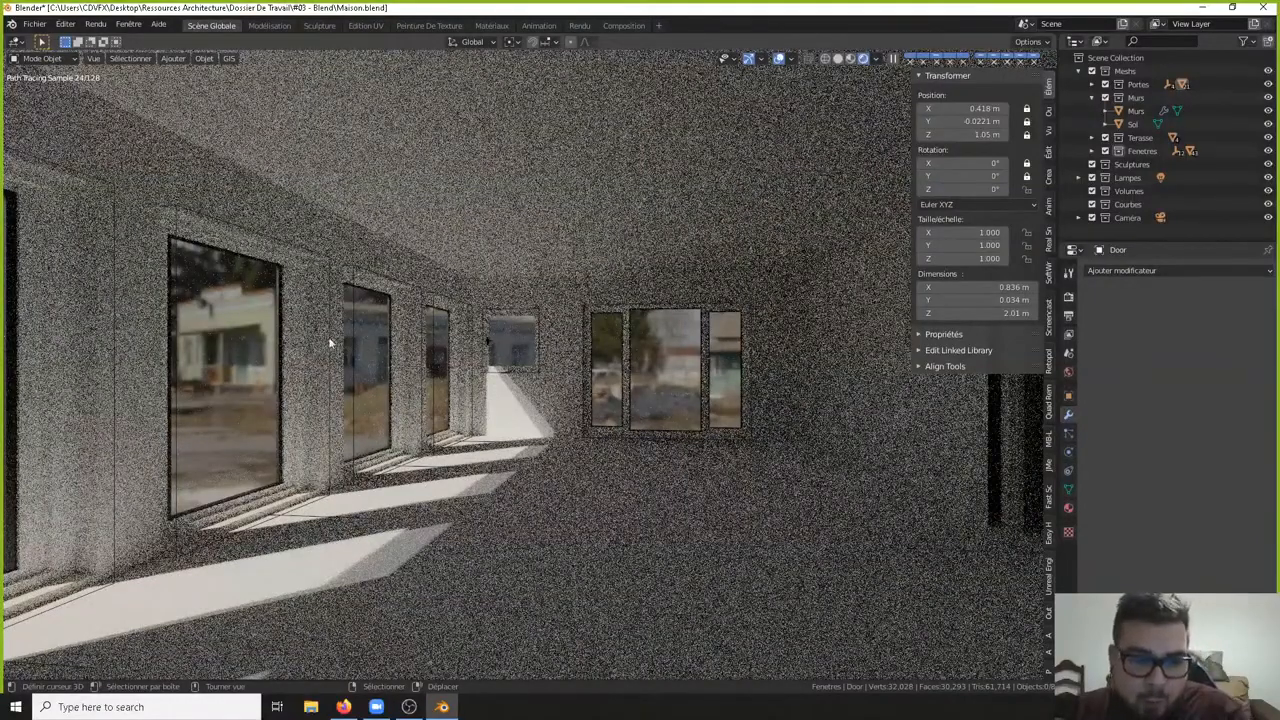
- Delete the unused BSDF guidé (Principled) node from the PVC.002 material of the large living-room window
click(235, 340)
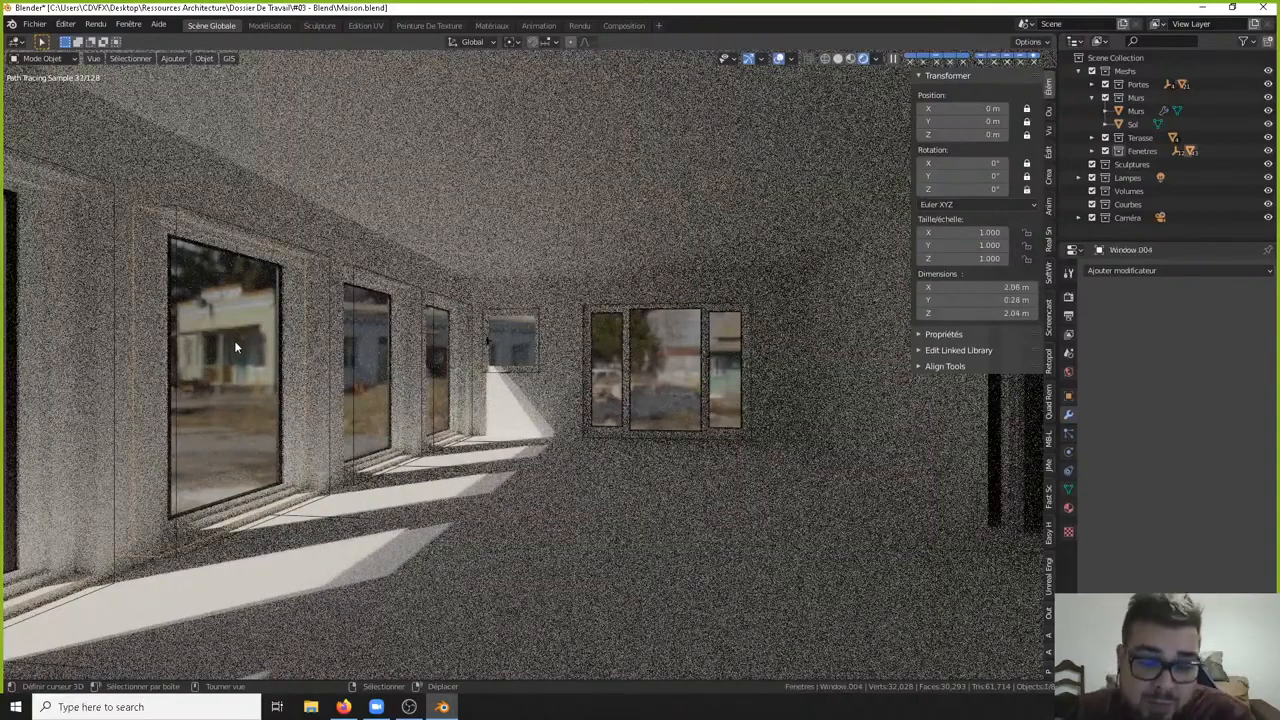
click(491, 26)
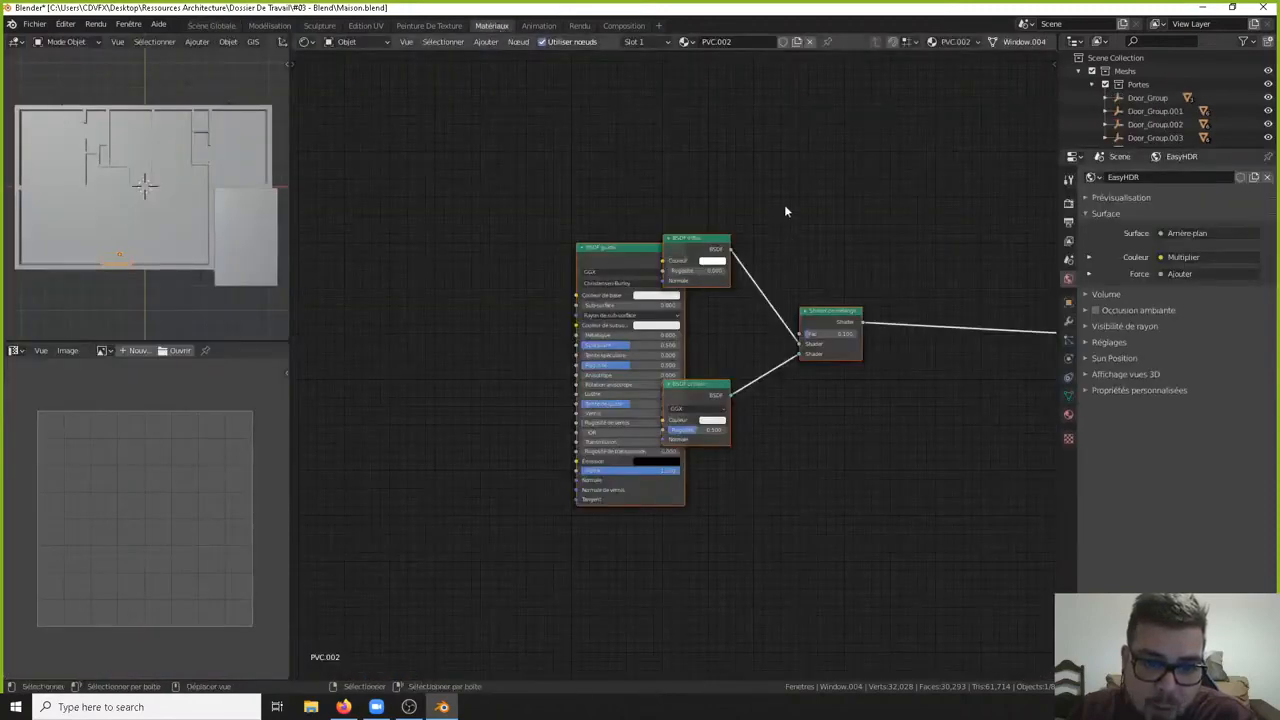
click(620, 252)
key(x)
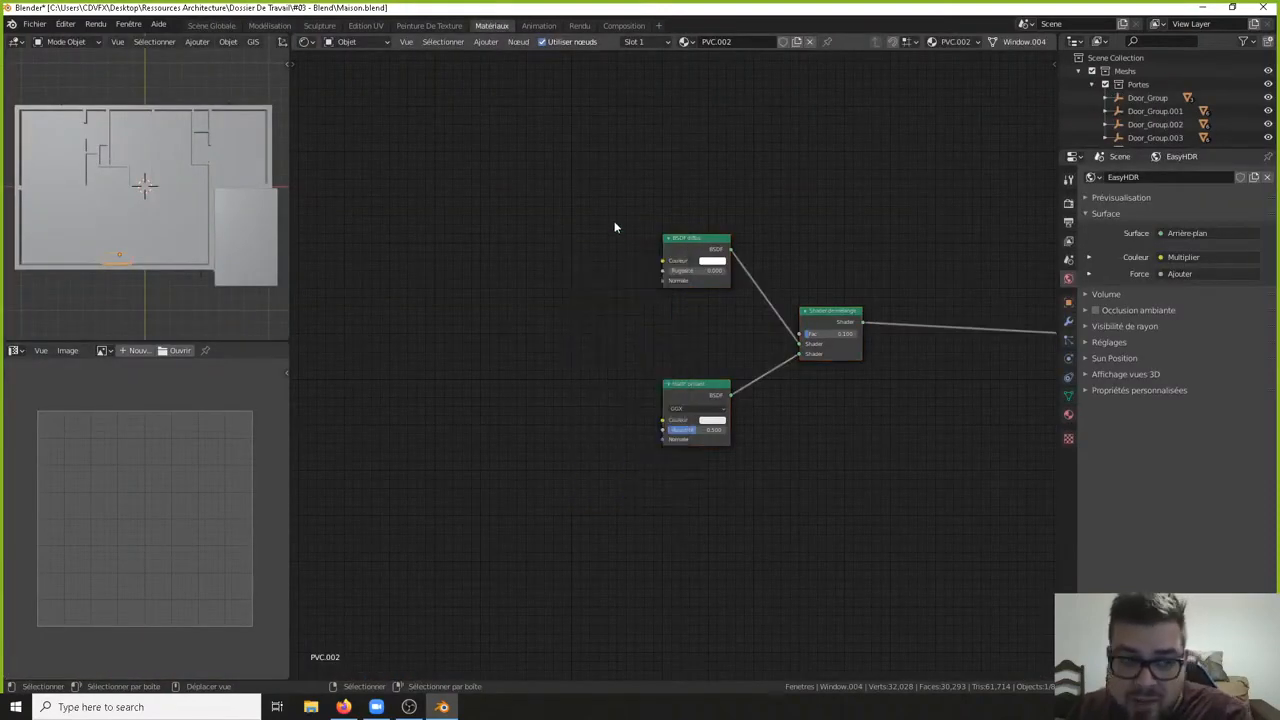
- Clear all nodes except the material output from the same window's Glass.002 material
middle_drag(96, 209, 110, 90)
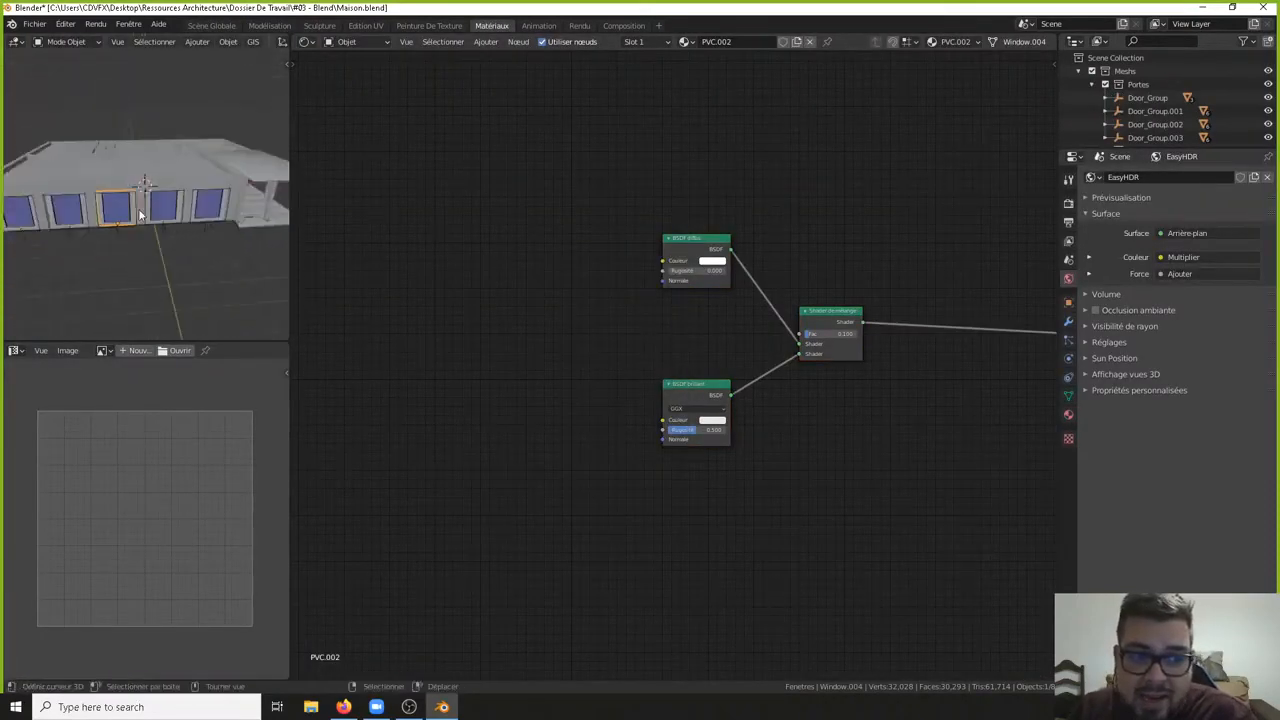
scroll(110, 220, up, 3)
click(83, 229)
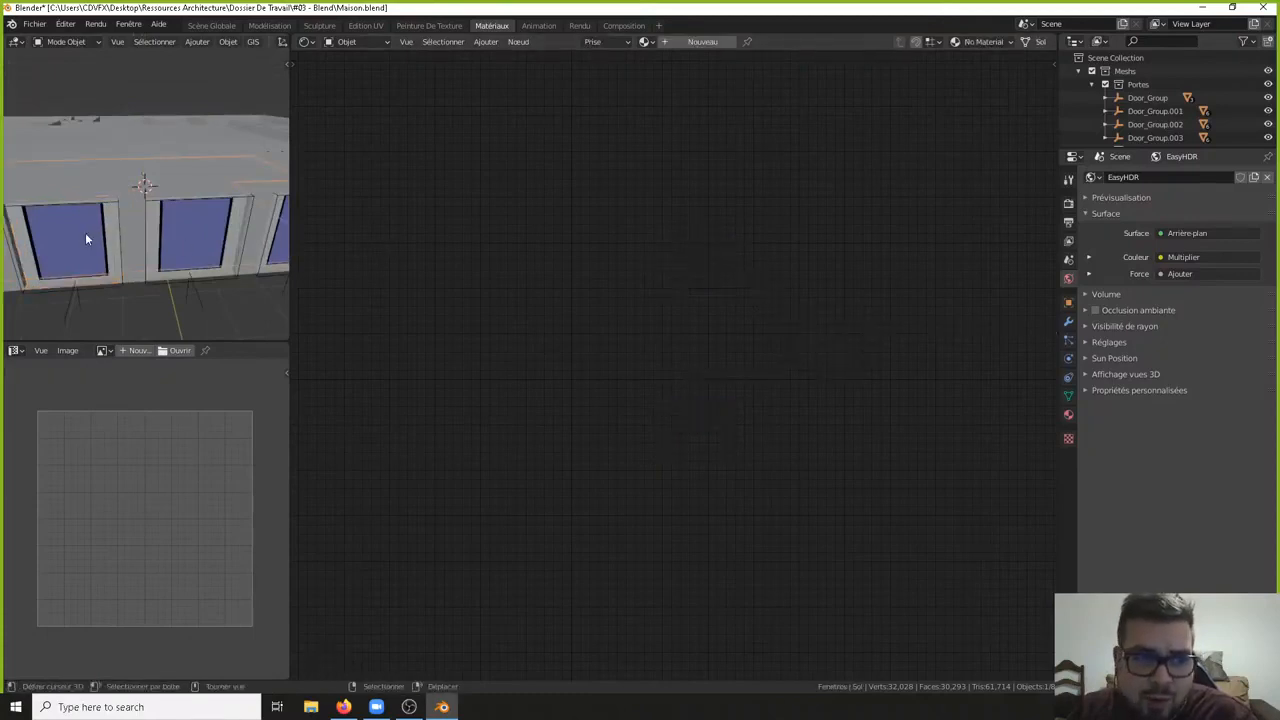
click(85, 238)
click(1068, 414)
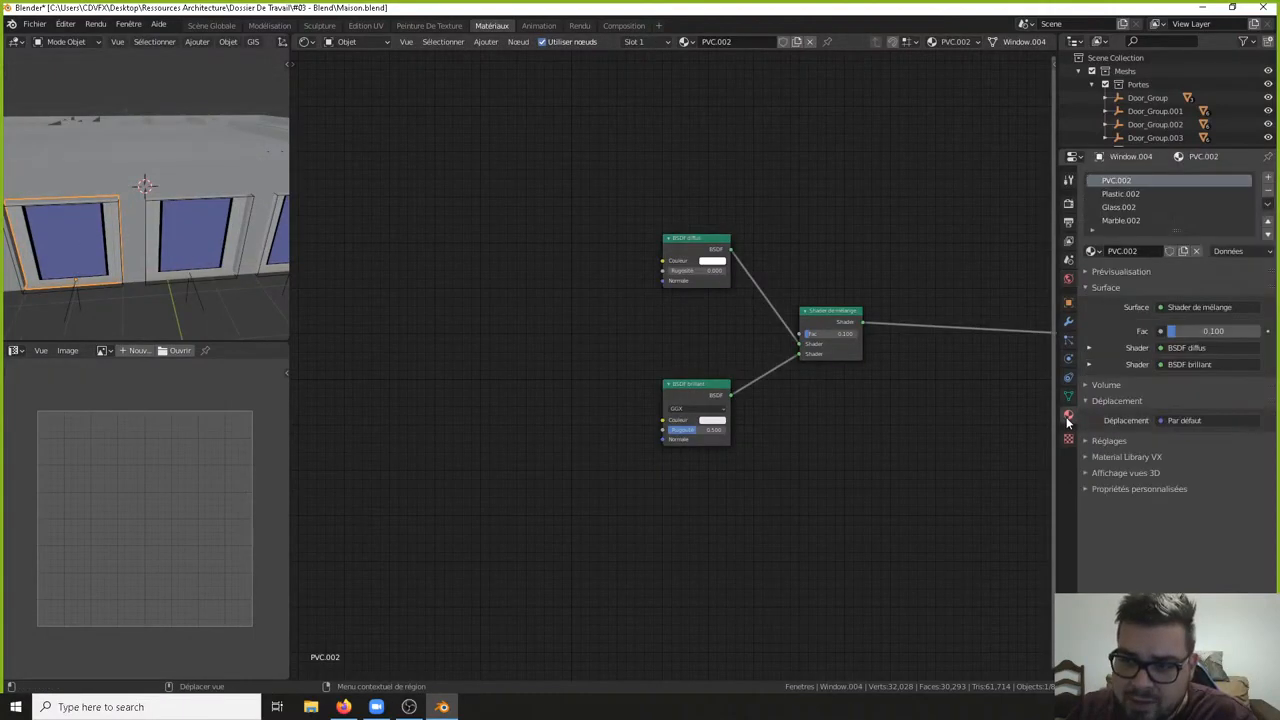
click(1128, 210)
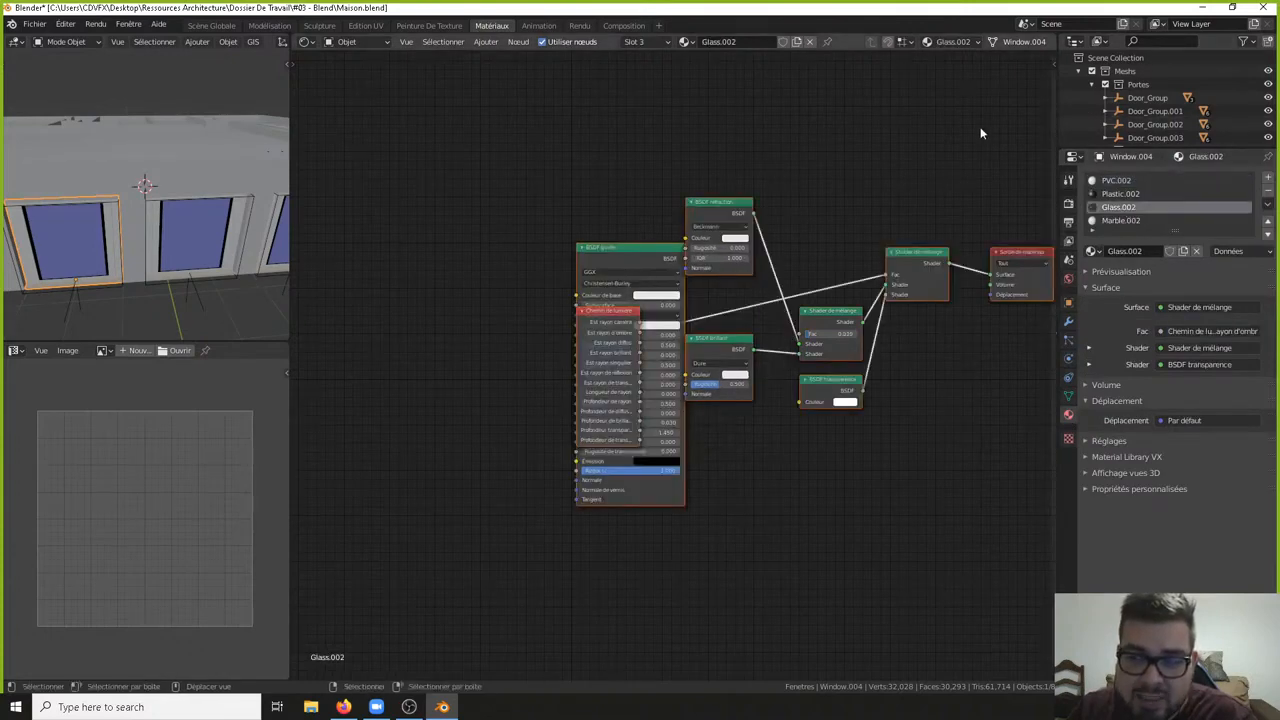
middle_drag(889, 230, 737, 257)
drag(742, 134, 418, 582)
key(x)
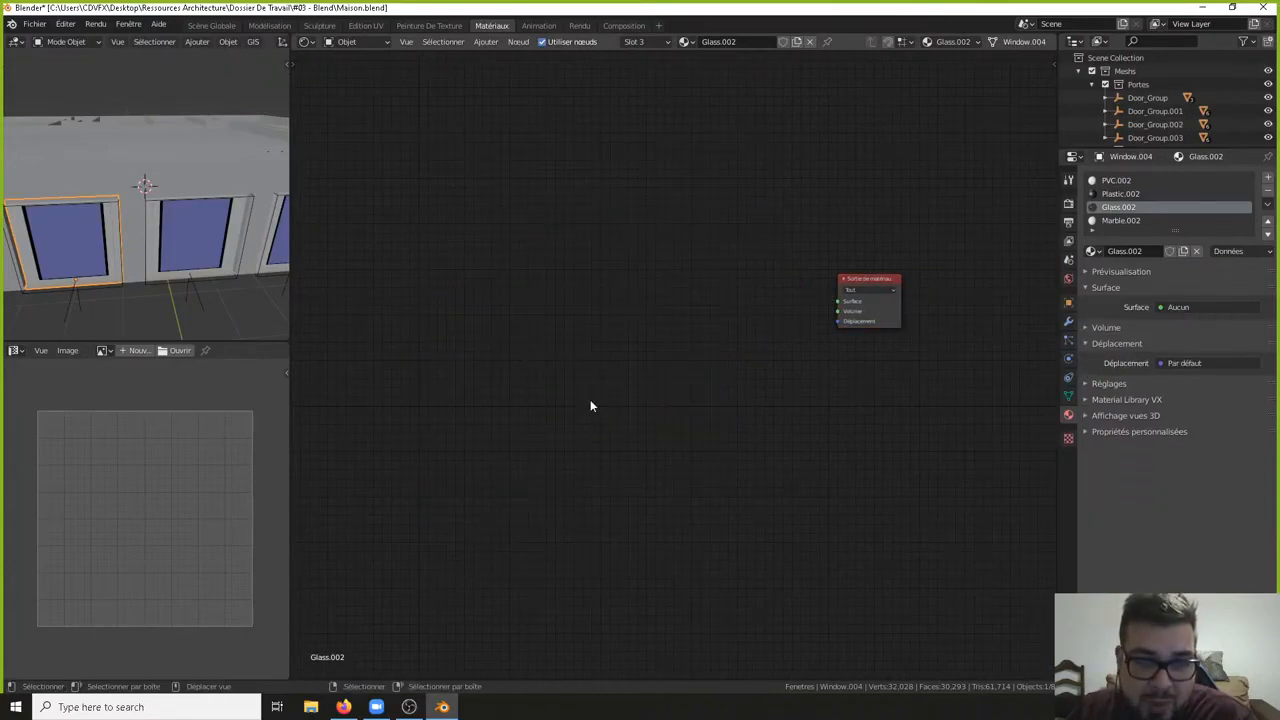
- Add a Shader de mélange (Mix Shader) to Glass.002 and connect it to the material output's Surface
shift+middle_drag(798, 234, 681, 290)
key(shift+a)
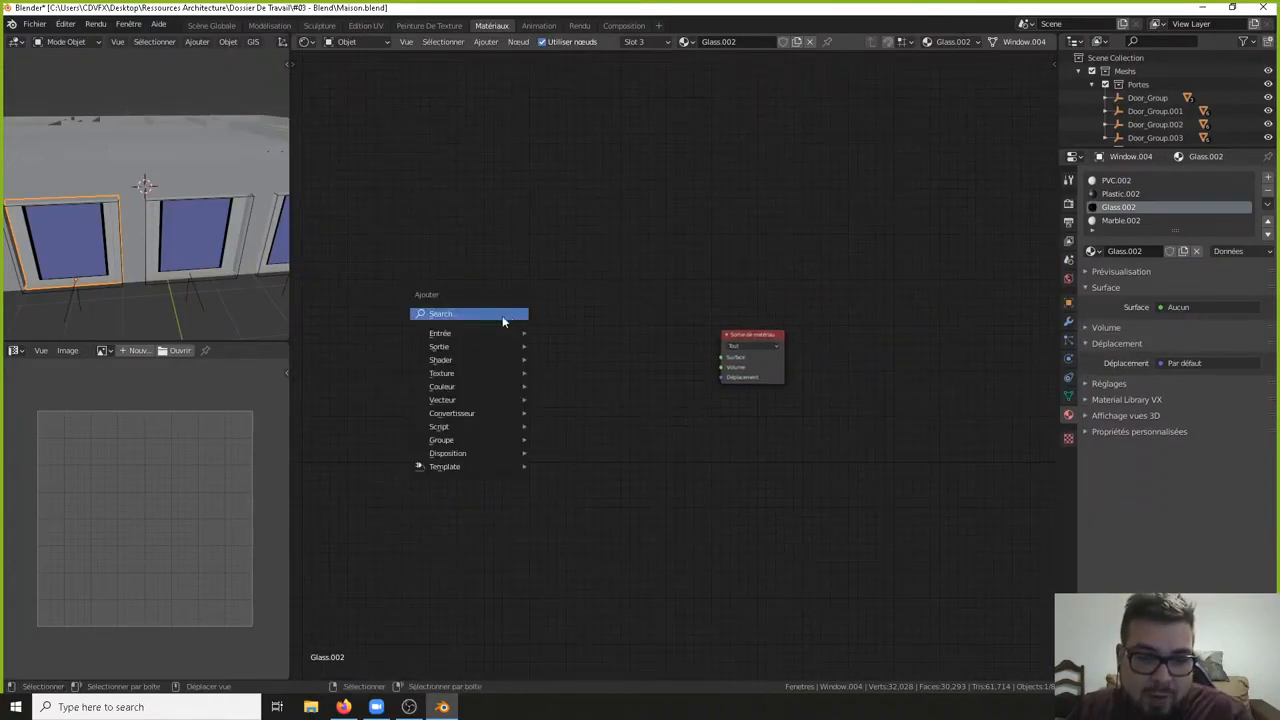
mouse_move(470, 359)
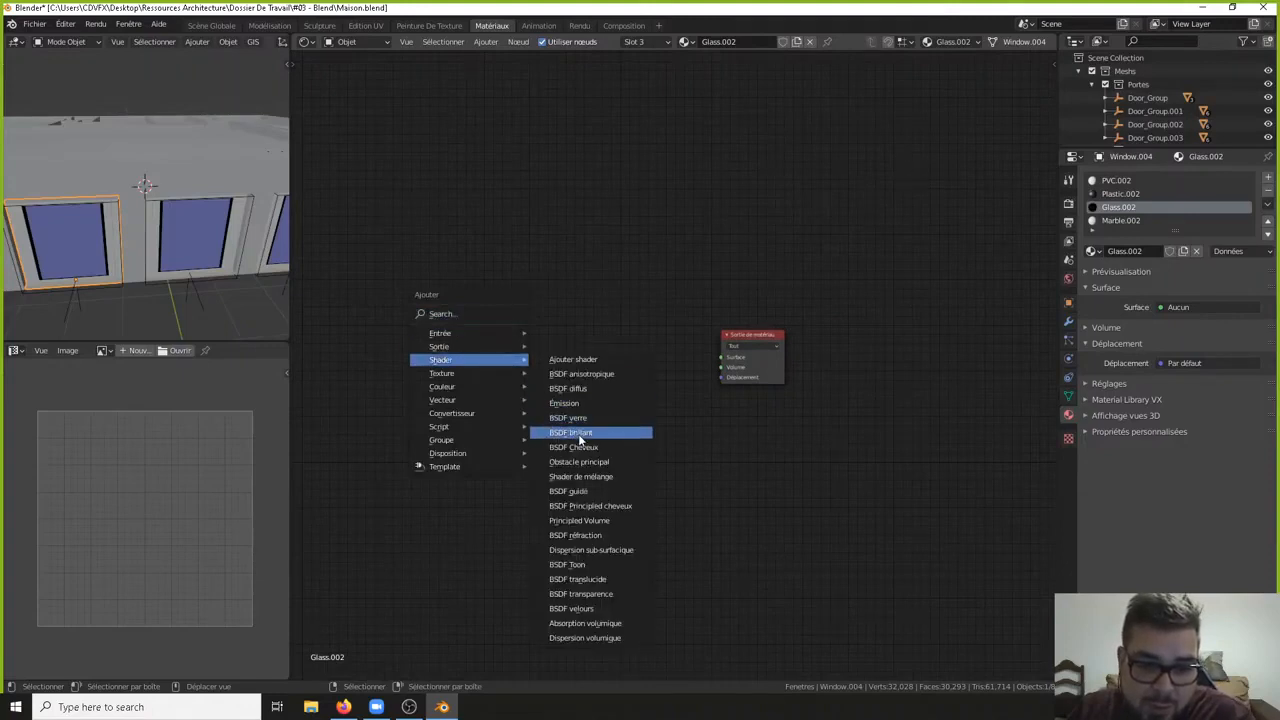
click(580, 476)
click(582, 308)
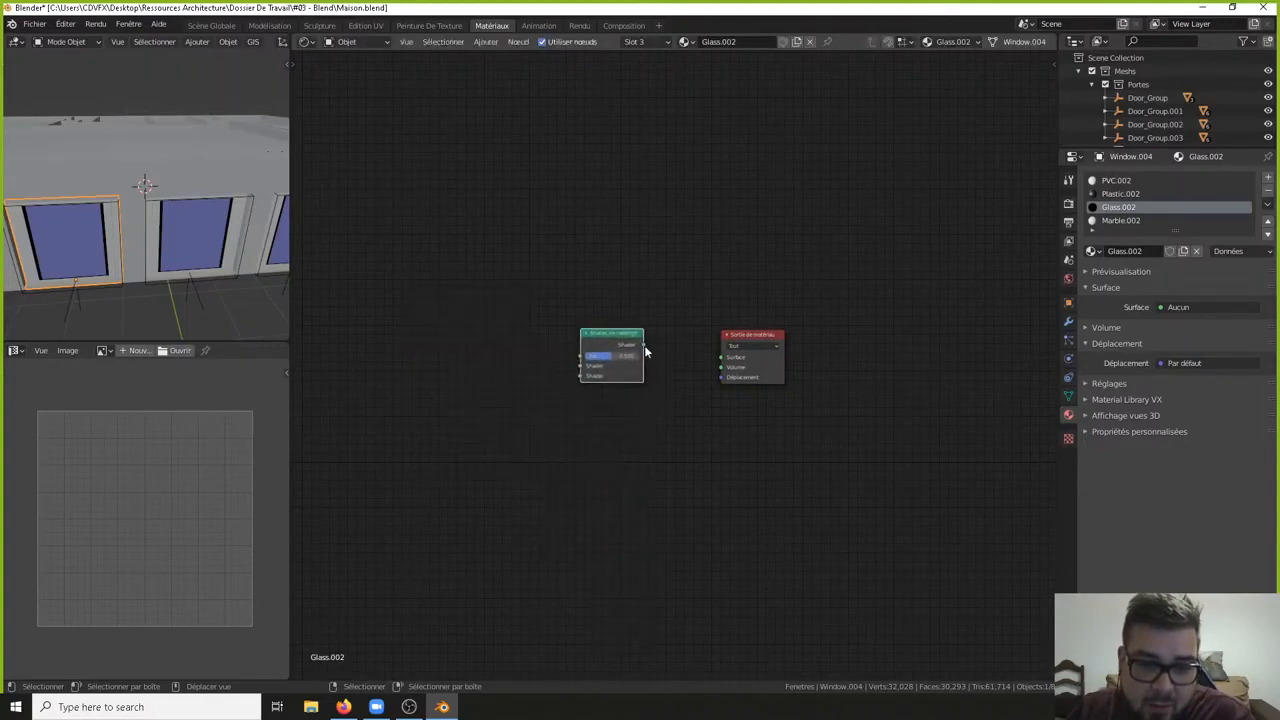
drag(645, 345, 730, 367)
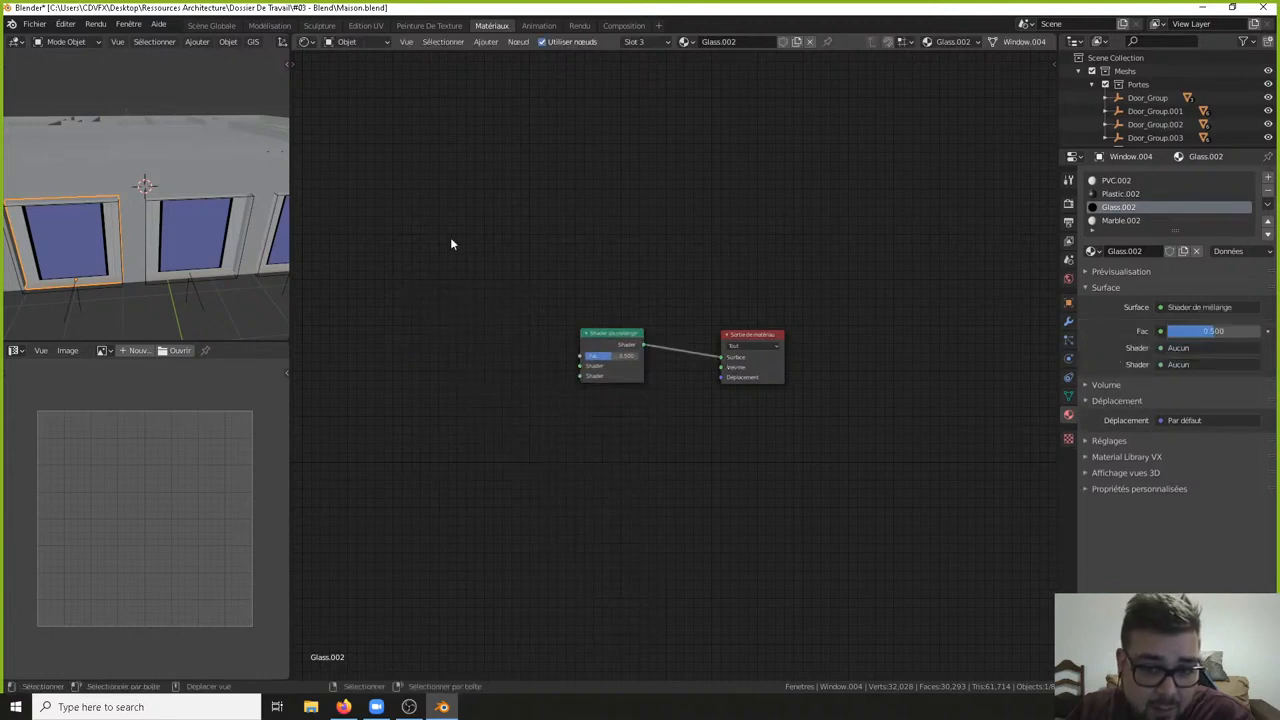
- Add a BSDF verre (Glass) node, connect it to the mix shader's first Shader input, and place it higher up
middle_drag(450, 237, 573, 264)
key(shift+a)
mouse_move(573, 264)
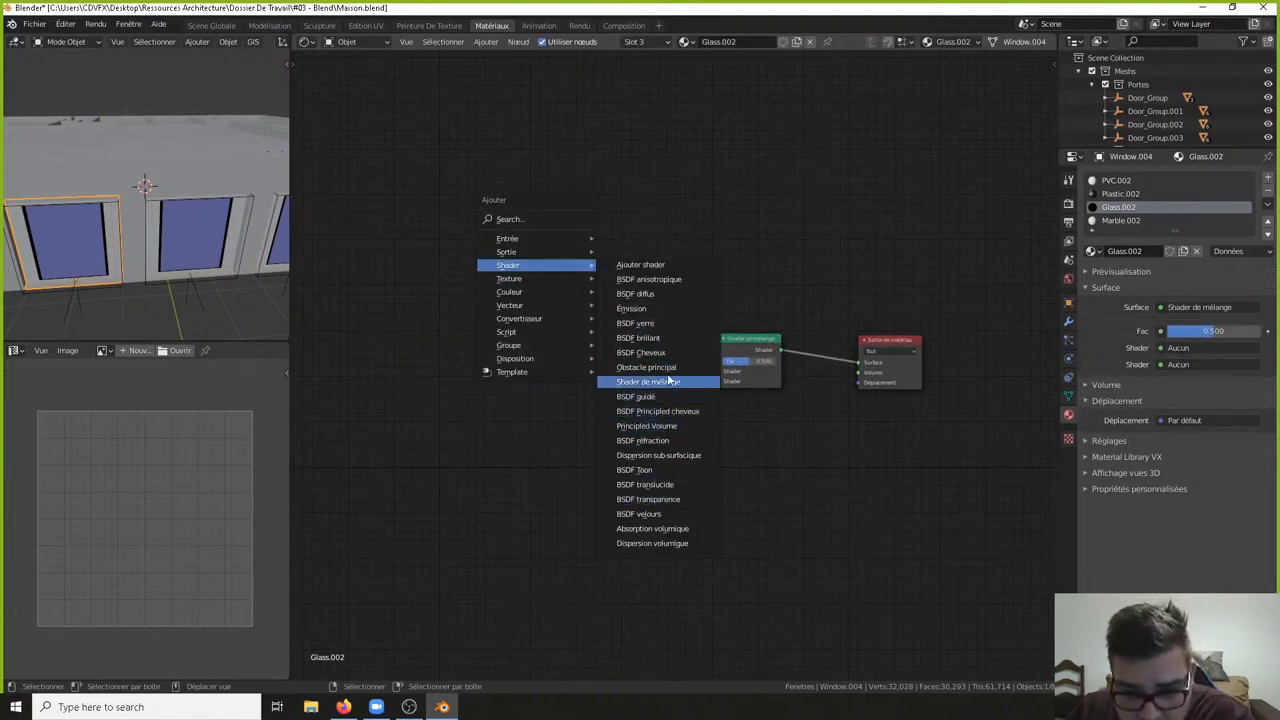
click(672, 324)
click(503, 347)
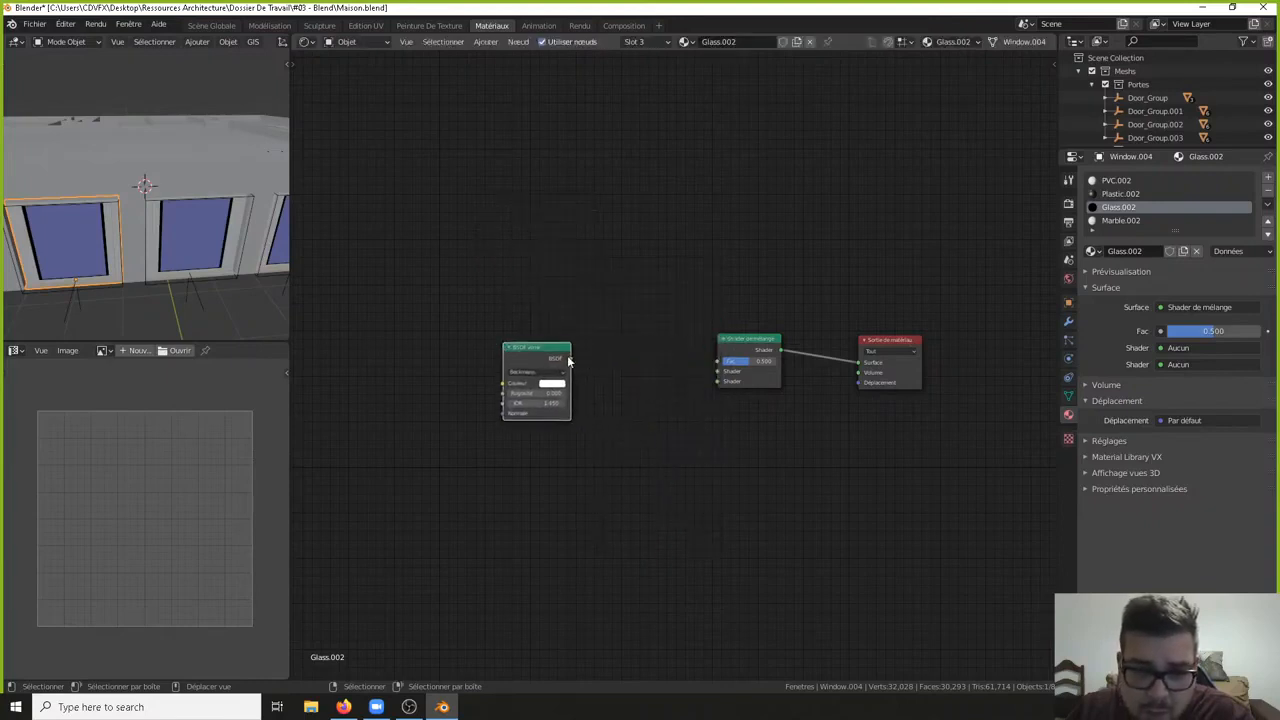
drag(569, 358, 718, 371)
drag(534, 350, 534, 256)
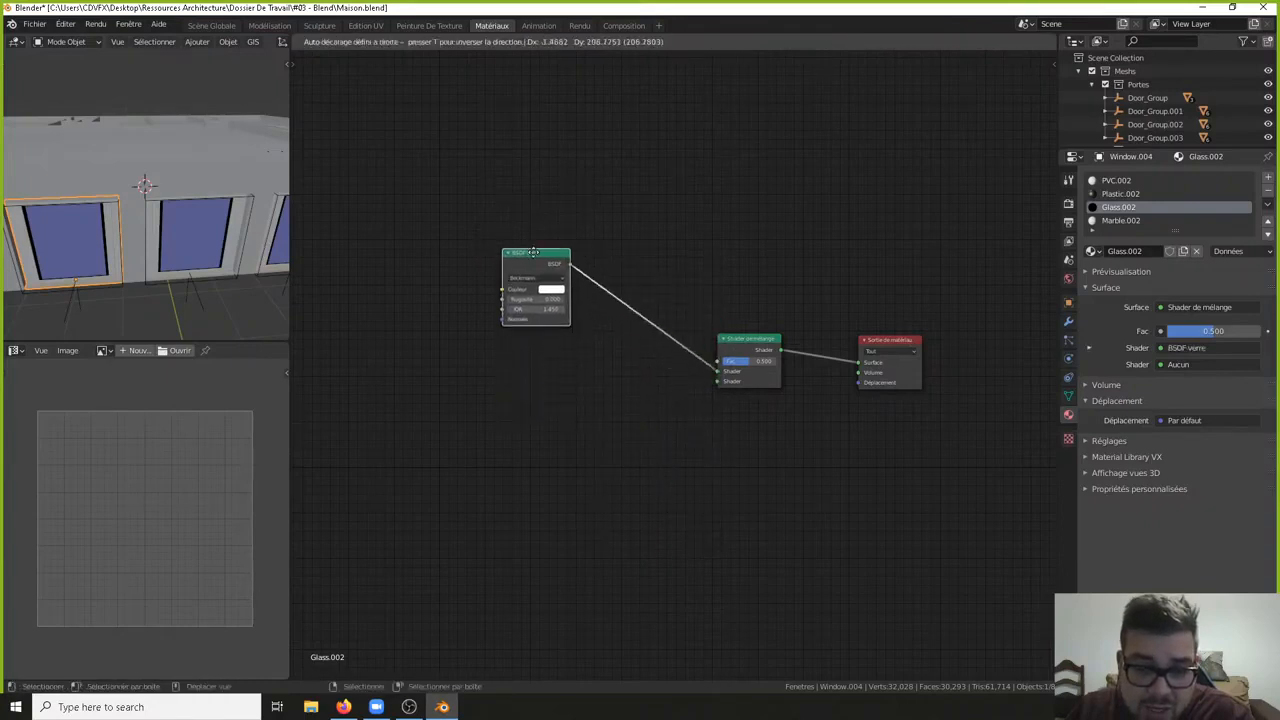
- Add a BSDF transparence (Transparent) node below the glass node and connect it to the mix shader's second Shader input
key(shift+a)
mouse_move(536, 393)
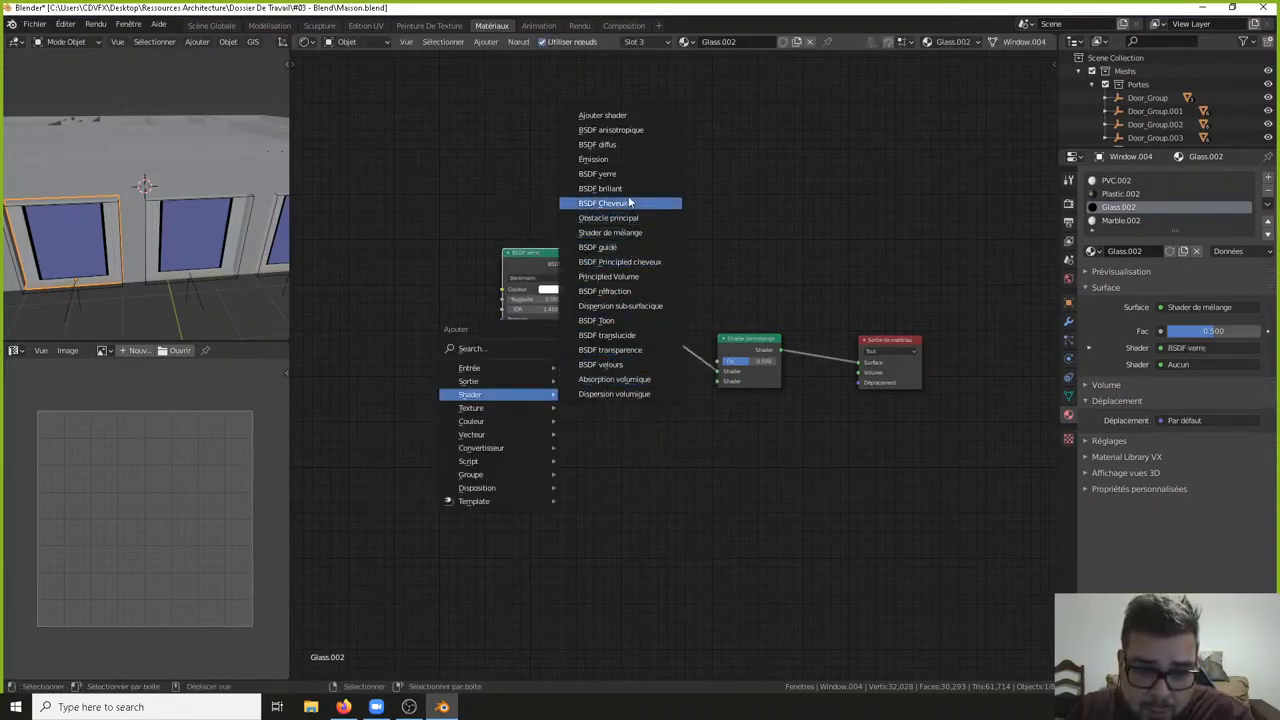
click(627, 349)
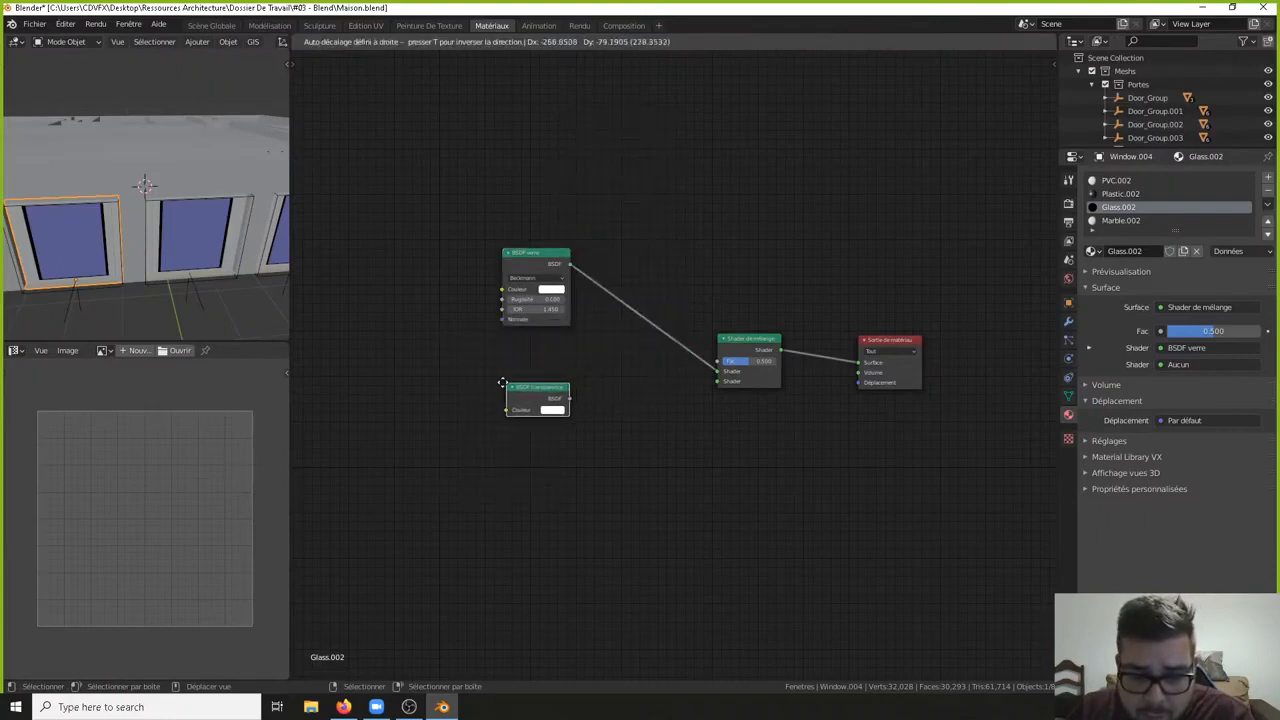
click(501, 384)
drag(566, 400, 720, 359)
drag(557, 257, 555, 269)
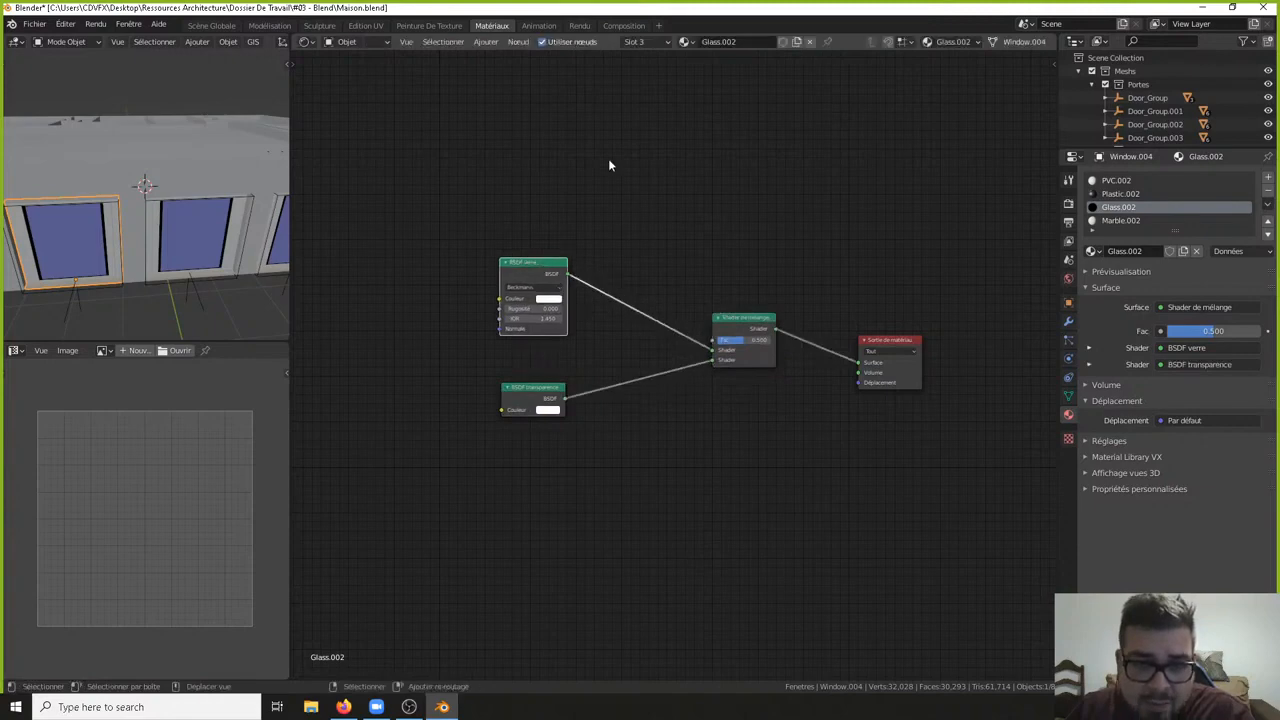
- Add a Fresnel node, connect it to the mix shader's Fac input, and align it above the glass node
key(shift+a)
mouse_move(604, 119)
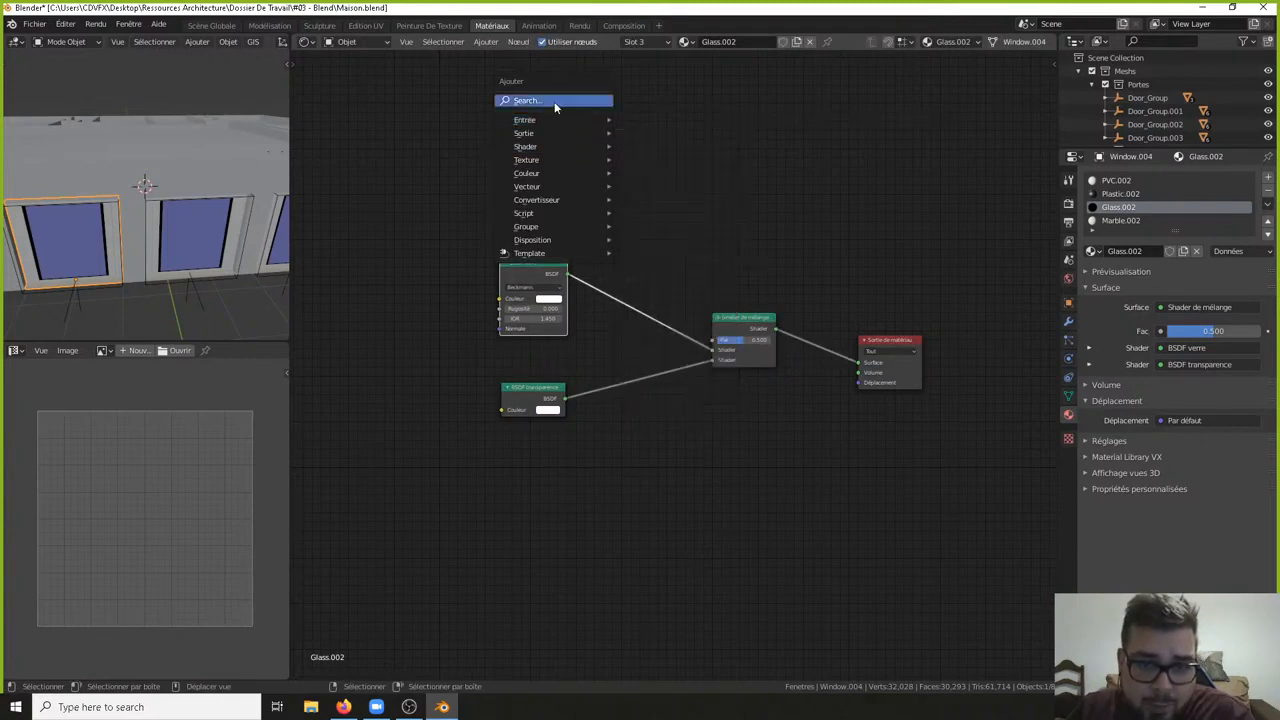
click(554, 101)
text(fre)
key(Return)
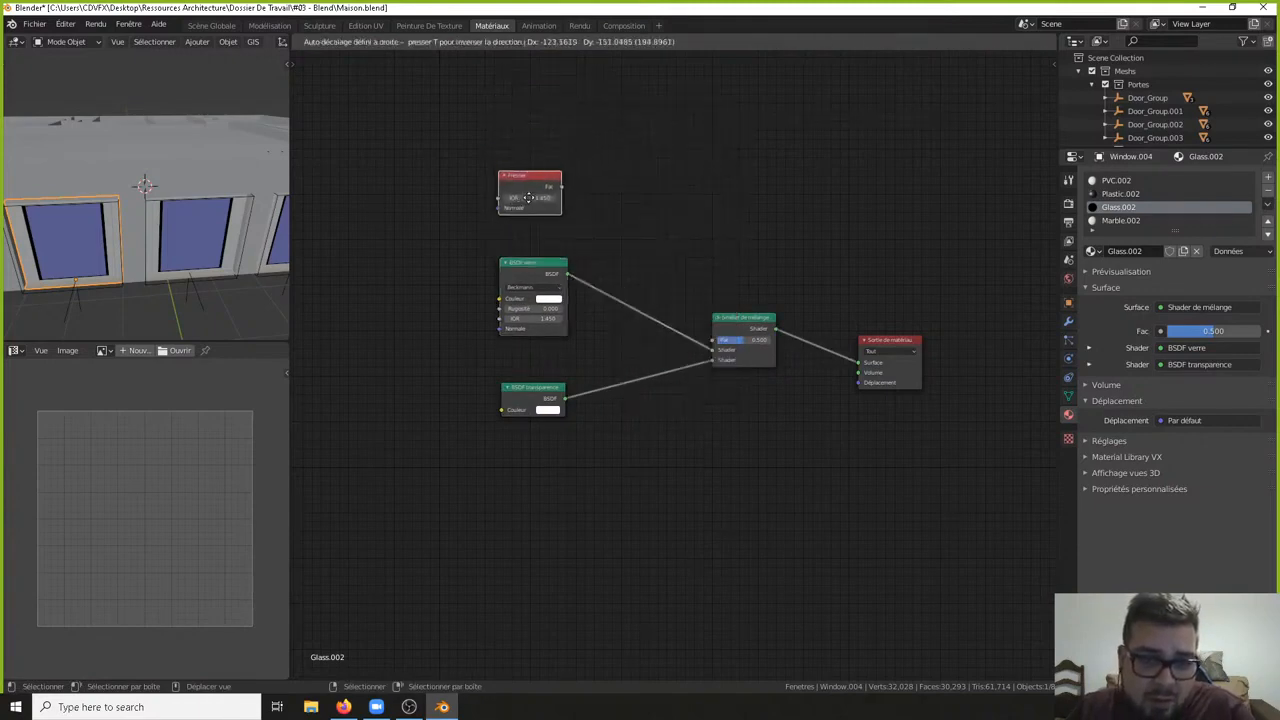
click(555, 195)
drag(561, 188, 716, 341)
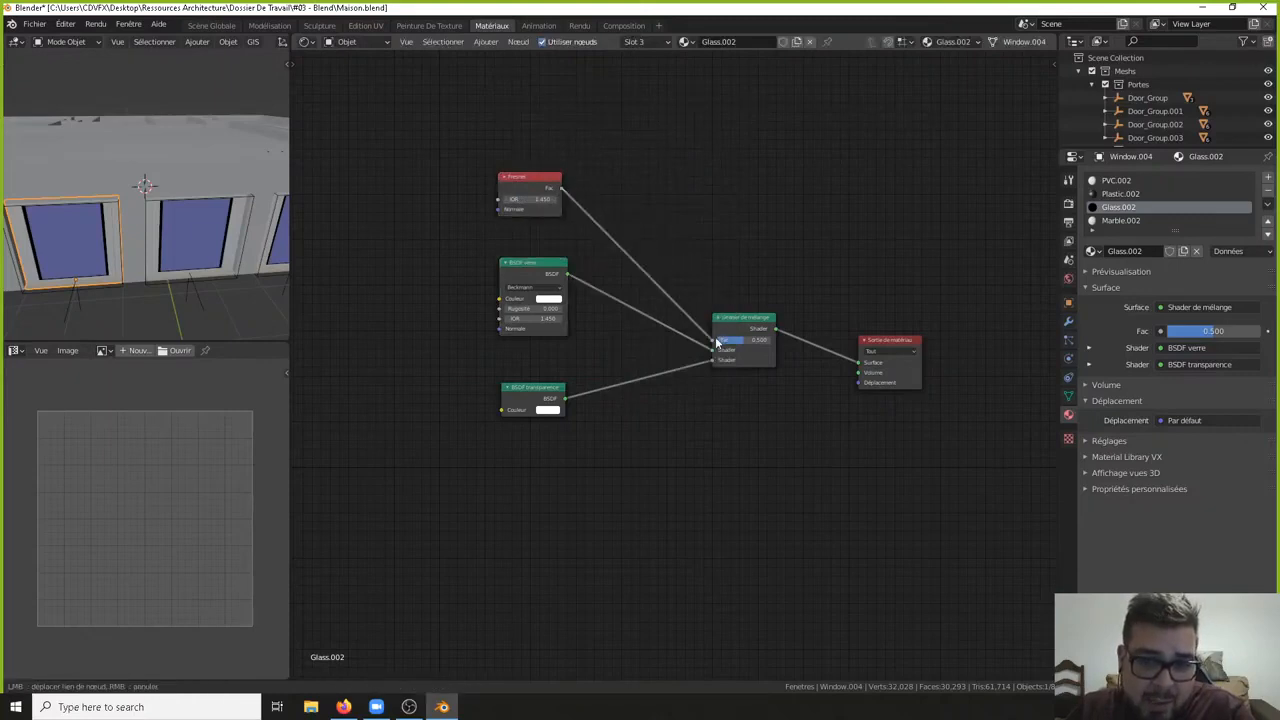
drag(536, 192, 565, 197)
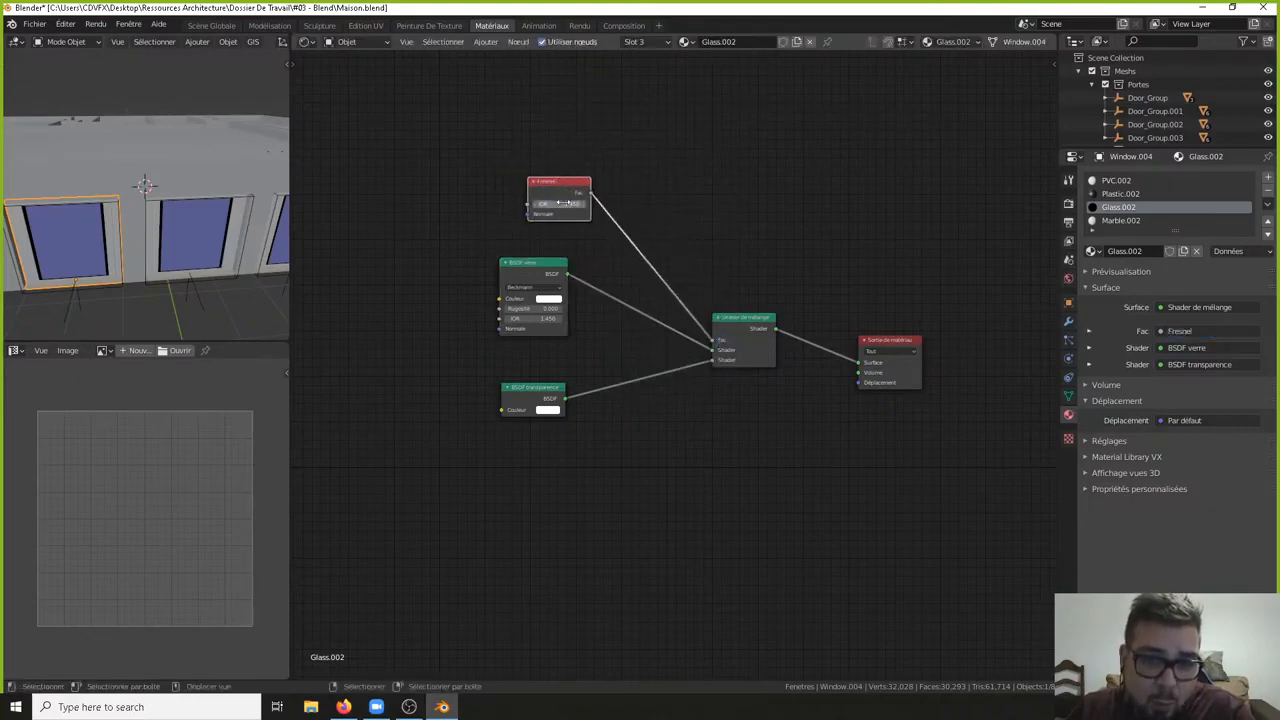
click(565, 203)
key(Return)
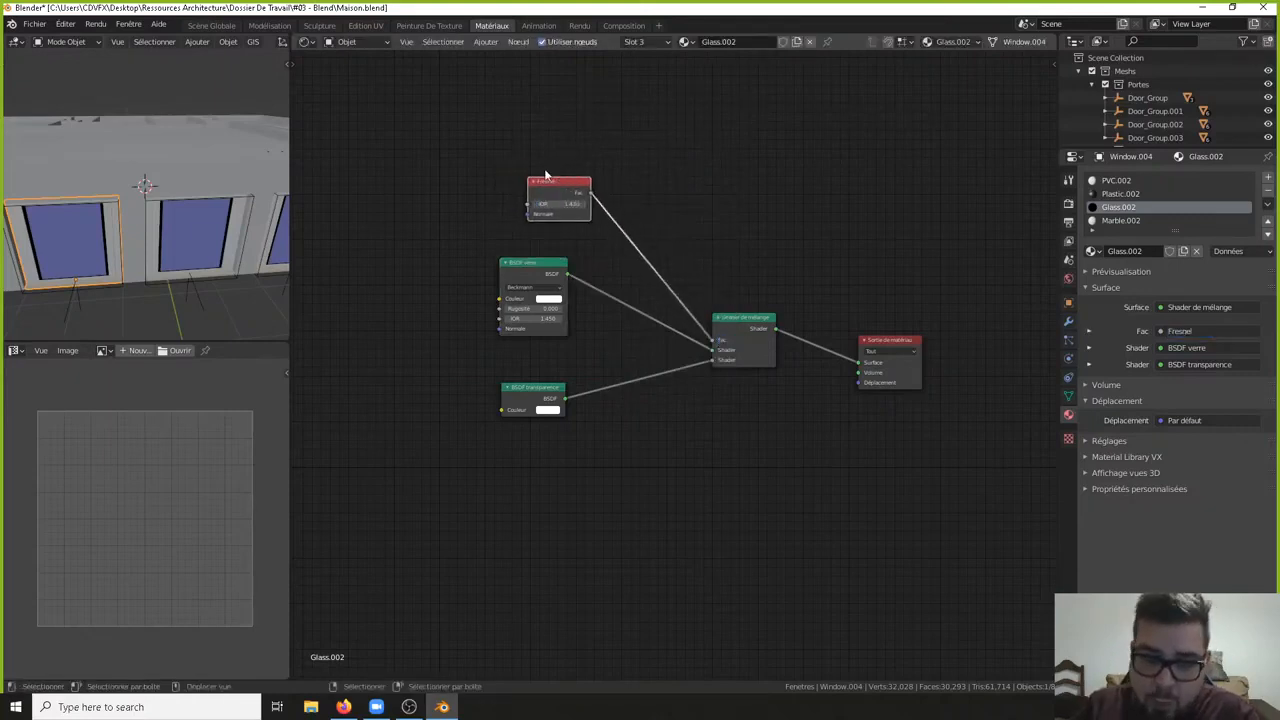
drag(571, 181, 546, 185)
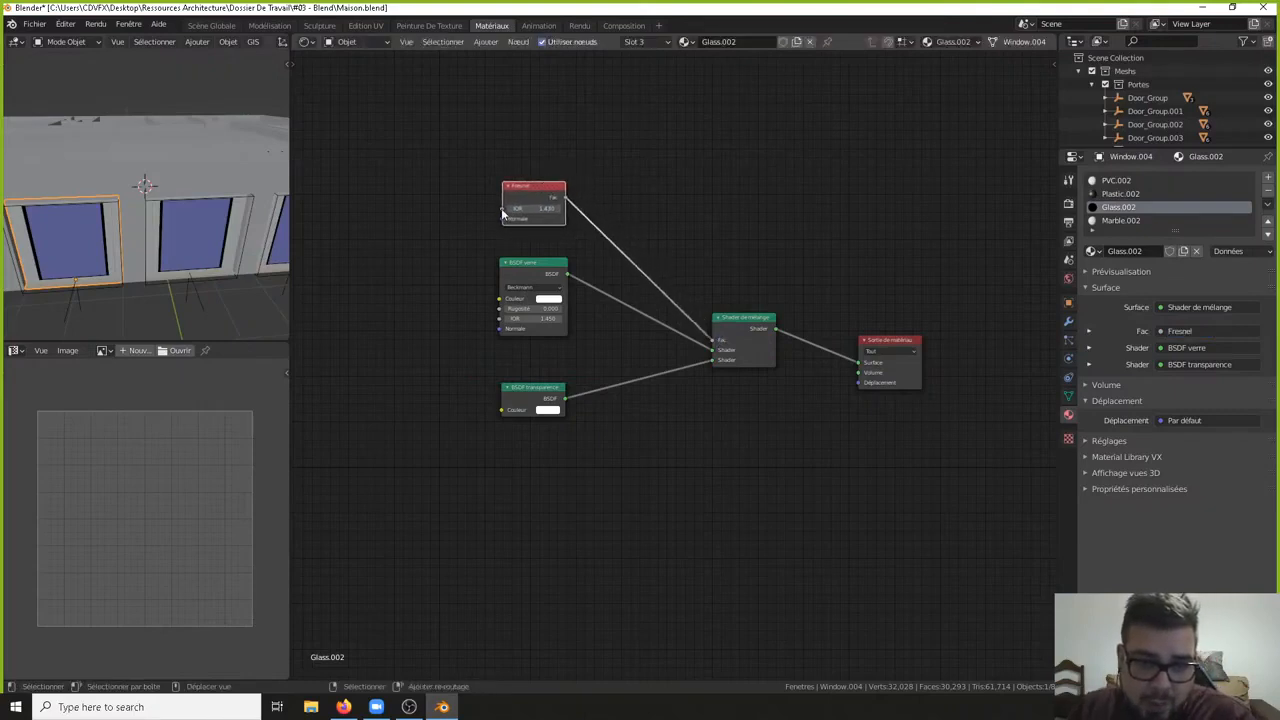
middle_drag(510, 212, 576, 183)
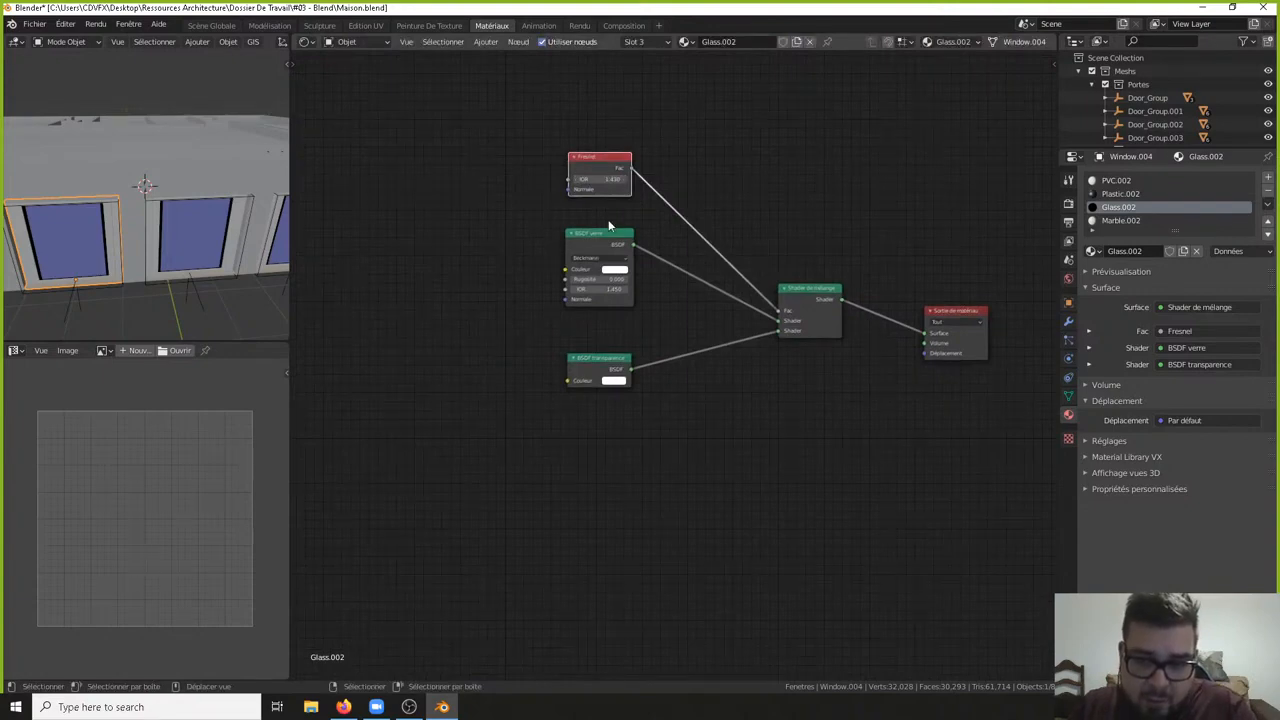
- Select Window.003 on the facade and assign the existing Glass.002 material to its glass slot
middle_drag(108, 190, 6, 190)
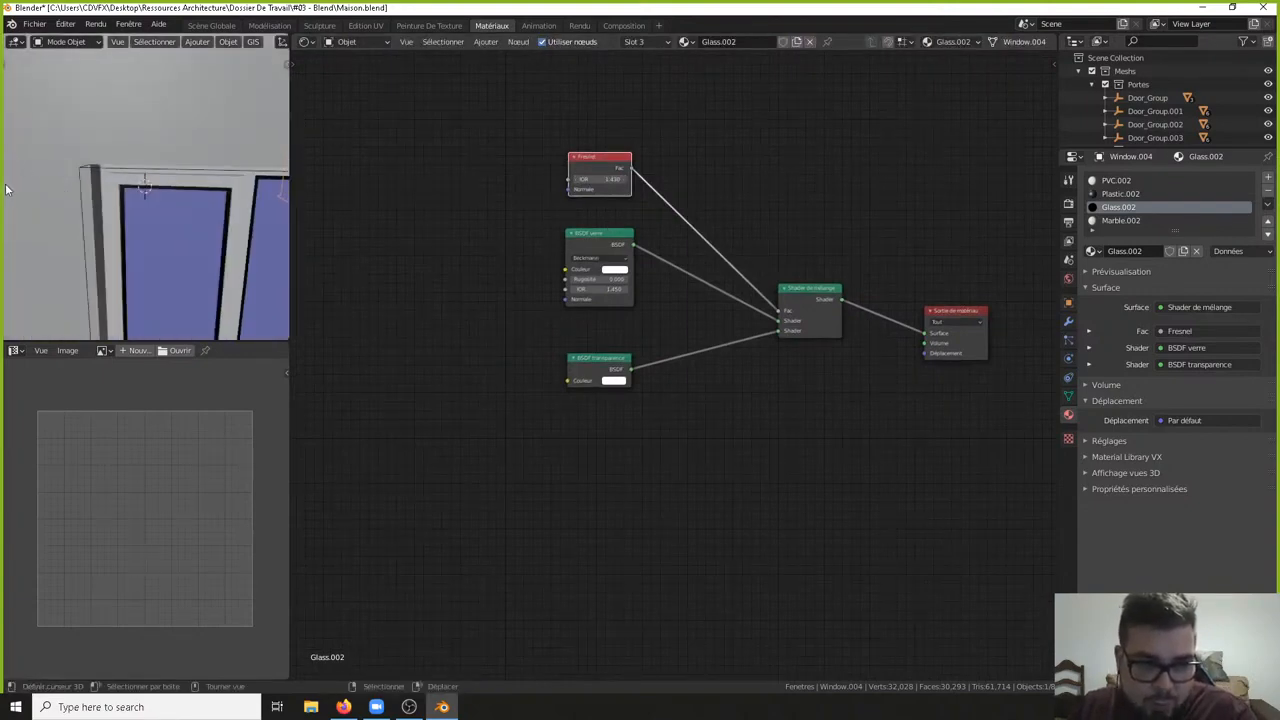
mouse_move(99, 202)
middle_down()
mouse_move(202, 183)
mouse_move(277, 208)
mouse_move(132, 208)
mouse_move(229, 133)
mouse_move(115, 148)
middle_up()
key(z)
key(z)
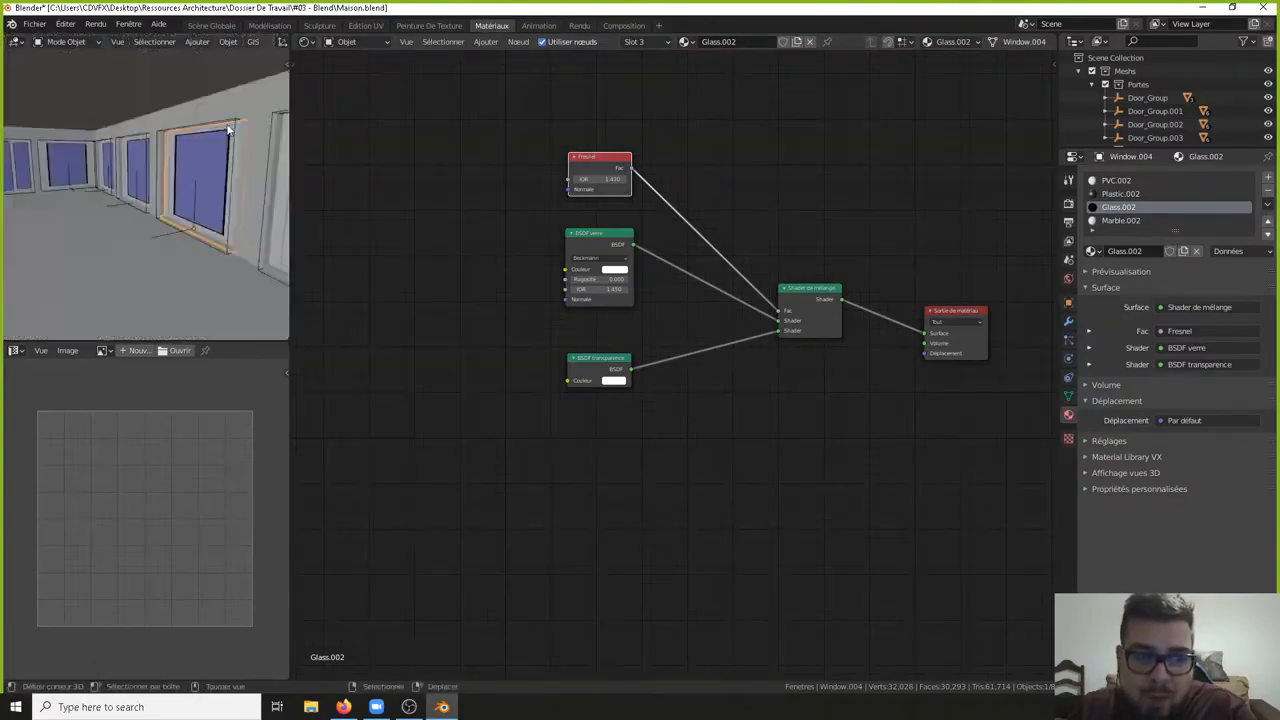
mouse_move(215, 174)
middle_down()
mouse_move(82, 184)
mouse_move(154, 178)
mouse_move(153, 207)
middle_up()
click(158, 206)
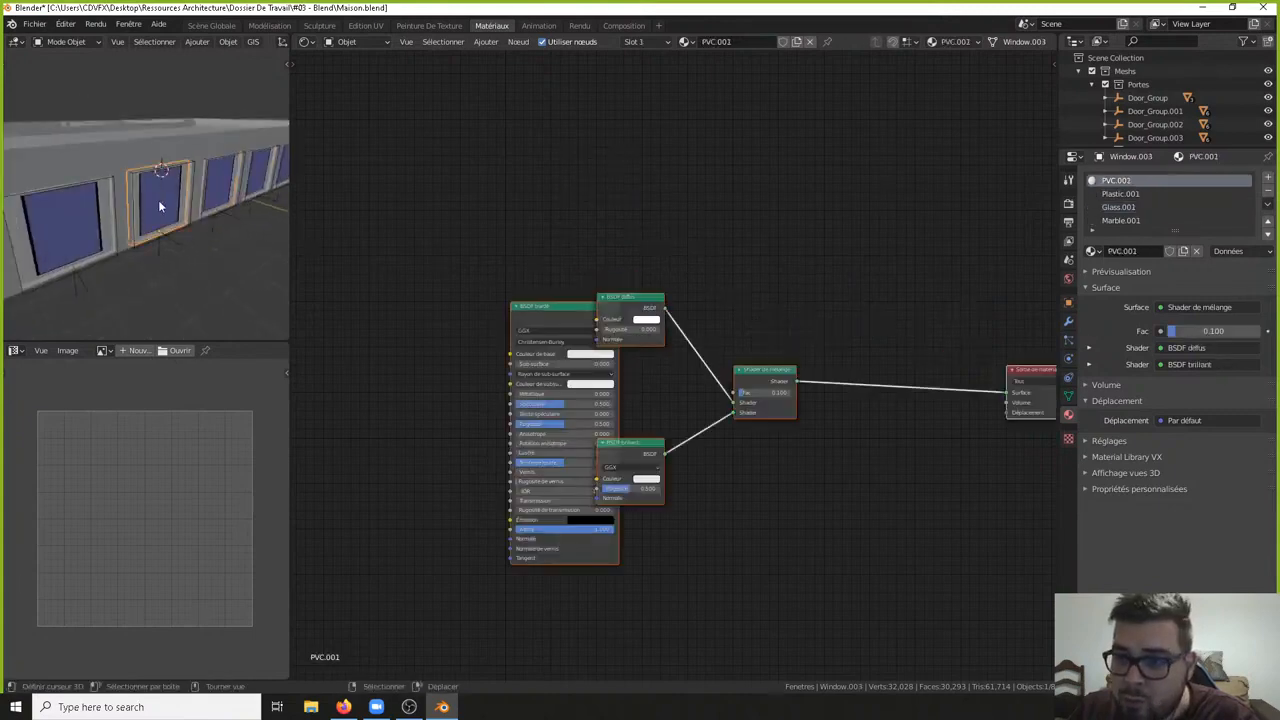
click(1120, 207)
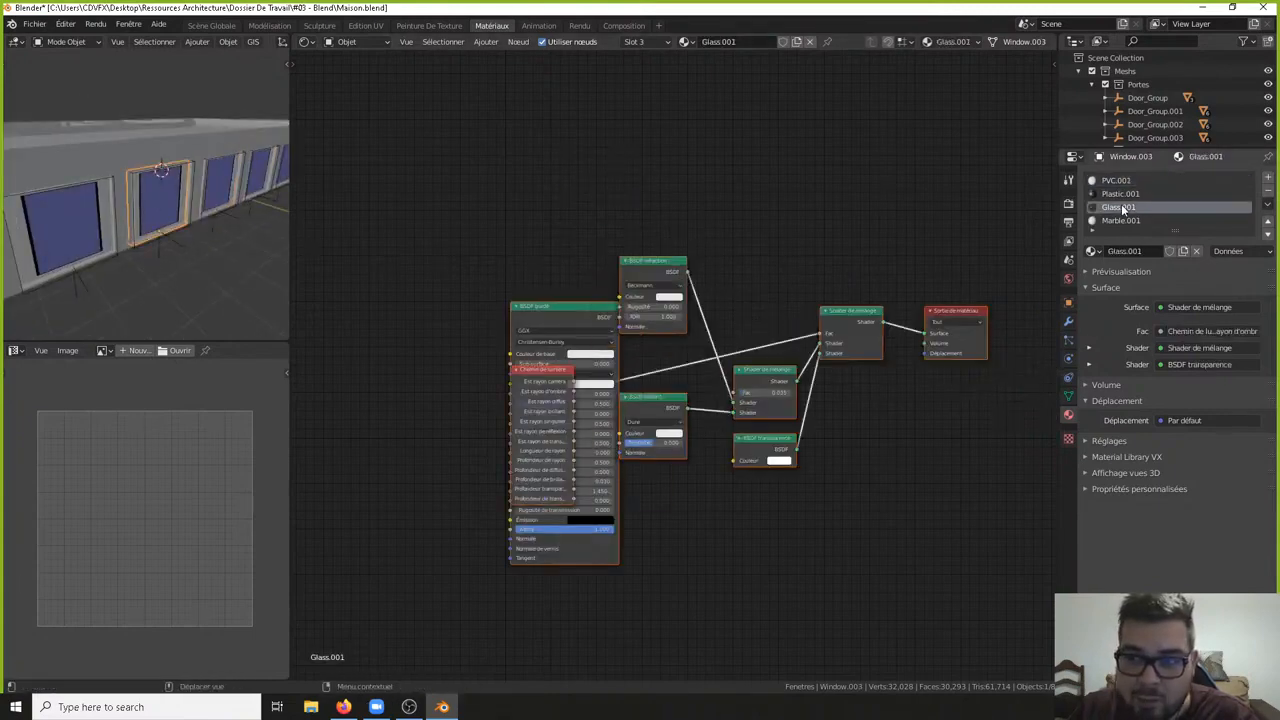
click(1092, 251)
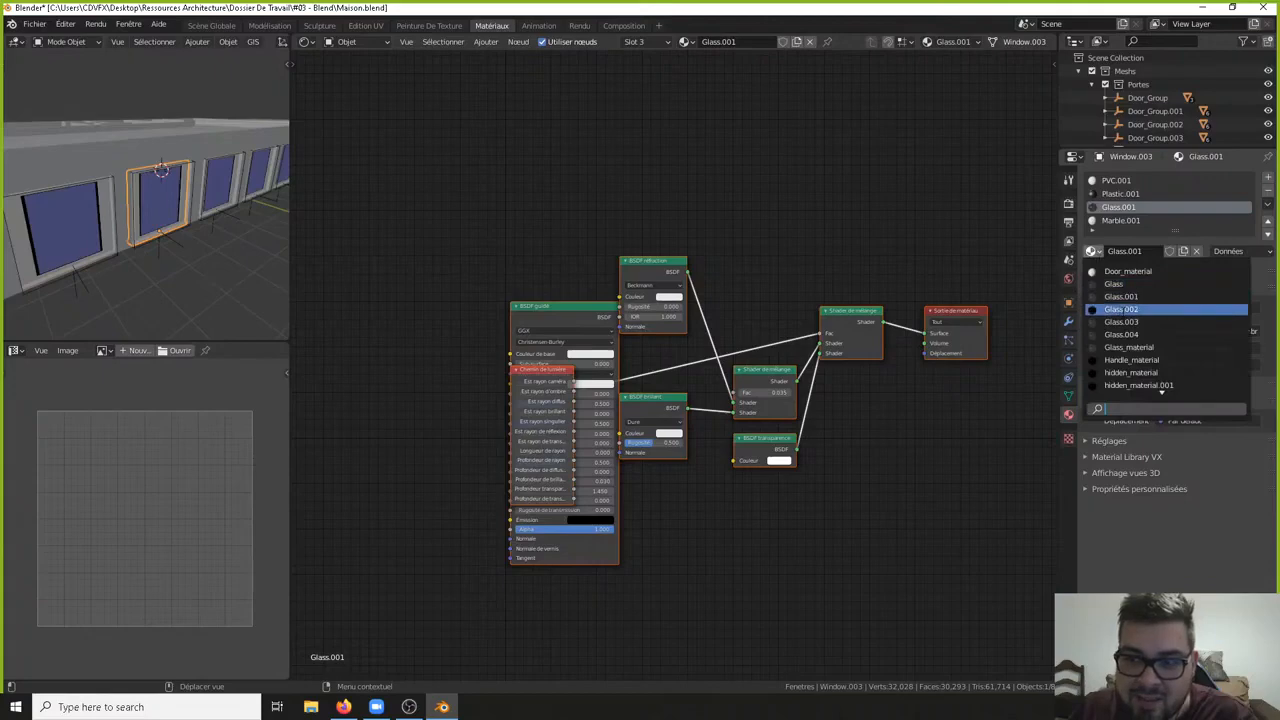
click(1121, 309)
- Select Window.002, beside the previous window, and replace the material in its glass slot with Glass.002
click(108, 239)
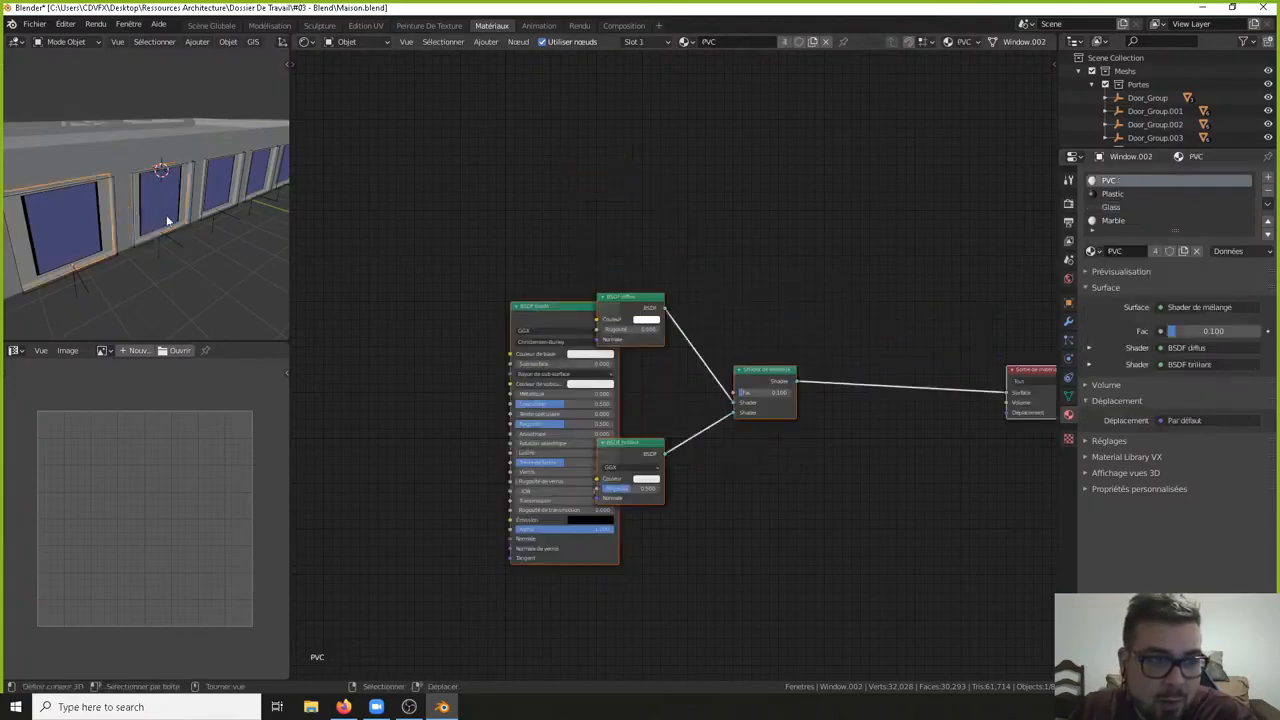
click(1111, 206)
click(1093, 251)
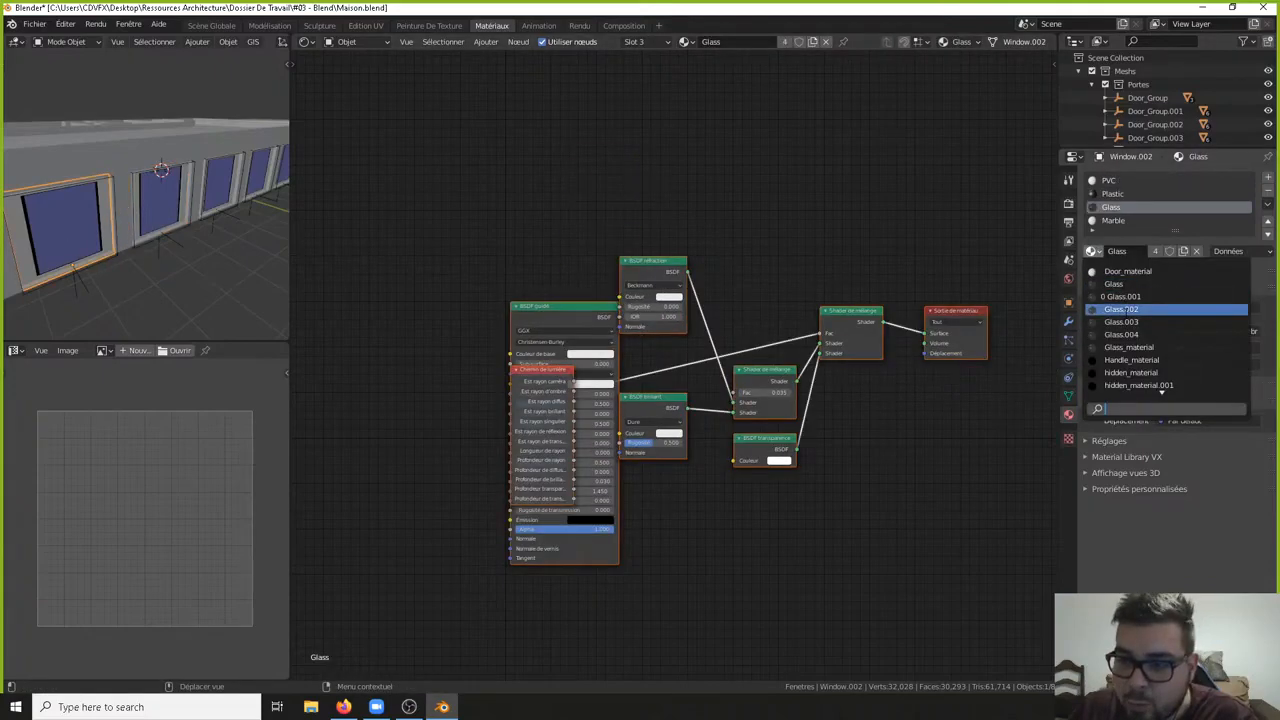
click(1121, 309)
- Assign Glass.002 to the glass slot of Window.001, the wide multi-pane window near the end of the wall
scroll(264, 179, up, 5)
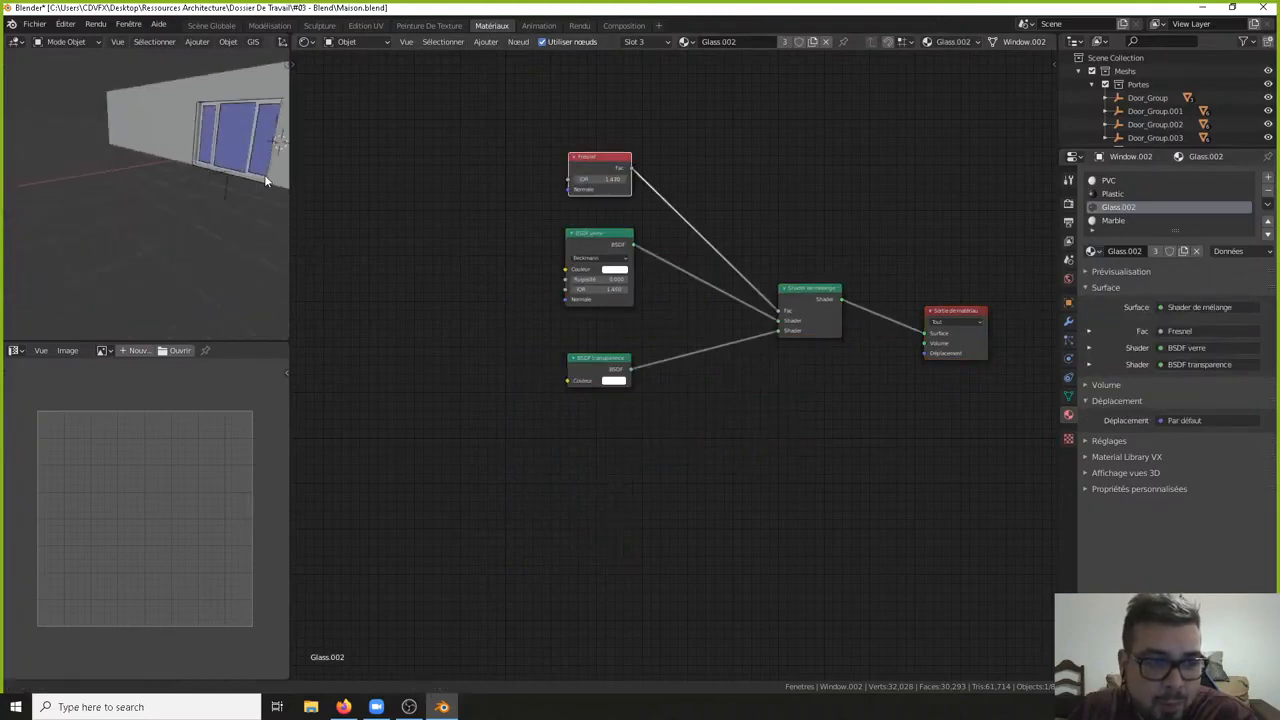
click(243, 128)
click(1116, 209)
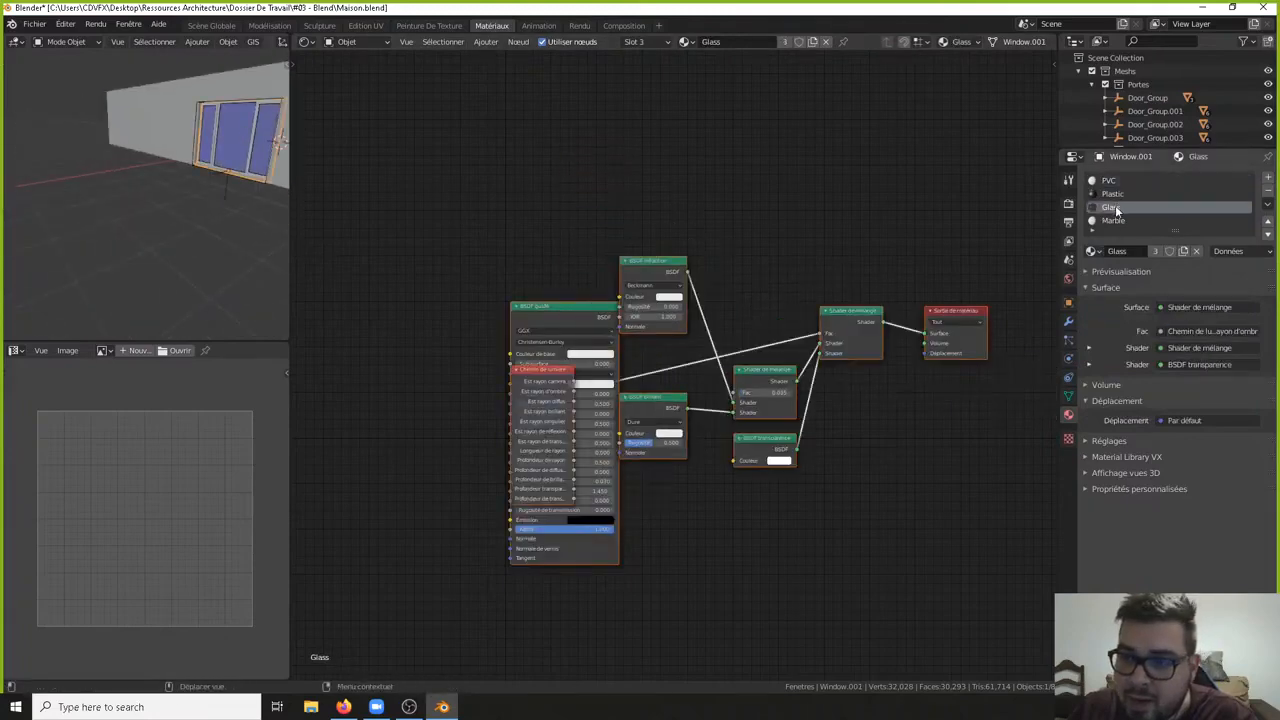
click(1093, 251)
click(1120, 306)
- Select Window.005 on the facade and swap its glass slot's material for Glass.002
middle_drag(18, 139, 140, 154)
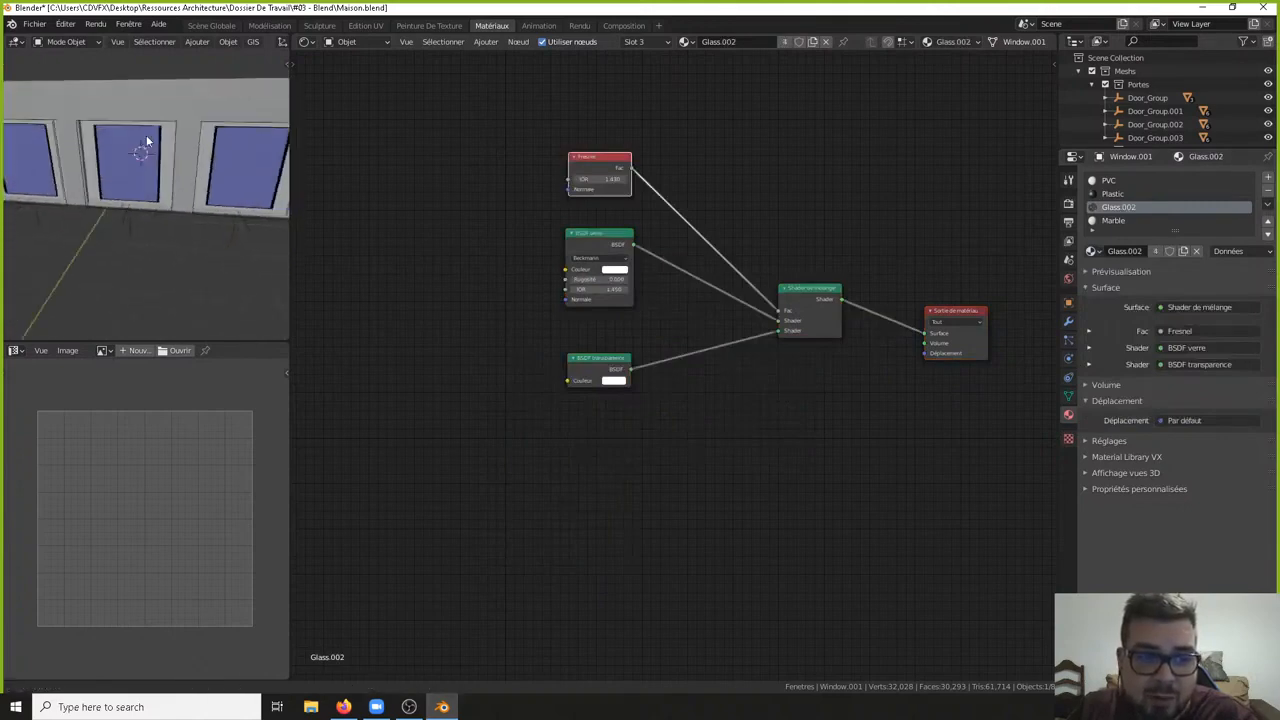
click(140, 154)
click(1118, 207)
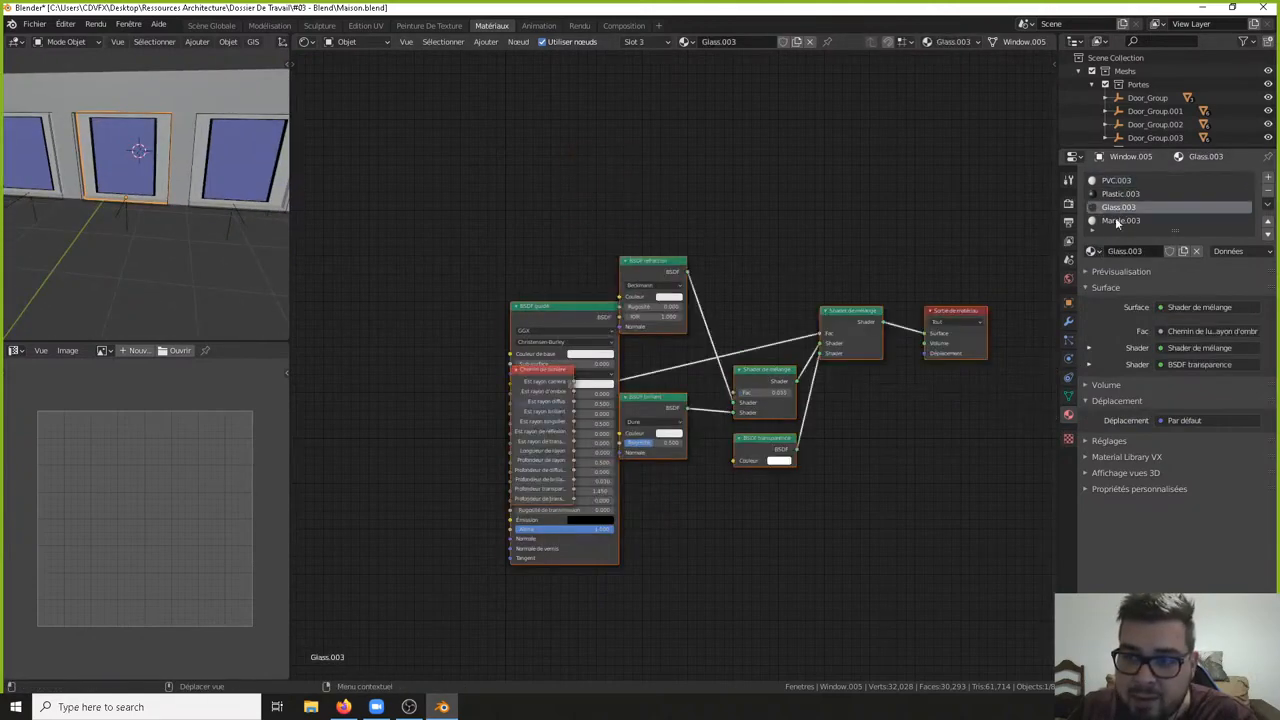
click(1093, 251)
click(1122, 309)
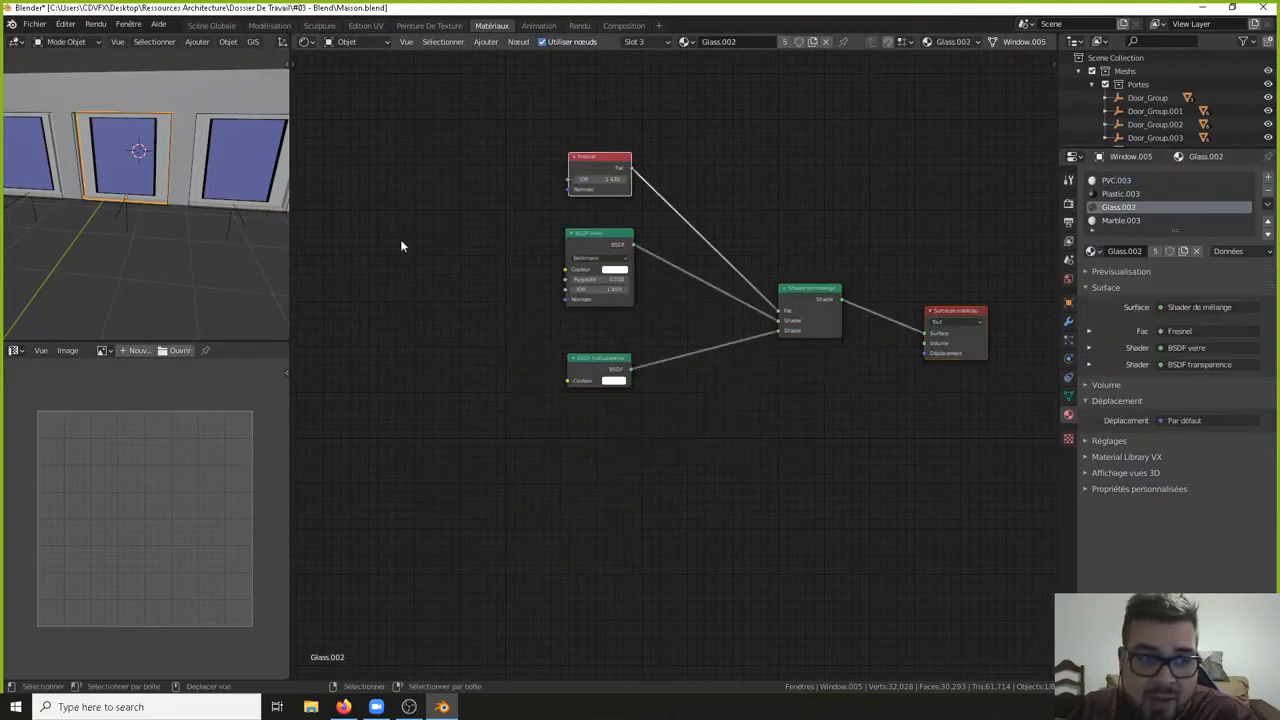
- Select the neighbouring Window.006 and set its glass slot to the Glass.002 material
click(228, 178)
click(1118, 207)
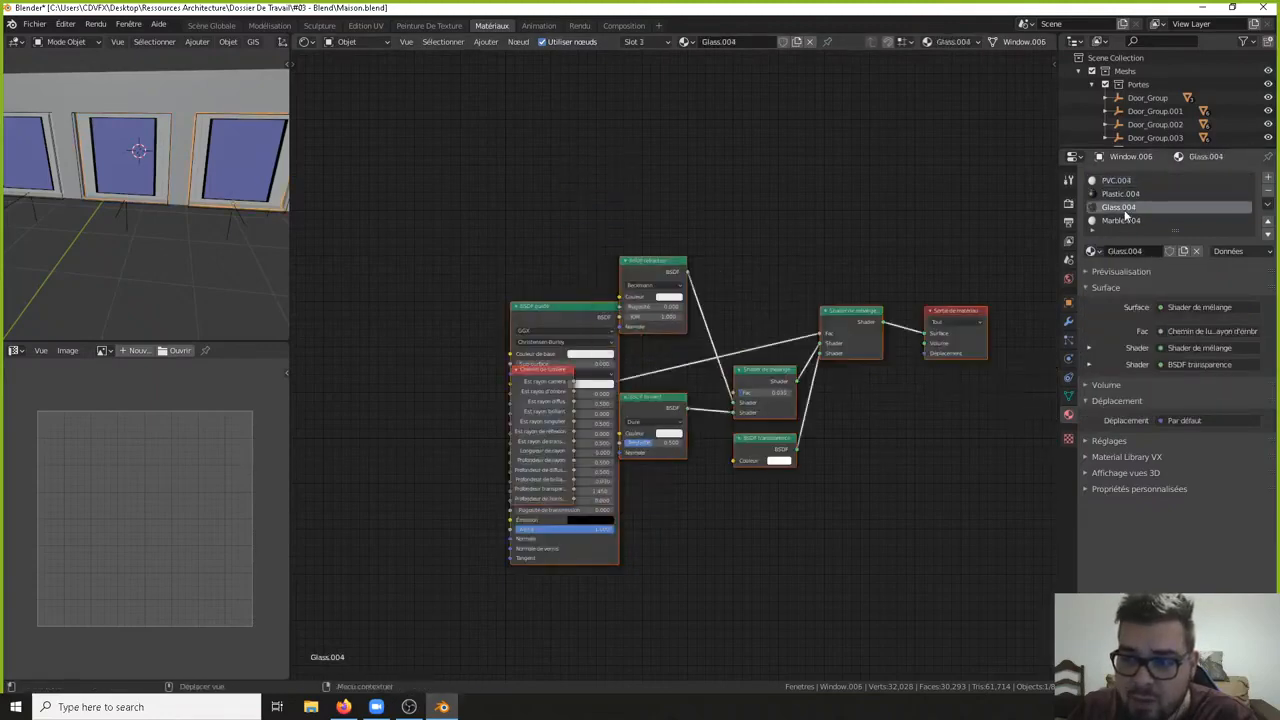
click(1093, 251)
click(1137, 310)
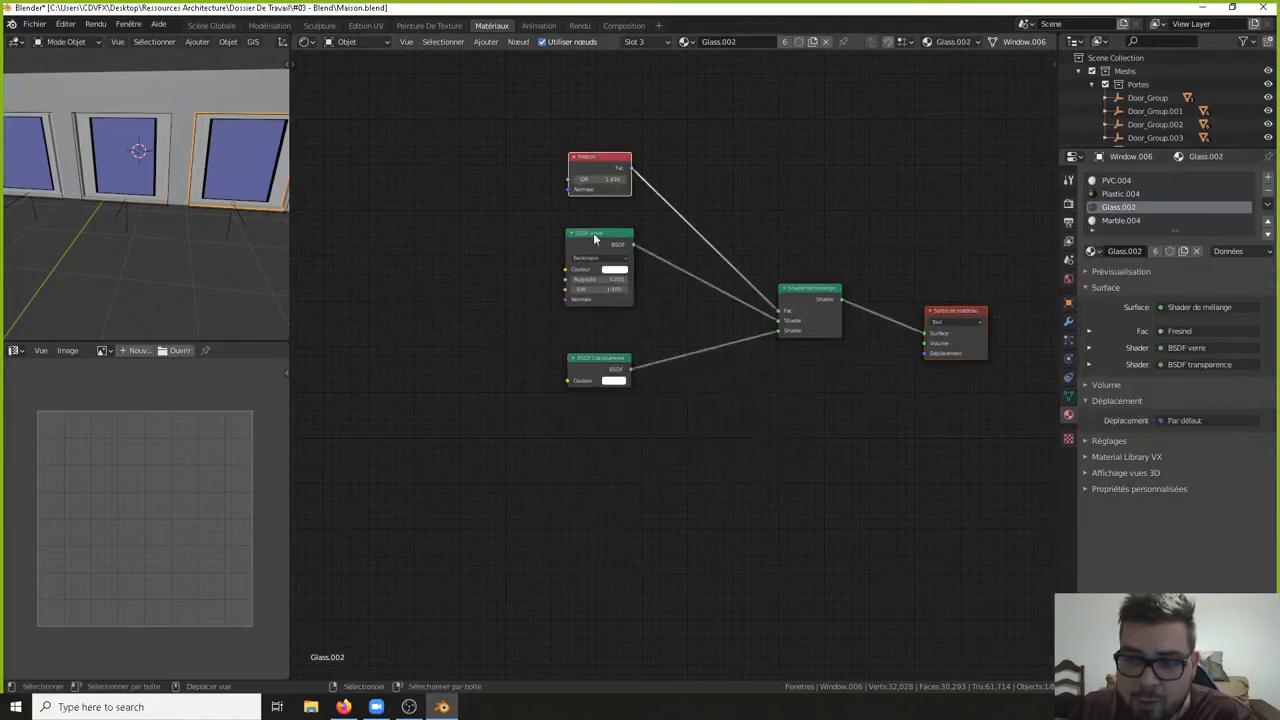
- Select Window.007 behind the porch posts and assign Glass.002 to its glass slot
middle_drag(224, 184, 70, 147)
click(52, 155)
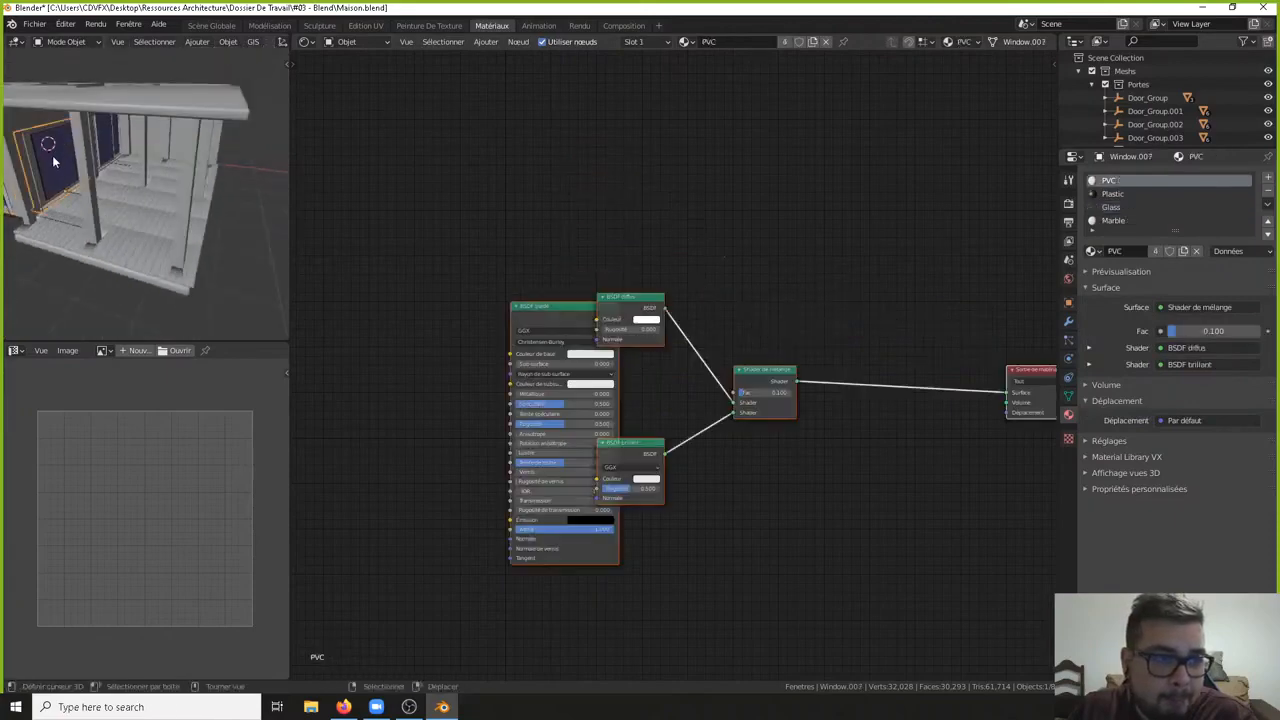
click(1093, 251)
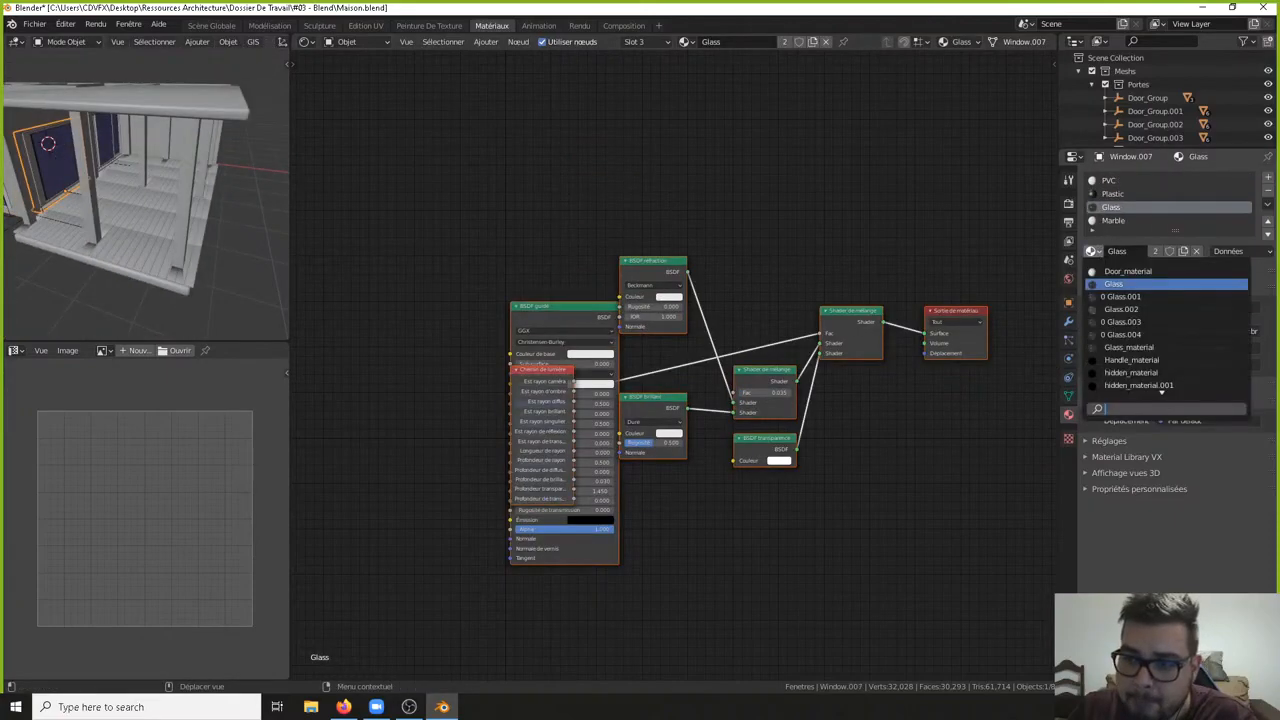
click(1137, 305)
- Select the remaining porch window, named Window, and assign Glass.002 to its glass slot
middle_drag(192, 188, 104, 130)
click(104, 128)
click(115, 133)
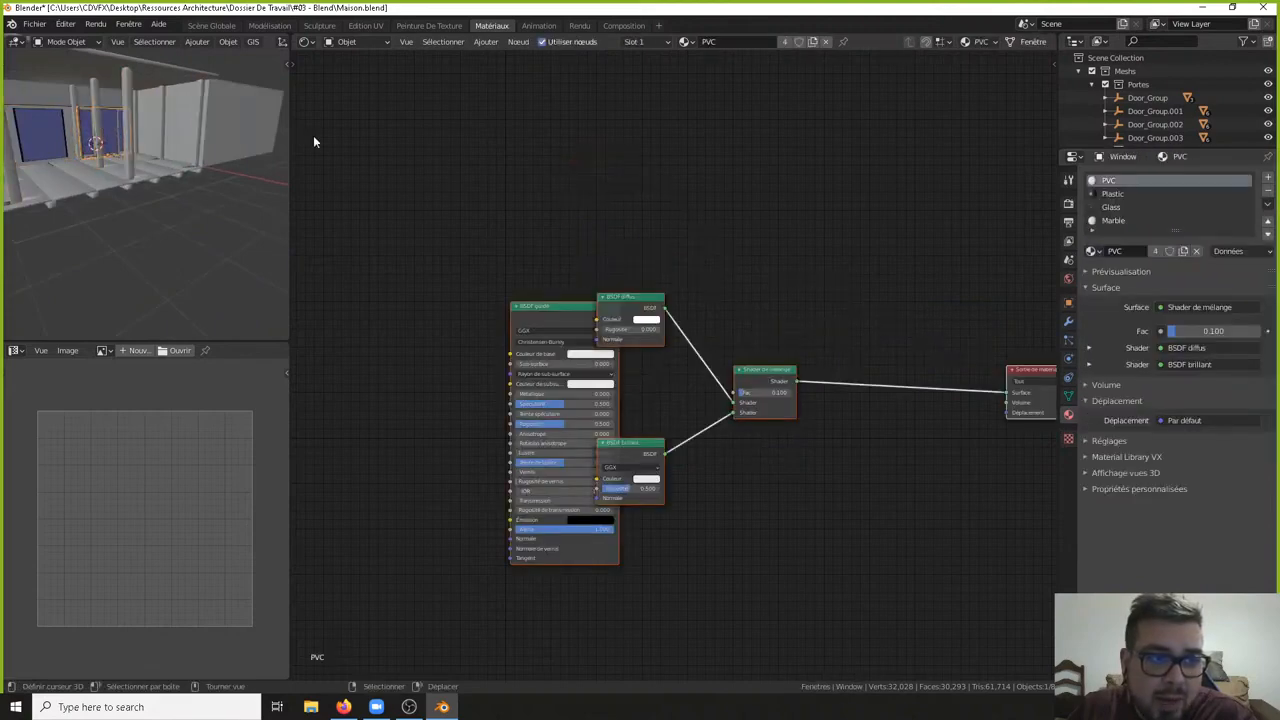
click(1110, 207)
click(1093, 251)
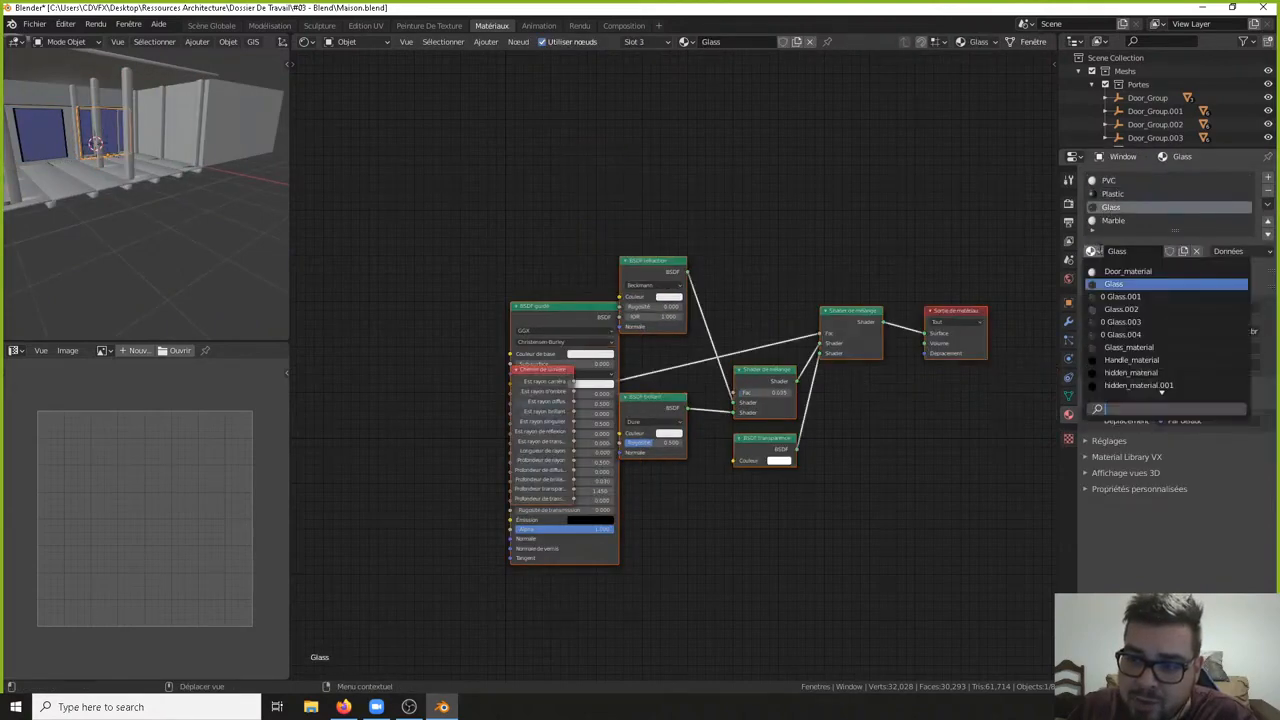
click(1122, 297)
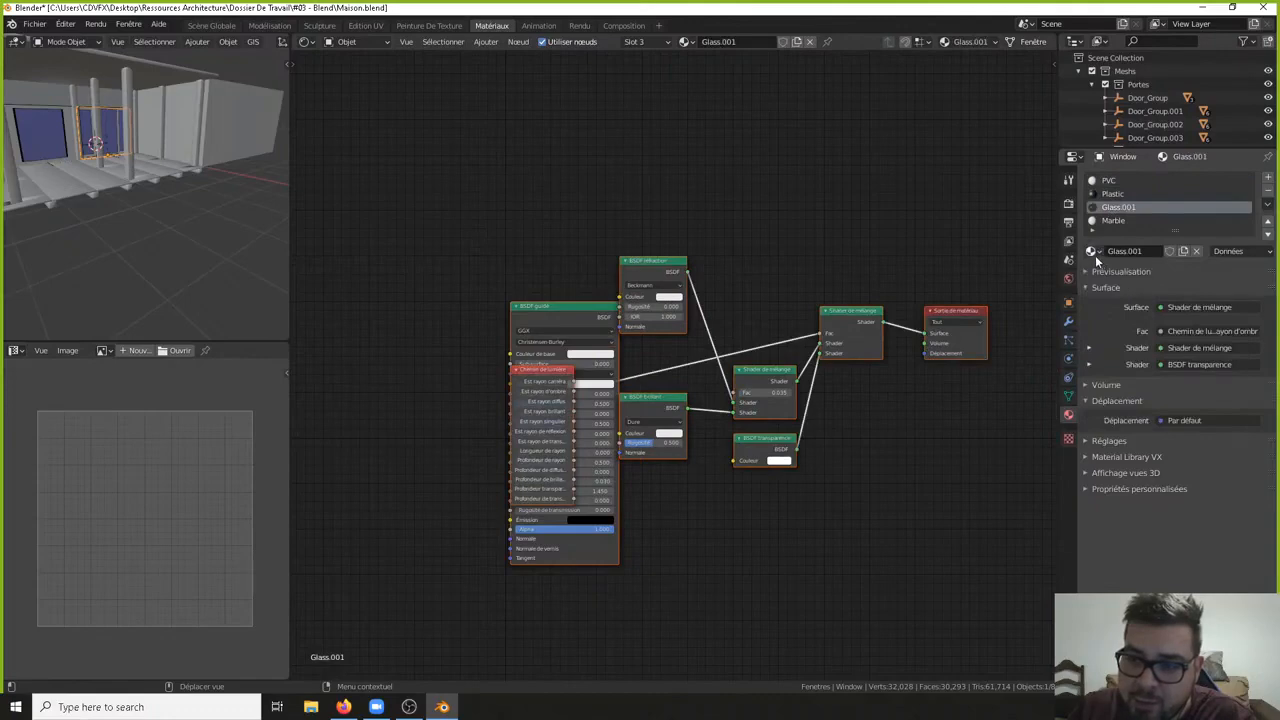
click(1093, 251)
click(1121, 309)
- Replace Glass_material with Glass.002 on both sashes, Window.L and Window.R, of the first small double window
middle_drag(112, 87, 90, 242)
click(62, 240)
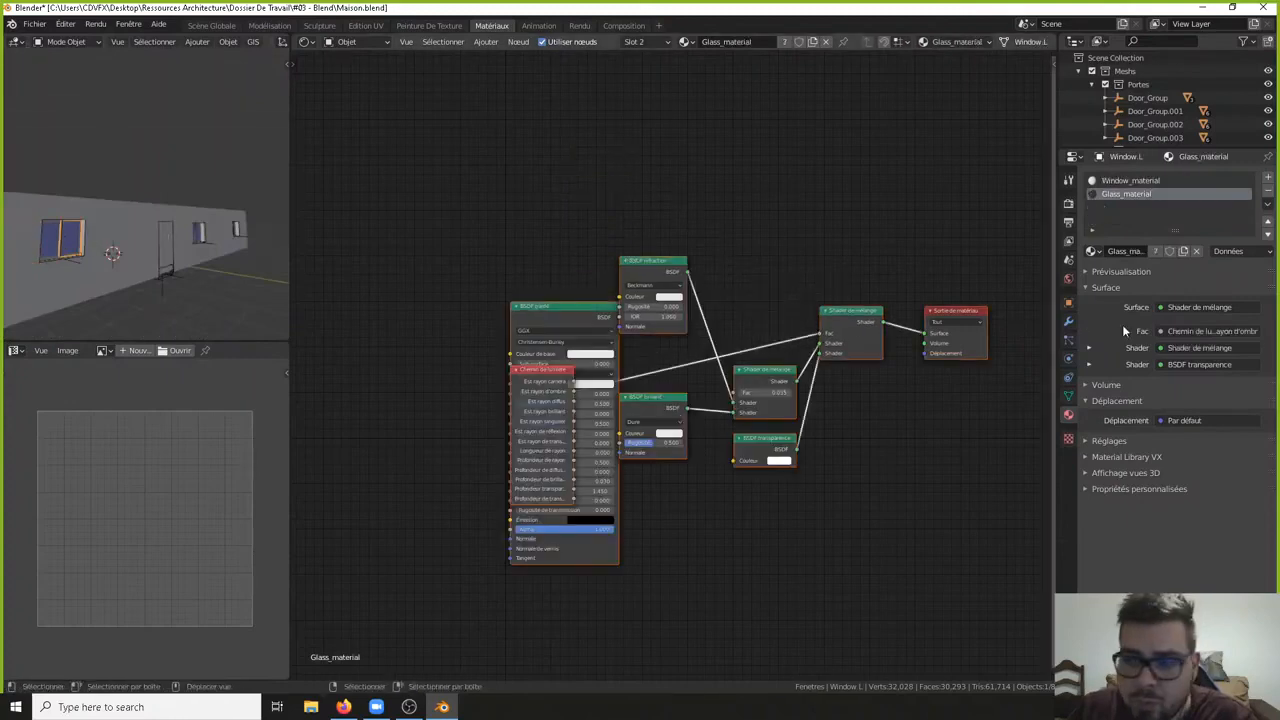
click(1092, 251)
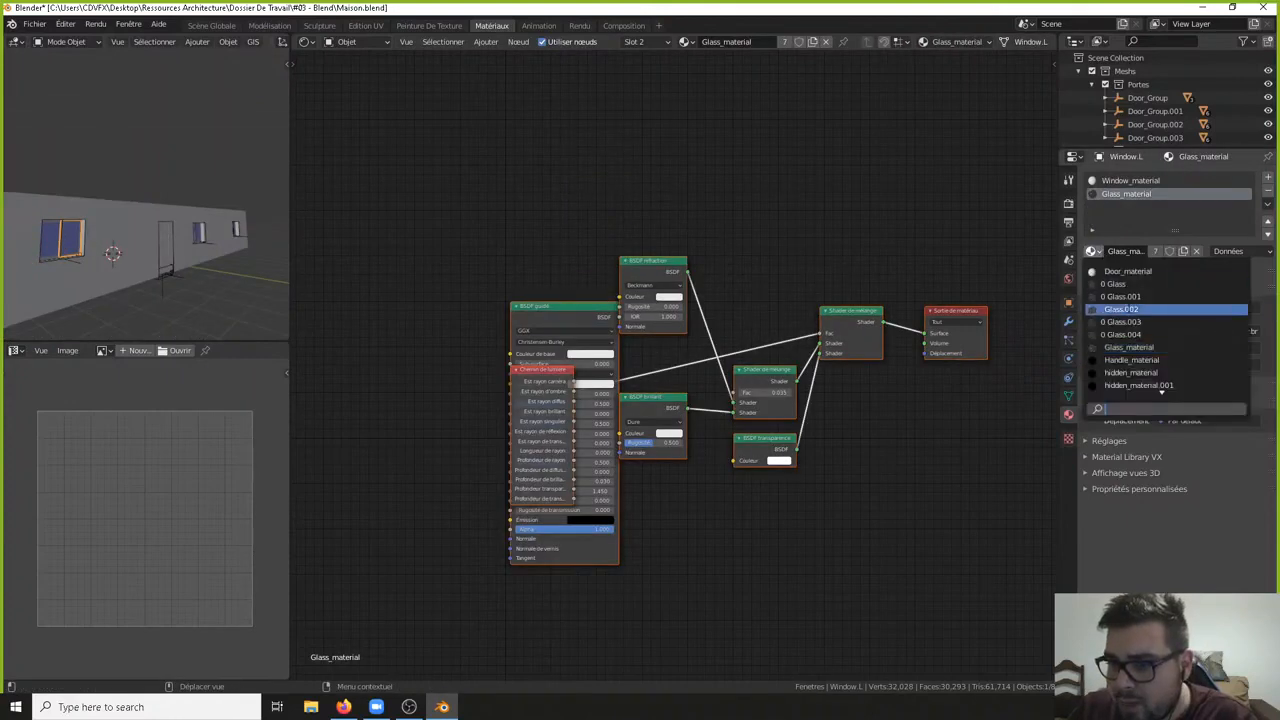
click(1121, 309)
click(57, 250)
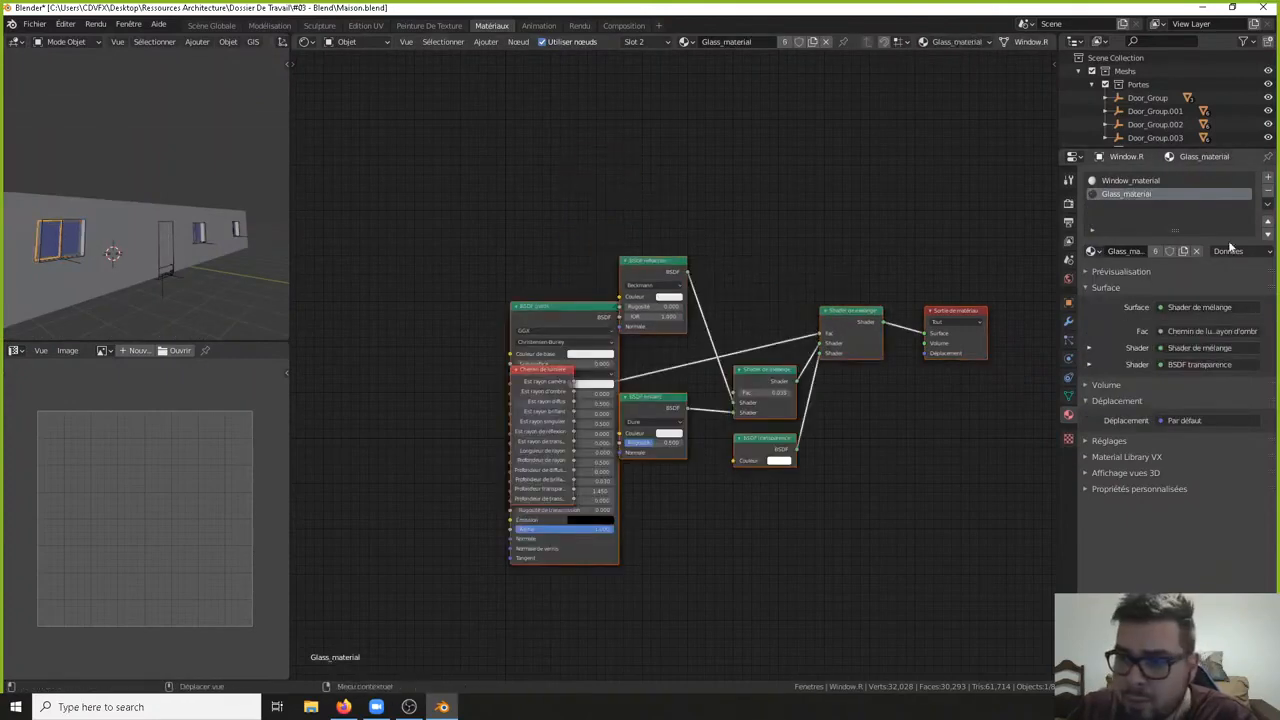
click(1092, 251)
click(1121, 309)
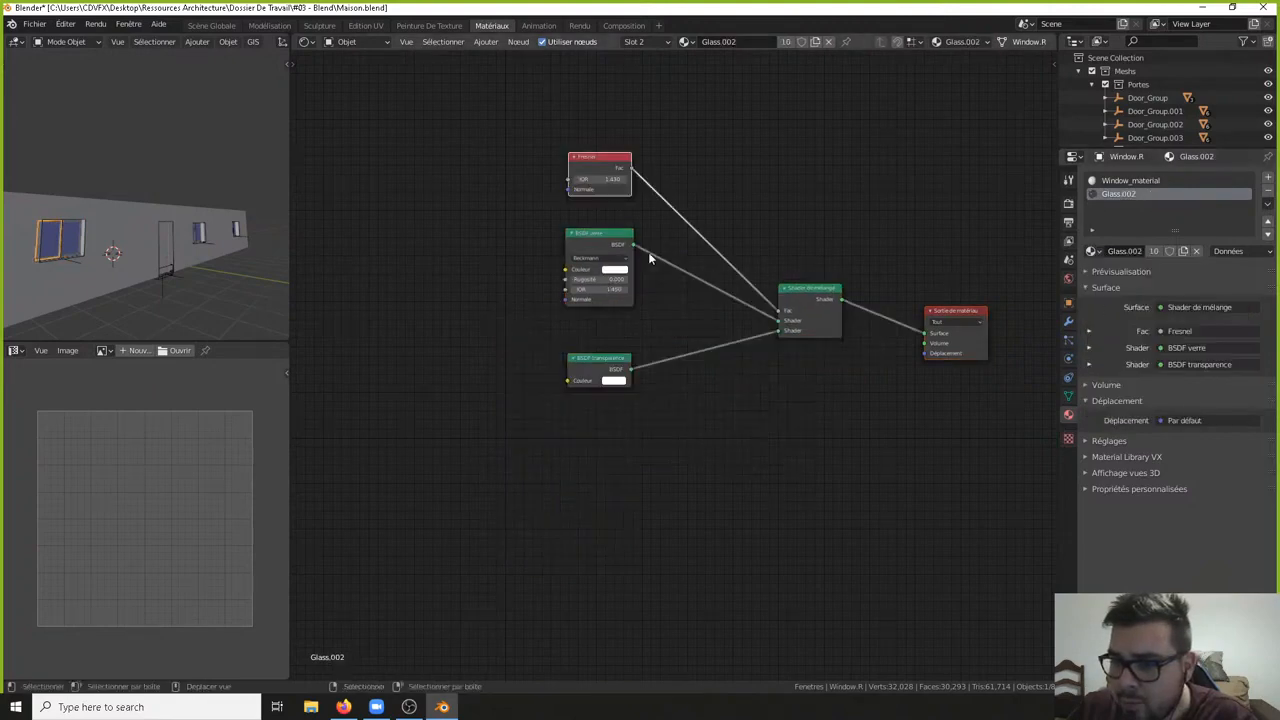
- Replace Glass_material with Glass.002 on sashes Window.L.001 and Window.R.001 of the small window beside the door
middle_drag(258, 229, 187, 234)
click(165, 244)
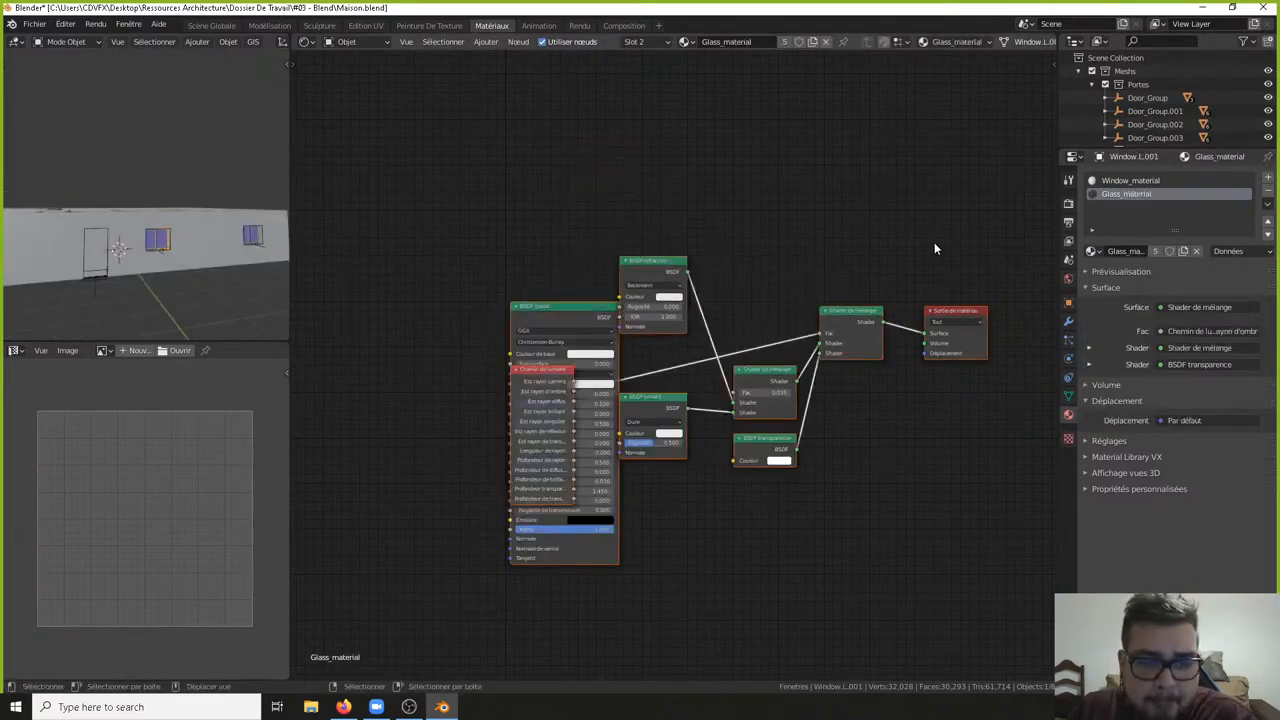
click(1093, 251)
click(1140, 309)
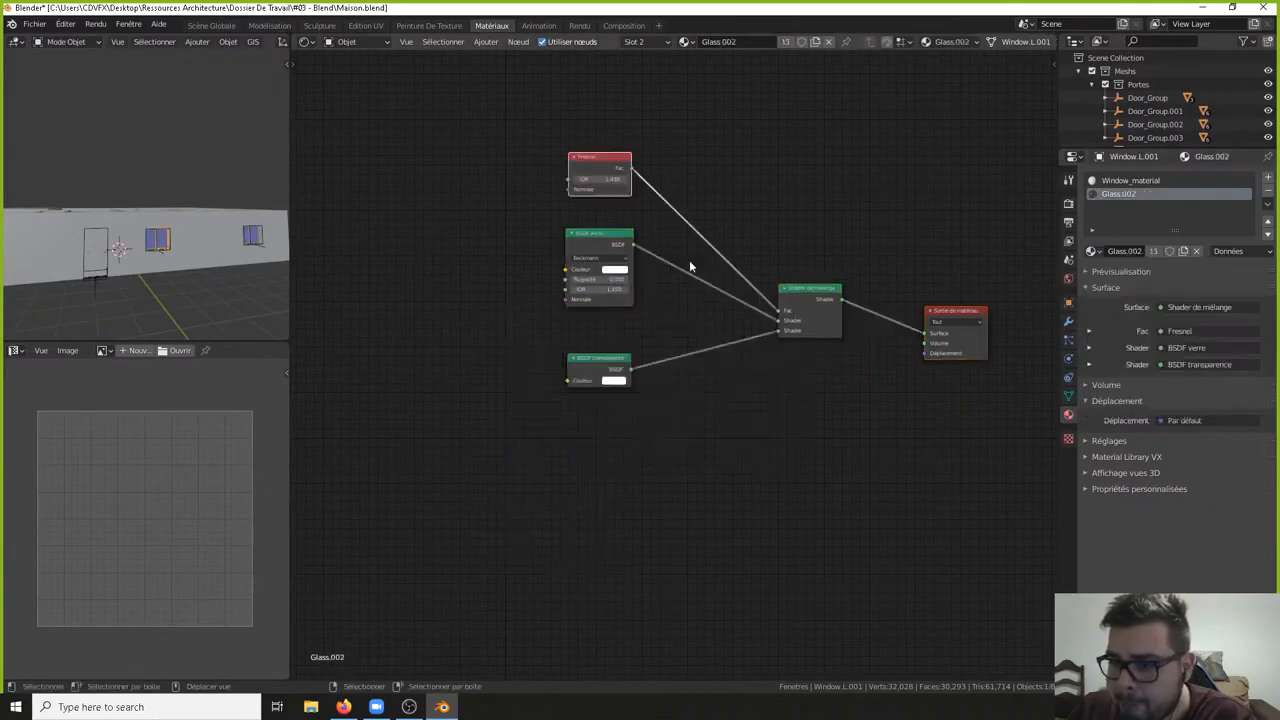
click(156, 240)
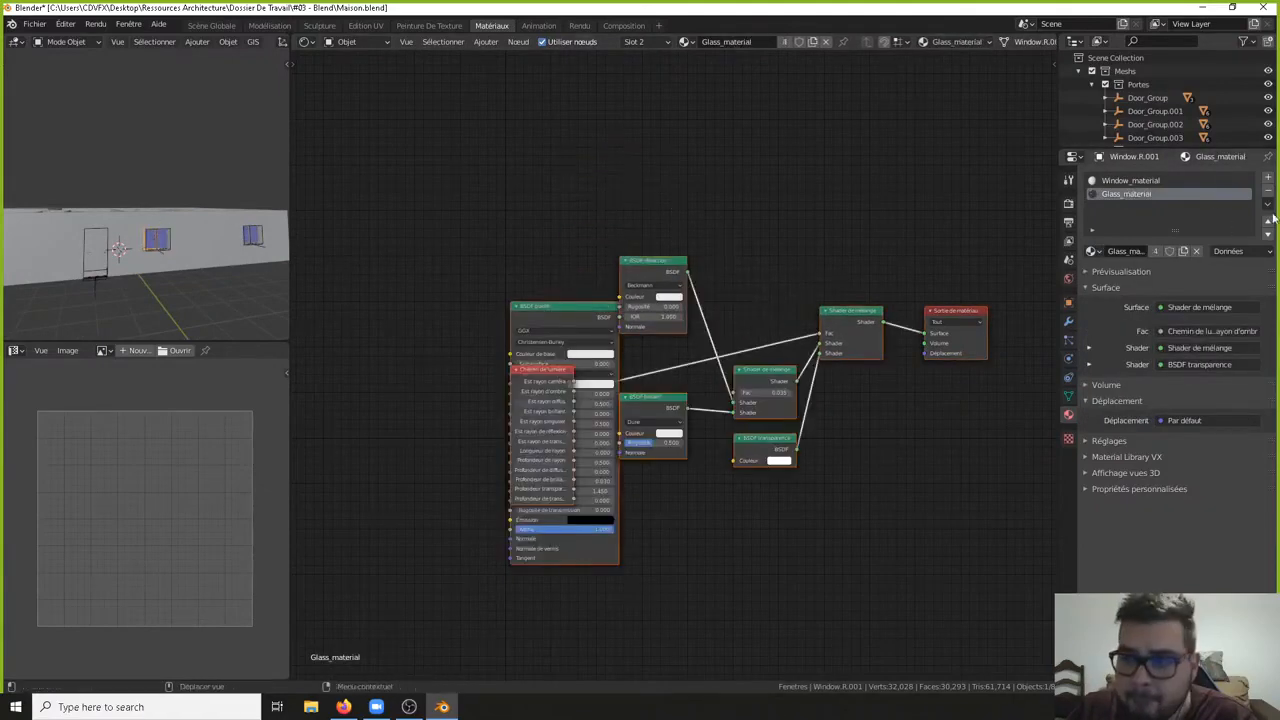
click(1093, 251)
click(1121, 296)
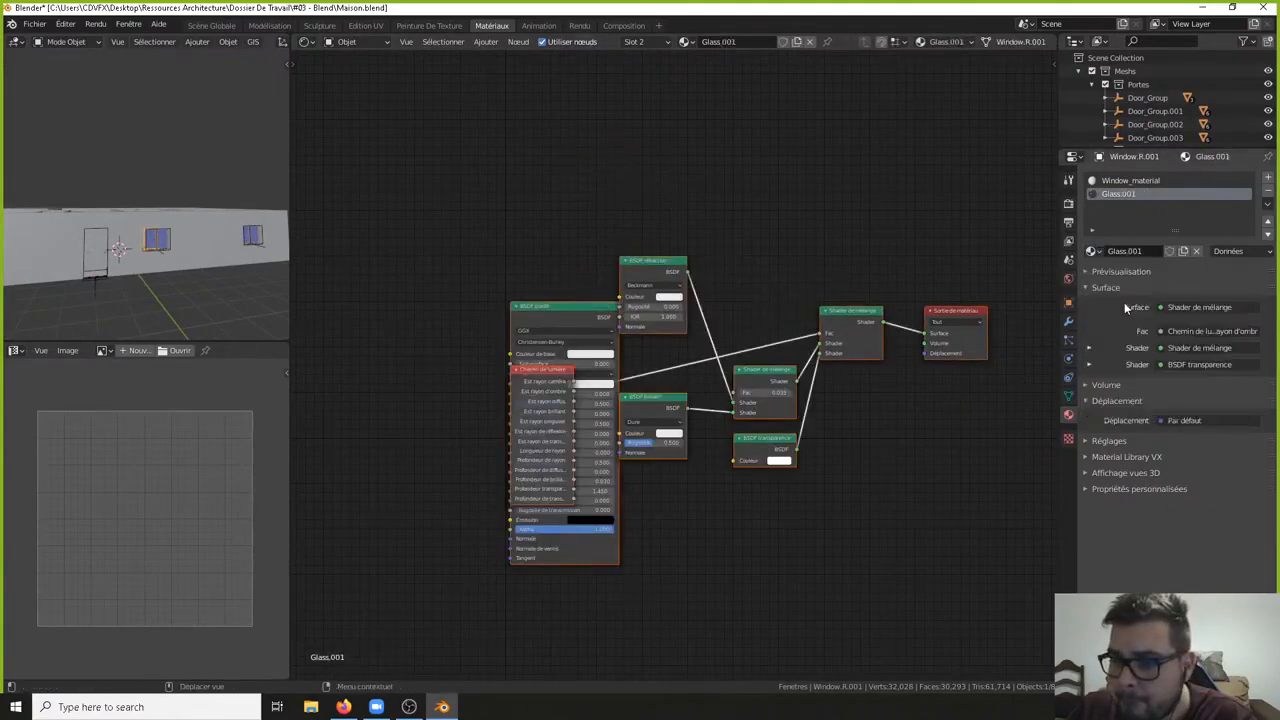
click(1091, 251)
click(1121, 309)
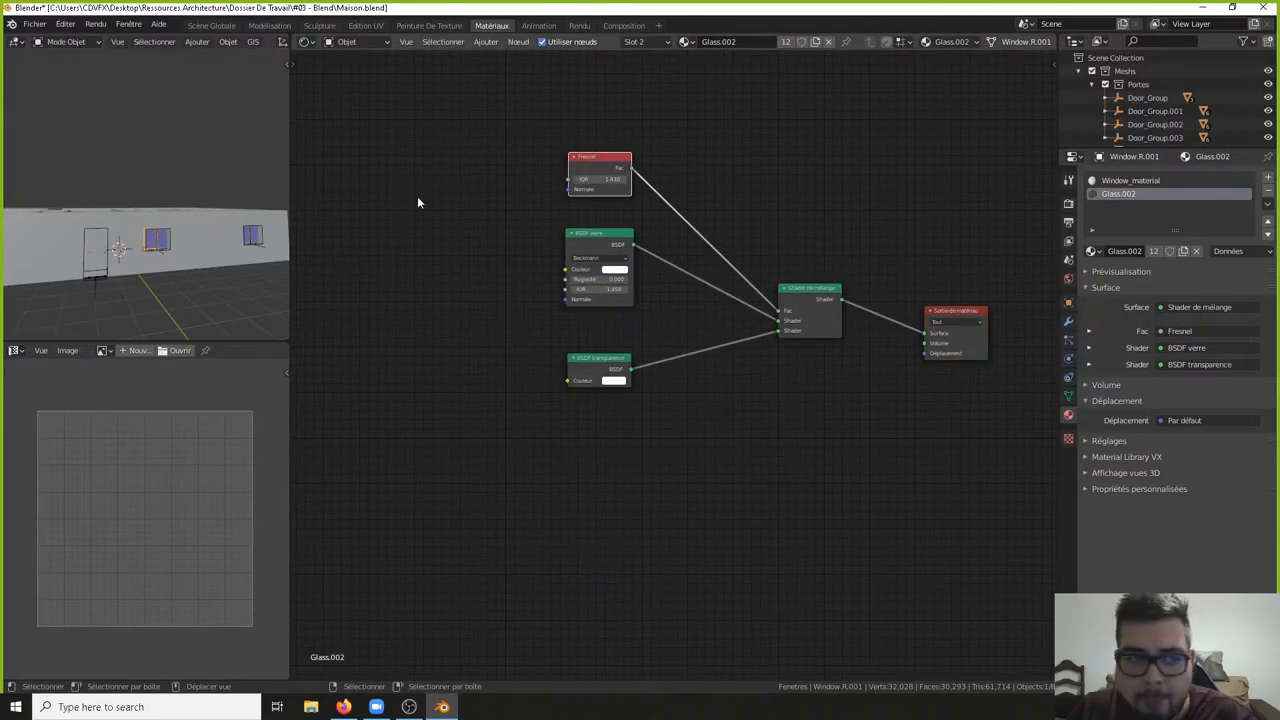
- Replace Glass_material with Glass.002 on sashes Window.L.002 and Window.R.002 of the small window near the wall's end
click(252, 236)
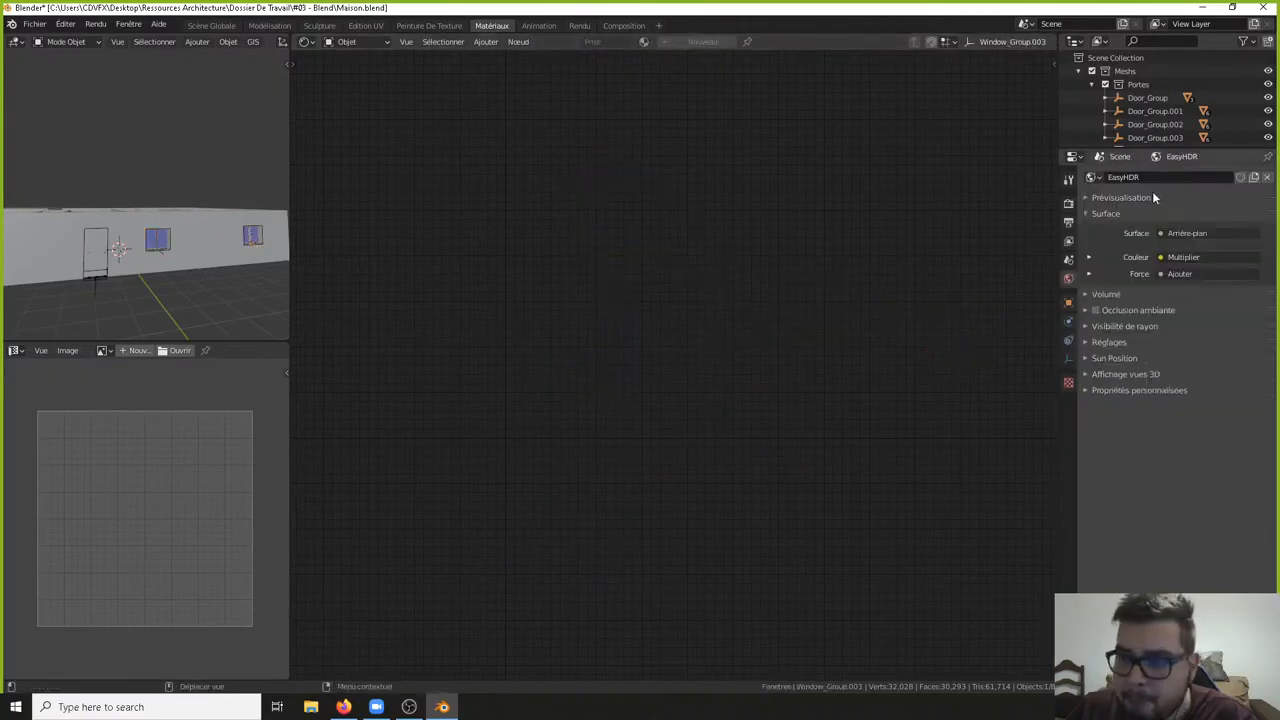
scroll(243, 240, up, 5)
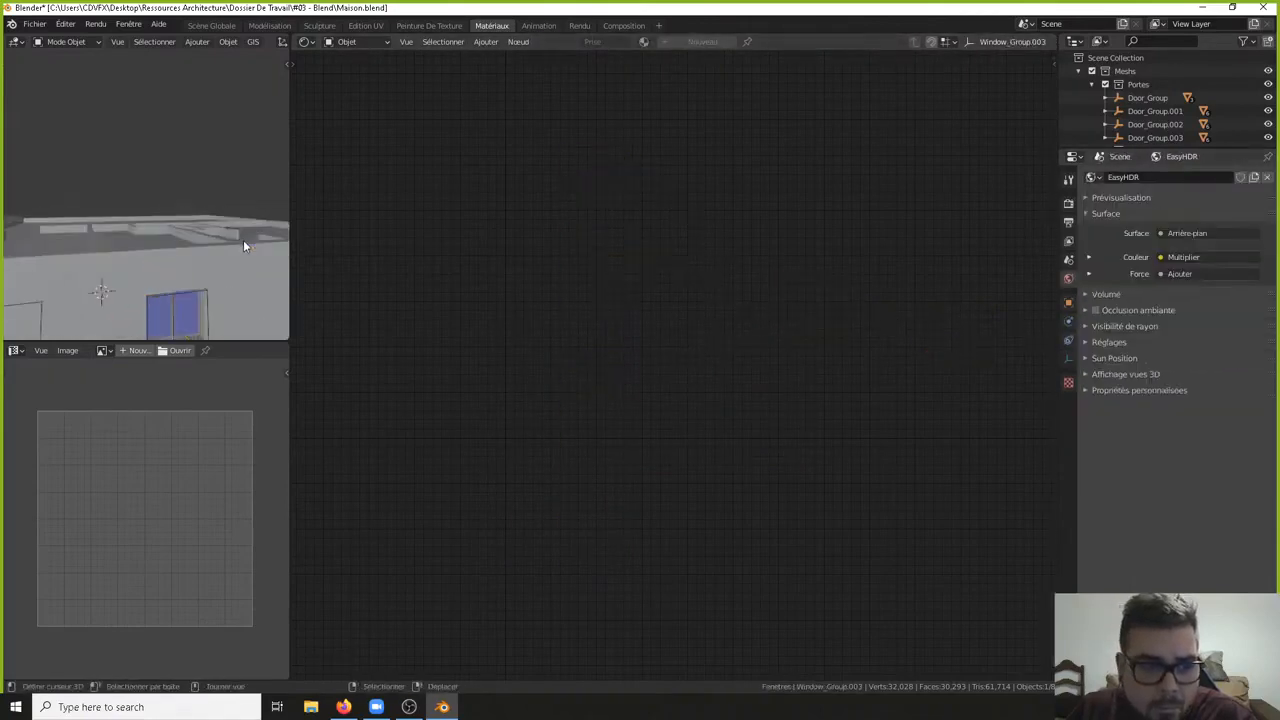
shift+middle_drag(243, 240, 5, 228)
click(77, 258)
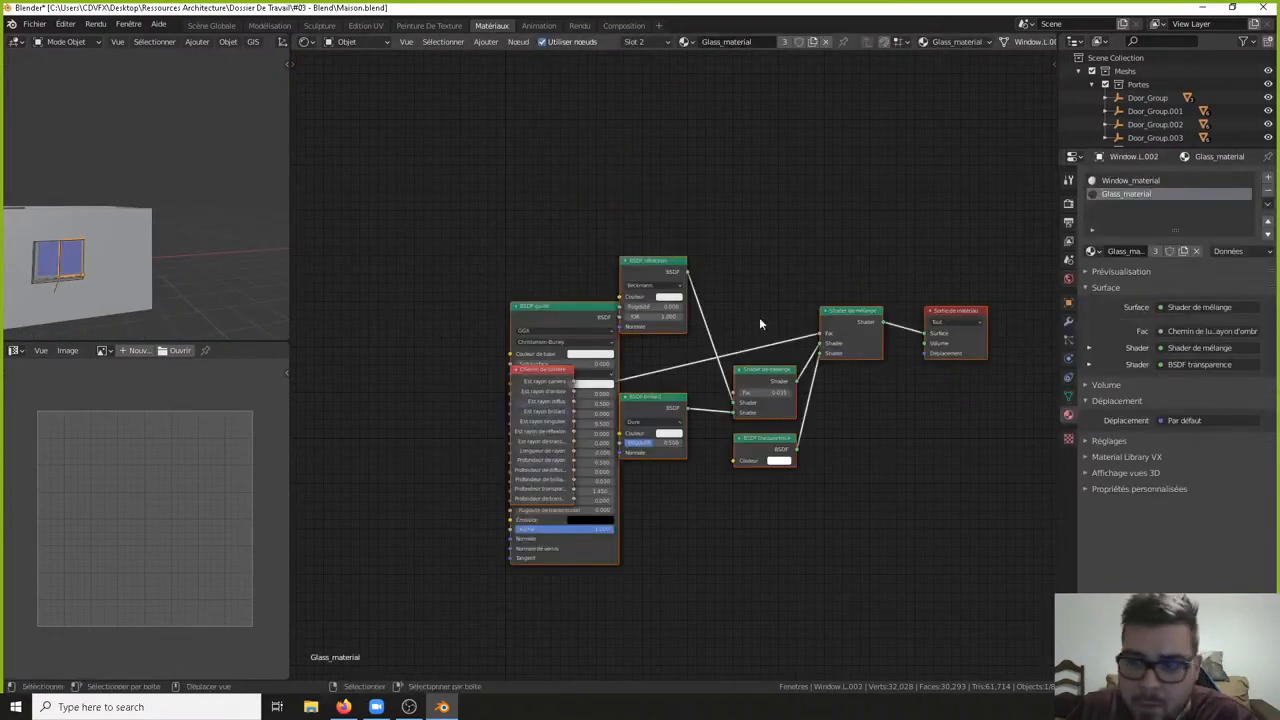
click(1091, 251)
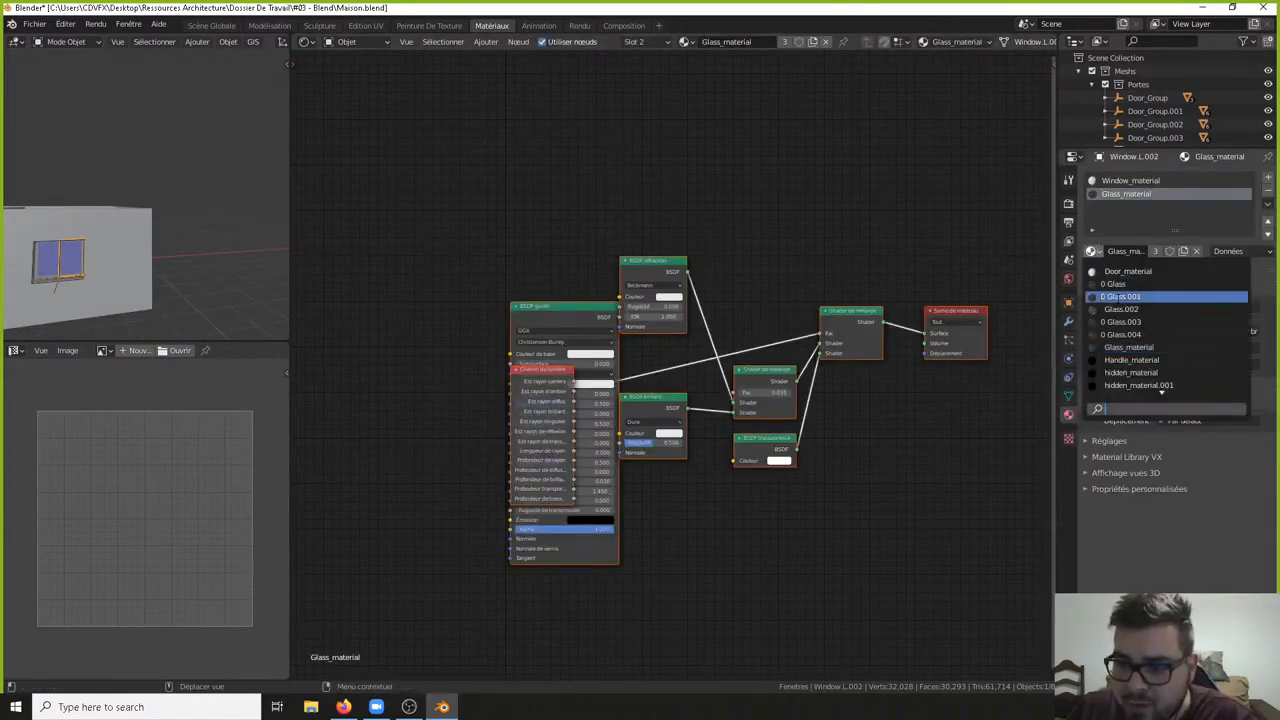
click(1130, 298)
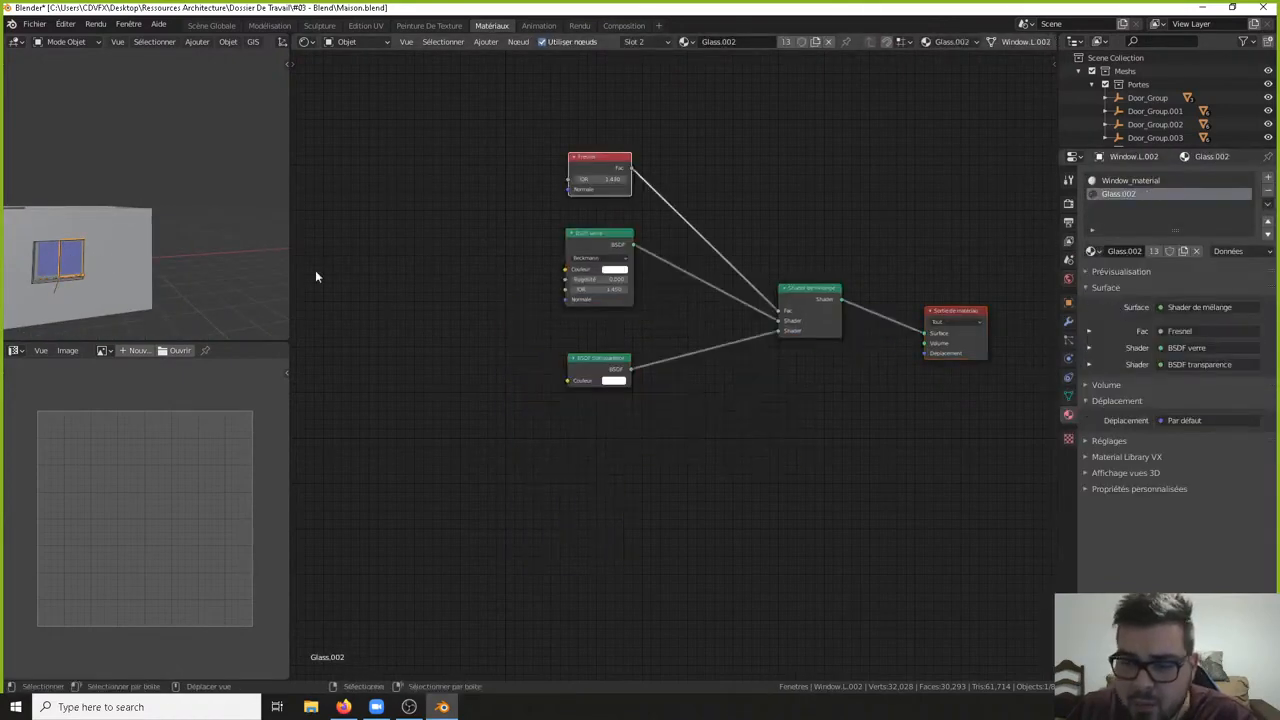
click(48, 252)
click(1093, 251)
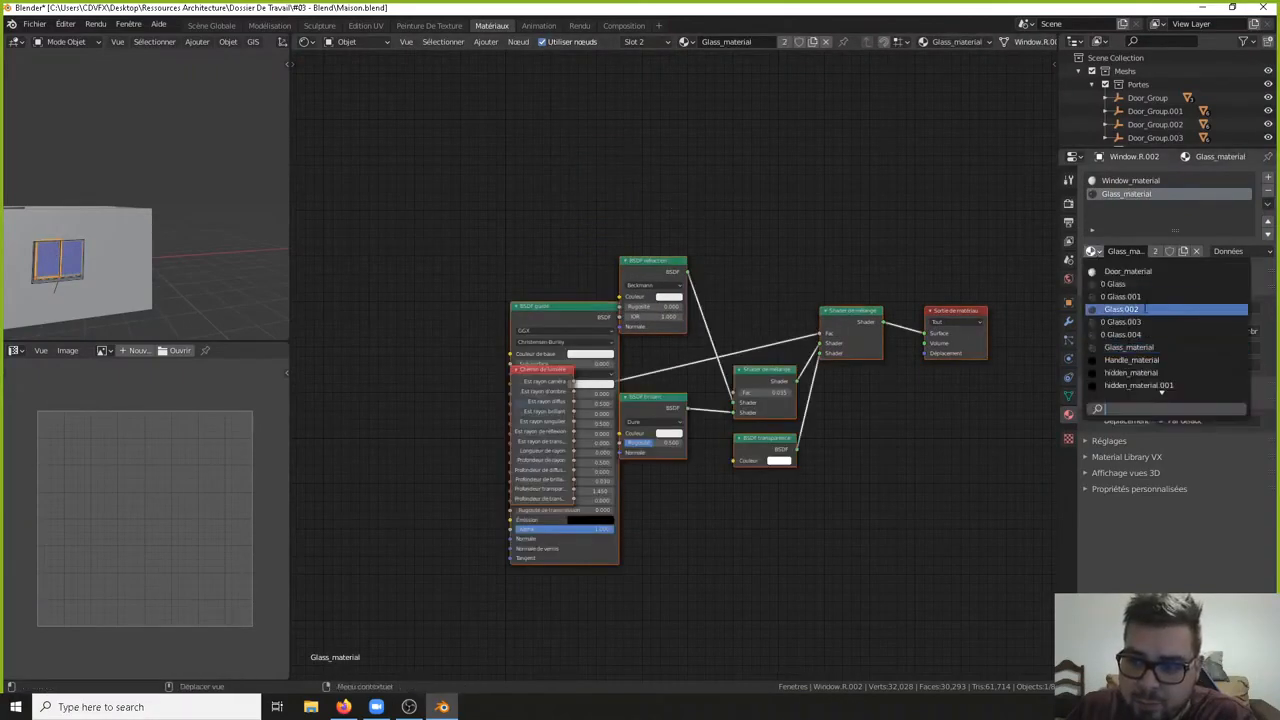
click(1121, 309)
scroll(170, 250, down, 2)
middle_drag(170, 254, 94, 245)
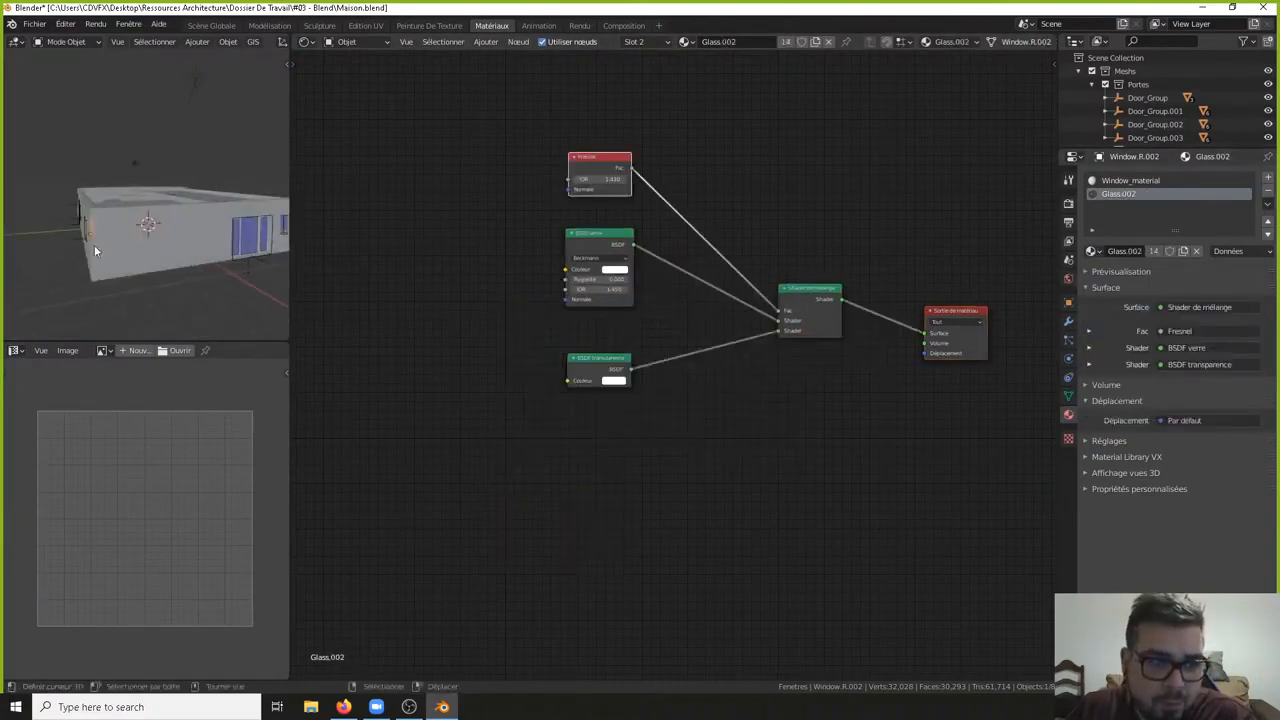
- Replace Glass_material with Glass.002 on sash Window.R.003 of the small window near the corner of the next wall
click(252, 240)
middle_drag(269, 236, 104, 196)
middle_drag(240, 262, 148, 206)
click(206, 206)
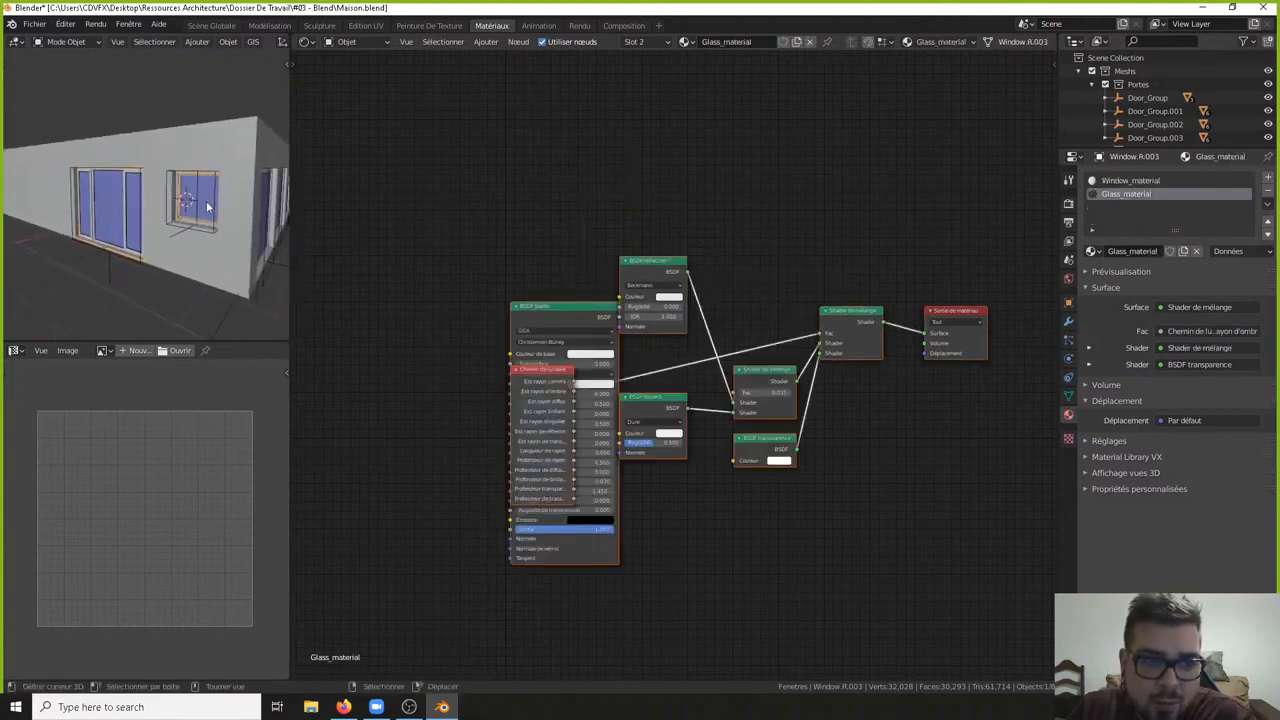
click(1092, 251)
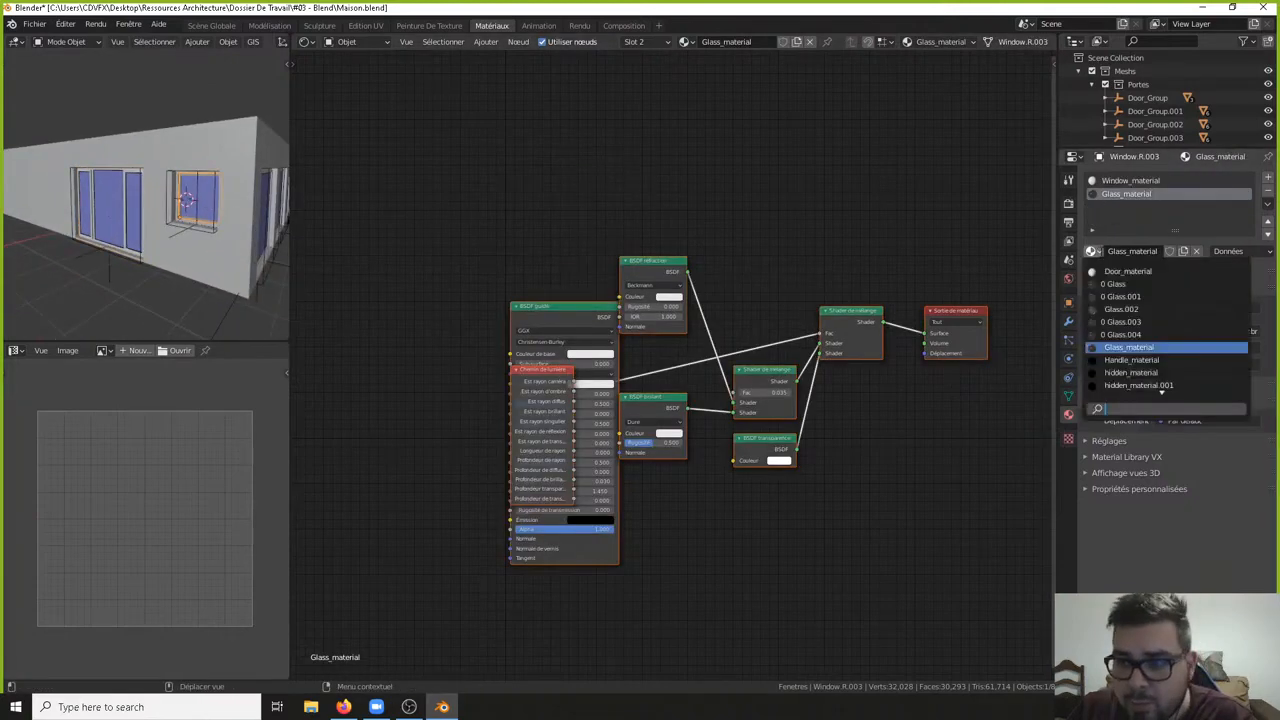
click(1141, 310)
- Preview the glazed interior in rendered shading and switch to the Scène Globale workspace
middle_drag(216, 247, 130, 234)
right_click(156, 226)
mouse_move(241, 219)
middle_down()
mouse_move(97, 201)
mouse_move(187, 183)
mouse_move(130, 170)
middle_up()
shift+right_click(193, 212)
key(shift+z)
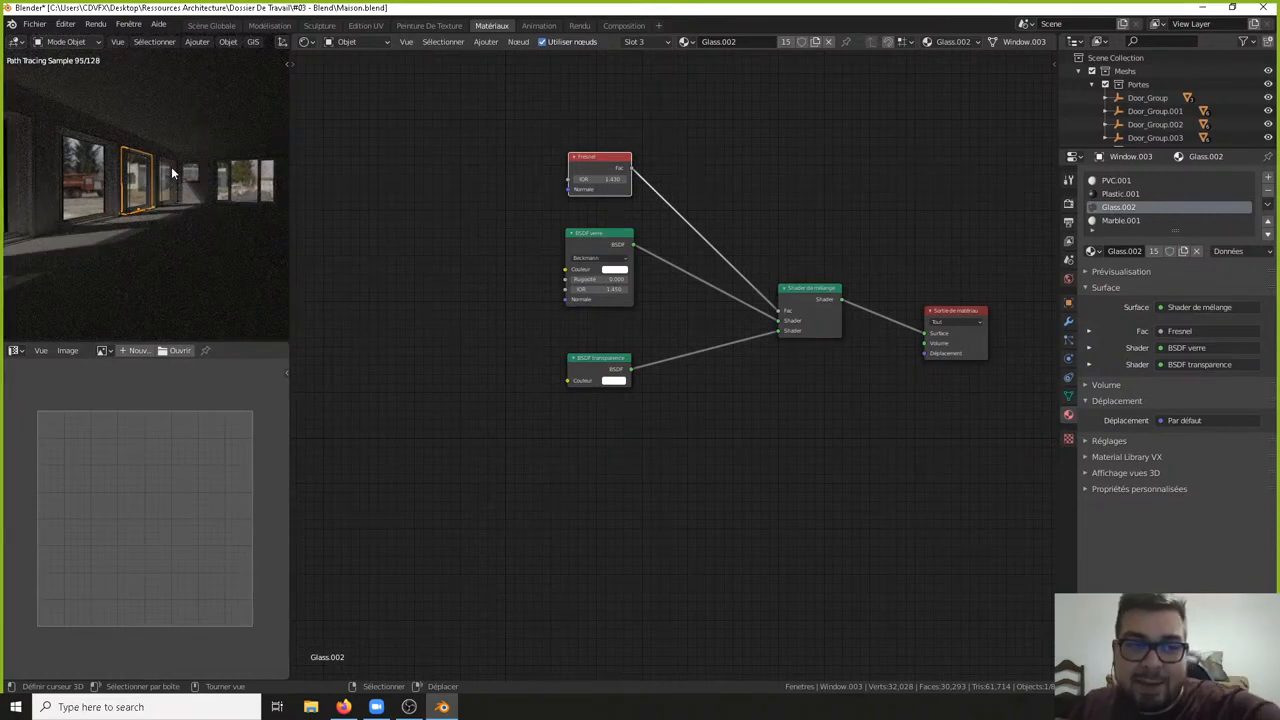
click(226, 26)
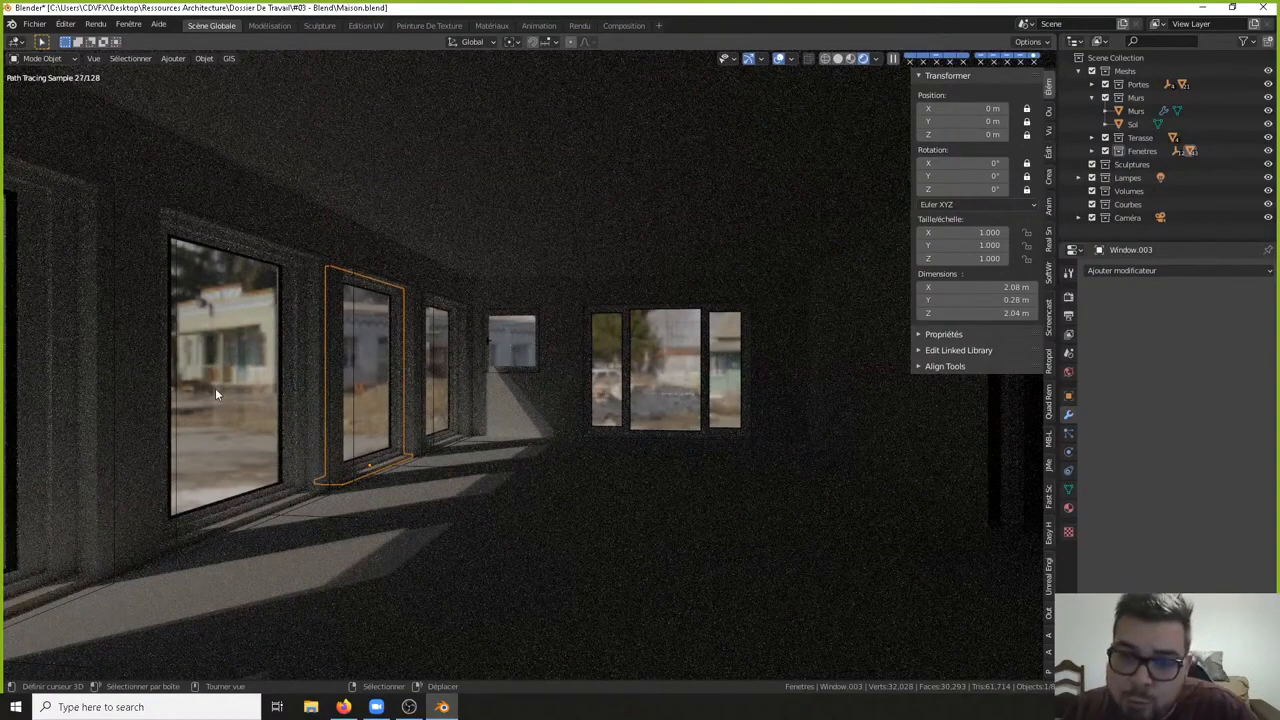
- Try the Eevee render engine on the interior and set the engine back to Cycles
click(1068, 296)
click(1178, 271)
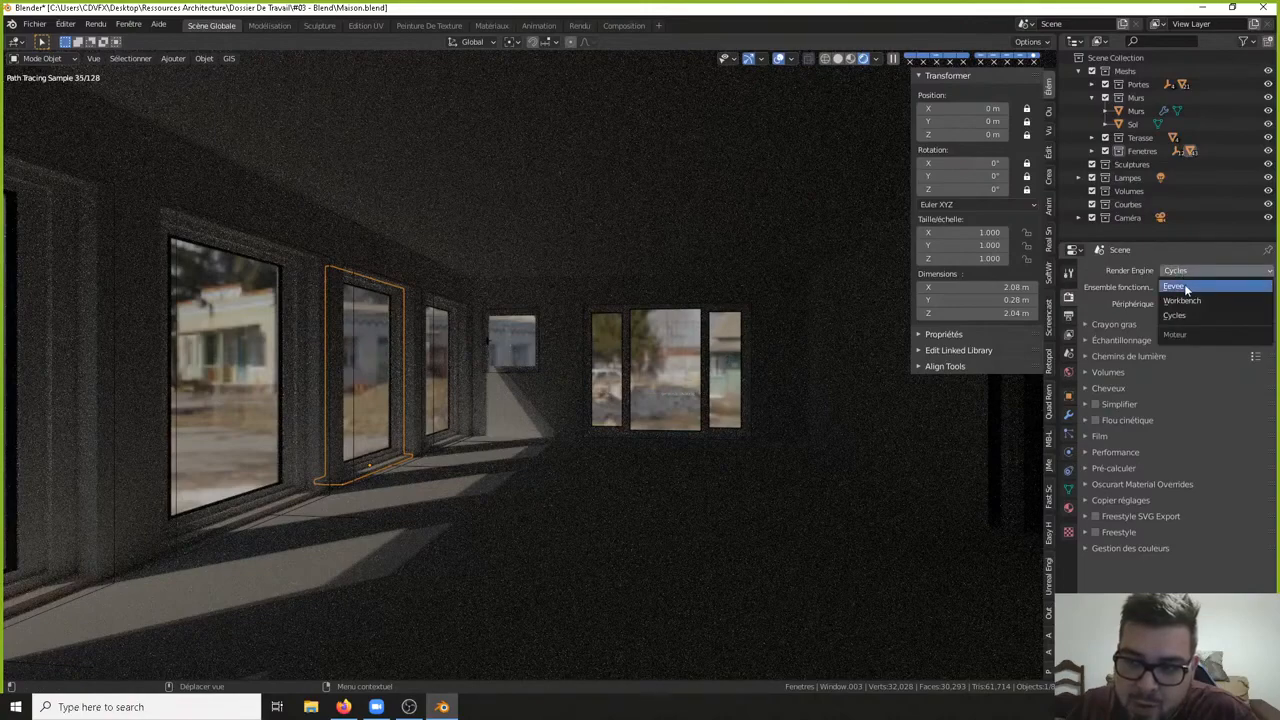
key(Return)
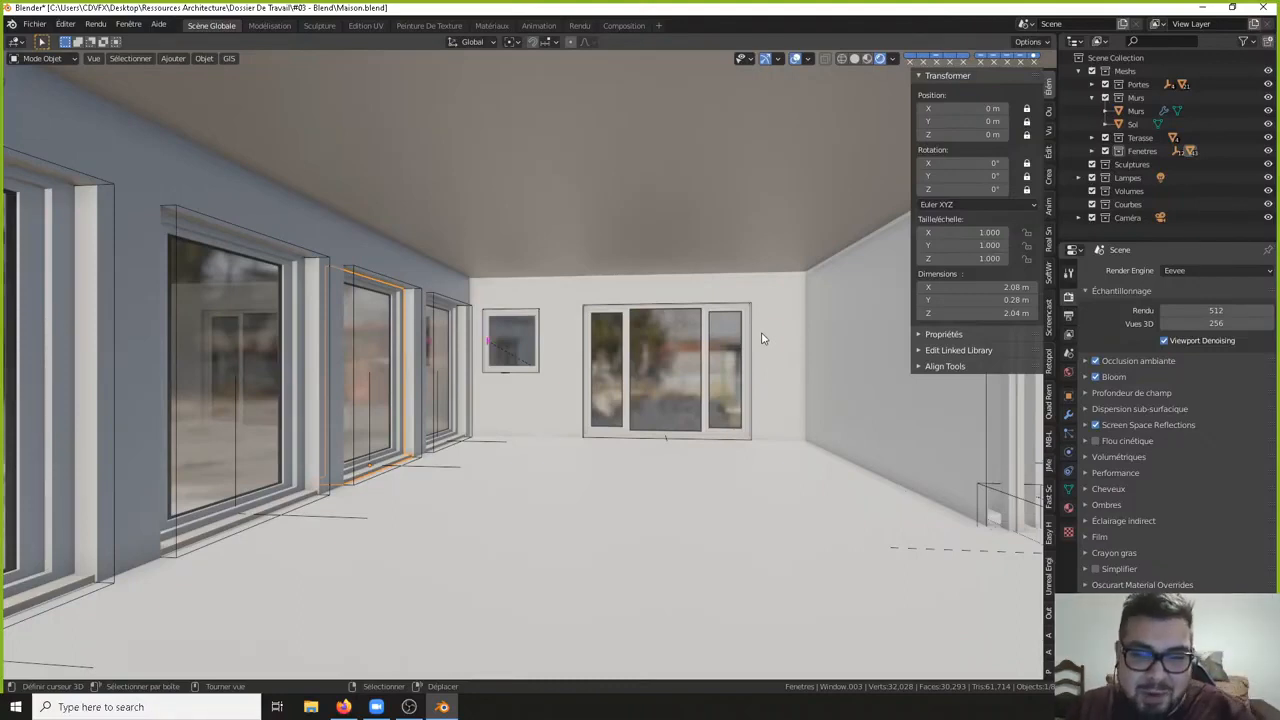
scroll(778, 353, down, 1)
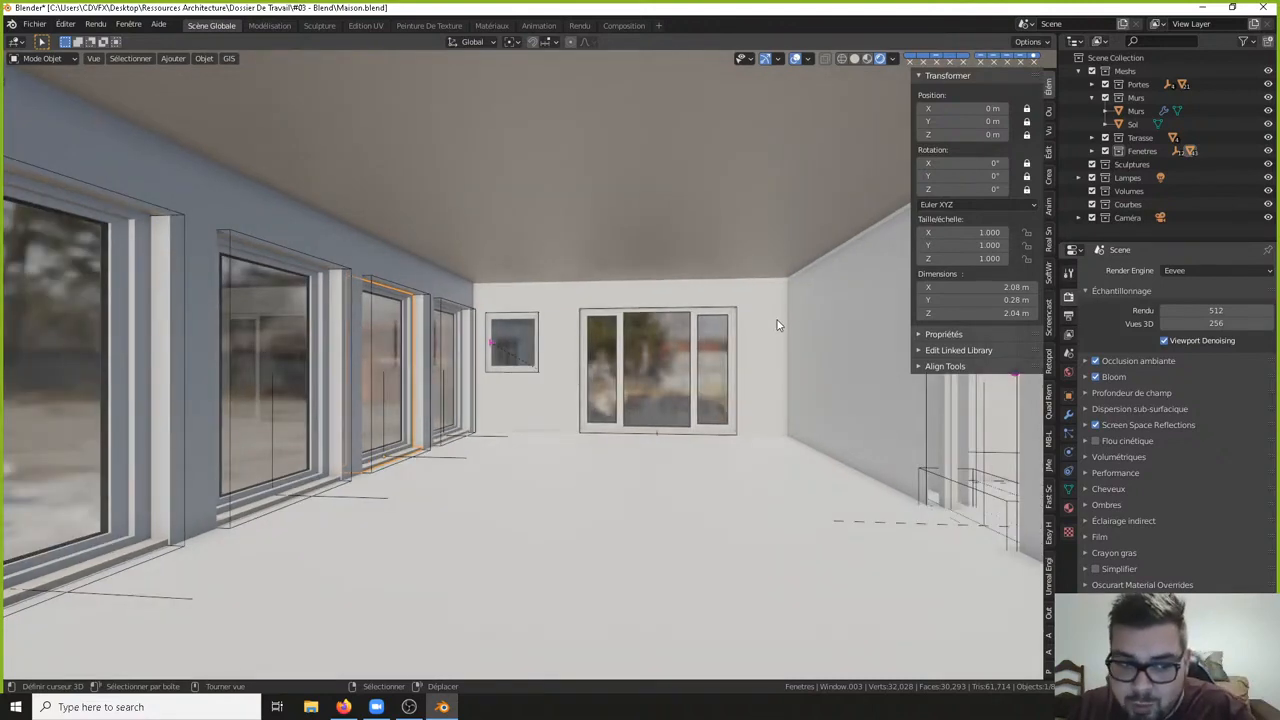
click(1223, 272)
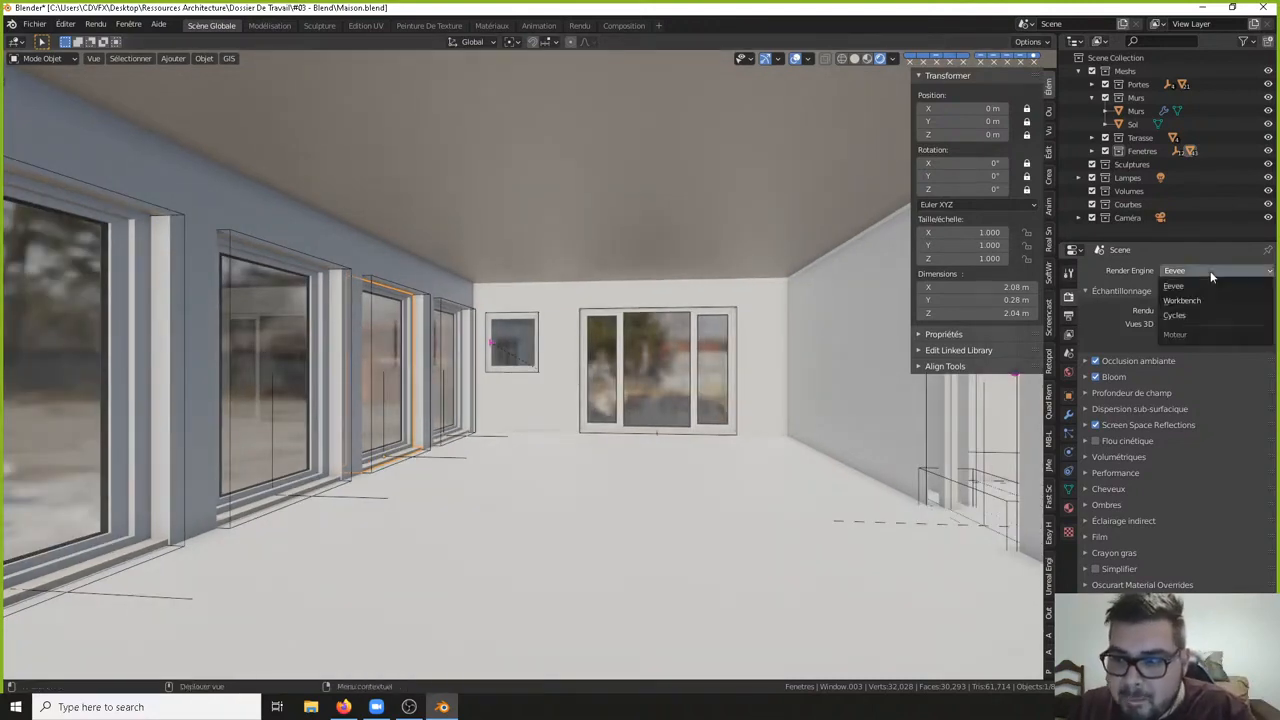
click(1195, 311)
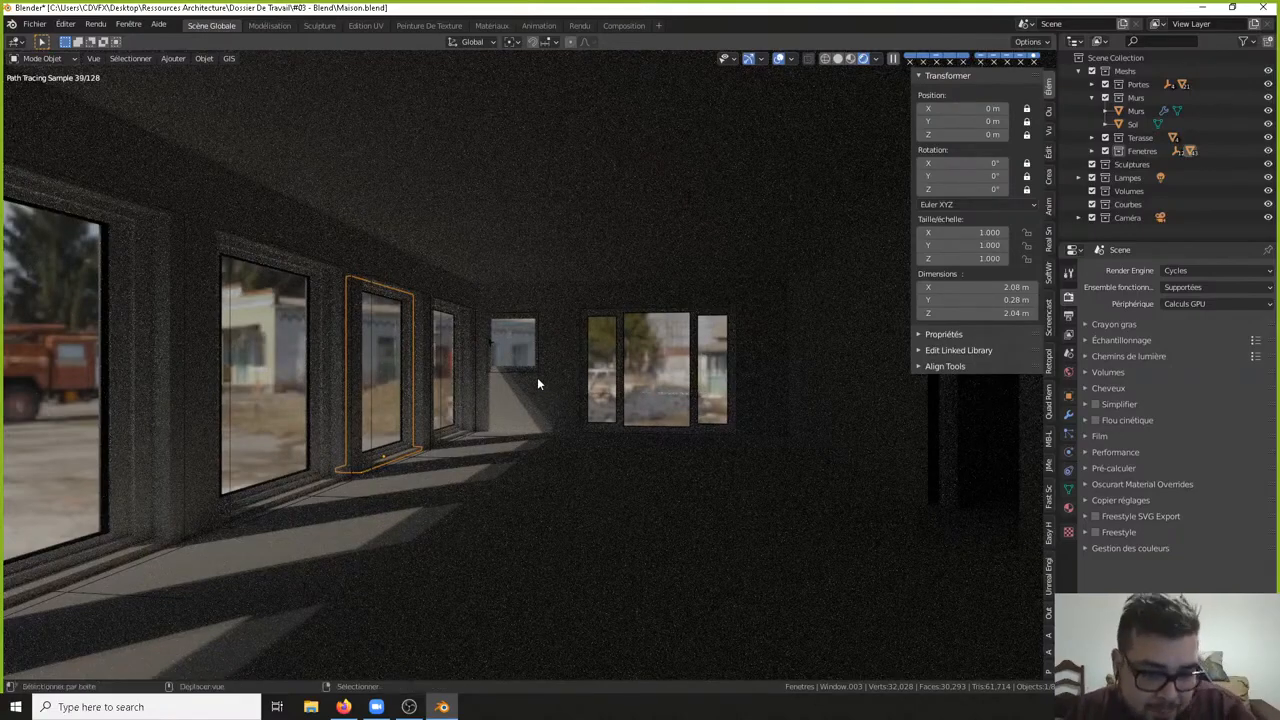
- Return to solid shading outside the house, deselect everything and hide the sidebar
key(shift+z)
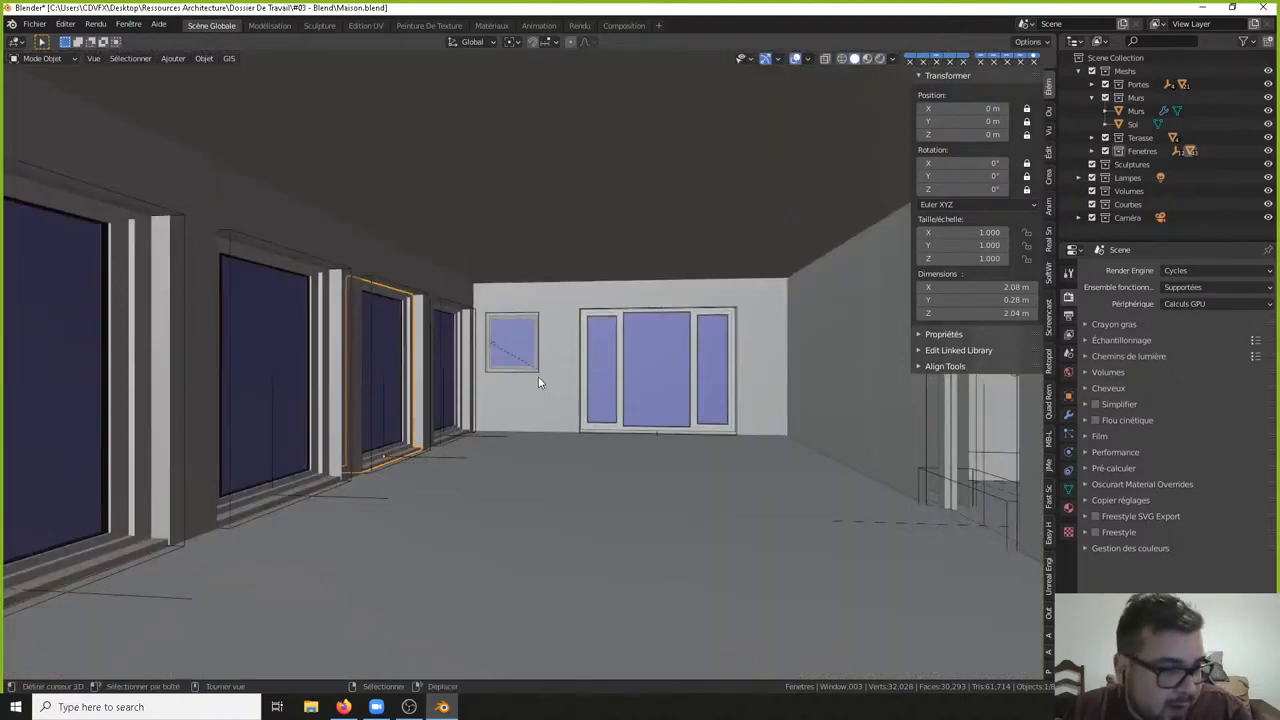
scroll(560, 312, down, 6)
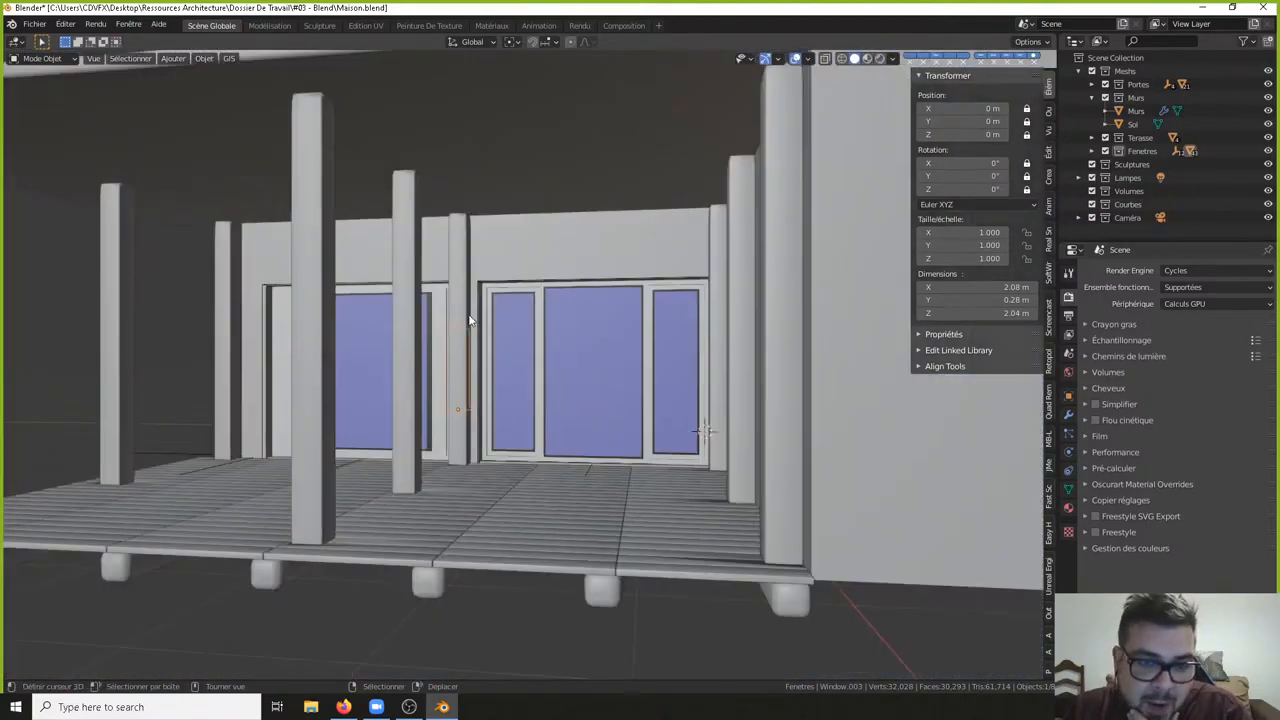
middle_drag(469, 320, 550, 345)
key(a)
click(566, 270)
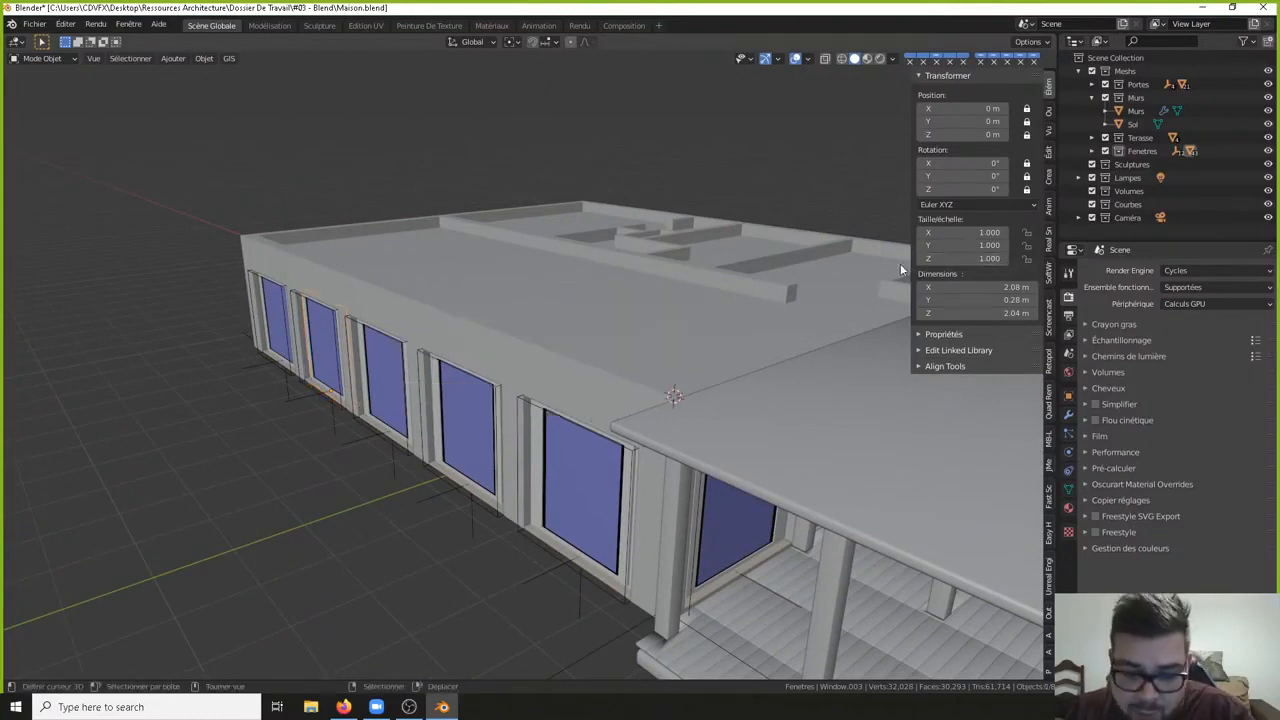
key(n)
- Replace the EasyHDR world with a new world and use a sky texture (Texture du ciel) as its background colour
click(1068, 371)
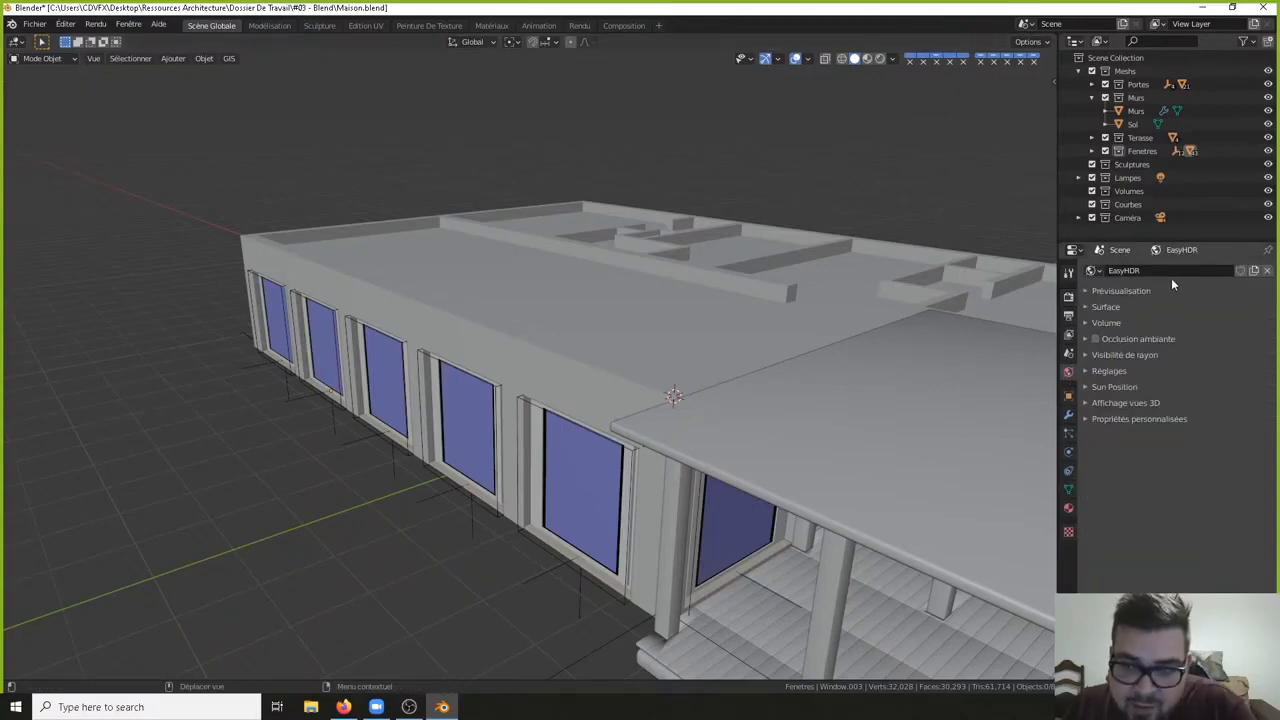
click(1267, 270)
click(1223, 271)
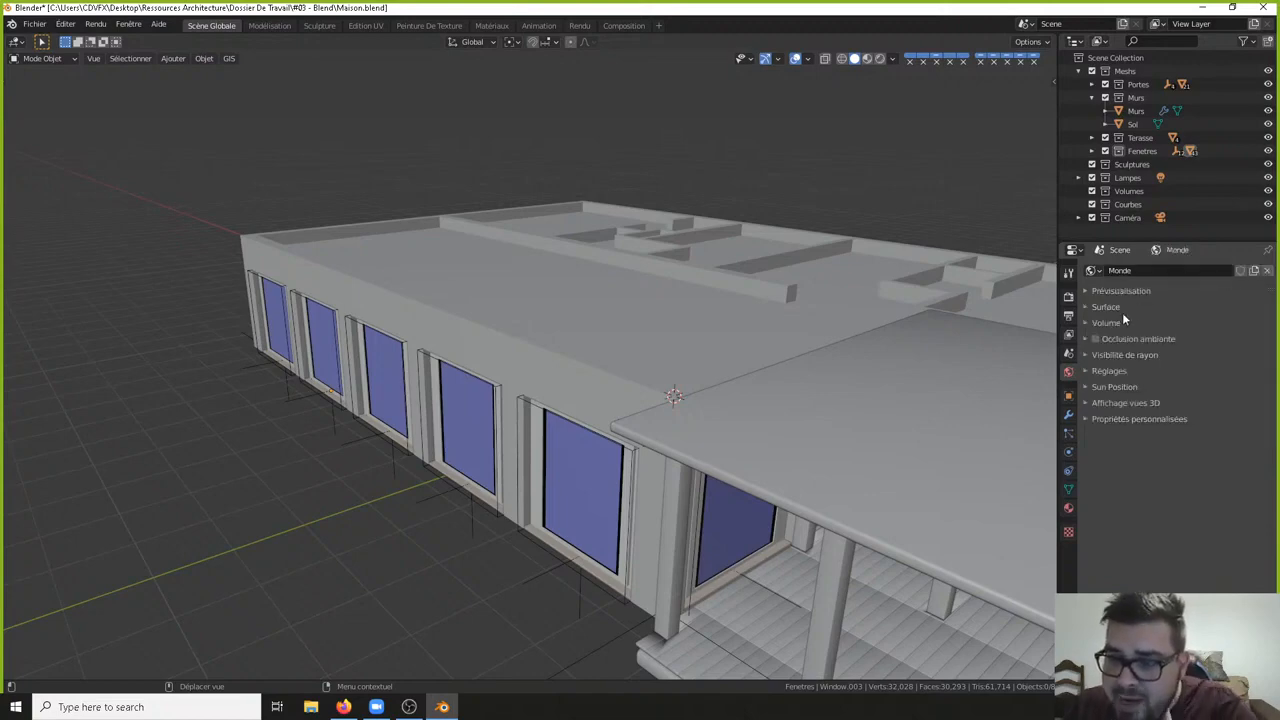
click(1089, 306)
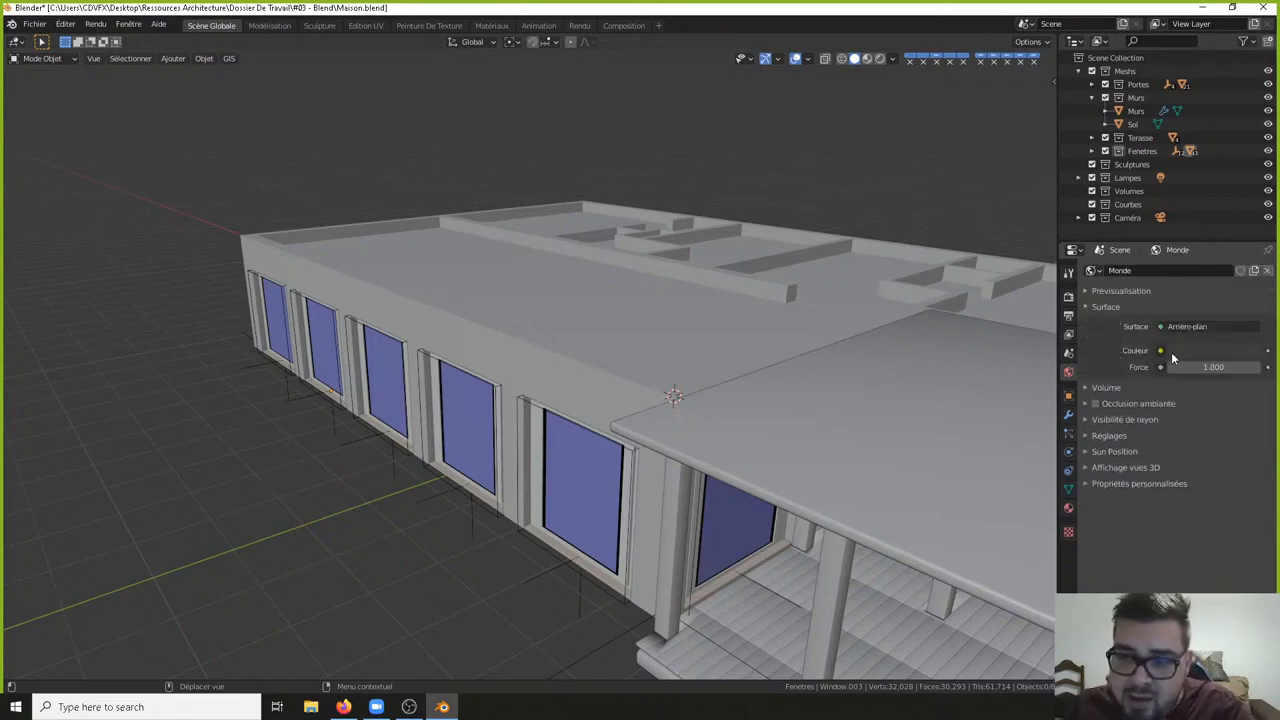
click(1160, 350)
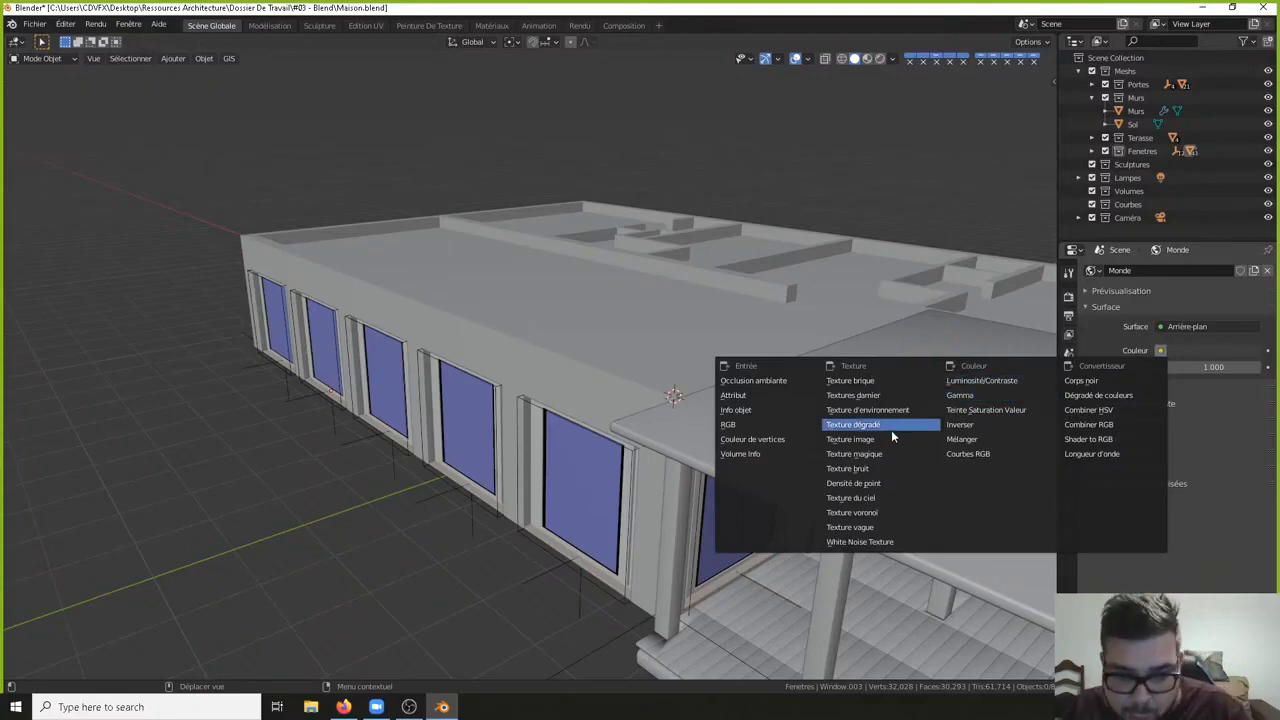
click(860, 498)
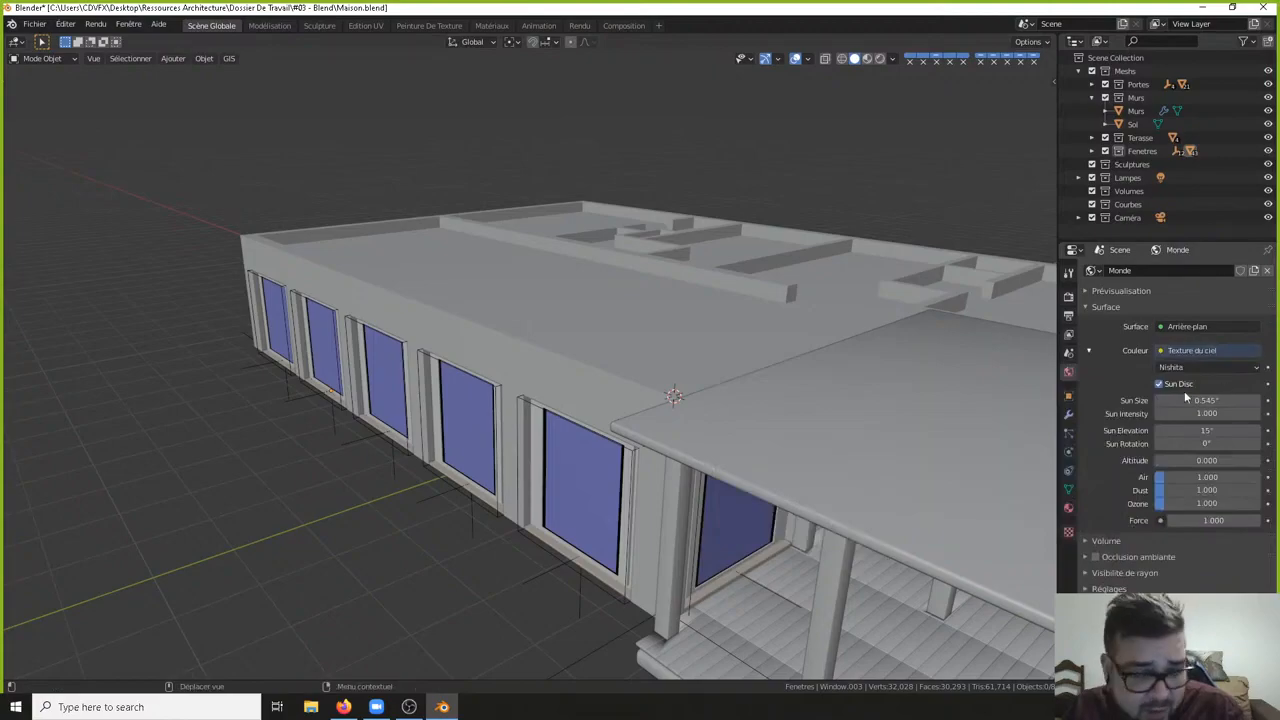
- Show the house in rendered shading against the sky and set the world background strength (Force) to 0.050
key(shift+z)
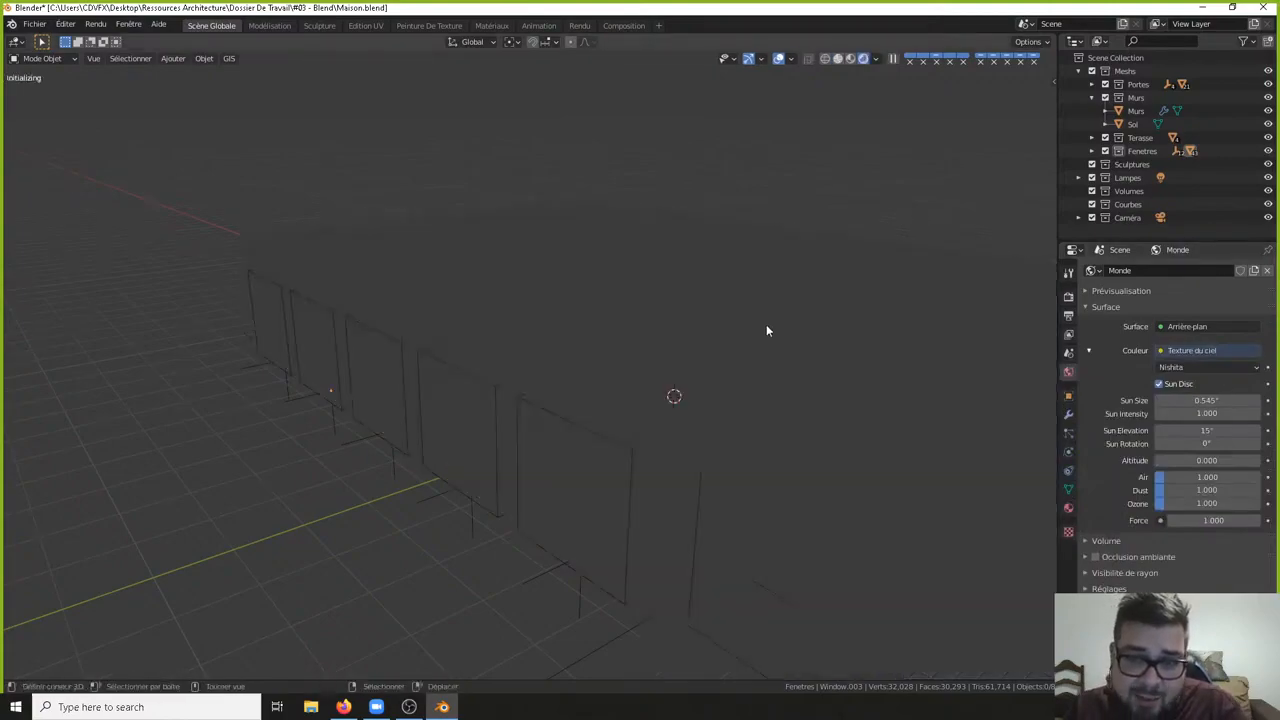
scroll(772, 317, down, 6)
middle_drag(781, 317, 887, 280)
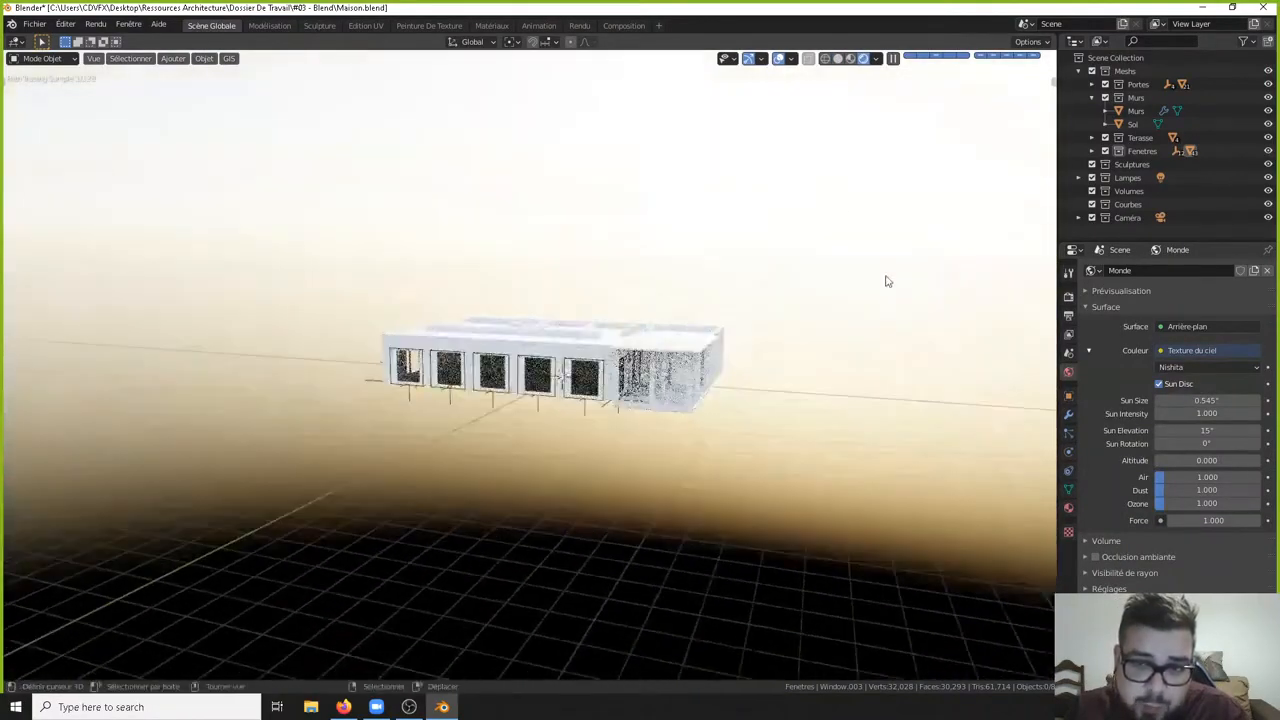
middle_drag(623, 201, 694, 194)
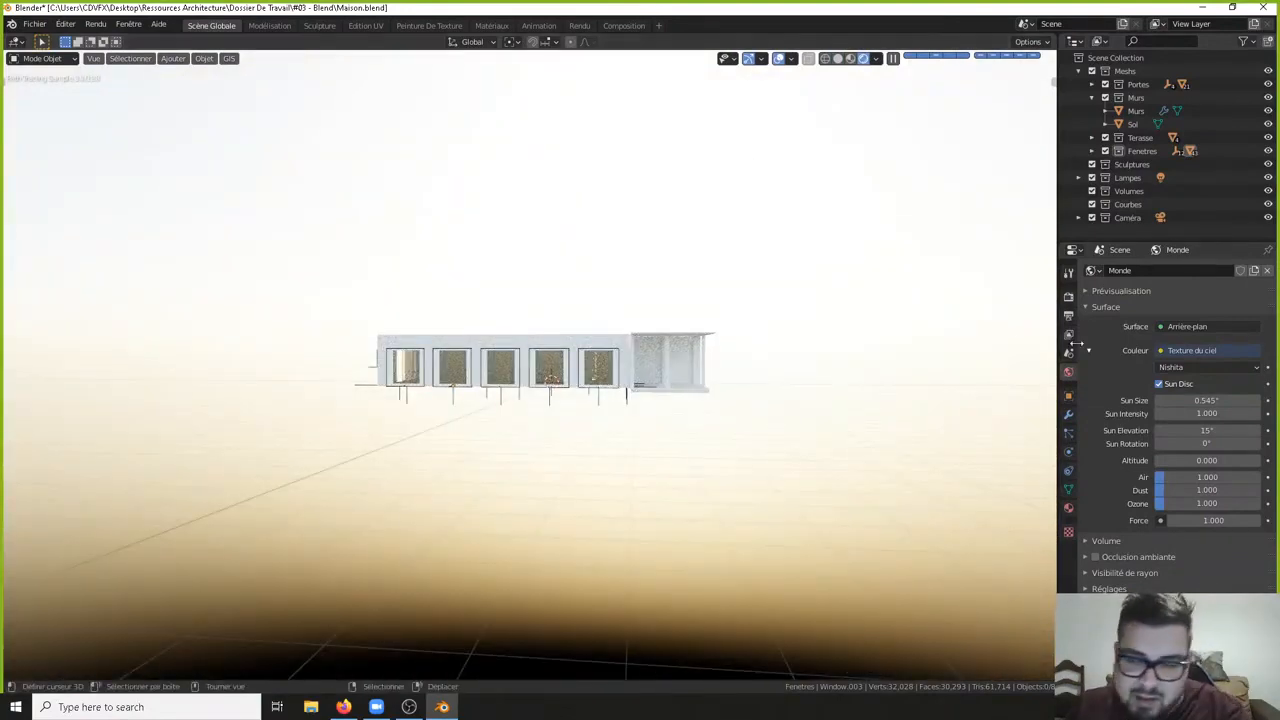
click(1207, 520)
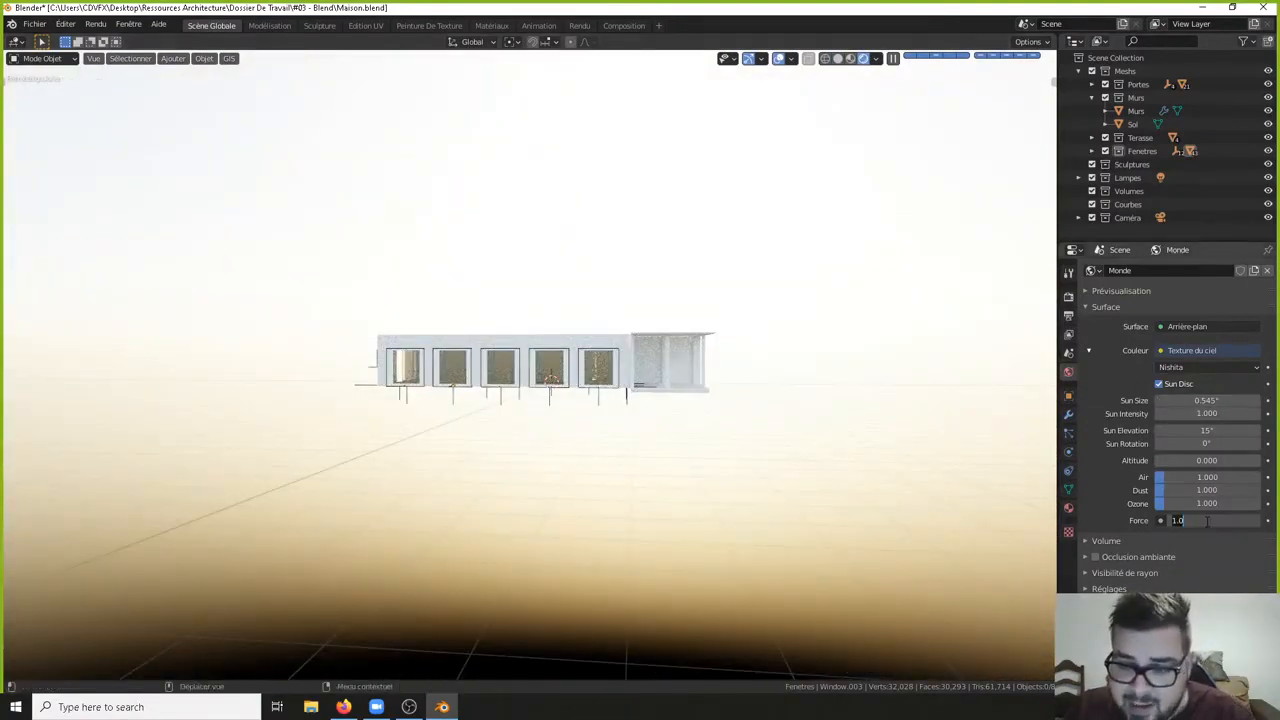
text(0.0)
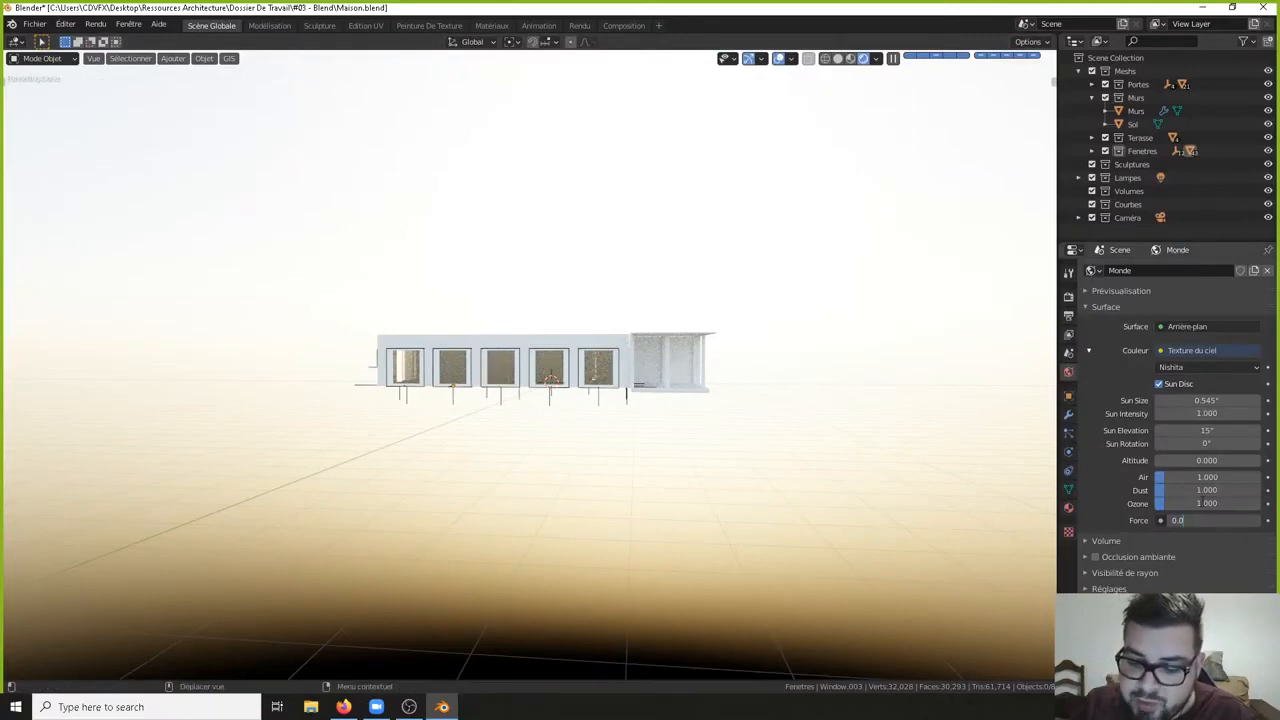
text(50)
key(Return)
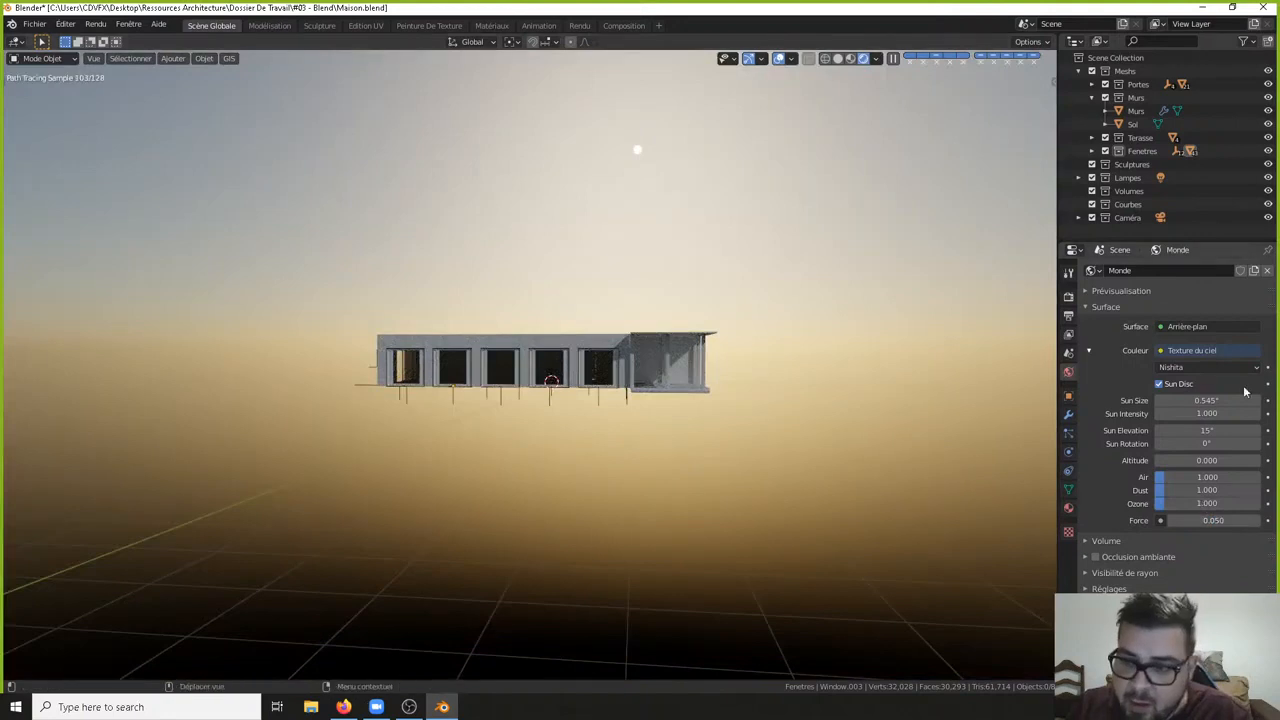
- Set the sky texture's Sun Size to 0.5° and Sun Intensity to 0.250
drag(1200, 400, 1231, 400)
click(1214, 398)
text(0.5)
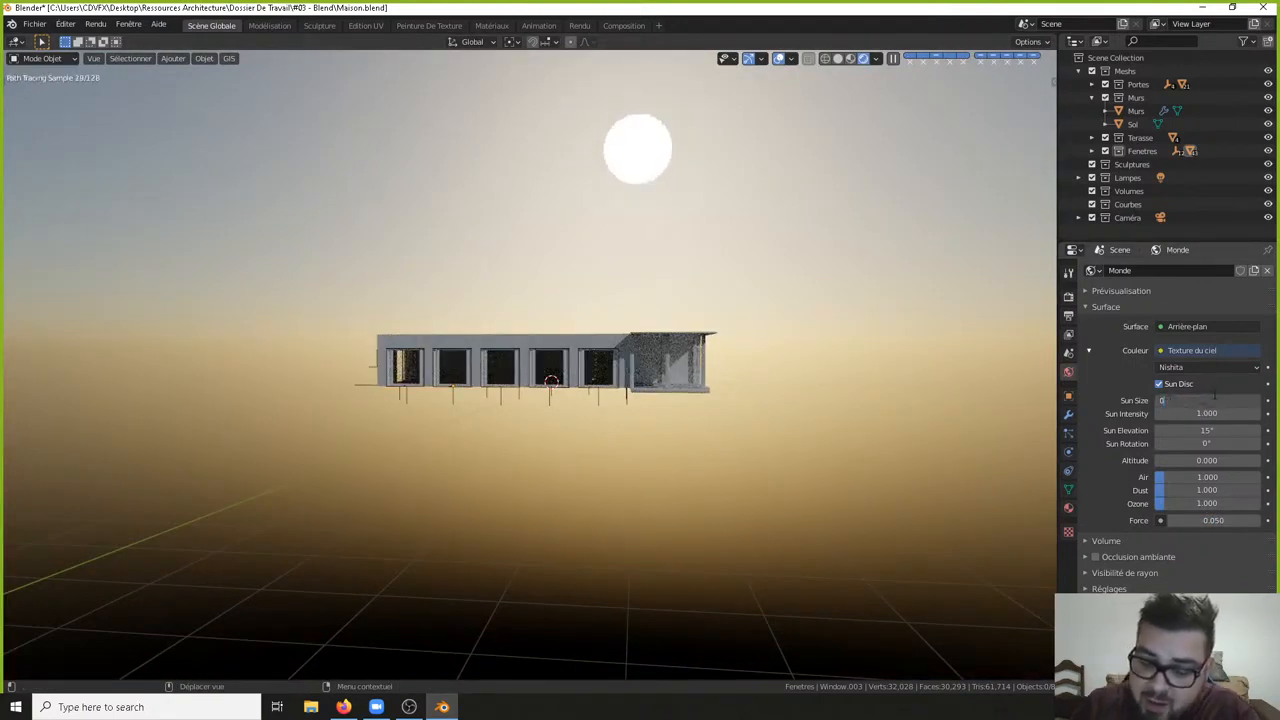
key(Return)
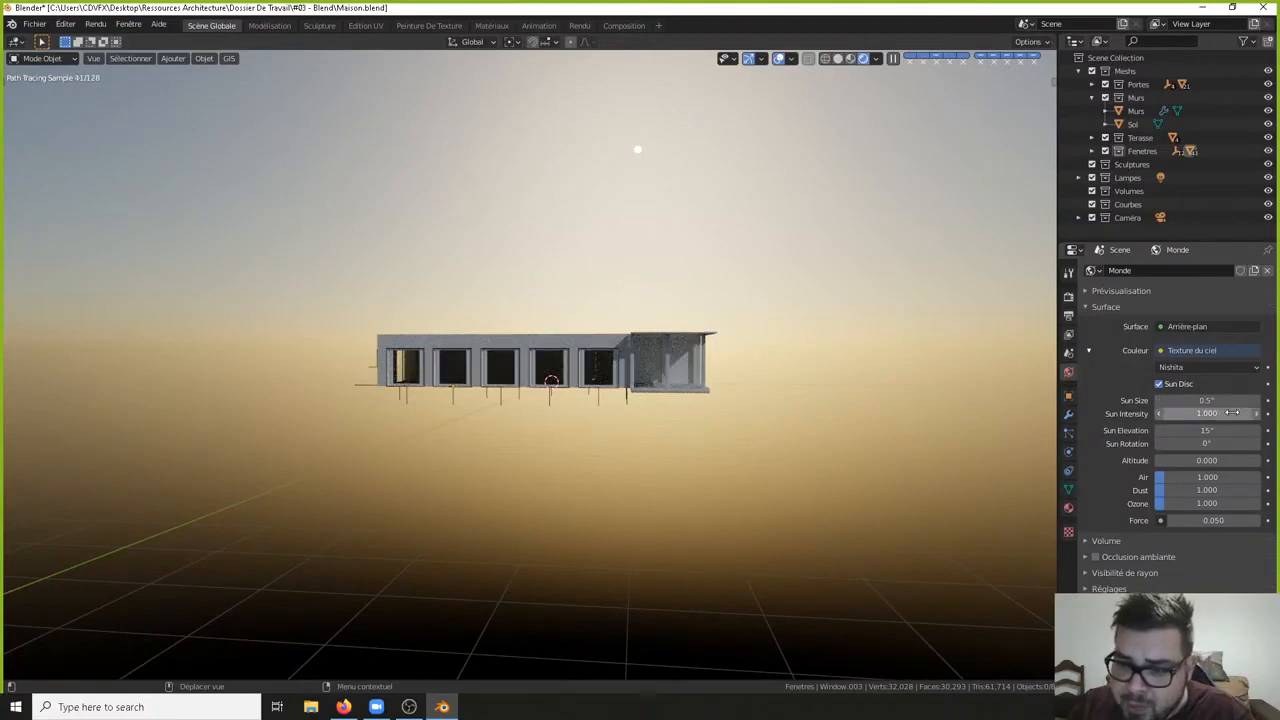
click(1208, 411)
text(0)
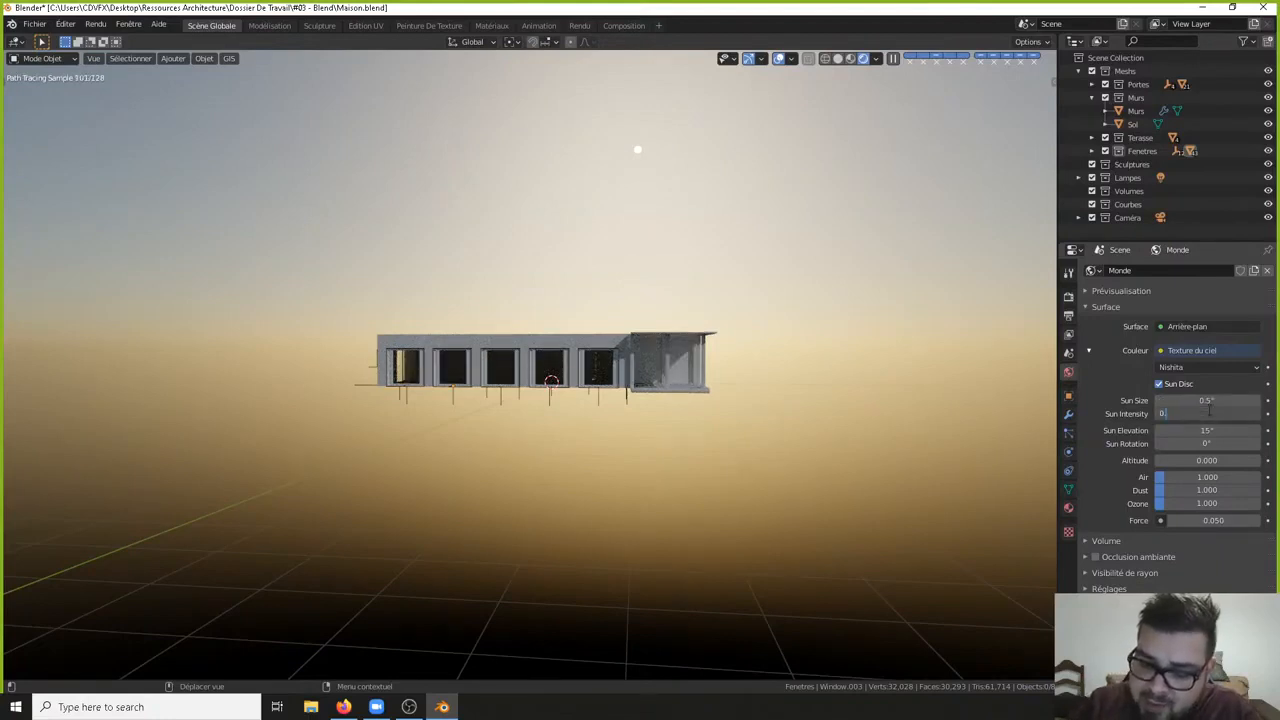
text(.25)
key(Return)
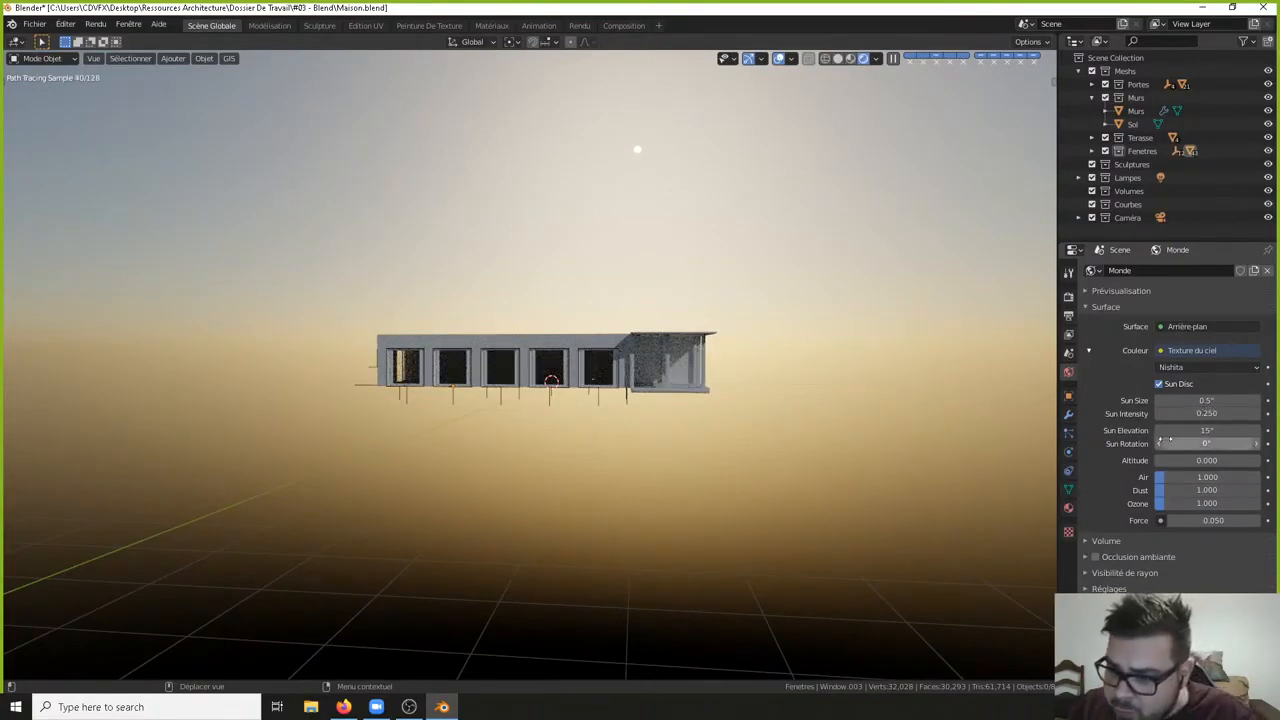
- Set the sky texture's Sun Elevation to 35°
click(1210, 430)
text(0)
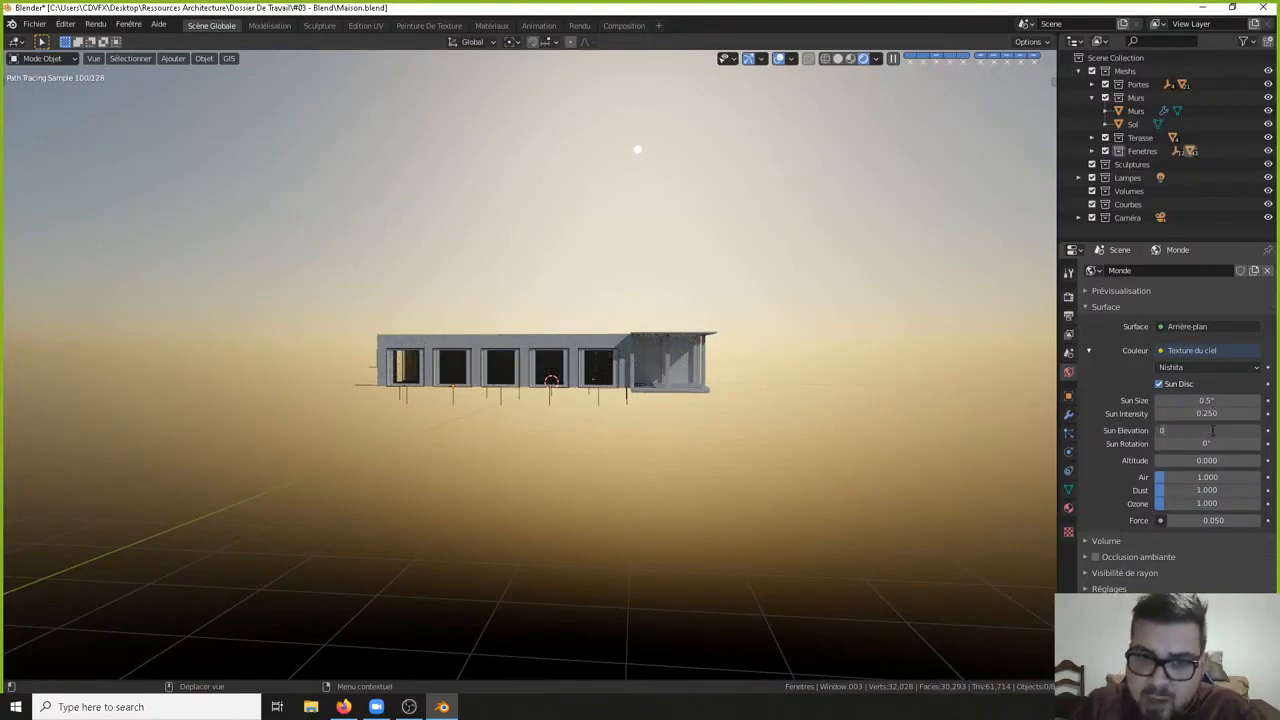
key(BackSpace)
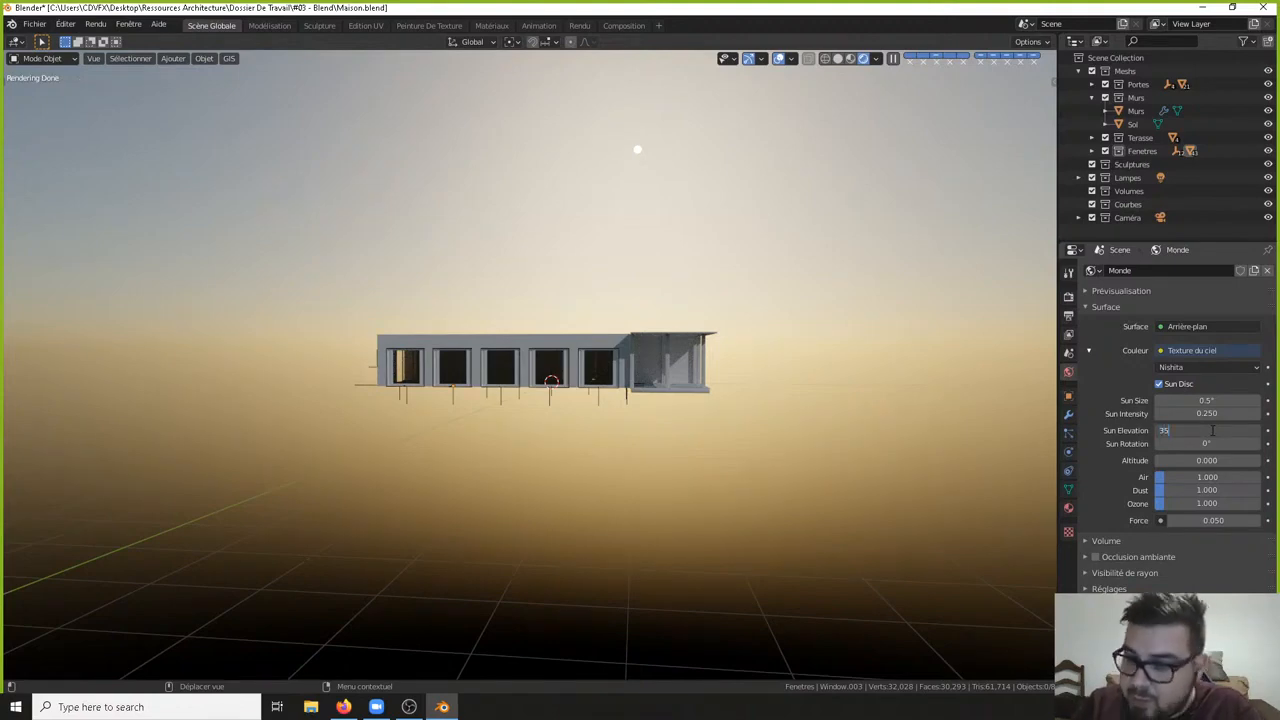
text(35)
key(Return)
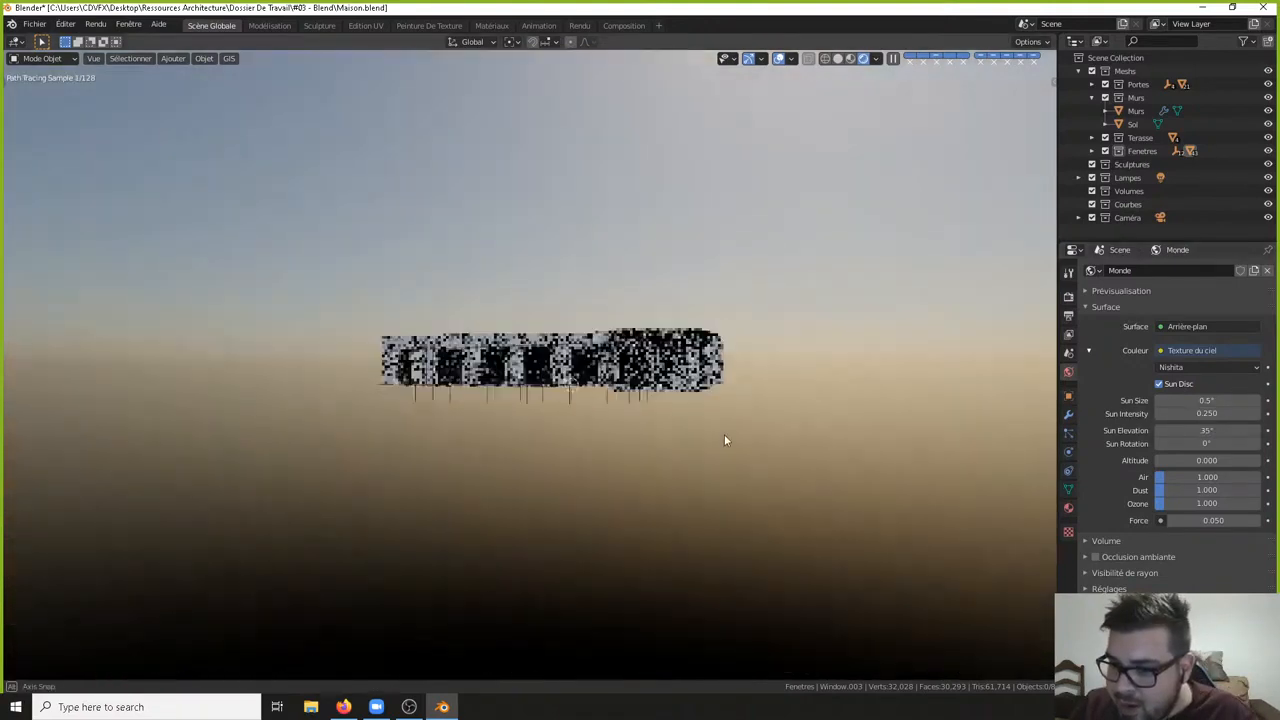
- Try out the sun's rotation around the house and set Sun Rotation to 360°
middle_drag(724, 436, 585, 379)
scroll(585, 379, down, 7)
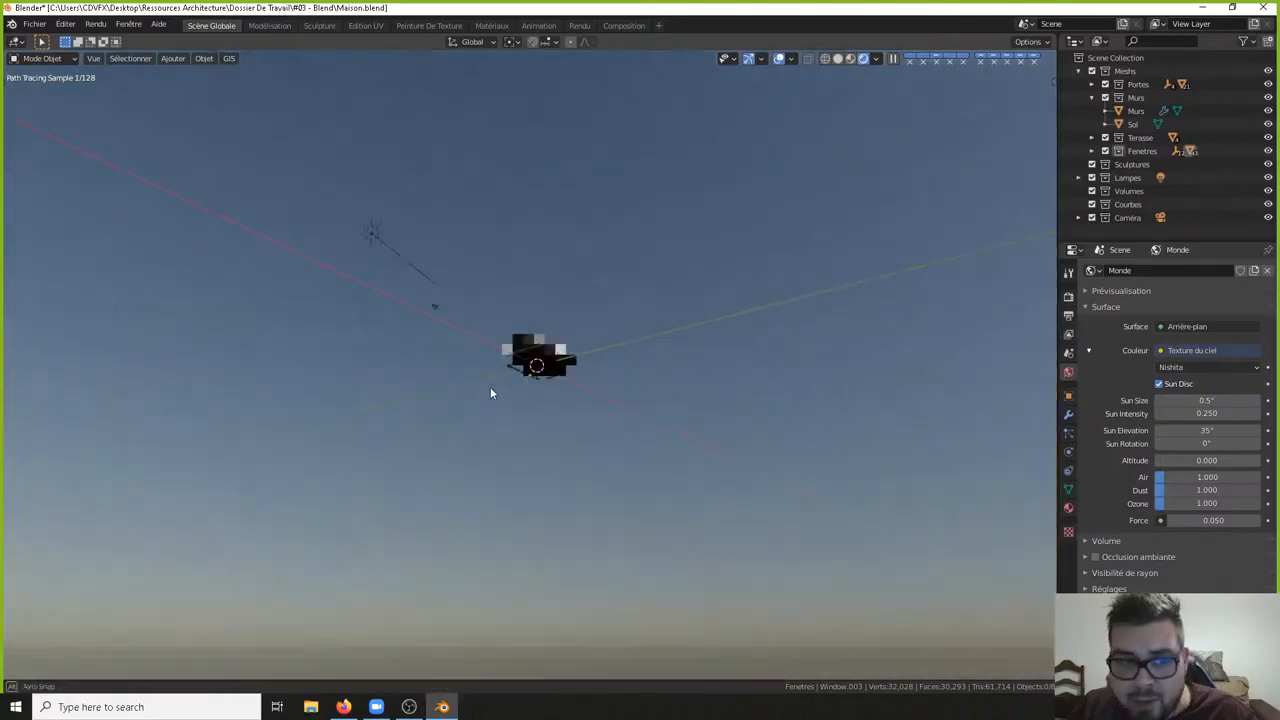
middle_drag(490, 388, 394, 235)
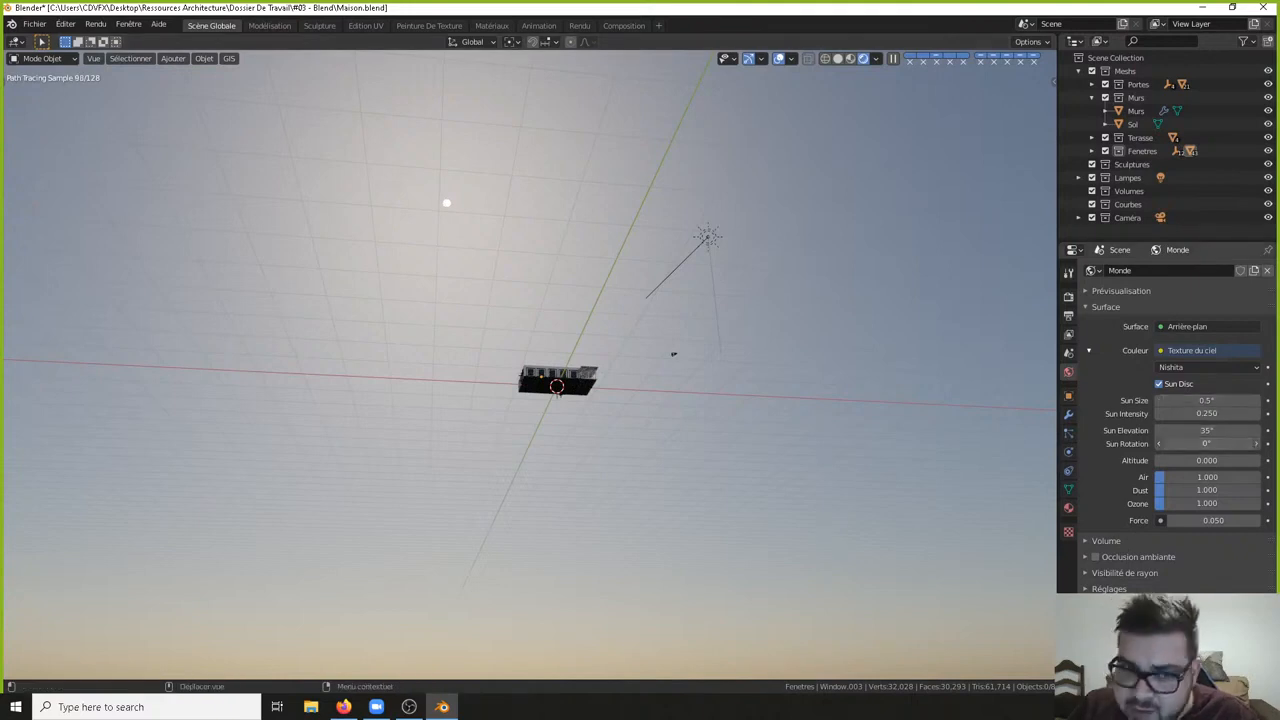
drag(1177, 443, 1240, 443)
click(1177, 443)
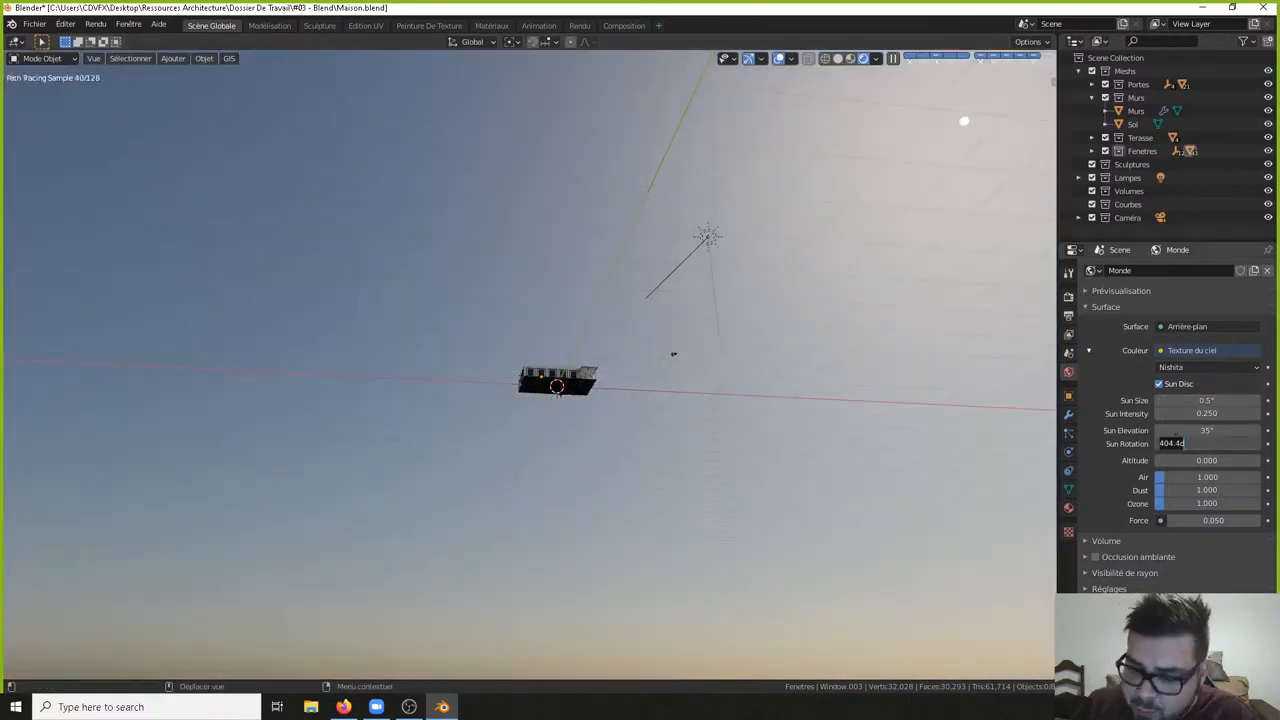
text(360)
key(Return)
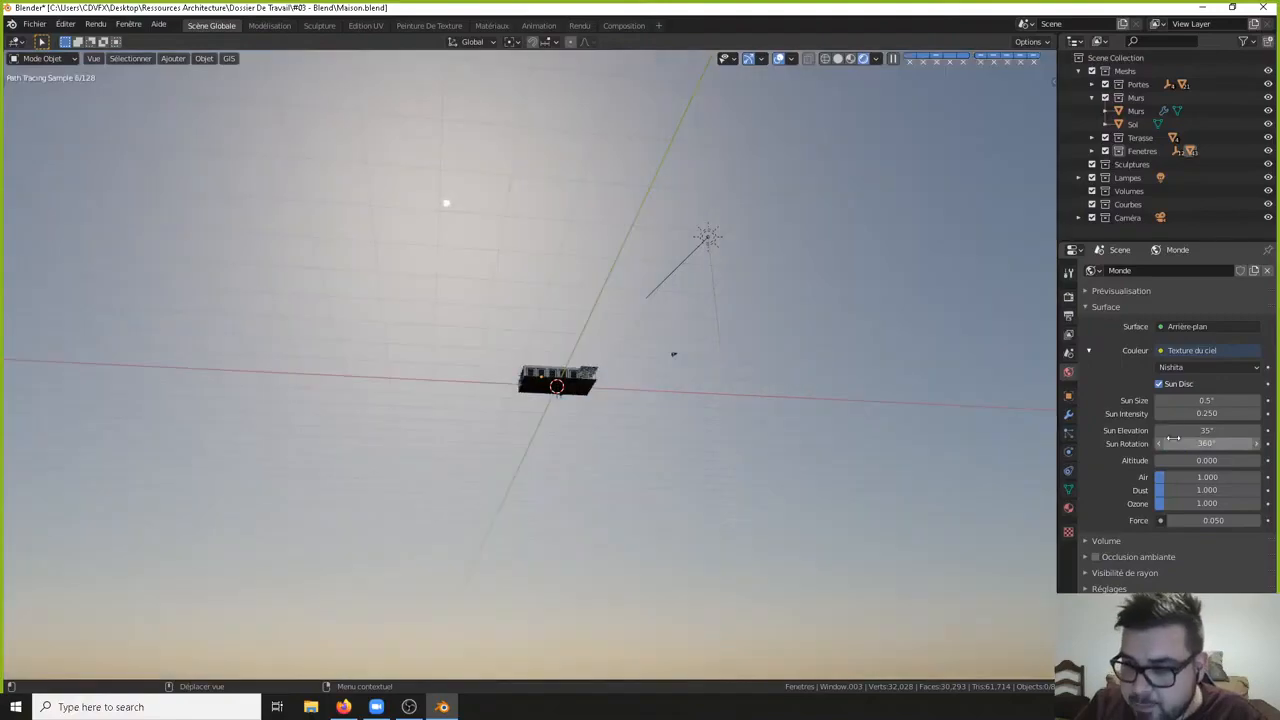
middle_drag(632, 279, 517, 309)
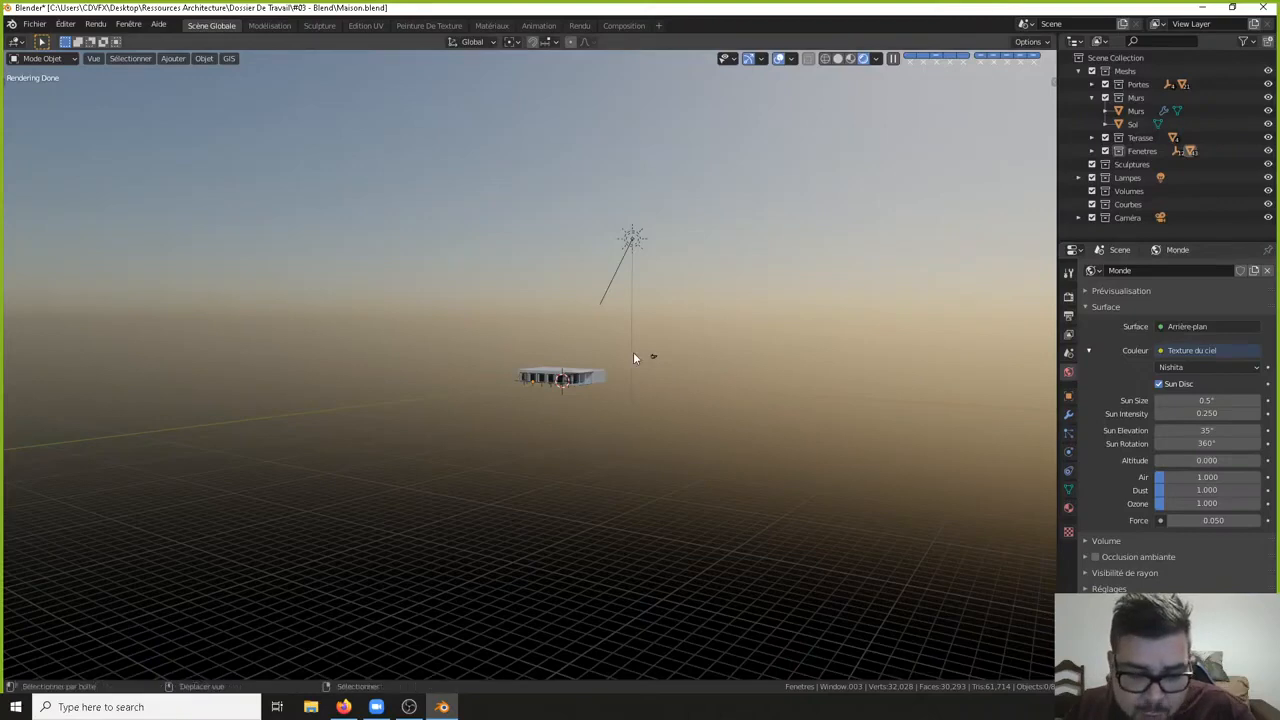
- Add a plane mesh at the house and scale it by 50 as the ground
scroll(633, 357, up, 3)
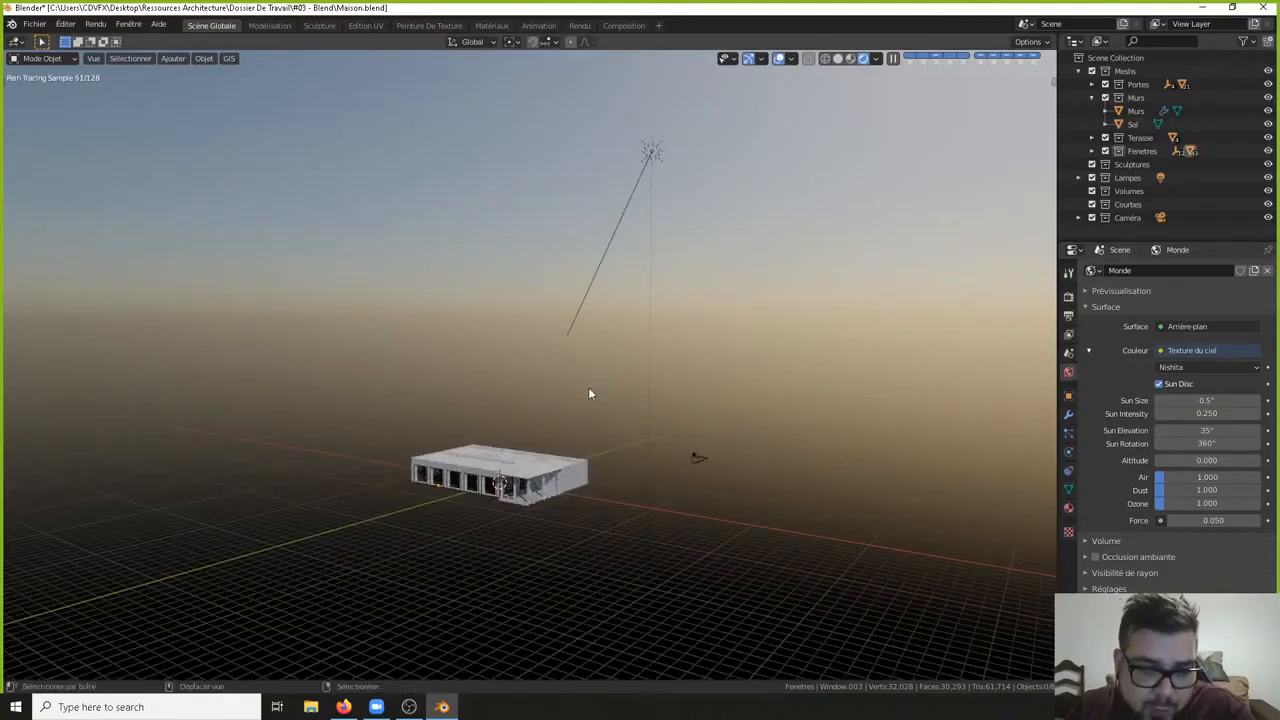
key(shift+a)
mouse_move(588, 387)
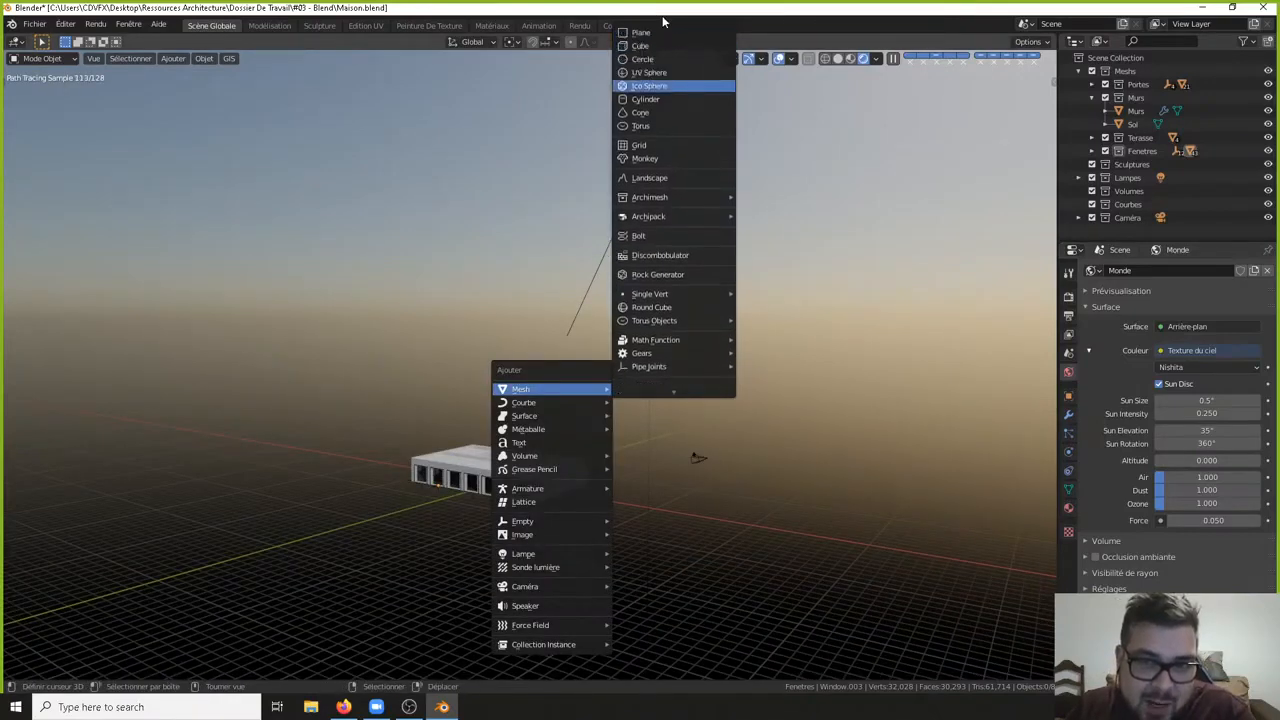
click(654, 31)
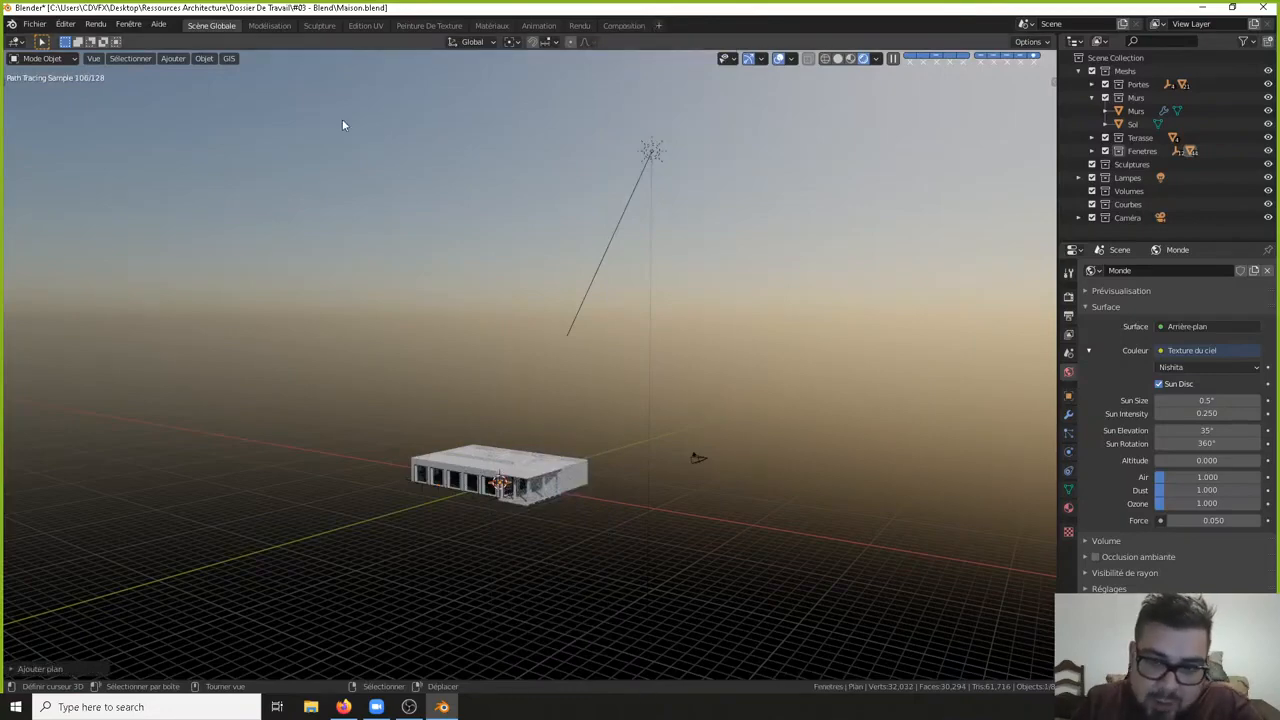
text(s)
text(50)
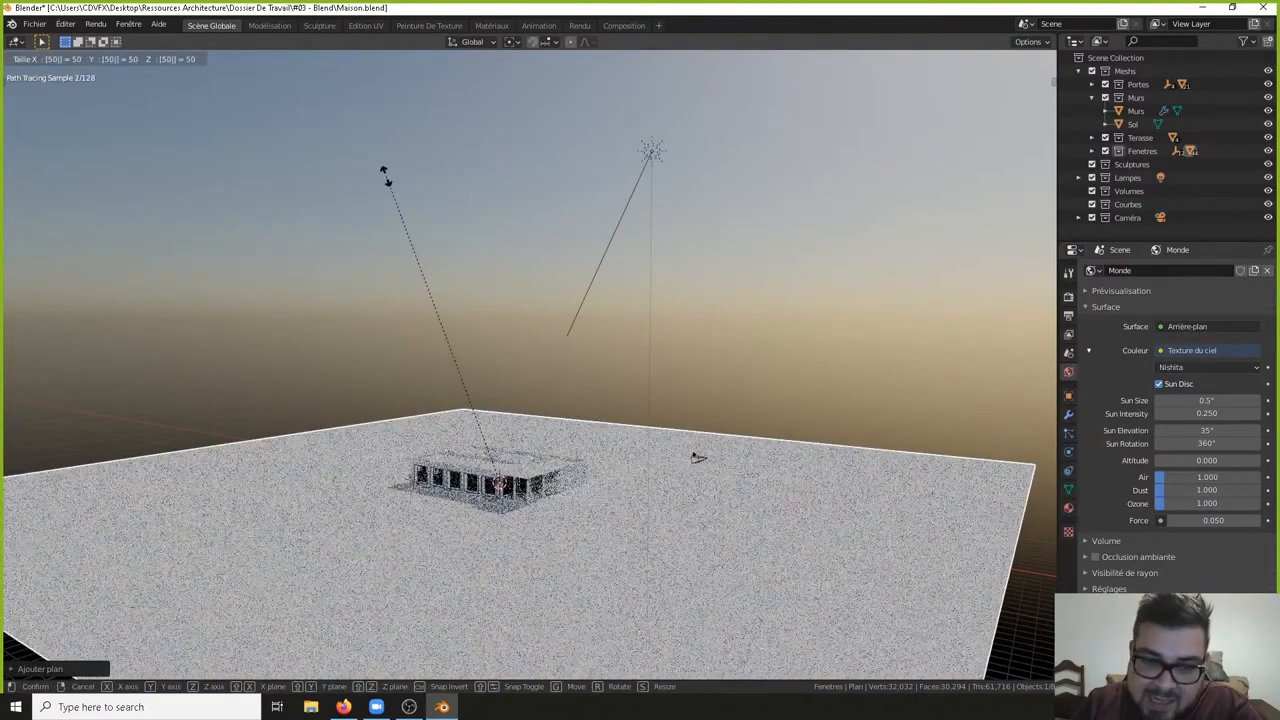
key(Return)
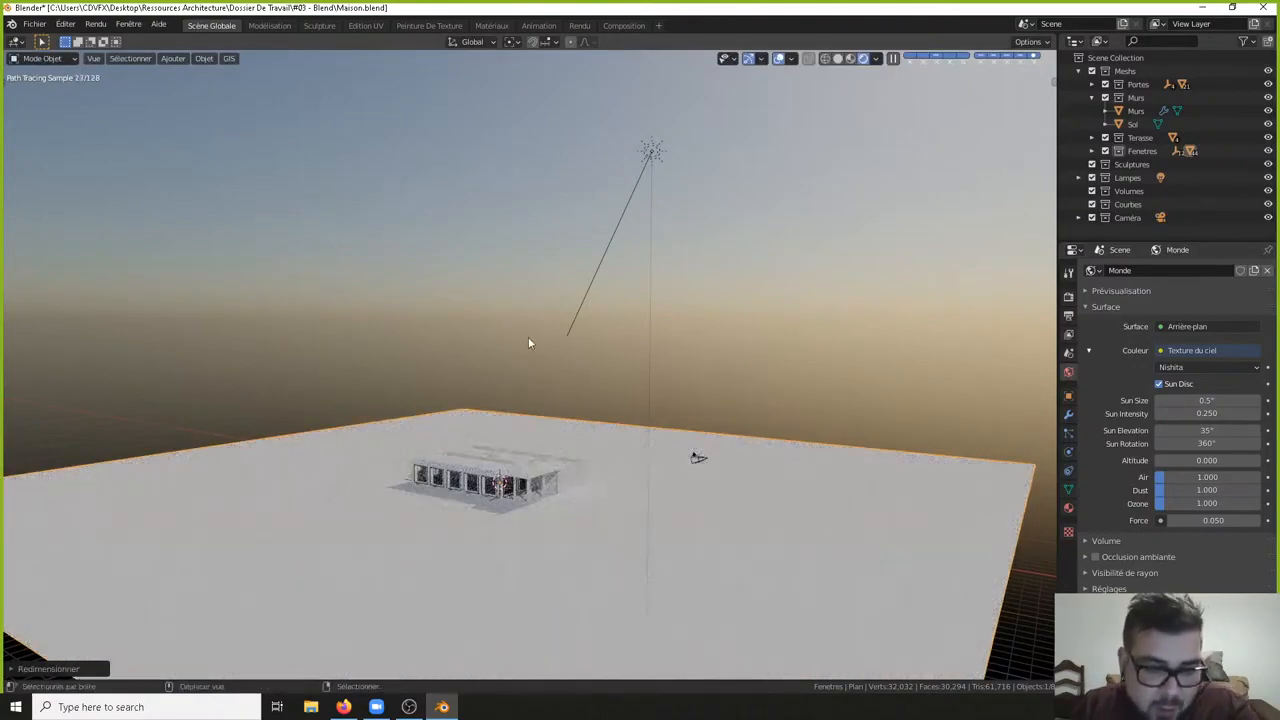
- In front view, lower the ground plane about 0.29 m along Z to the base of the house, and deselect it
middle_drag(528, 336, 488, 229)
scroll(503, 320, up, 6)
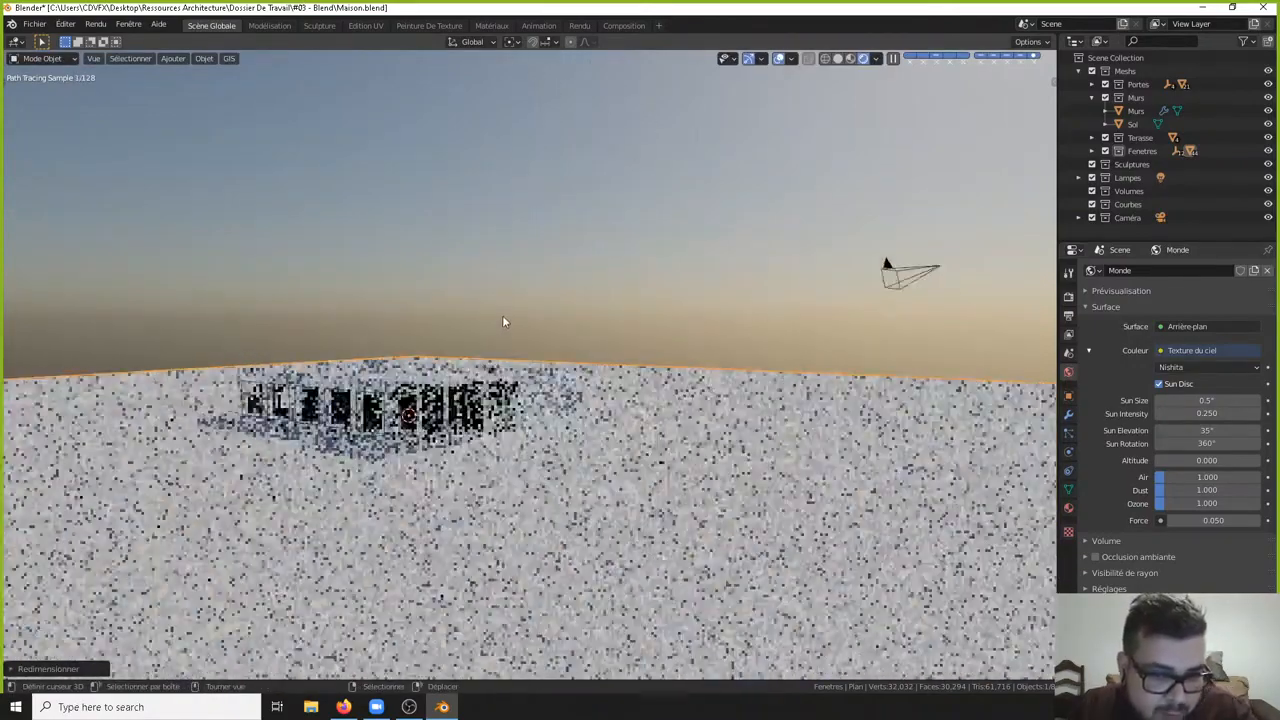
key(KP_1)
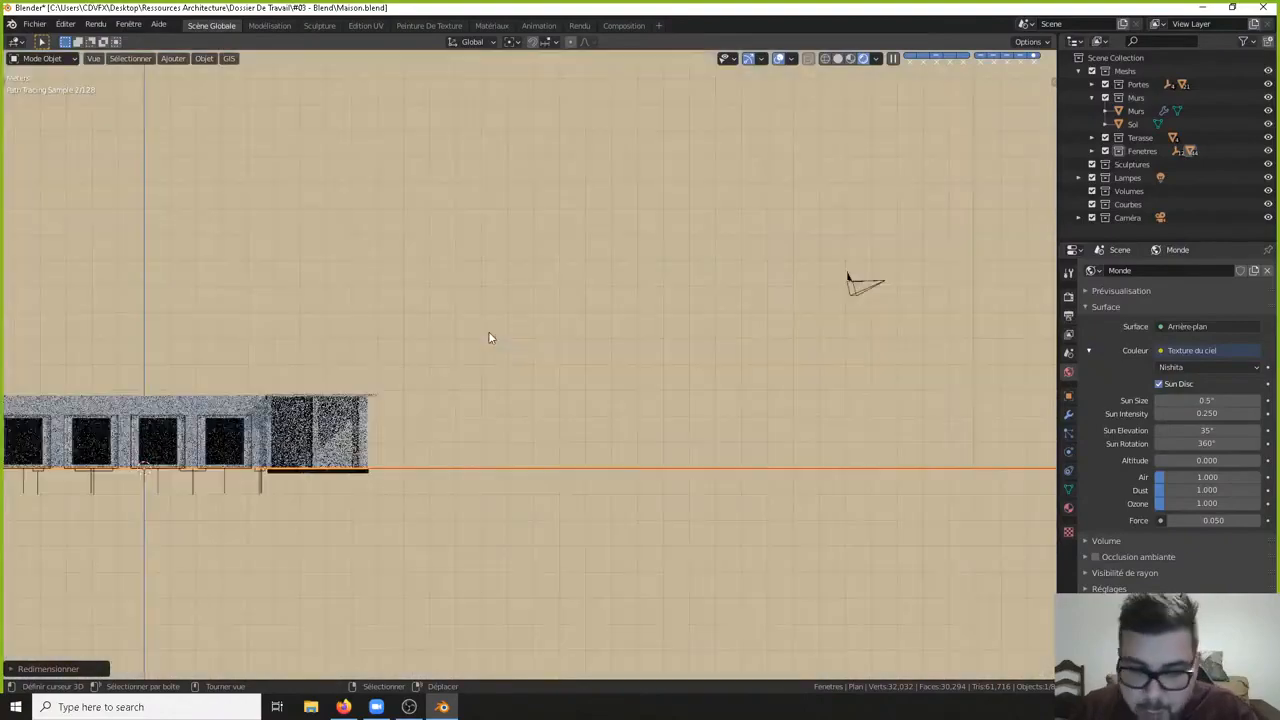
shift+middle_drag(380, 372, 538, 335)
key(g)
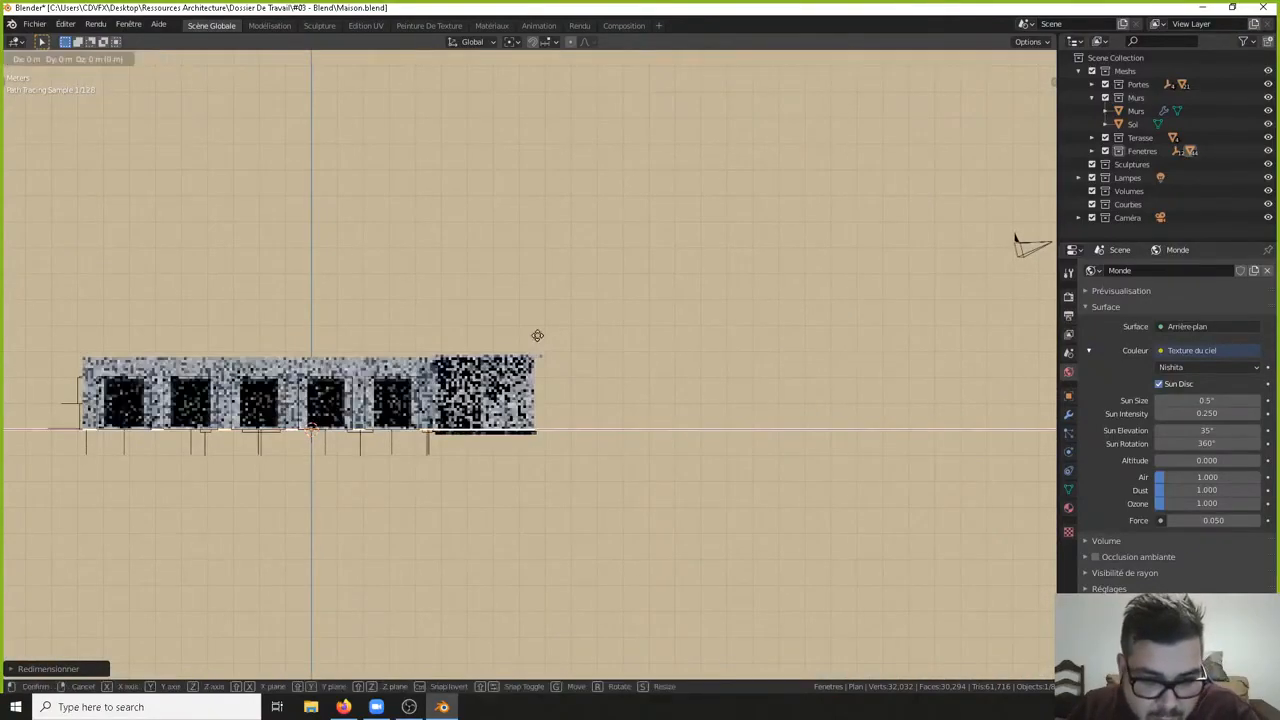
key(z)
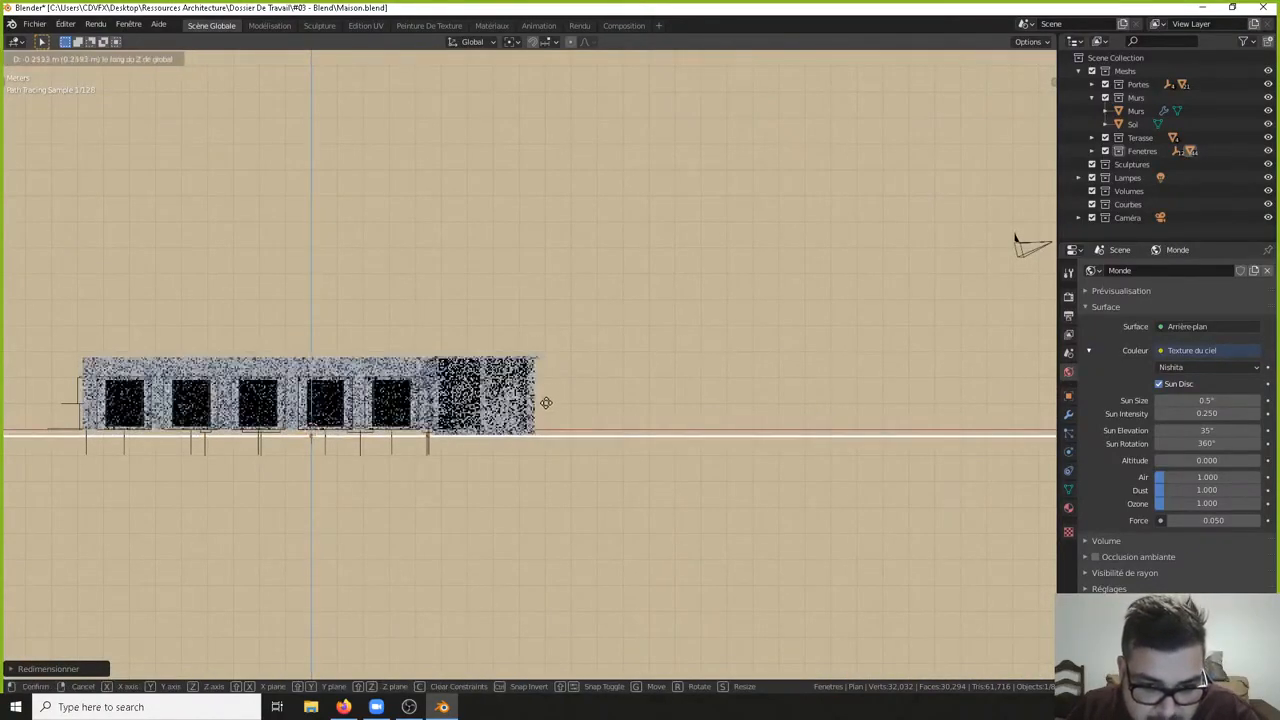
click(545, 401)
key(a)
click(573, 318)
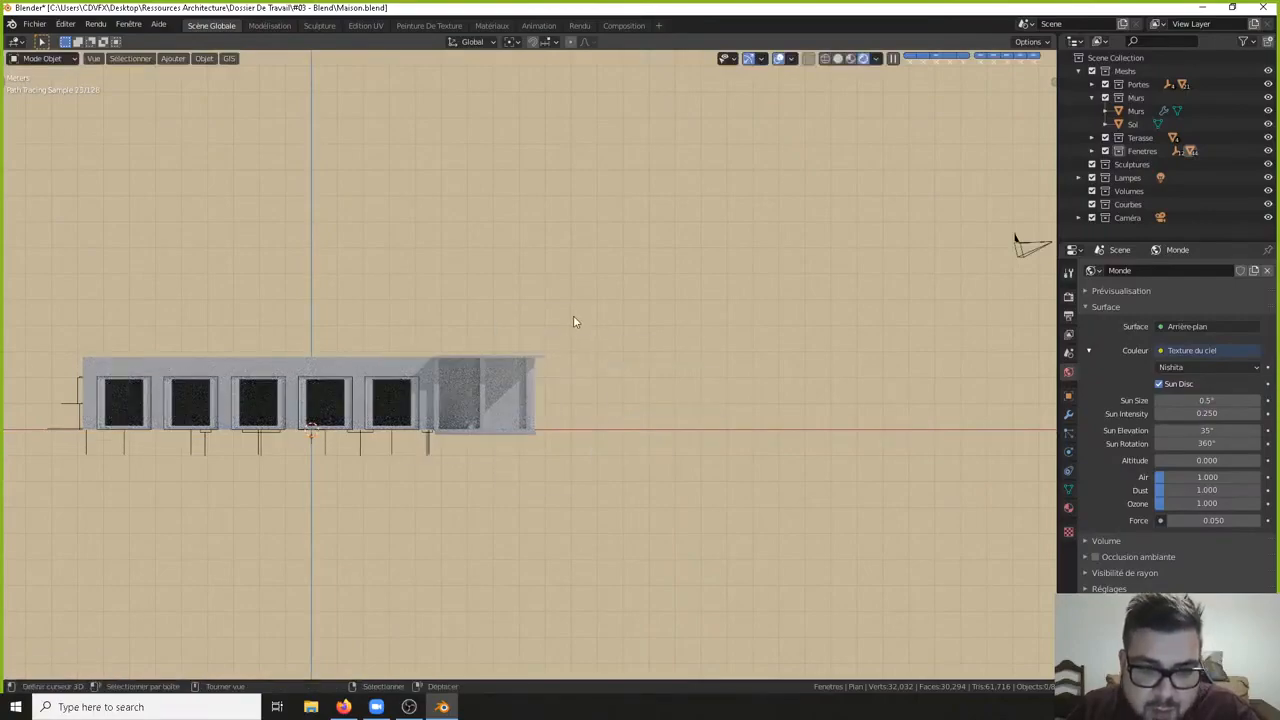
- View the house on its ground against the horizon and set the sky texture's Dust to 0.000
middle_drag(573, 316, 535, 314)
scroll(535, 312, down, 2)
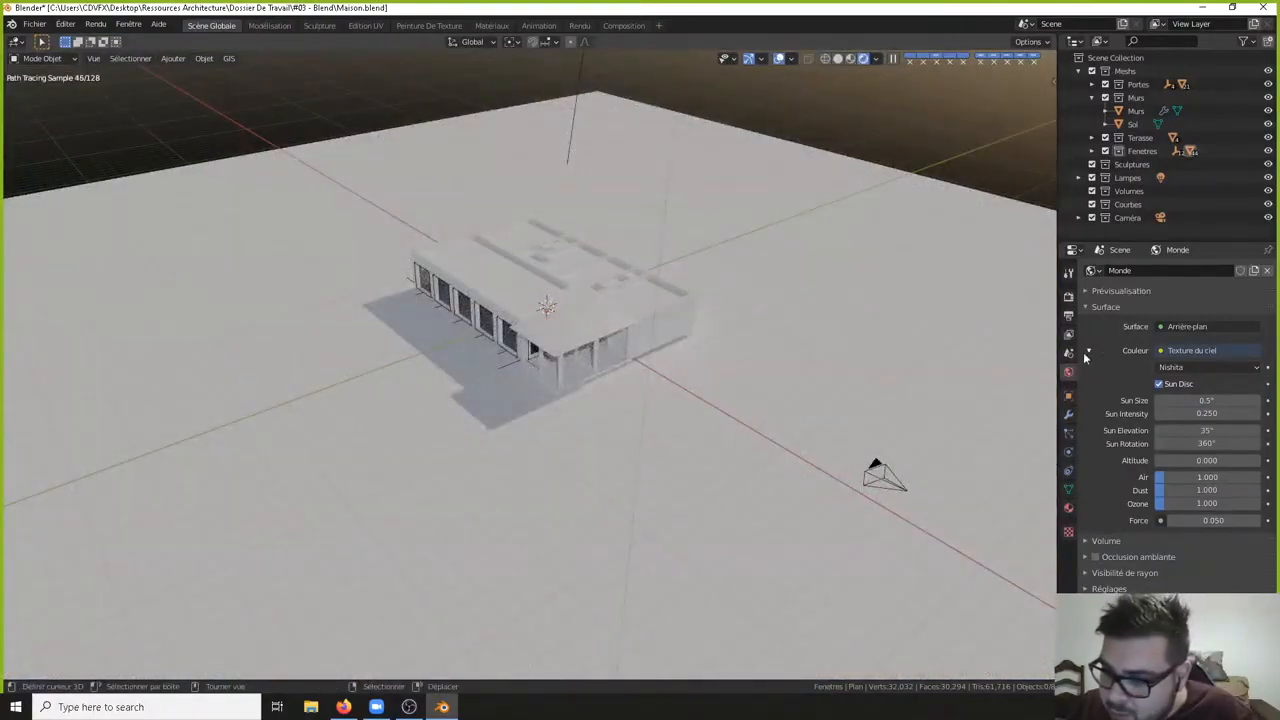
middle_drag(974, 343, 1006, 285)
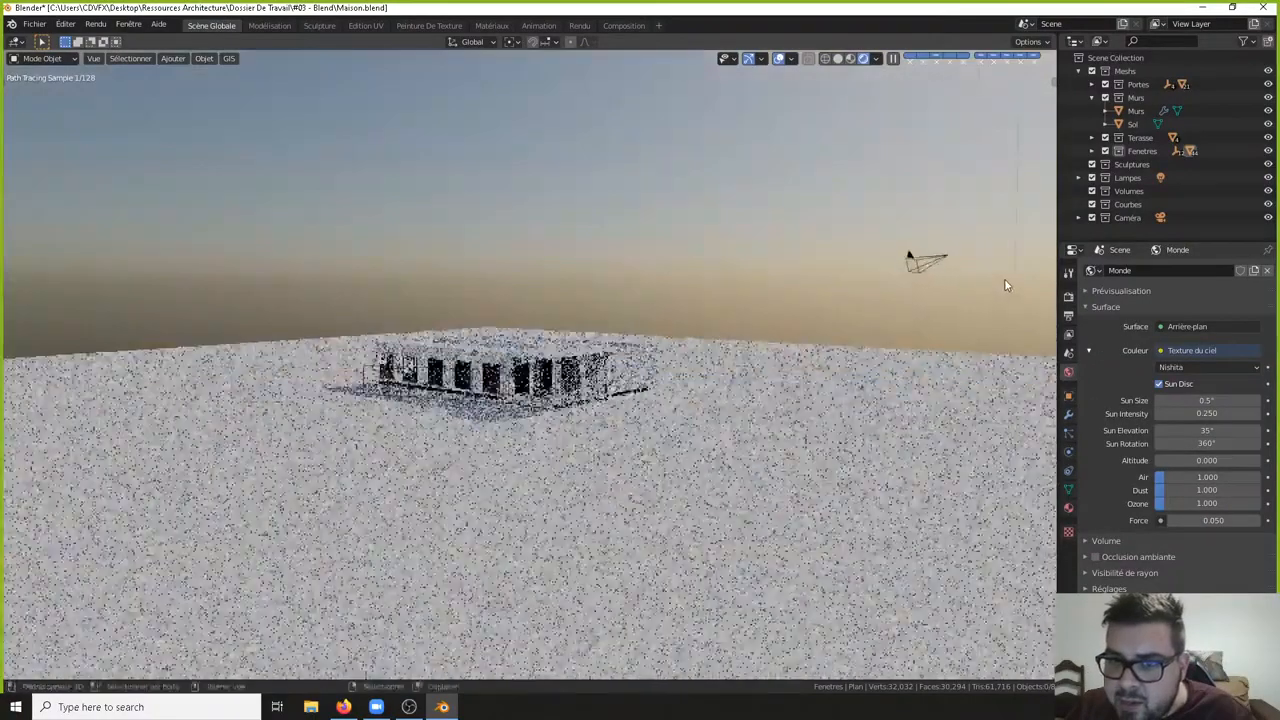
drag(1207, 490, 1180, 490)
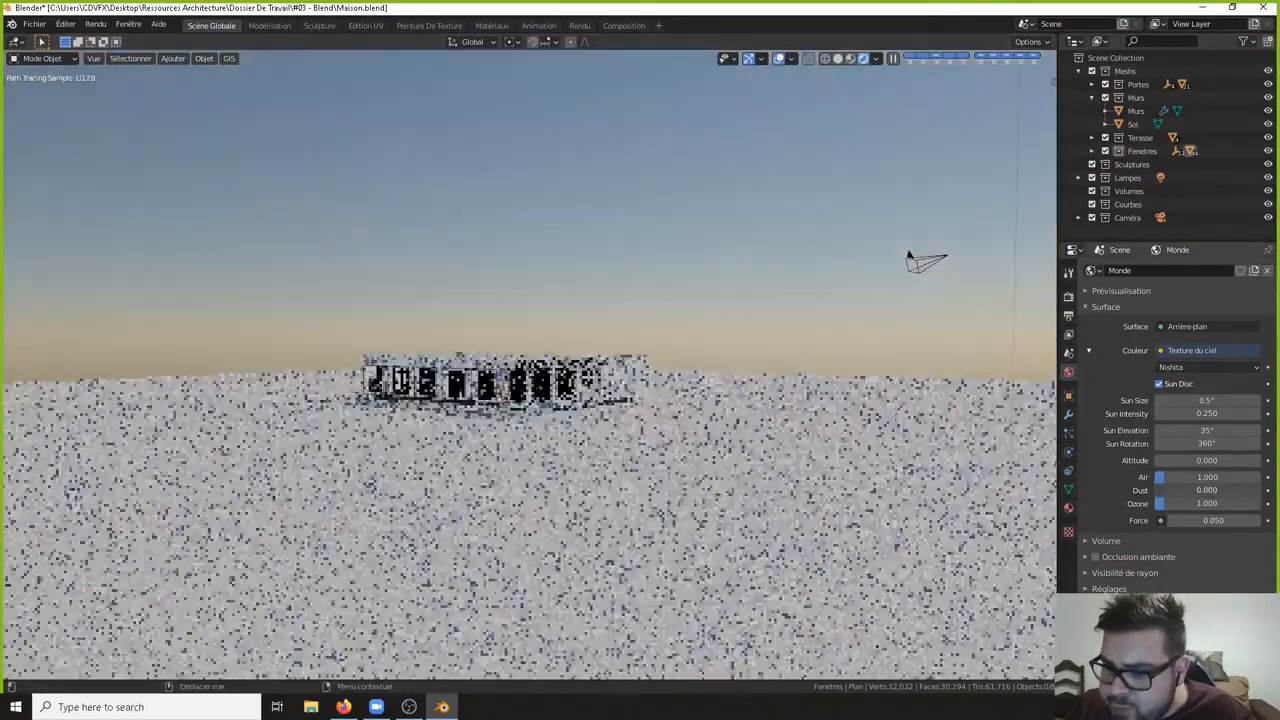
- Try a sky texture Air value of 5.000
click(1217, 477)
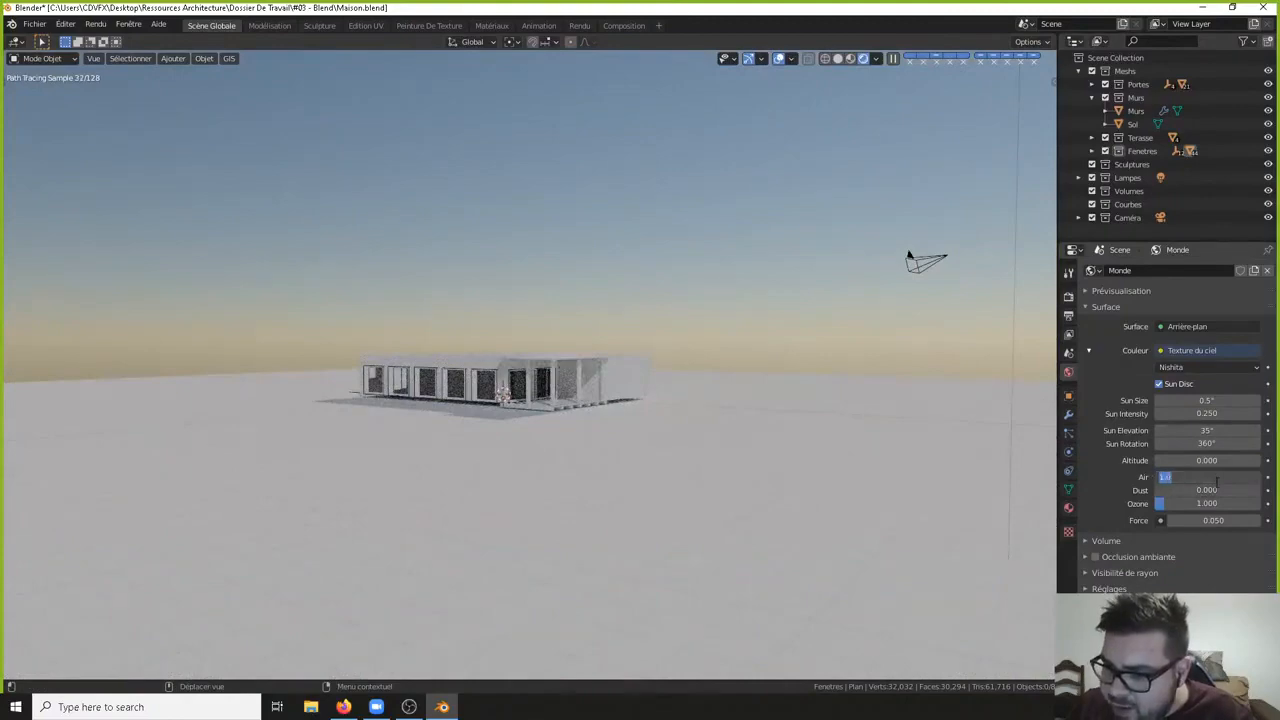
text(5)
key(Return)
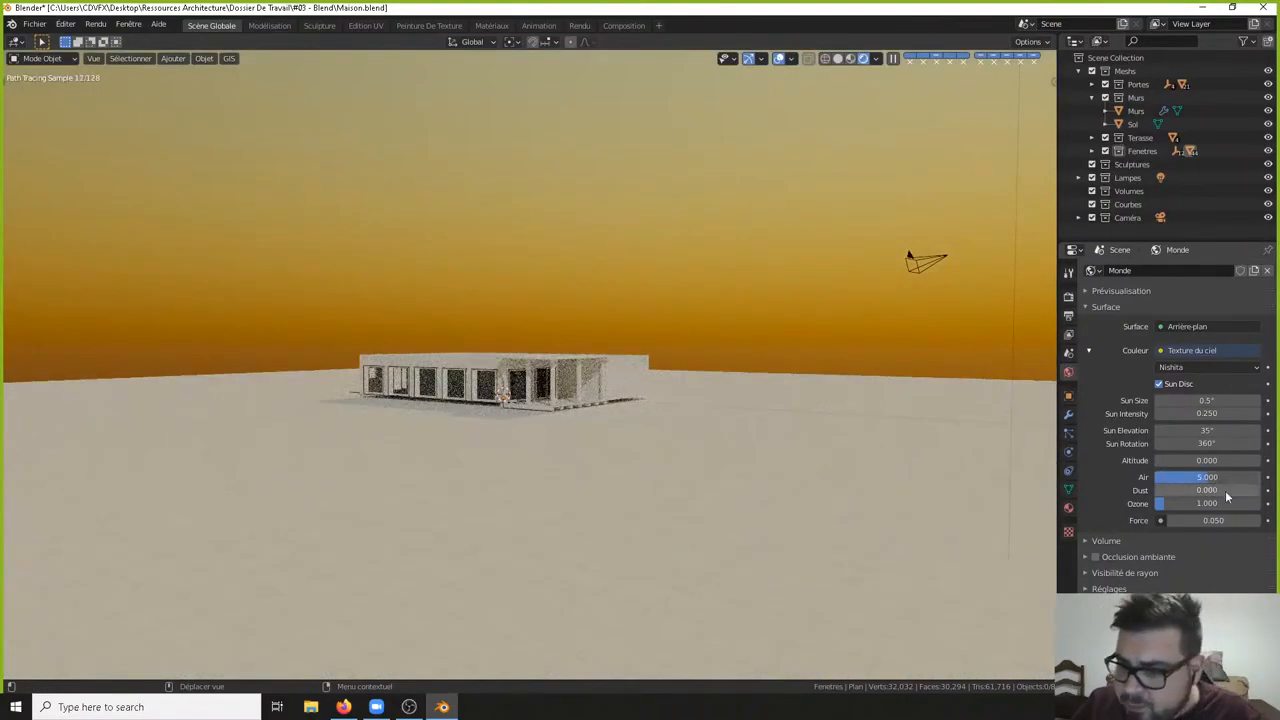
- Set the sky texture's Air to 0.250 and Ozone to 2.000
click(1215, 477)
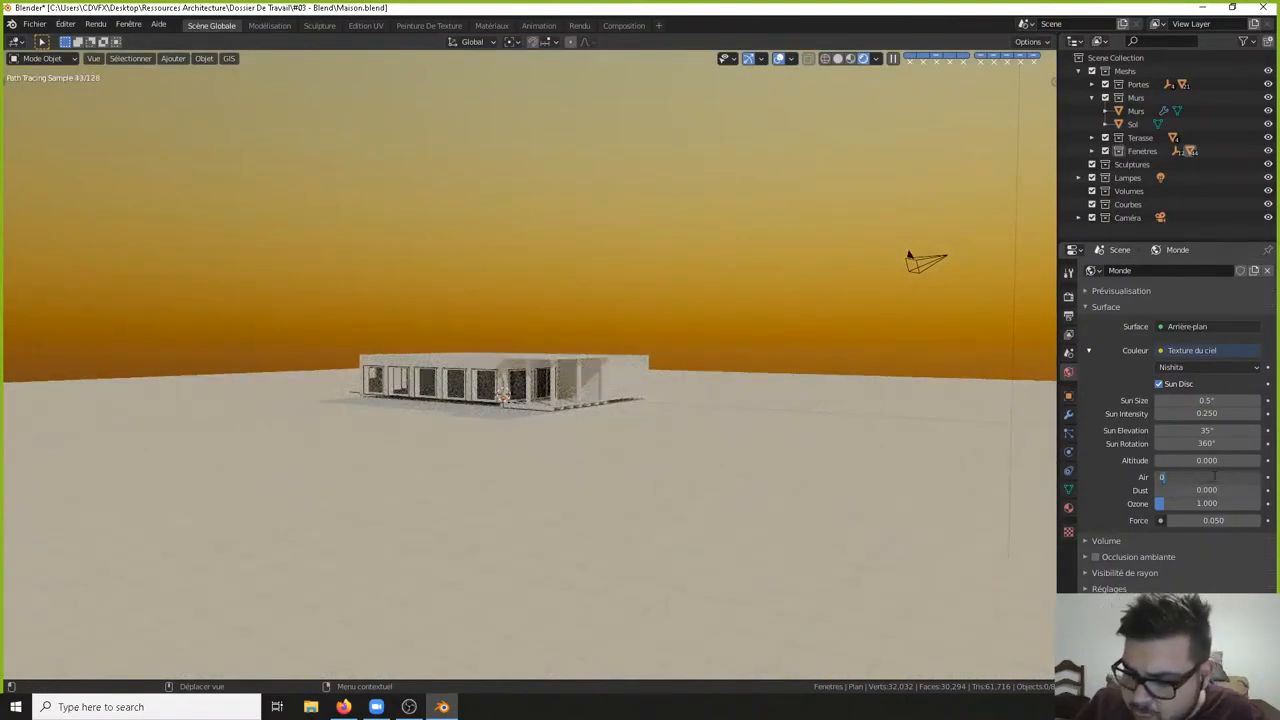
key(Return)
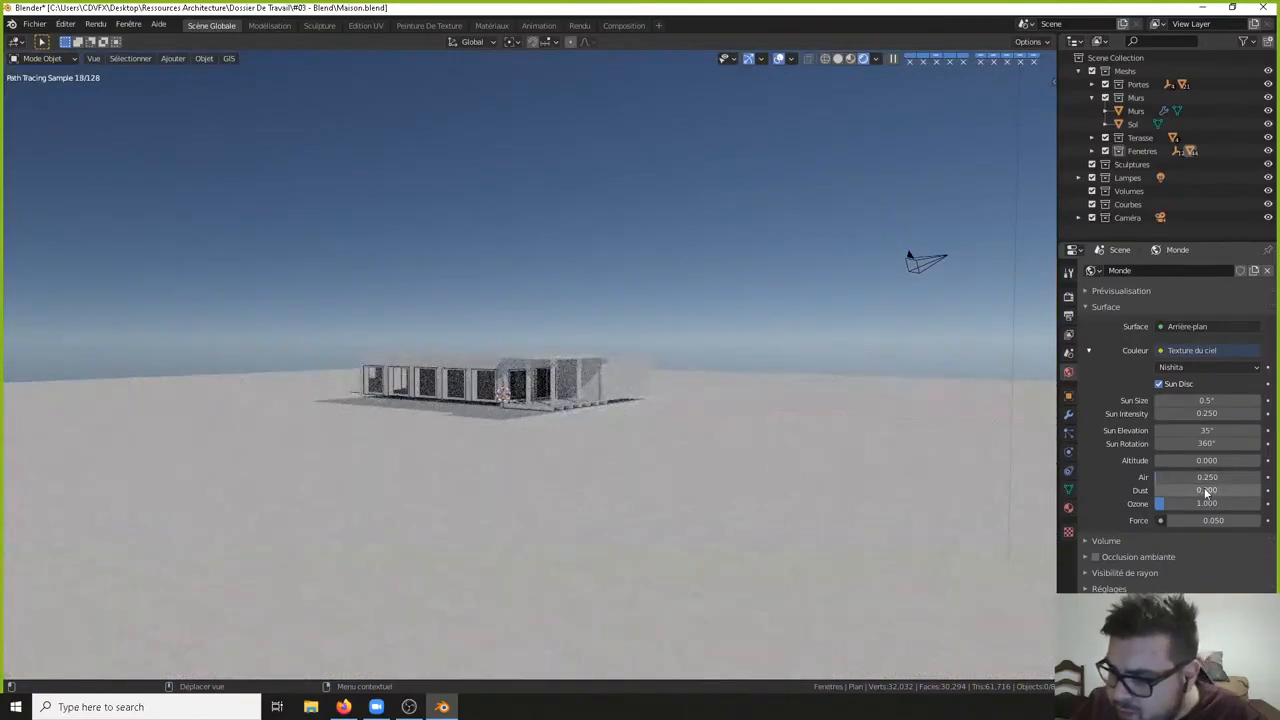
click(1207, 502)
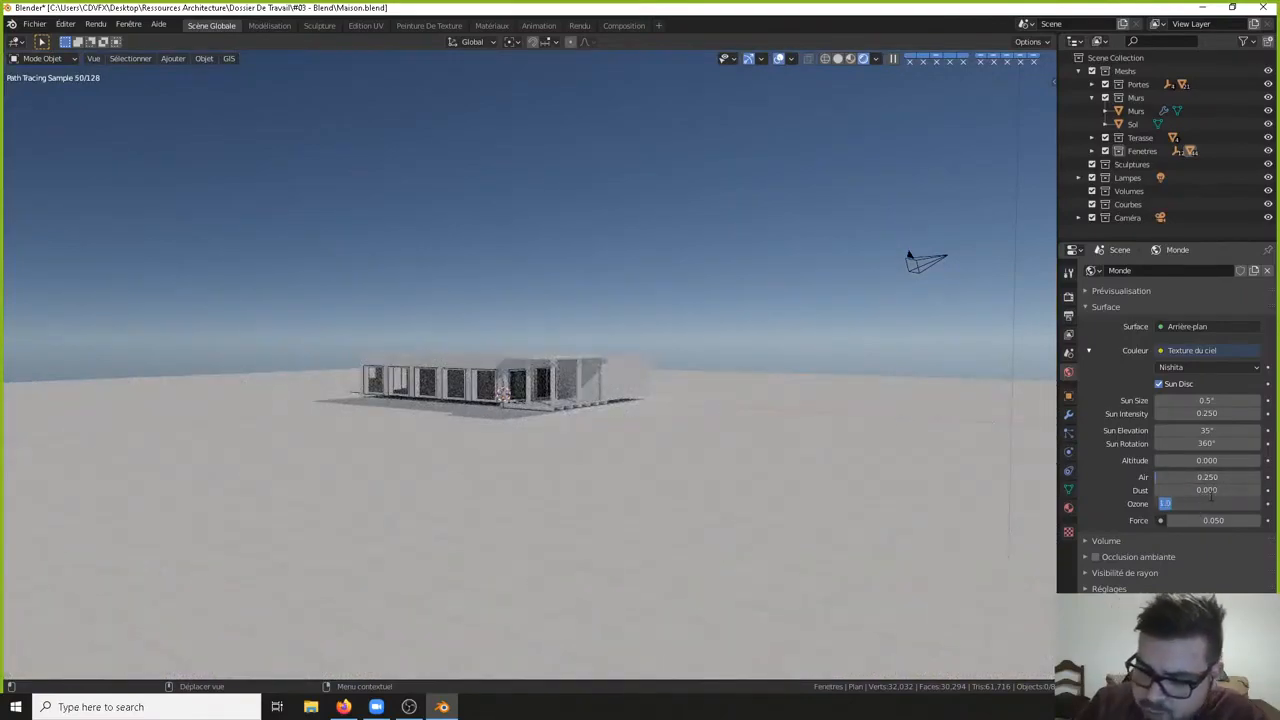
text(2)
key(Return)
- Examine the sky lighting through the camera, around the terrace and inside the house, including the light through the windows
key(KP_0)
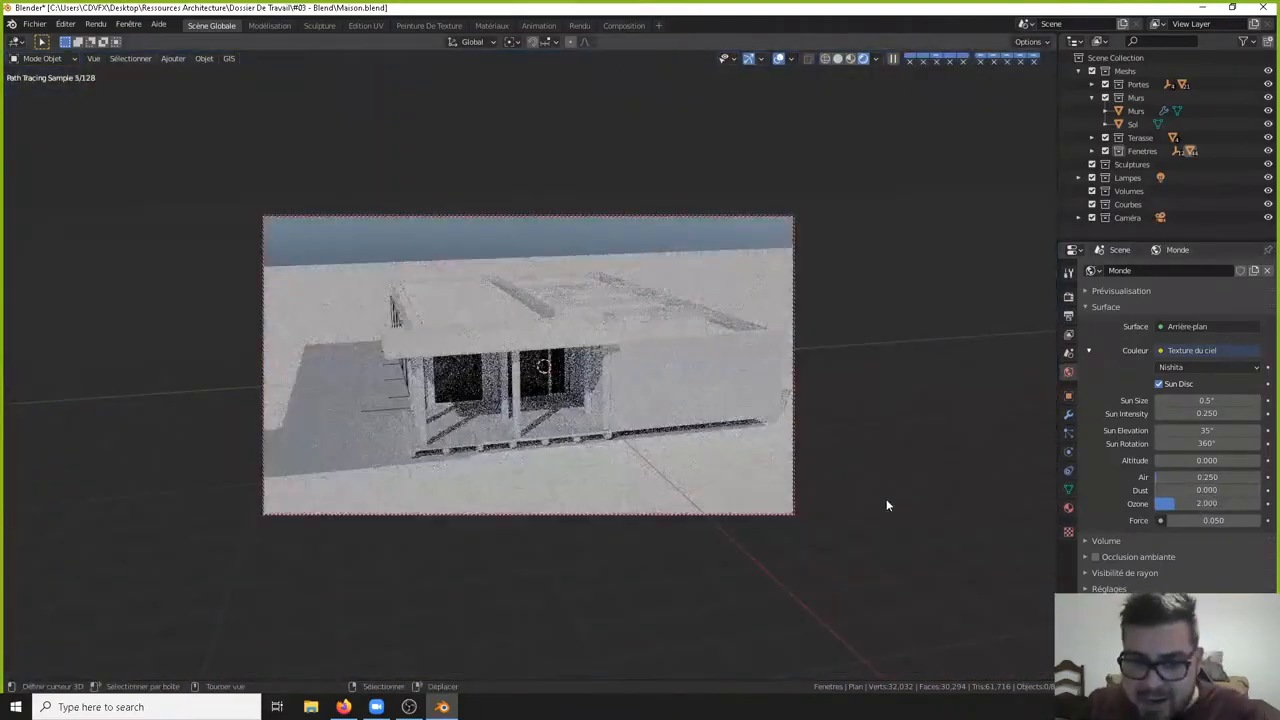
key(KP_0)
scroll(714, 458, up, 3)
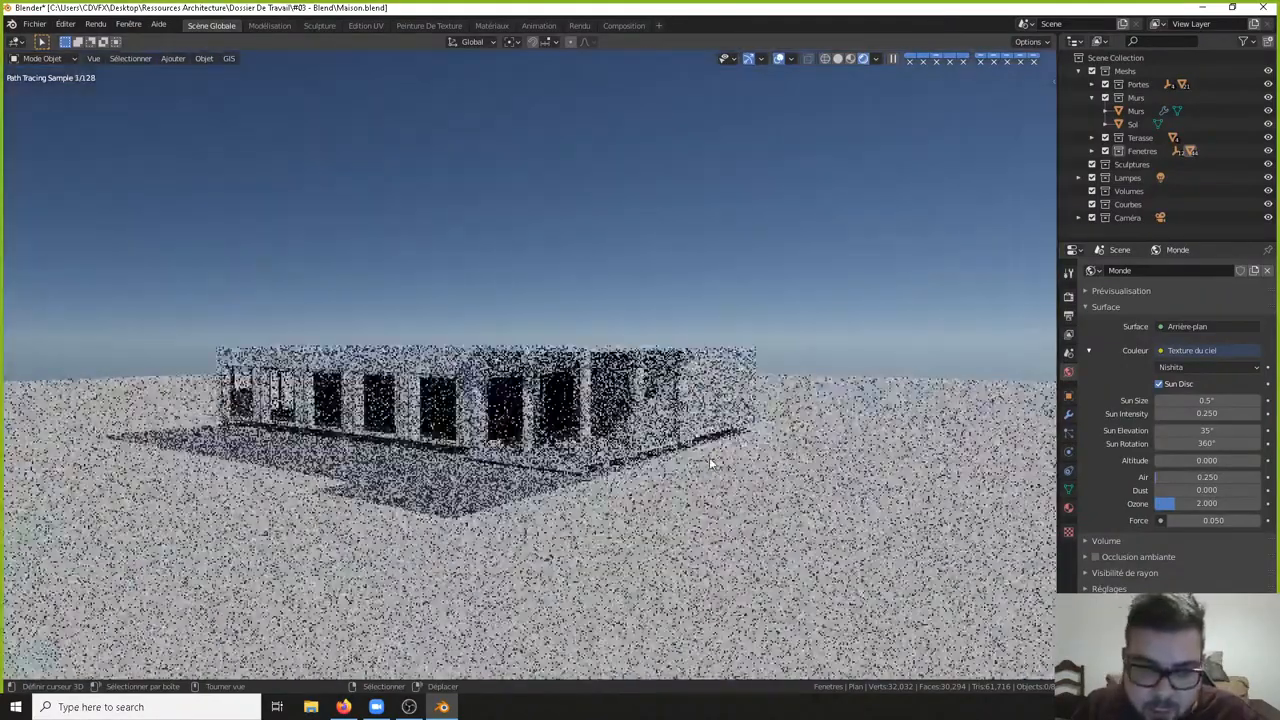
scroll(709, 457, up, 5)
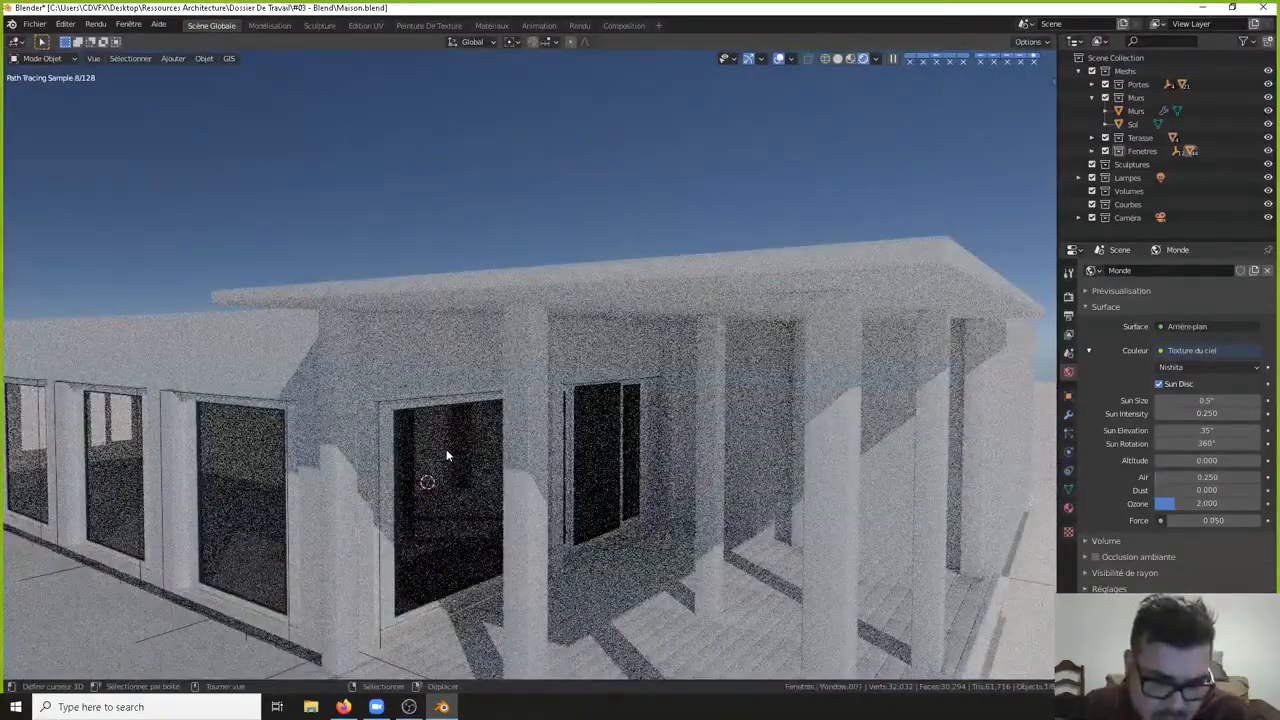
scroll(446, 456, up, 3)
scroll(457, 451, up, 3)
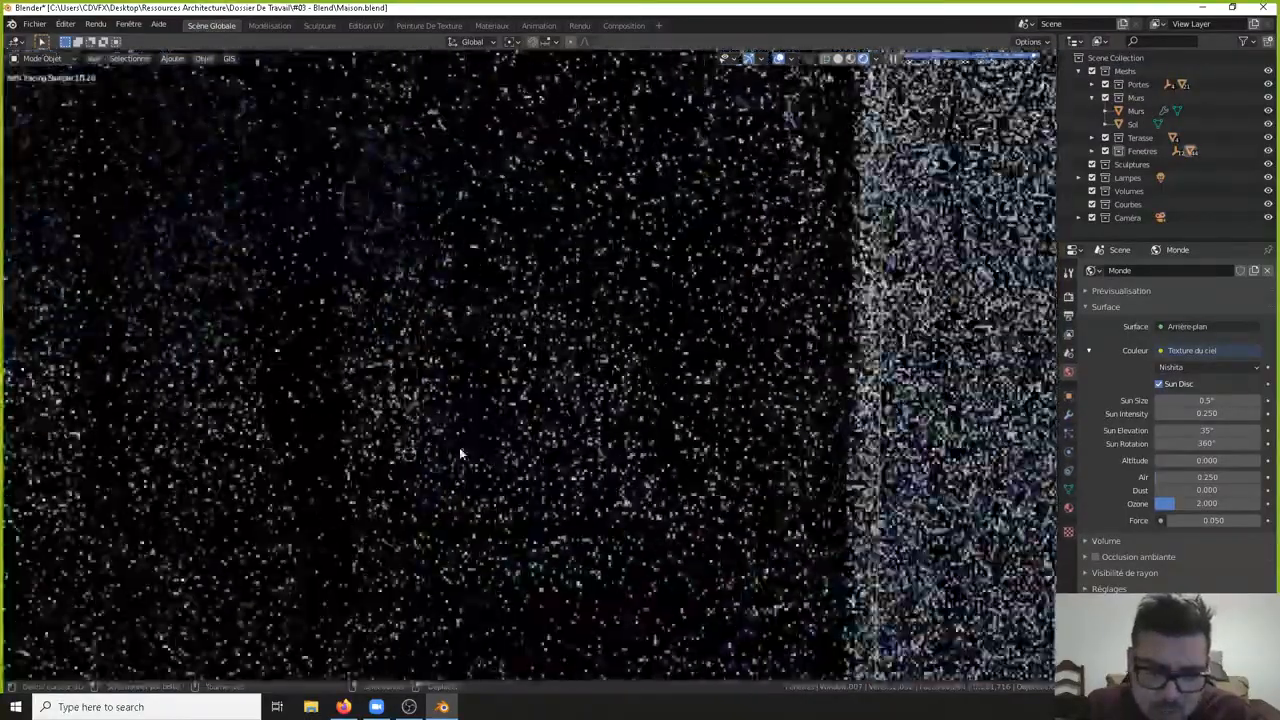
scroll(448, 453, down, 3)
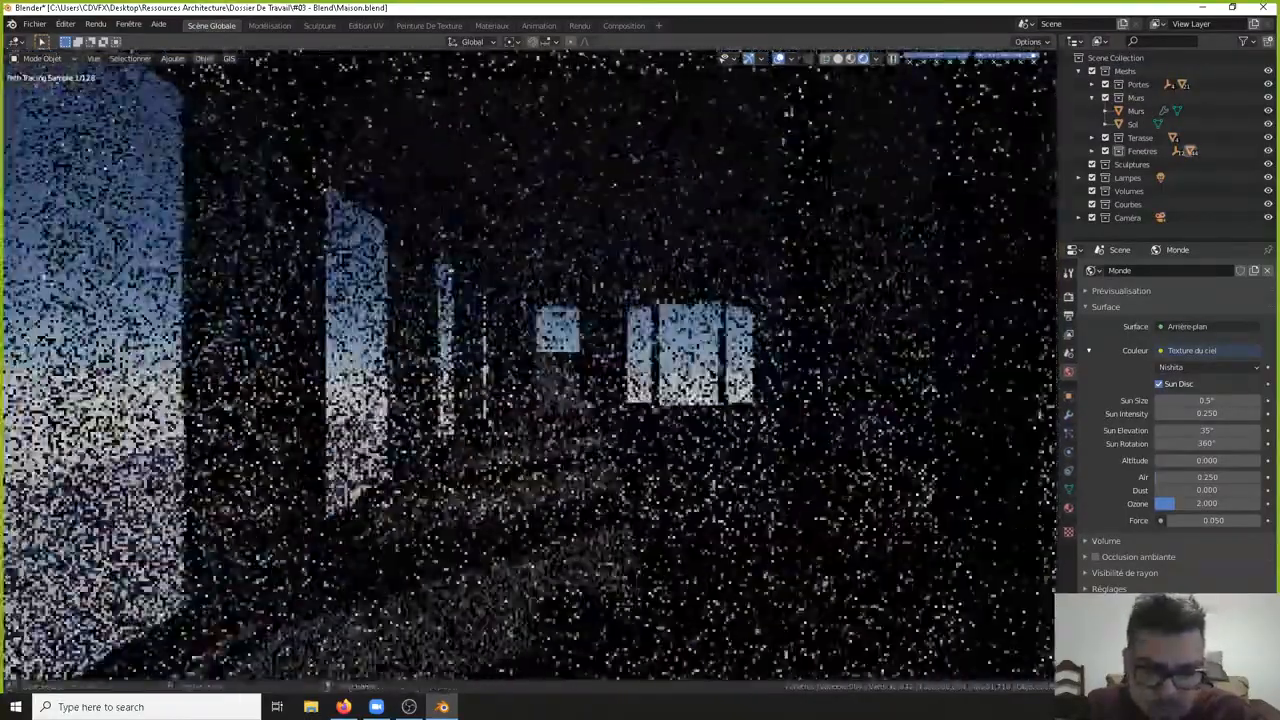
scroll(412, 422, up, 2)
scroll(600, 423, up, 2)
mouse_move(600, 423)
middle_down()
mouse_move(547, 421)
mouse_move(465, 300)
mouse_move(614, 323)
mouse_move(603, 344)
middle_up()
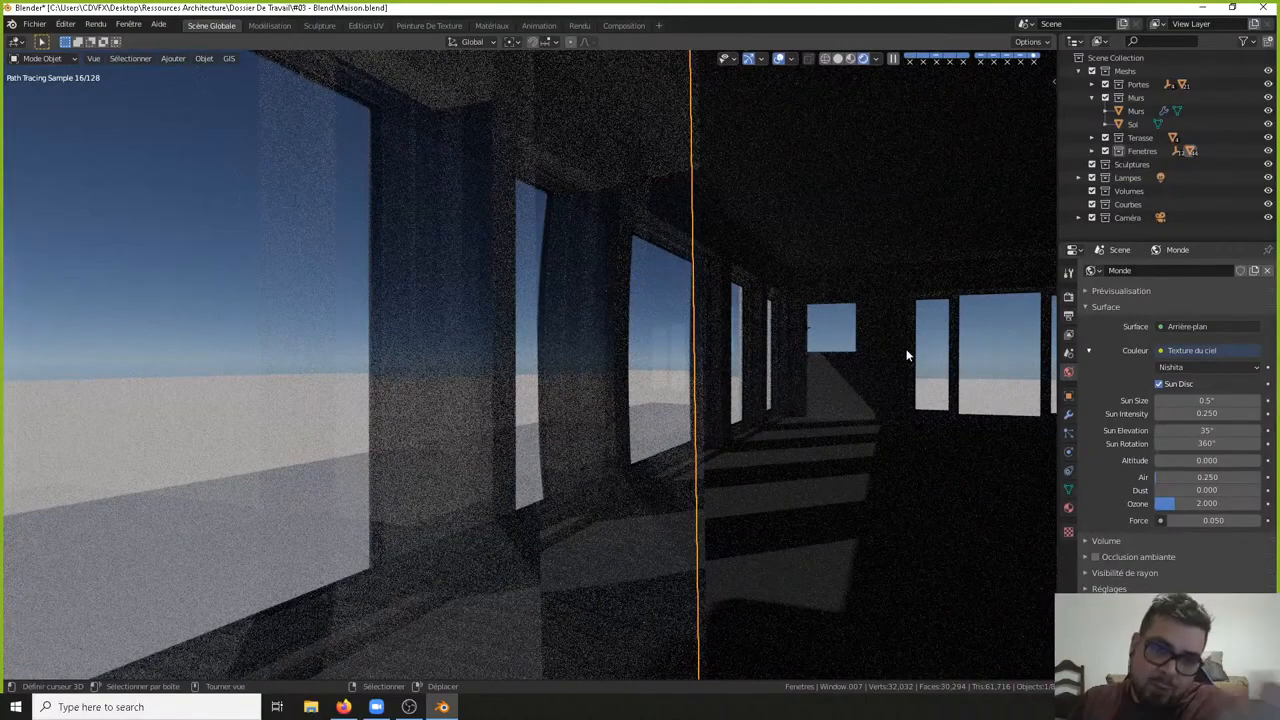
scroll(891, 351, down, 1)
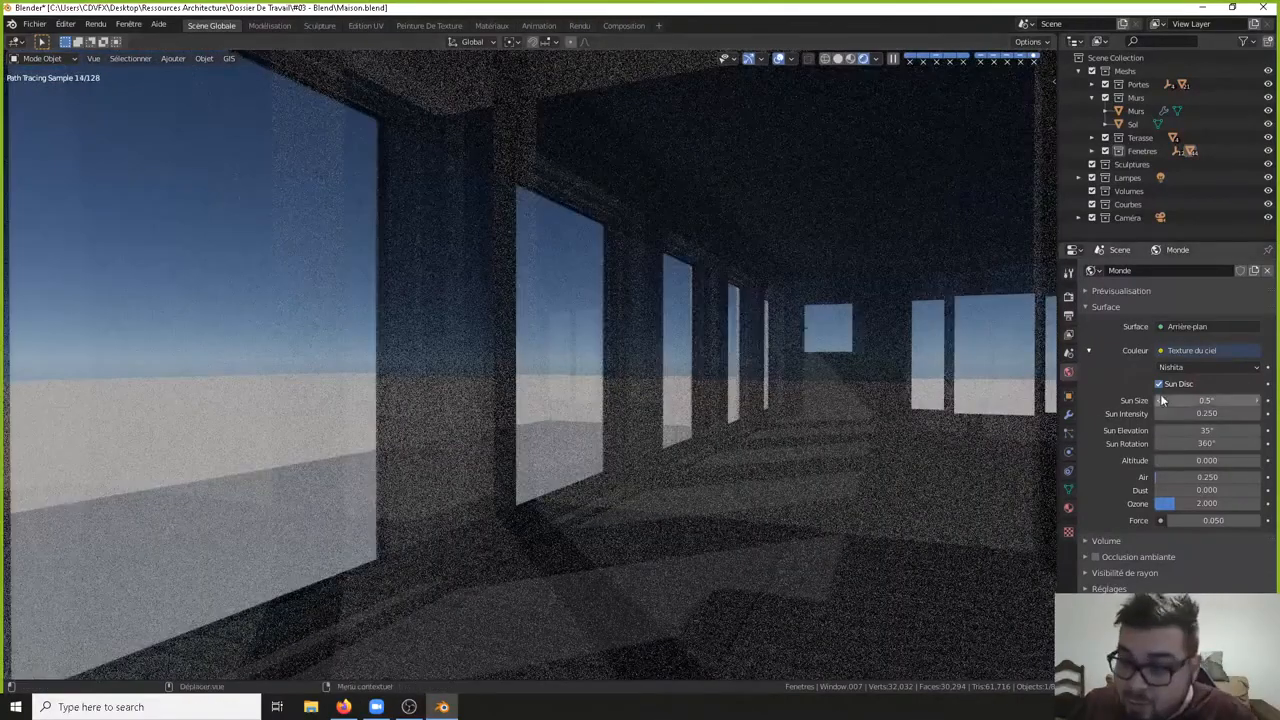
- Enable denoising for the 3D viewport in the Cycles sampling settings, using the OptiX denoiser
click(1068, 296)
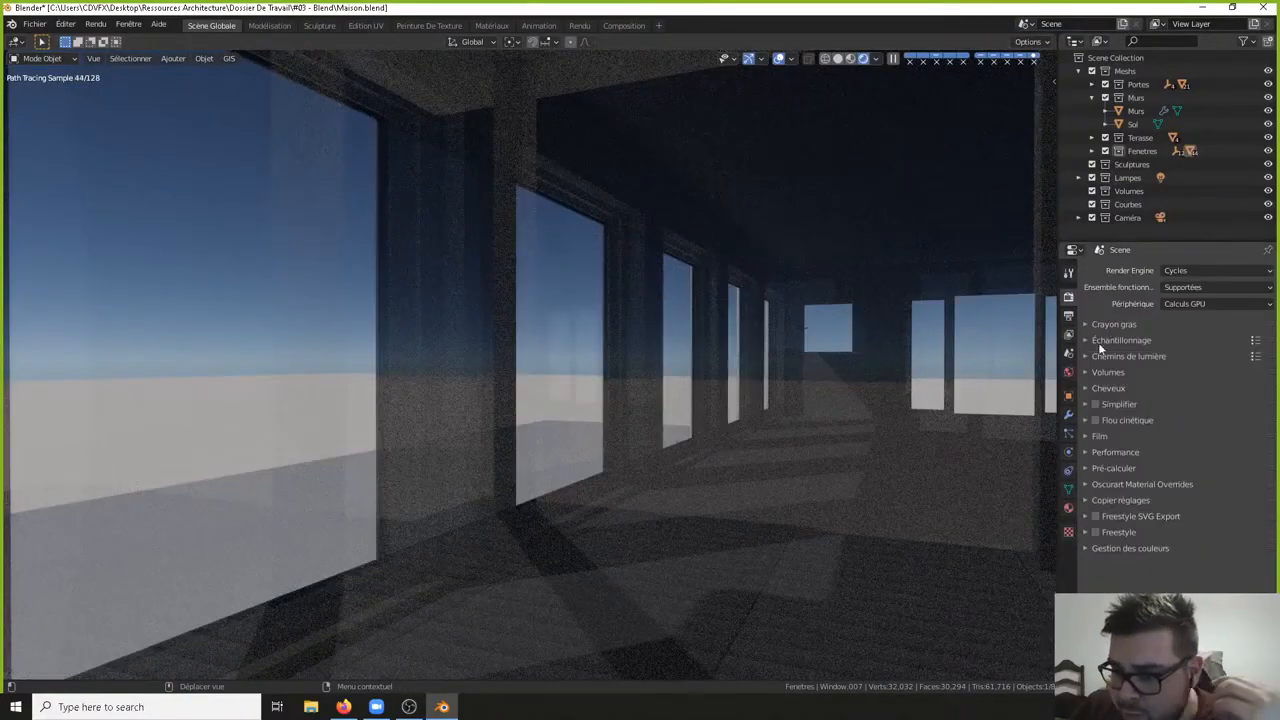
click(1091, 340)
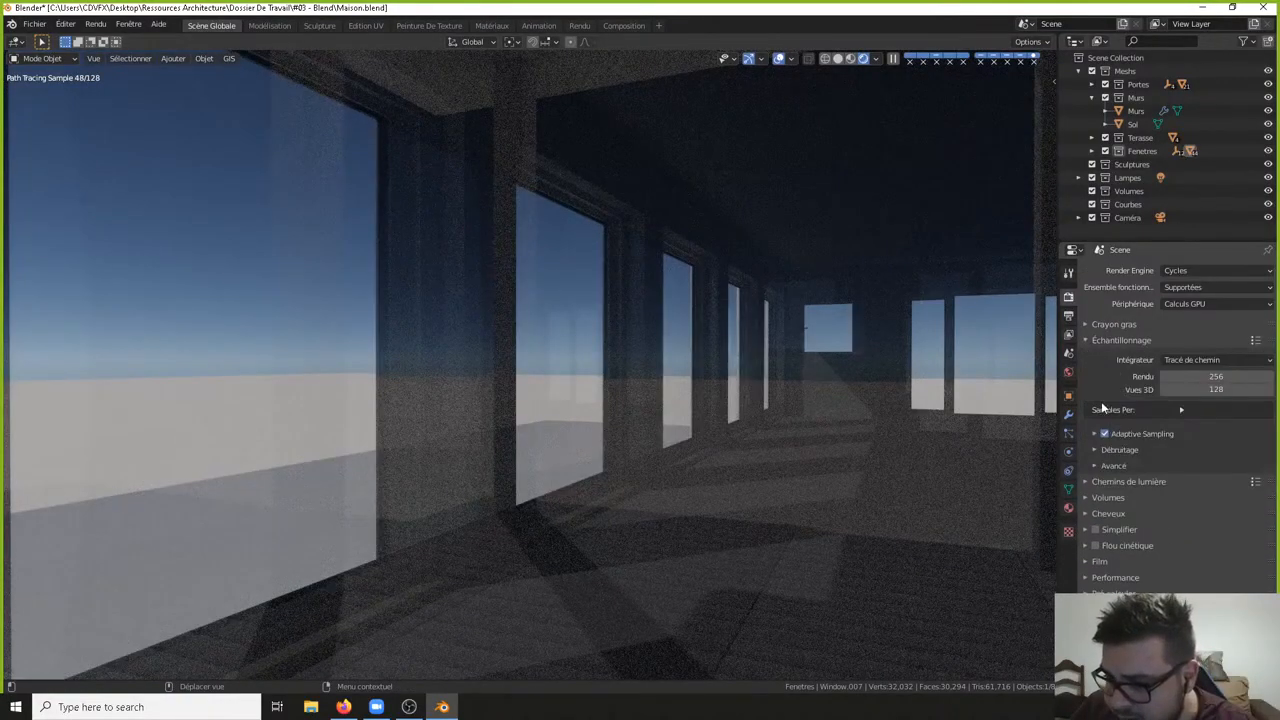
click(1094, 451)
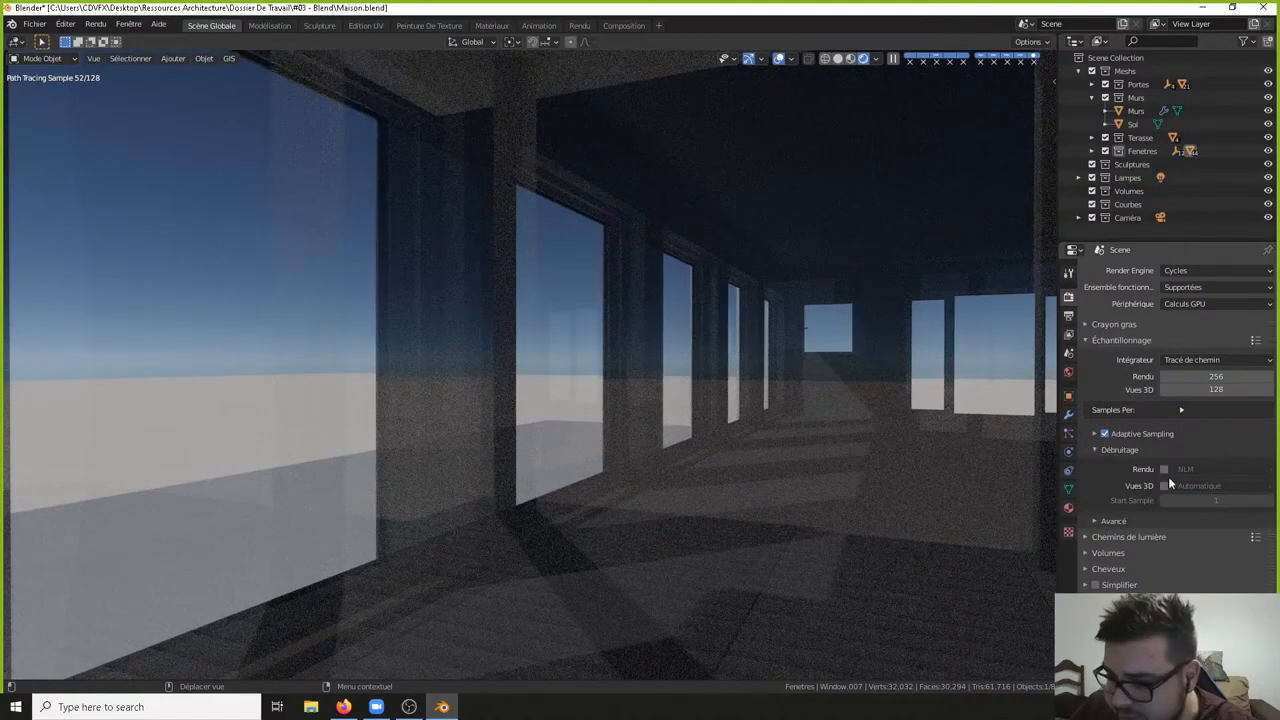
click(1164, 485)
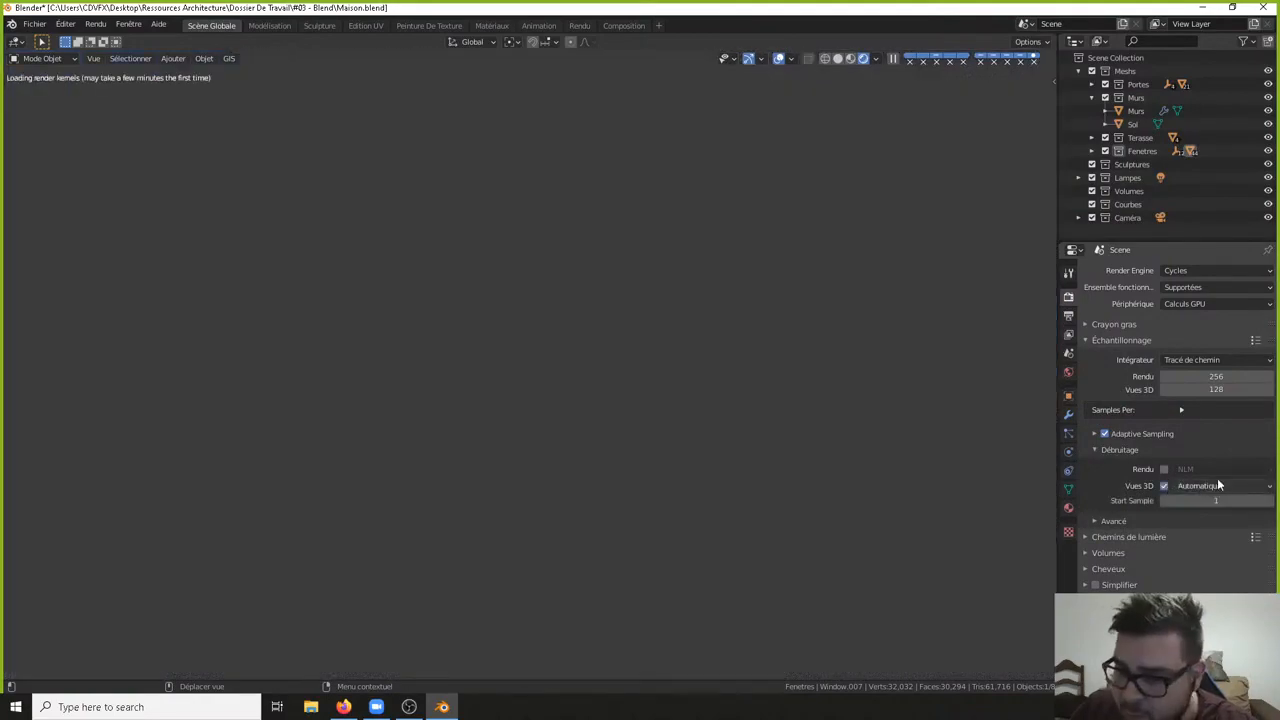
click(1212, 485)
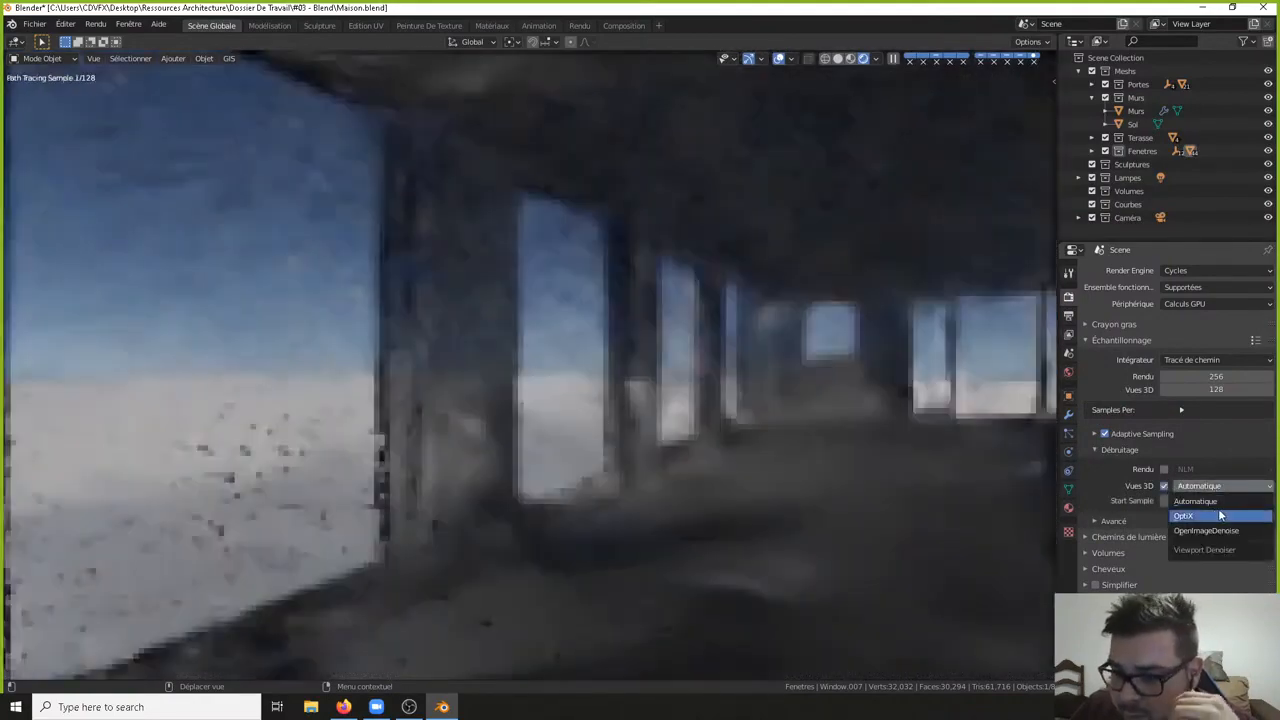
click(1222, 515)
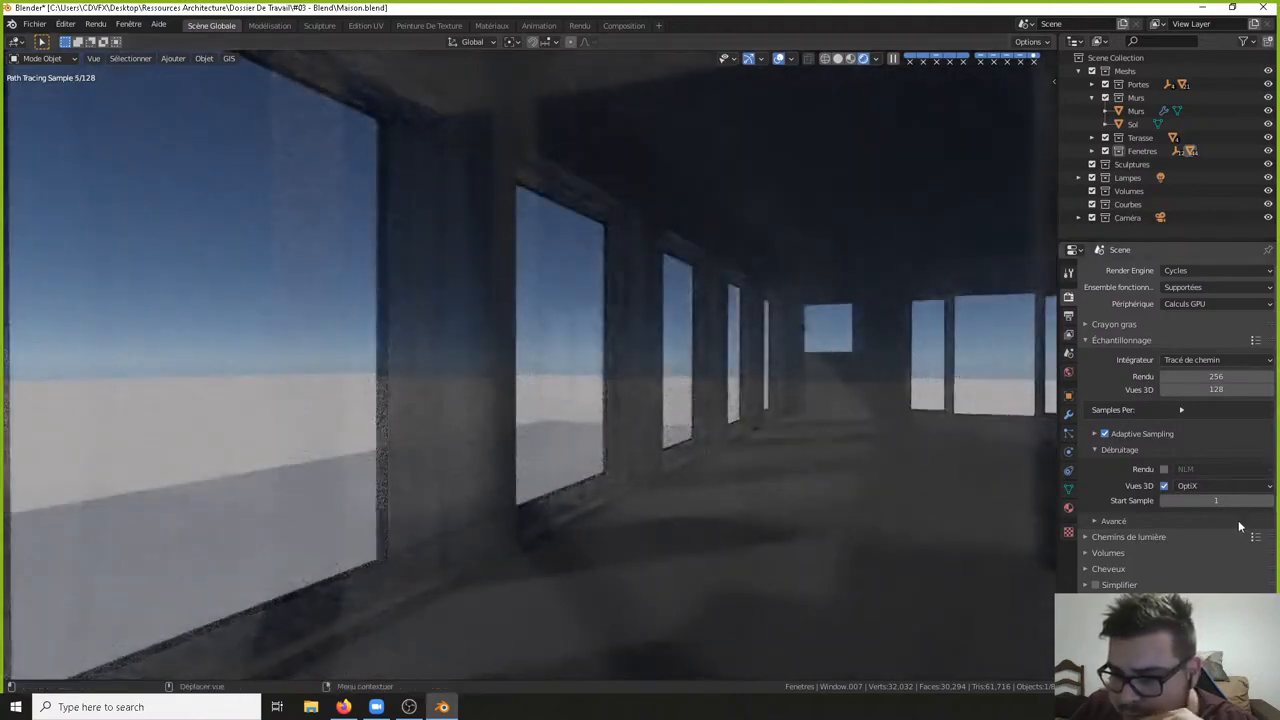
- Set the viewport denoiser's Start Sample to 8 and check the house interior from another angle
click(1220, 500)
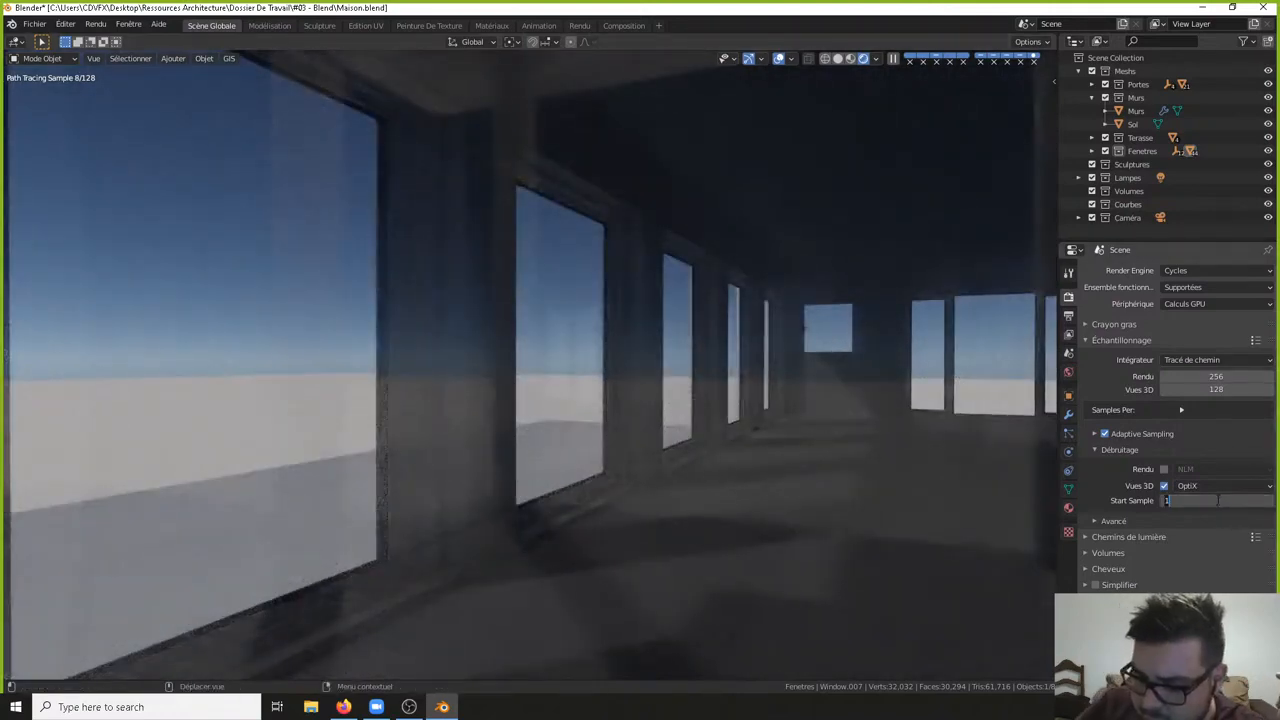
text(8)
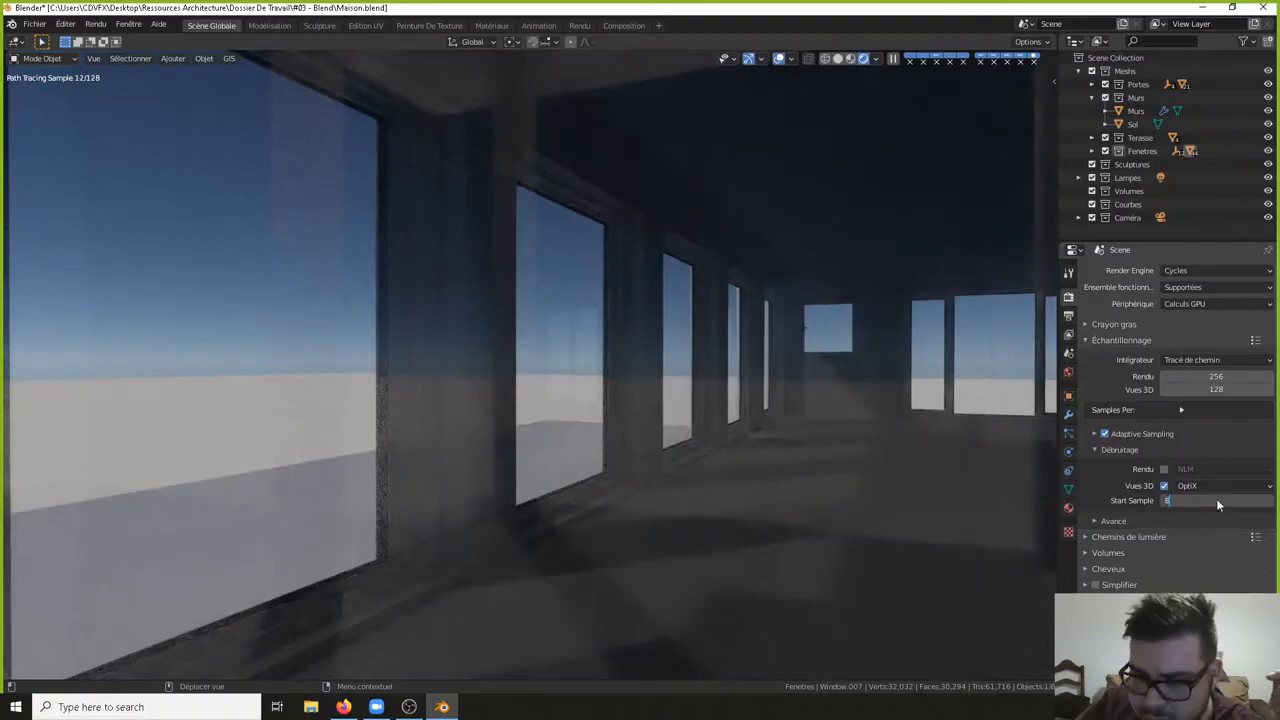
key(Return)
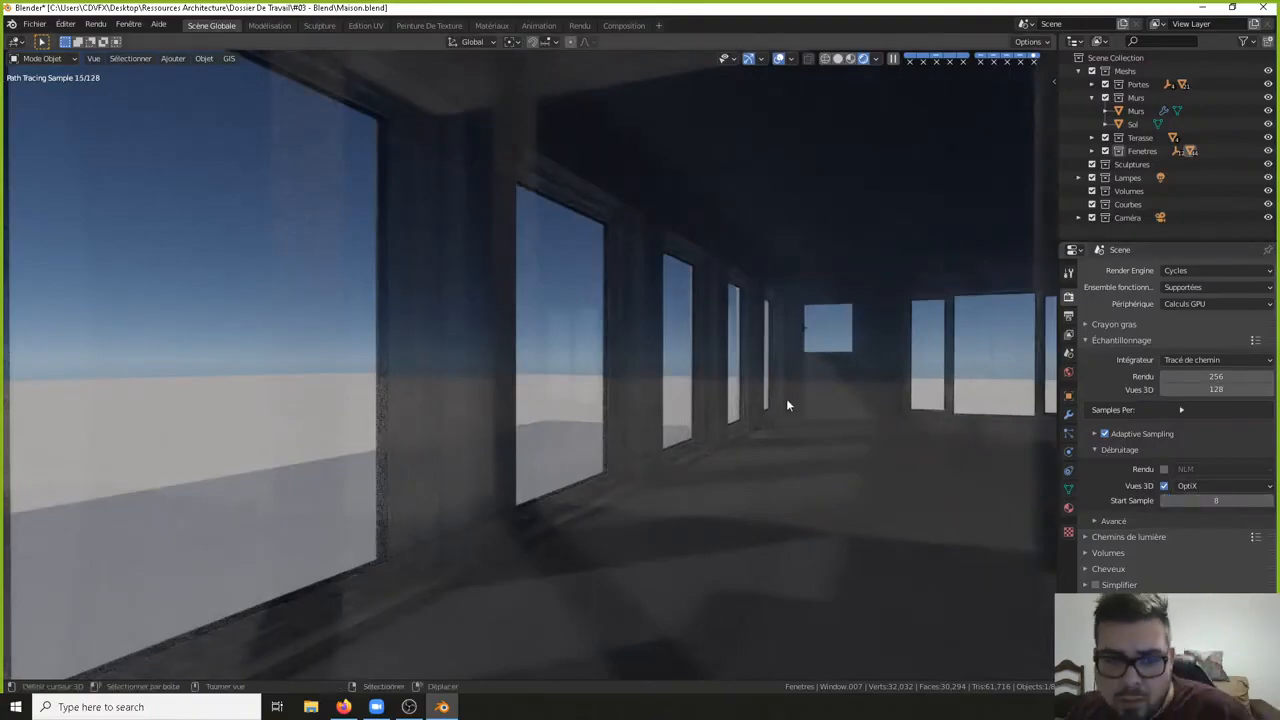
scroll(788, 403, up, 1)
middle_drag(786, 397, 300, 363)
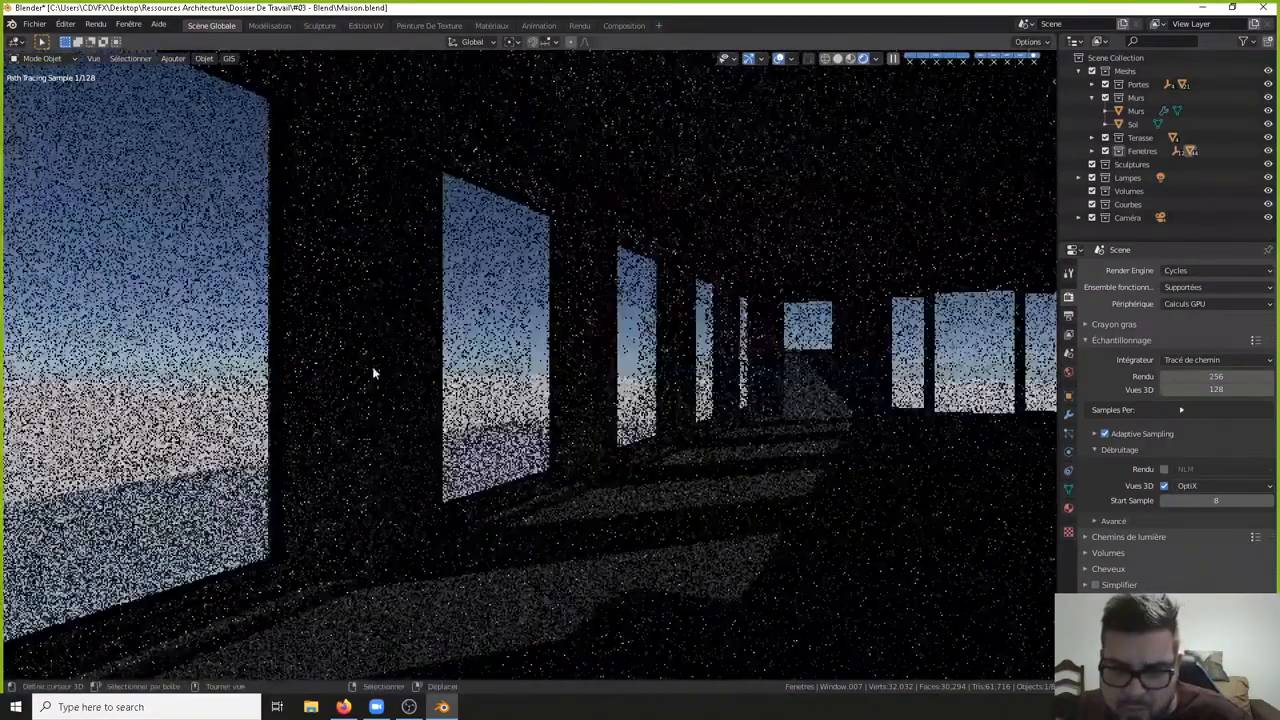
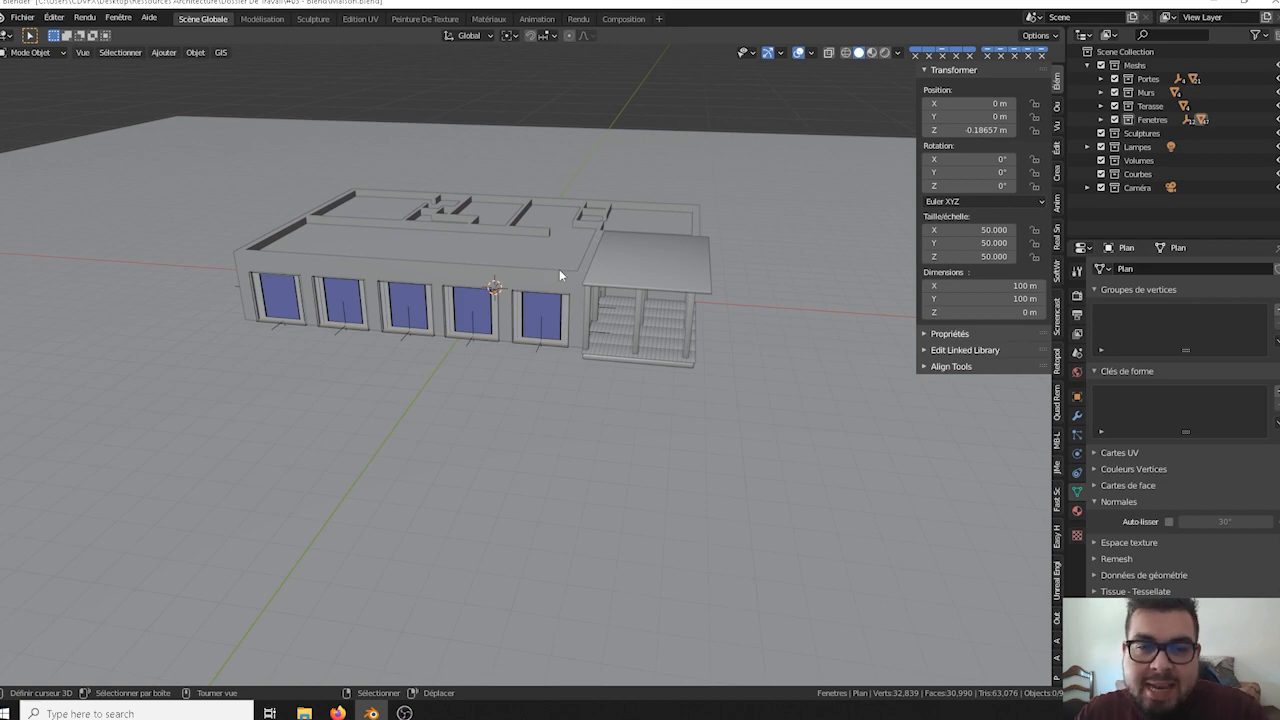
- Hide the Plafonds ceiling object so the rooms can be worked on from above
drag(560, 261, 561, 251)
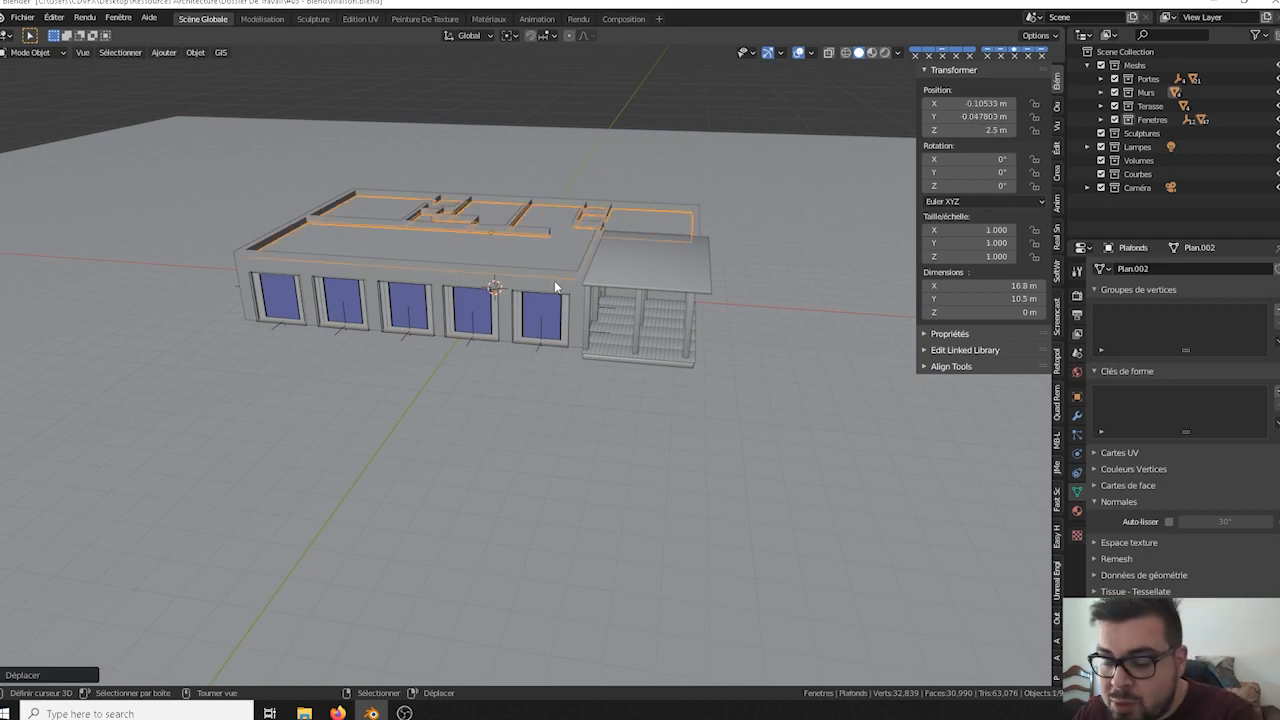
key(KP_Divide)
key(KP_Divide)
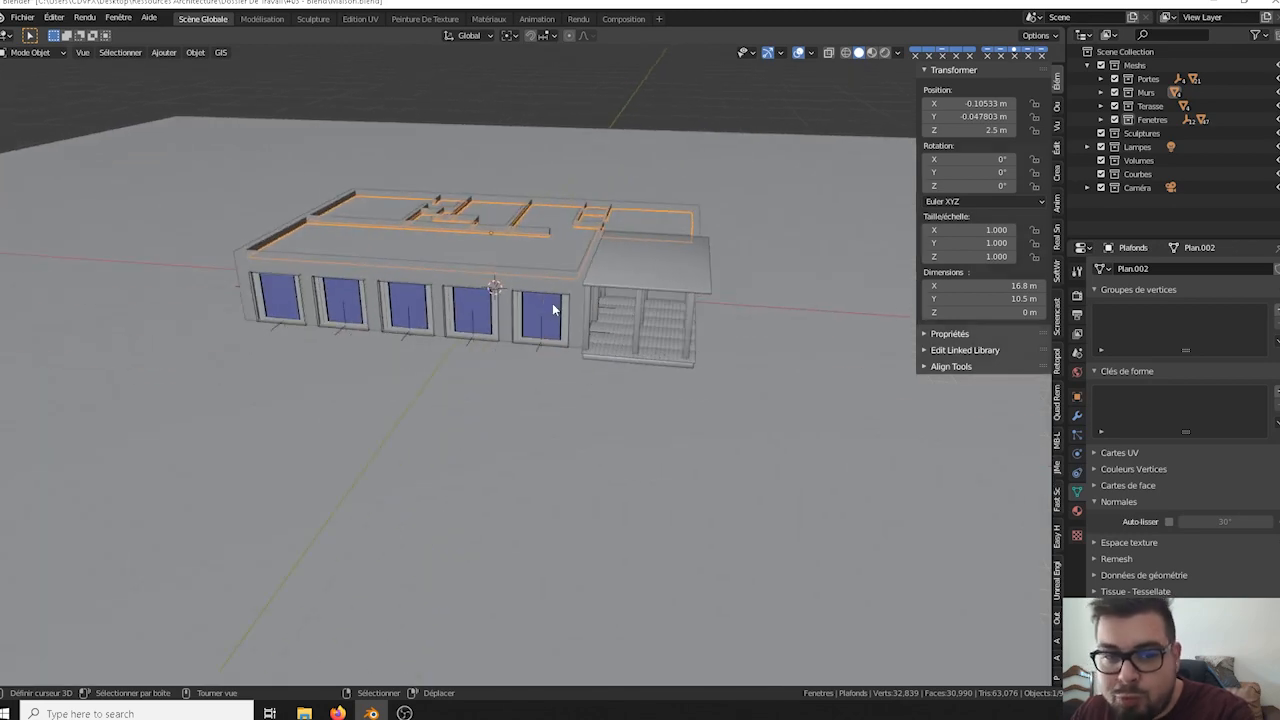
key(h)
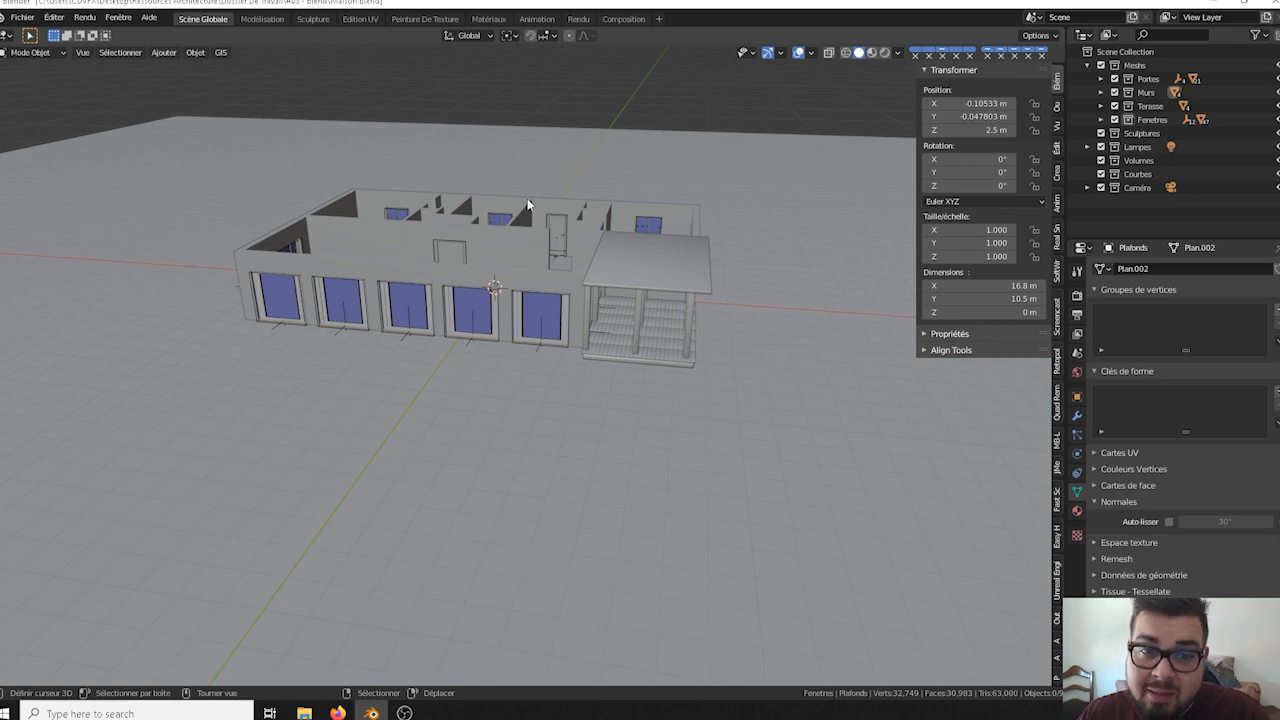
- Move the single window group beside the living room corner, on the terrace wall, along Y to about -4.017 m
middle_drag(513, 209, 593, 282)
shift+middle_drag(694, 250, 741, 214)
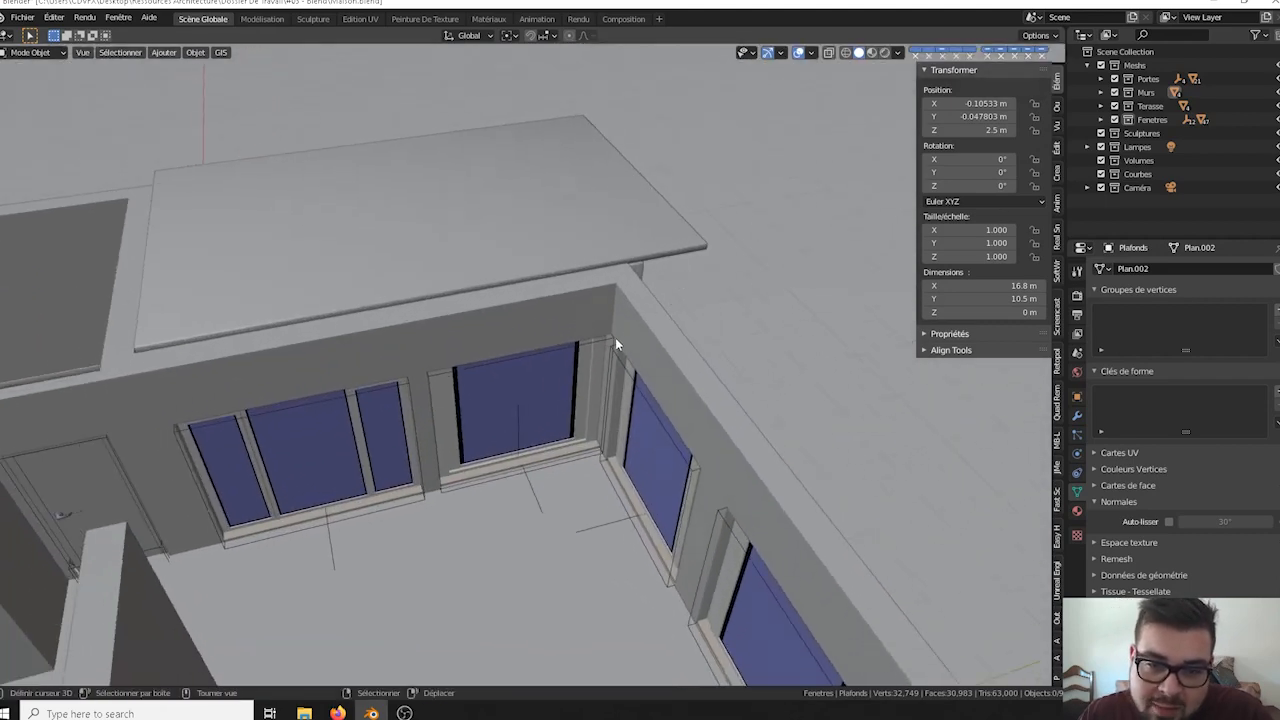
click(534, 492)
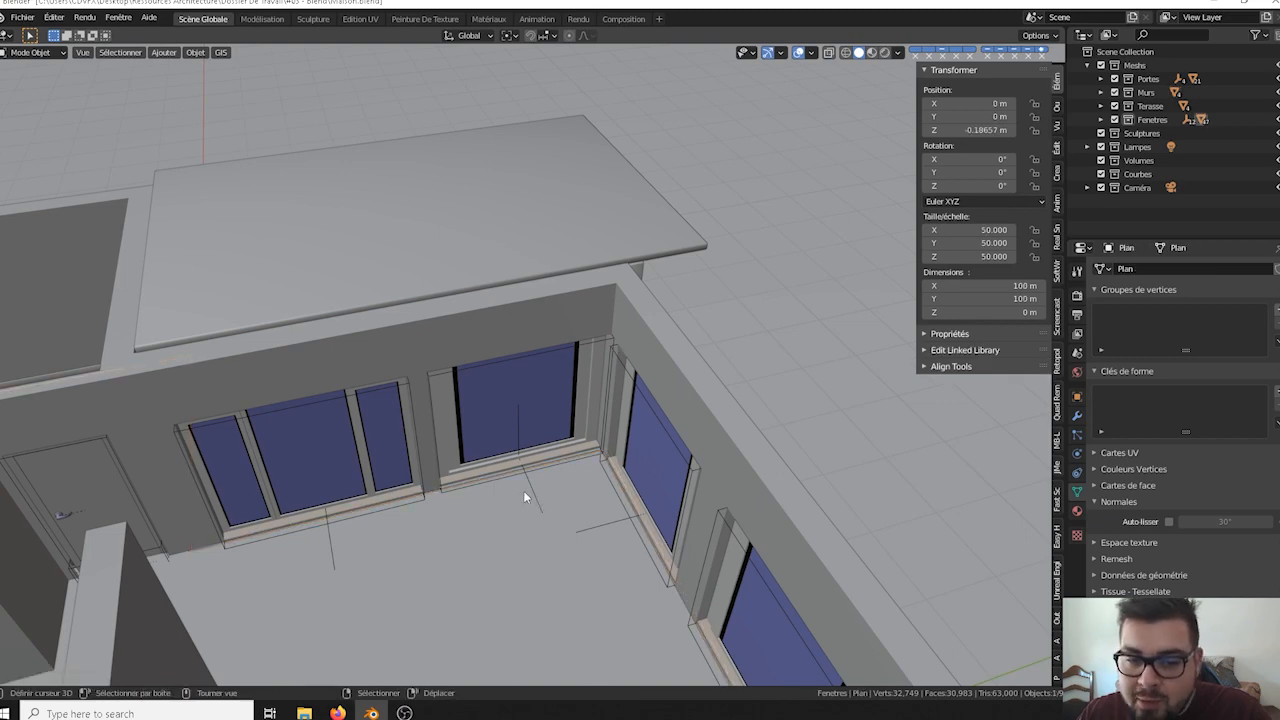
click(528, 490)
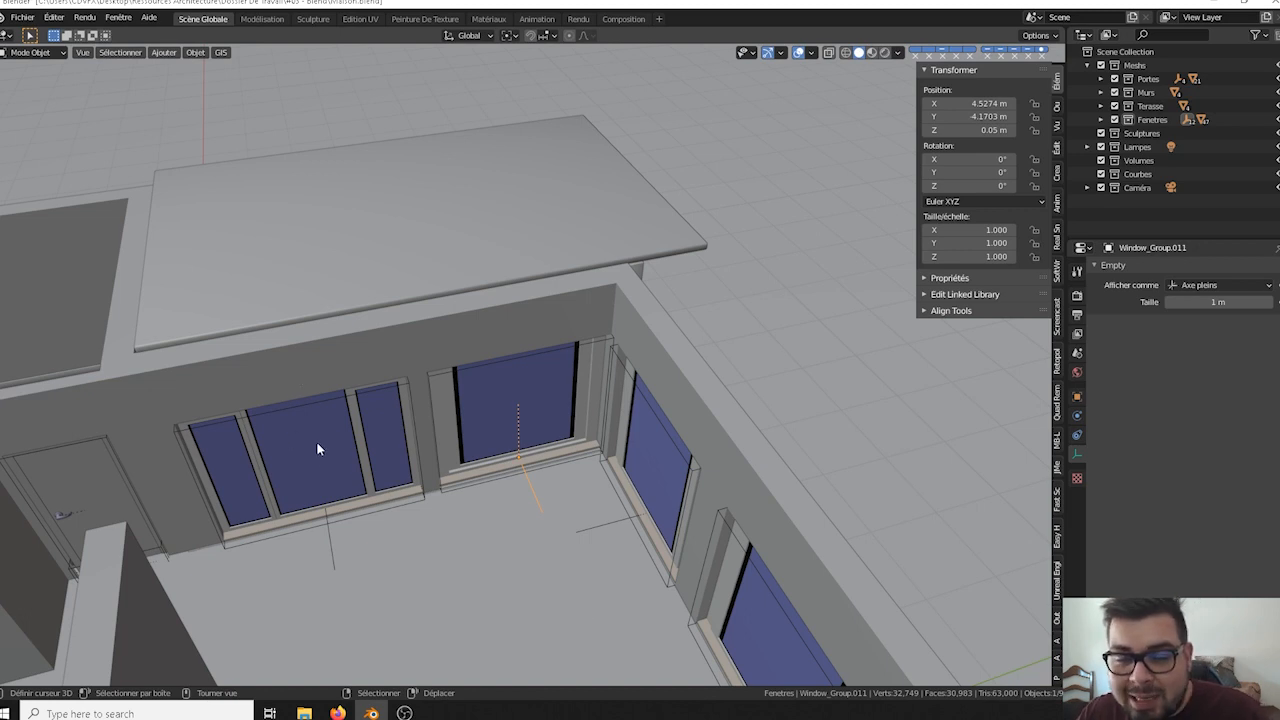
key(g)
key(x)
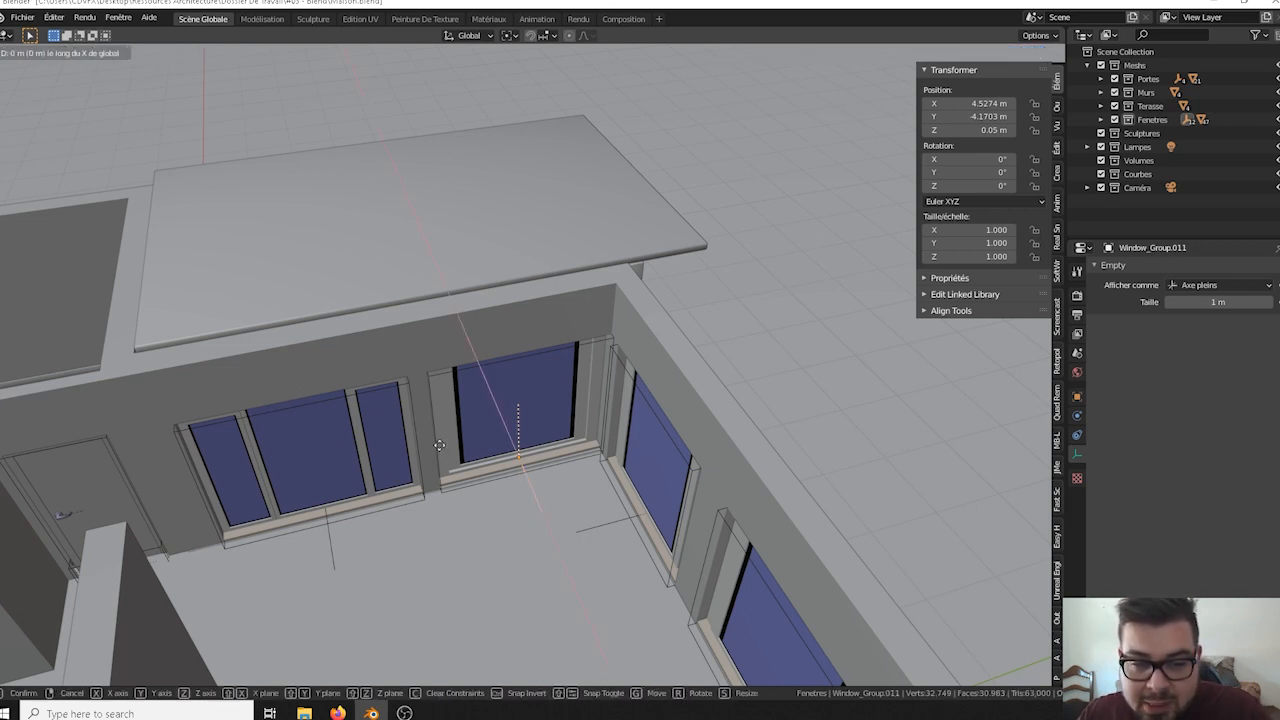
key(y)
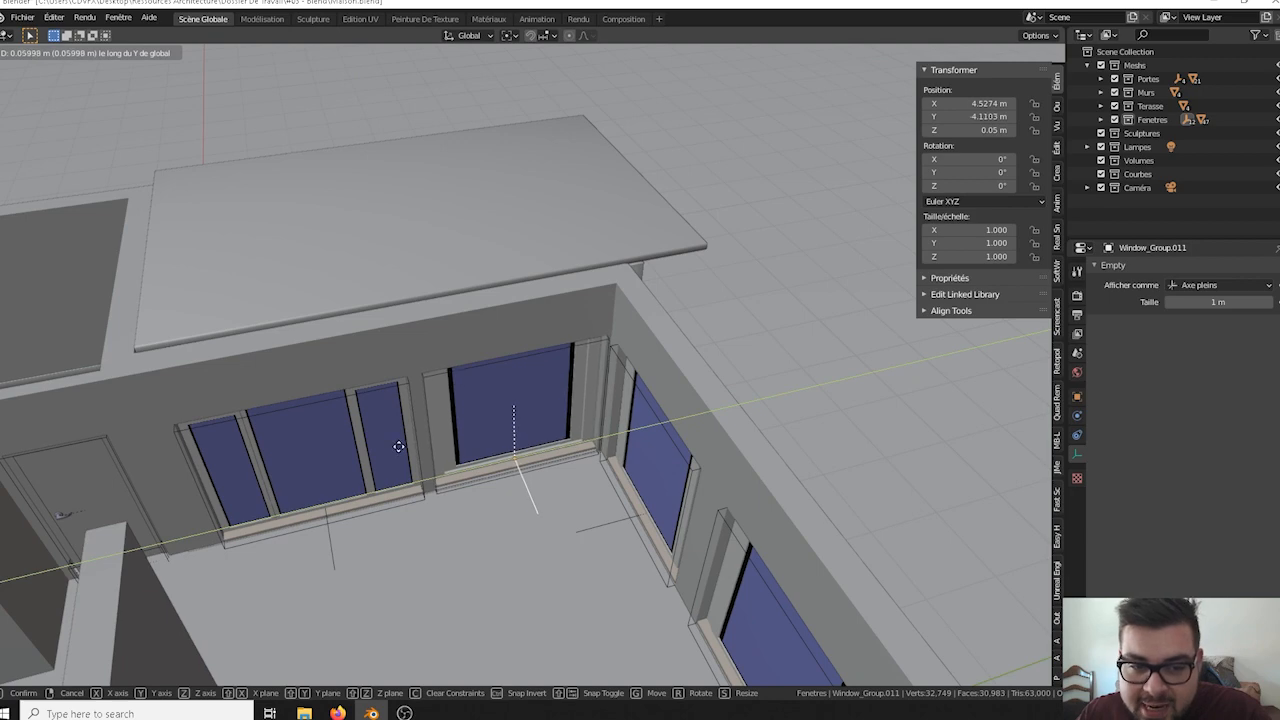
click(332, 453)
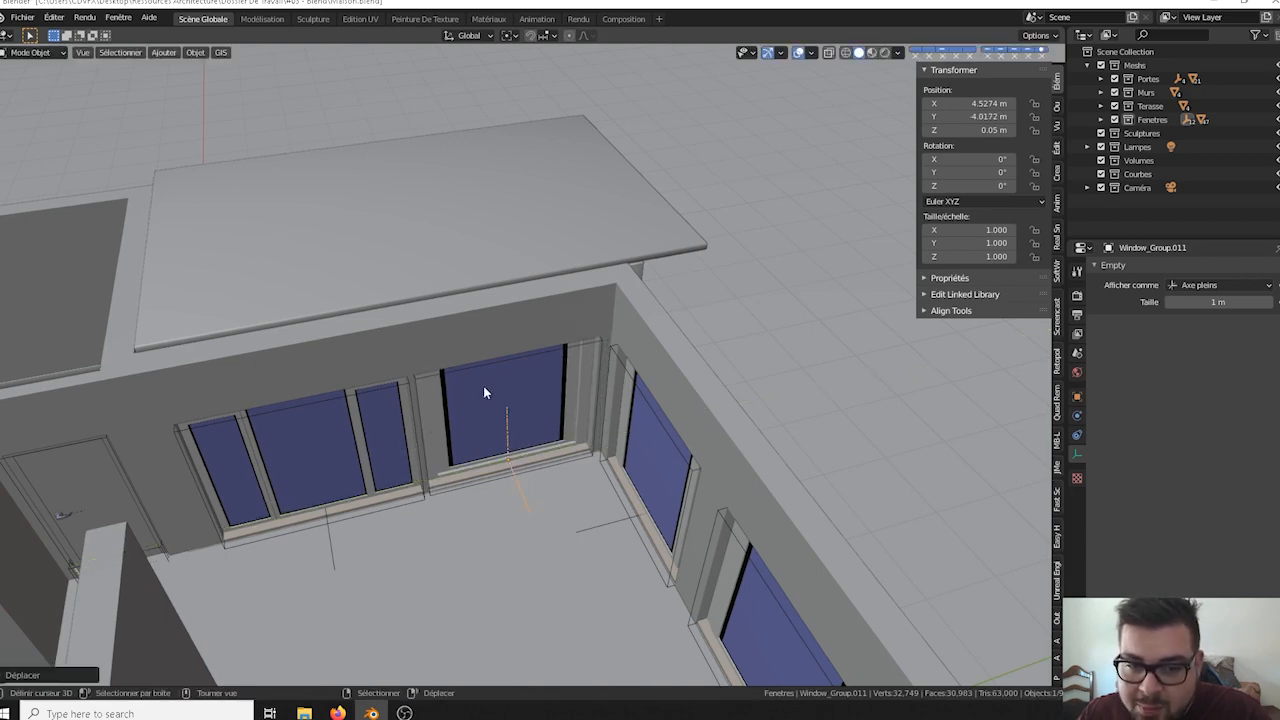
- In the Murs mesh, select the path of narrow baseboard faces along the foot of the living room and hallway walls
click(603, 319)
key(Tab)
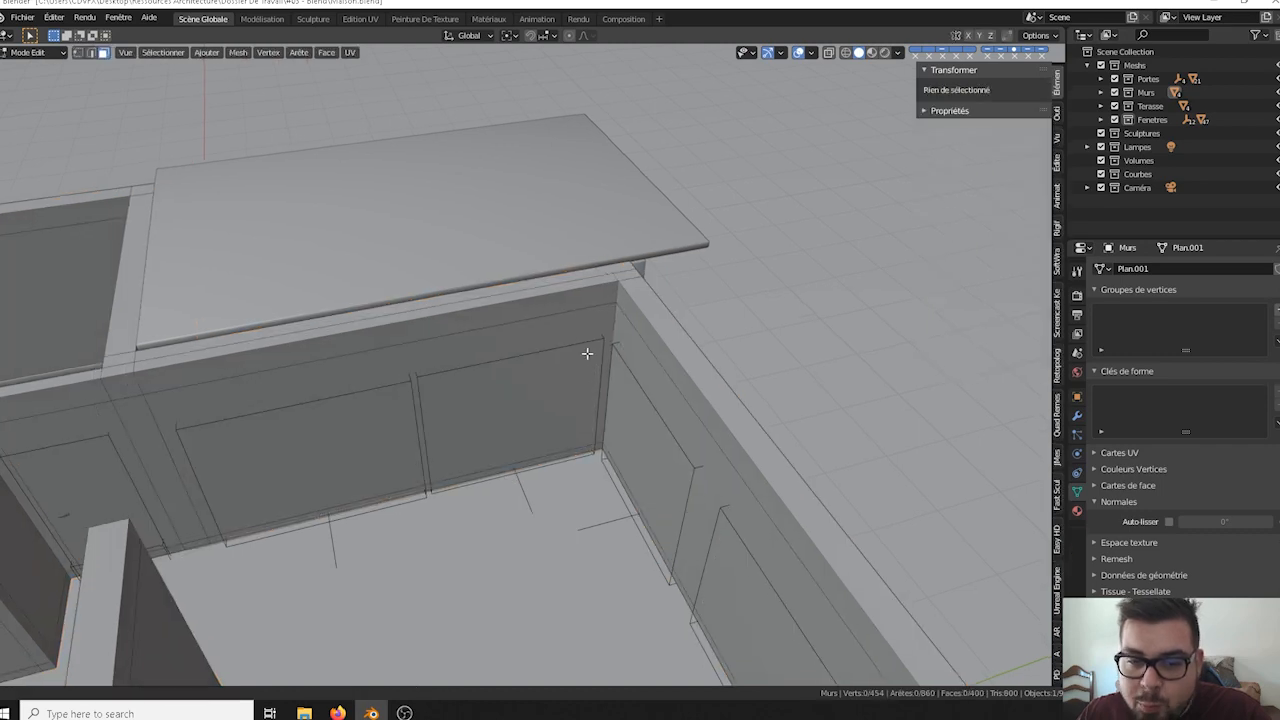
shift+middle_drag(587, 354, 594, 340)
middle_drag(614, 271, 534, 294)
shift+middle_drag(506, 236, 491, 220)
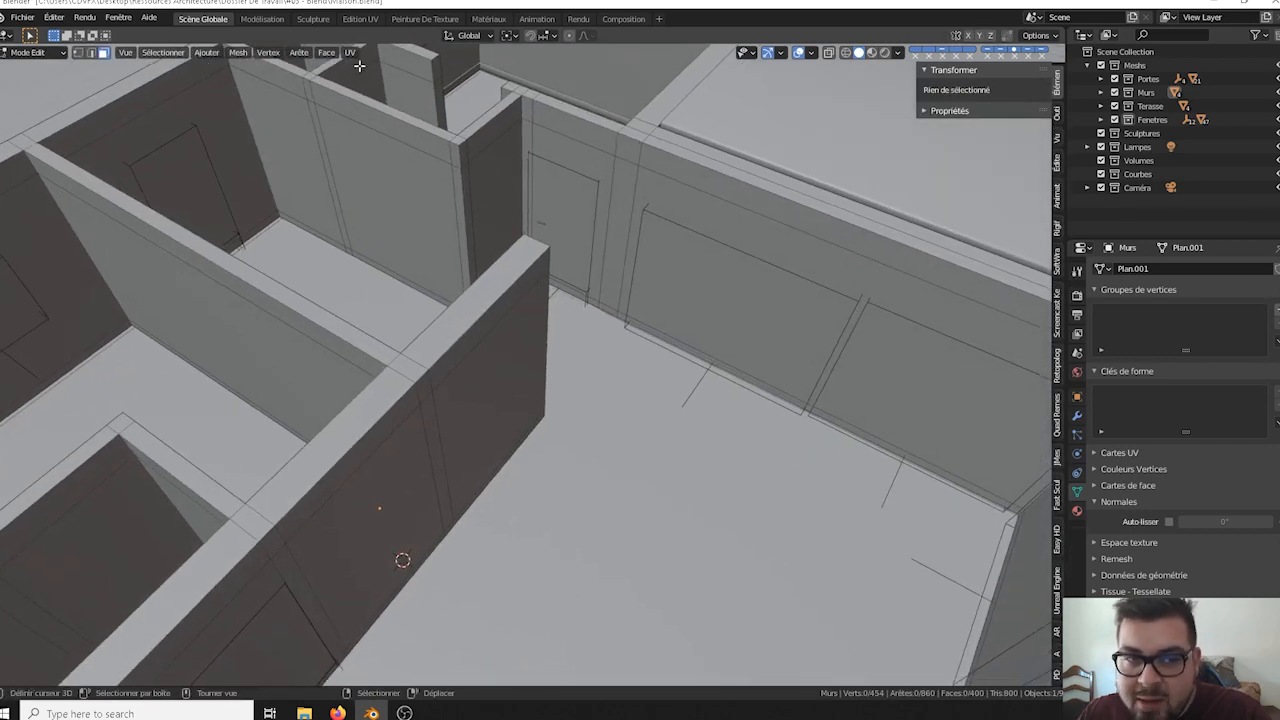
click(737, 376)
middle_drag(850, 410, 942, 396)
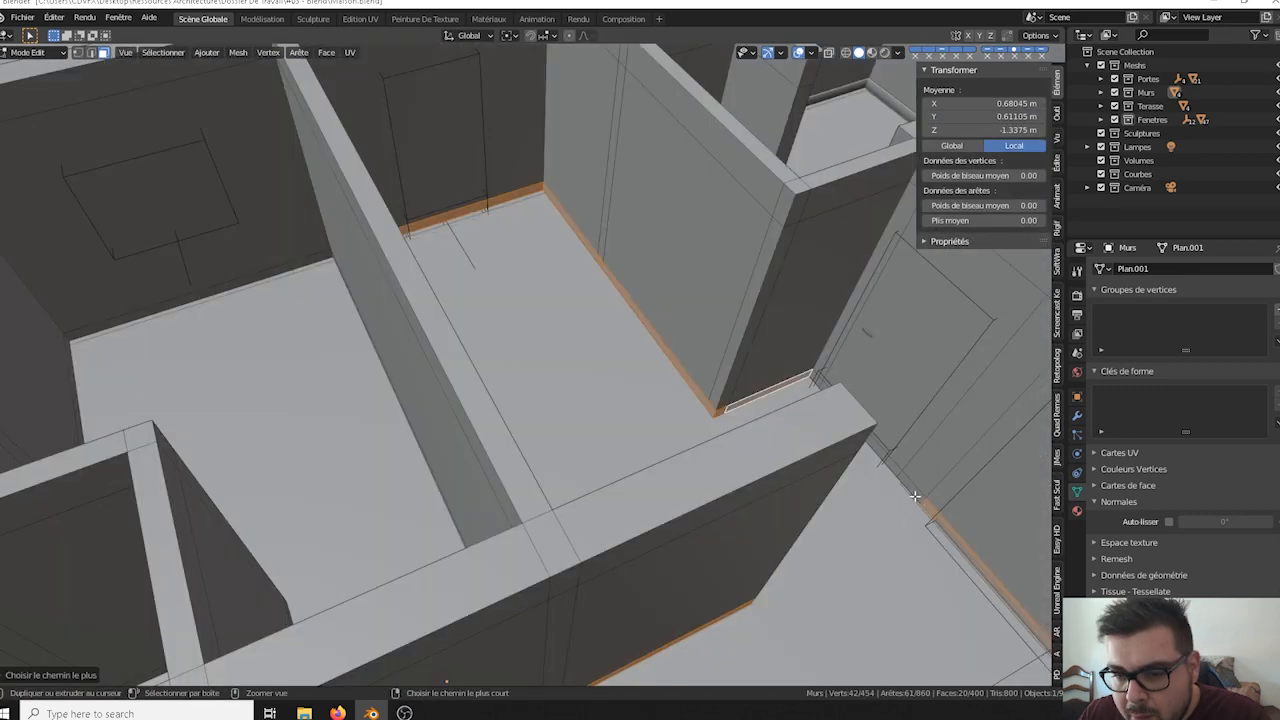
ctrl+right_click(915, 495)
- Duplicate the selected baseboard faces in place, separate them into their own object, and return to Object Mode
scroll(918, 480, down, 4)
shift+middle_drag(811, 440, 541, 389)
shift+middle_drag(541, 389, 706, 391)
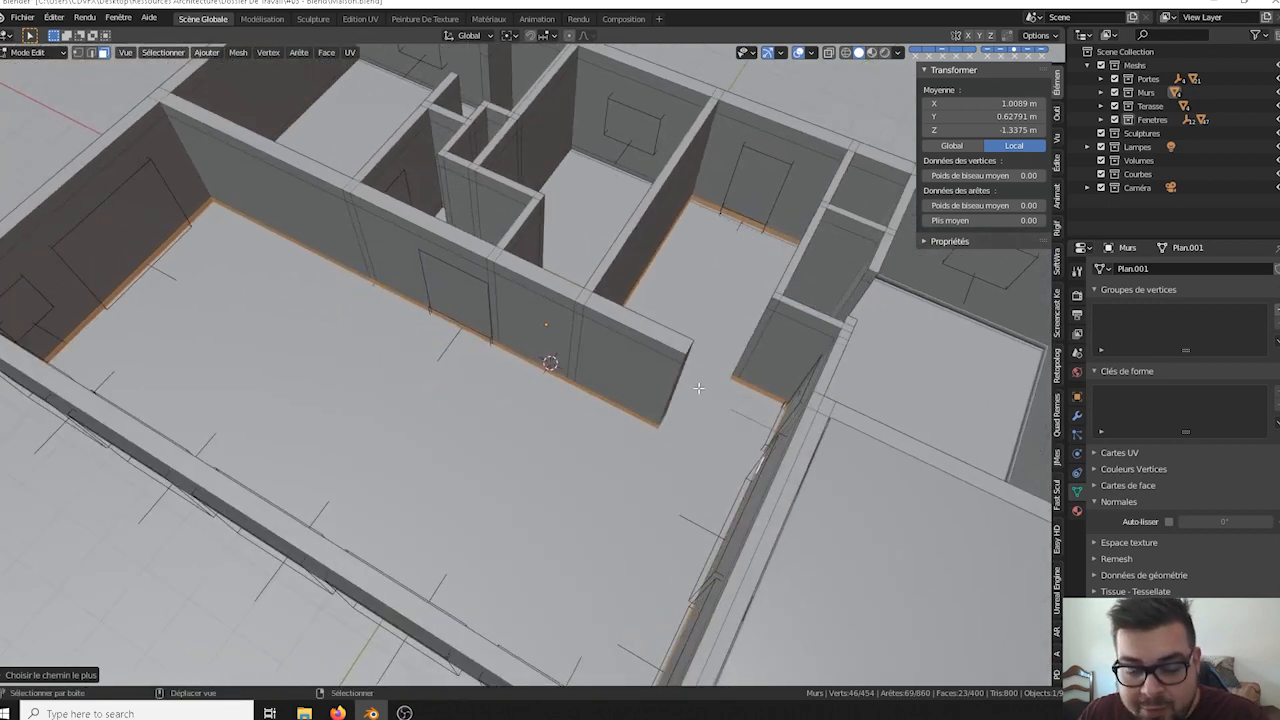
key(shift+d)
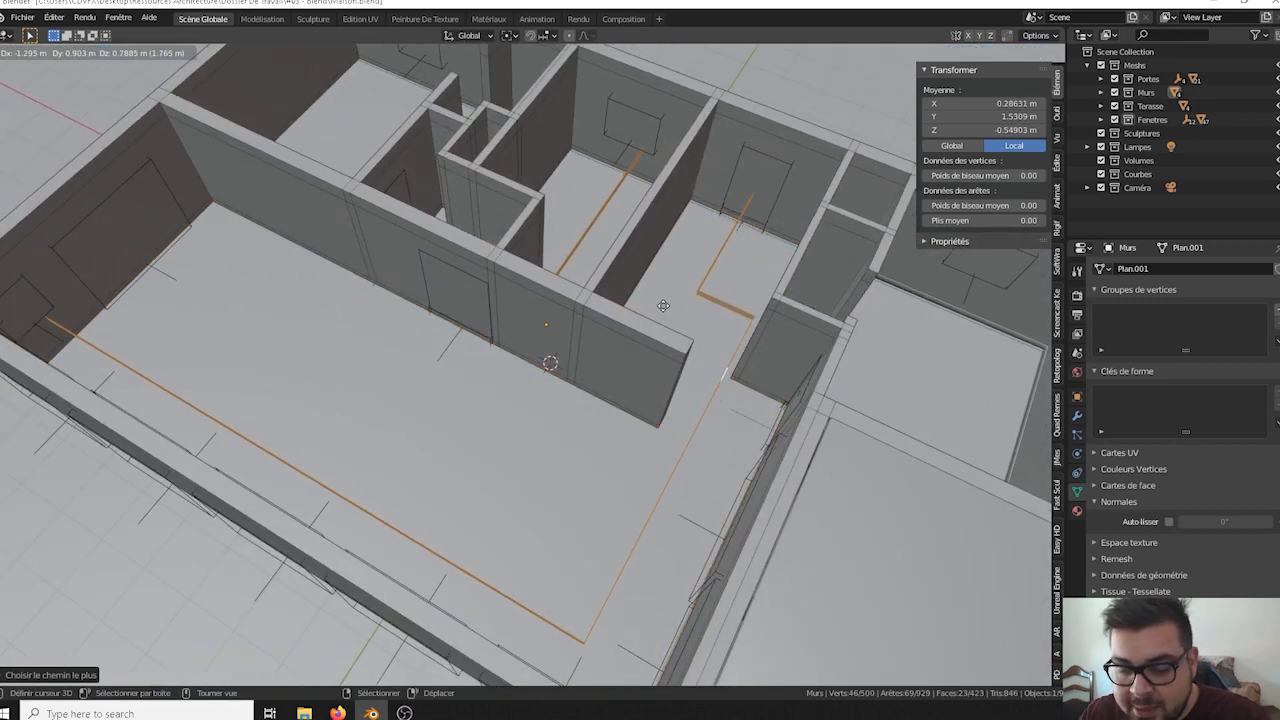
right_click(663, 306)
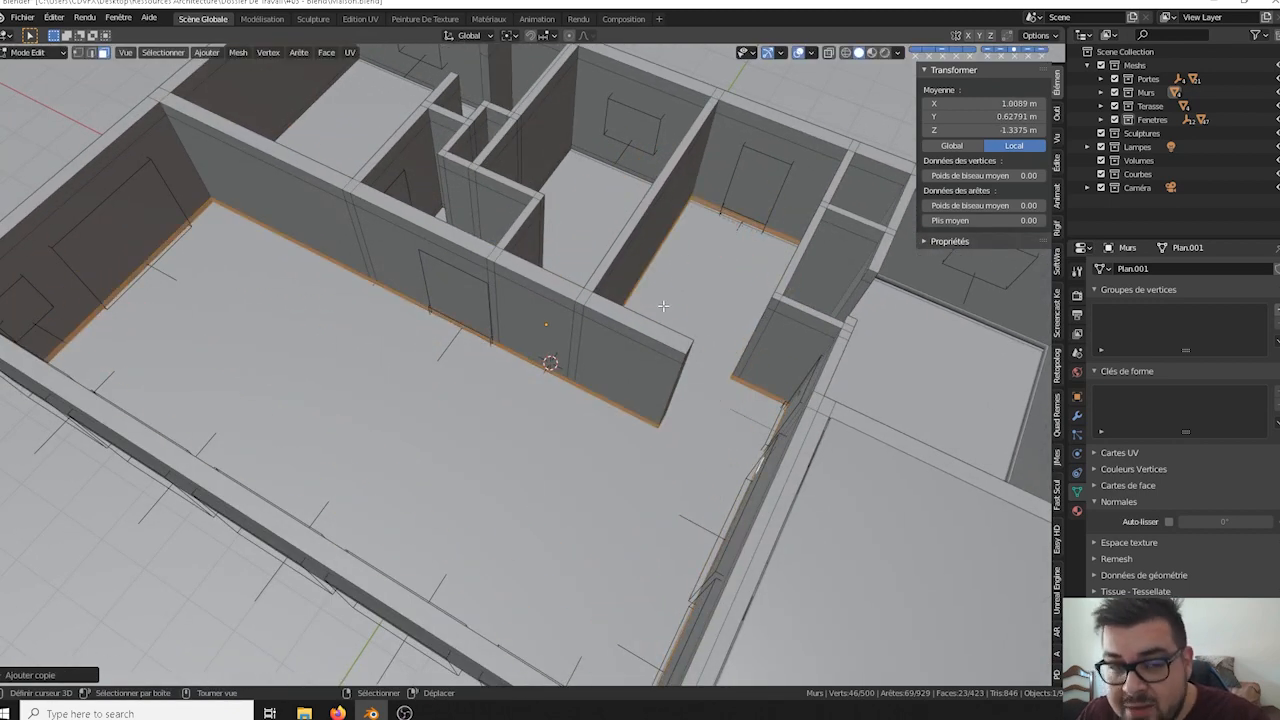
key(p)
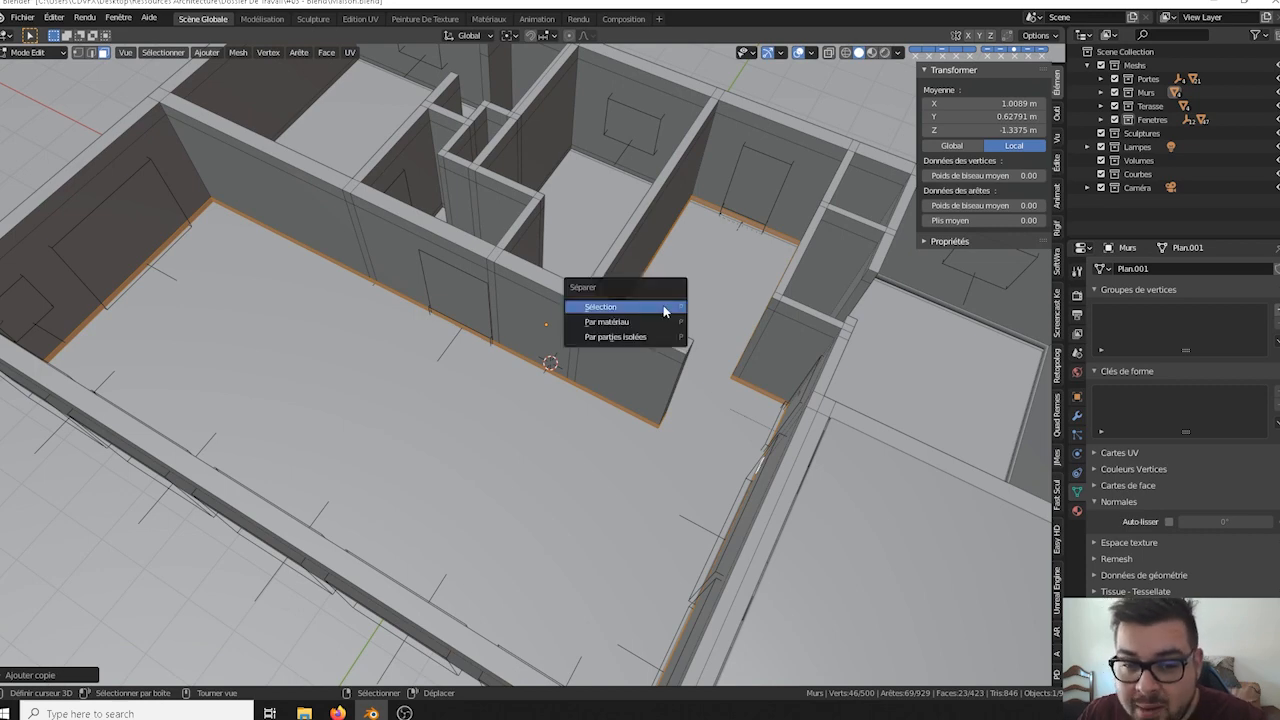
click(663, 308)
key(Tab)
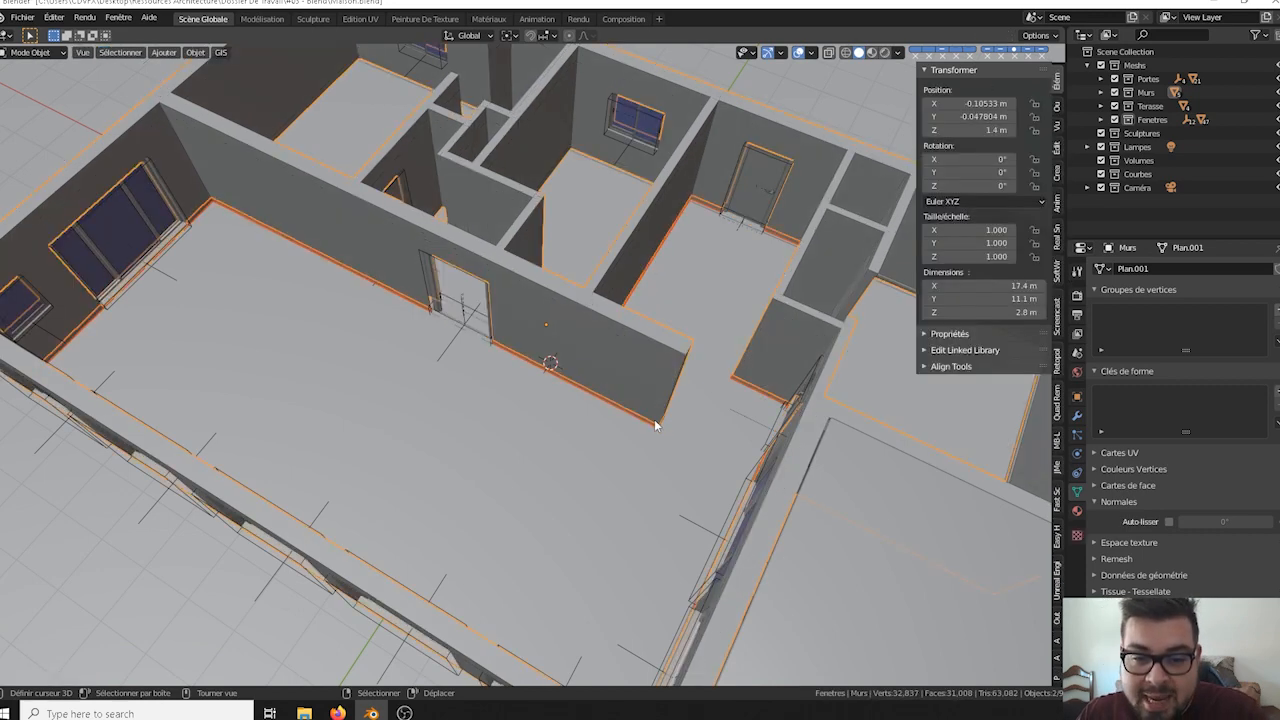
- Apply rotation and scale to the separated baseboard object and set its origin to geometry
click(651, 422)
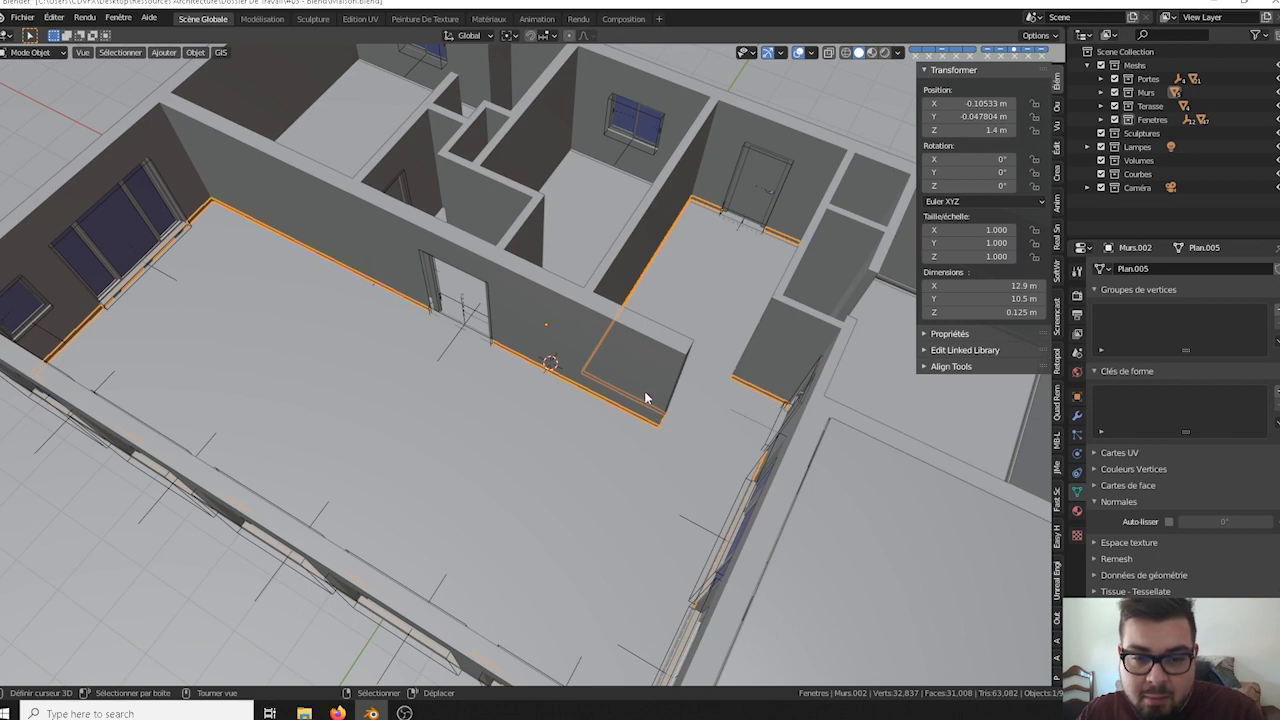
key(q)
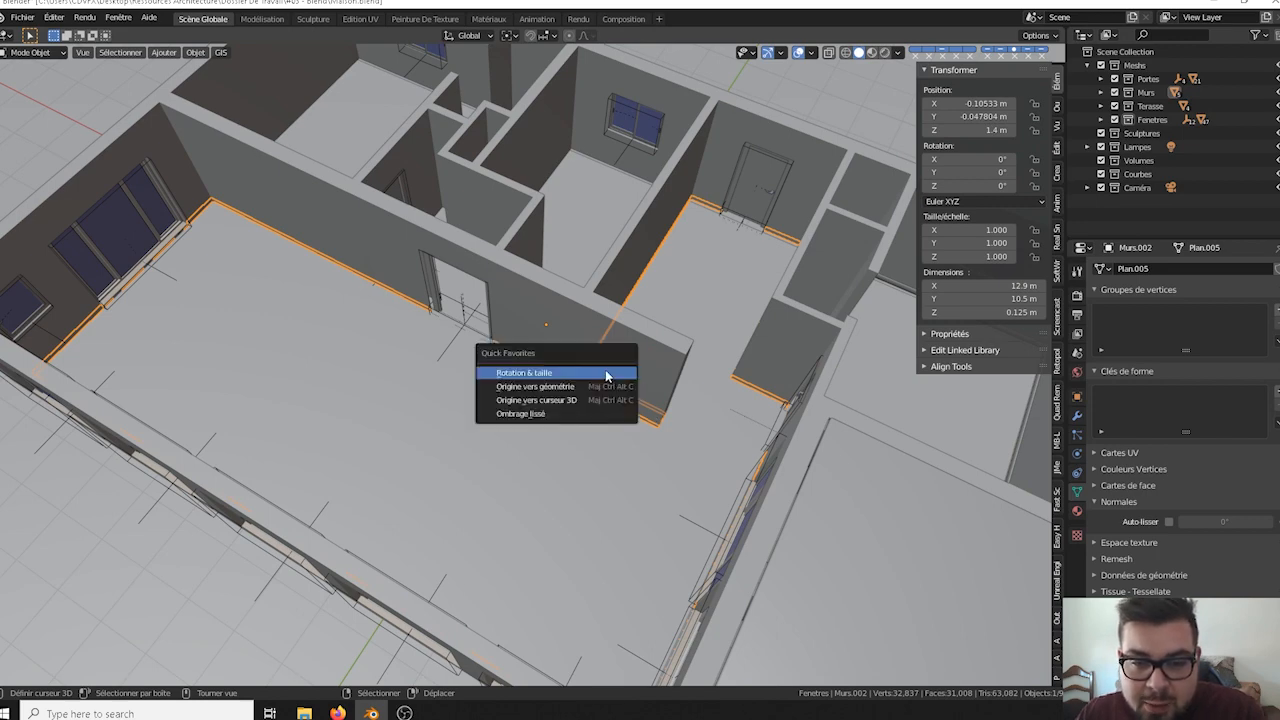
click(605, 372)
key(q)
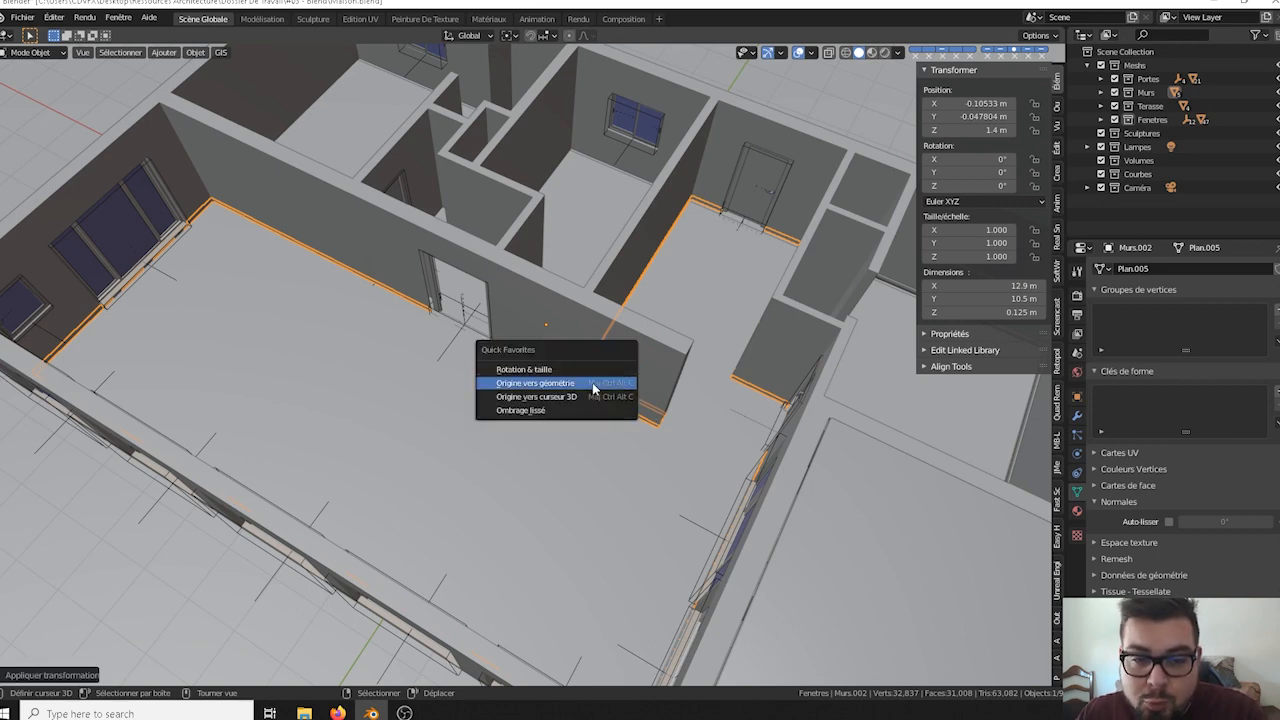
click(598, 386)
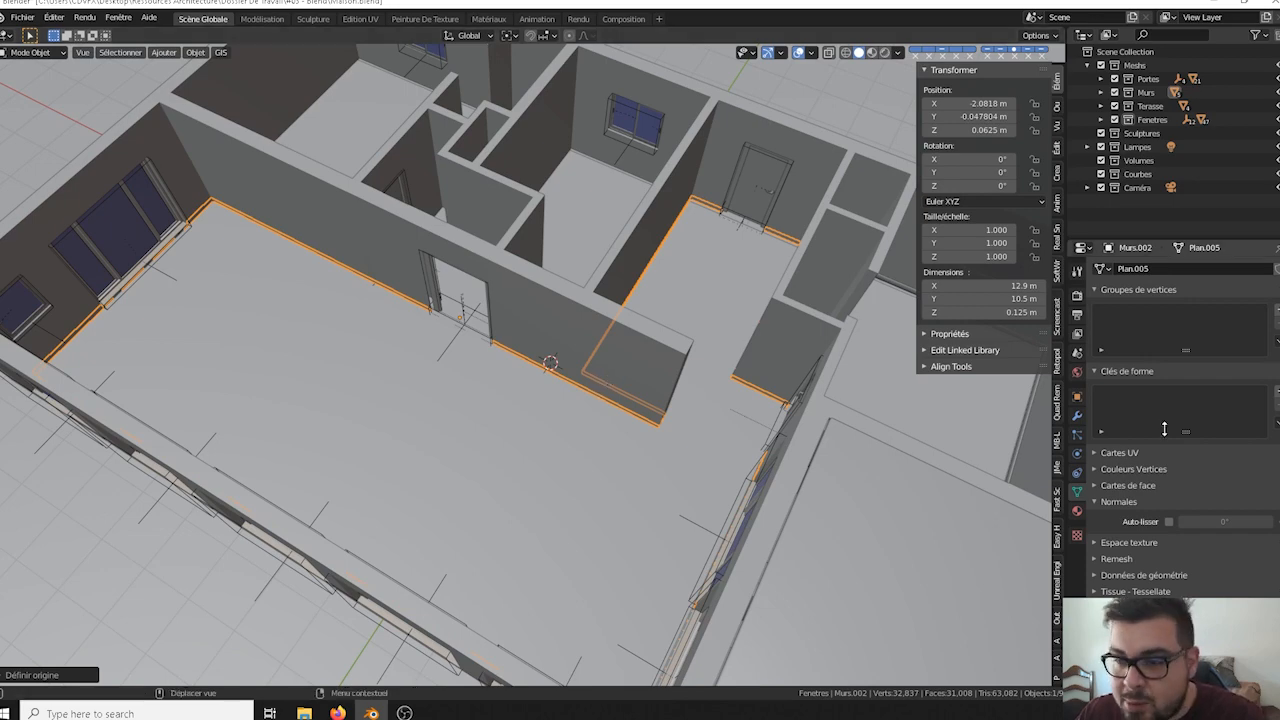
- Add a Solidify modifier to the baseboard with a thickness of -0.03 m
click(1077, 415)
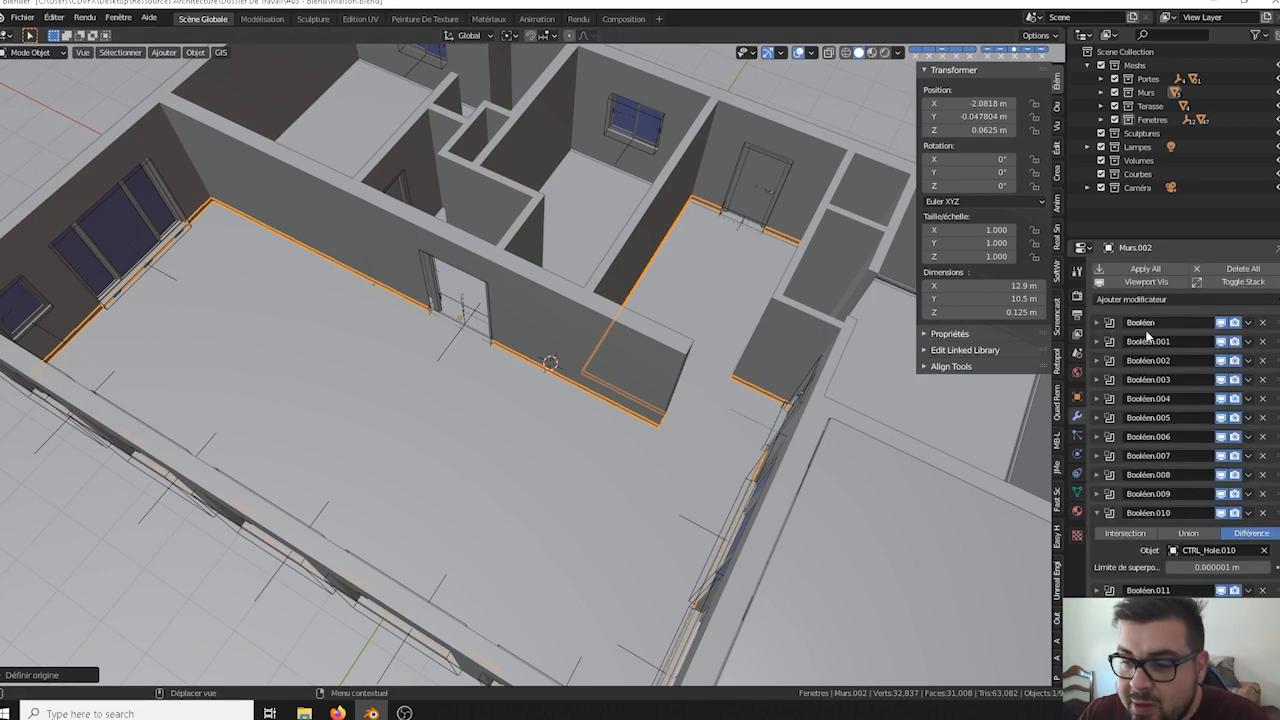
click(1097, 513)
click(1135, 299)
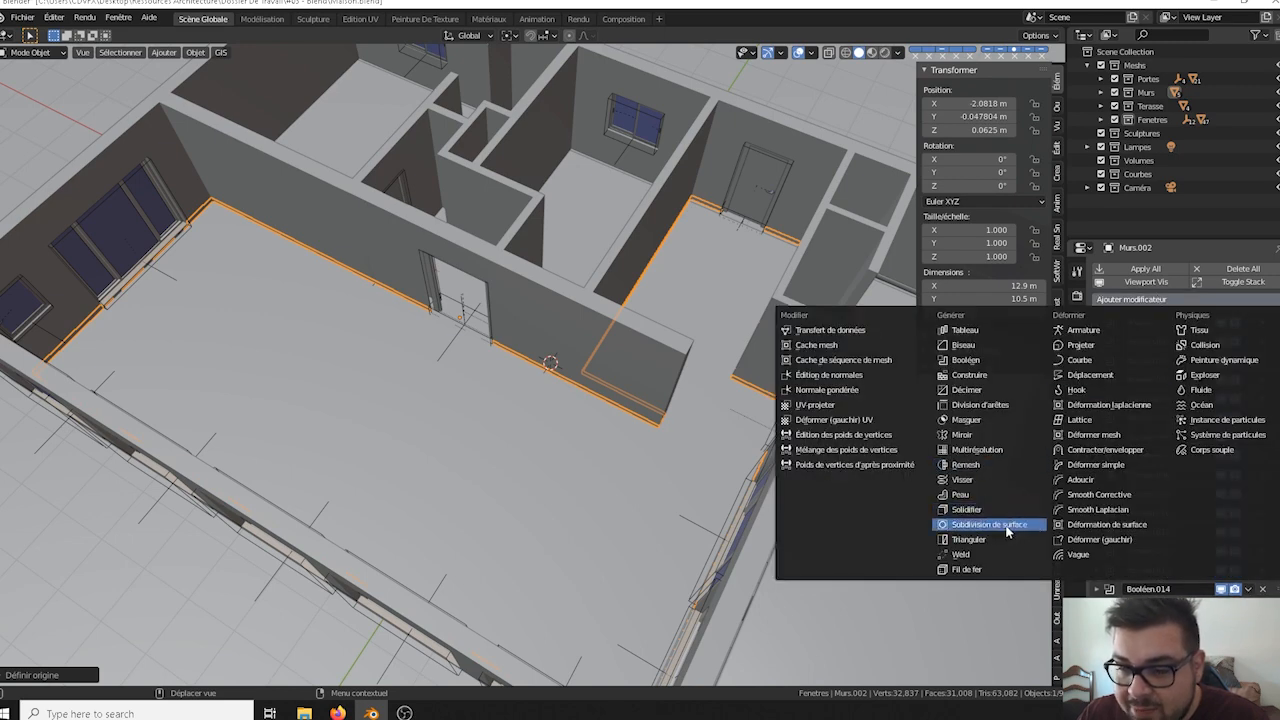
click(966, 509)
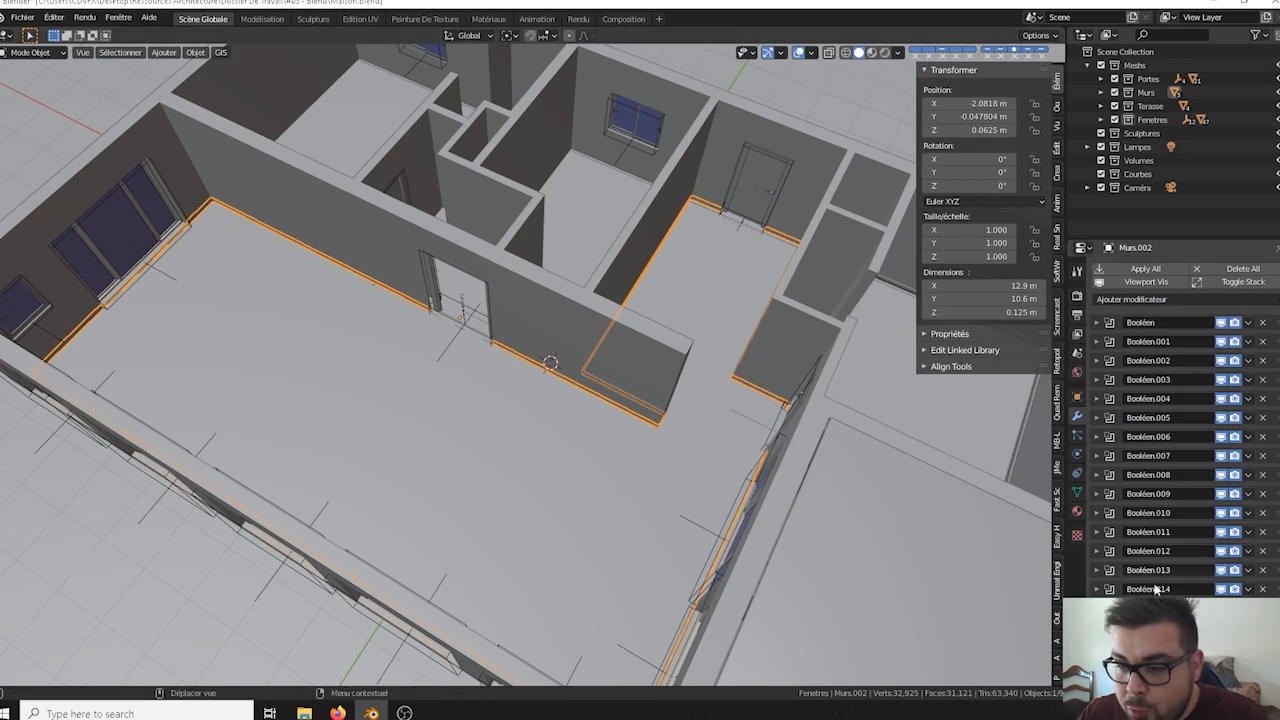
scroll(1138, 535, down, 4)
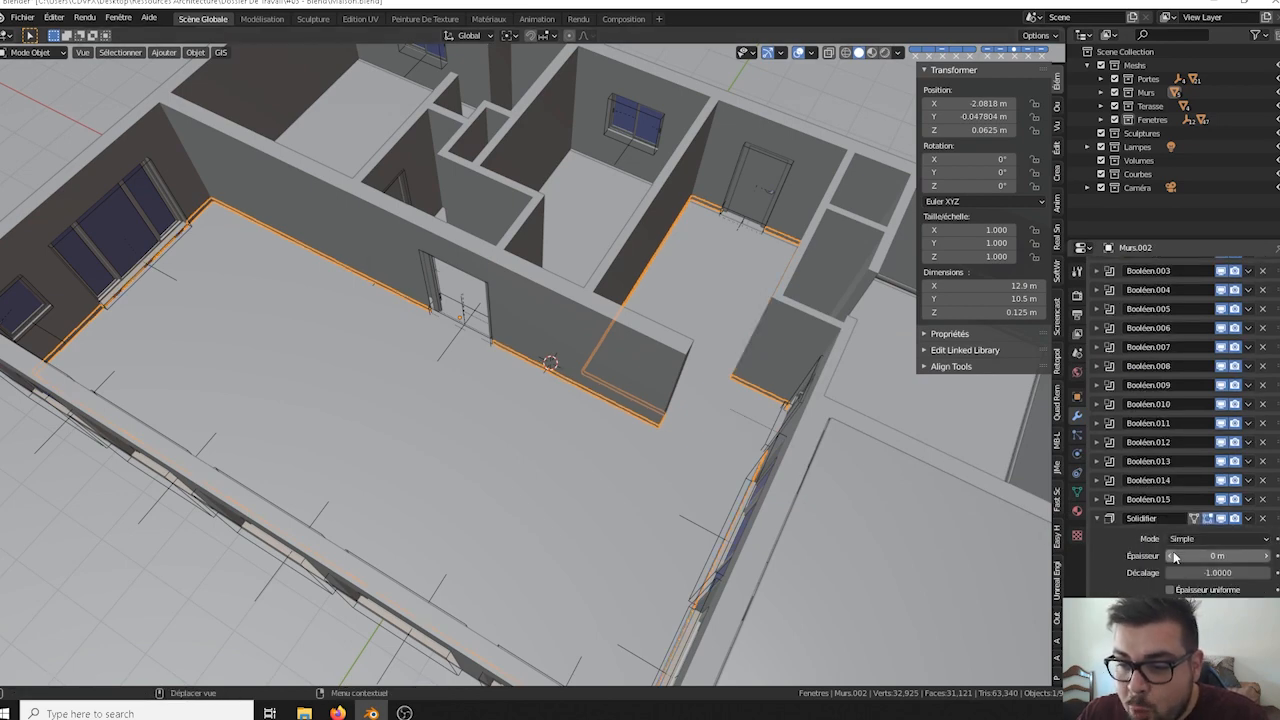
click(1173, 556)
click(1173, 556)
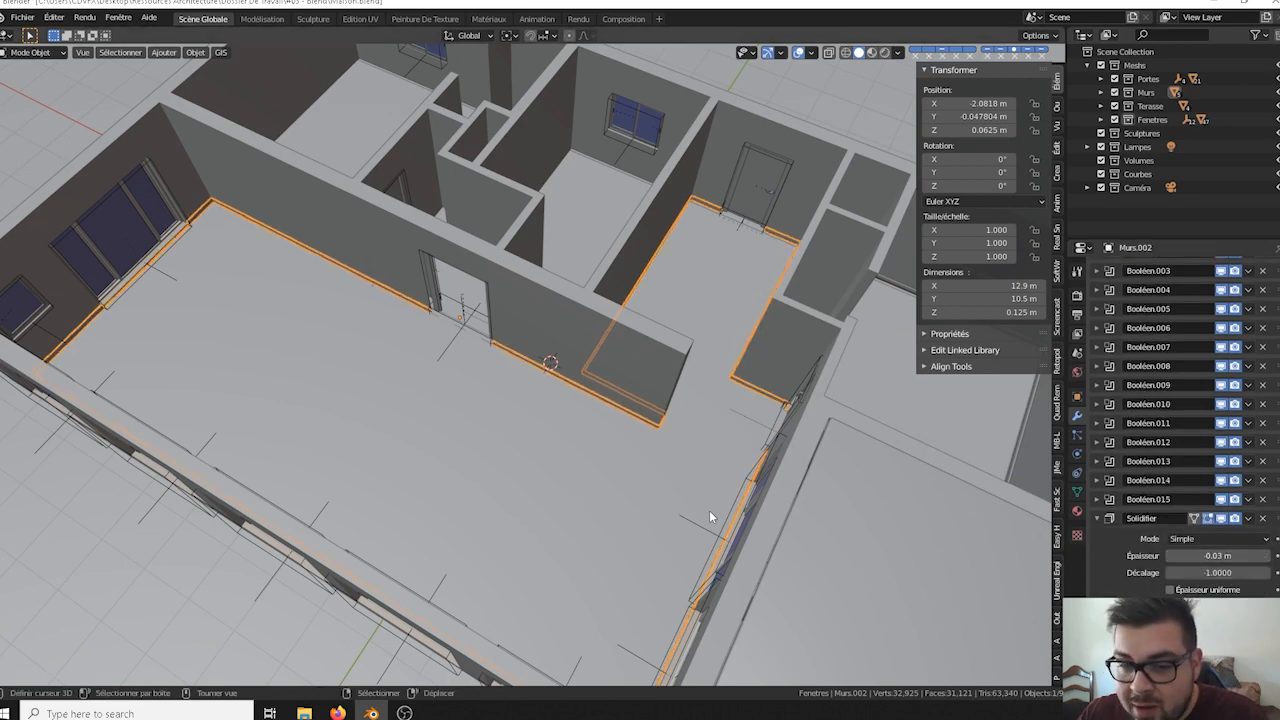
- Raise the baseboard object by 0.03 m along Z
scroll(688, 512, up, 5)
shift+middle_drag(697, 485, 548, 450)
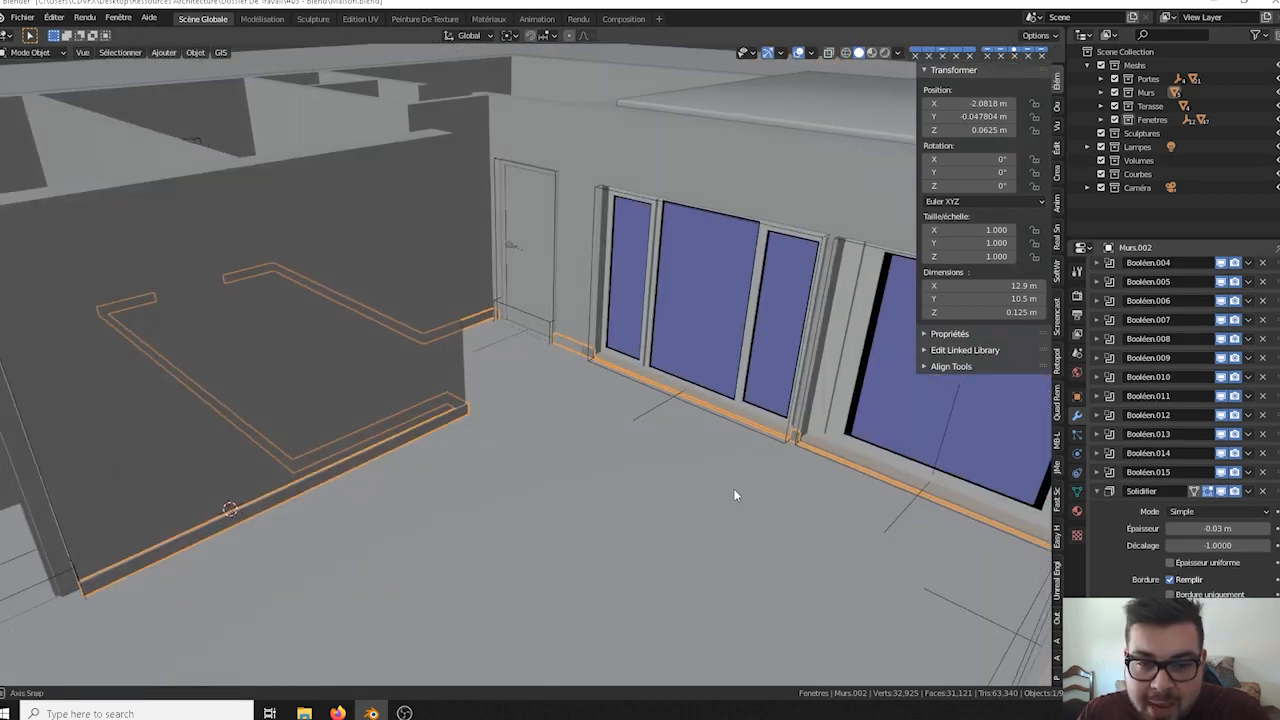
middle_drag(734, 490, 682, 402)
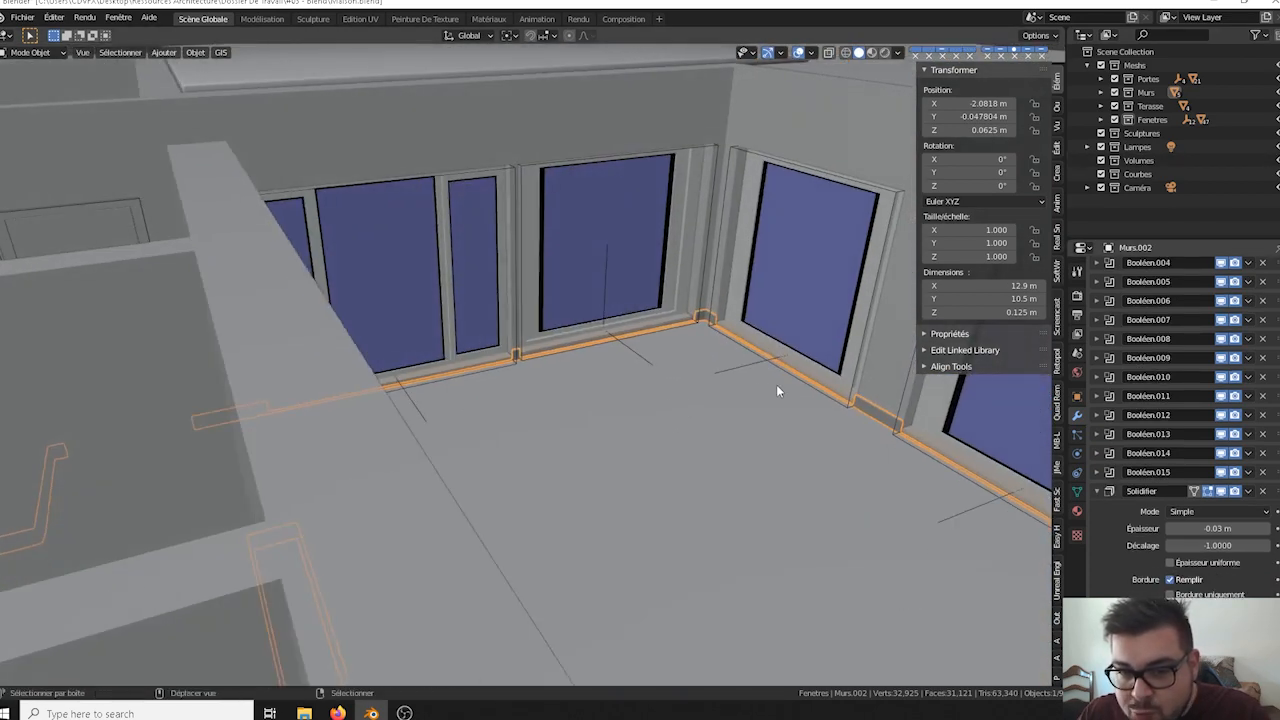
shift+middle_drag(776, 385, 715, 419)
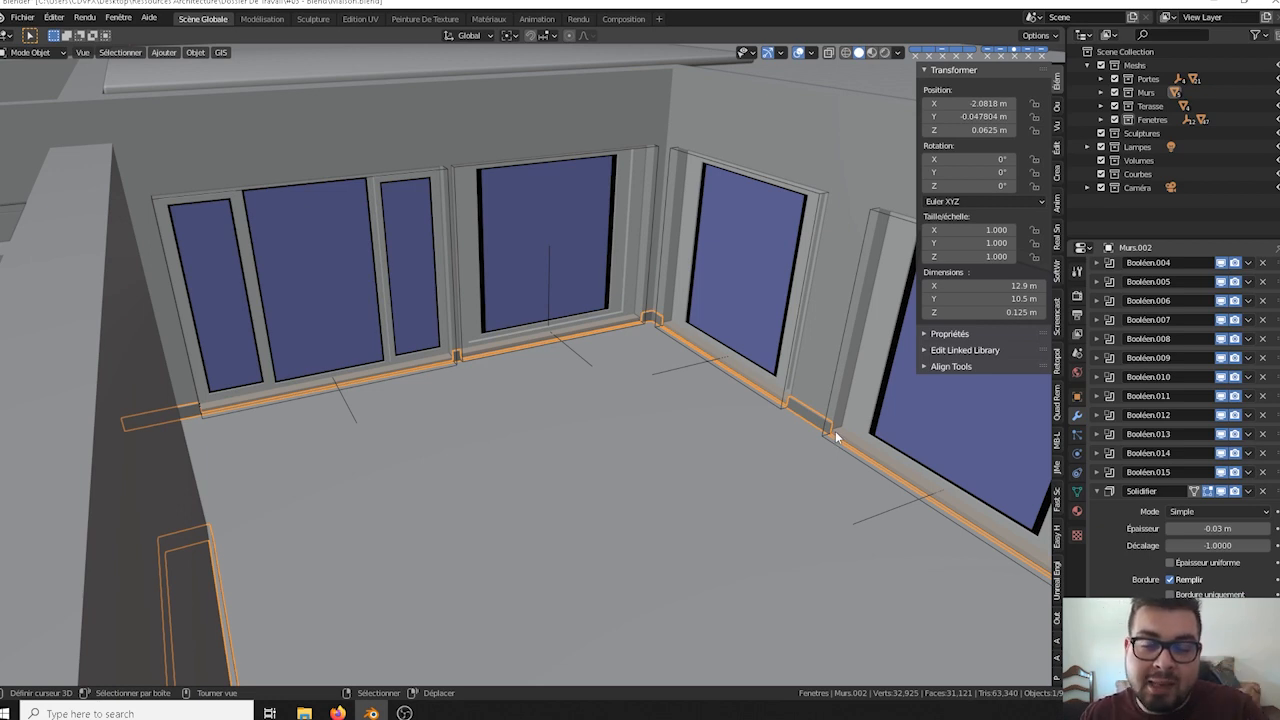
text(g)
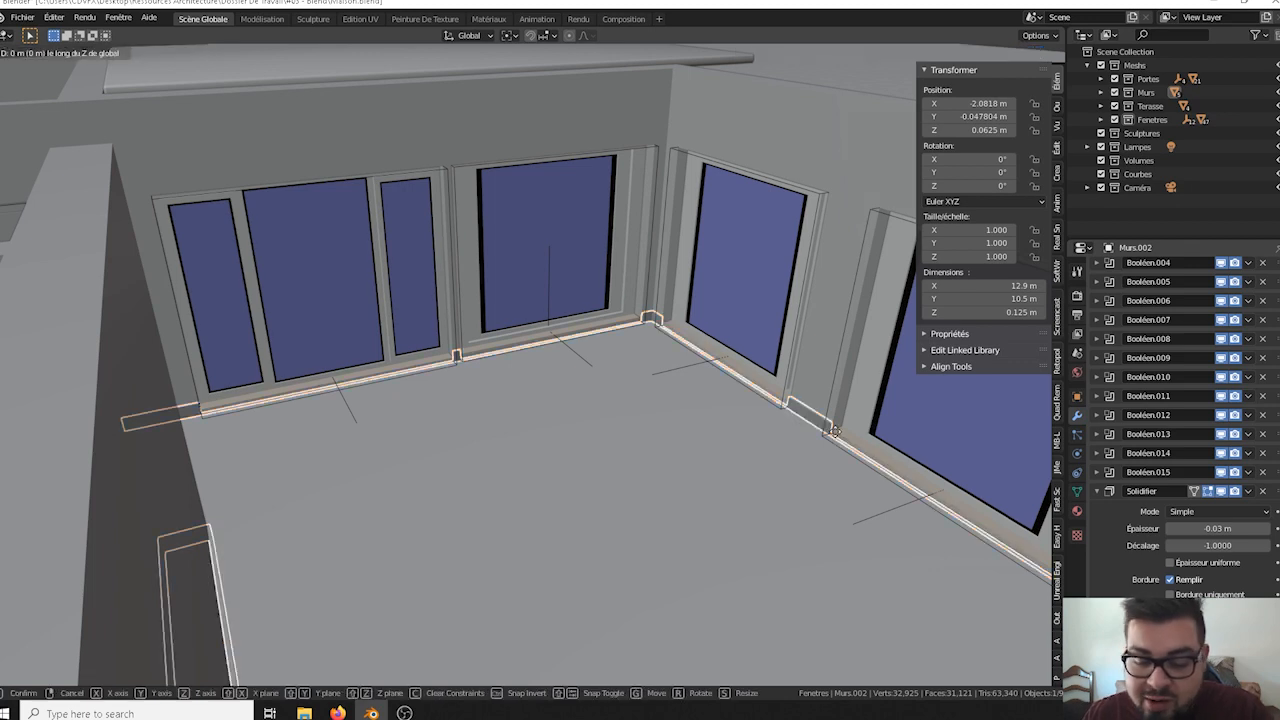
text(z0.03)
key(Return)
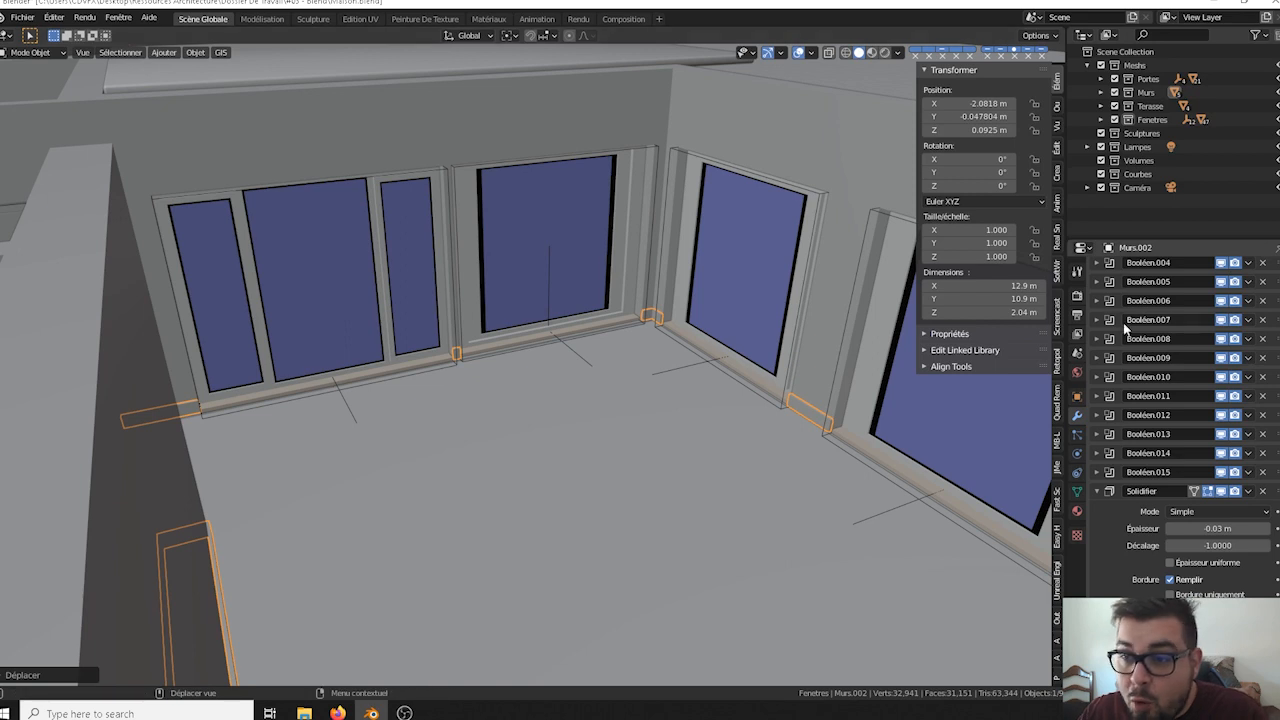
- Apply all of the baseboard's modifiers, then apply its rotation and scale and set its origin to geometry
scroll(1125, 332, up, 5)
click(1152, 270)
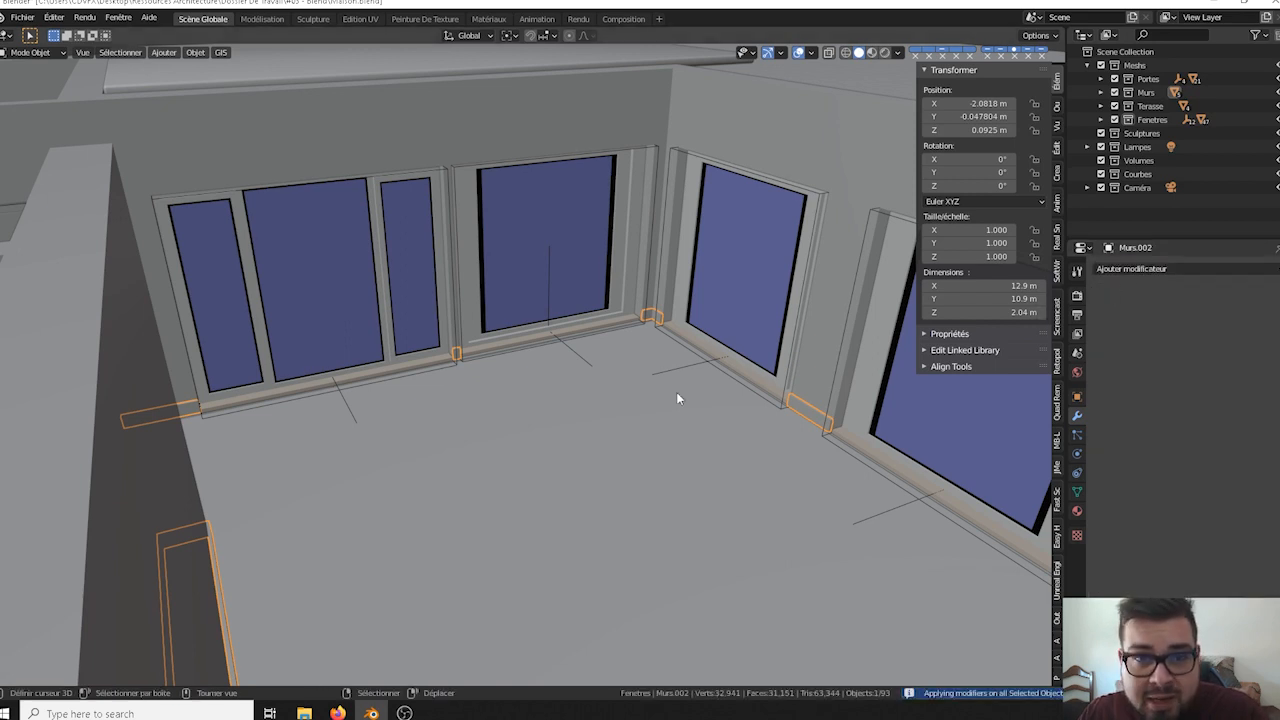
key(q)
click(633, 383)
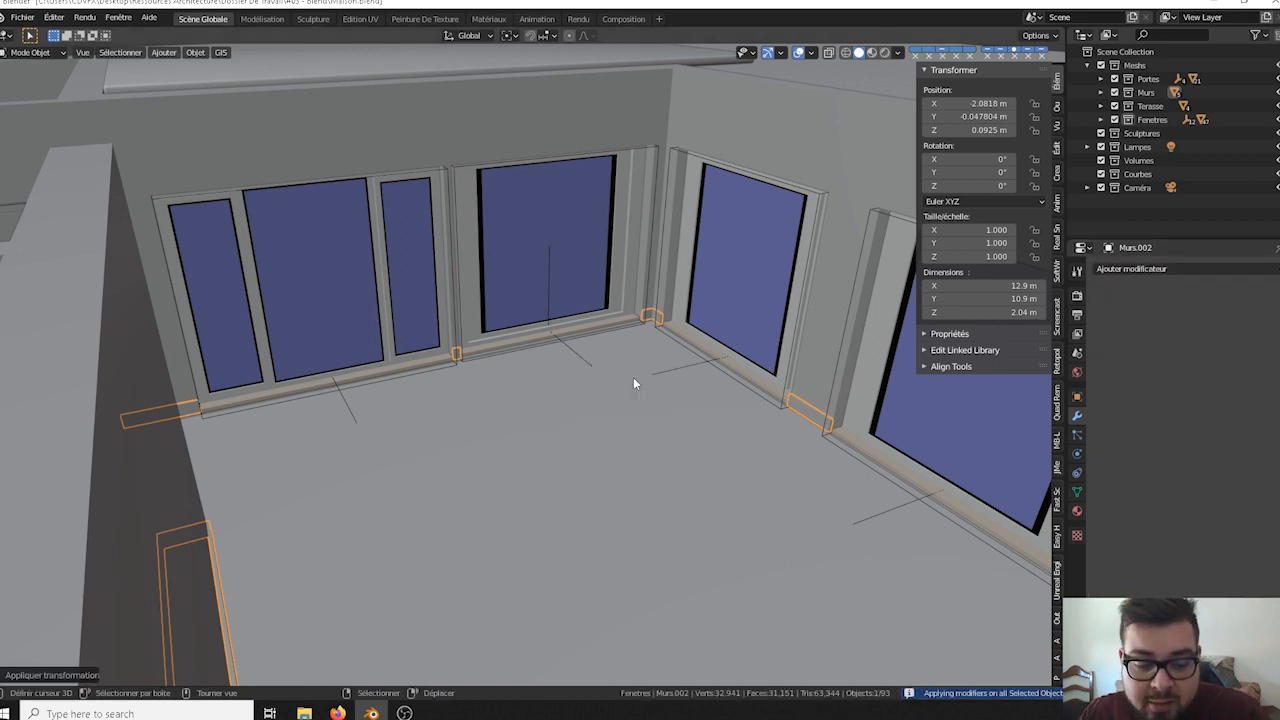
key(q)
click(630, 392)
- Bevel all edges of the baseboard mesh with a width of 0.005 m and 2 segments
scroll(630, 392, down, 4)
middle_drag(630, 392, 607, 465)
middle_drag(607, 465, 551, 449)
scroll(551, 458, up, 3)
key(Tab)
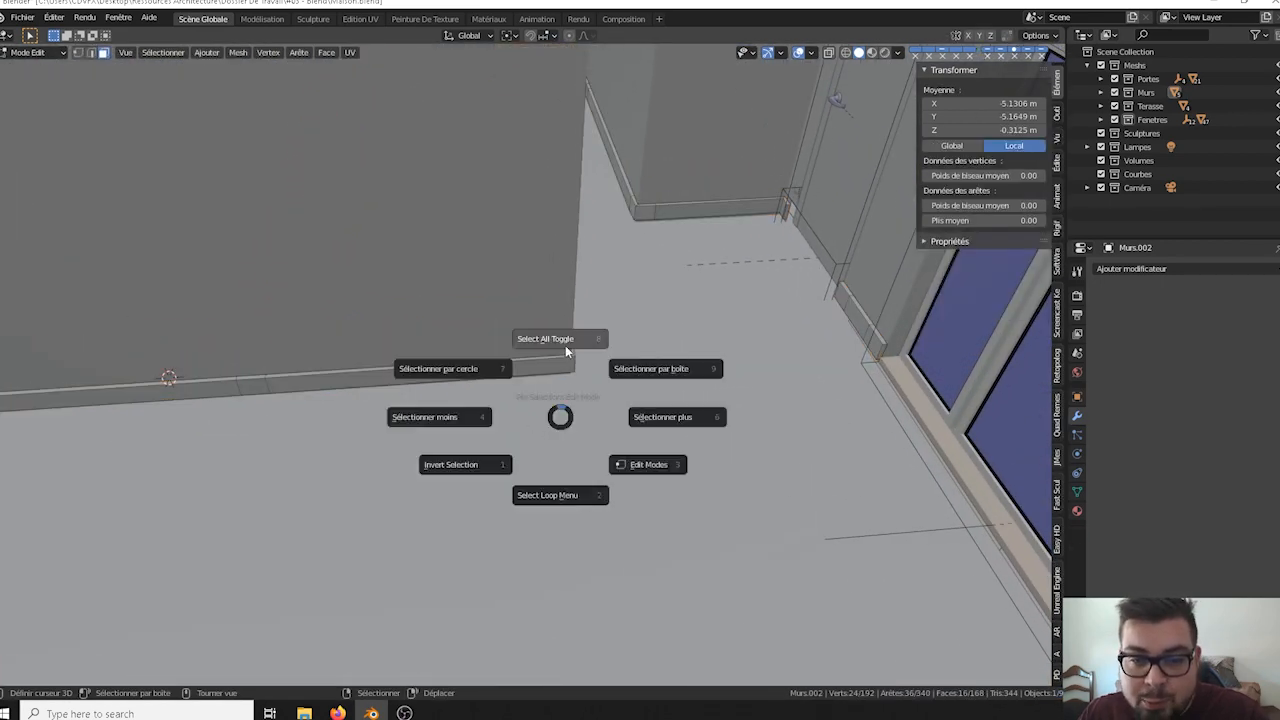
click(565, 340)
key(a)
click(570, 262)
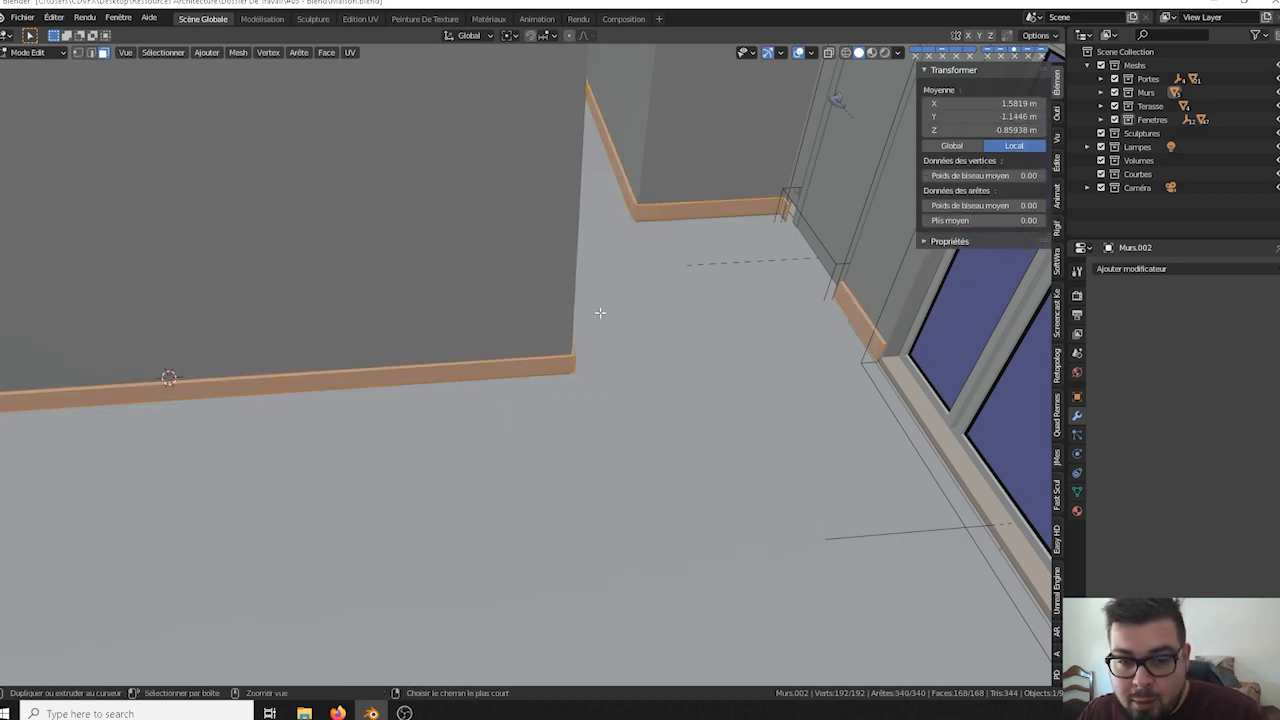
key(ctrl+b)
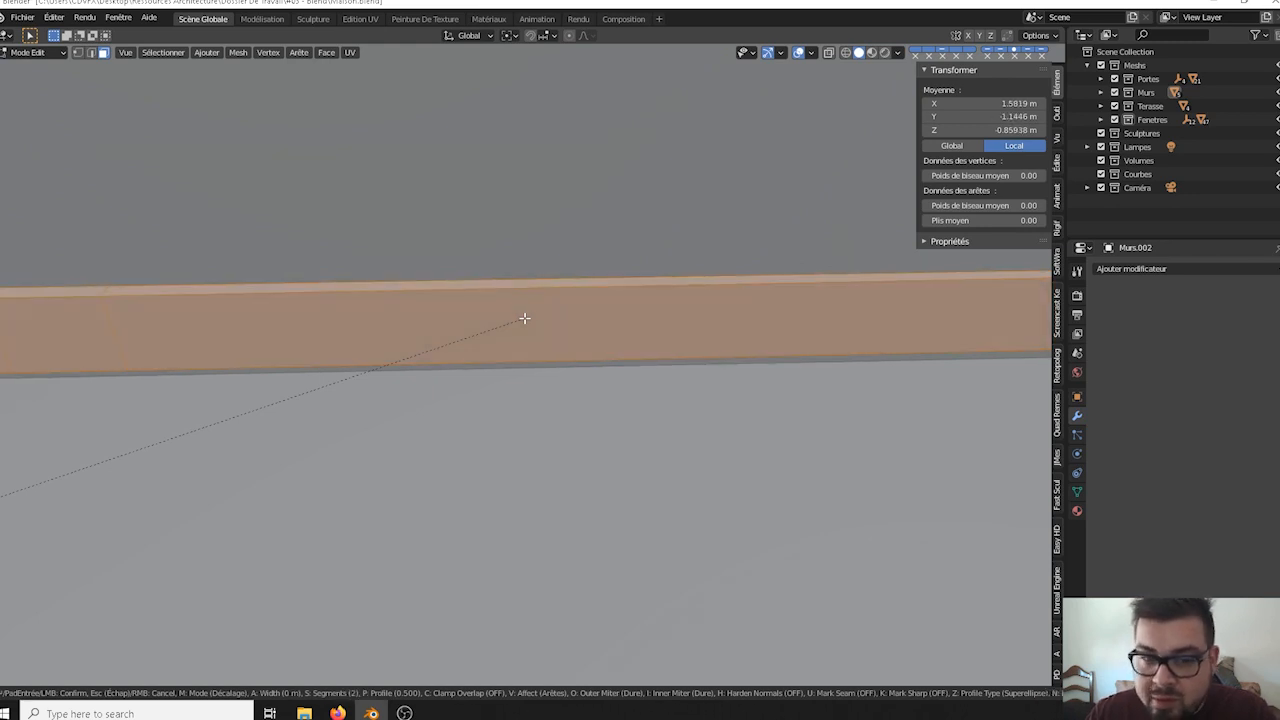
scroll(524, 318, up, 1)
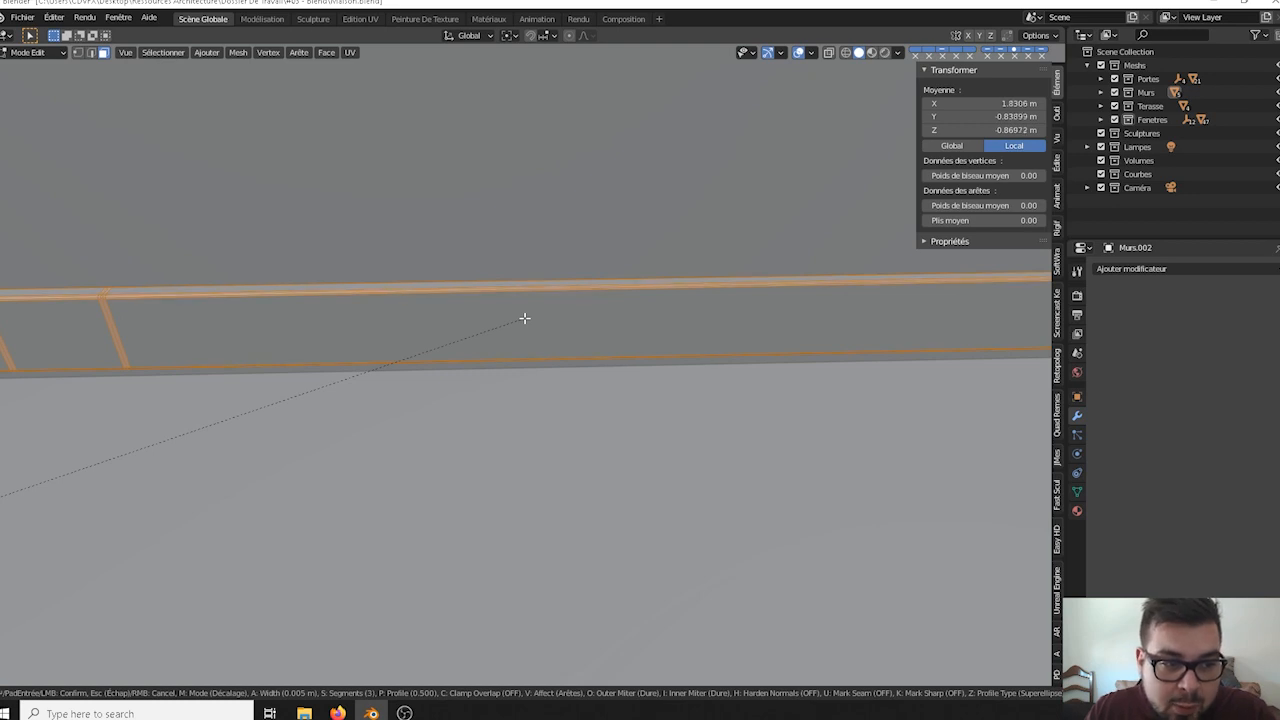
scroll(524, 318, down, 2)
scroll(523, 323, up, 1)
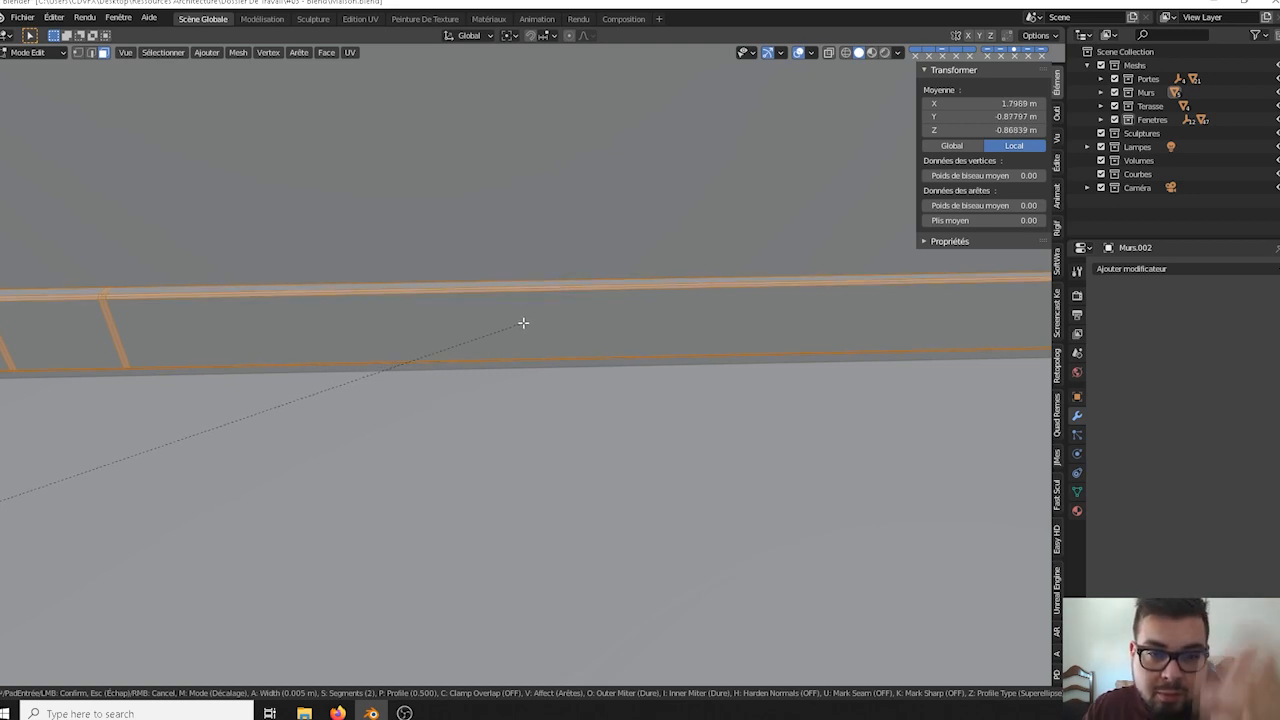
click(523, 323)
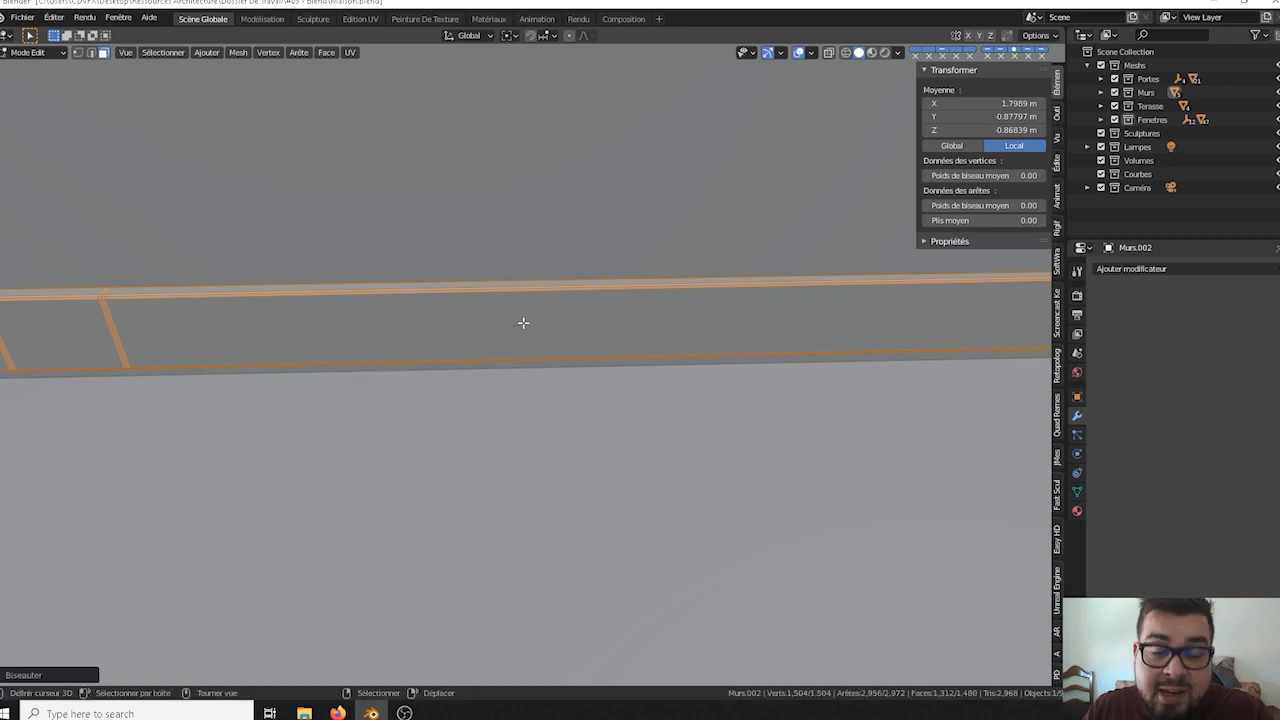
key(Tab)
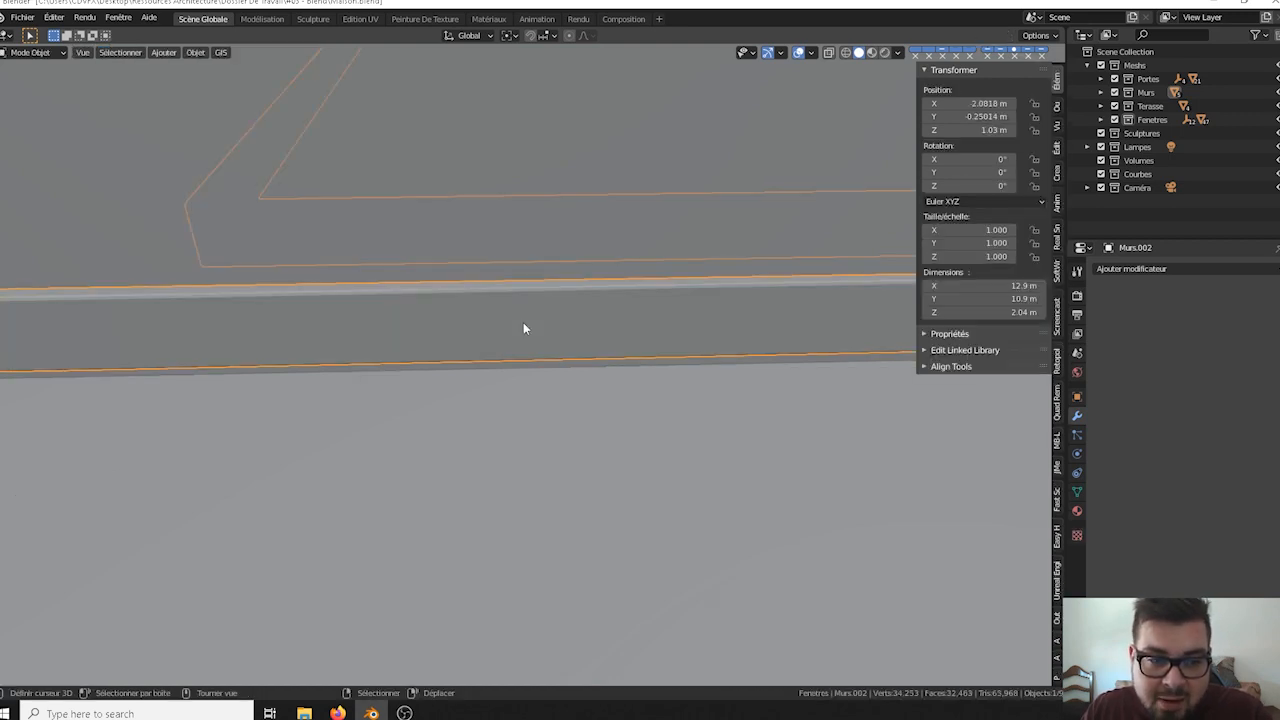
- Shade the baseboard smooth with Auto Smooth enabled at 89°, and deselect everything
right_click(523, 328)
click(501, 331)
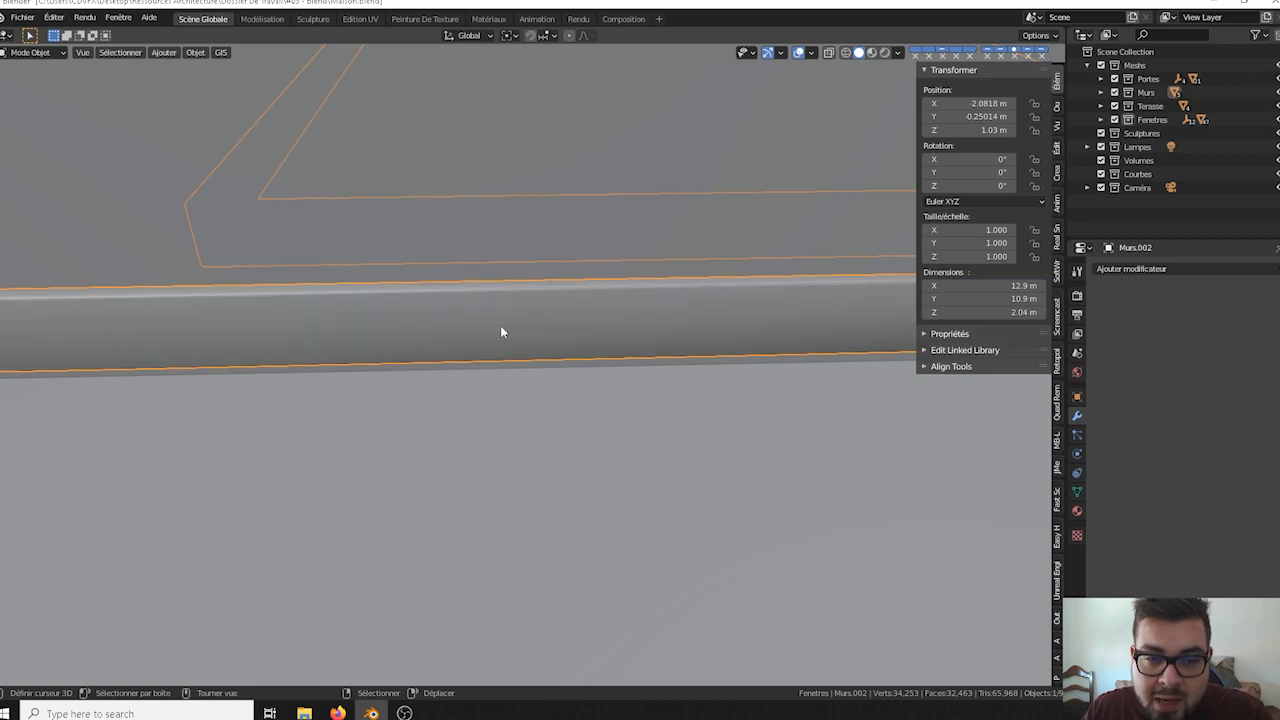
middle_drag(501, 327, 555, 363)
scroll(761, 331, down, 5)
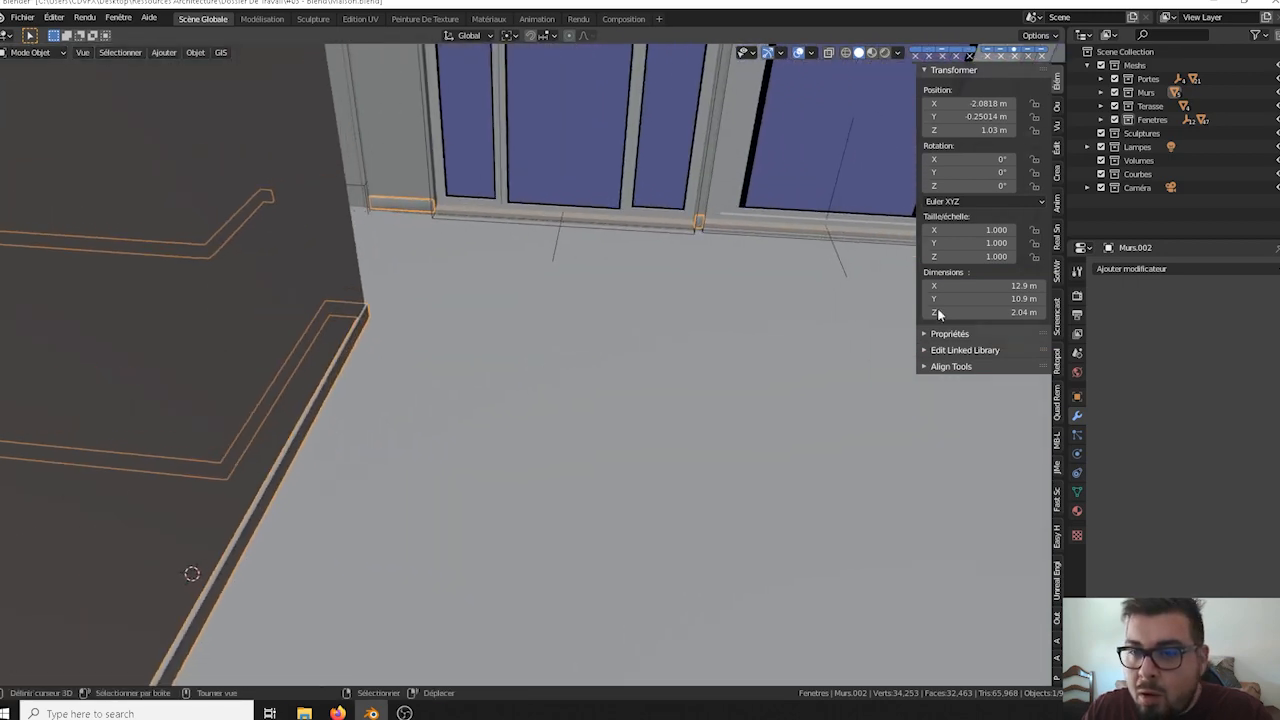
click(1078, 490)
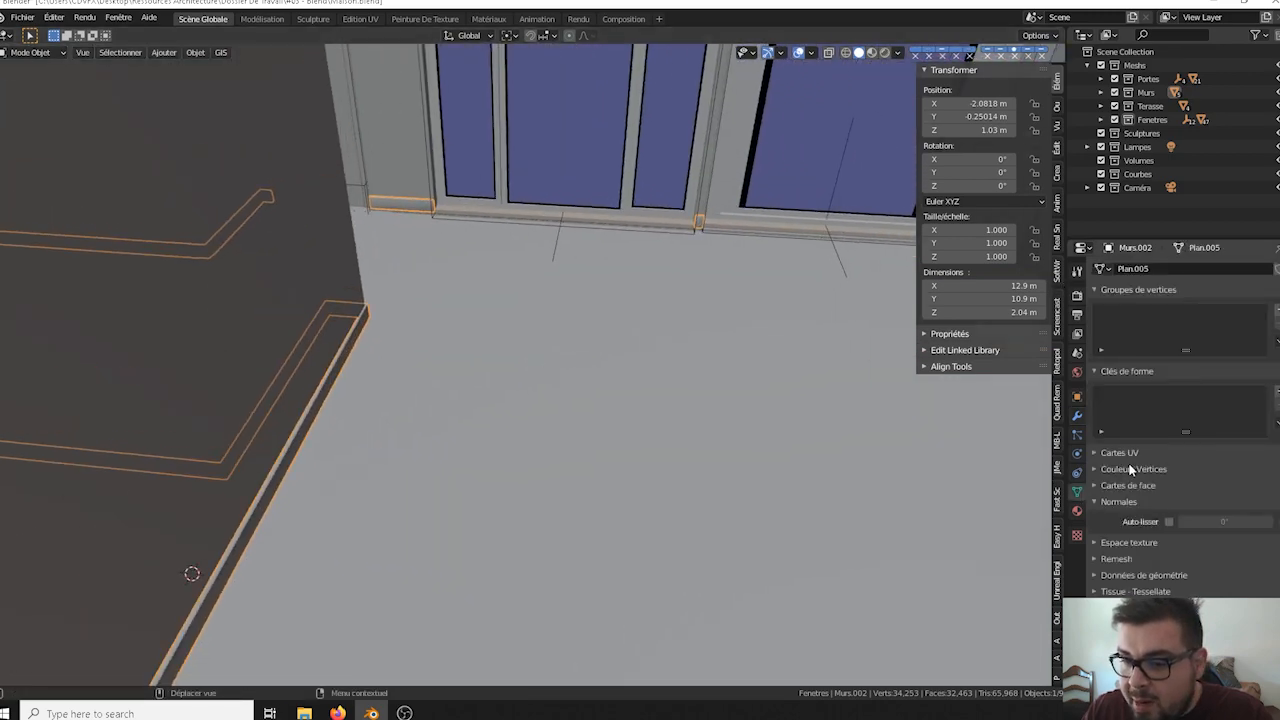
click(1168, 521)
click(1182, 521)
text(89)
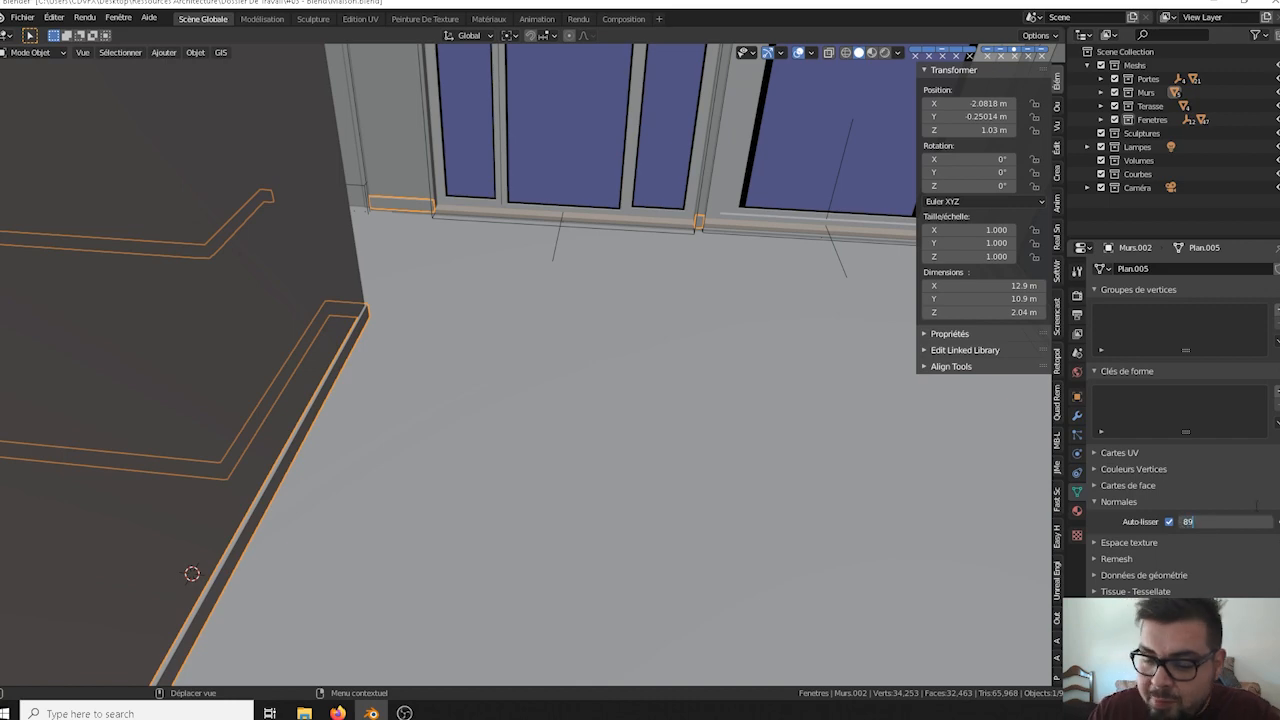
key(Return)
key(a)
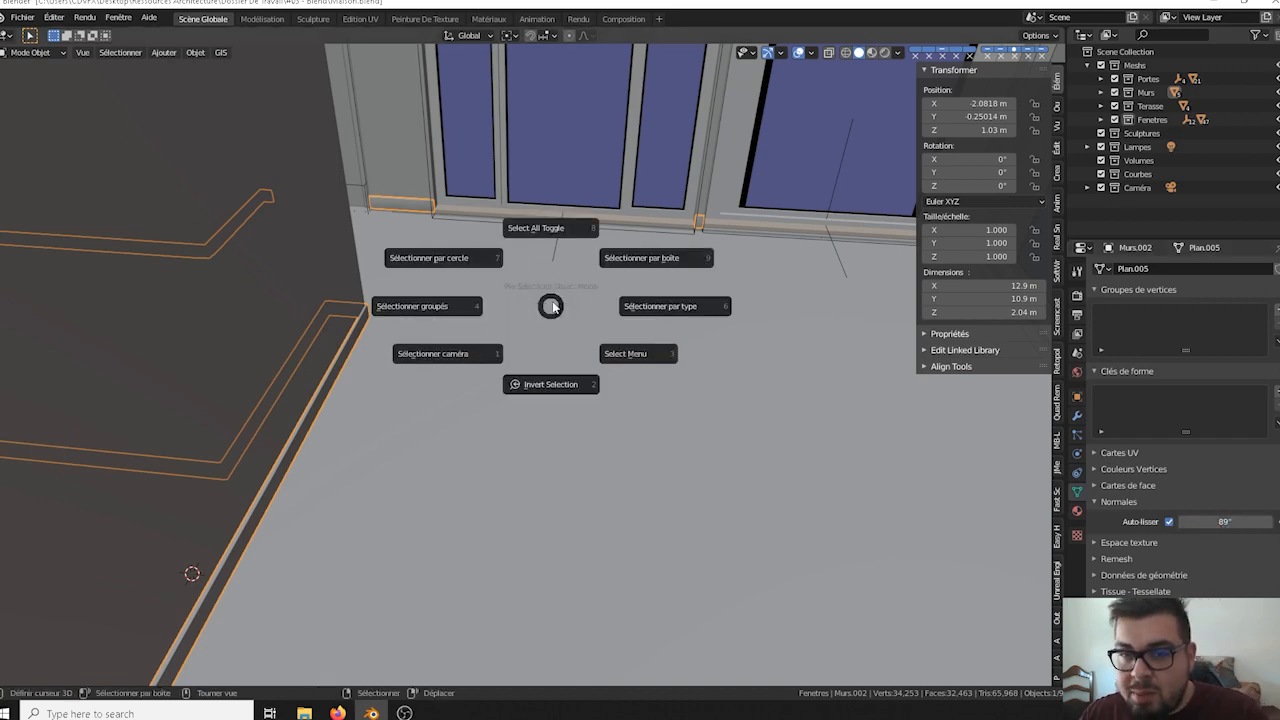
click(555, 241)
- Examine the walls and baseboards throughout the house's rooms from several elevated viewpoints
scroll(586, 259, down, 6)
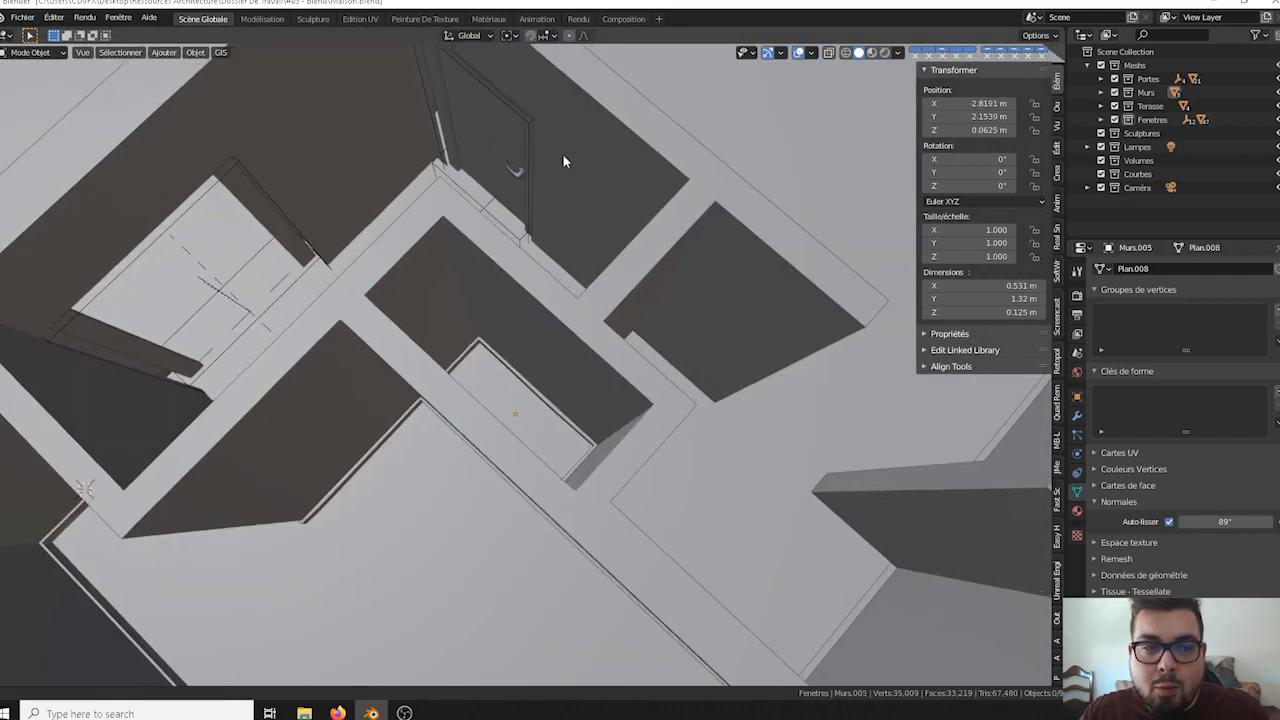
middle_drag(562, 156, 557, 300)
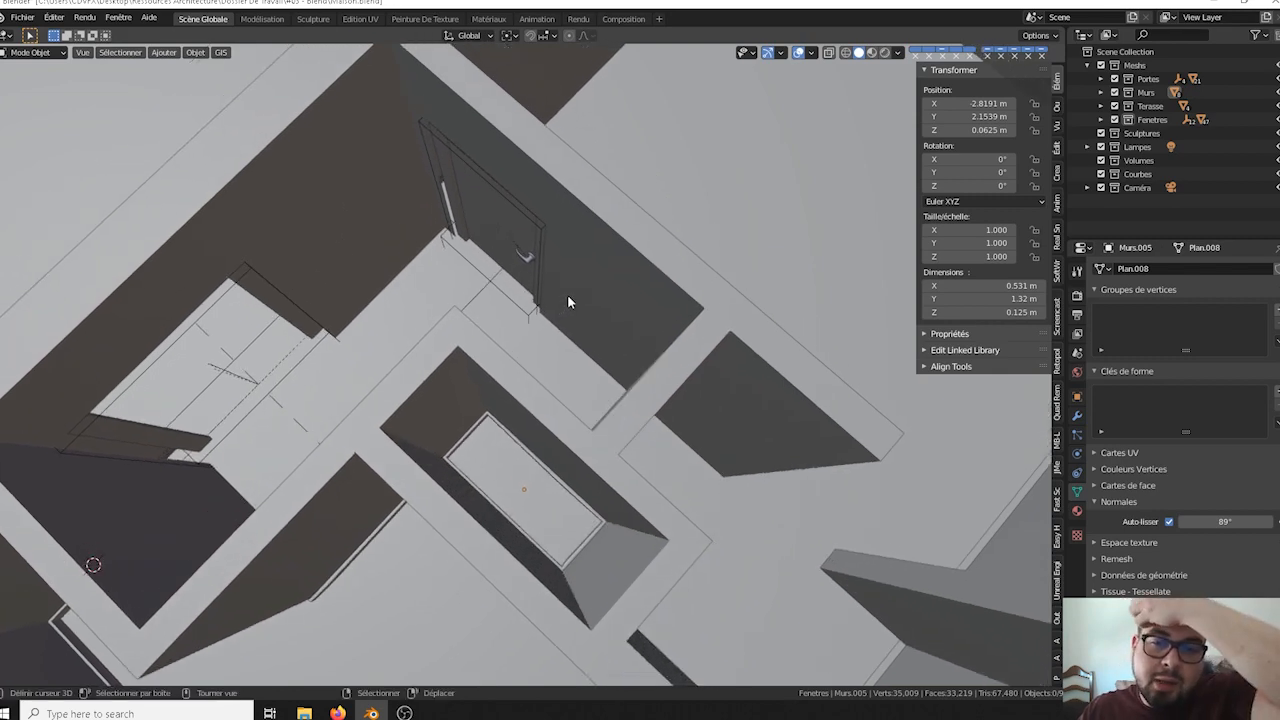
scroll(569, 295, down, 4)
scroll(570, 295, down, 1)
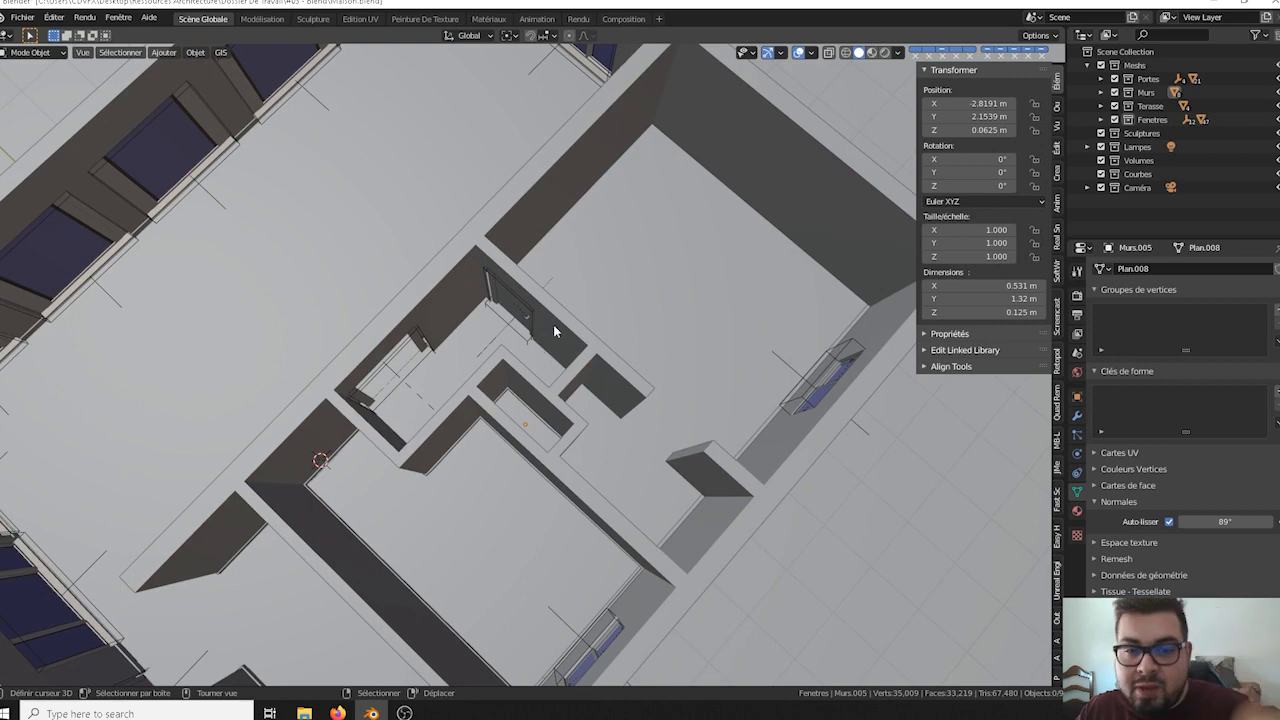
middle_drag(704, 316, 813, 272)
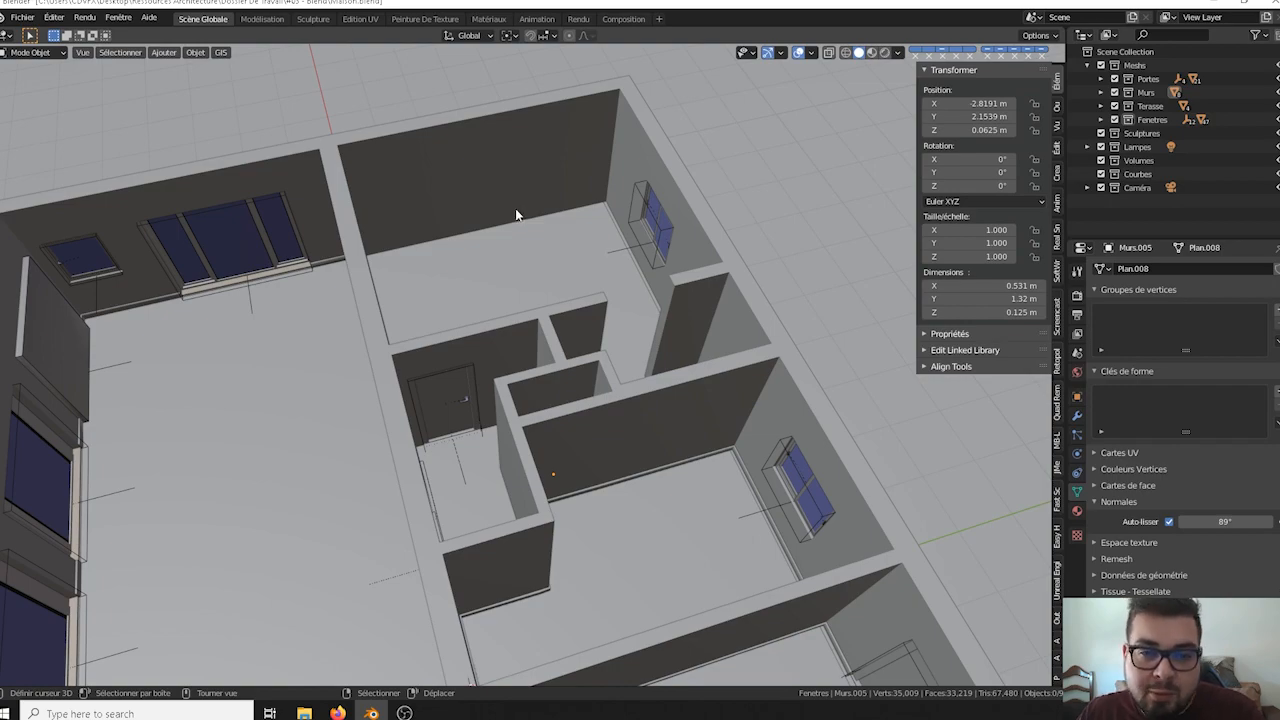
middle_drag(515, 208, 664, 204)
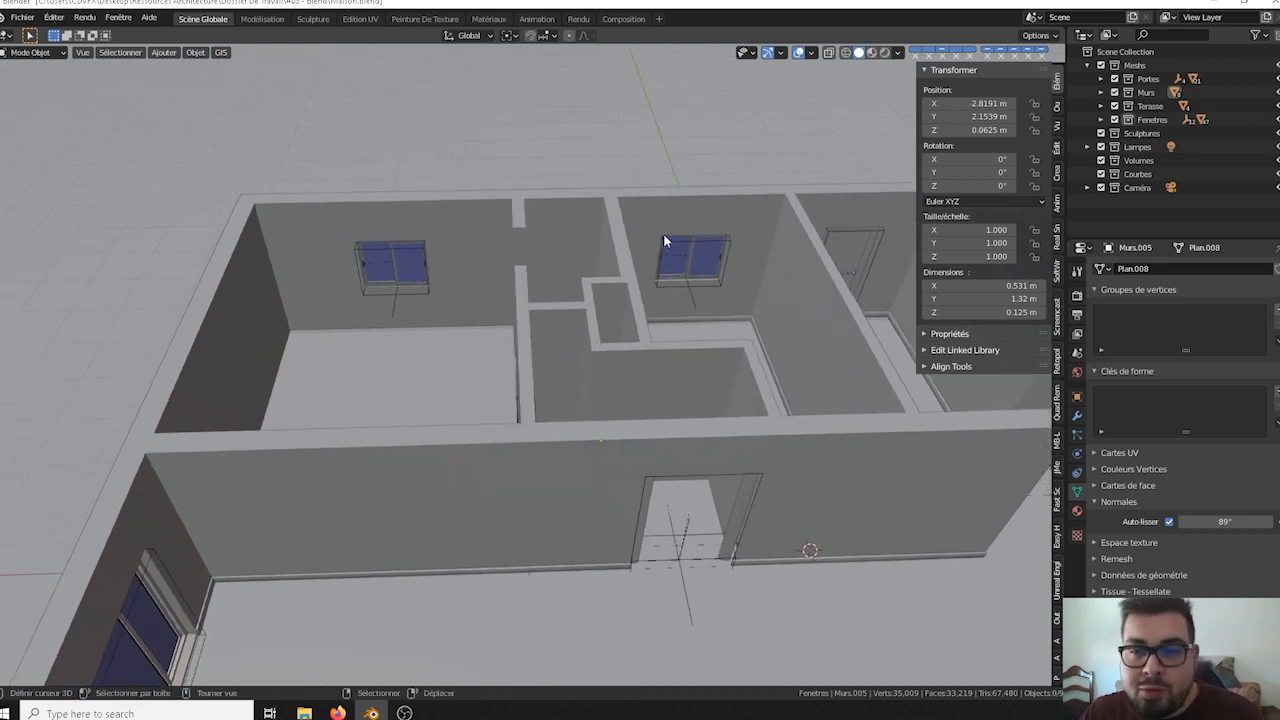
scroll(691, 282, down, 5)
middle_drag(691, 282, 642, 272)
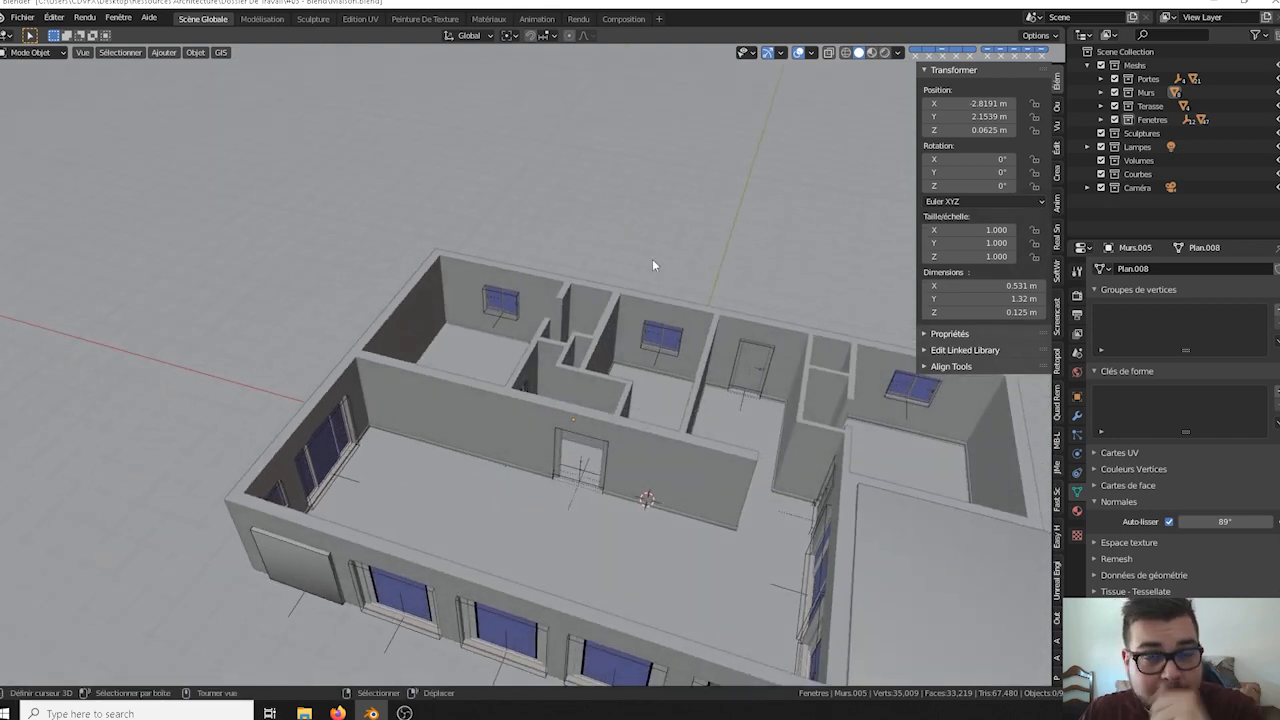